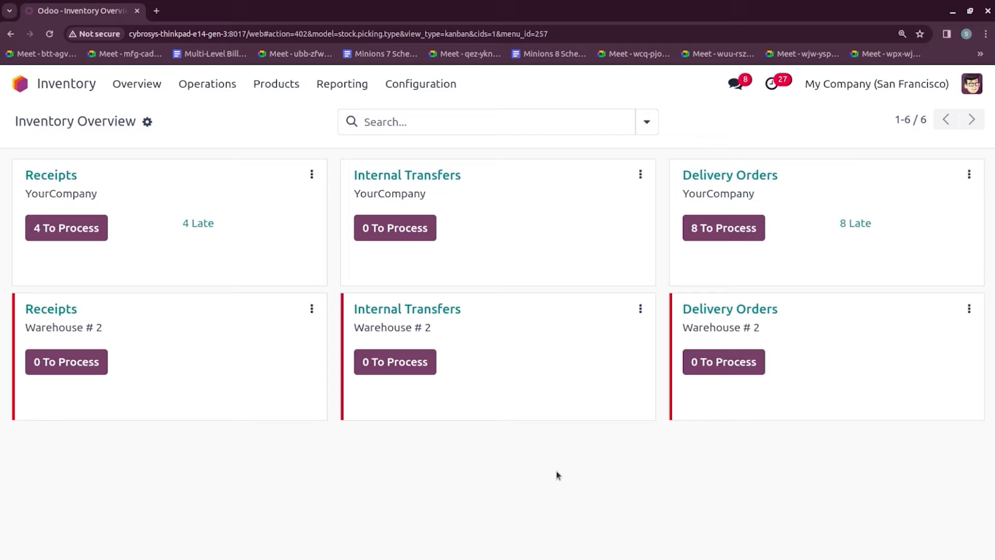
- Review YourCompany's receipts to process, its late receipts, and the options available for its Receipts operation
click(92, 225)
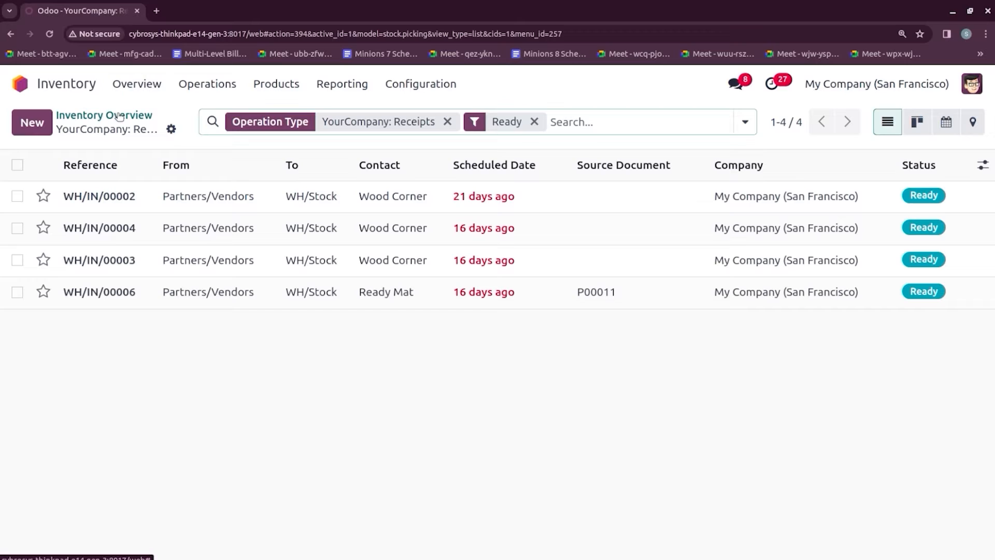
click(119, 116)
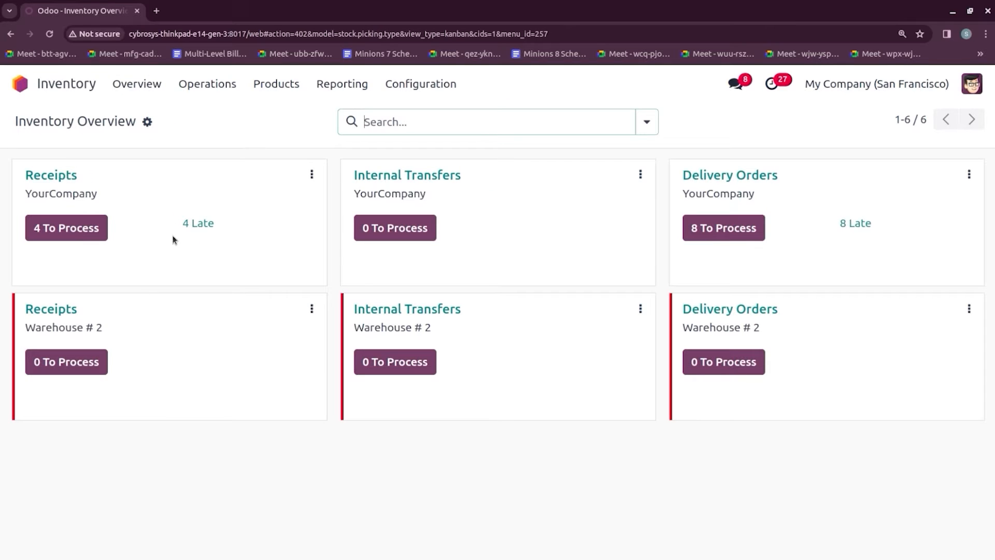
click(206, 224)
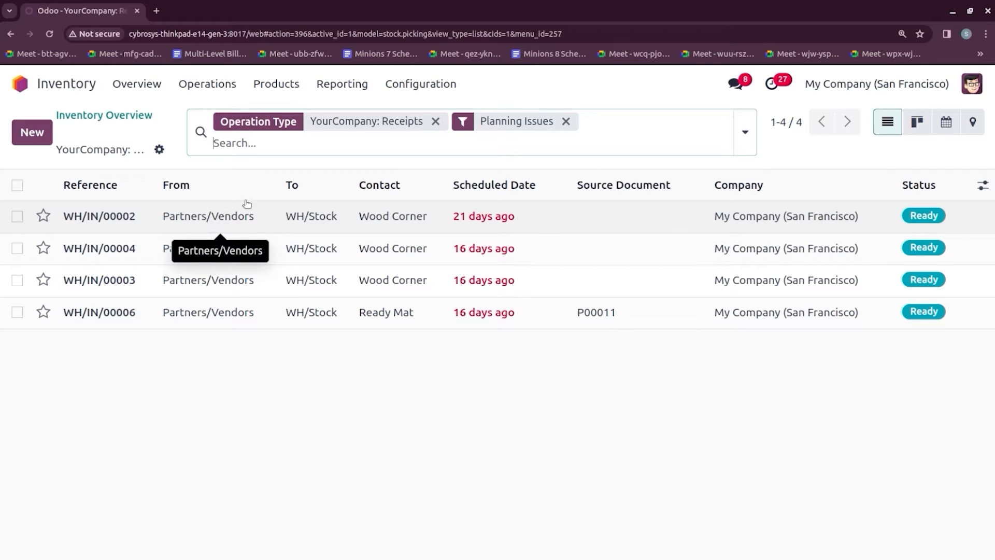
click(134, 120)
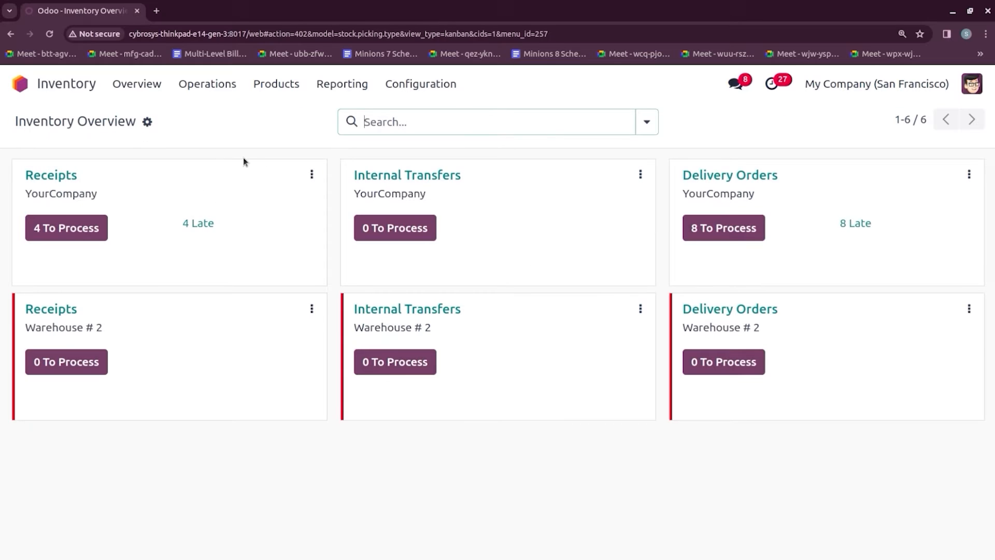
click(310, 179)
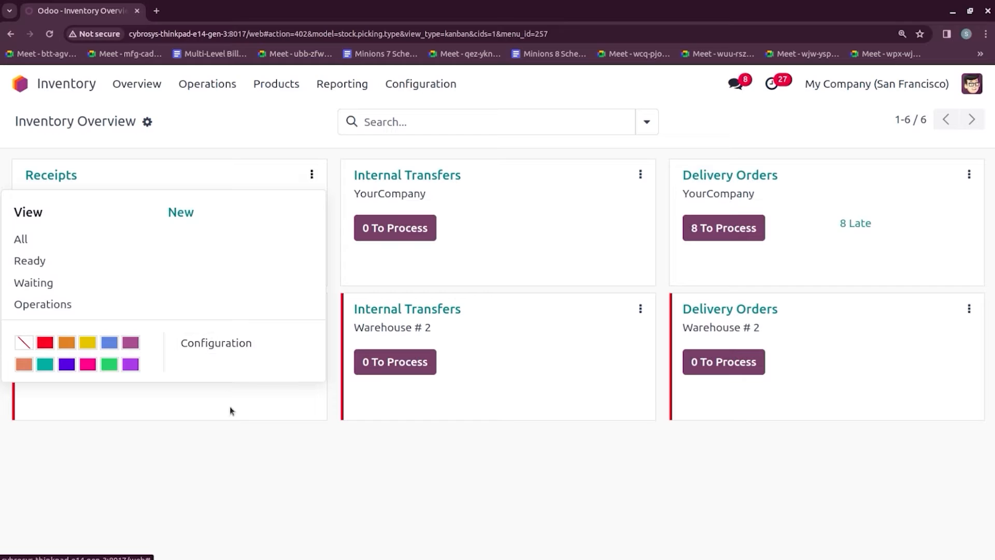
click(249, 462)
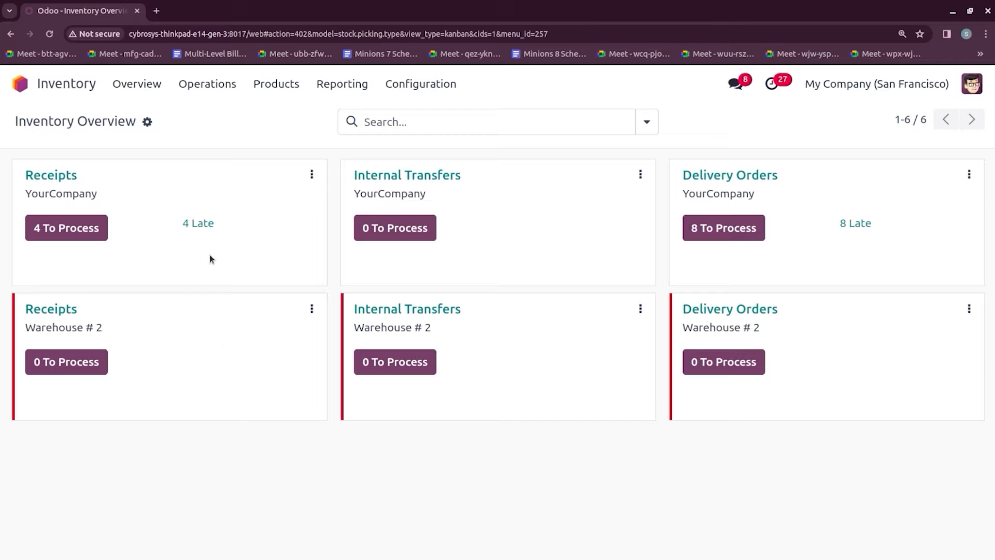
- Check the Storage Locations, Storage Categories and Multi-Step Routes options in the Warehouse section of the Inventory settings
click(422, 92)
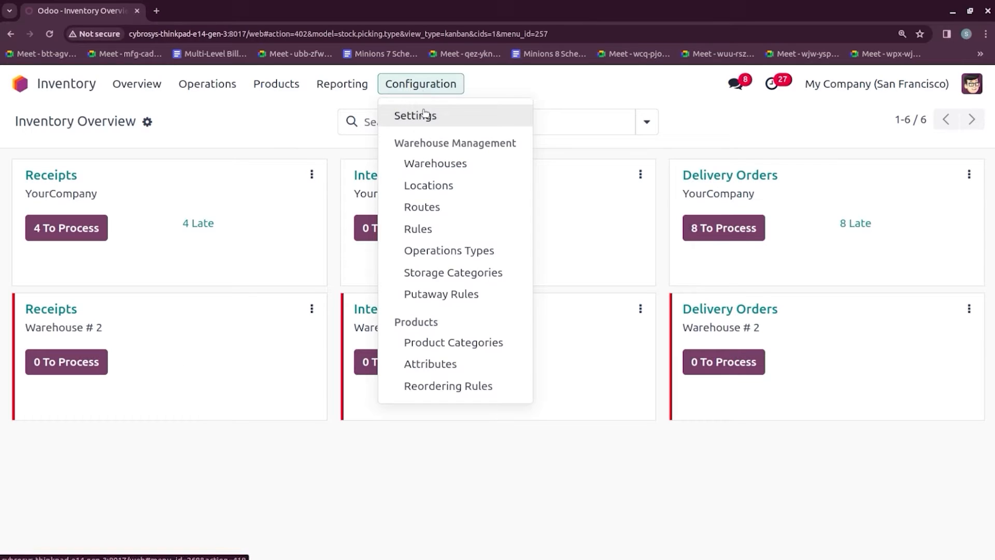
click(424, 114)
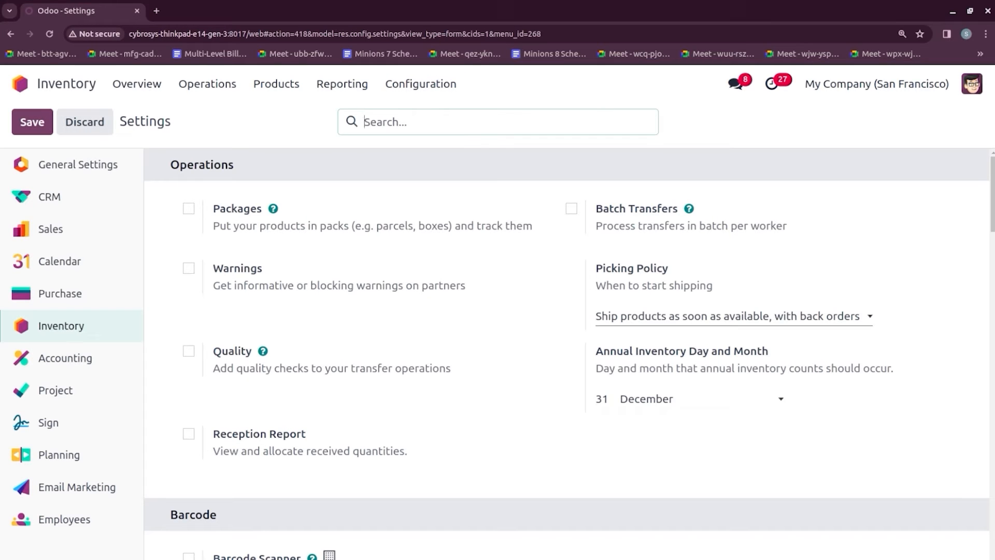
drag(993, 194, 992, 477)
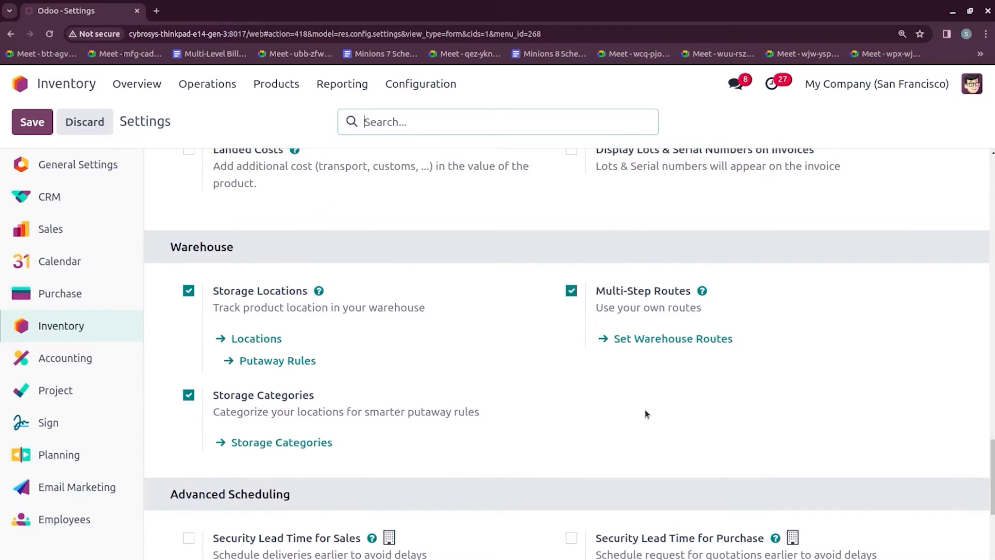
mouse_move(309, 294)
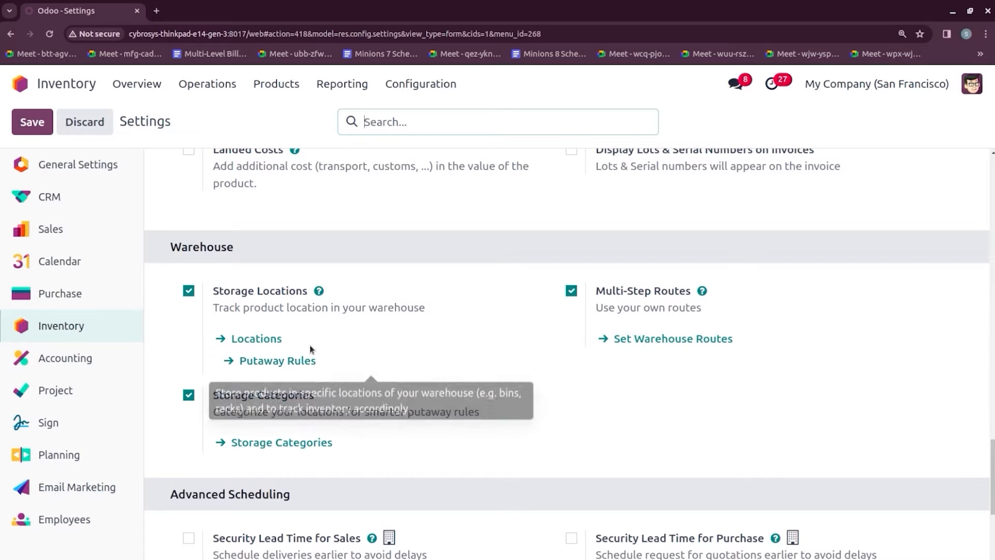
click(418, 88)
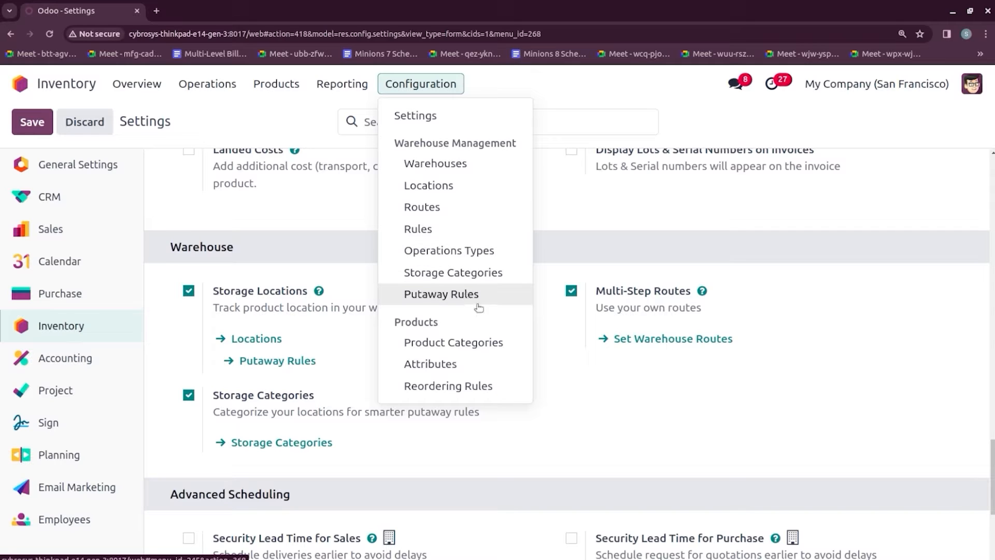
click(570, 219)
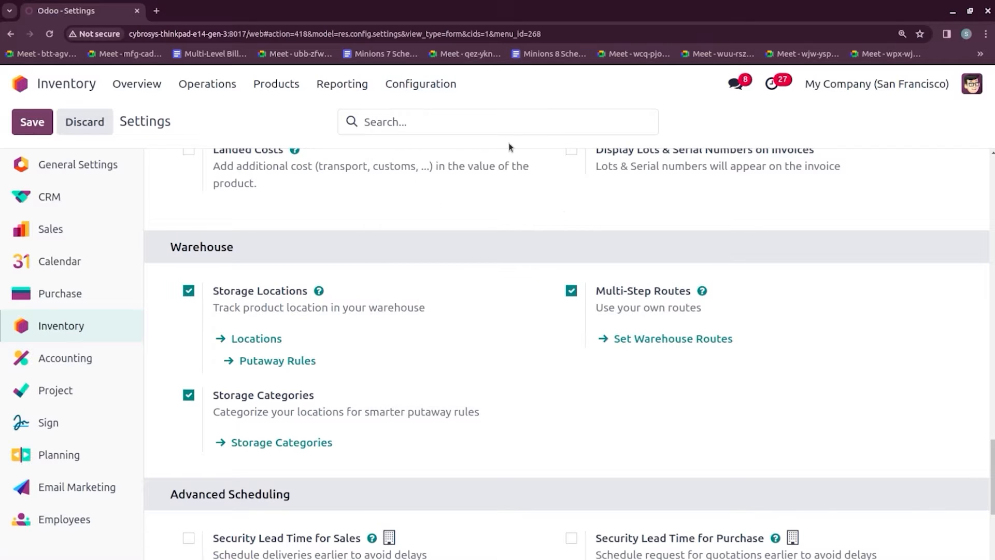
- Configure Warehouse # 2 for 3-step incoming shipments (input, quality, stock) and 3-step outgoing shipments (pack, output, deliver), and save it
click(440, 86)
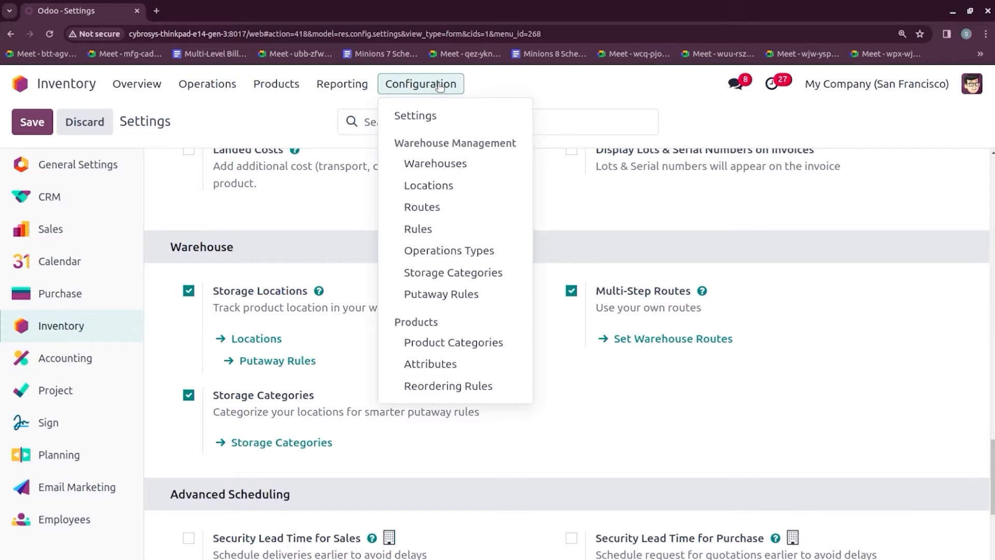
click(445, 164)
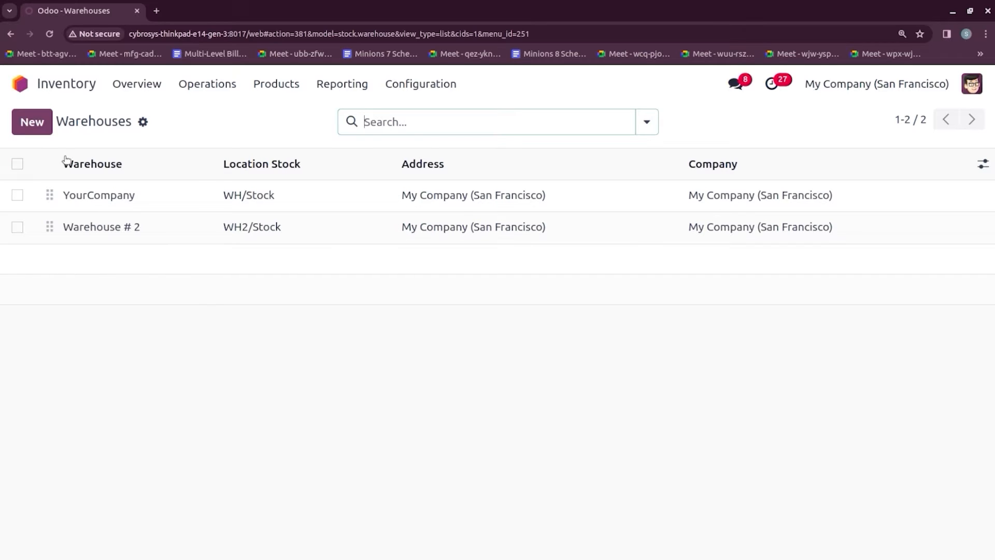
click(179, 240)
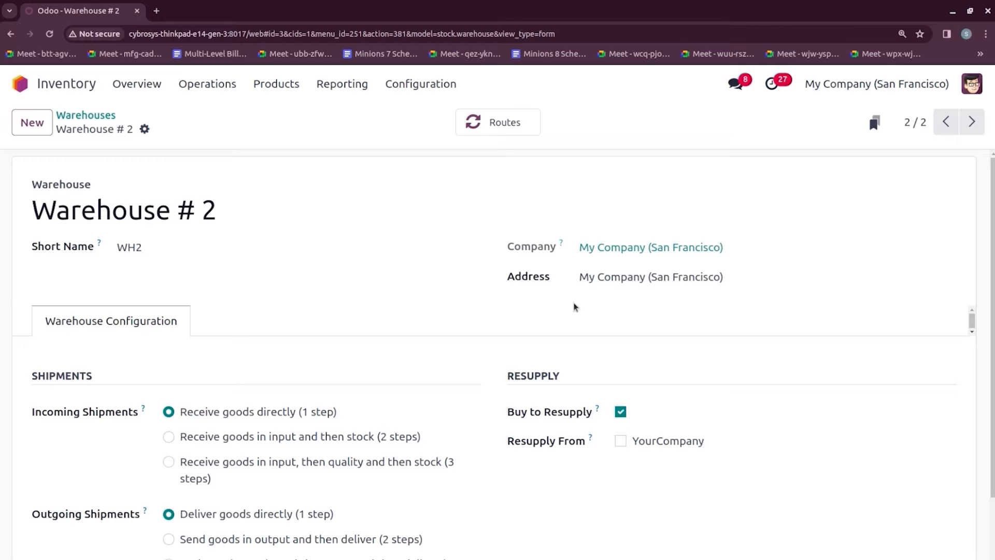
scroll(937, 249, down, 2)
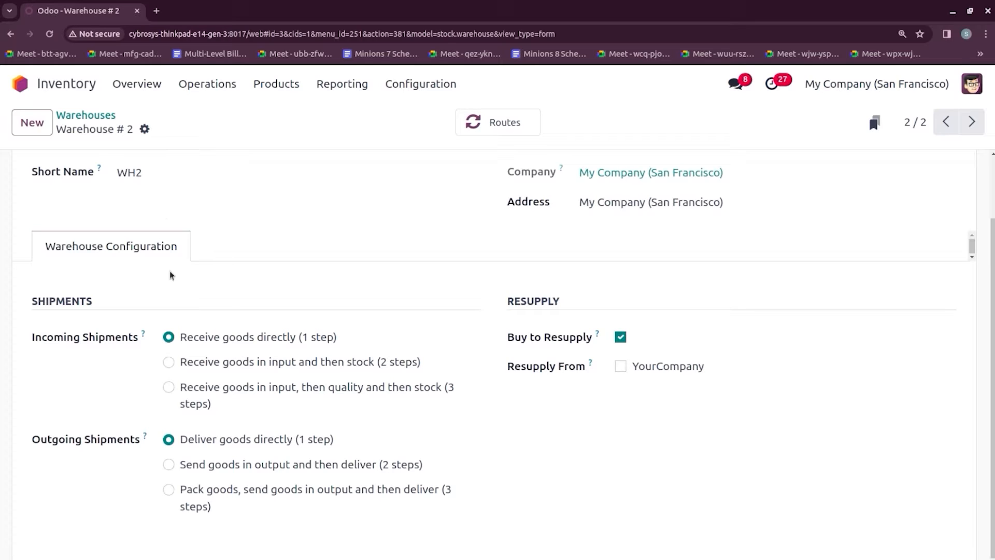
click(169, 388)
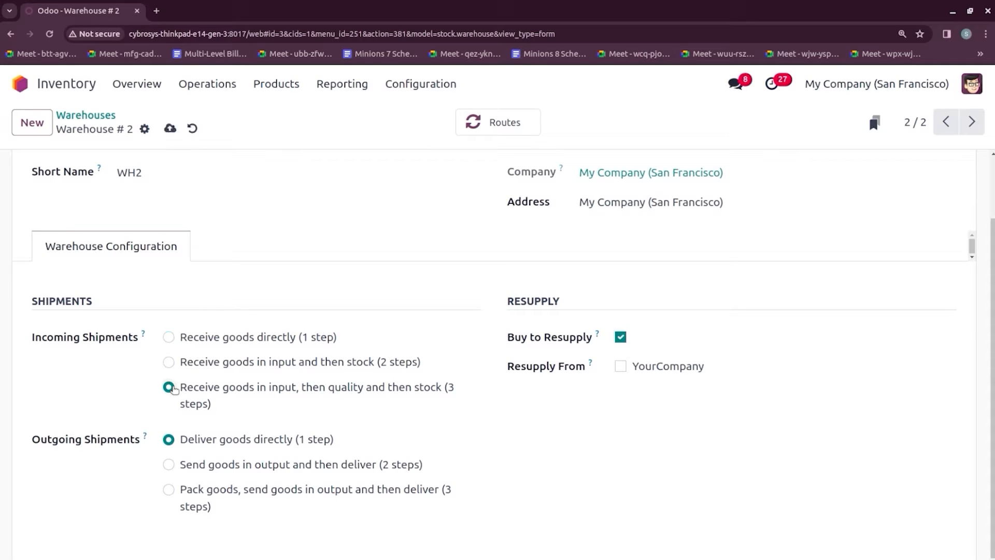
click(169, 490)
click(169, 128)
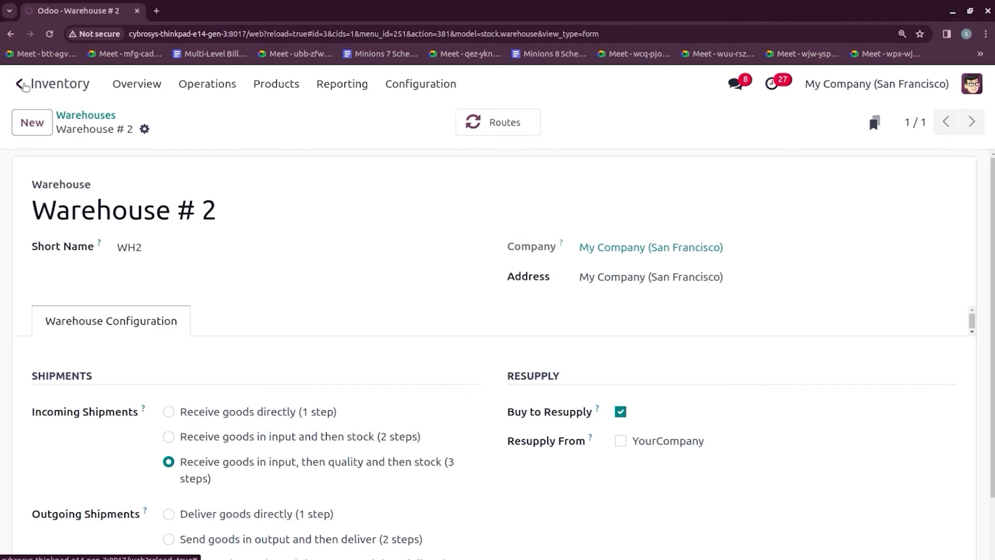
- Switch to the Purchase app and create a new request for quotation, choosing the individual vendor listed directly below Azure Interior
click(21, 84)
text(pur)
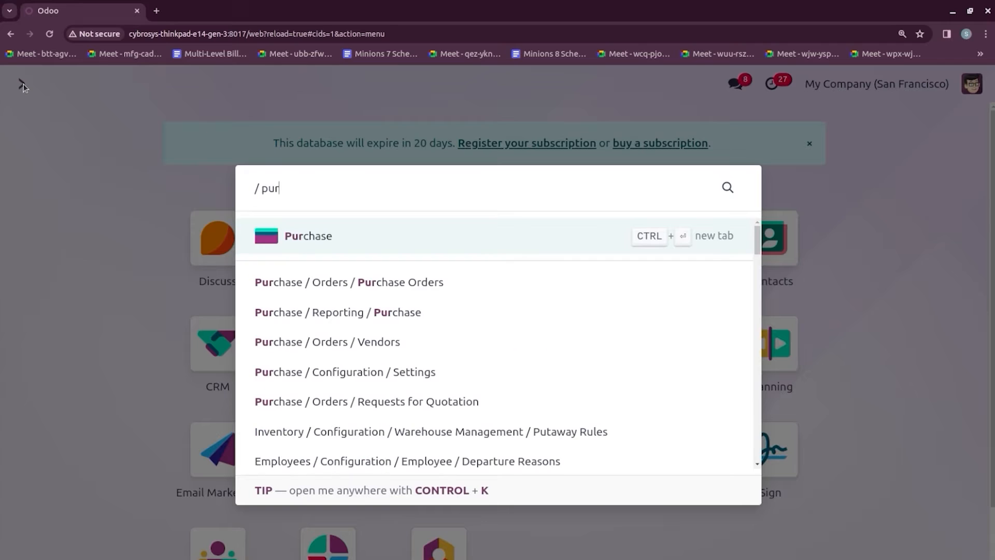
key(Return)
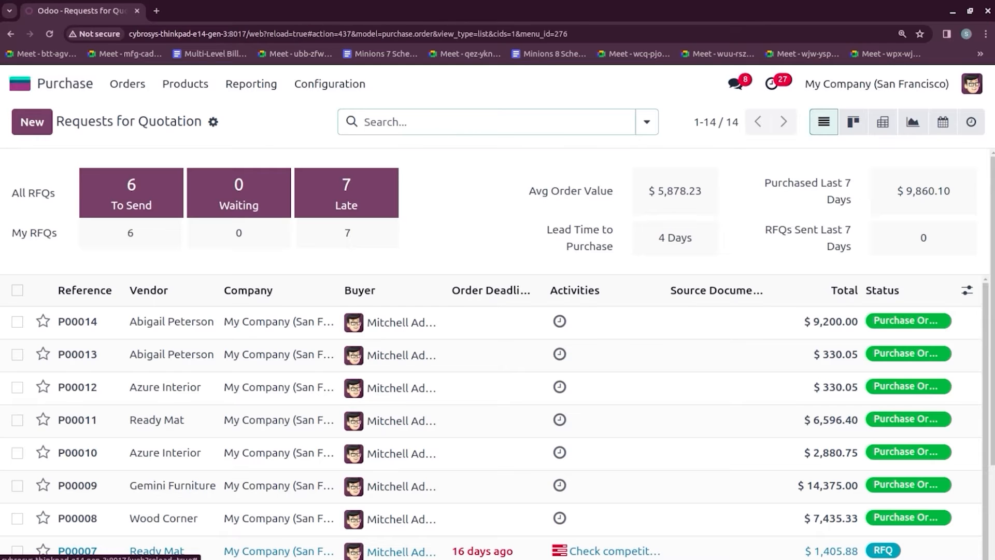
click(33, 130)
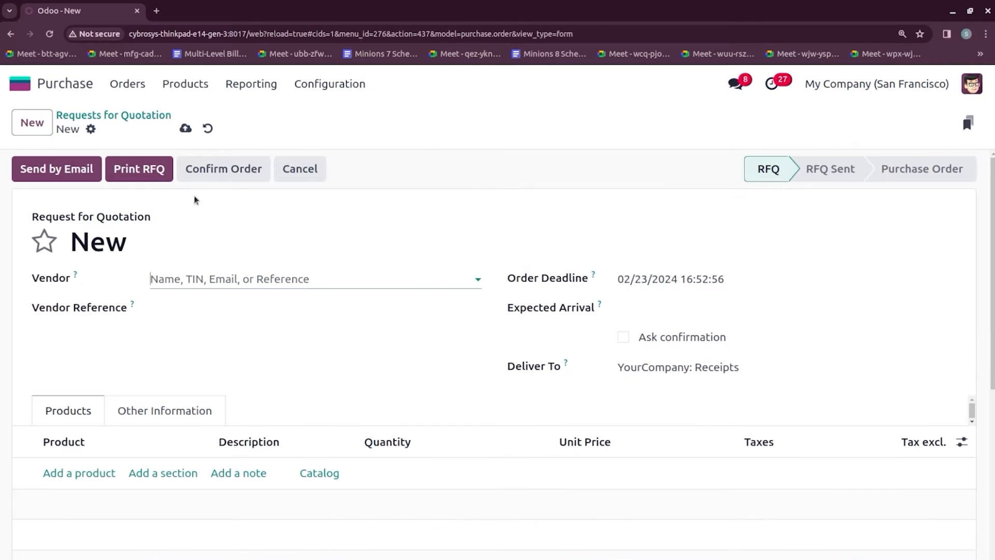
click(205, 277)
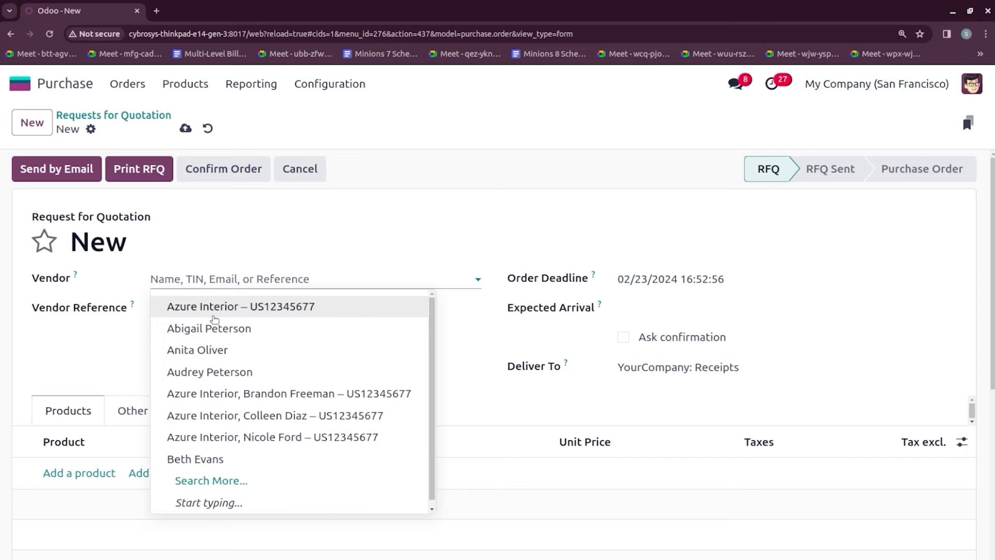
click(213, 324)
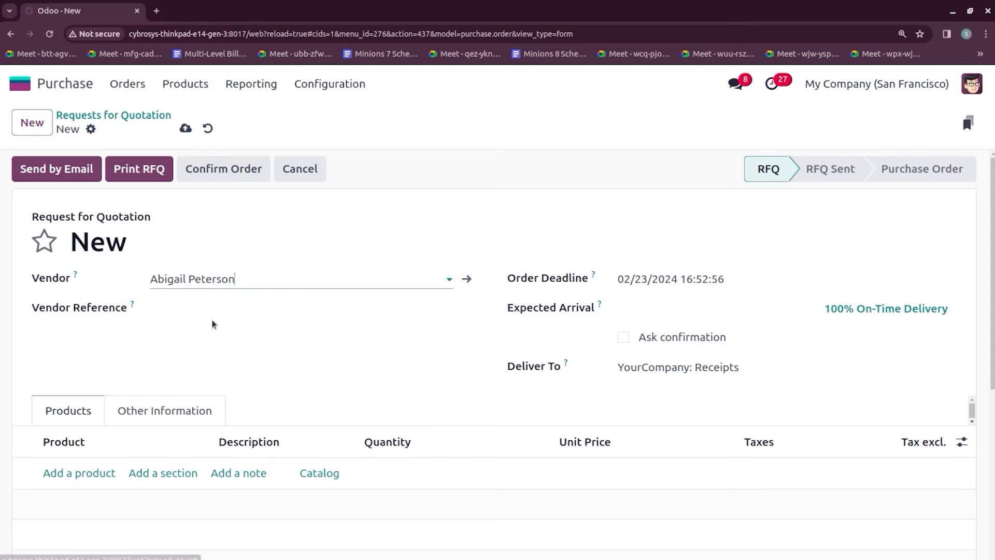
- Add the product Laptop to the request for quotation with a quantity of 10
click(88, 472)
text(la)
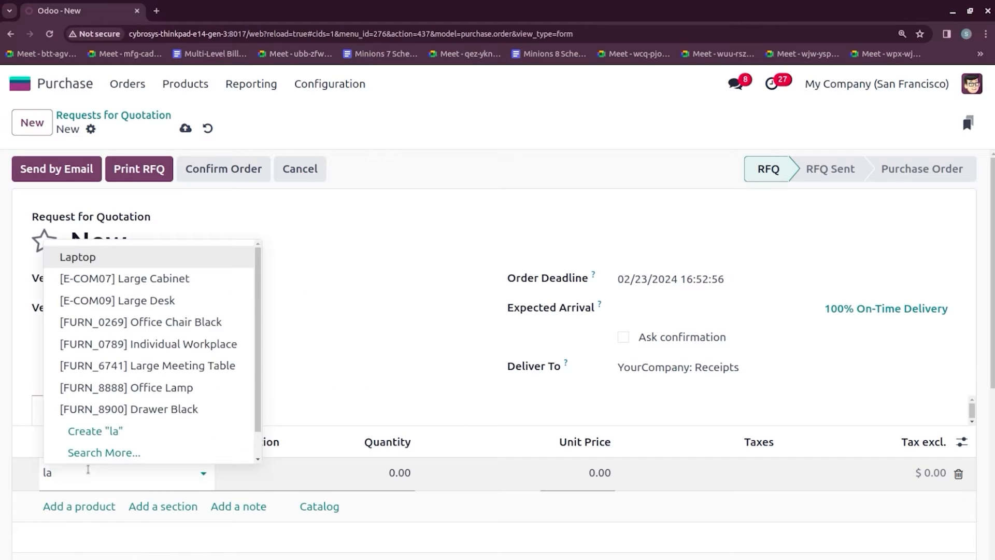
click(114, 256)
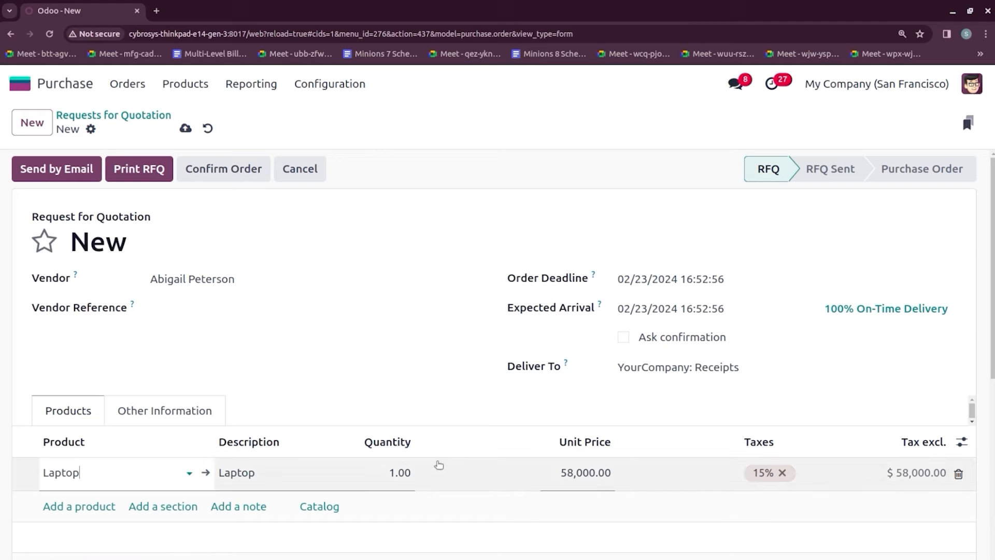
click(407, 471)
text(10)
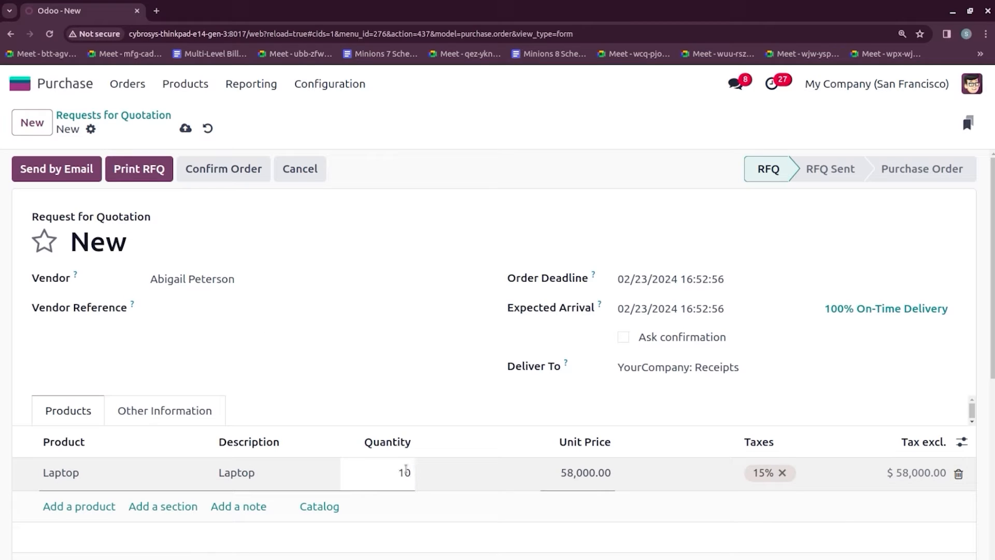
click(418, 384)
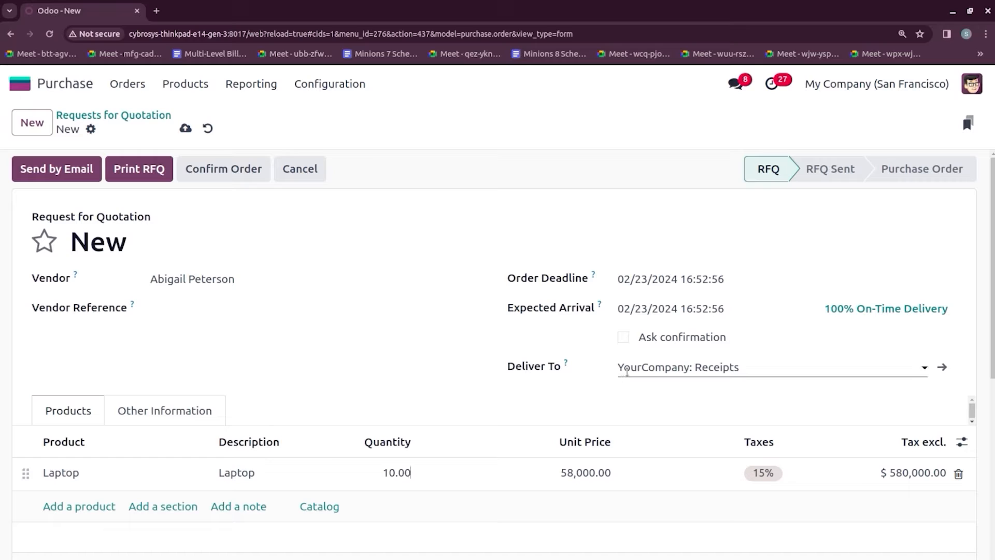
- Set the delivery destination to Warehouse # 2: Receipts and confirm the order
click(651, 369)
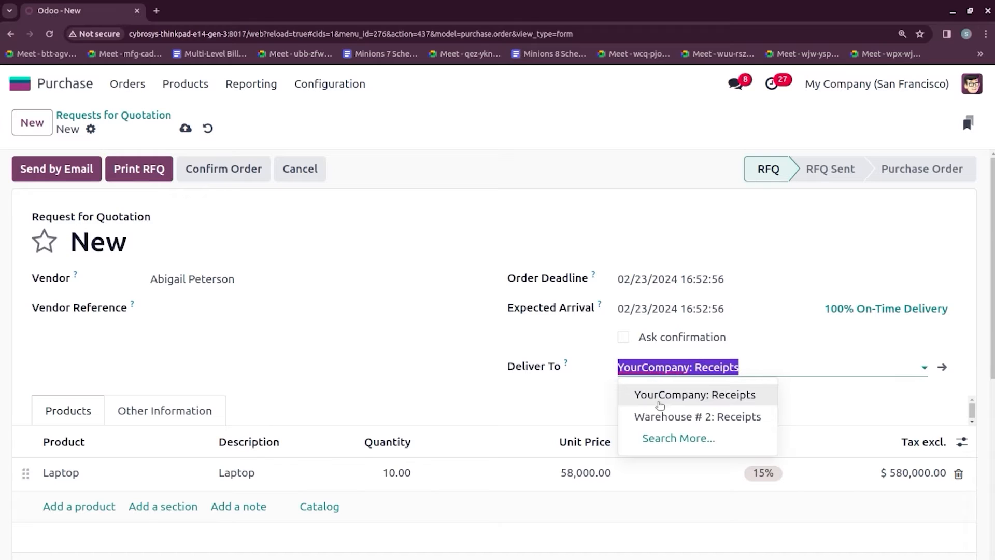
click(658, 416)
click(437, 373)
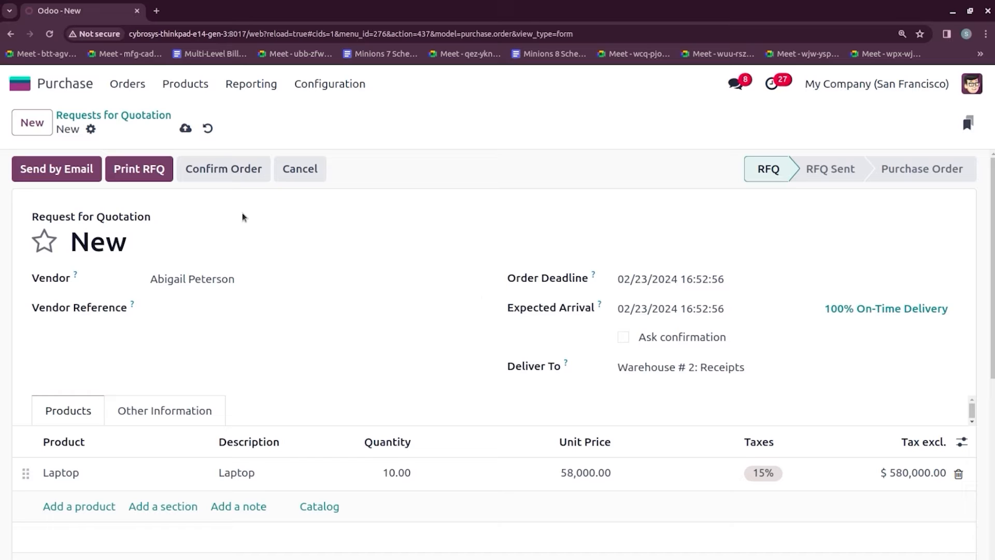
click(219, 169)
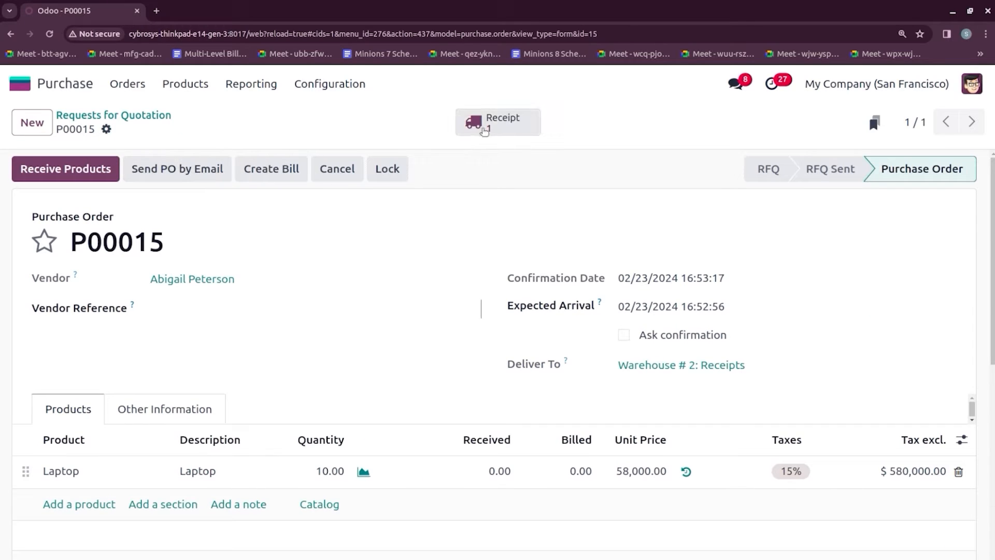
- Open the receipt of the confirmed laptop purchase order and validate it to receive the goods into WH2/Input
double_click(115, 243)
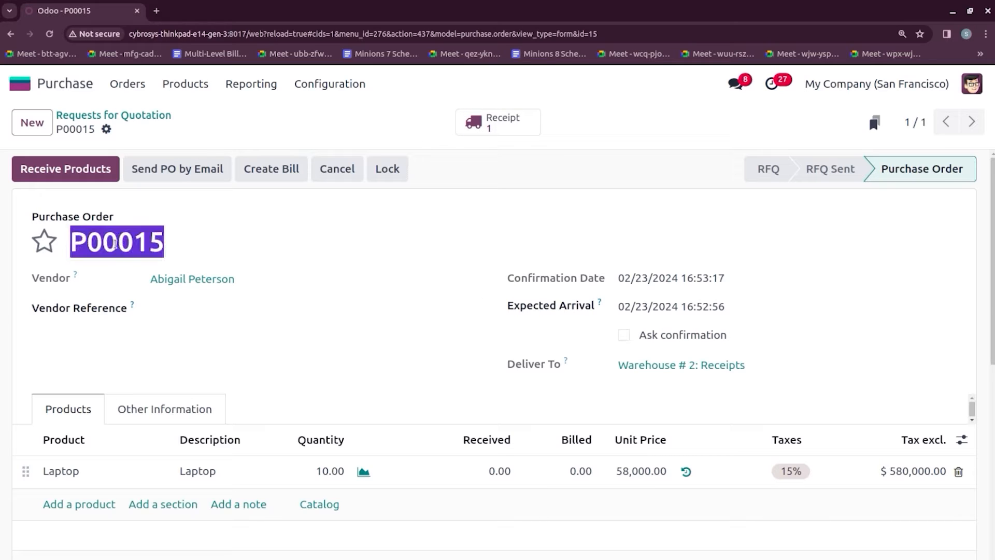
click(290, 235)
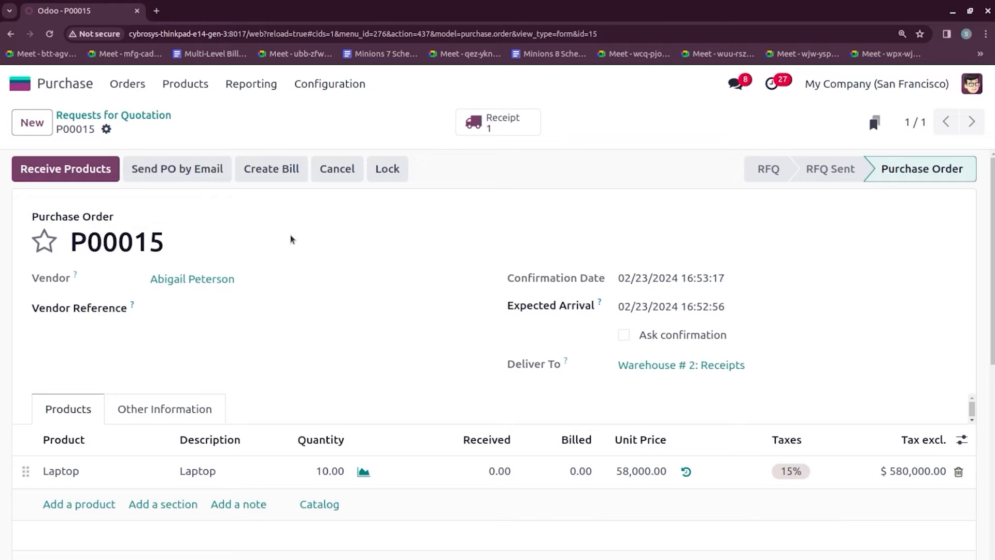
click(491, 126)
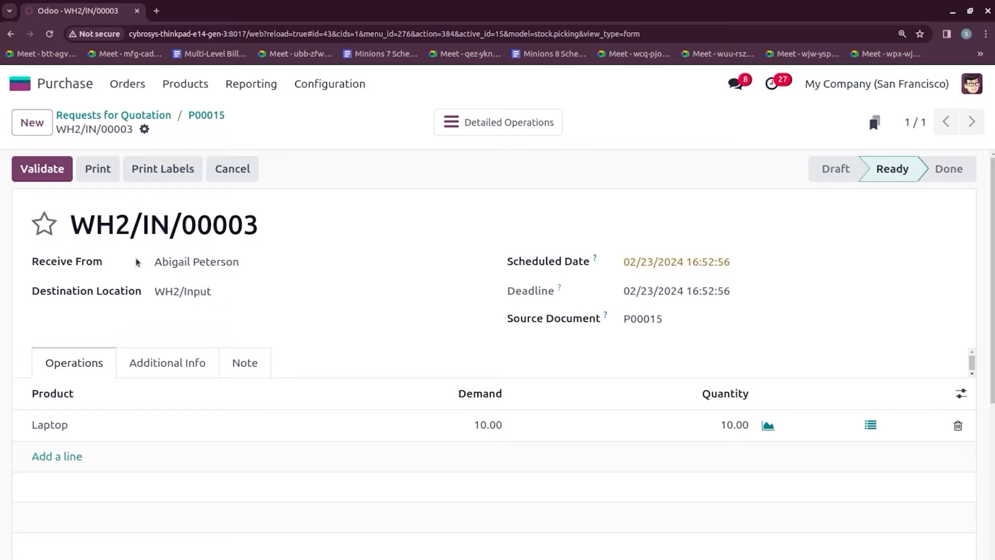
click(44, 167)
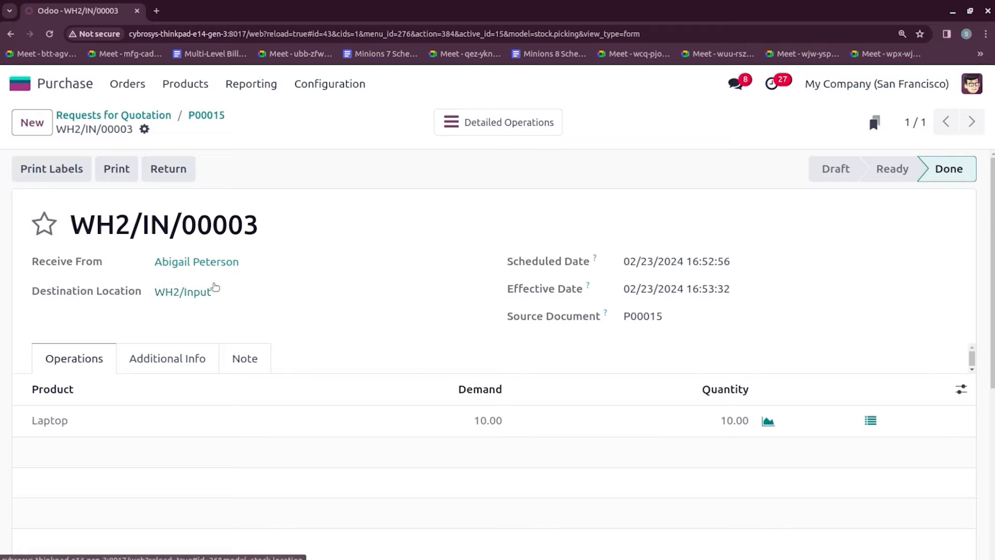
- Switch to the Inventory app and open the list of receipt transfers
click(19, 84)
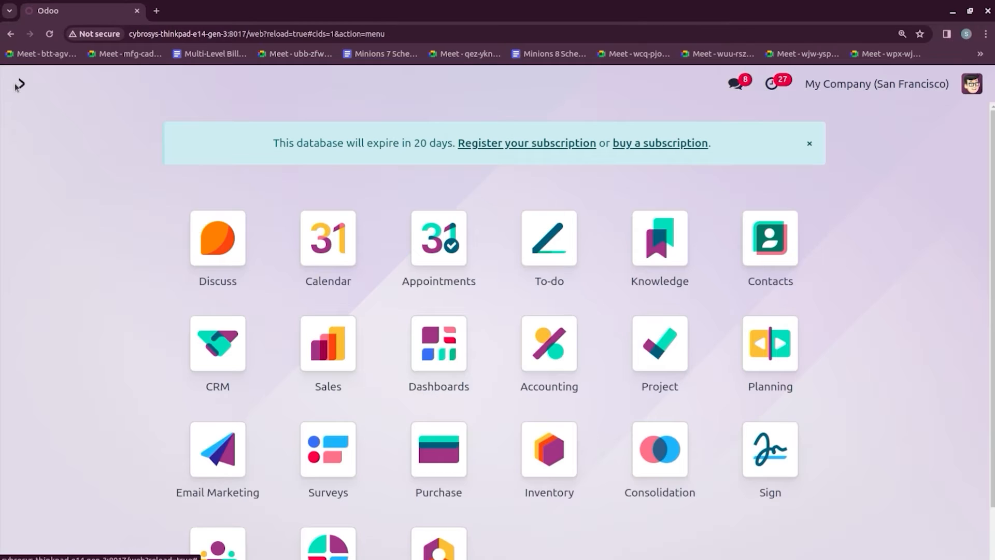
text(in)
key(Return)
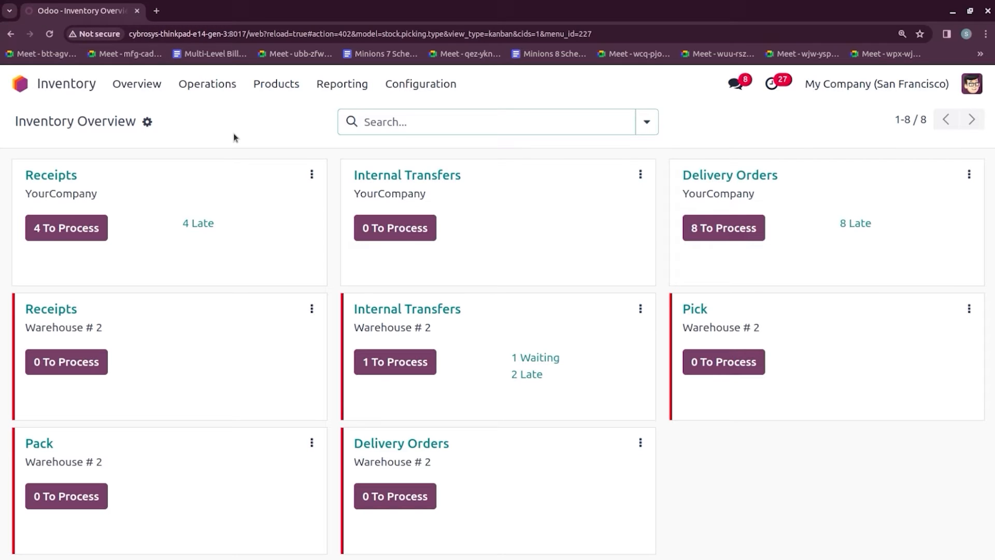
click(207, 84)
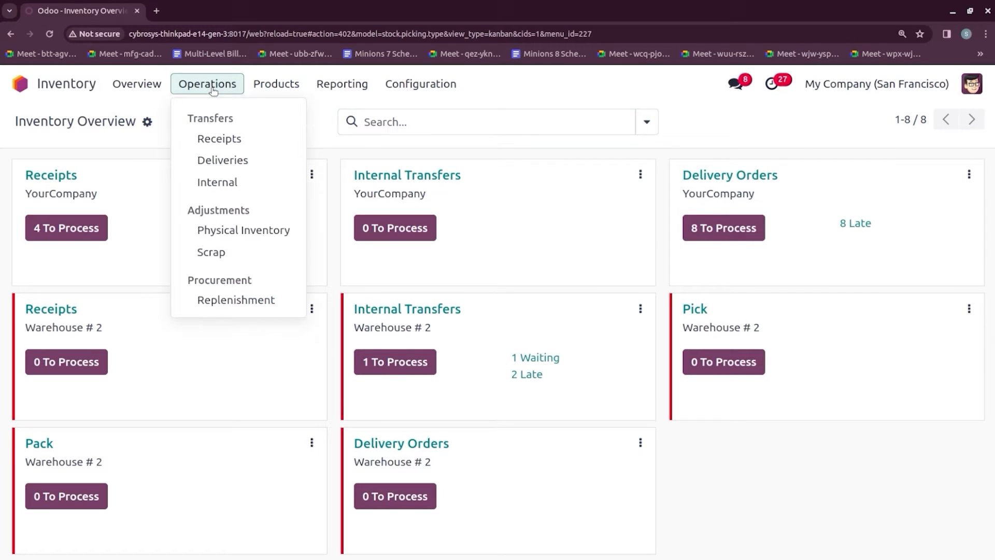
click(219, 138)
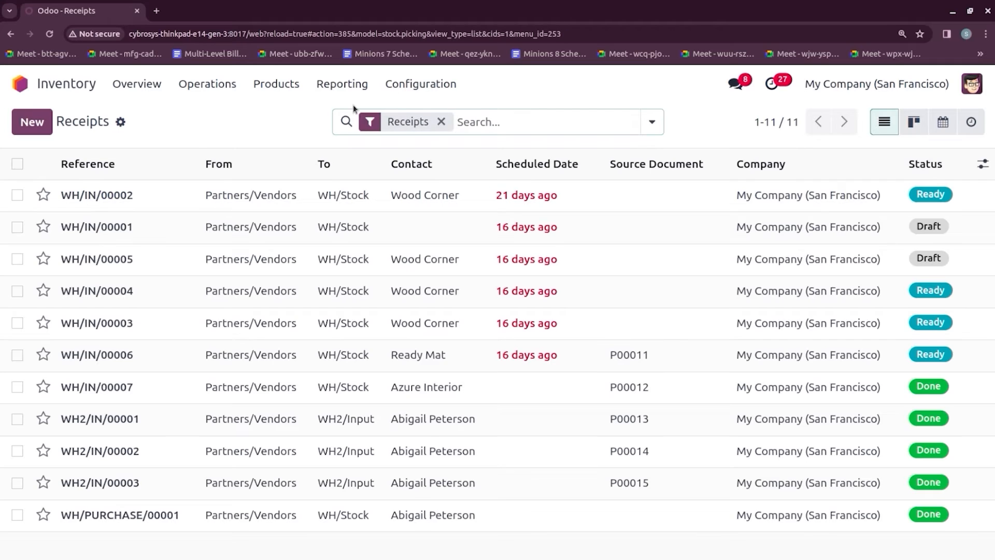
- Remove the Receipts filter and search all transfers for the laptop purchase order's number
click(441, 121)
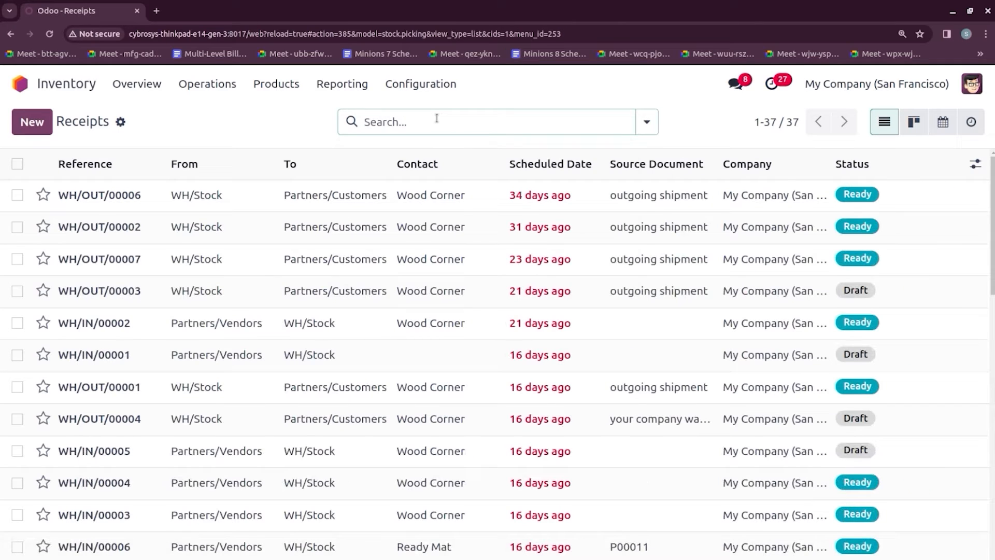
text(P00015)
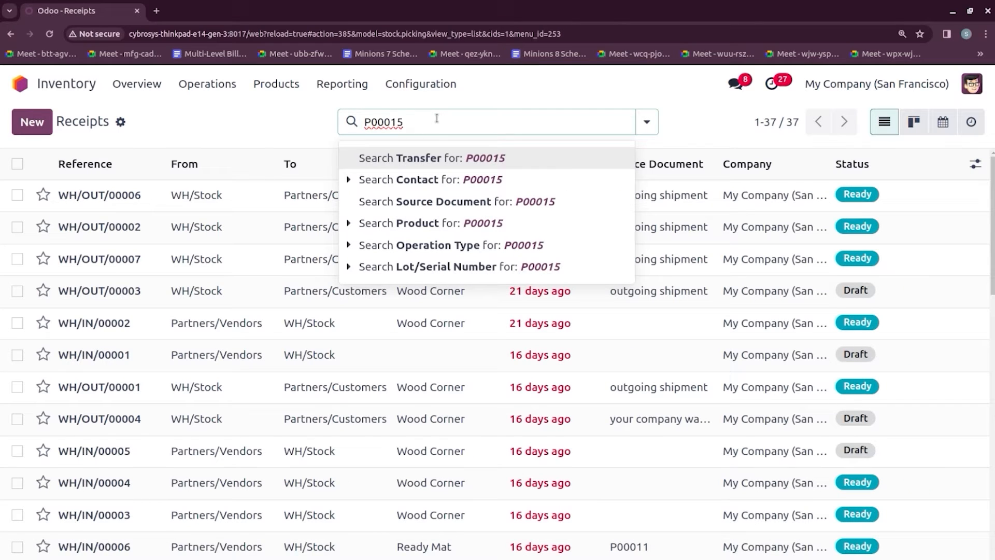
key(Return)
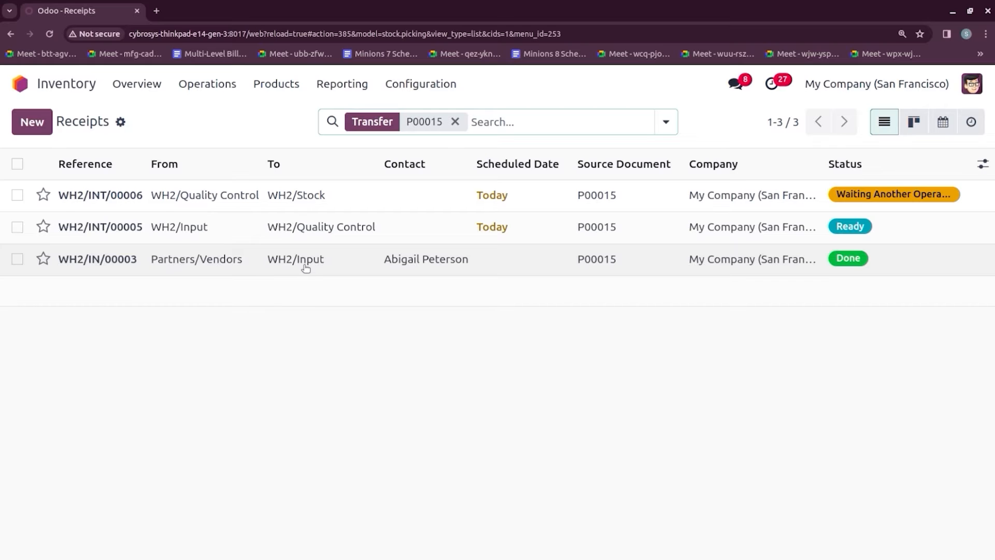
- Validate the internal transfer of the laptops from WH2/Input to WH2/Quality Control and return to the transfer list
click(253, 231)
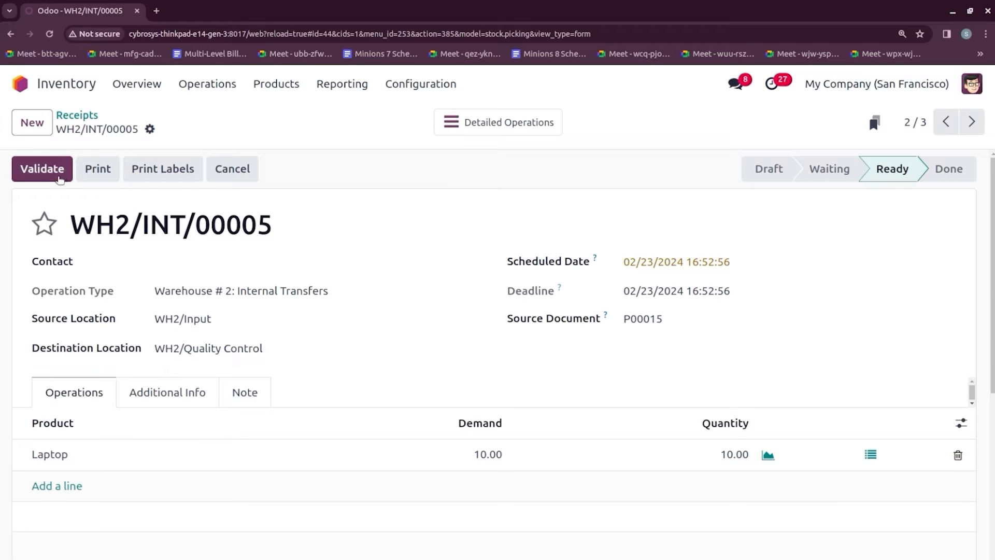
click(57, 175)
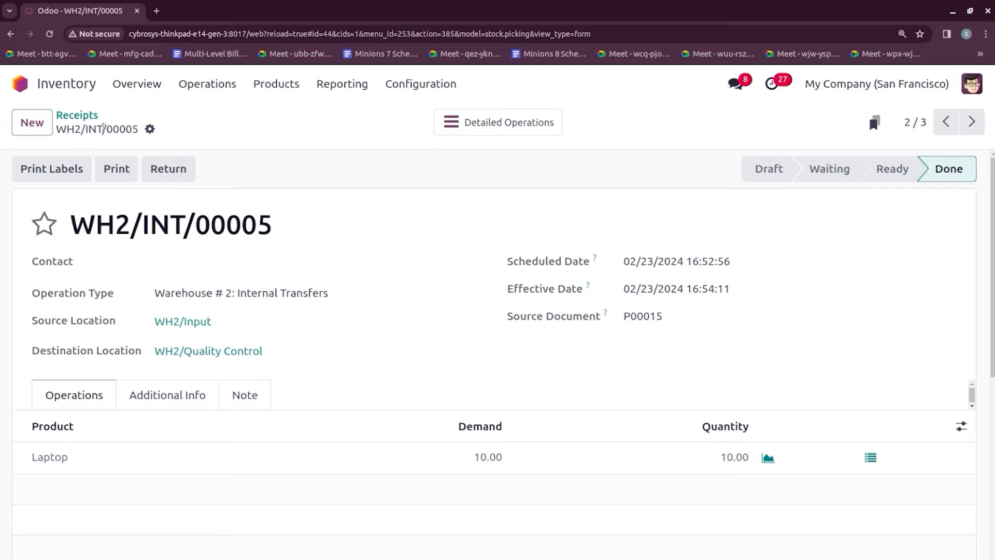
click(92, 116)
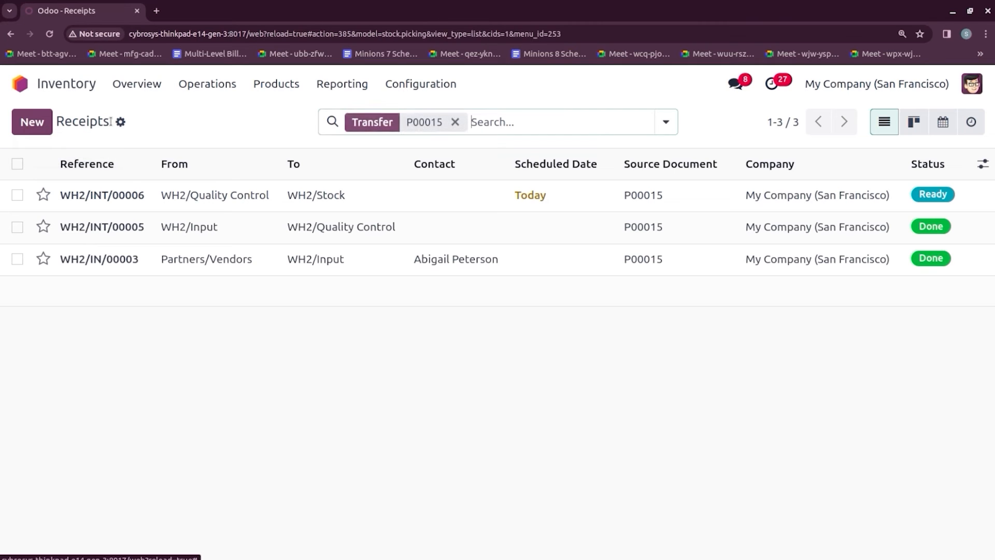
- Validate the internal transfer from WH2/Quality Control to WH2/Stock and view its detailed operations
click(235, 197)
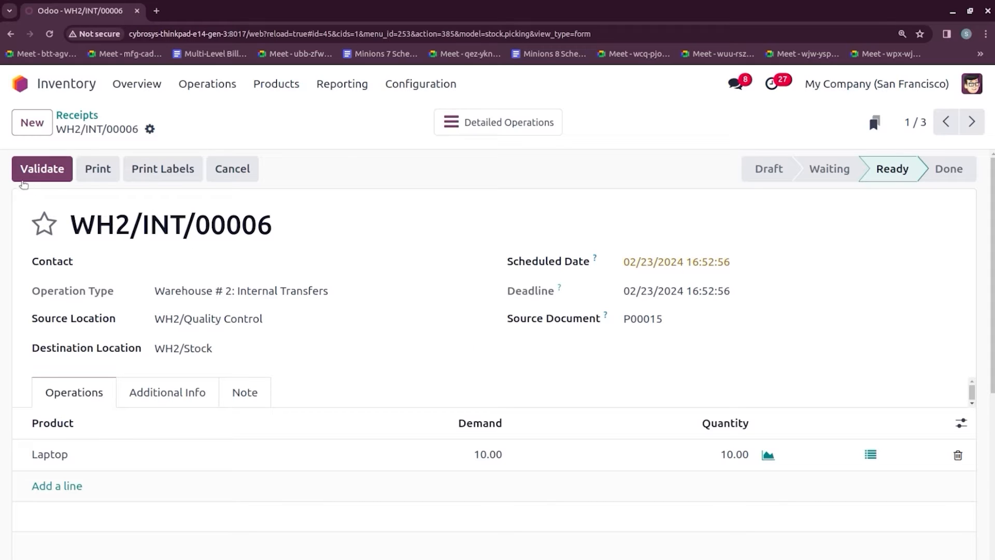
click(36, 170)
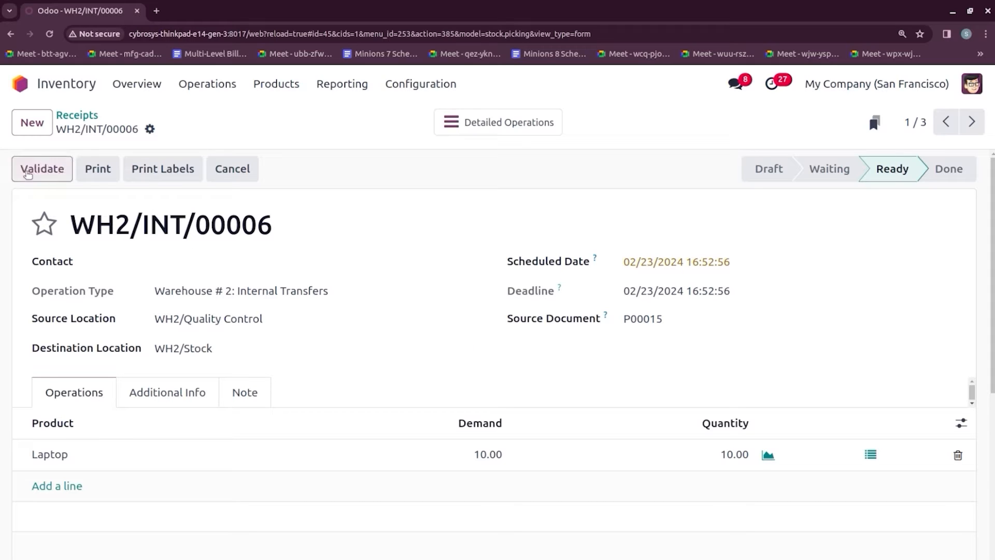
click(490, 123)
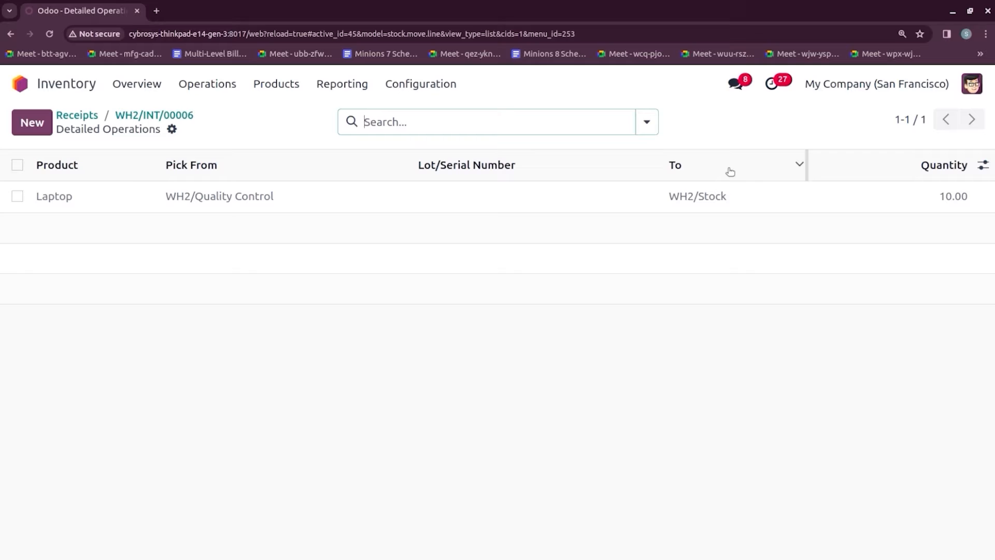
- Switch to the Sales app and create a new quotation for the customer Deco Addict
click(20, 84)
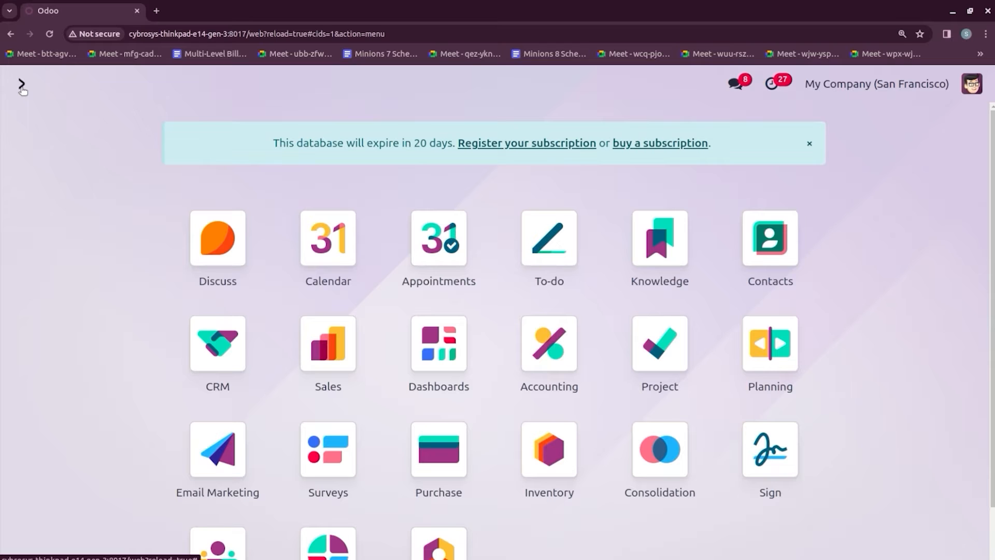
text(sal)
key(Return)
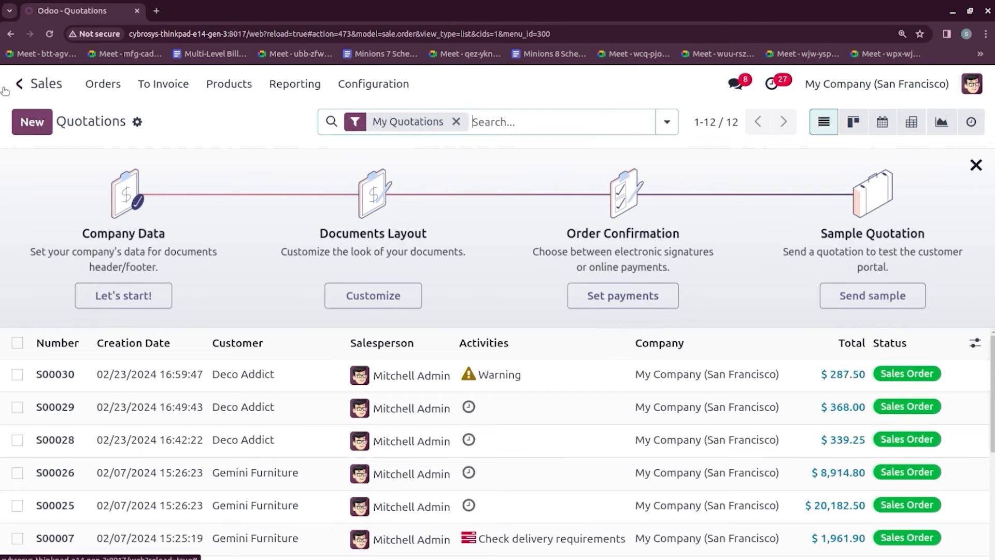
click(32, 122)
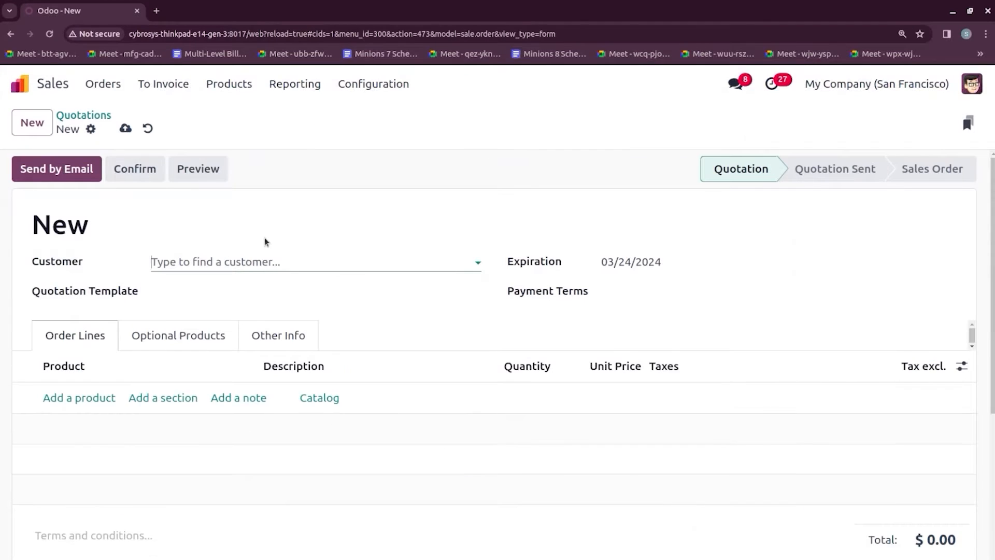
click(253, 259)
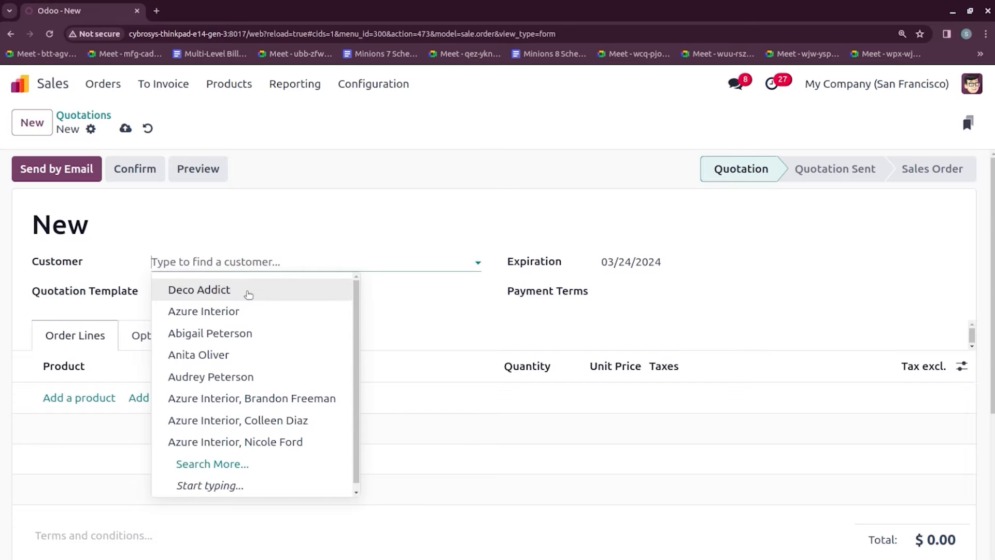
click(249, 291)
- Add the product Laptop to the quotation with a quantity of 5
click(98, 450)
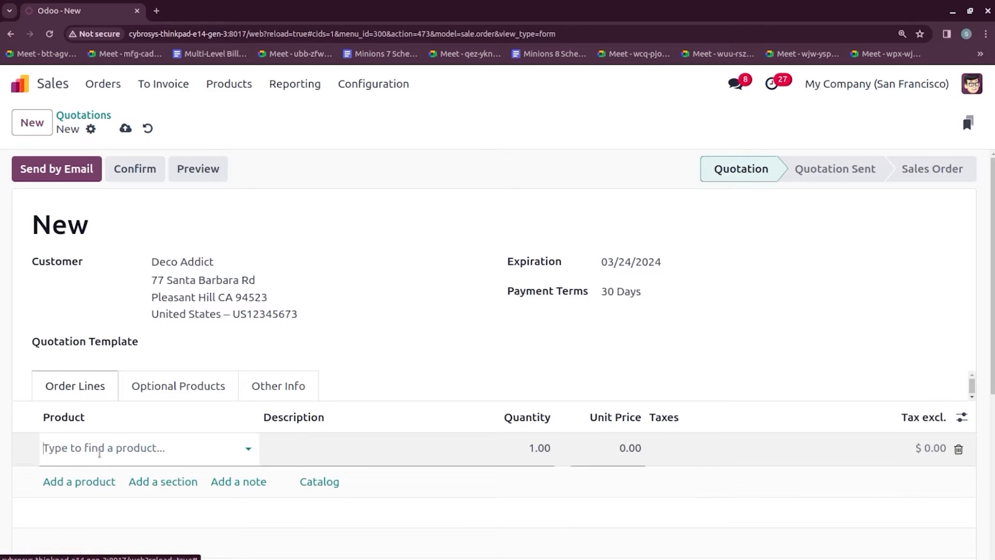
text(lap)
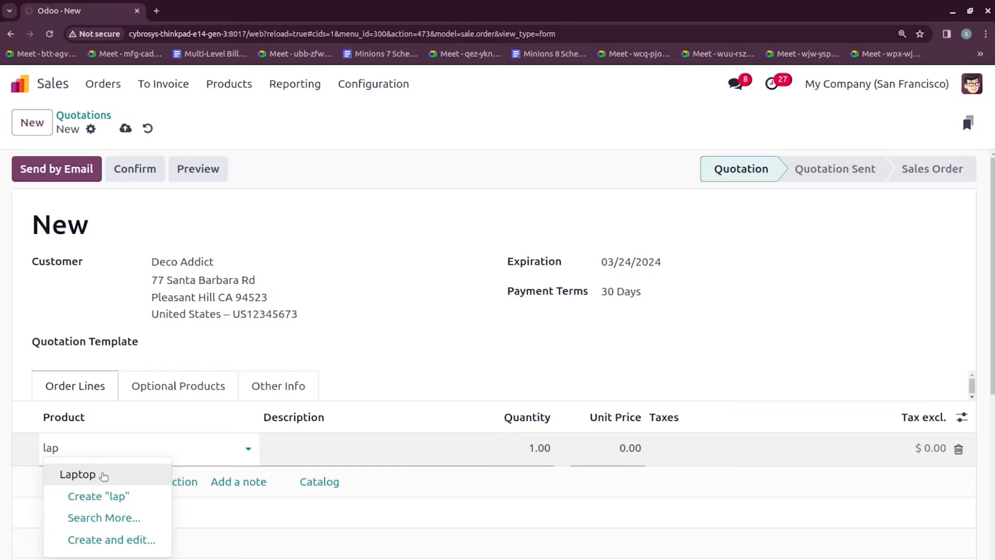
click(100, 473)
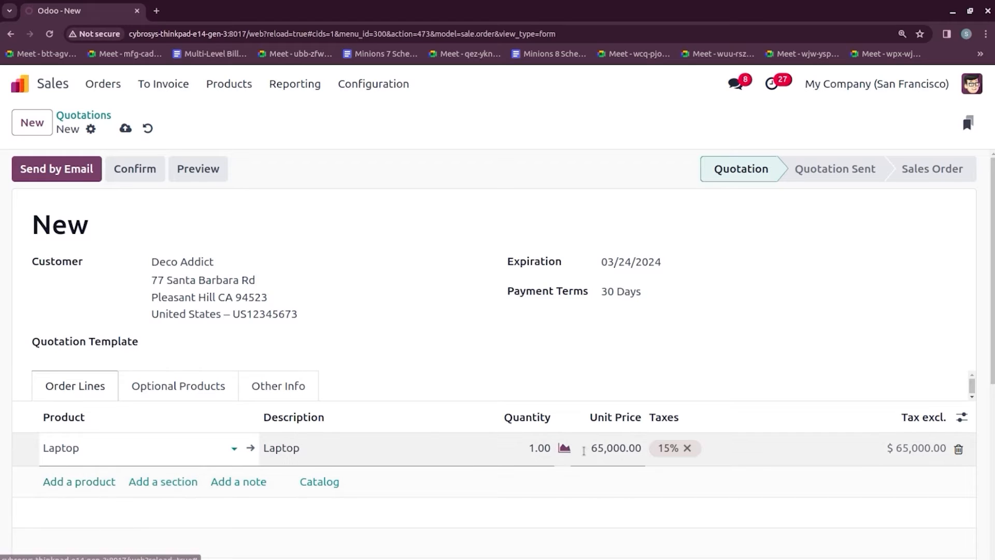
click(542, 446)
text(5)
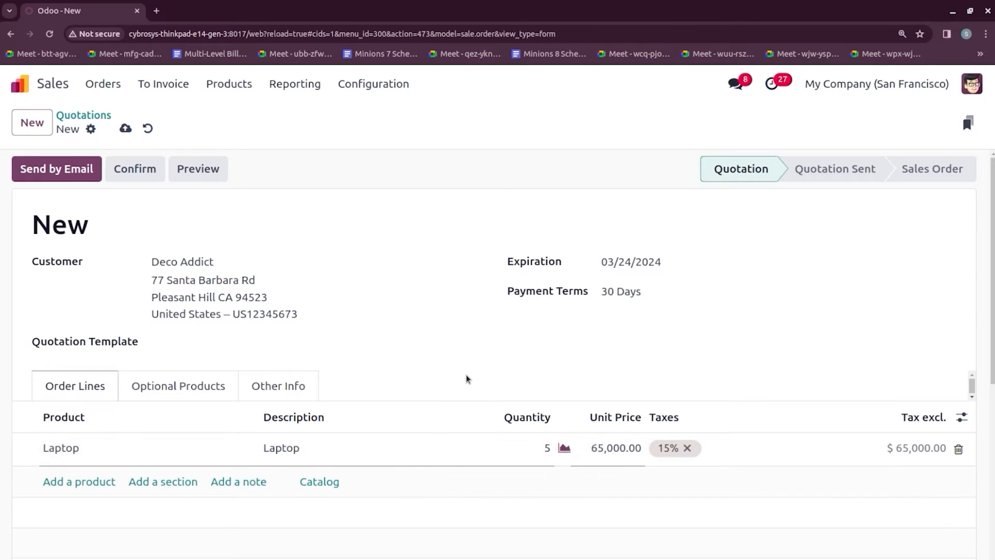
- Set the quotation's delivery warehouse to Warehouse # 2 and confirm the order
click(262, 387)
scroll(333, 408, down, 5)
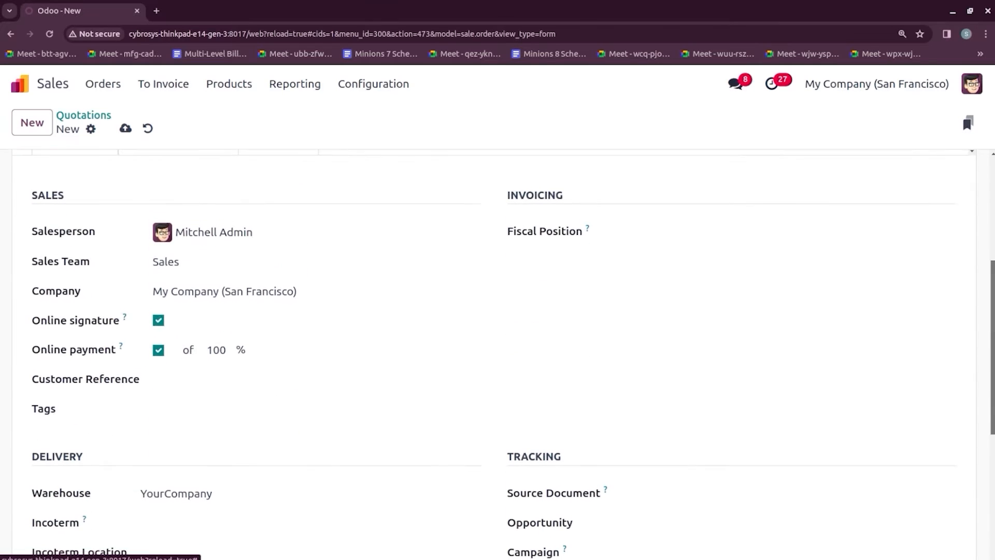
click(247, 495)
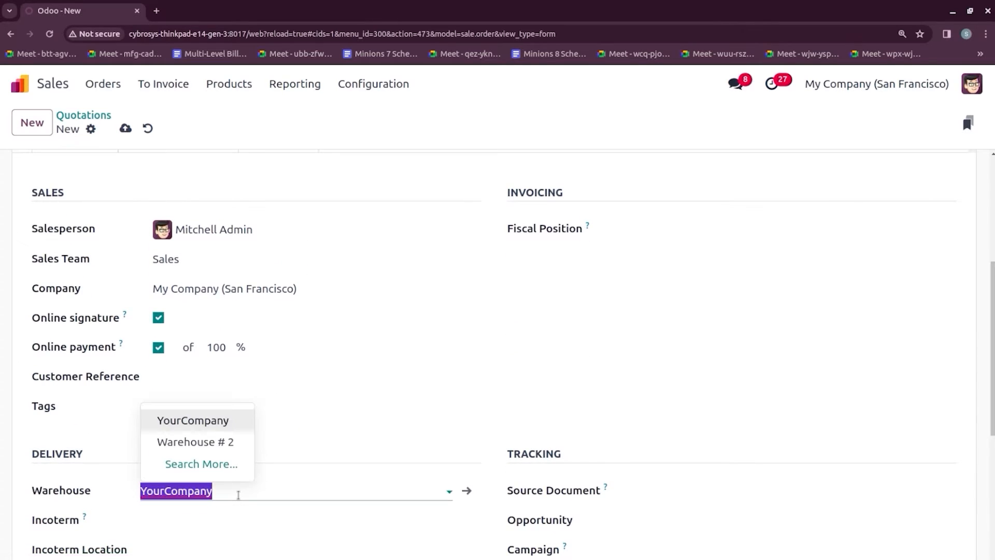
click(222, 441)
scroll(218, 311, up, 5)
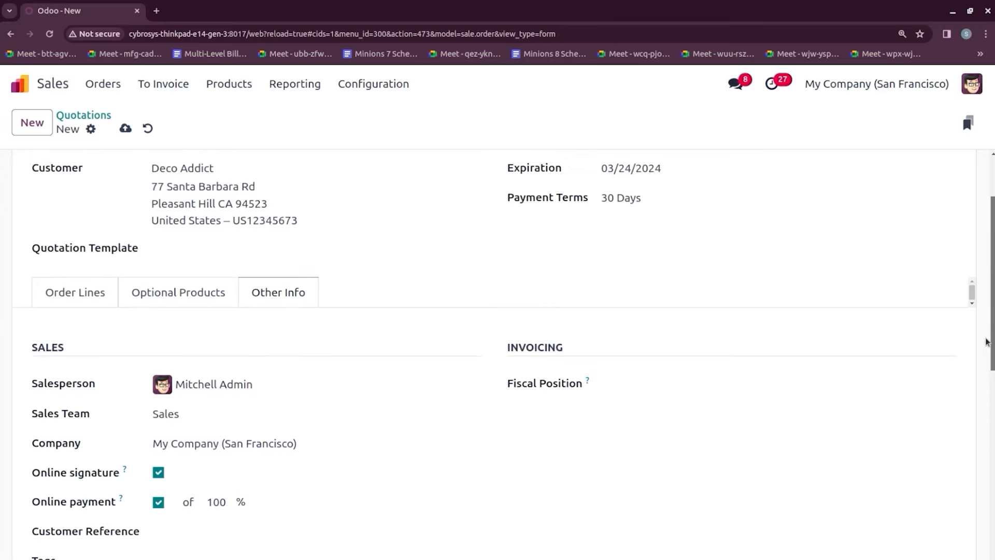
click(133, 168)
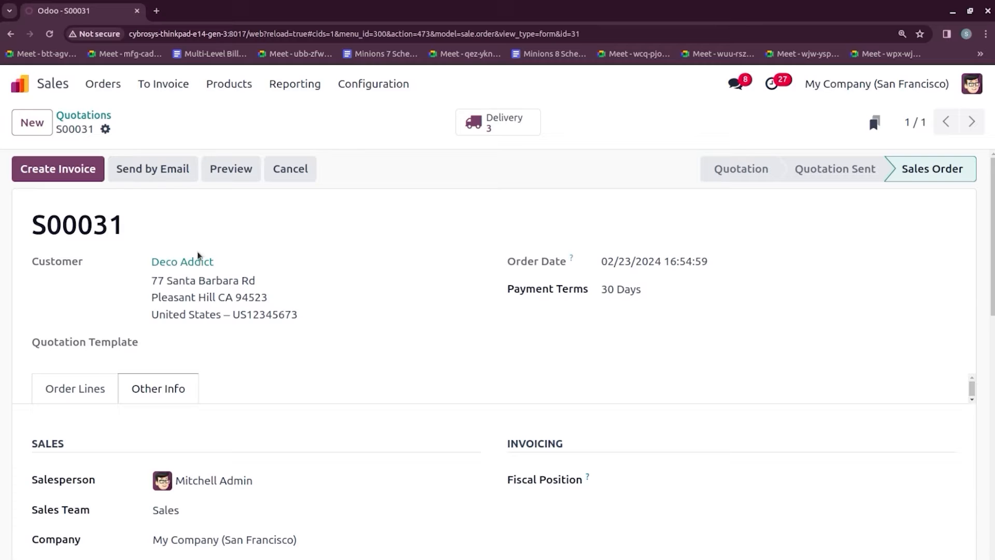
- Check the sales order's lines, then open its deliveries and validate the pick transfer from WH2/Stock to WH2/Packing Zone
click(73, 388)
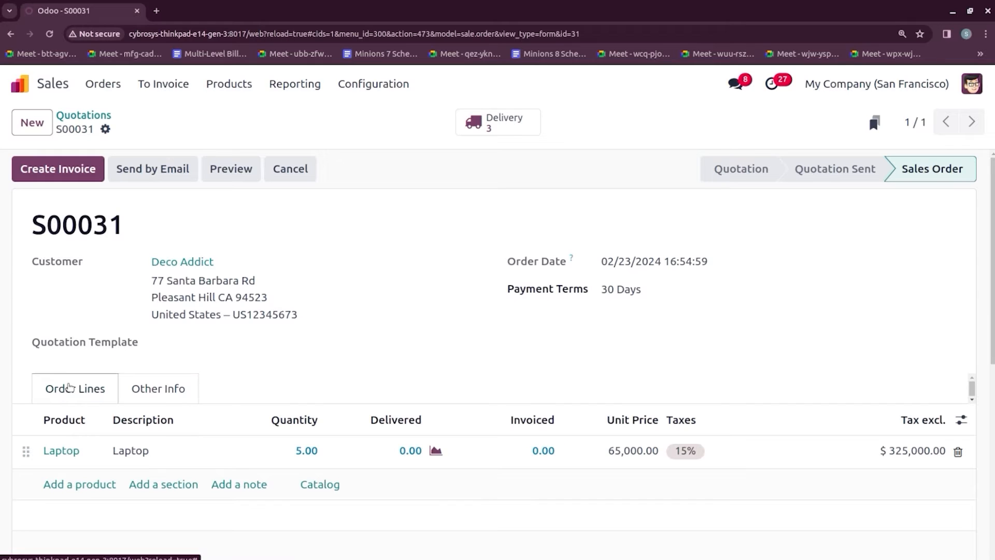
click(499, 129)
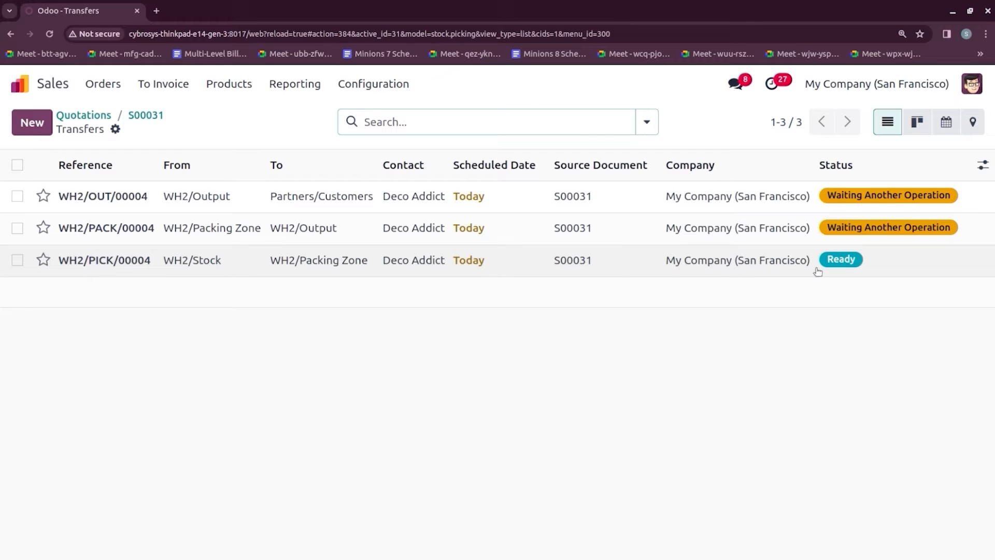
click(370, 273)
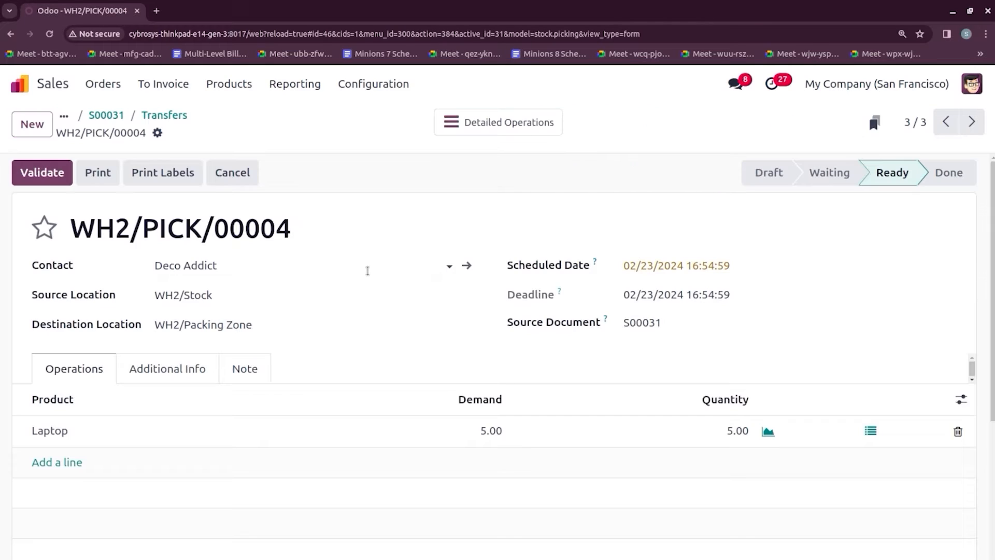
click(38, 179)
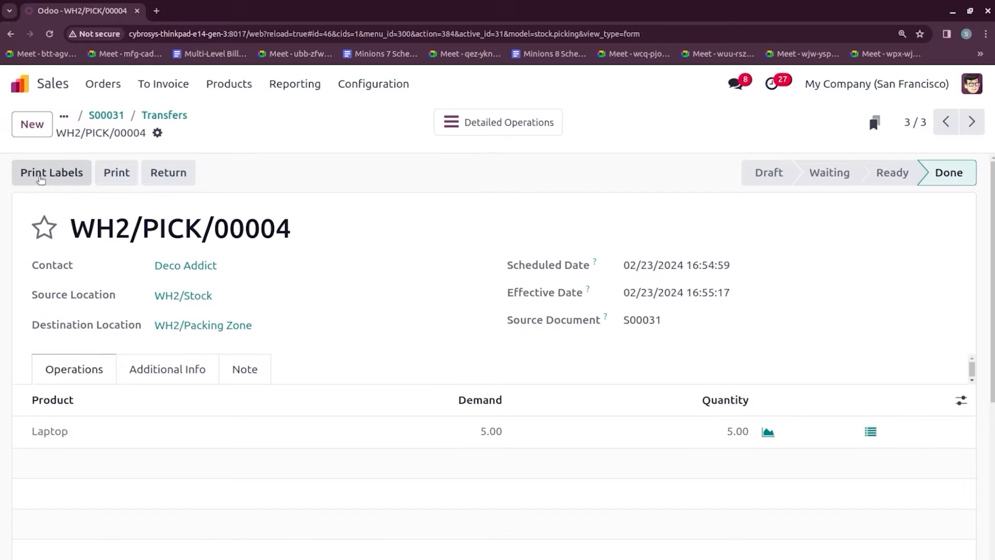
- Return to the order's transfers and validate the pack transfer from WH2/Packing Zone to WH2/Output
click(165, 115)
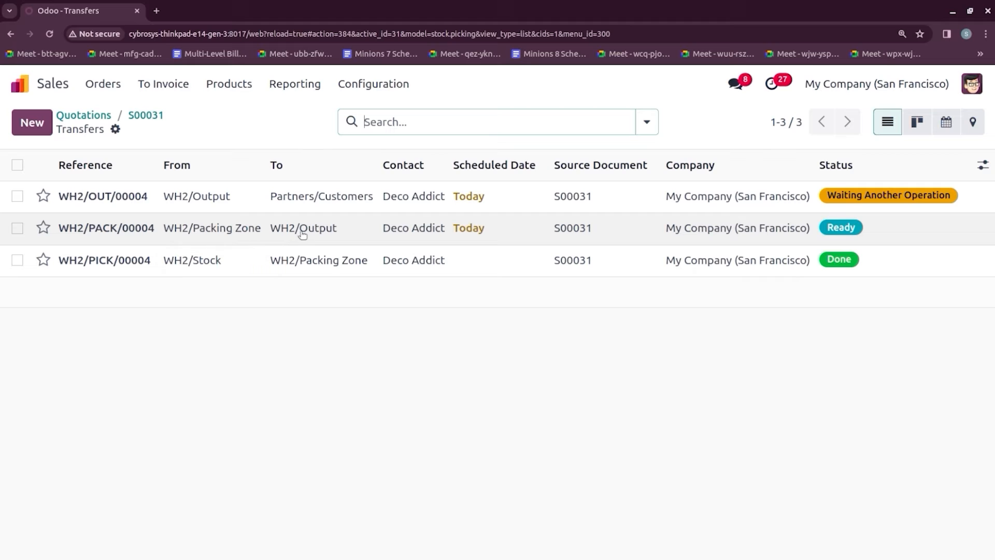
click(338, 234)
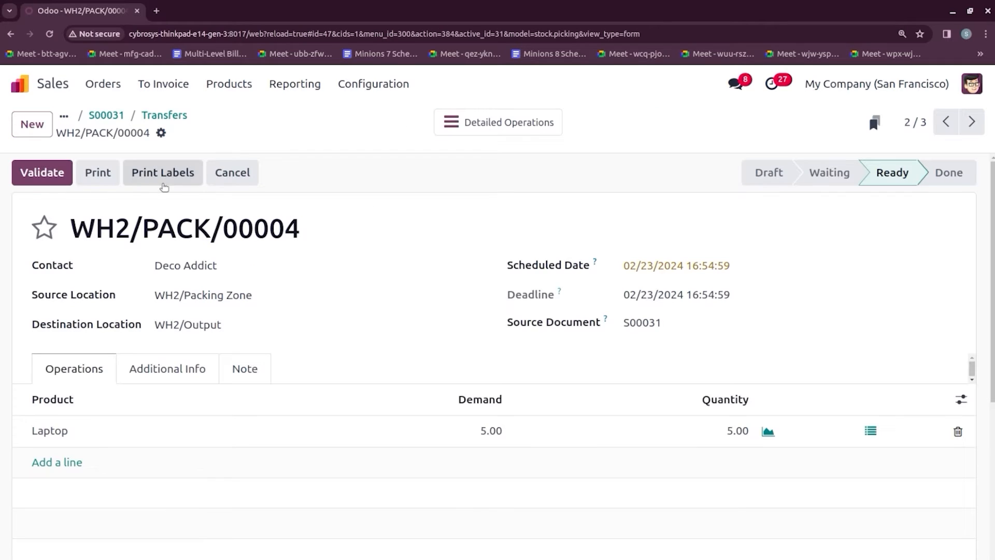
click(40, 172)
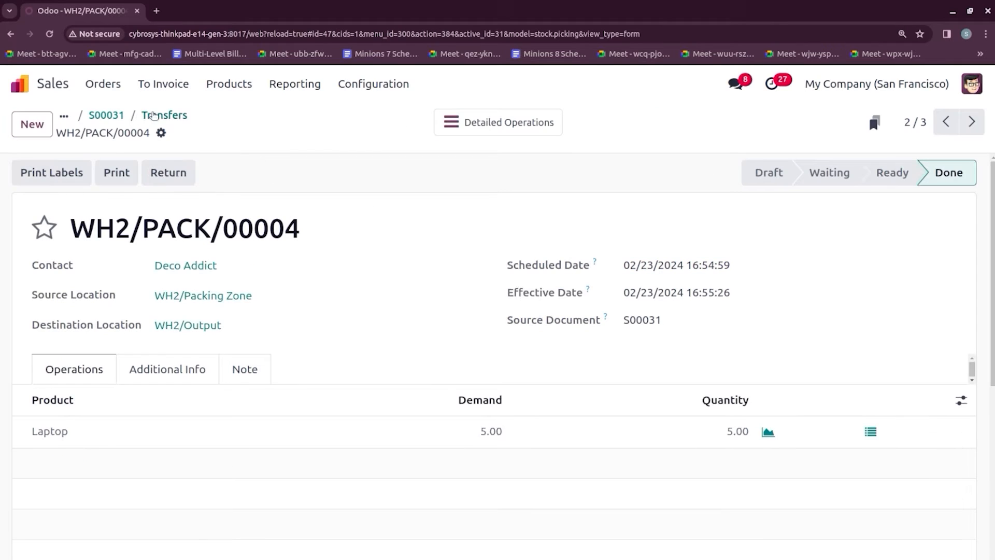
- Return to the order's transfers and validate the delivery from WH2/Output to Partners/Customers
click(163, 115)
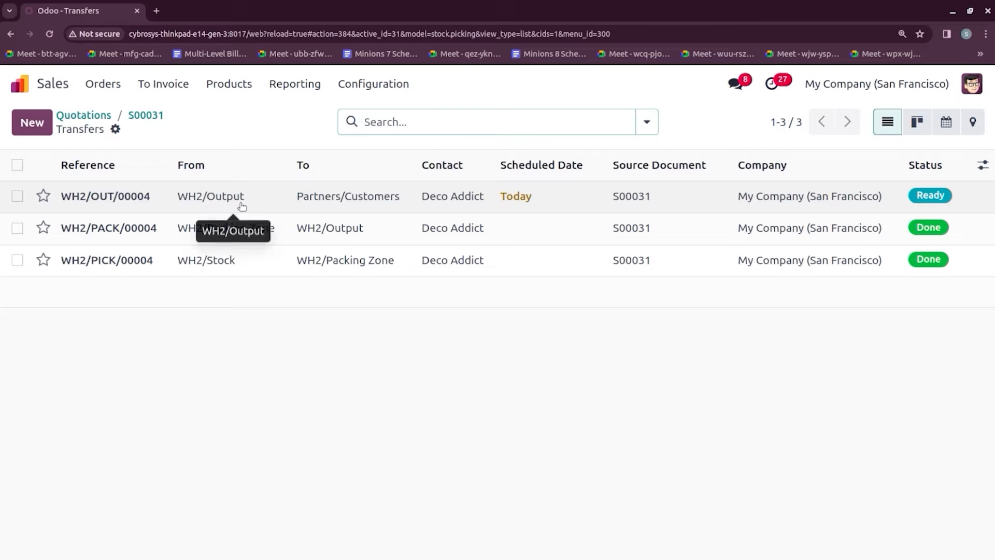
click(281, 202)
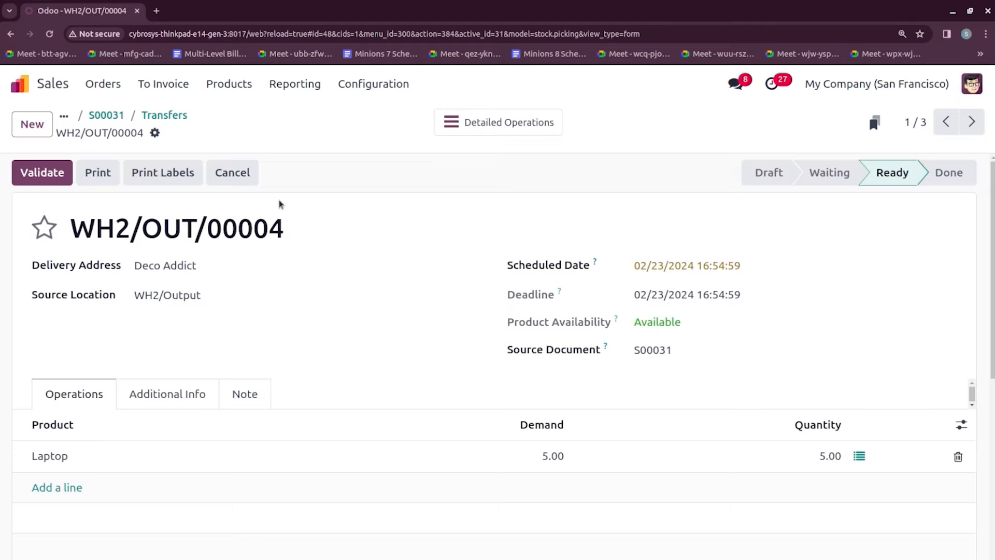
click(44, 179)
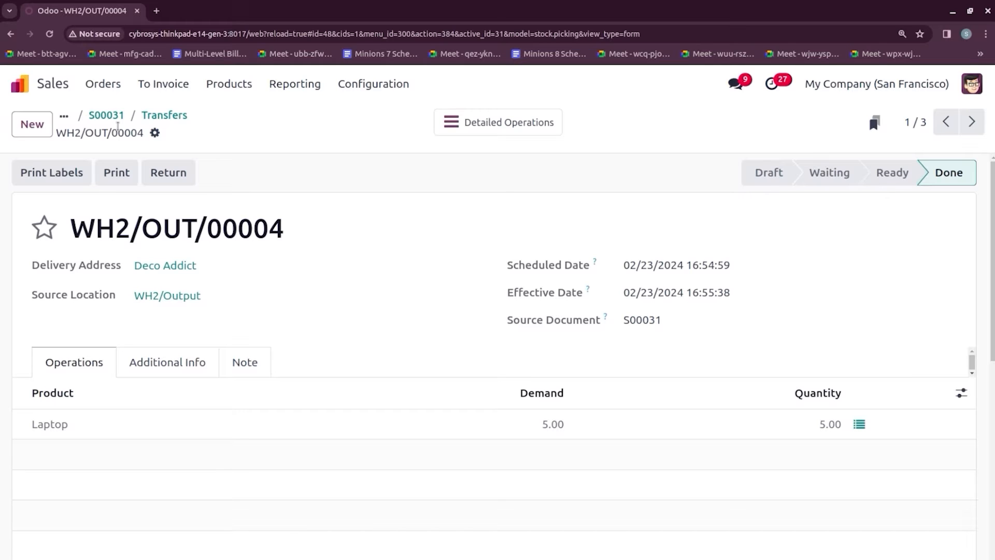
- Switch to the Inventory app and open the list of warehouse locations
click(20, 85)
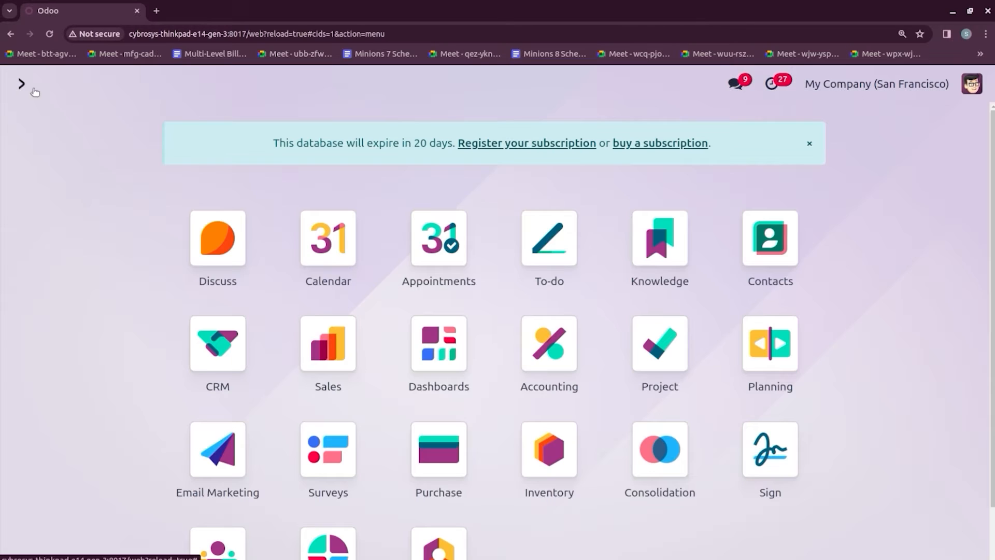
text(inv)
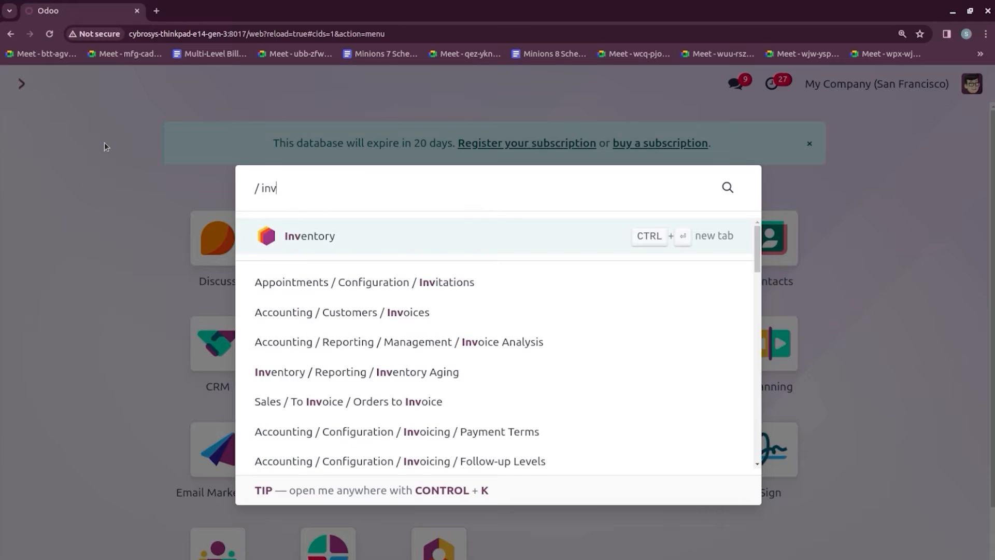
key(Return)
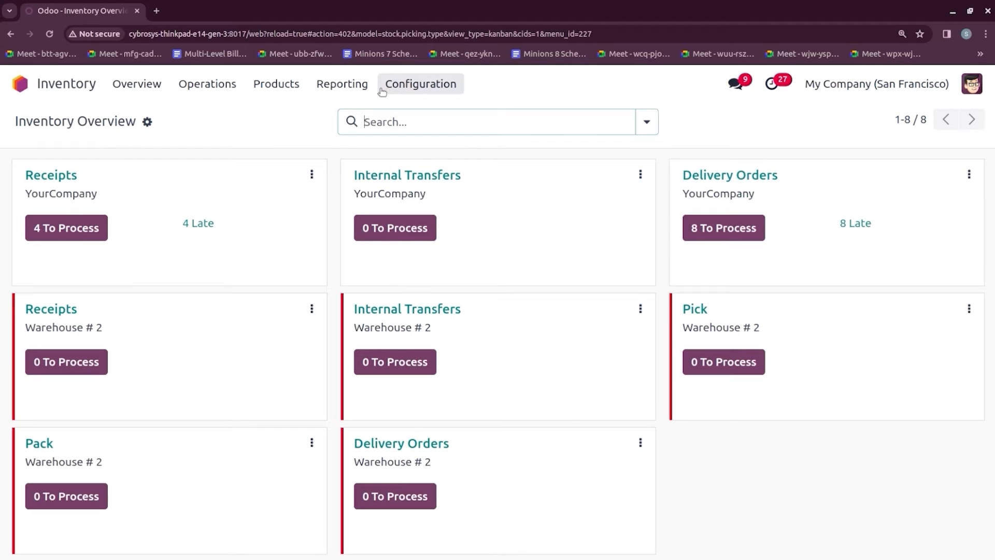
click(413, 87)
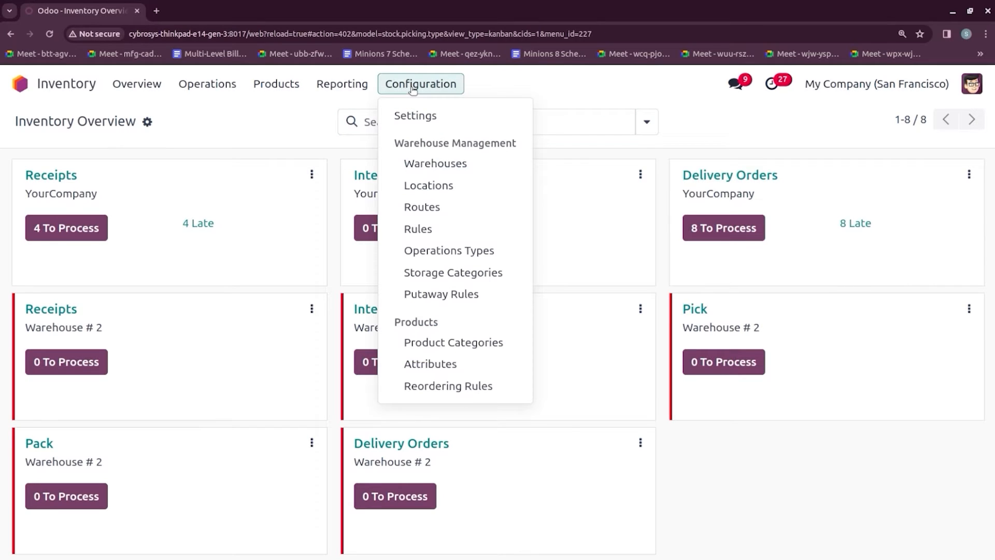
click(441, 184)
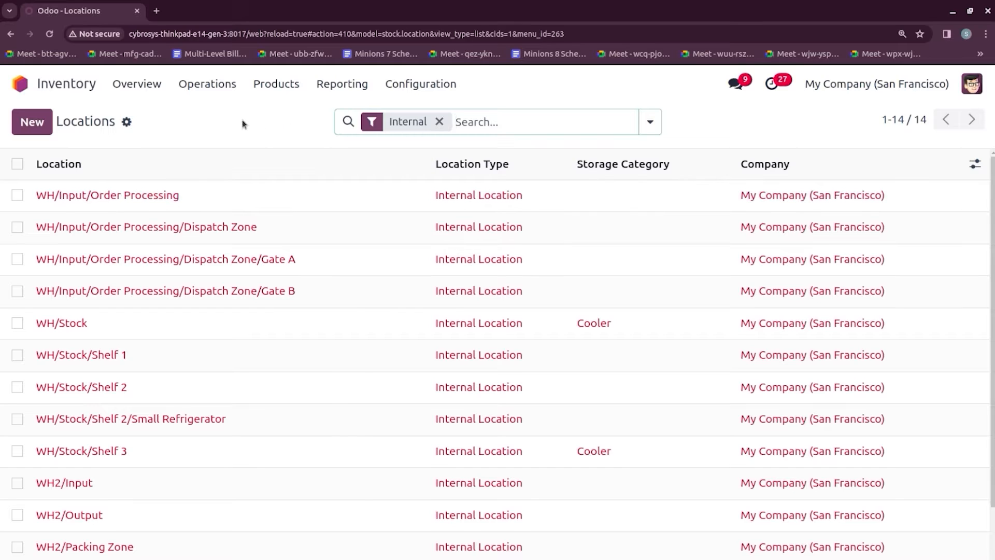
- Start a new location named Cooler with WH/Stock as its parent location
click(44, 122)
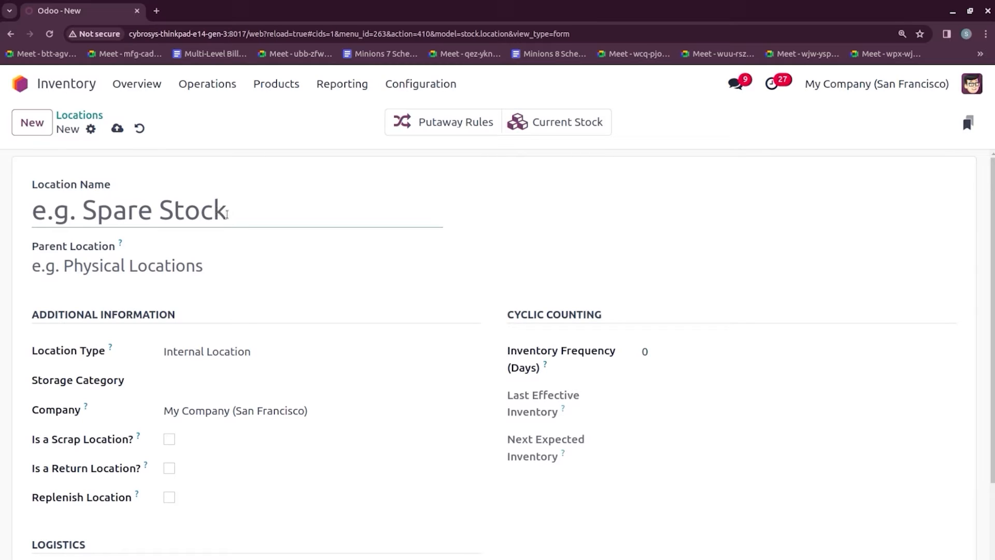
text(Coolw)
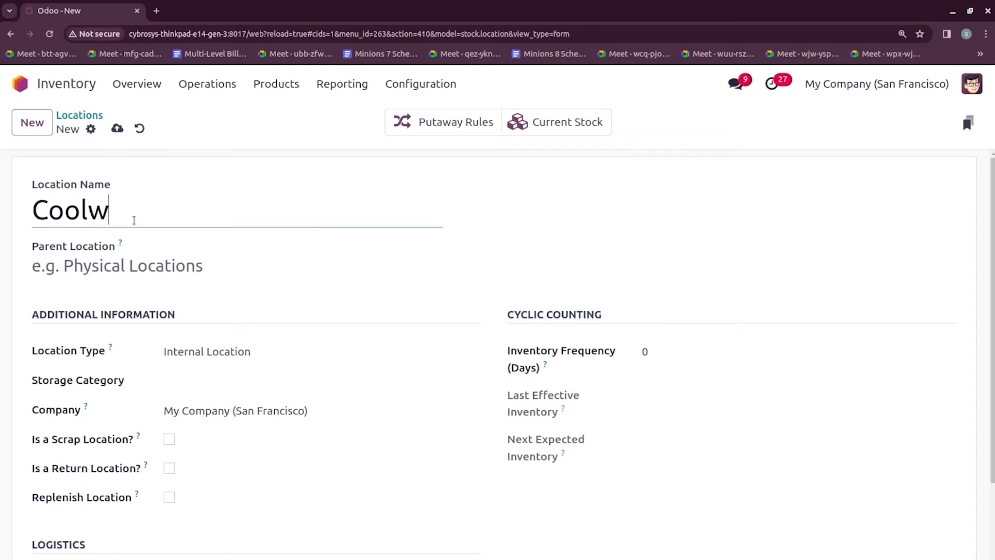
key(BackSpace)
text(er)
click(124, 267)
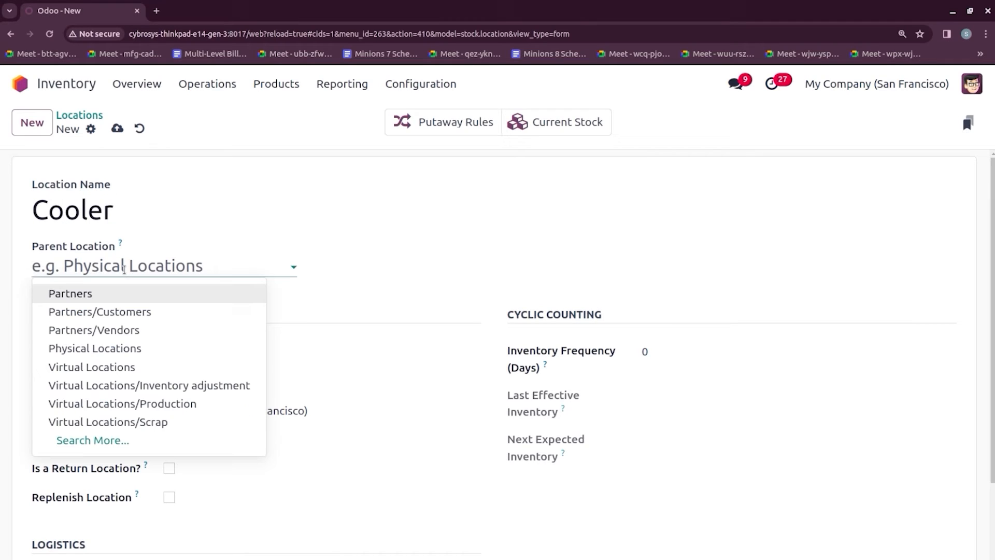
text(wh)
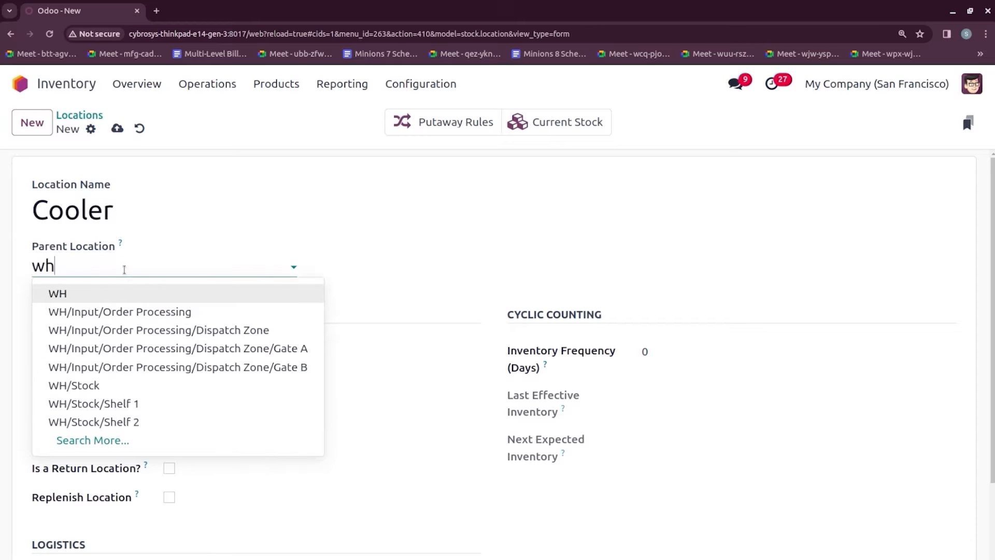
click(119, 385)
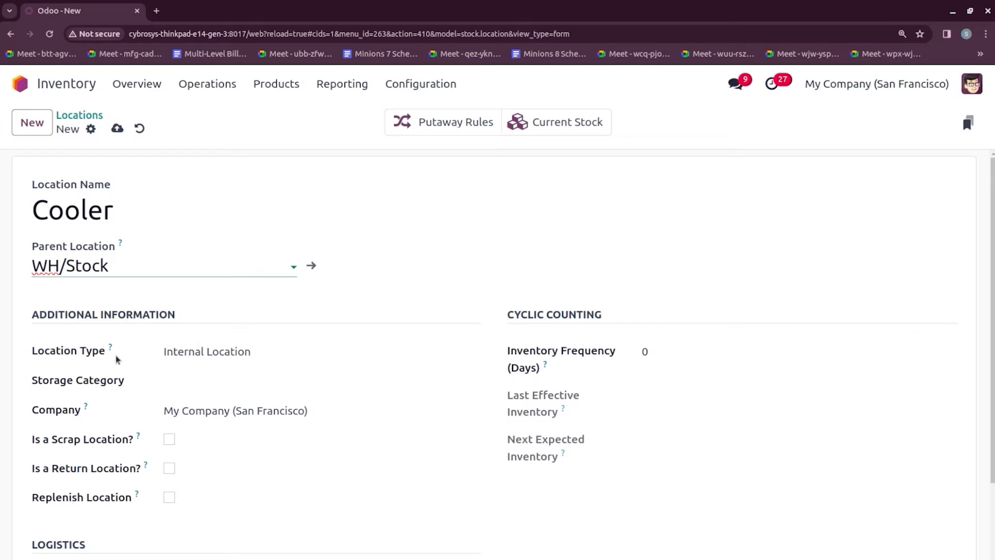
- Review the location type and removal strategy options available for the Cooler location
click(195, 355)
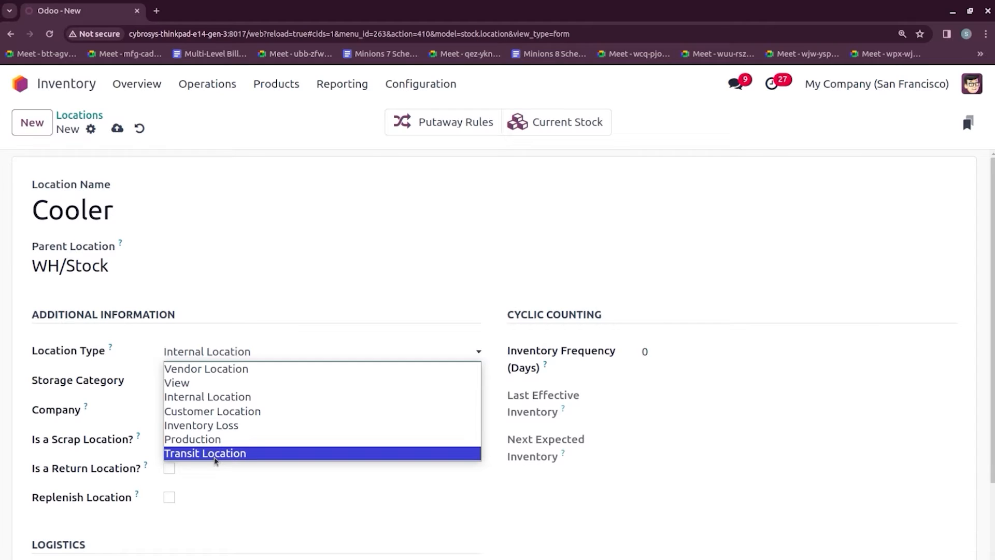
click(252, 517)
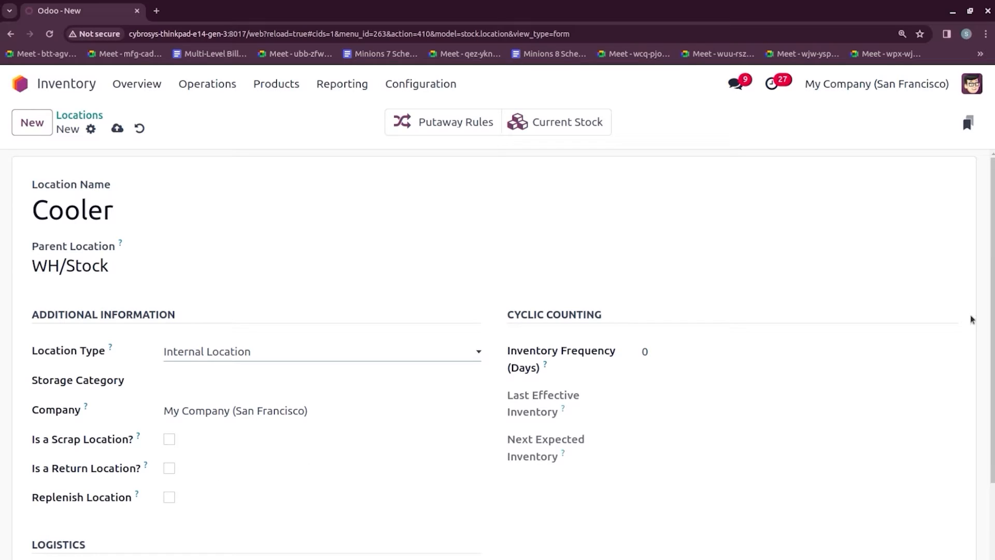
scroll(497, 358, down, 2)
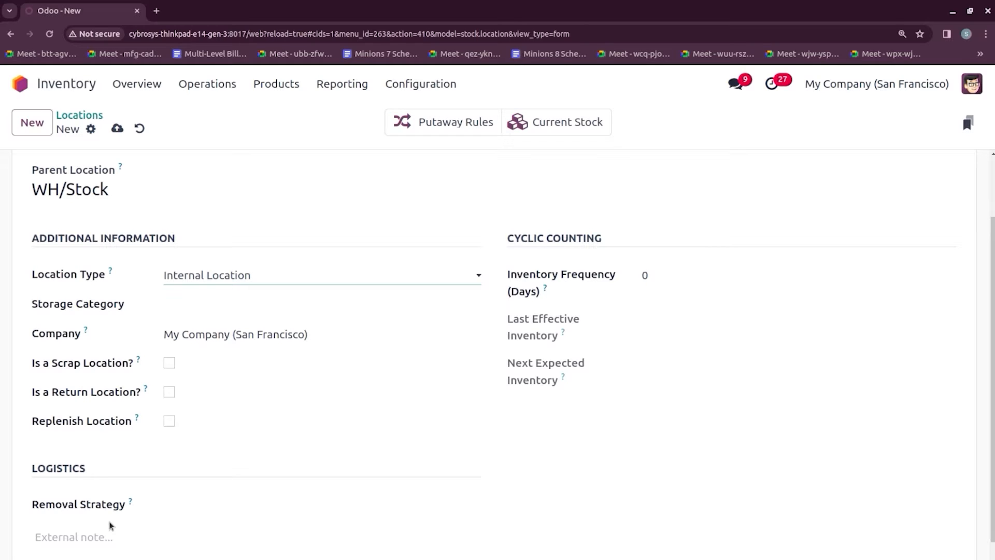
click(195, 503)
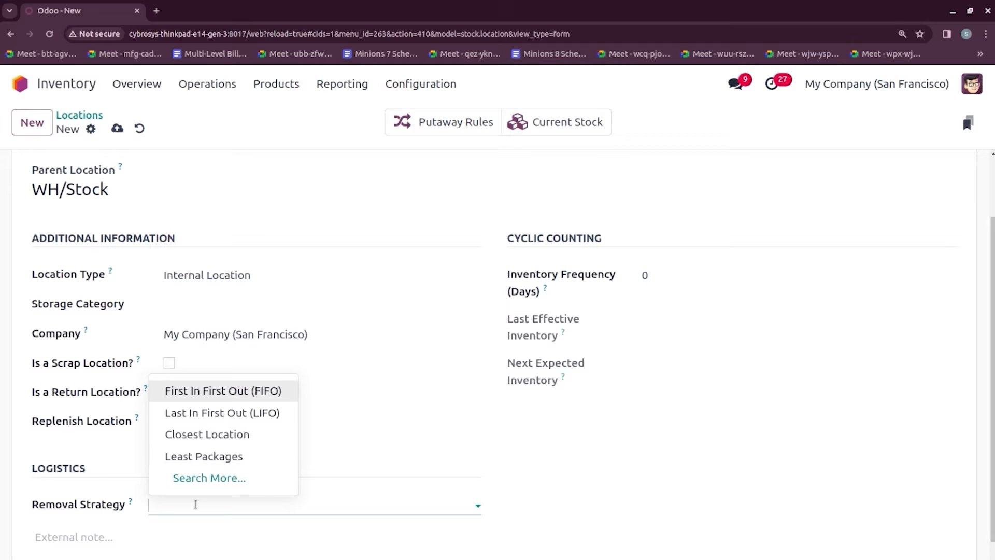
click(552, 217)
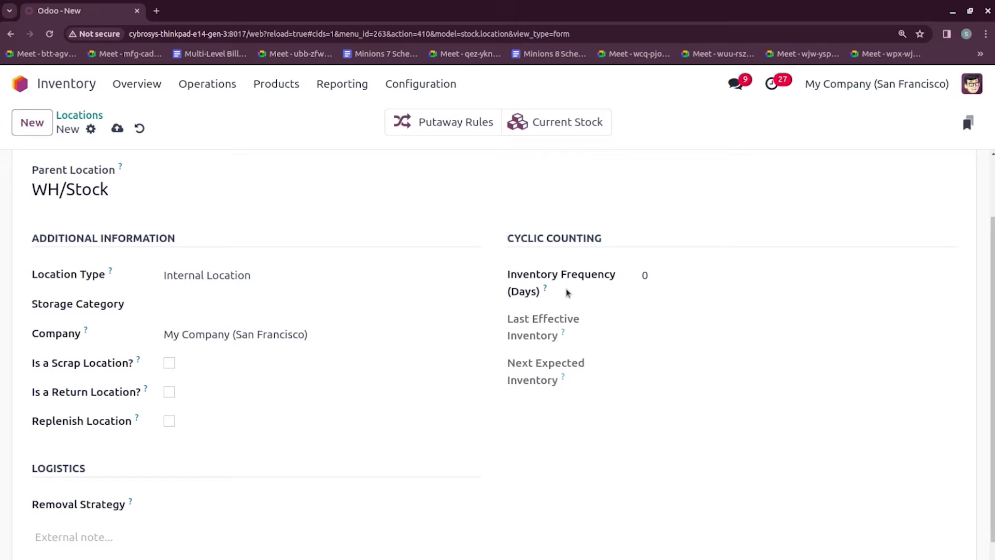
- Set the Cooler location's inventory frequency to 5 days and save the location
click(652, 276)
text(5)
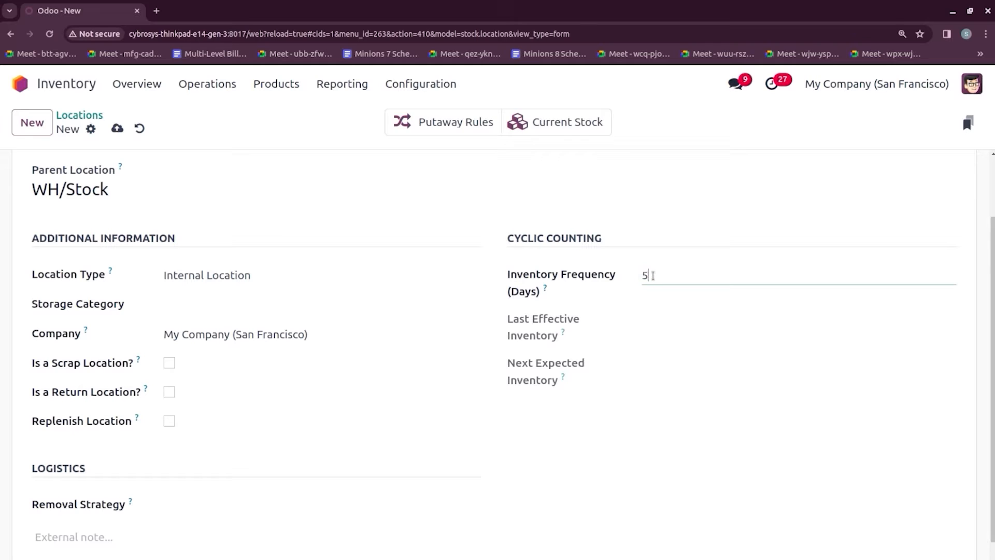
click(403, 349)
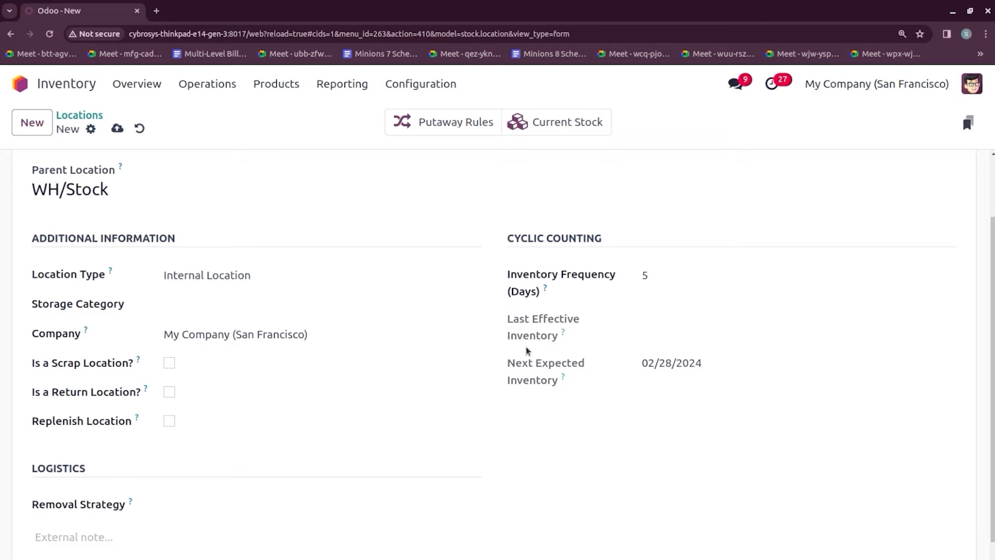
scroll(992, 207, up, 2)
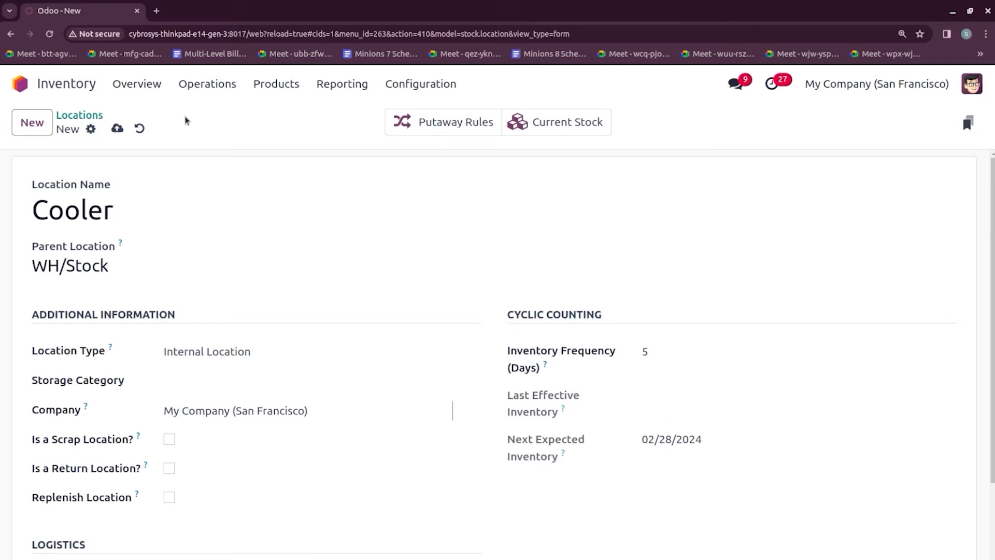
click(117, 129)
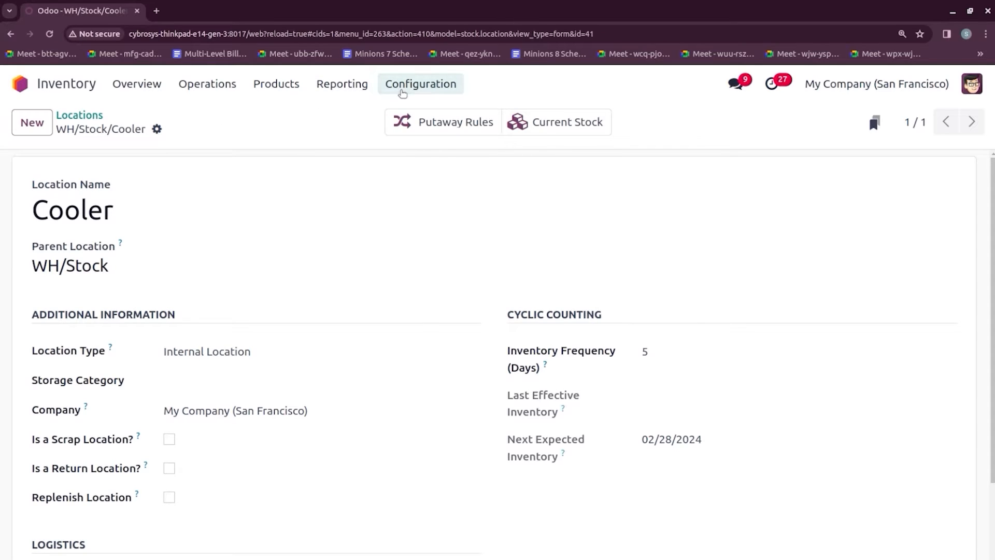
- Open the list of inventory routes, inspect the Buy route's applicability and rules, and return to the list
click(402, 93)
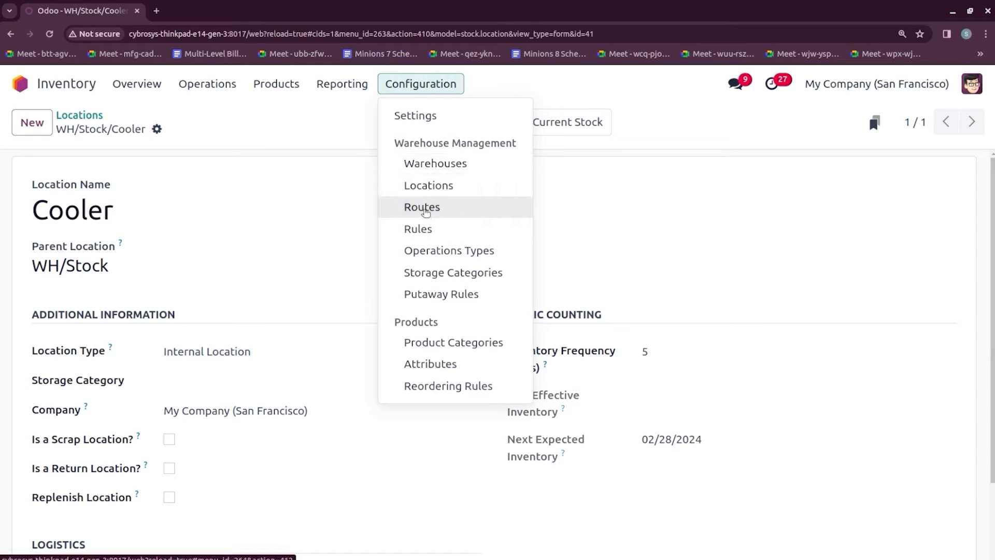
click(422, 207)
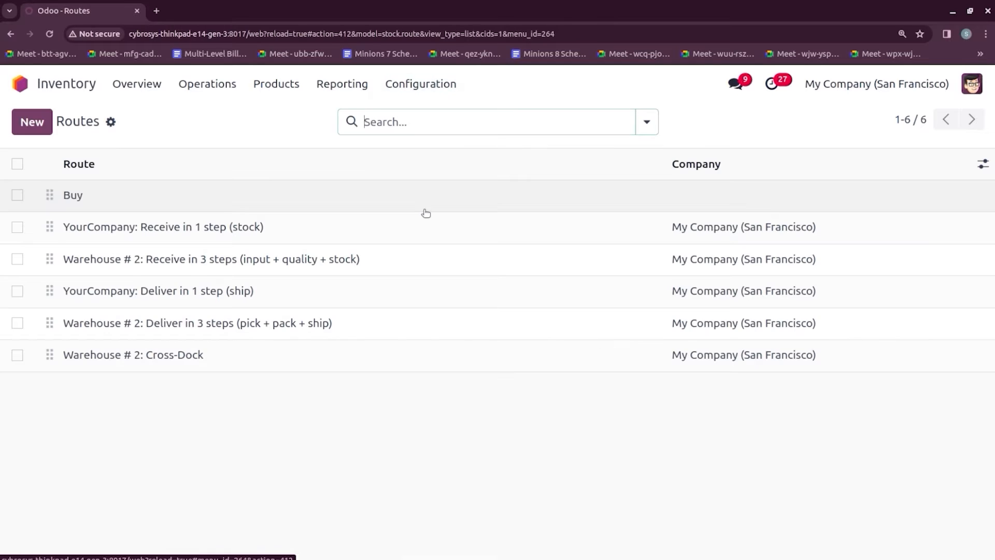
click(424, 208)
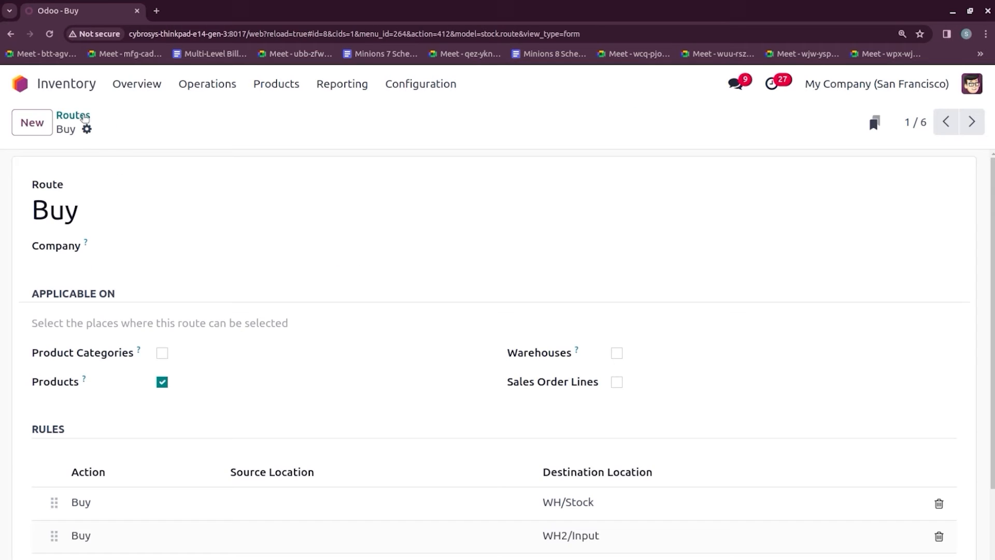
click(77, 116)
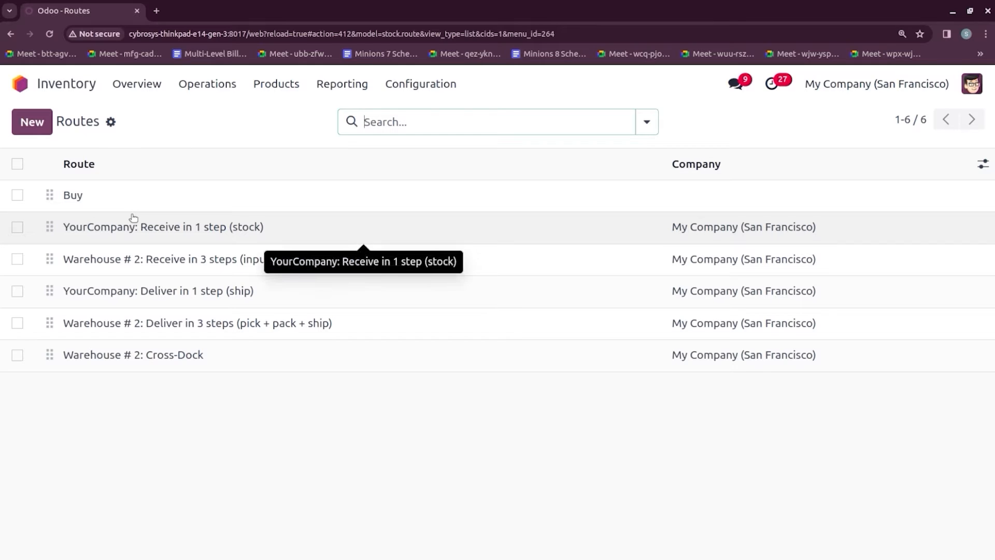
- Examine the action options for a rule in a new route form, then discard both the rule and the route
click(48, 121)
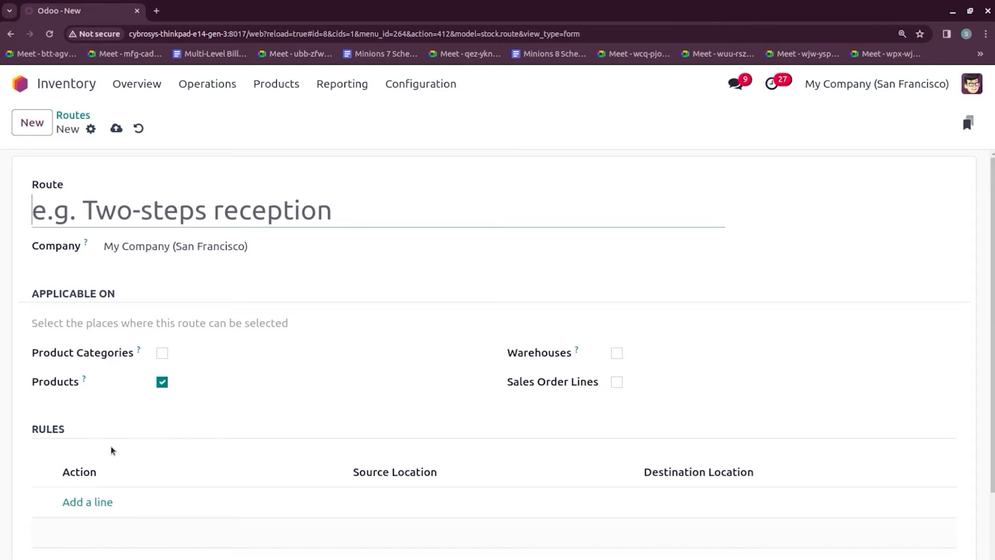
click(88, 503)
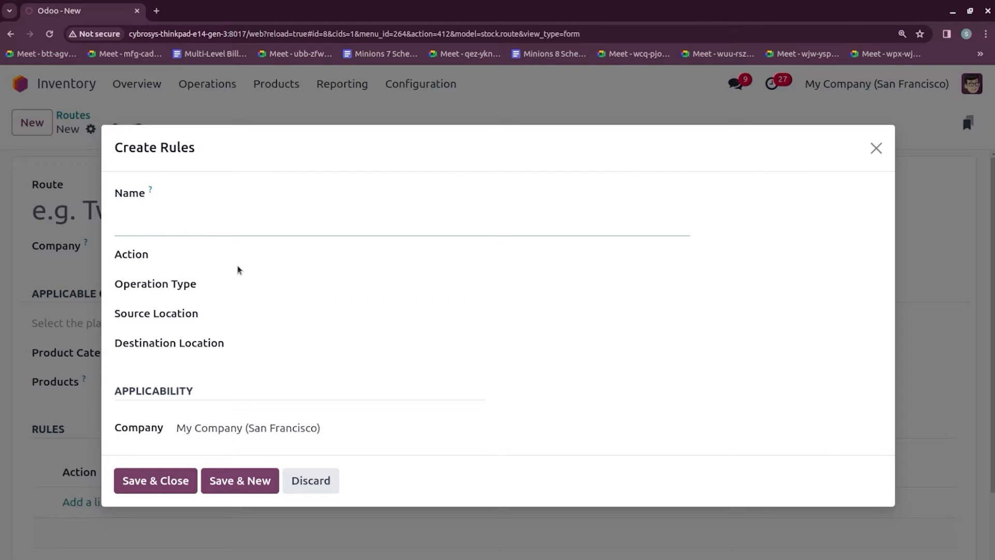
click(257, 265)
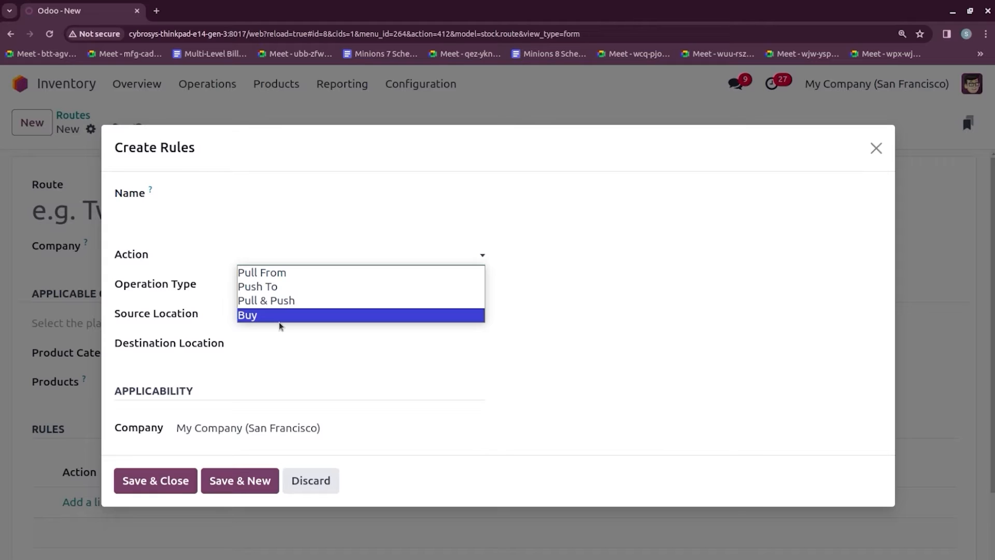
click(246, 346)
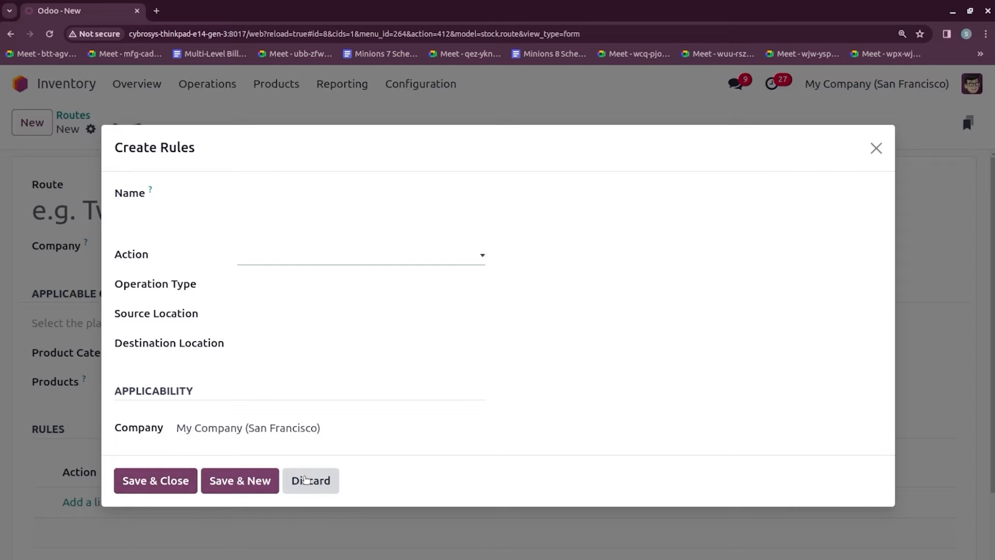
click(306, 480)
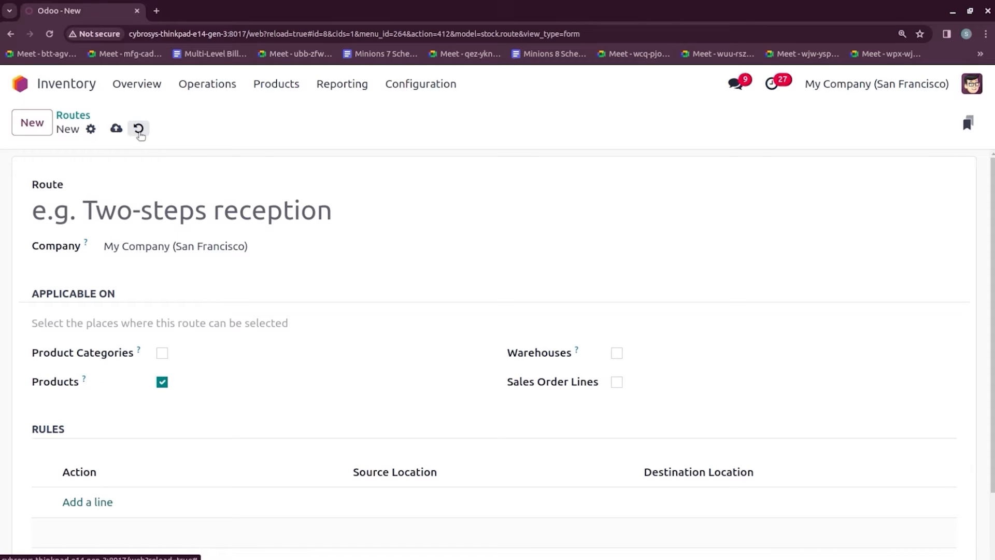
click(139, 129)
- Open the list of inventory rules to review their actions, source and destination locations, and routes
click(415, 85)
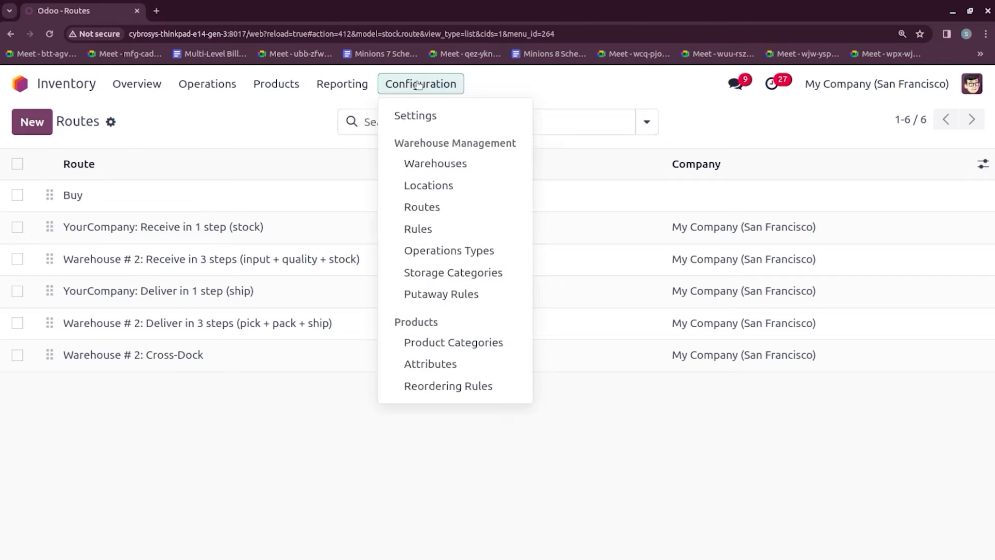
click(454, 228)
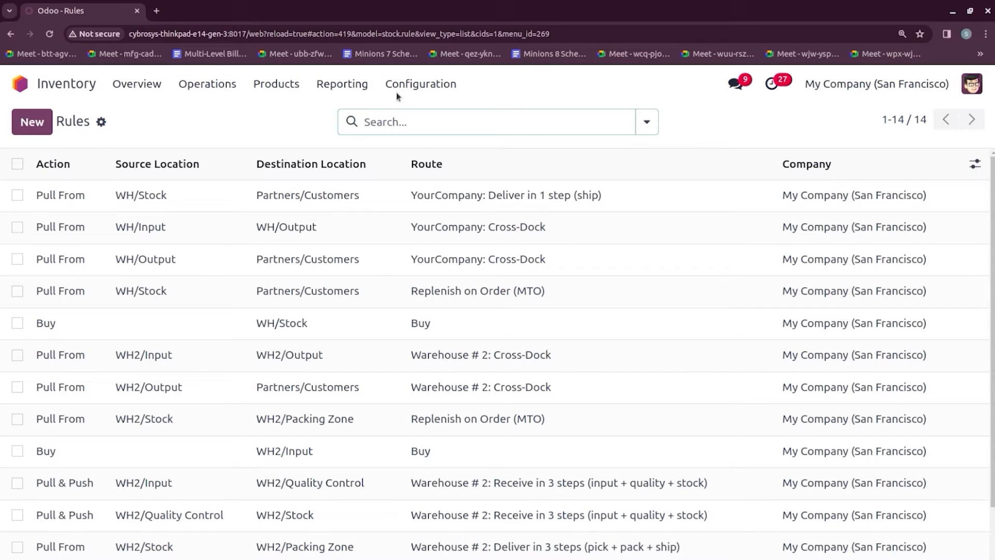
- Start a new operation type in the operations types list and name it Purchase Receipt
click(433, 84)
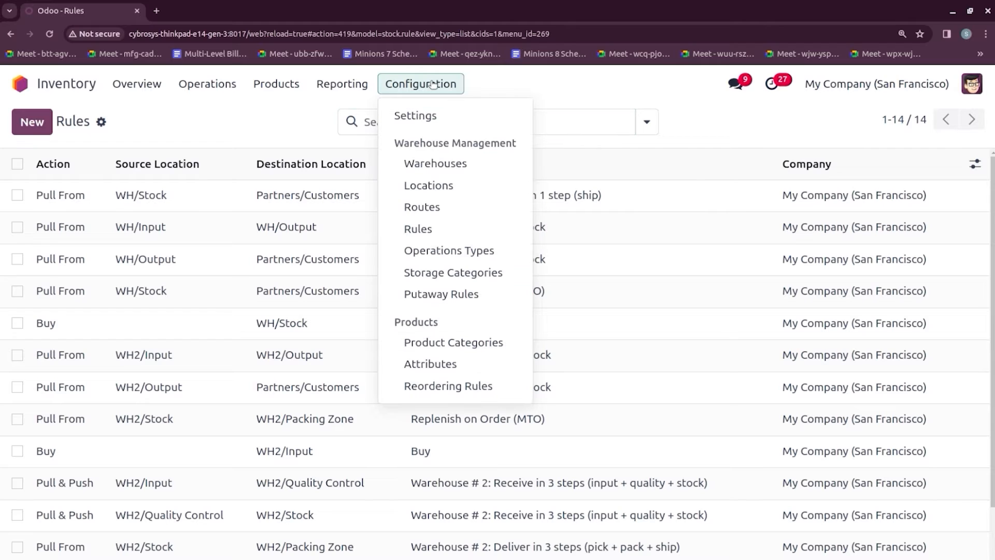
click(471, 253)
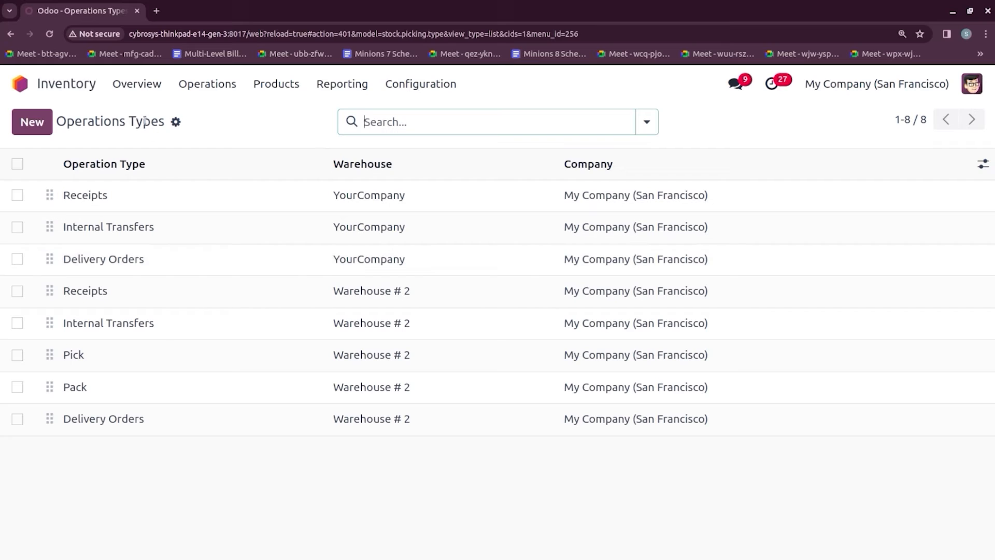
click(48, 122)
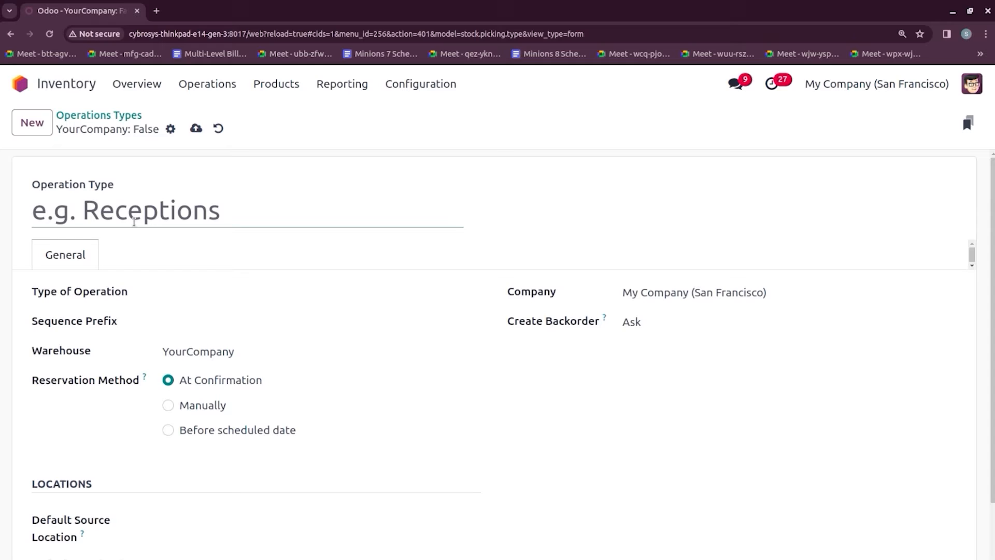
text(Pur)
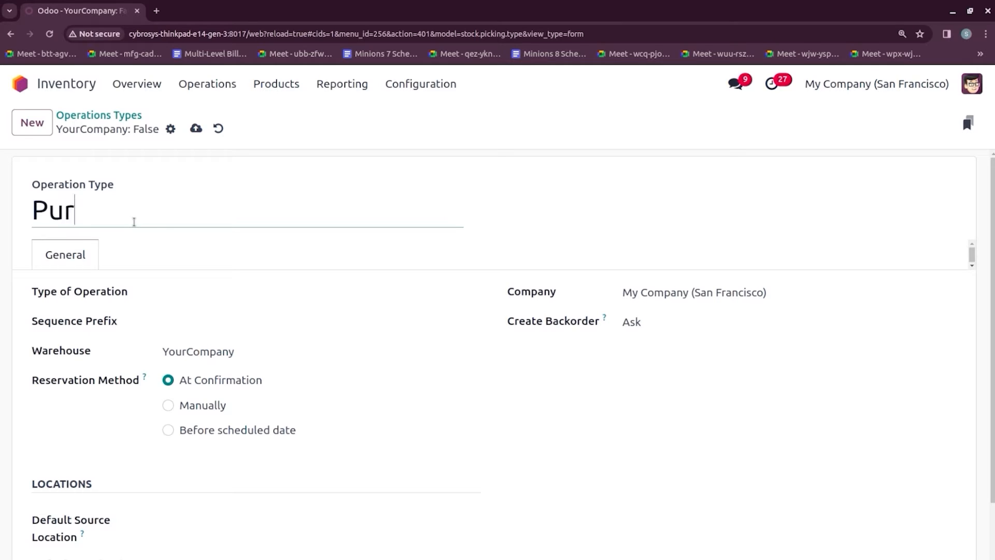
text(chase )
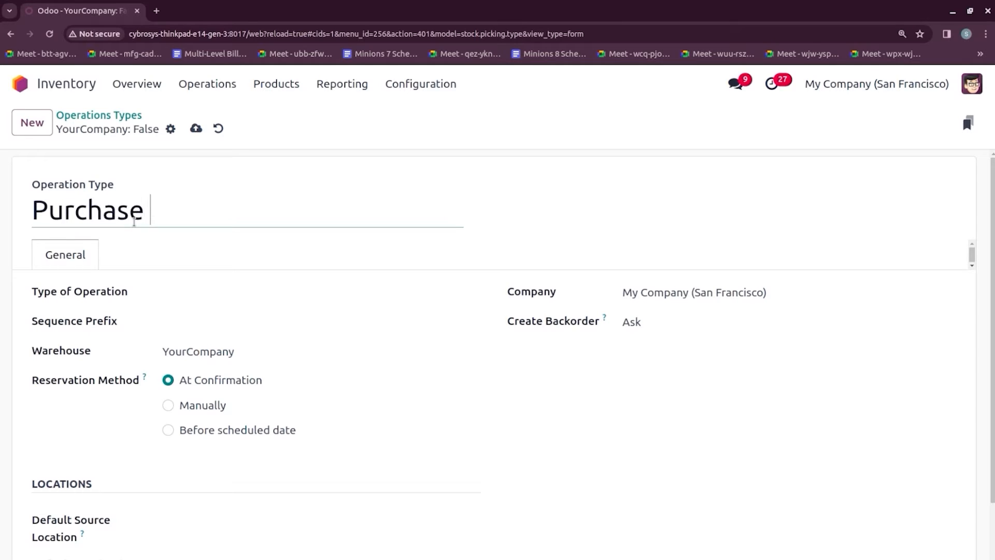
text(Receipt)
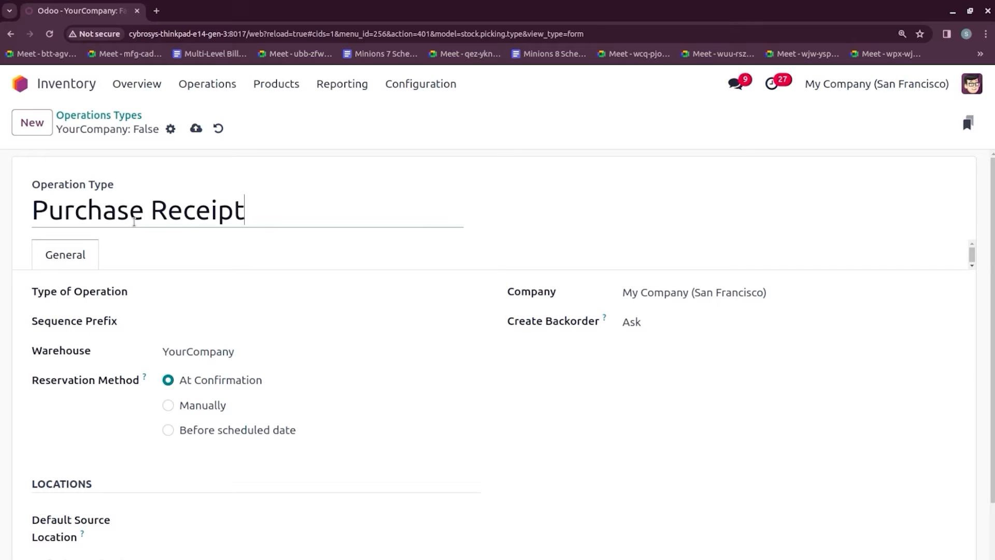
- Set the operation type to Receipt with sequence prefix Pur, and save the record
click(180, 292)
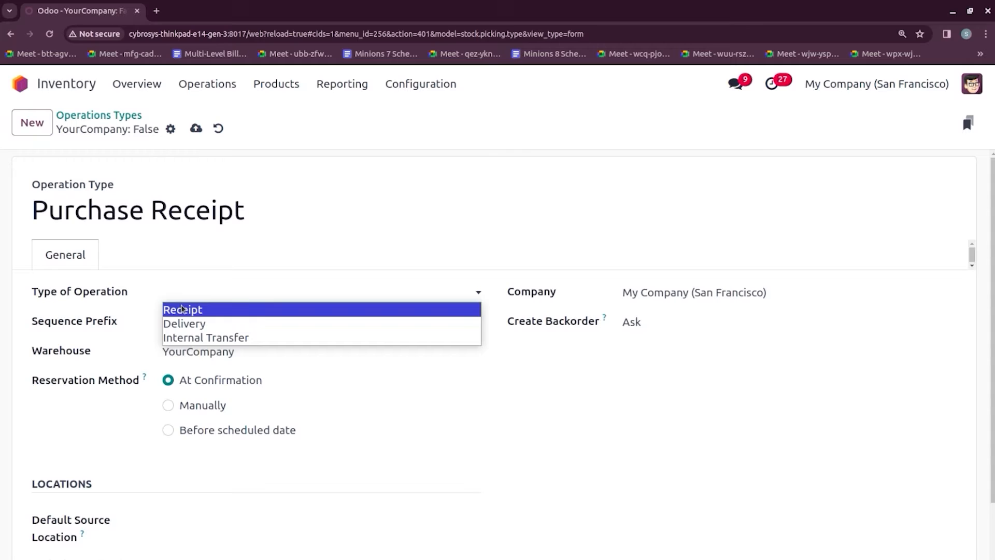
click(182, 309)
click(168, 328)
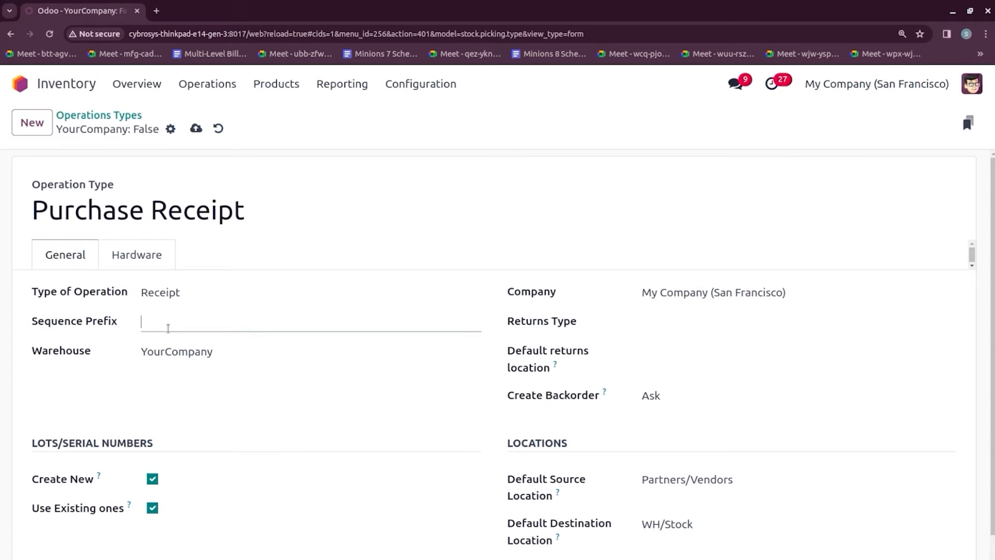
text(Pur)
scroll(972, 250, down, 1)
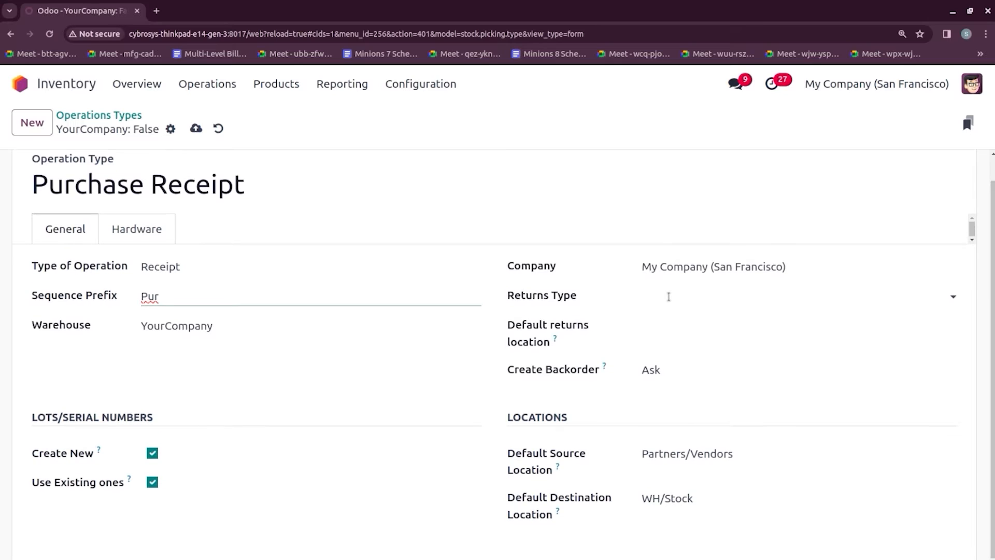
click(669, 296)
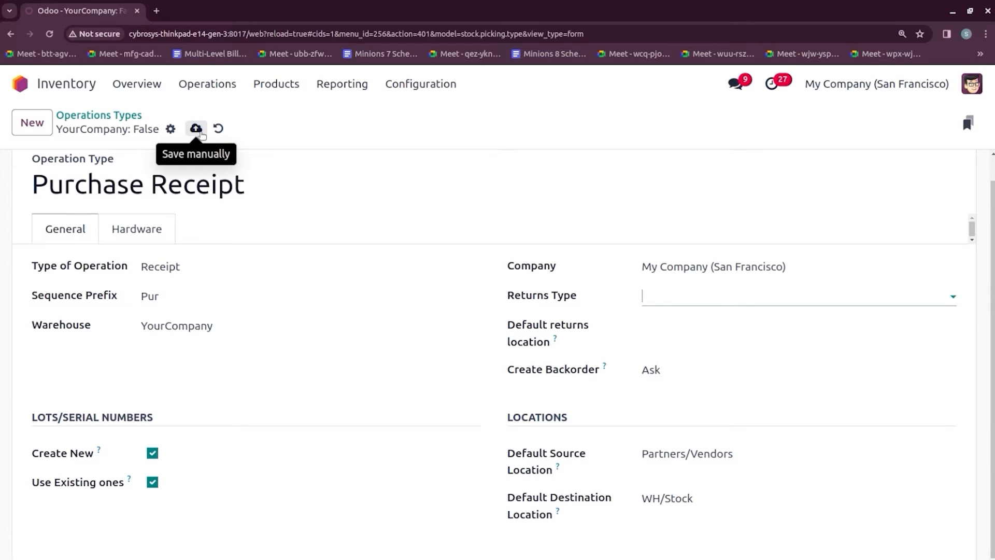
click(196, 128)
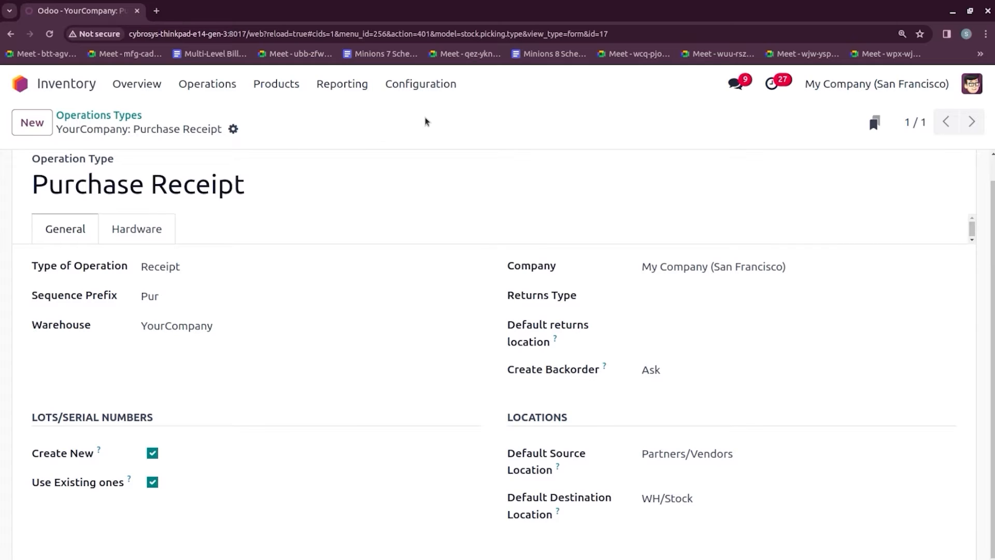
- Open the Cooler storage category and examine its options for allowing new products
click(429, 86)
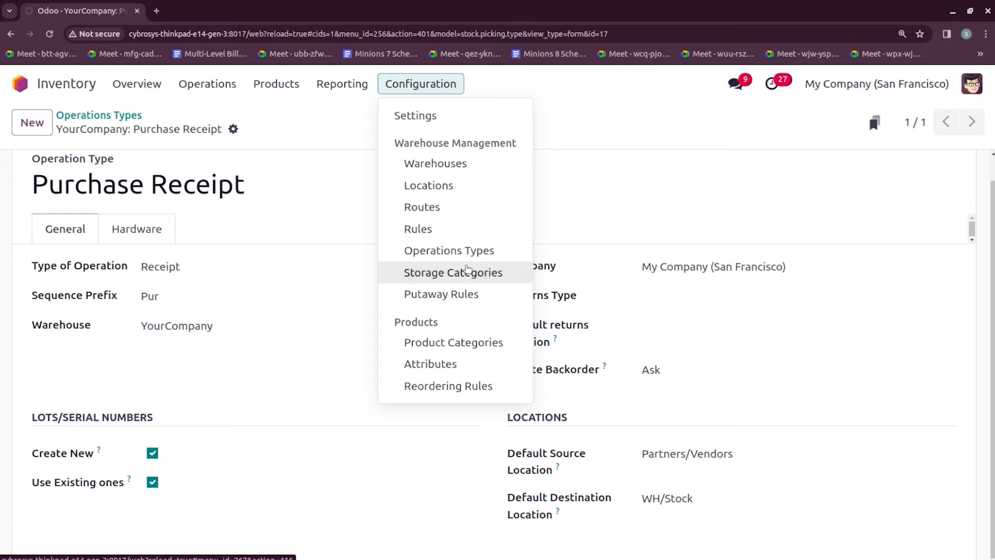
click(468, 269)
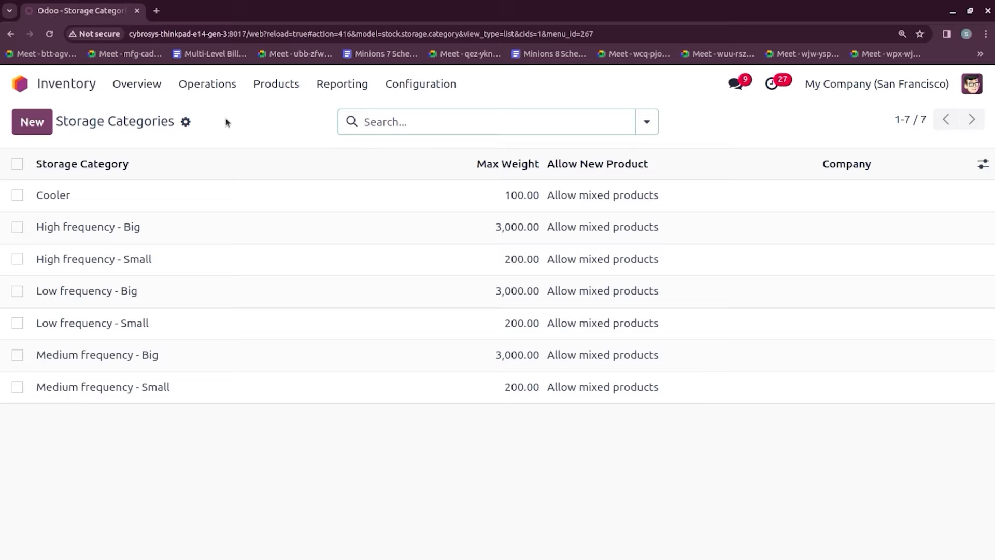
click(183, 193)
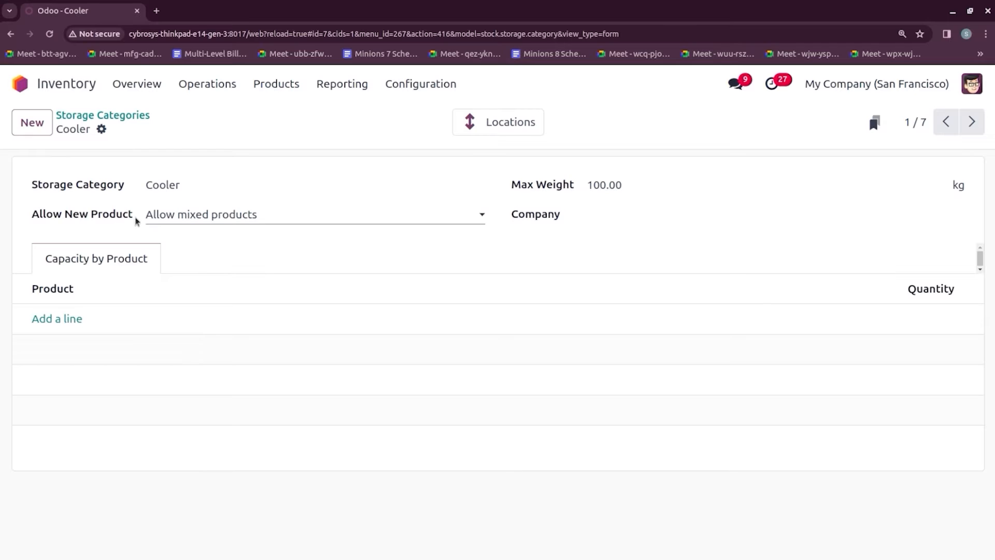
click(198, 219)
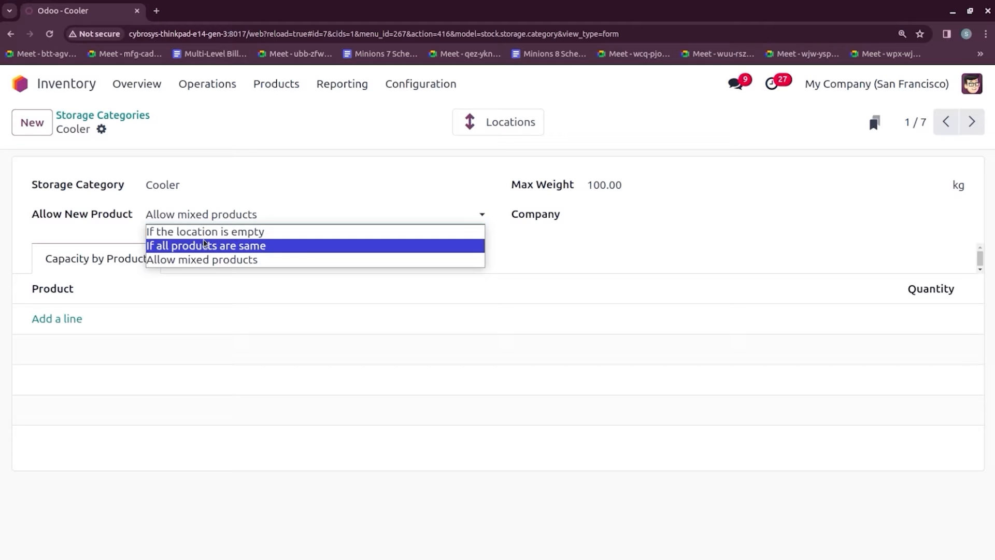
click(113, 234)
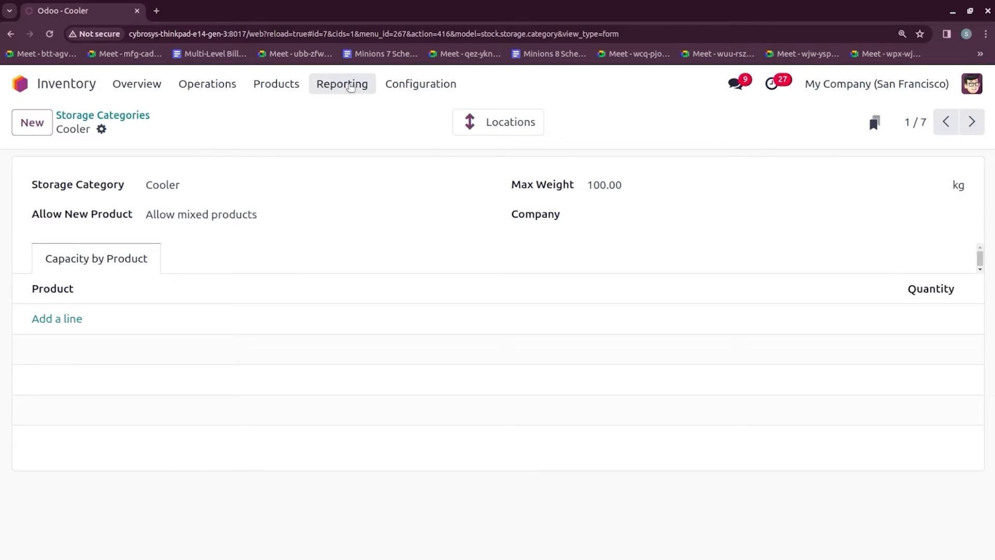
- Assign the Cooler storage category to the WH/Stock/Cooler location and save the location
click(421, 84)
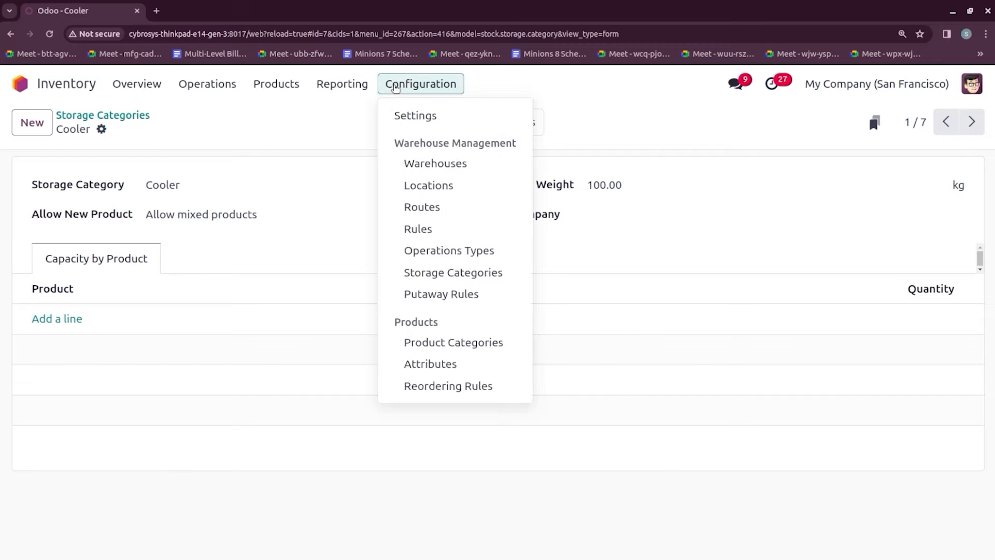
click(429, 187)
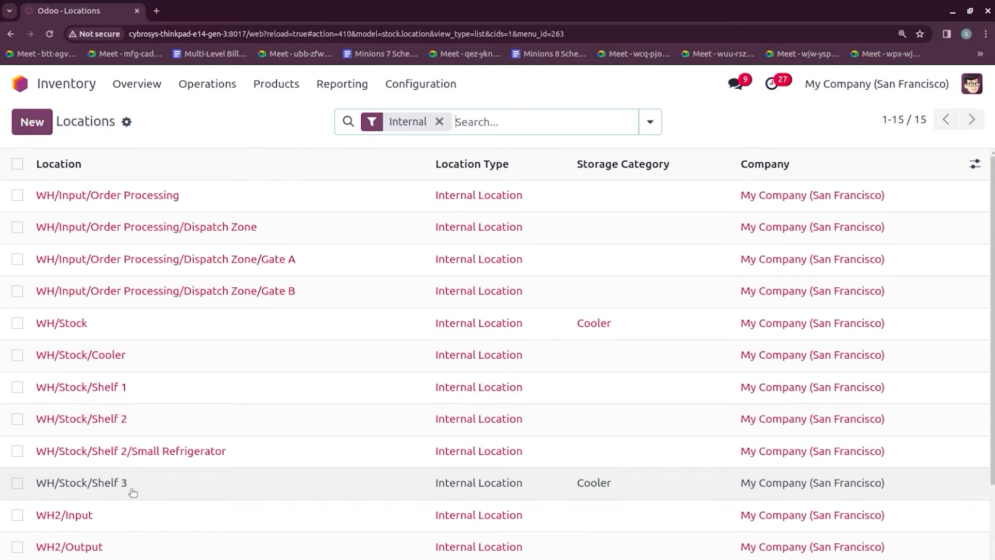
scroll(132, 491, down, 2)
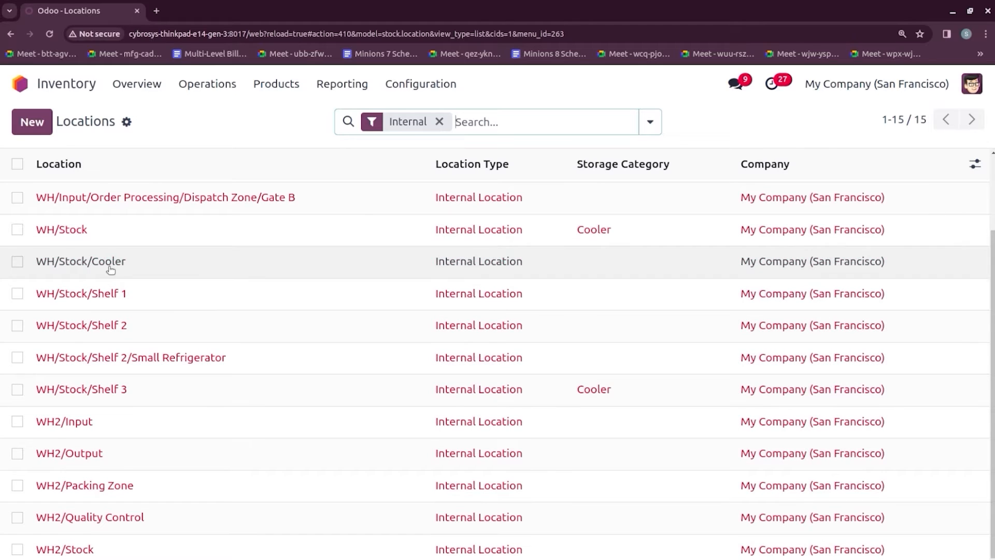
click(111, 266)
click(218, 381)
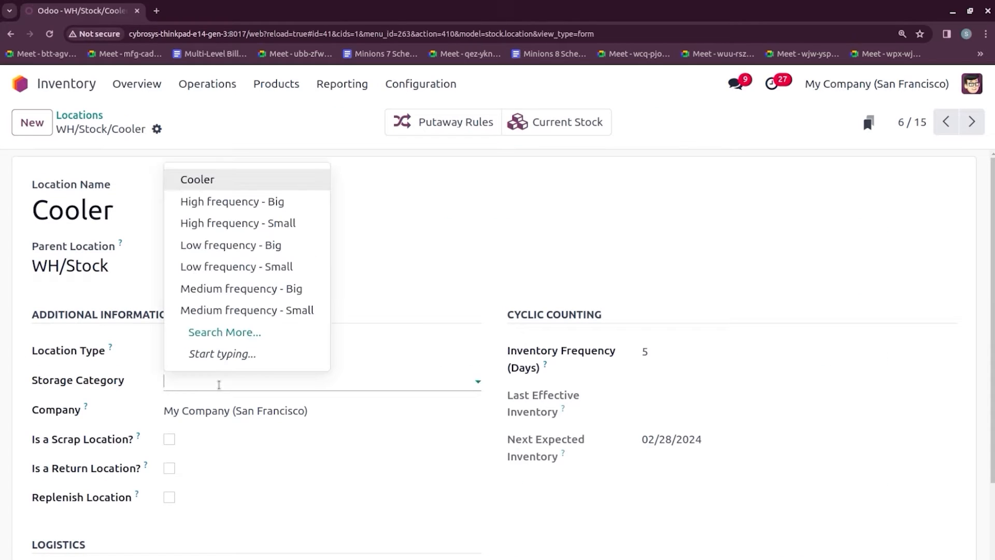
click(234, 176)
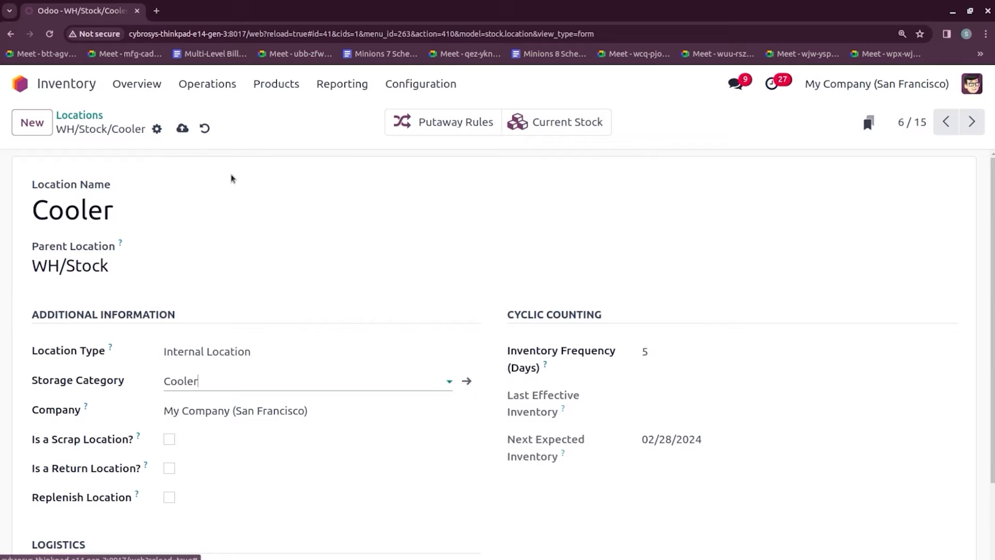
click(186, 128)
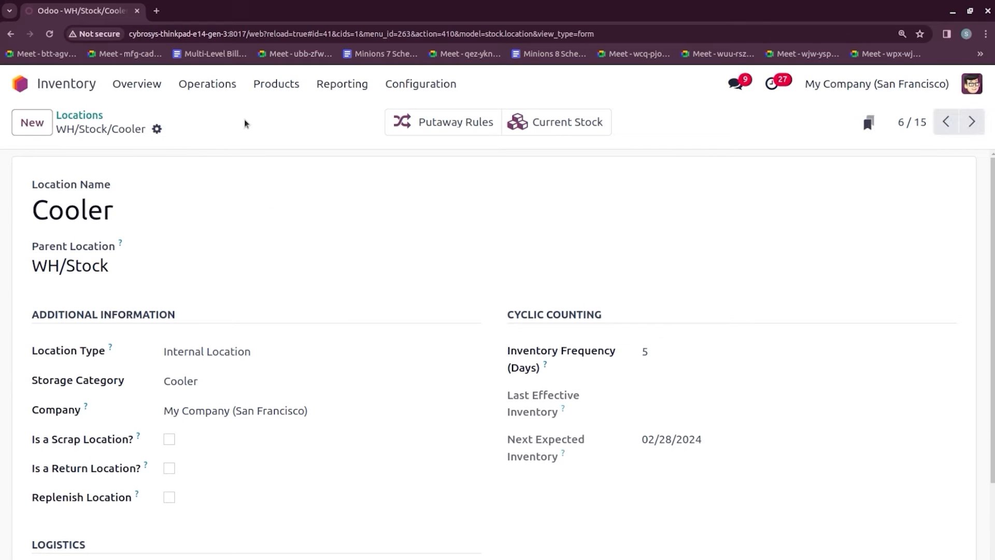
- Create a putaway rule that stores the product APPLE arriving in WH/Stock to the sublocation WH/Stock/Cooler
click(414, 84)
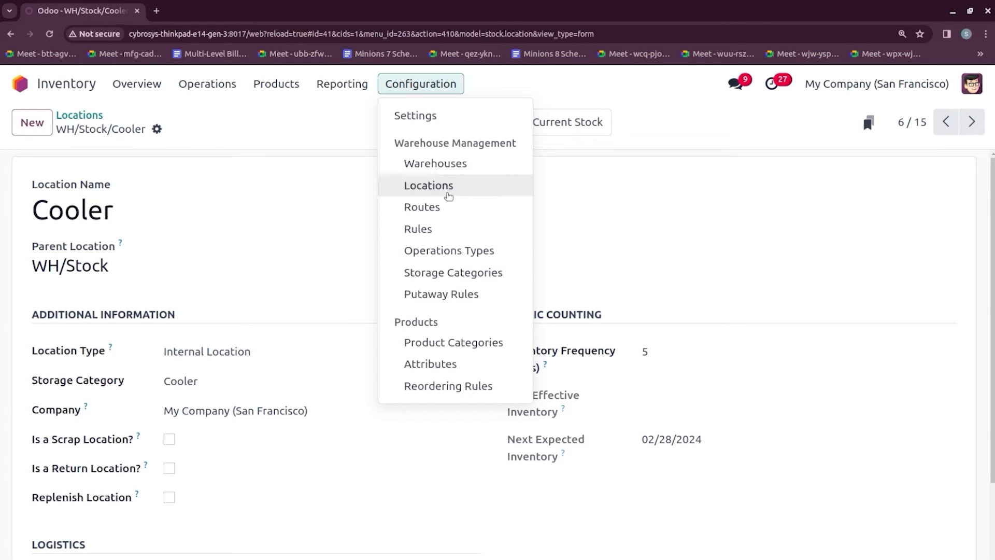
click(460, 299)
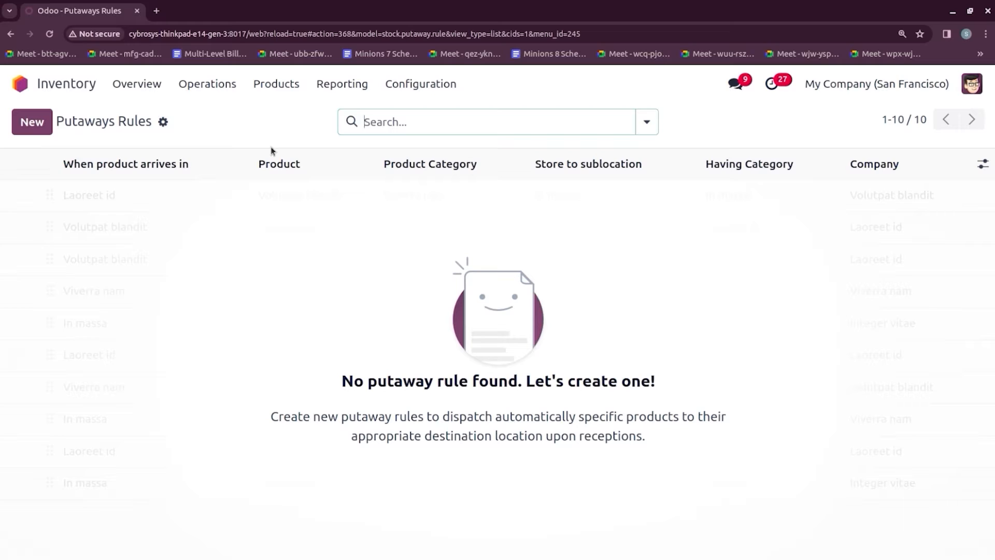
click(46, 126)
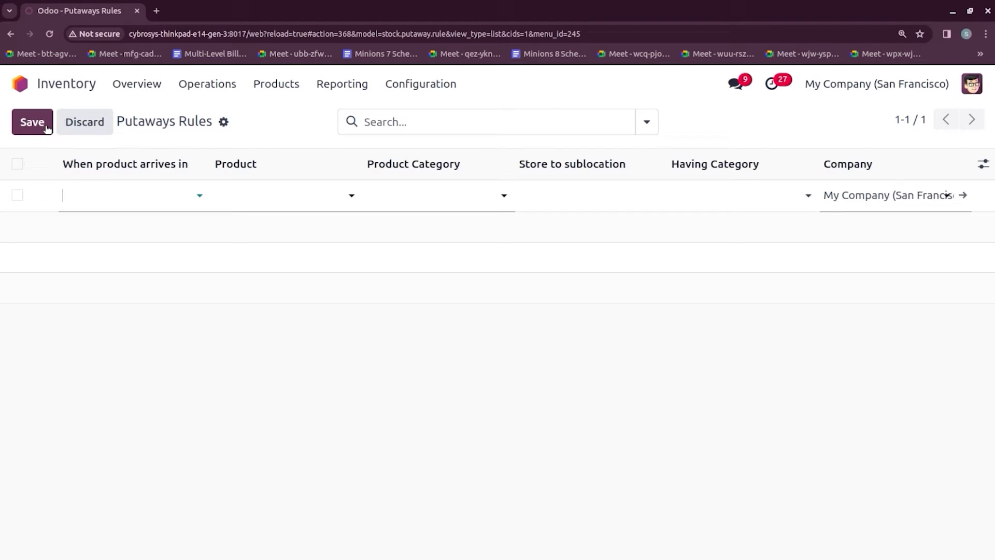
click(117, 194)
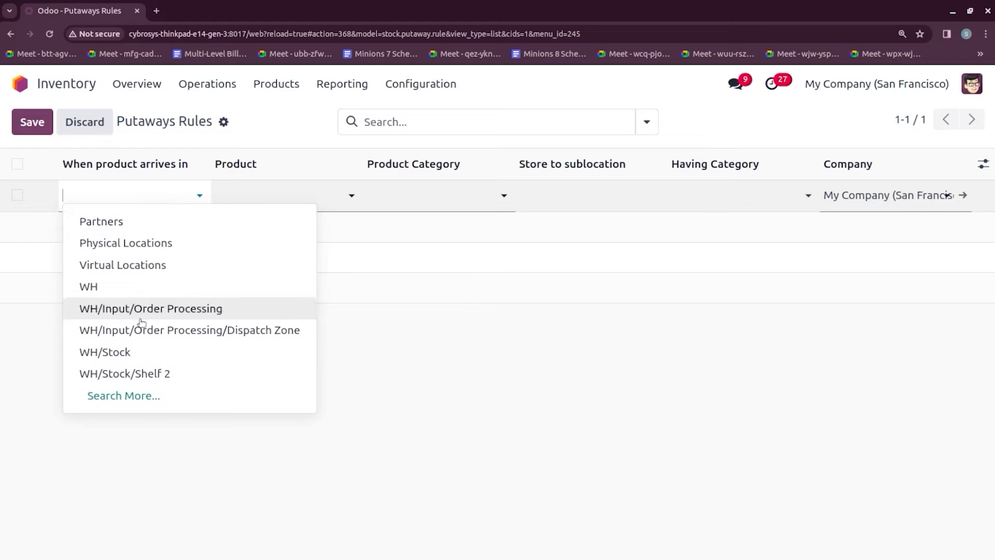
click(142, 353)
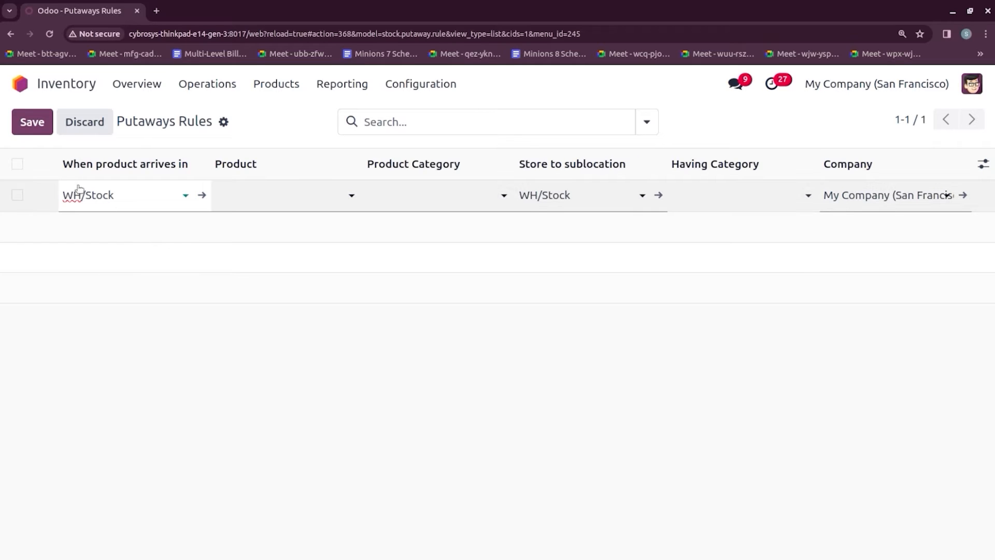
click(226, 196)
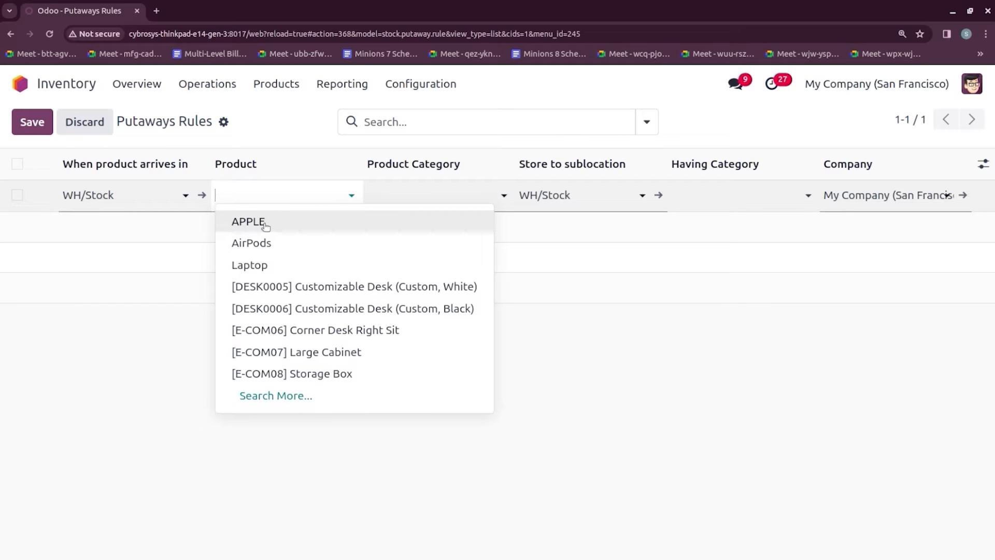
click(264, 223)
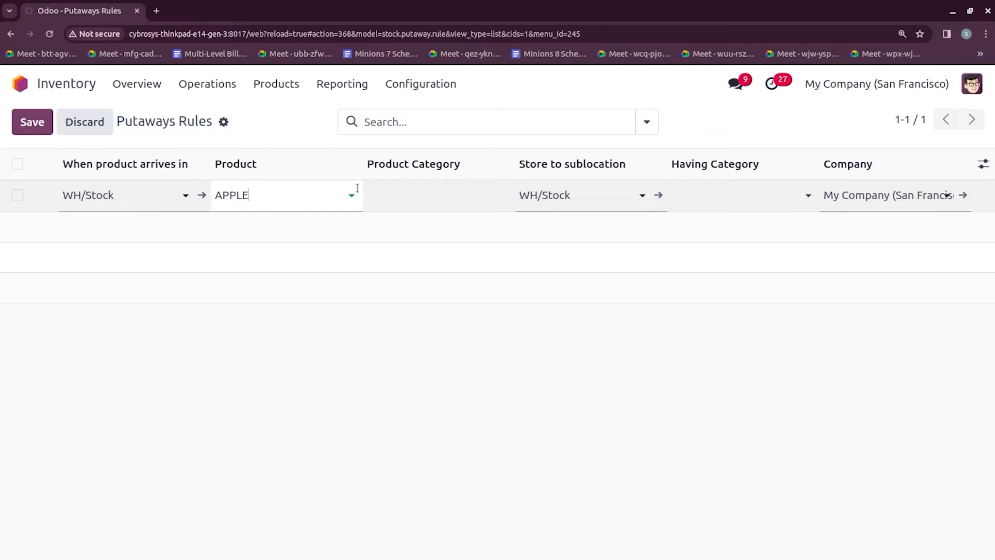
click(572, 199)
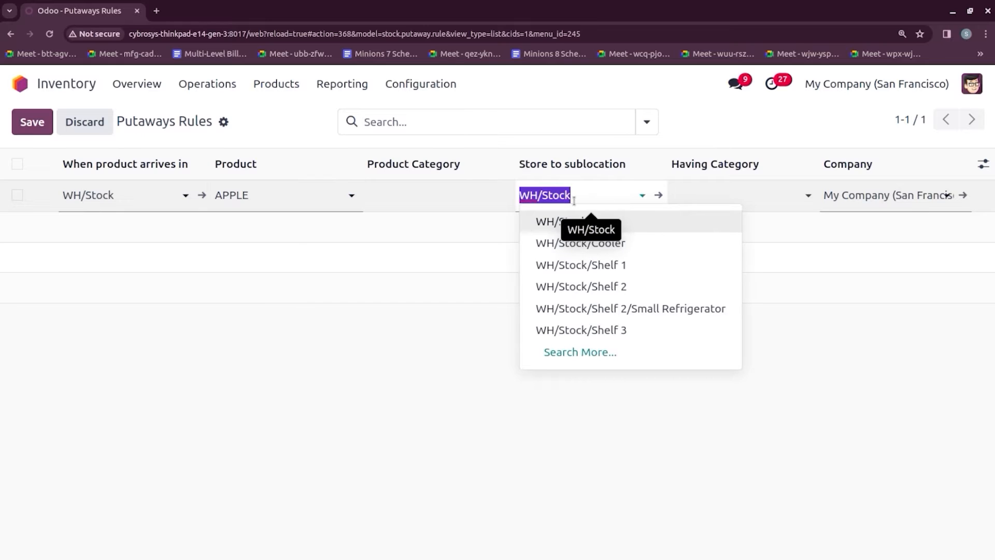
click(620, 243)
click(565, 303)
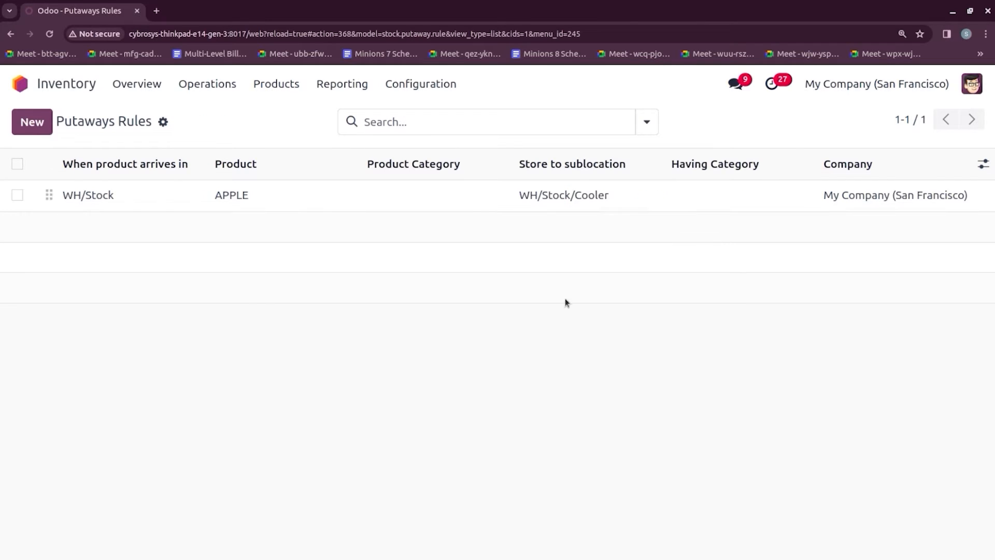
- Set the APPLE putaway rule's storage category to Cooler and save the rule
click(721, 196)
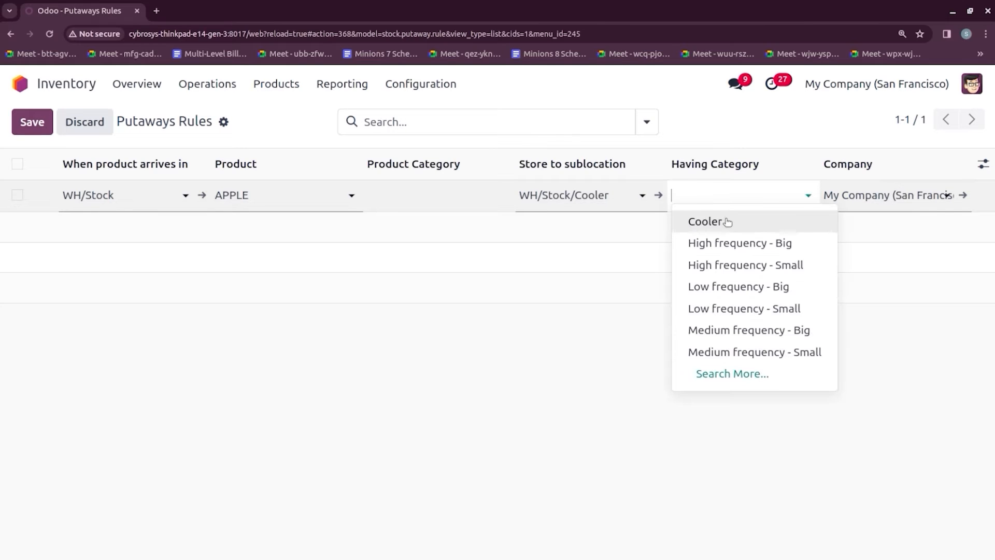
click(726, 220)
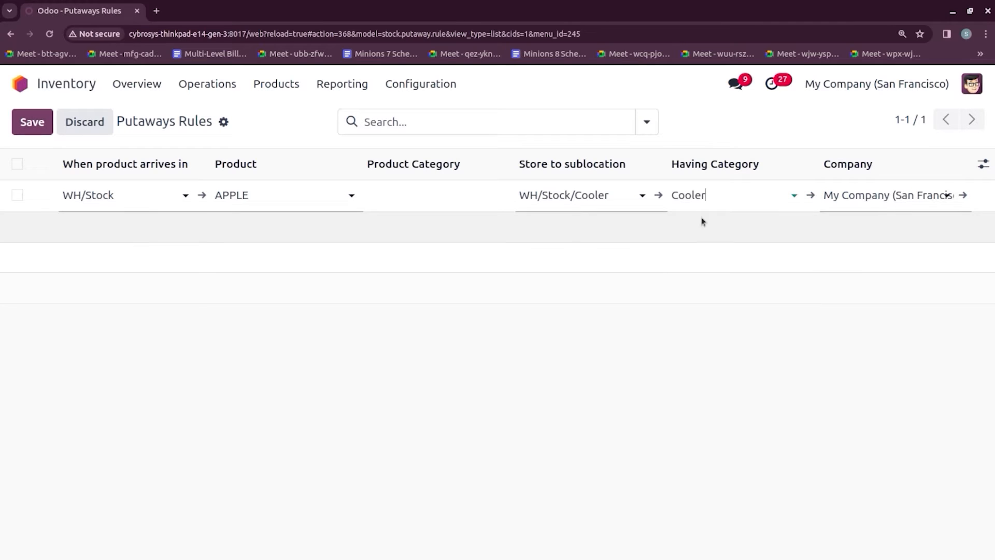
click(41, 122)
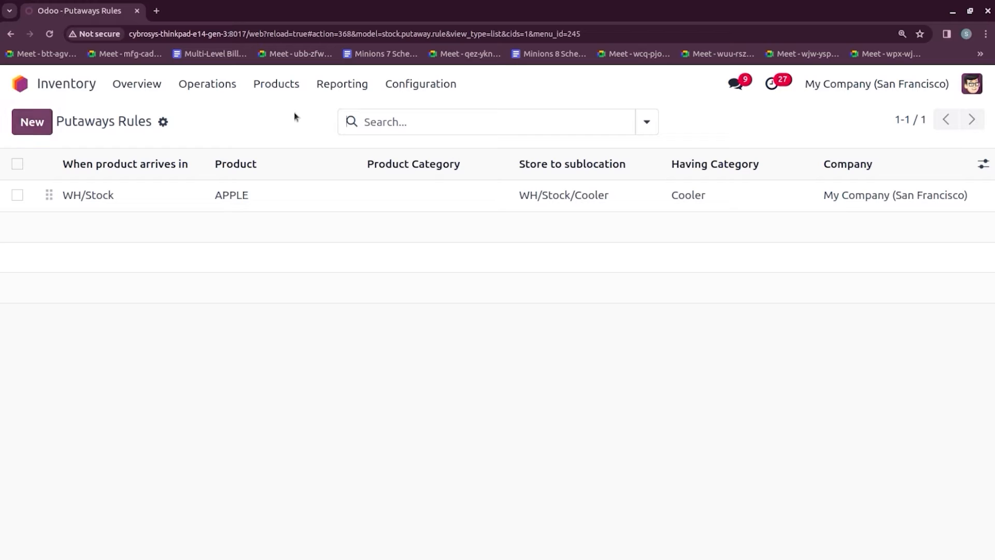
- Create a new receipt with an individual contact as the vendor and YourCompany: Purchase Receipt as the operation type
click(207, 89)
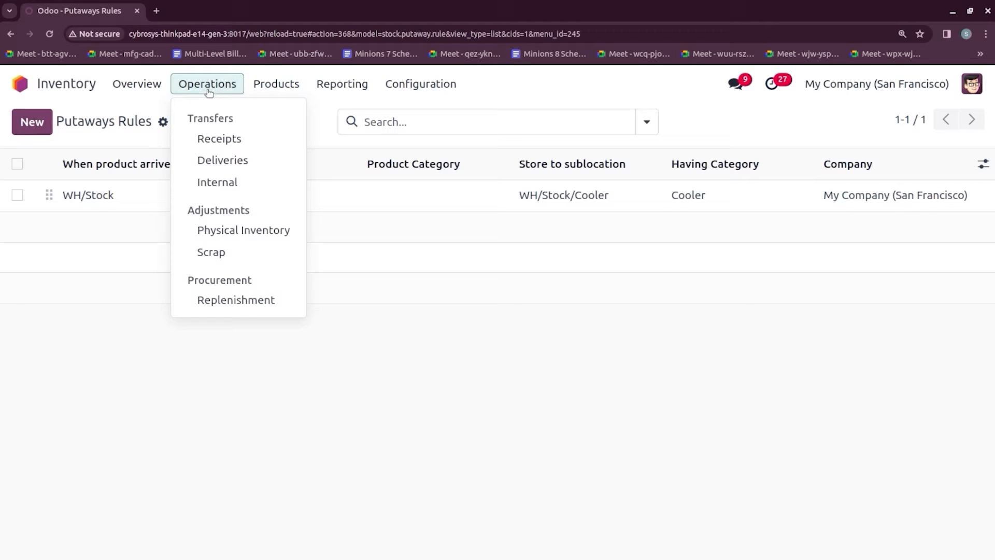
click(232, 141)
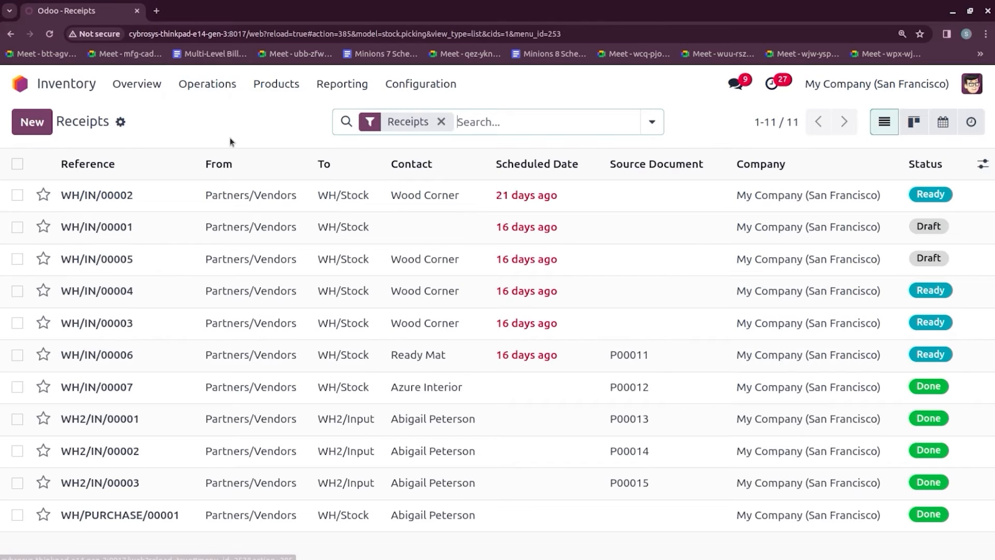
click(32, 122)
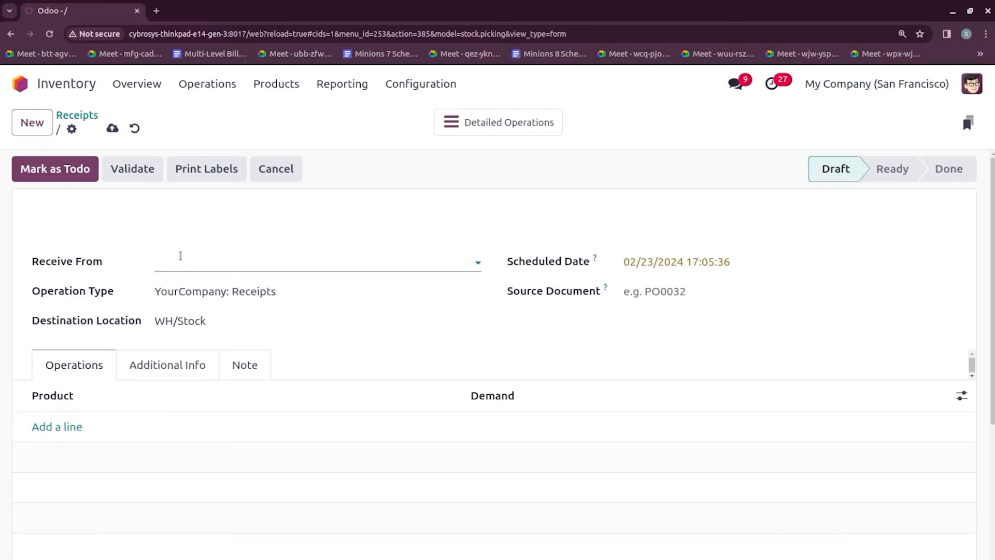
click(179, 266)
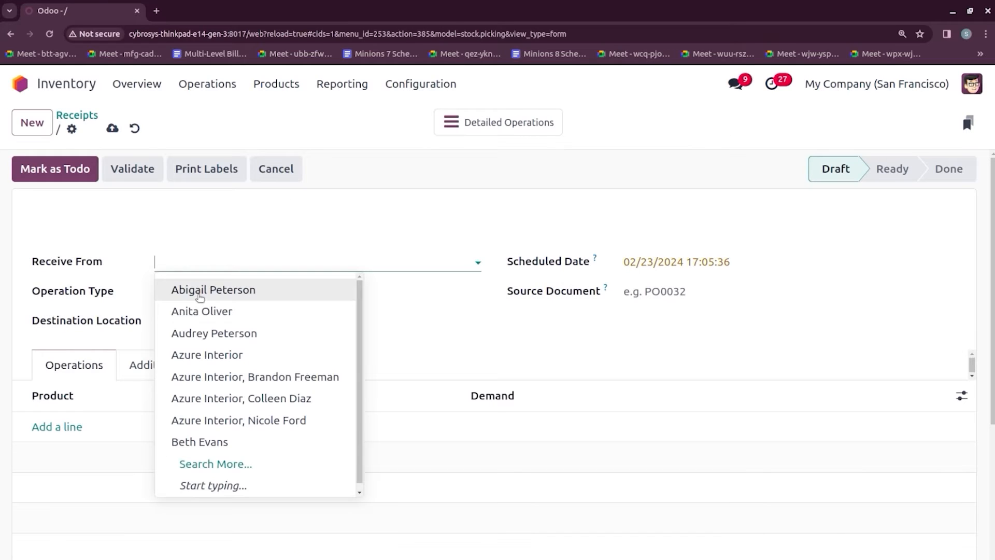
click(202, 310)
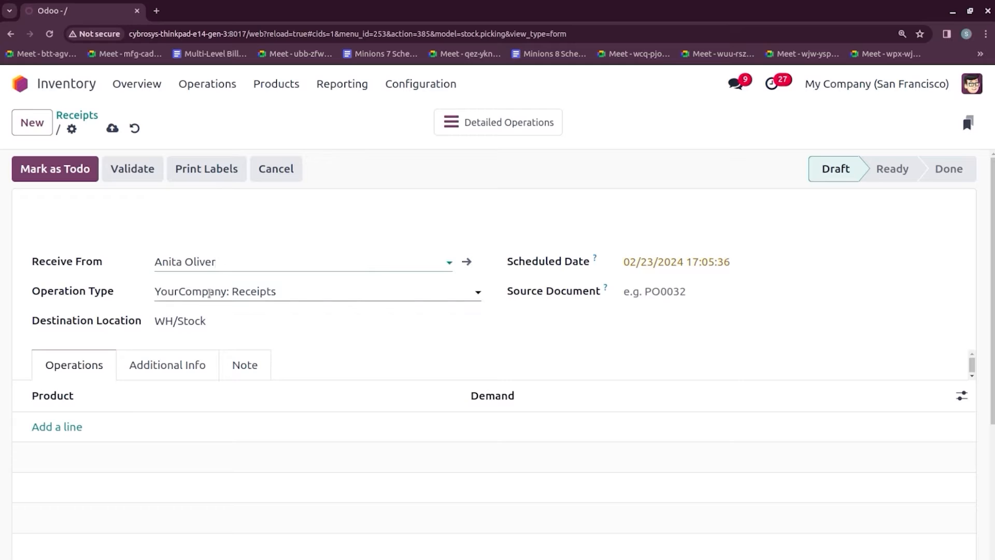
click(208, 293)
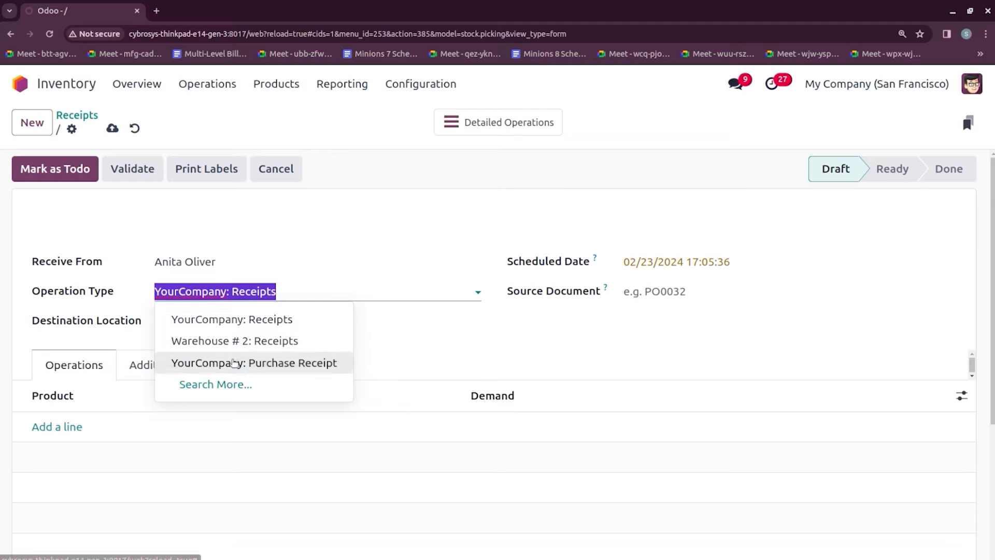
click(234, 362)
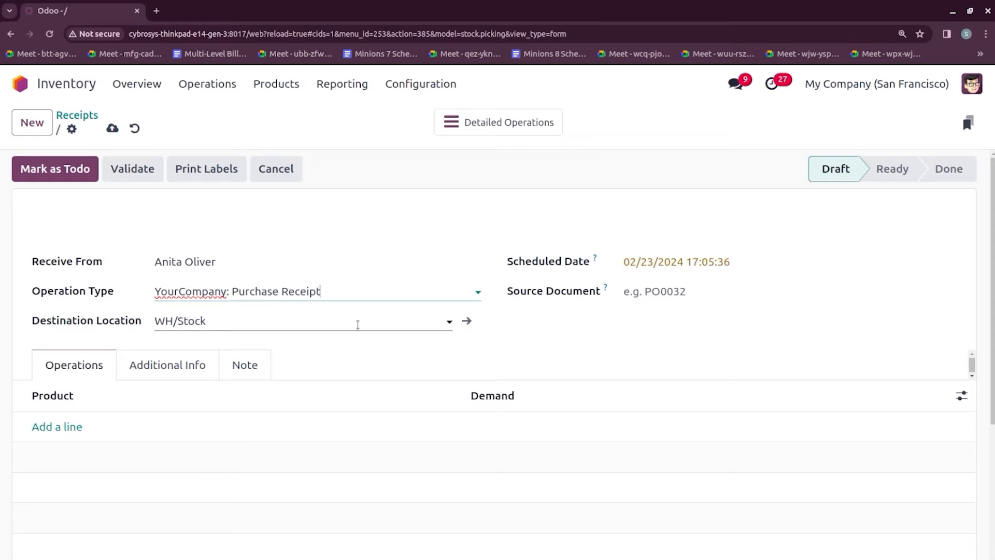
- Add the product APPLE with a demand of 25 to the receipt and validate it
click(61, 425)
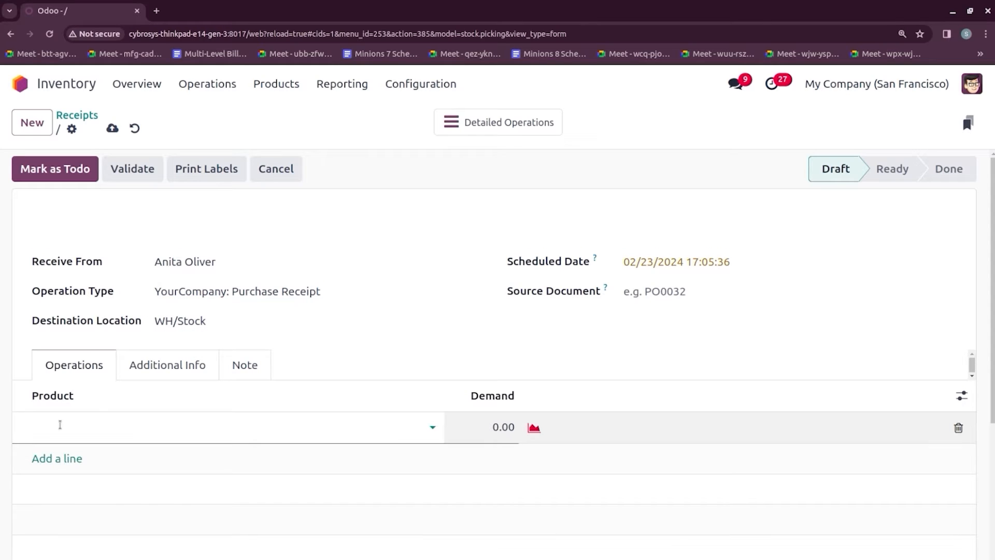
text(app)
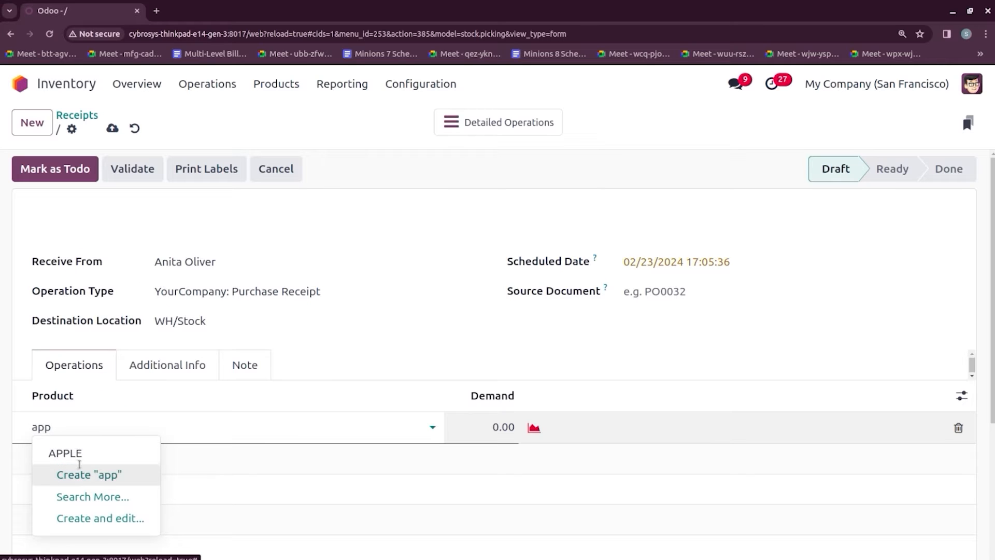
click(73, 452)
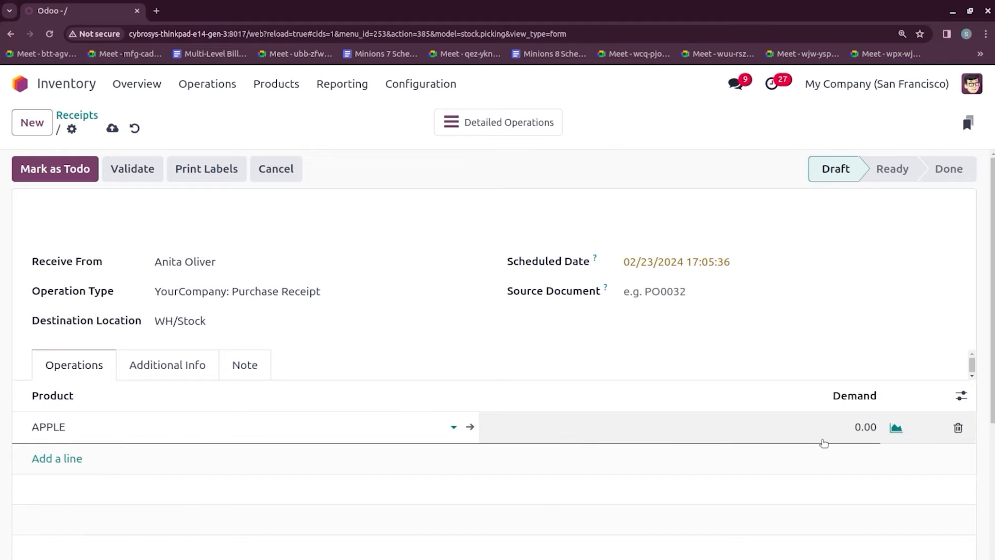
click(856, 425)
text(25)
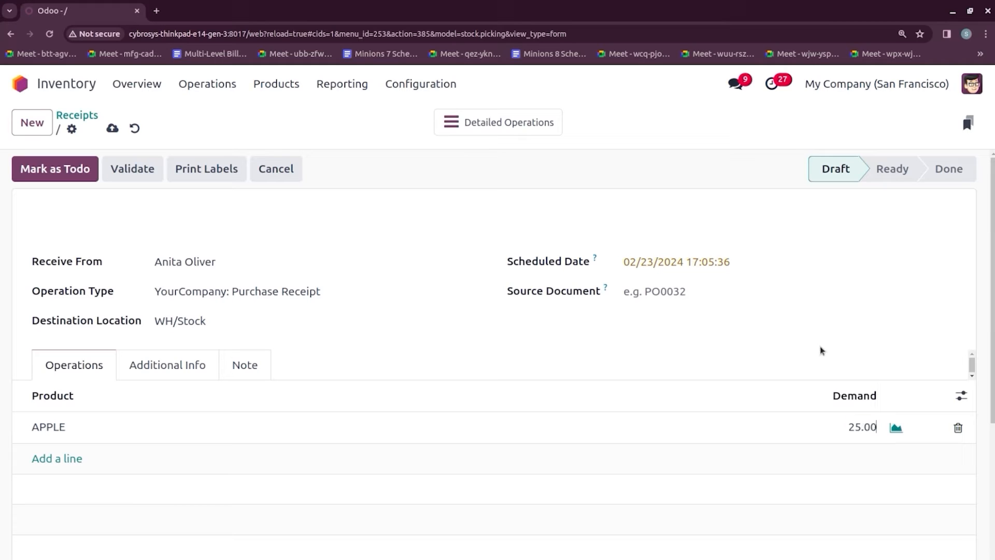
click(129, 169)
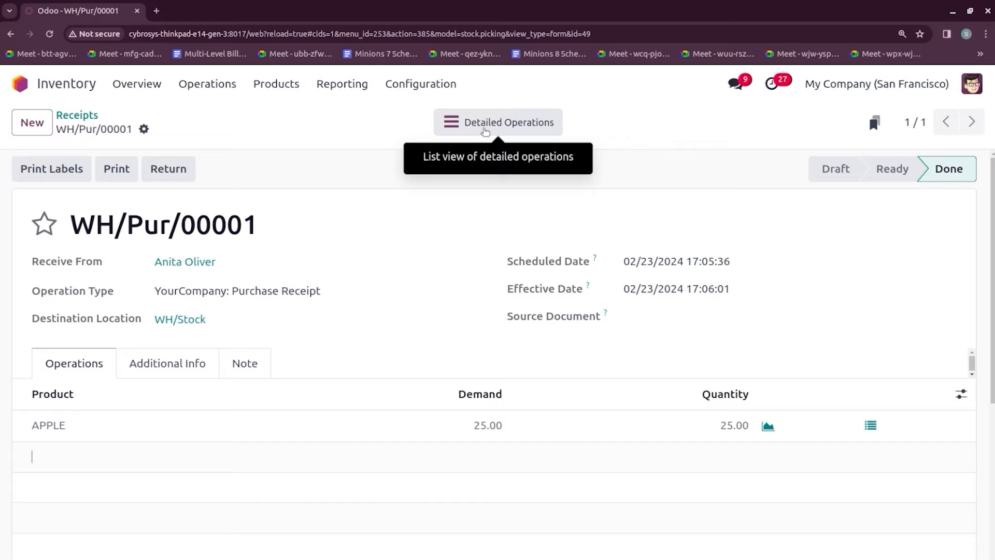
- Check the destination in the validated receipt's detailed operations and reopen the putaway rules list
click(485, 131)
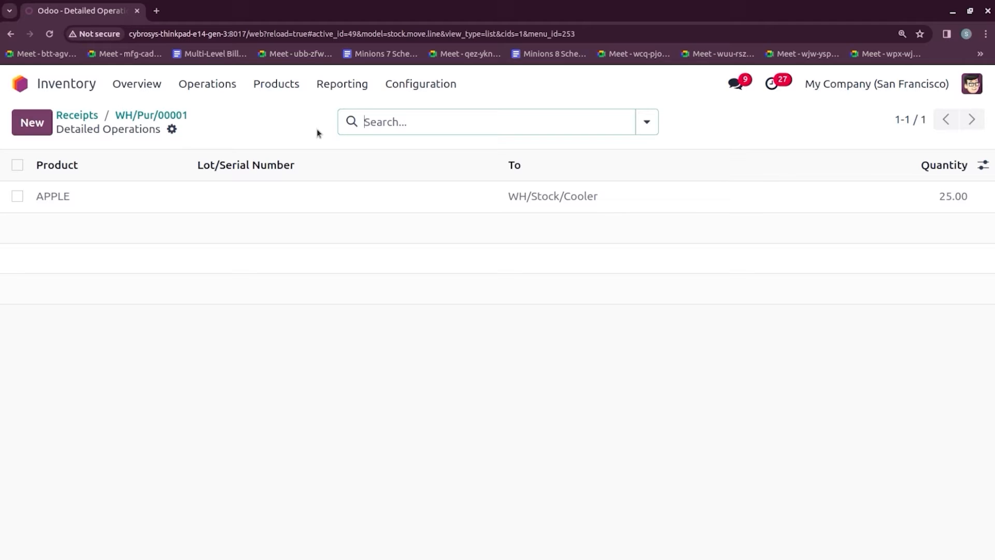
click(413, 89)
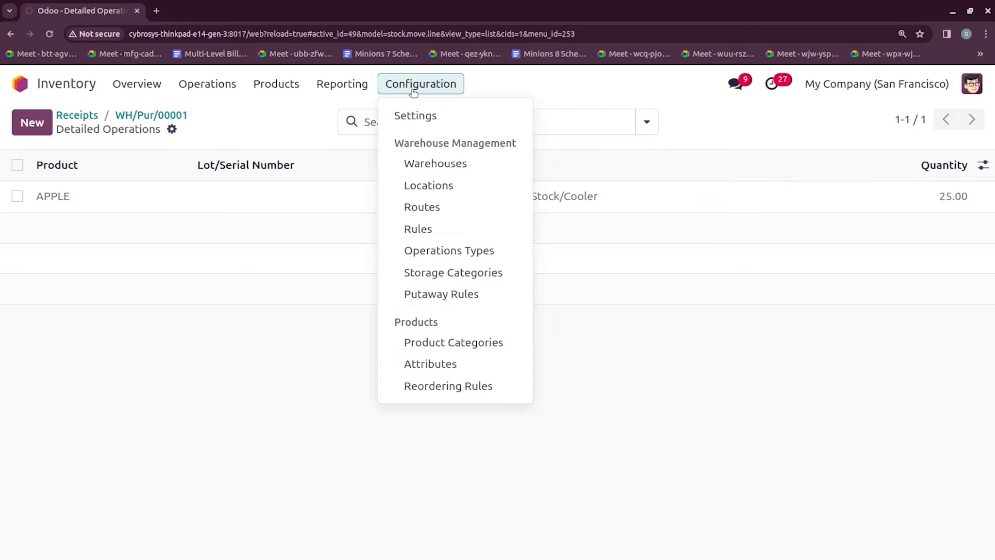
click(449, 293)
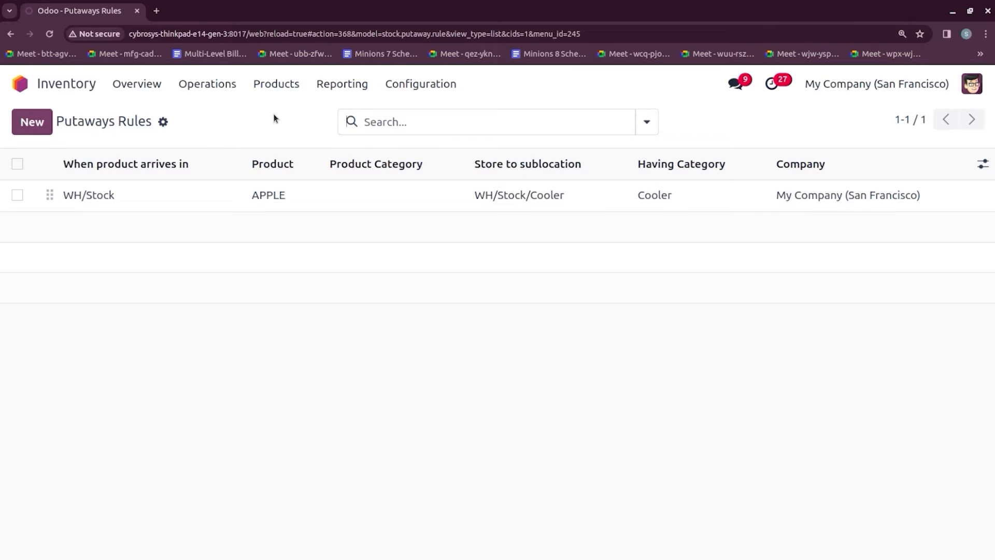
- Open receipt WH/IN/00002 from the receipts list to view its details, and leave it again
click(207, 86)
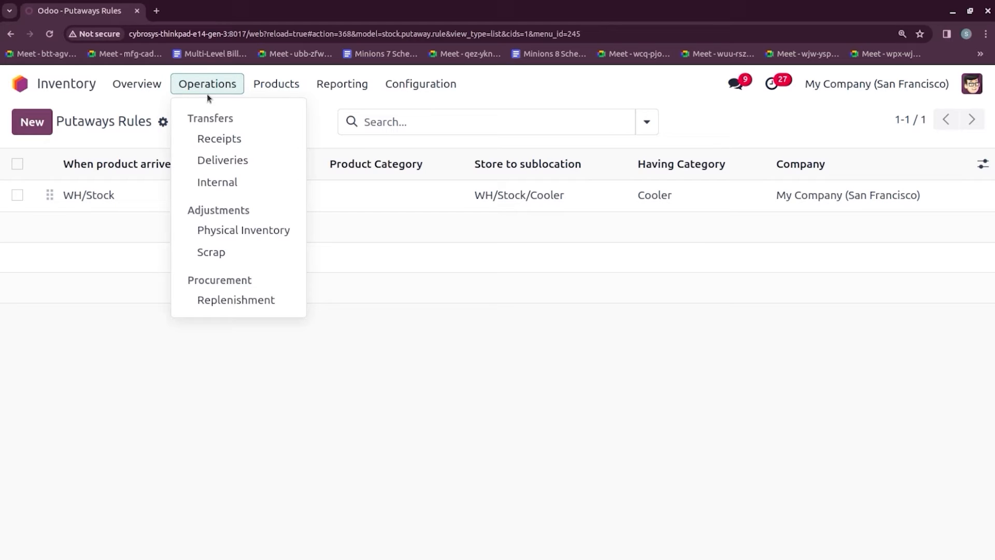
click(214, 138)
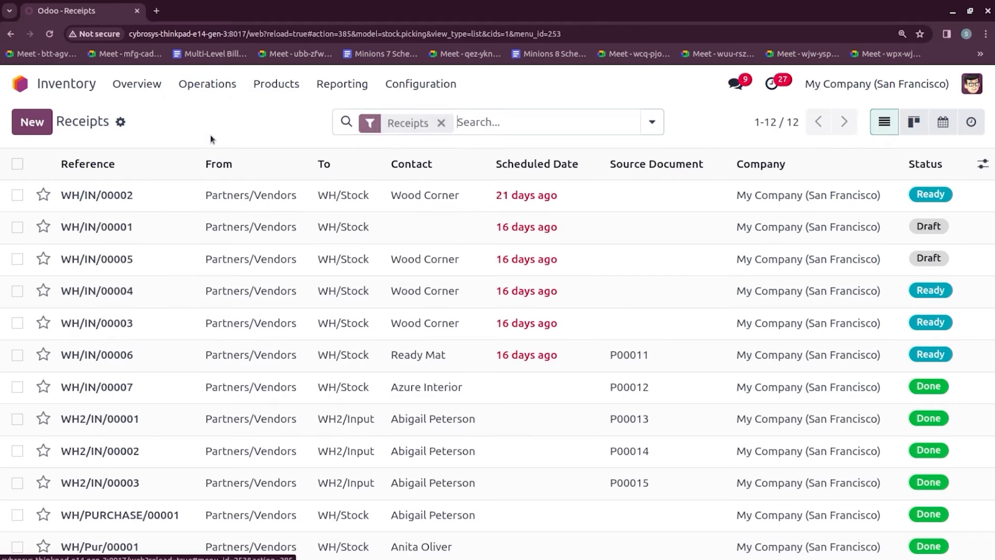
click(184, 203)
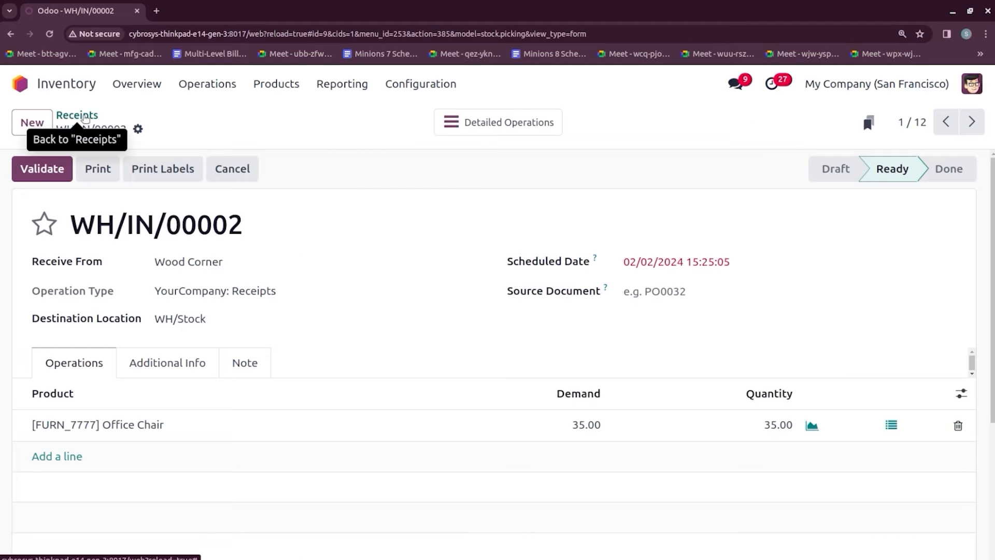
click(80, 115)
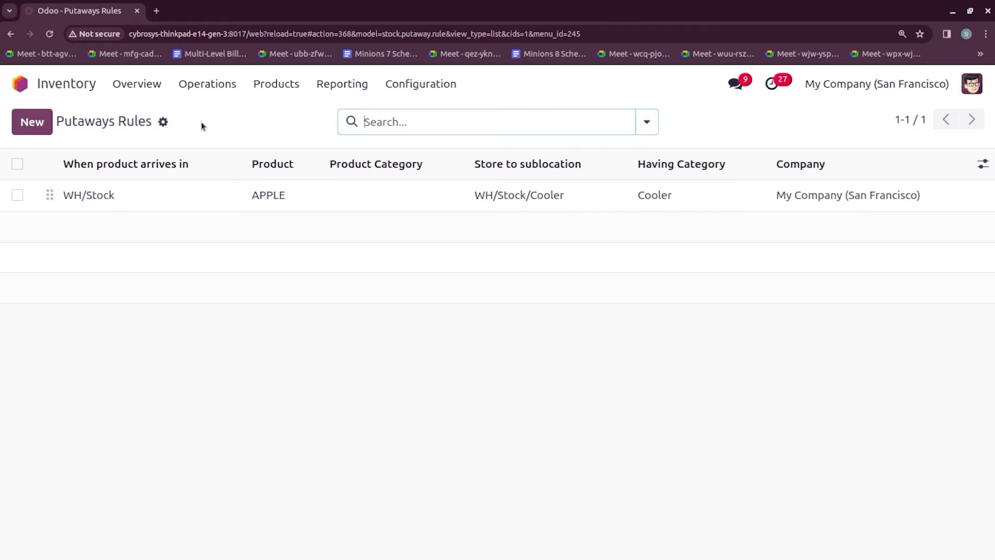
- Look through the transfer lists for receipts, deliveries and internal transfers
click(206, 90)
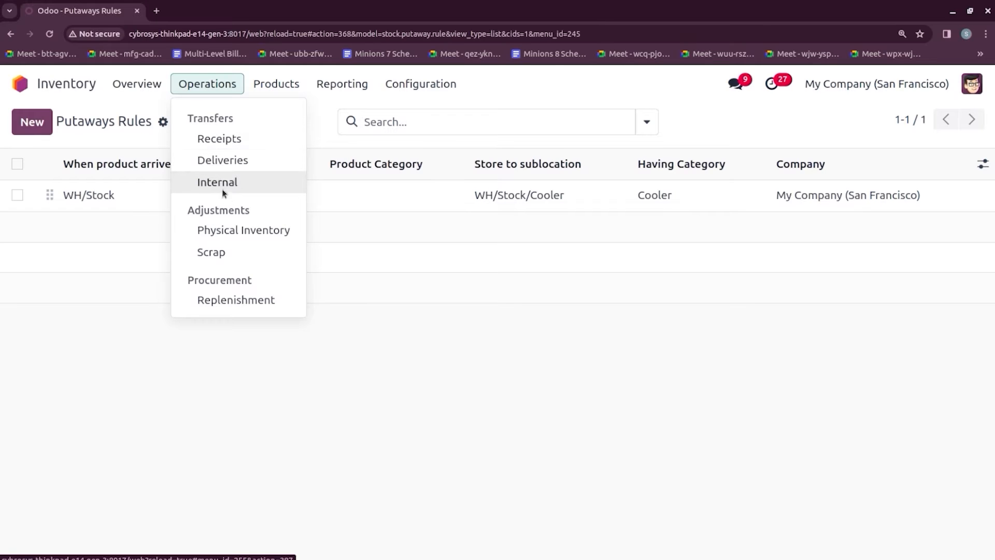
click(215, 143)
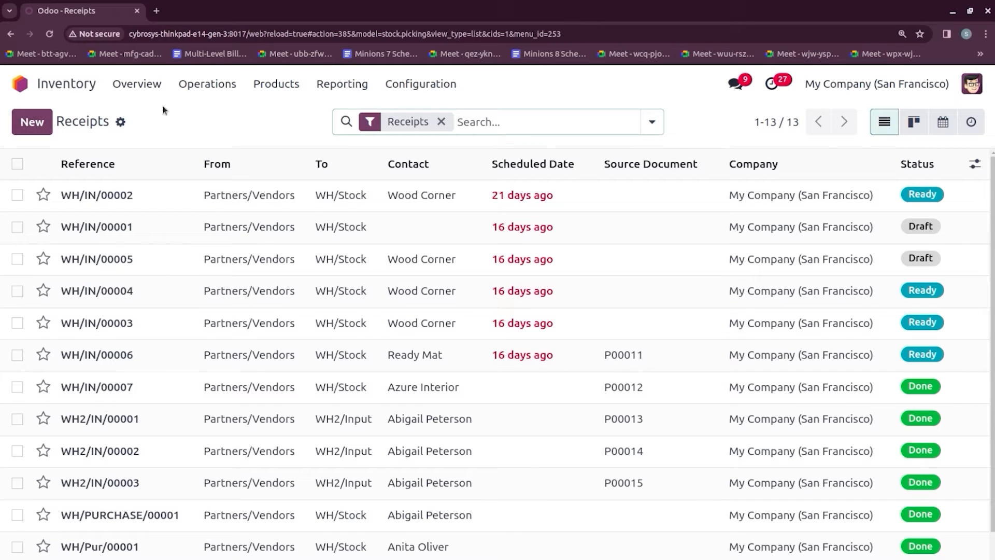
click(207, 85)
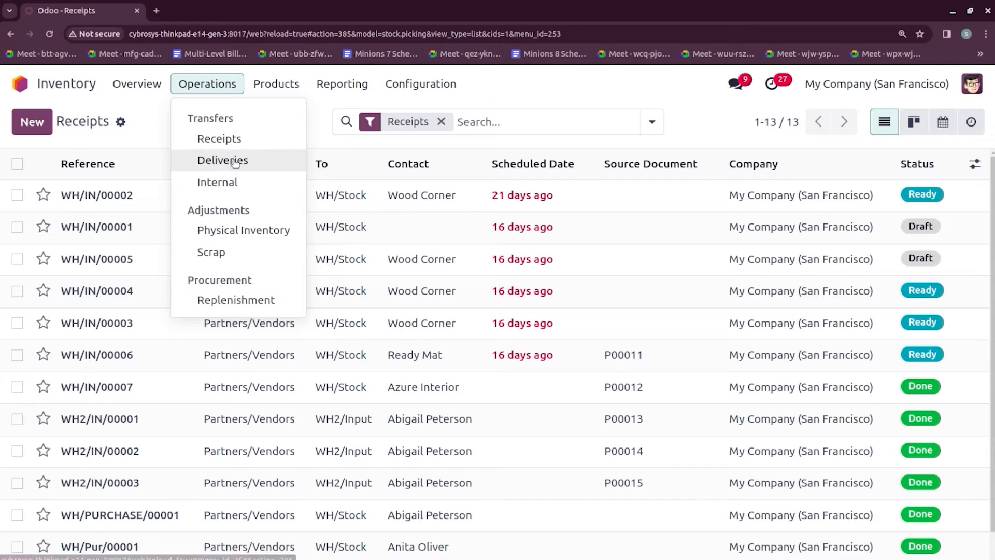
click(234, 163)
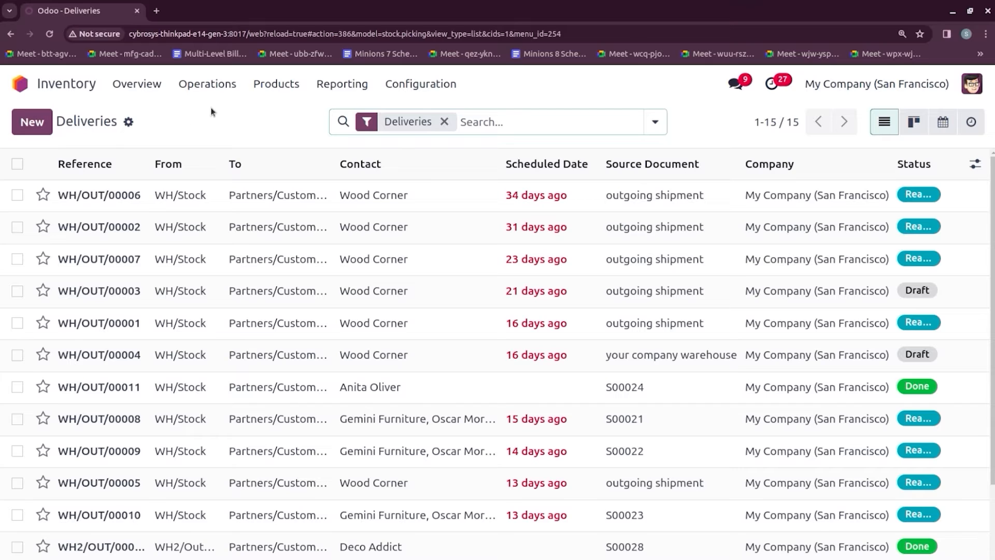
click(206, 88)
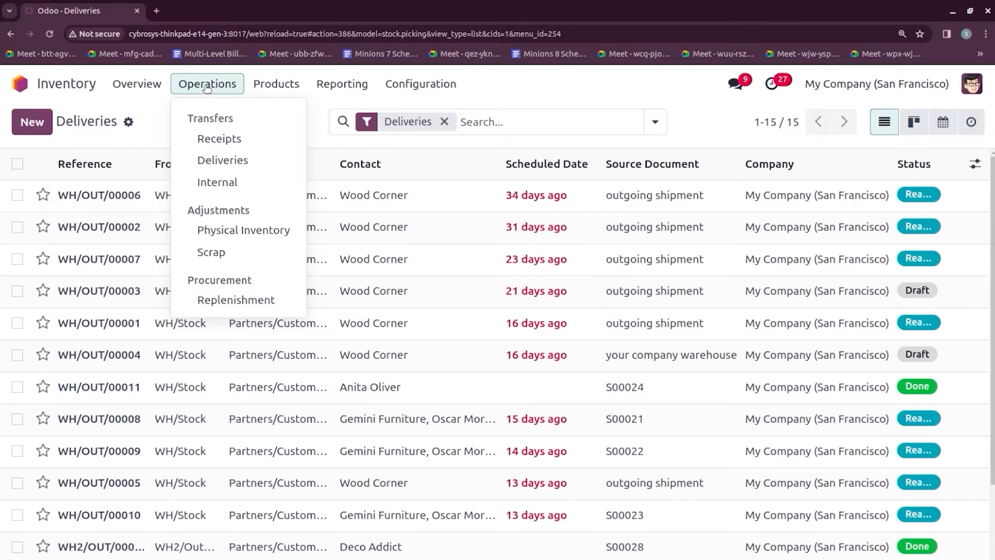
click(238, 187)
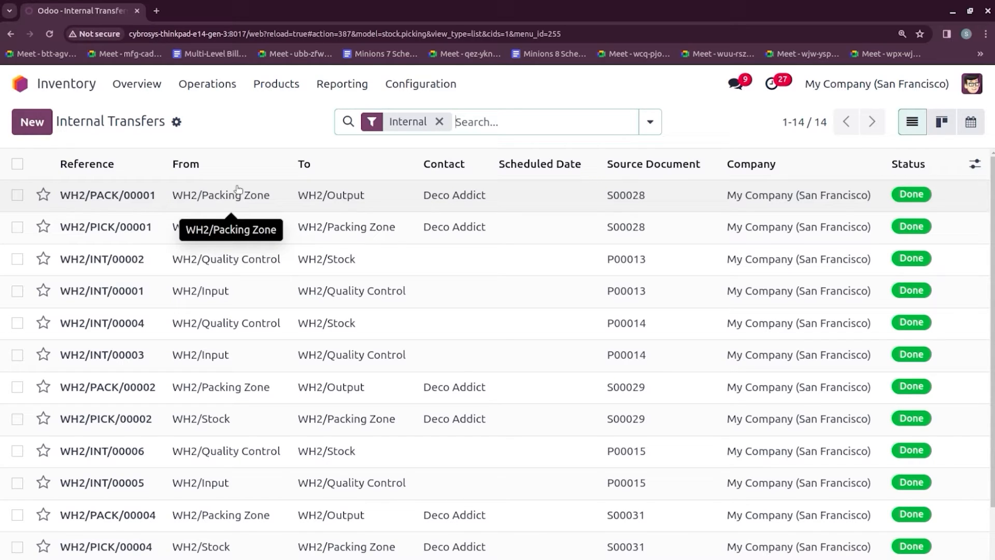
- In the physical inventory, set APPLE's counted quantity in WH/Stock to 50 and apply the adjustment
click(207, 92)
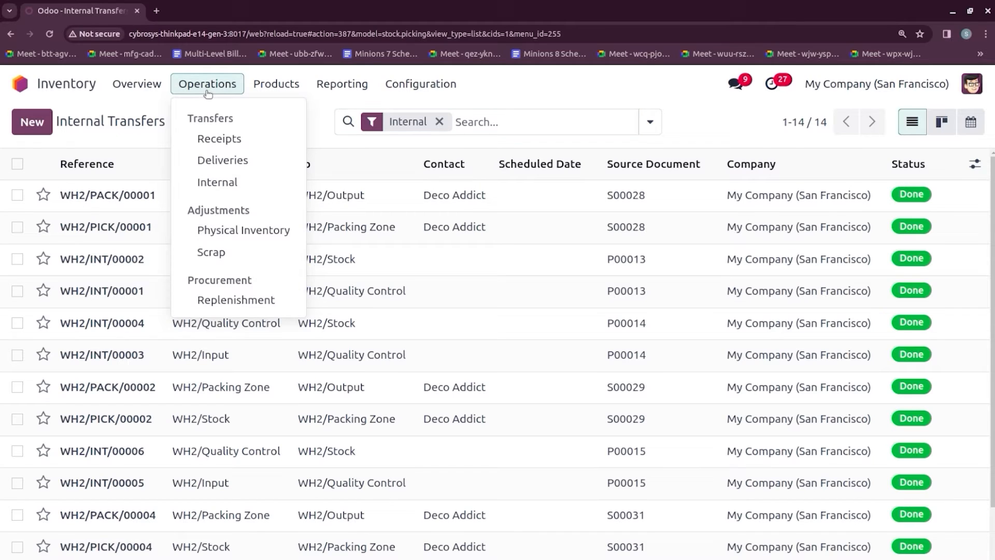
click(250, 228)
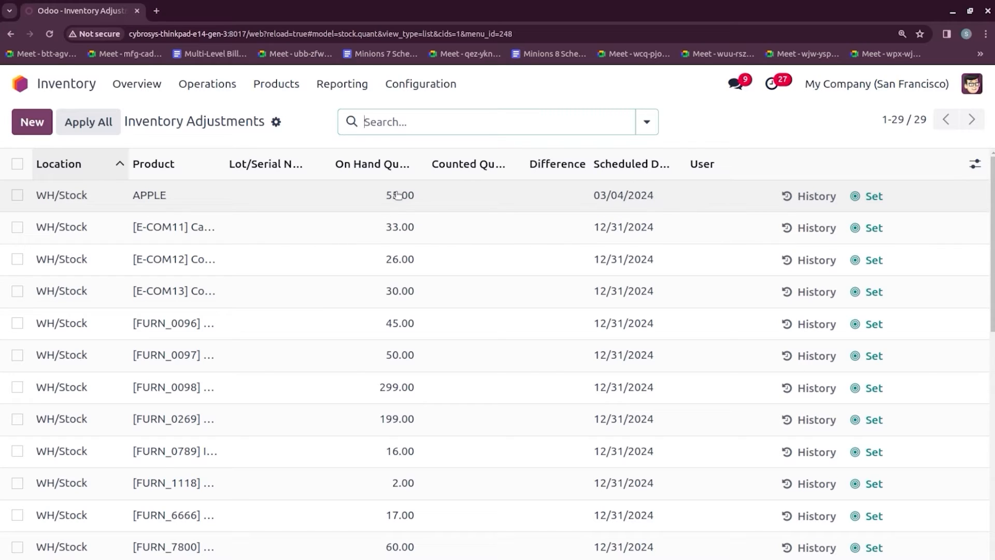
click(455, 206)
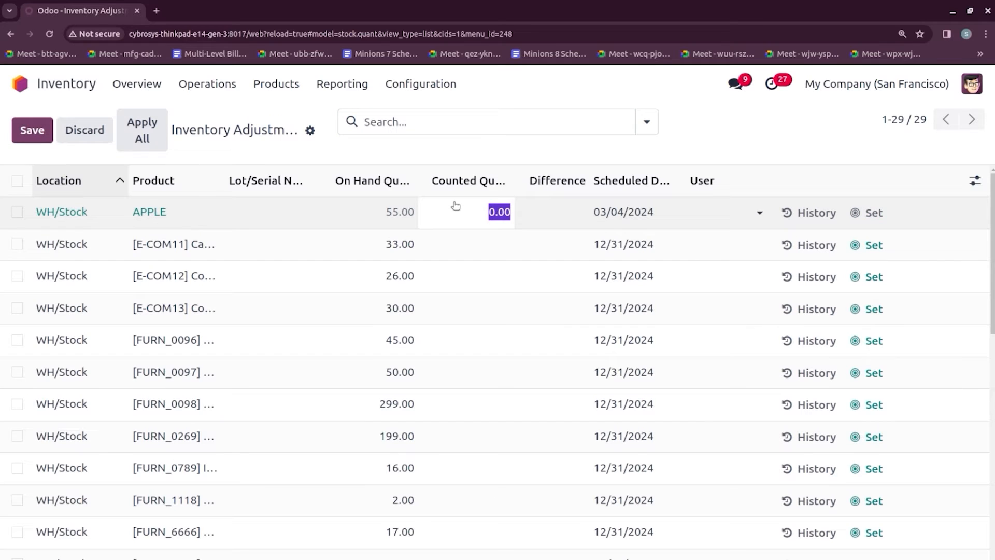
text(5)
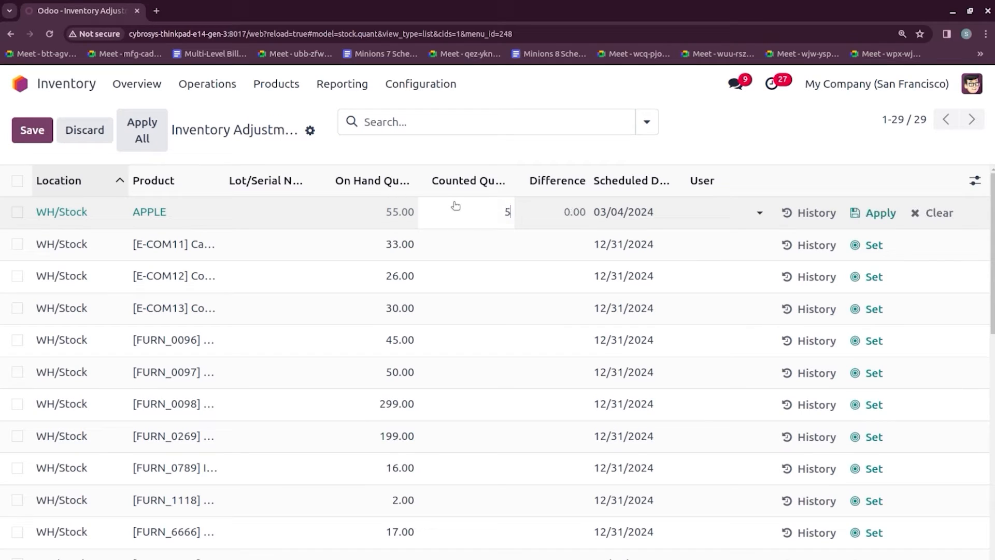
text(0)
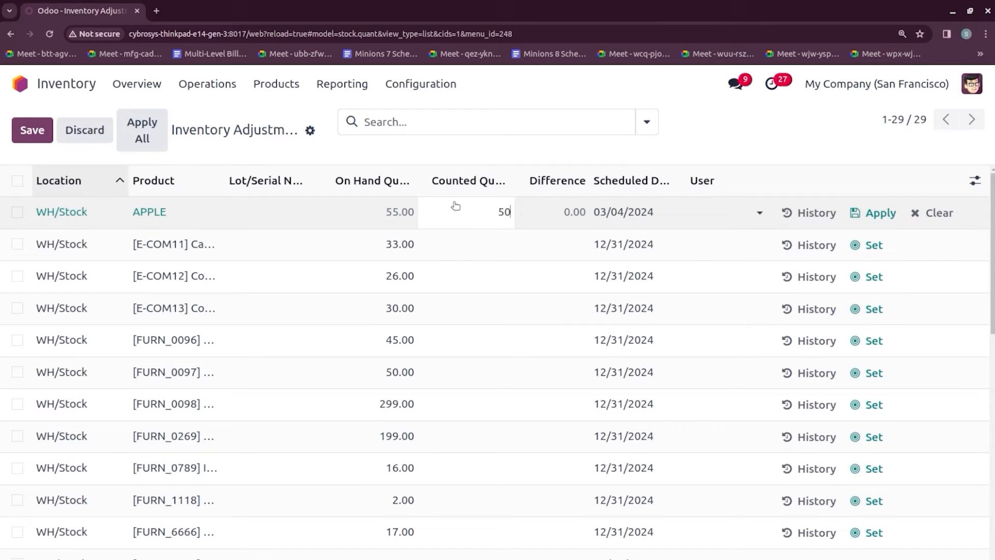
click(716, 134)
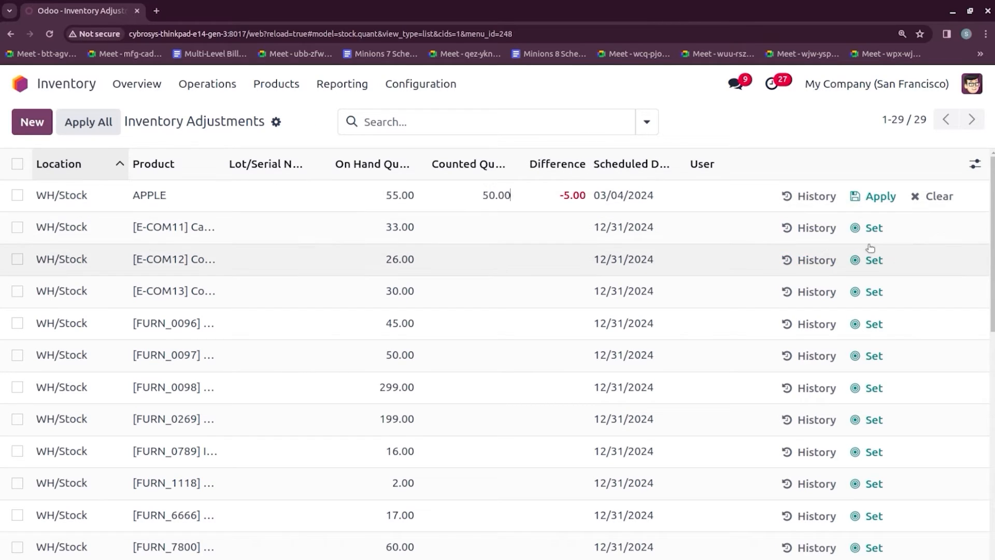
click(874, 197)
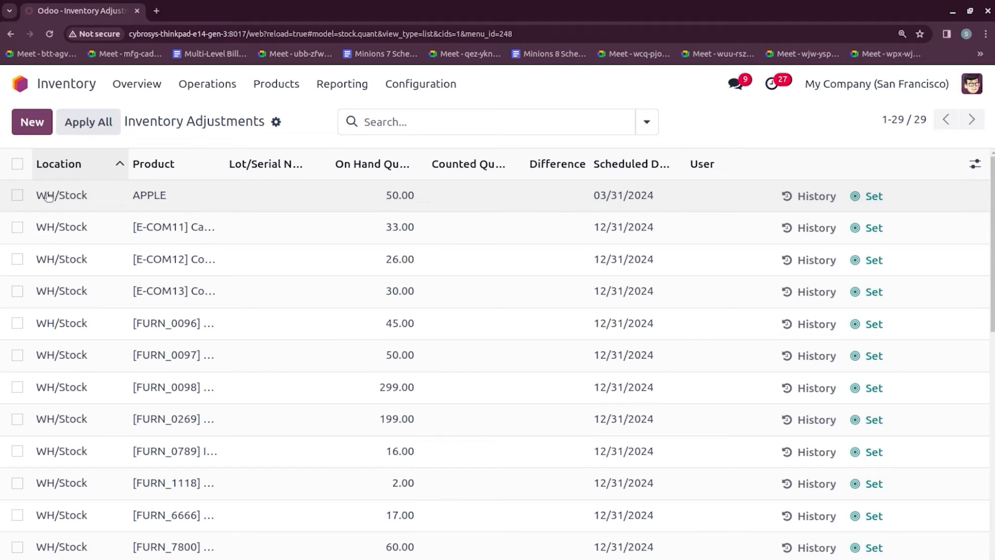
- Request a count for the WH/Stock lines of APPLE and [E-COM11], dated 02/23/2024, assigned to the demo user with the count left empty
click(17, 196)
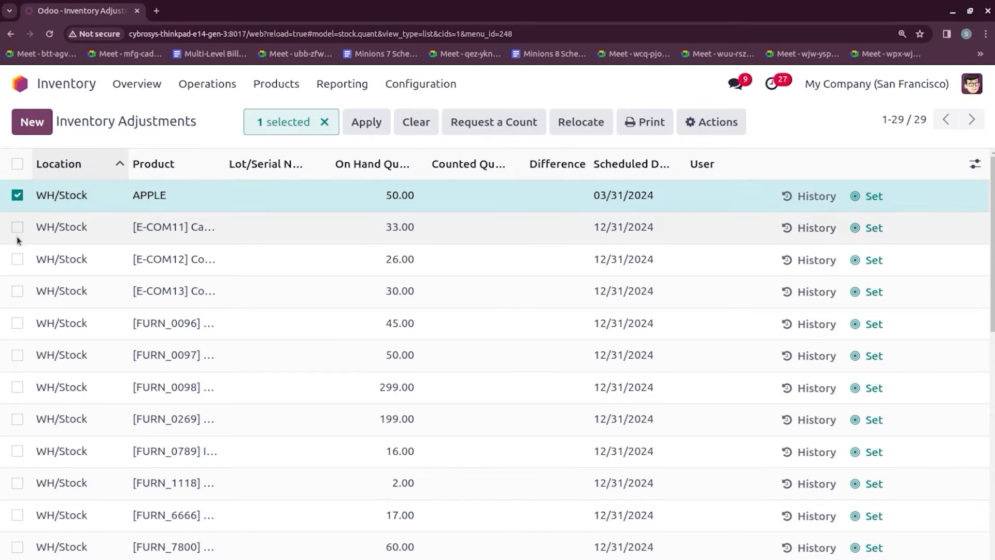
click(18, 228)
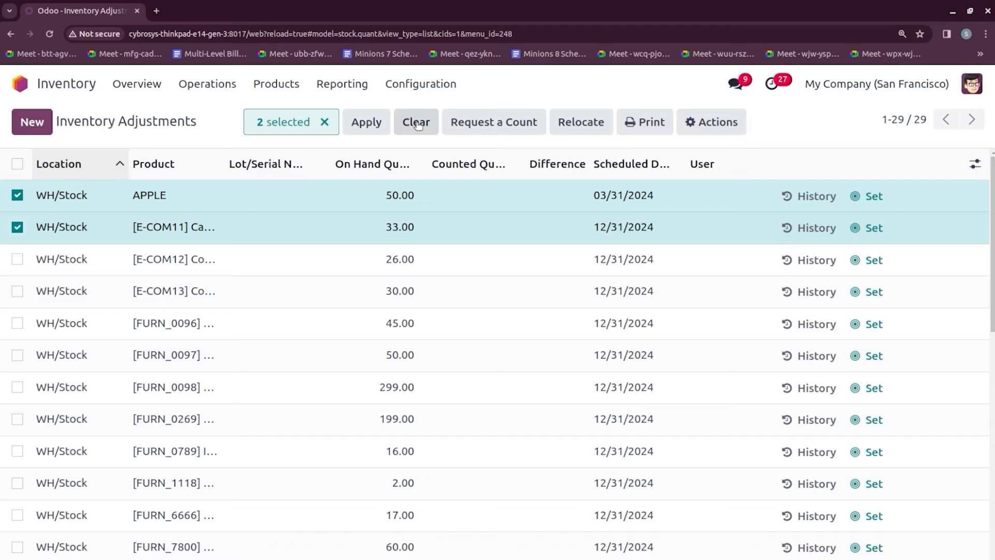
click(488, 123)
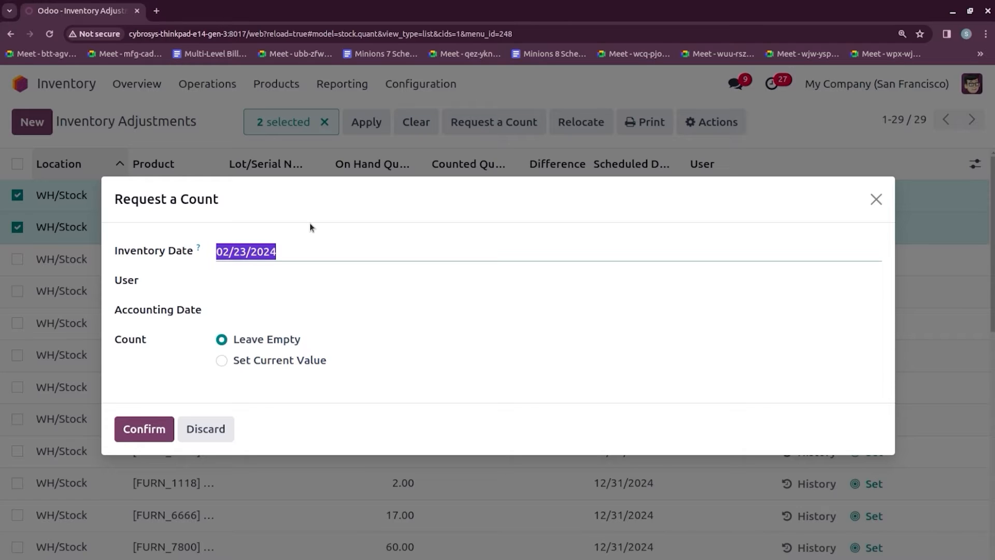
click(269, 251)
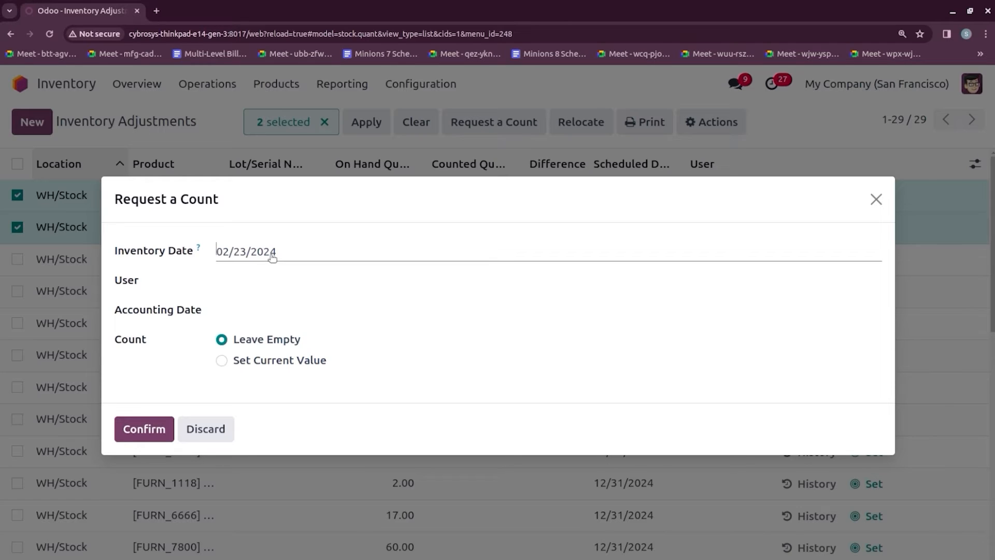
click(263, 309)
click(237, 284)
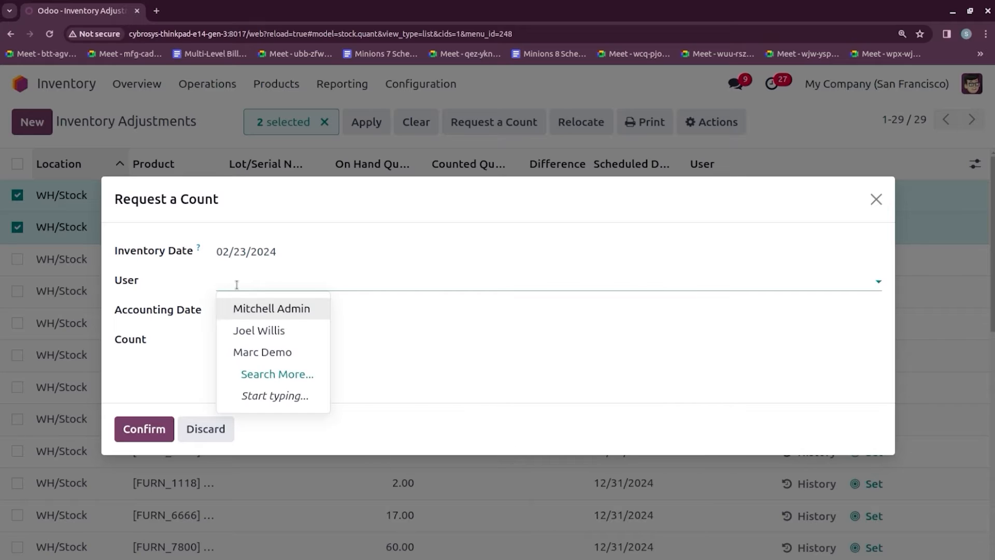
click(271, 353)
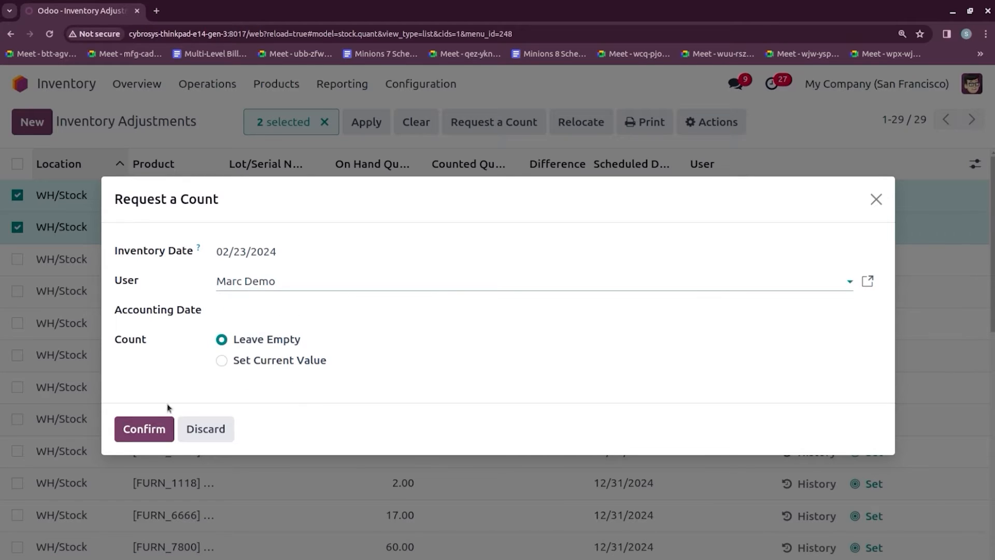
click(161, 427)
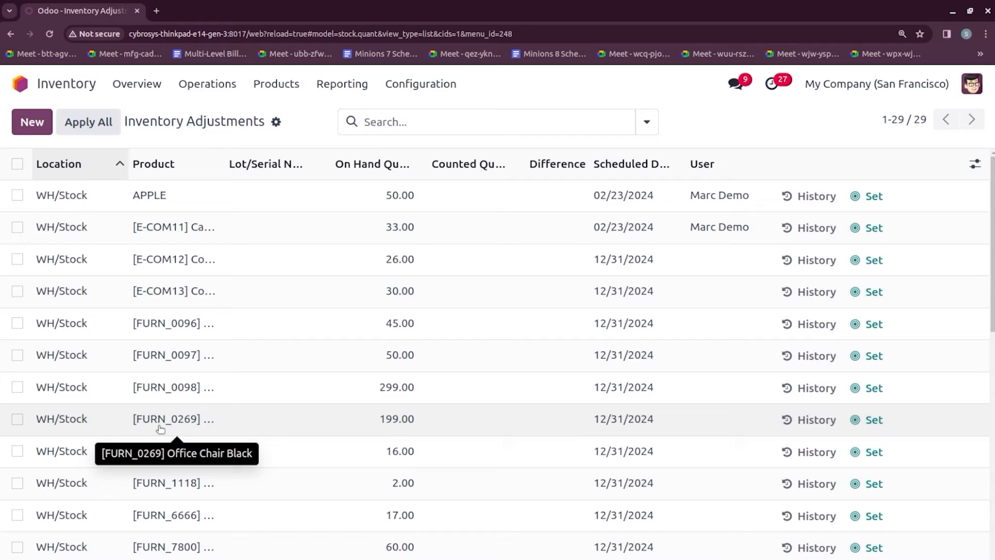
drag(160, 429, 456, 380)
click(750, 111)
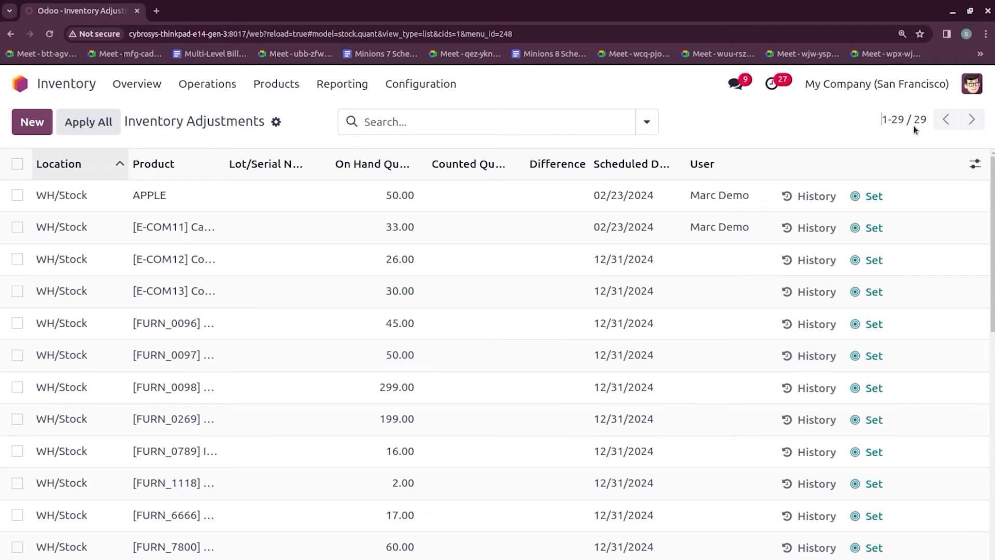
- Log out and log in to the odoowebinar database as demo, using the saved login and password
click(971, 84)
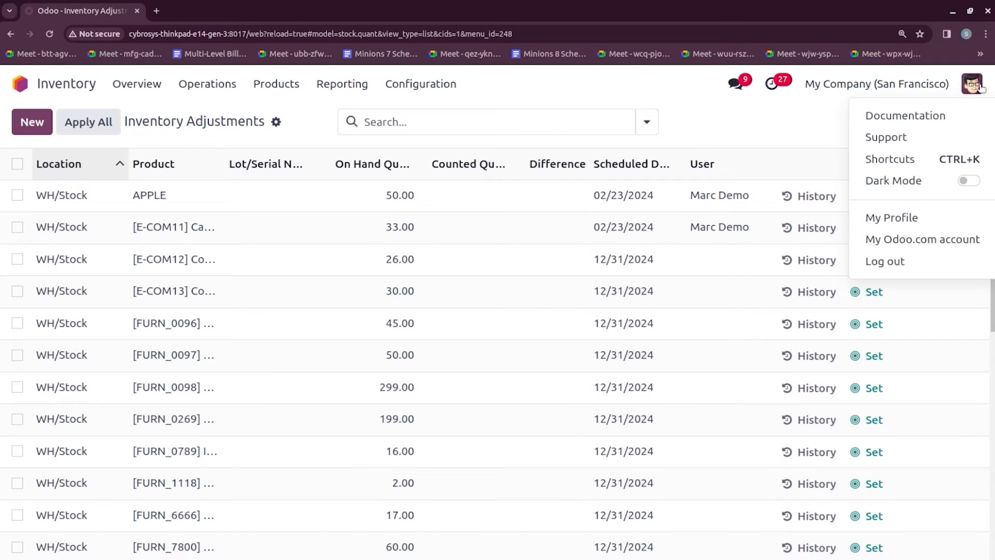
click(921, 261)
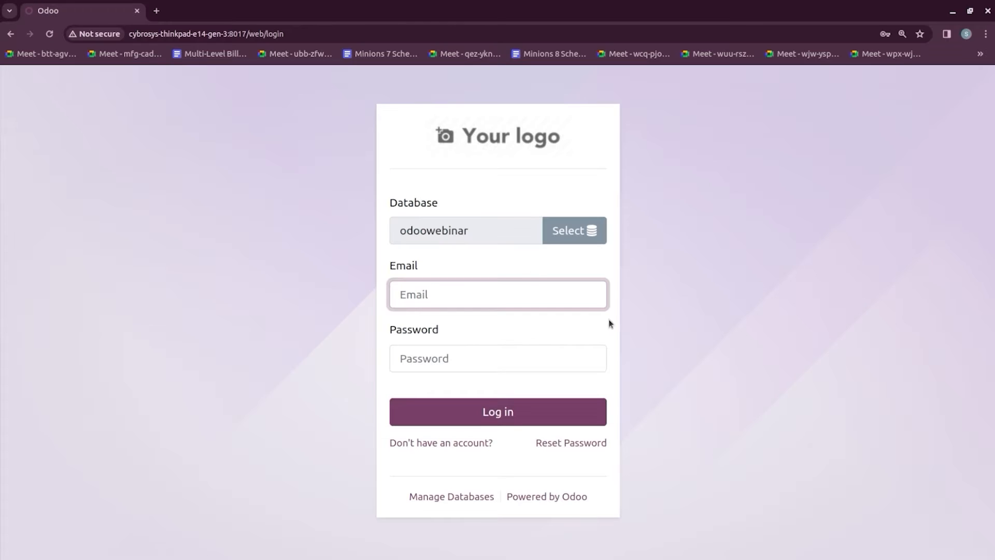
click(526, 296)
click(509, 362)
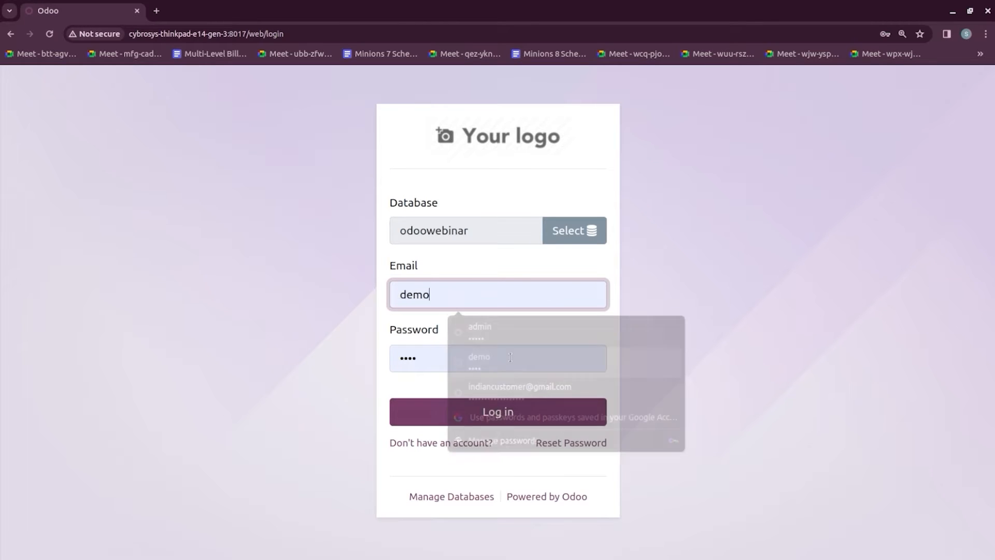
click(498, 412)
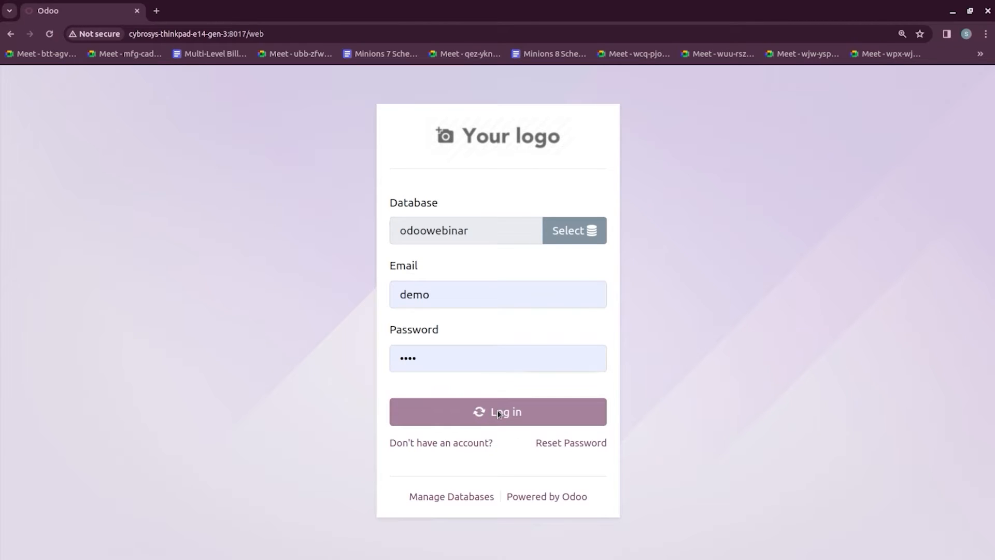
- In the Inventory app's physical inventory, set the counted quantity to 20 for APPLE and 35 for [E-COM11] Cabinet with Doors
click(561, 456)
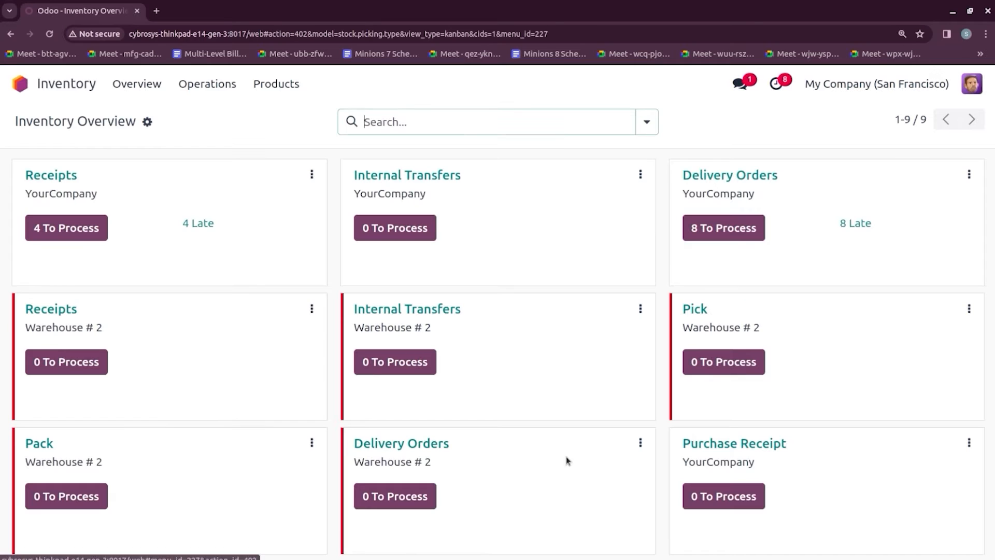
click(208, 84)
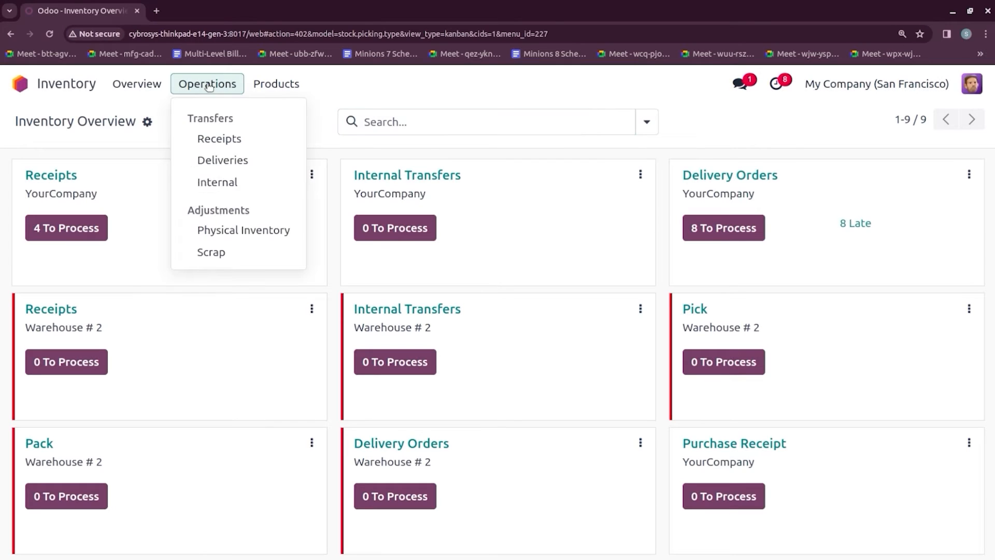
click(231, 230)
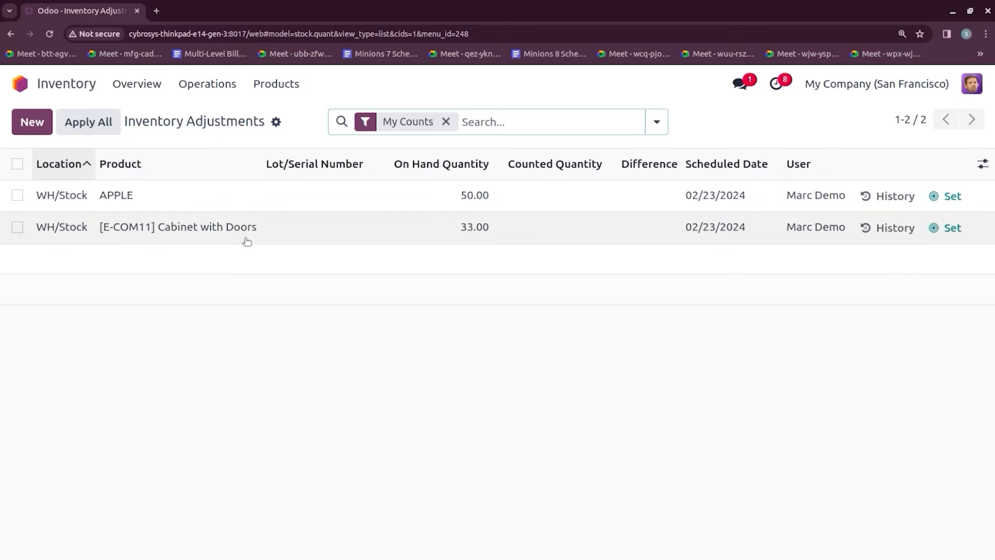
click(538, 197)
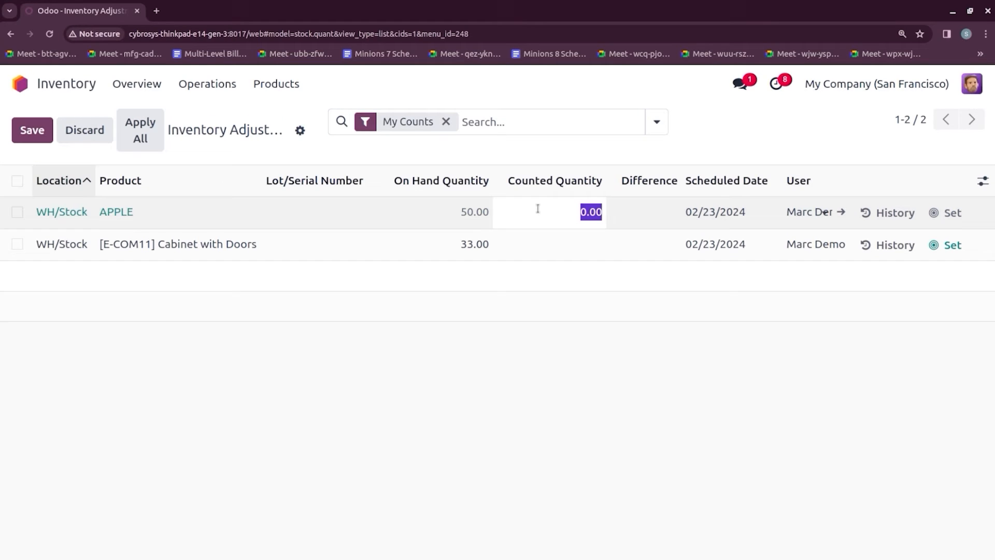
text(20)
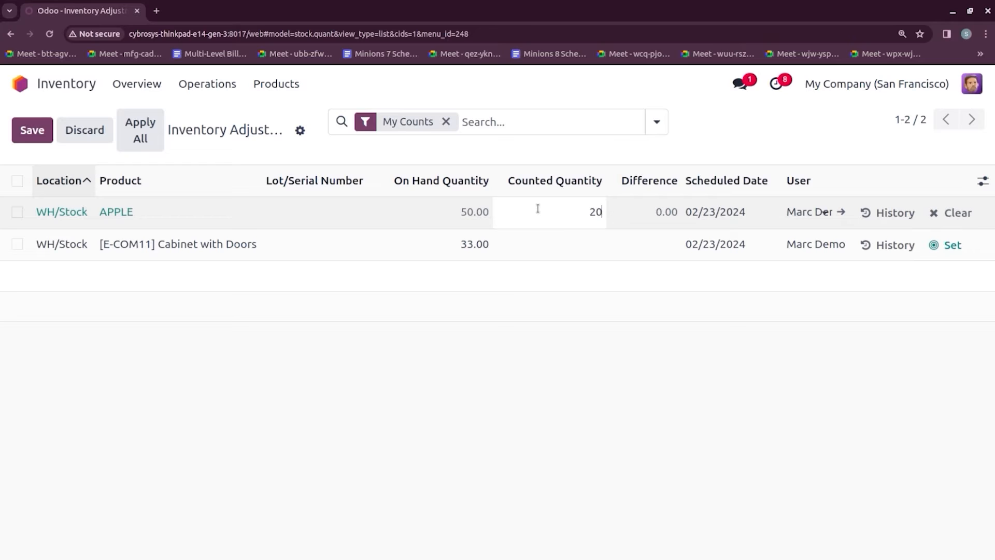
click(582, 243)
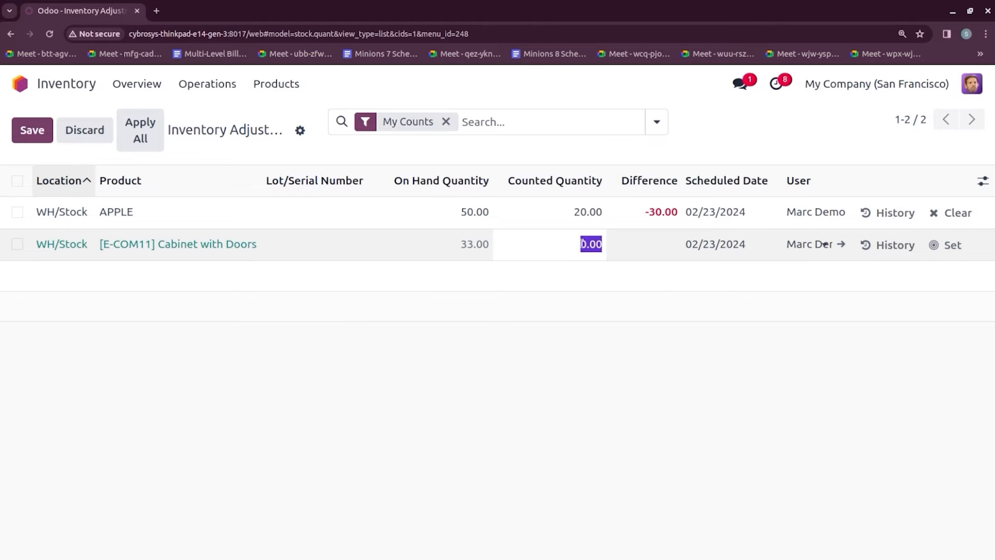
text(35)
click(651, 335)
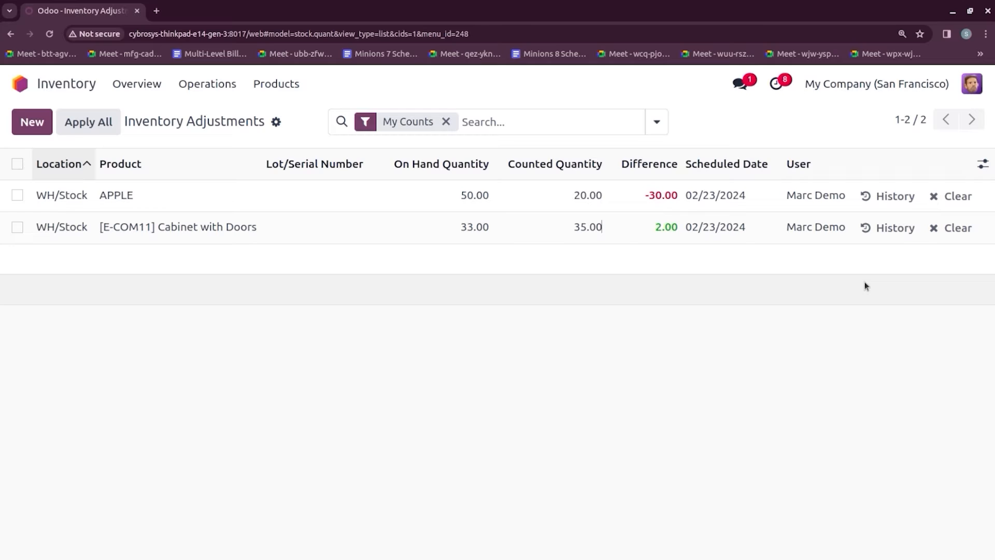
- Log out of the demo account and log back in as admin, using the saved login and password
click(970, 86)
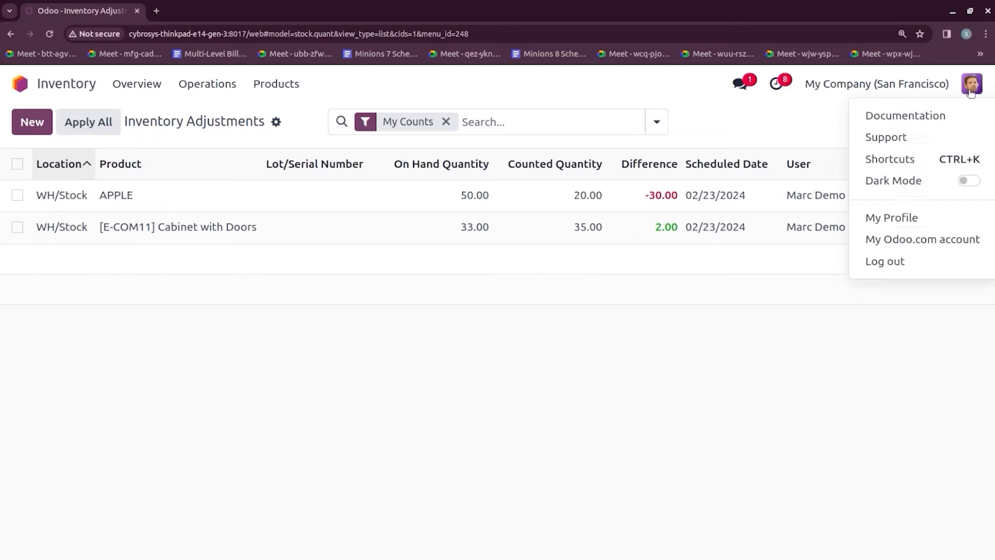
click(922, 259)
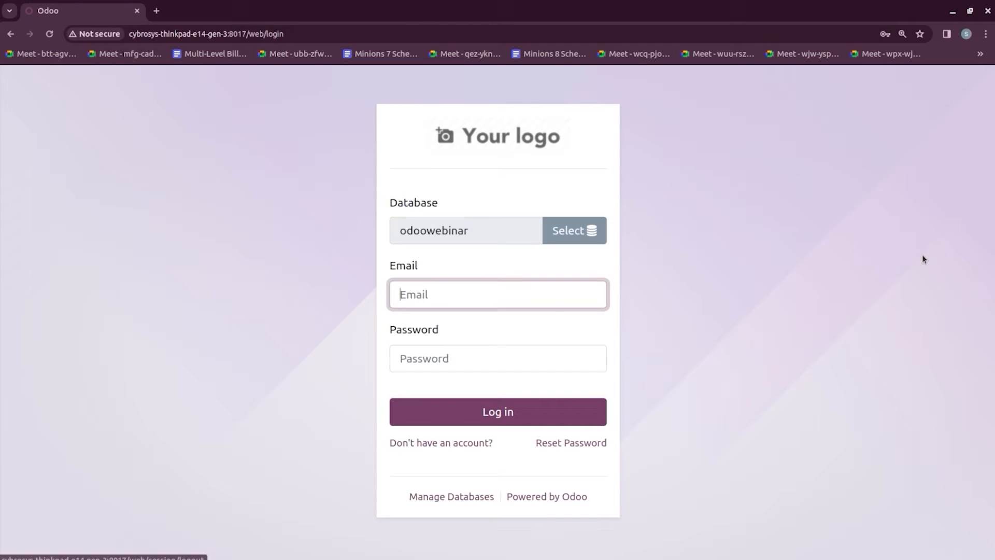
click(474, 294)
click(473, 350)
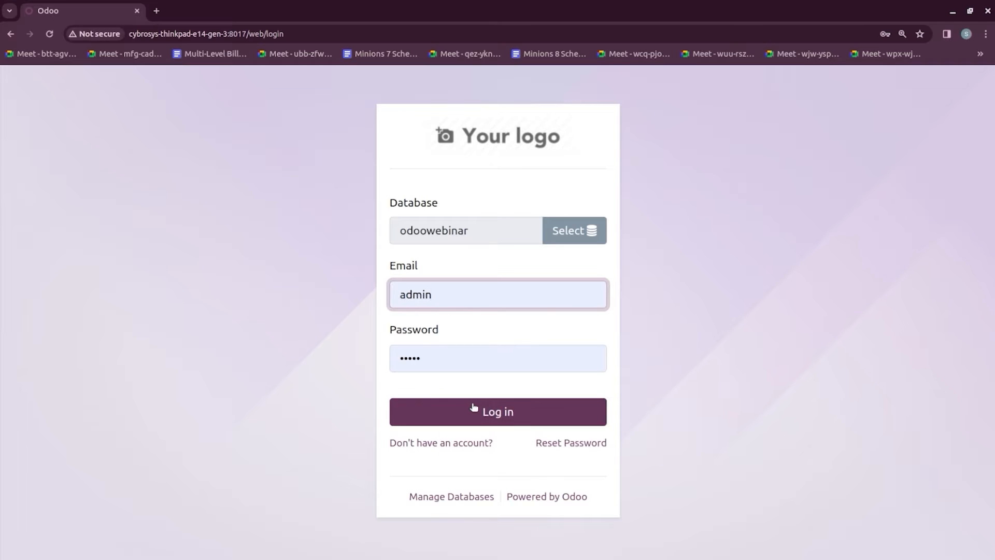
click(474, 409)
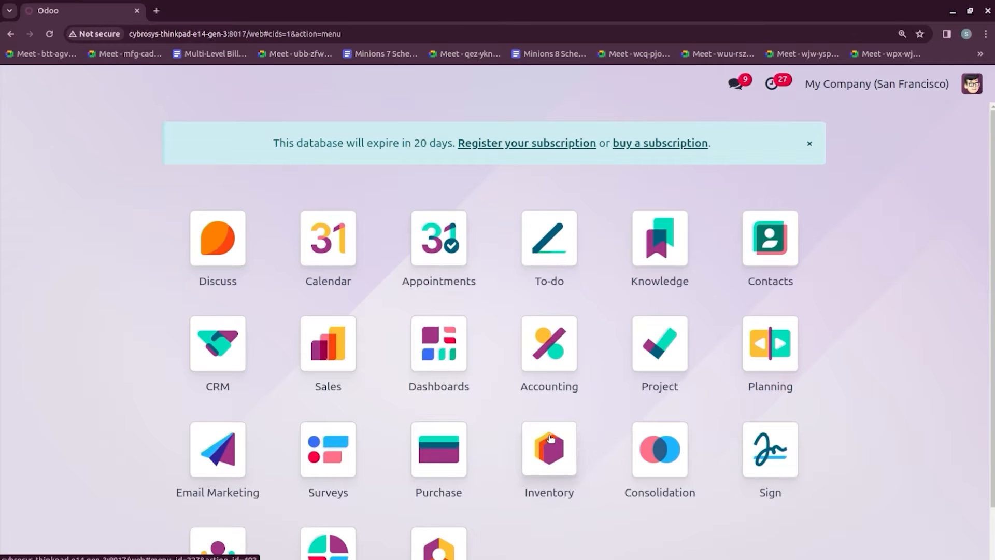
- Return to the physical inventory and apply the counted quantities for APPLE and [E-COM11] in WH/Stock
click(551, 439)
click(231, 89)
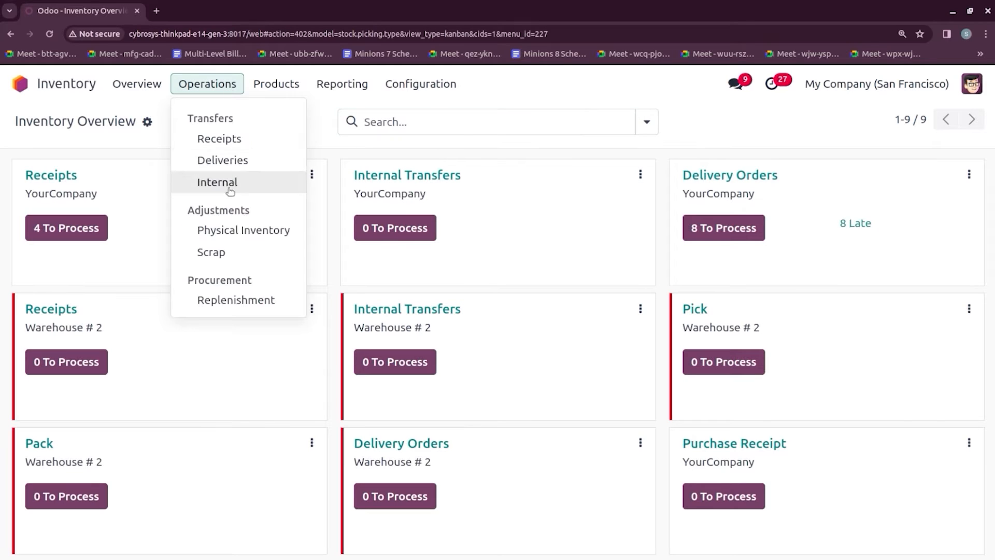
click(242, 228)
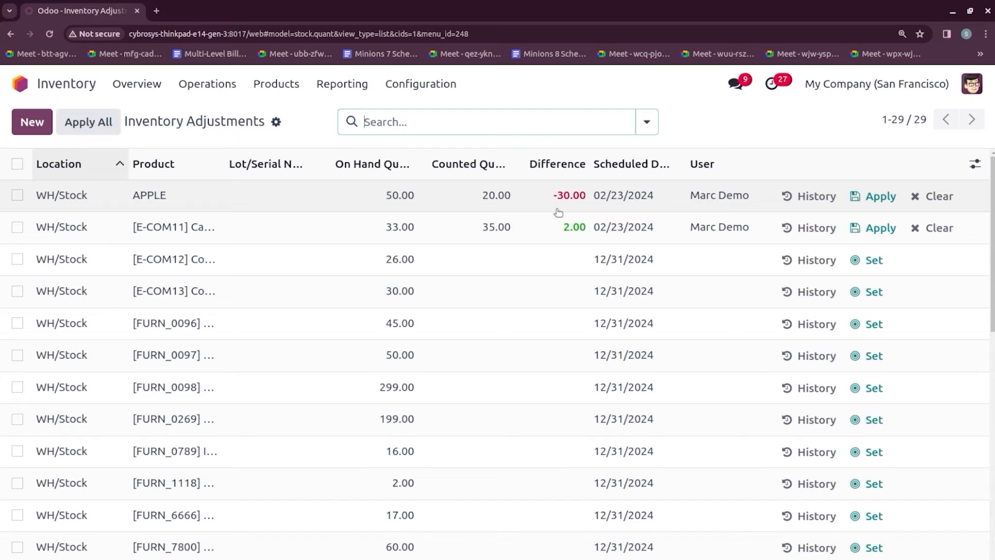
click(876, 203)
click(877, 203)
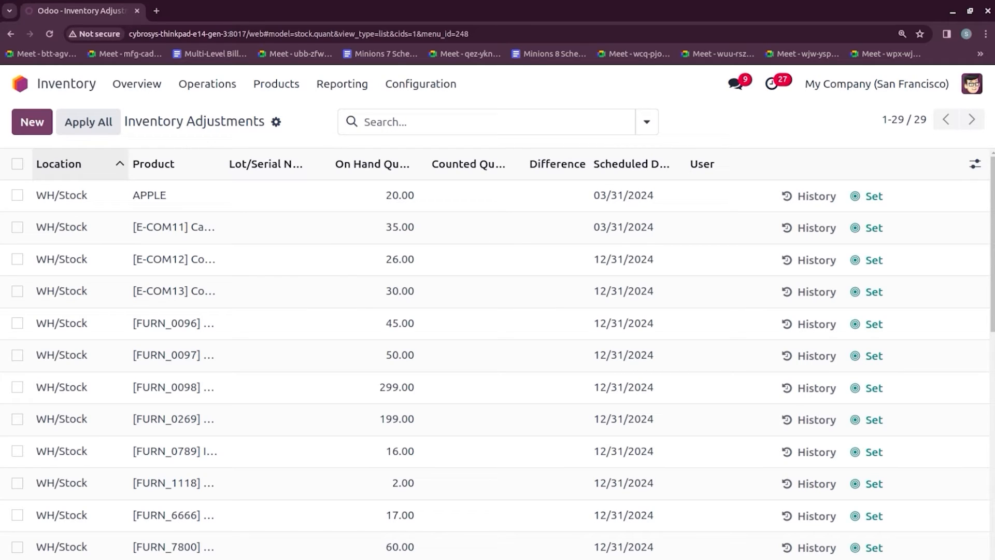
- Relocate the WH/Stock quantities of [E-COM11] and [E-COM12] to WH/Stock/Cooler
click(17, 228)
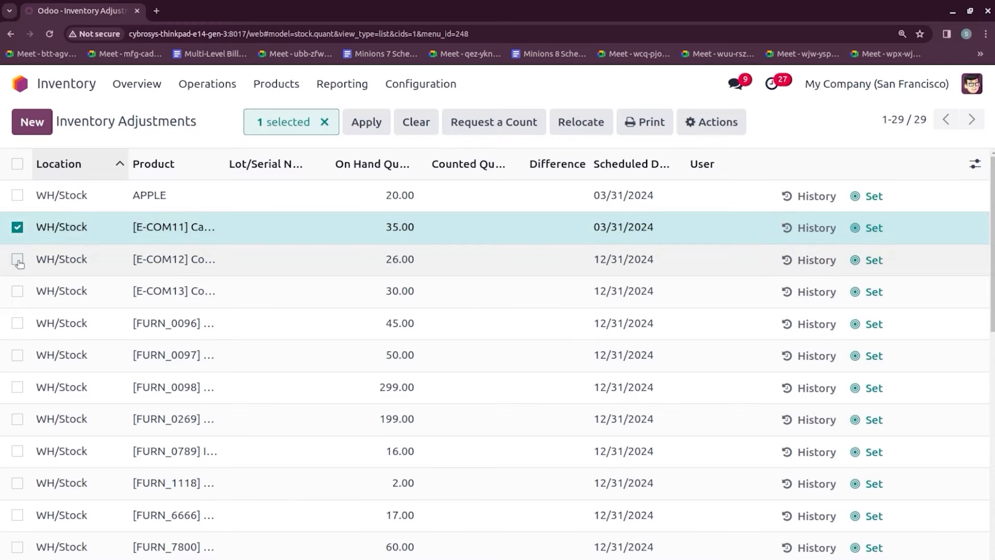
click(17, 259)
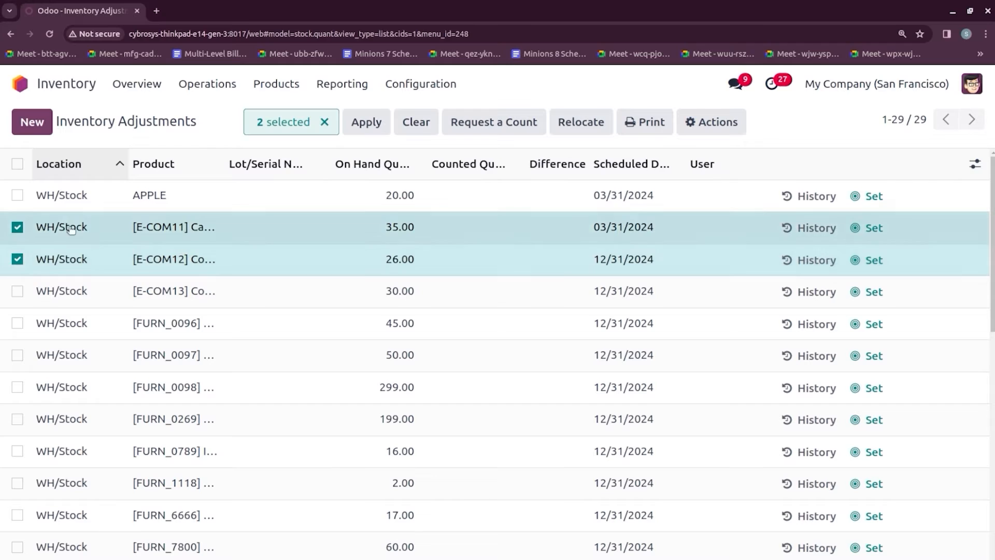
click(583, 124)
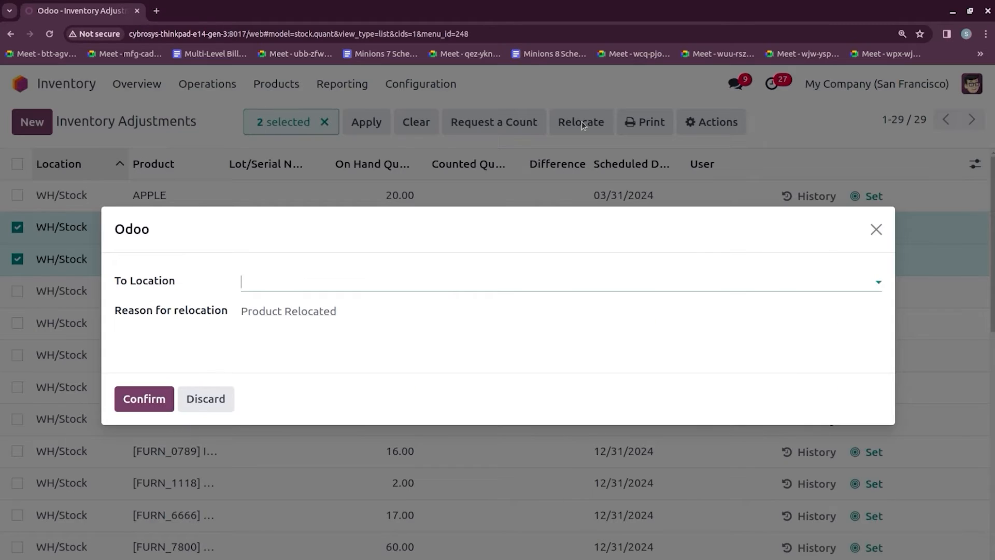
click(252, 279)
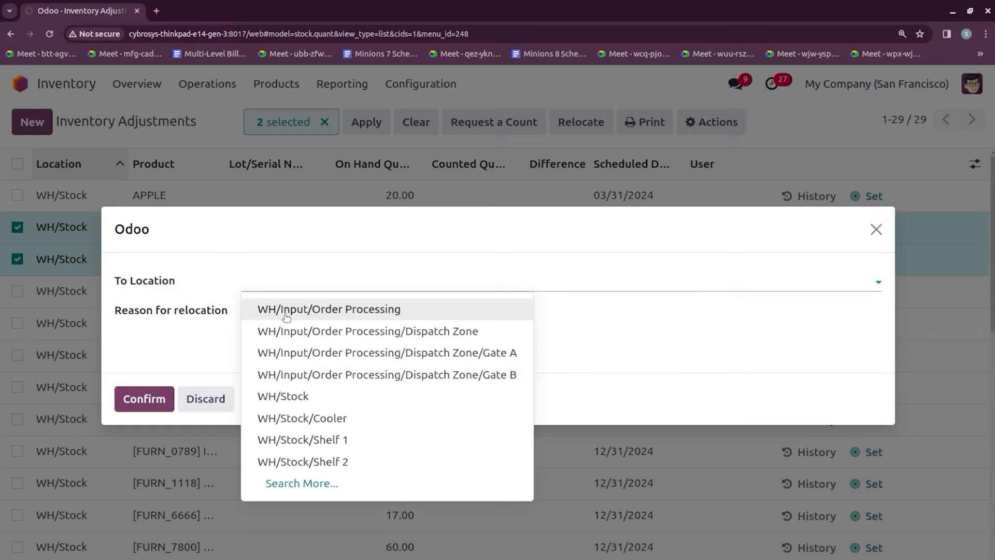
click(308, 422)
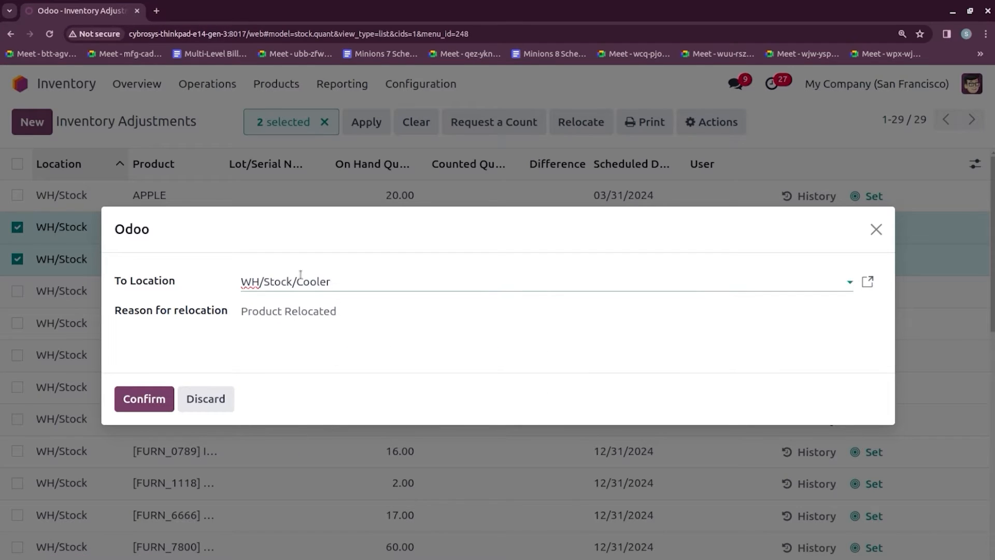
click(136, 401)
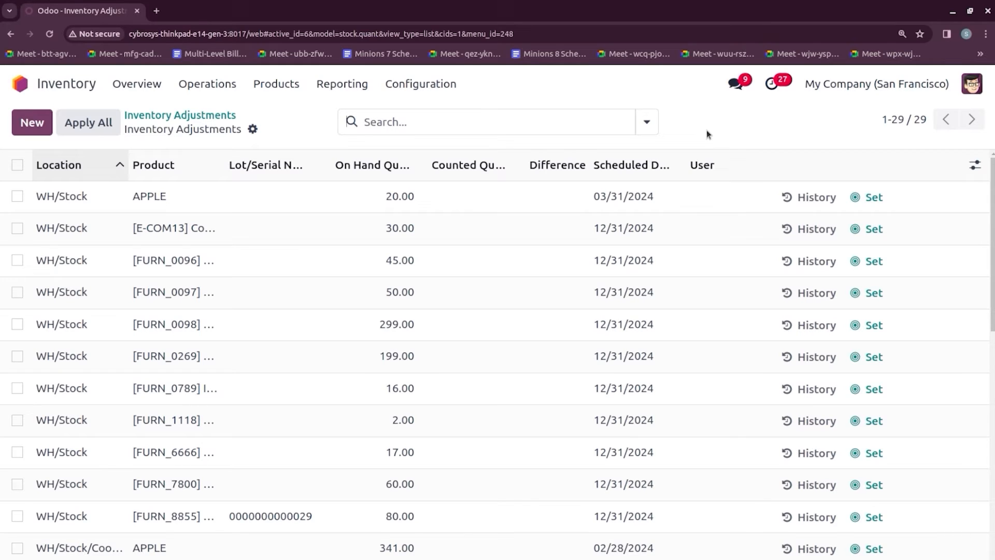
- In the Inventory settings, set the annual inventory day and month to 1 October and save
click(430, 96)
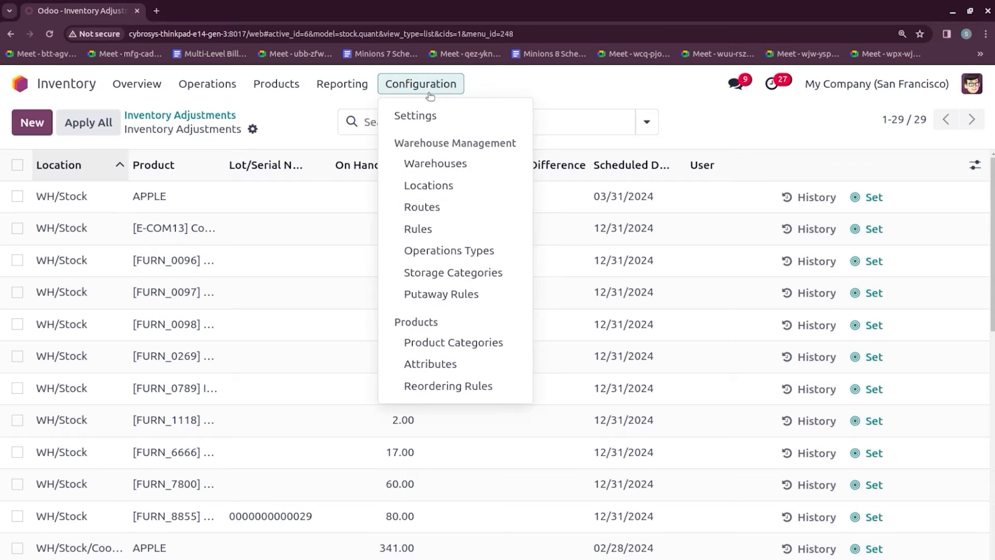
click(428, 122)
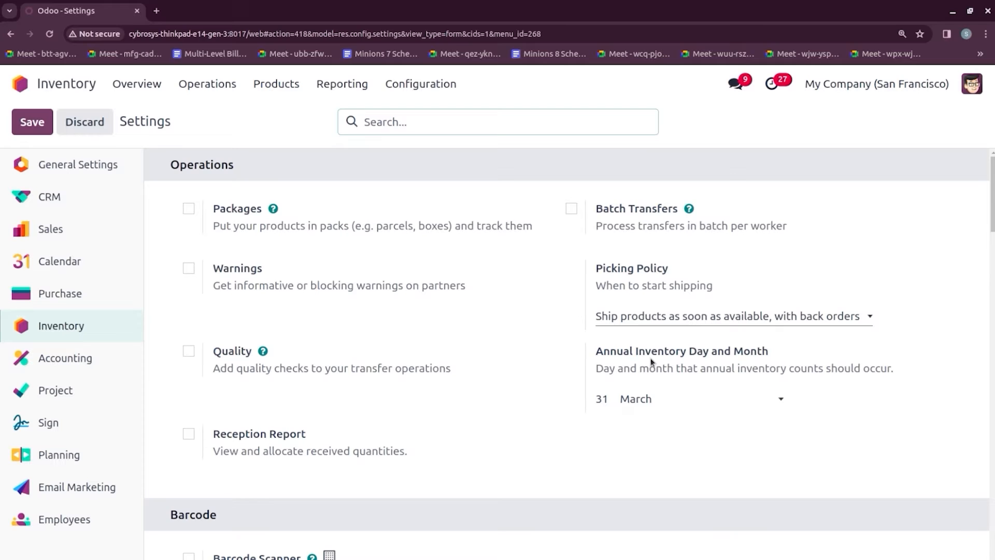
click(645, 398)
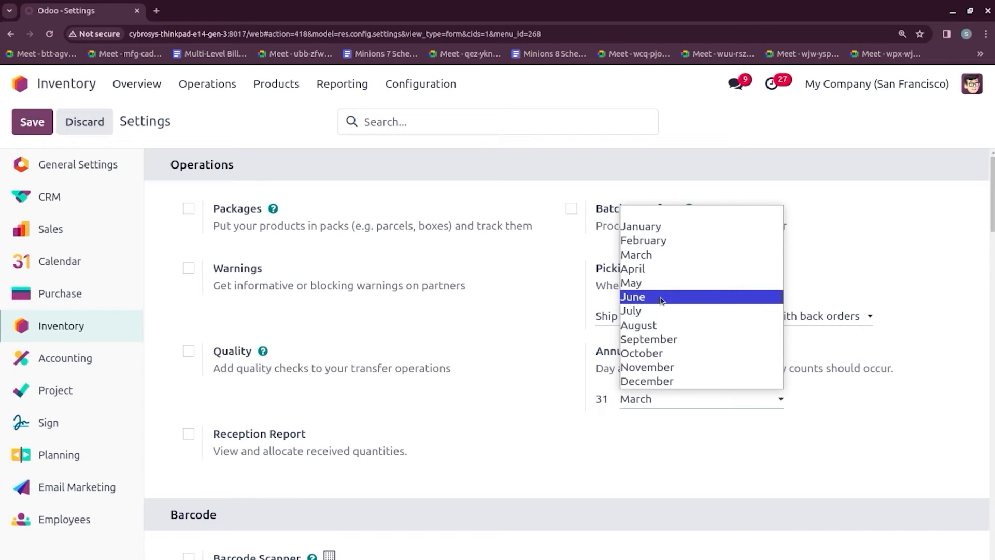
click(665, 353)
double_click(601, 399)
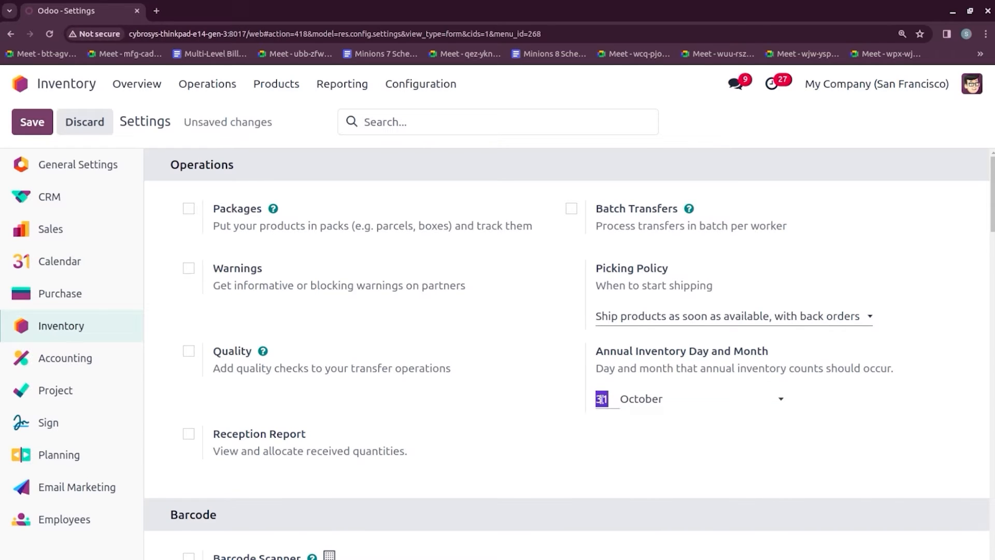
text(1)
click(656, 479)
click(36, 123)
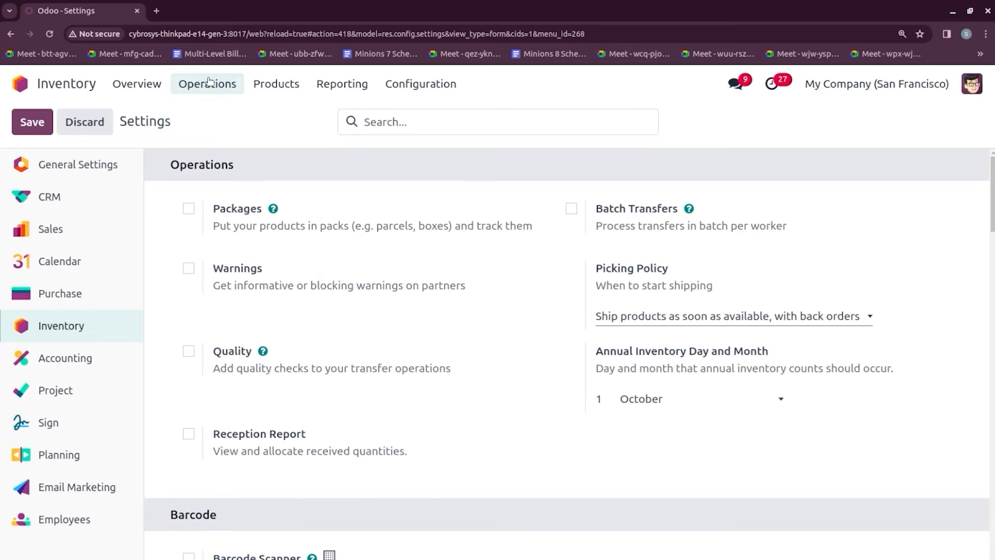
- In the physical inventory, set the counted quantity of APPLE in WH/Stock to 10 and apply it
click(234, 85)
click(236, 237)
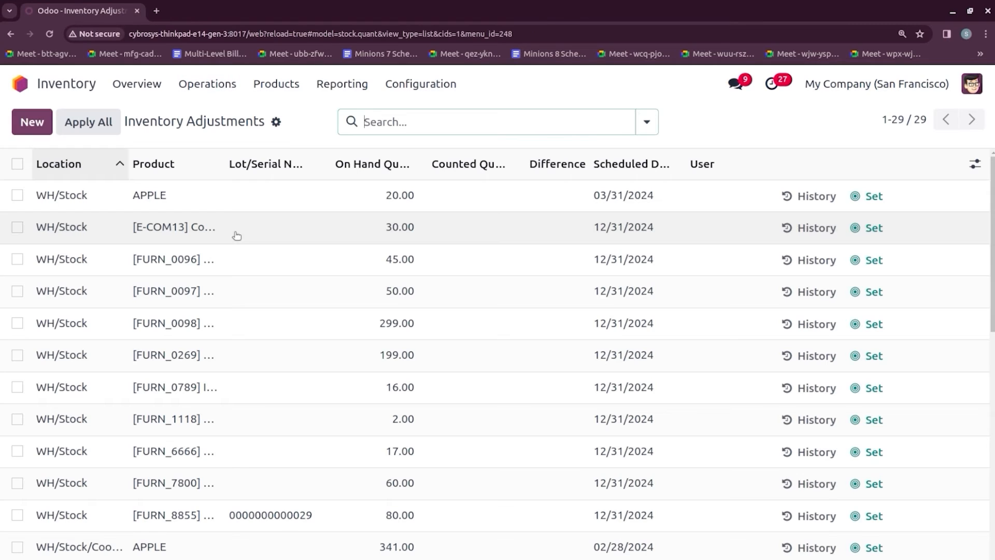
click(469, 195)
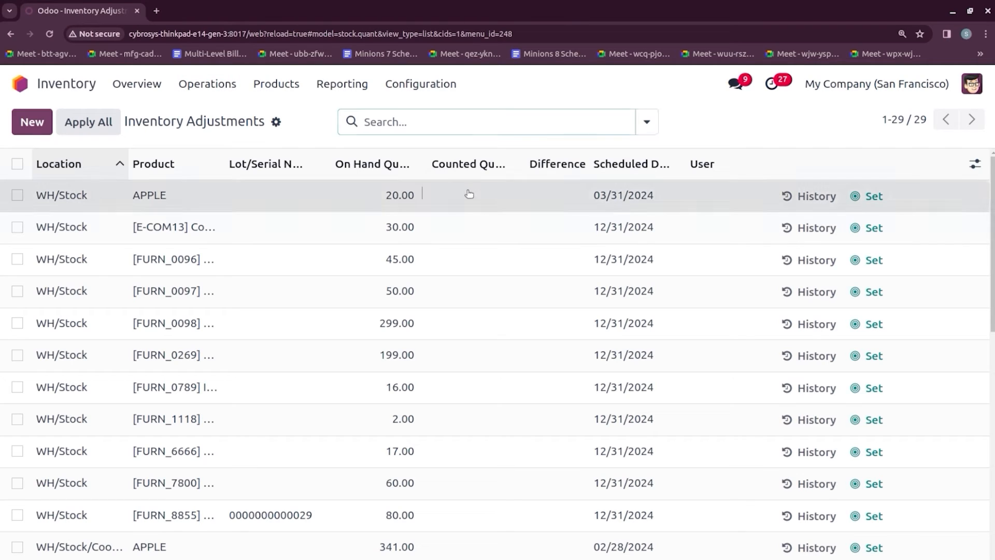
text(10)
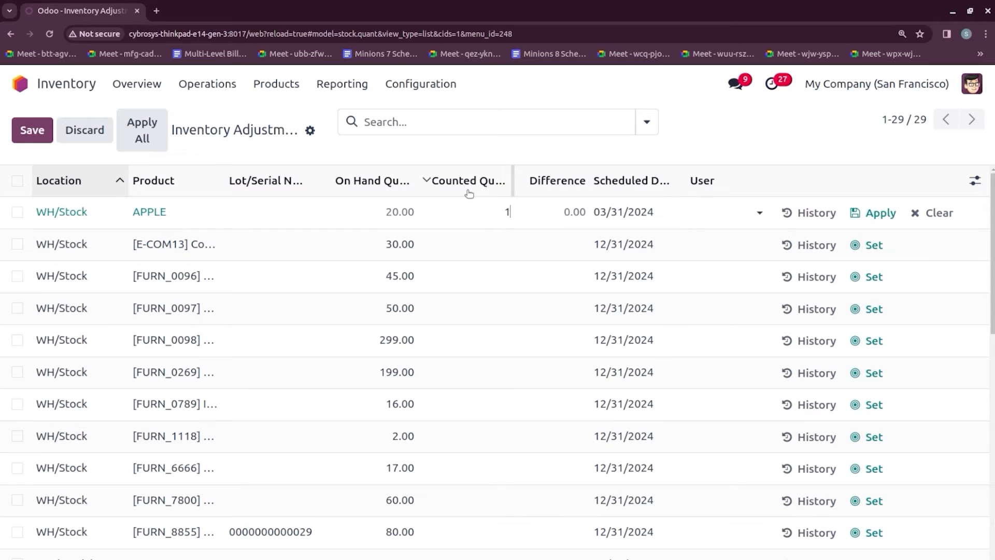
click(775, 124)
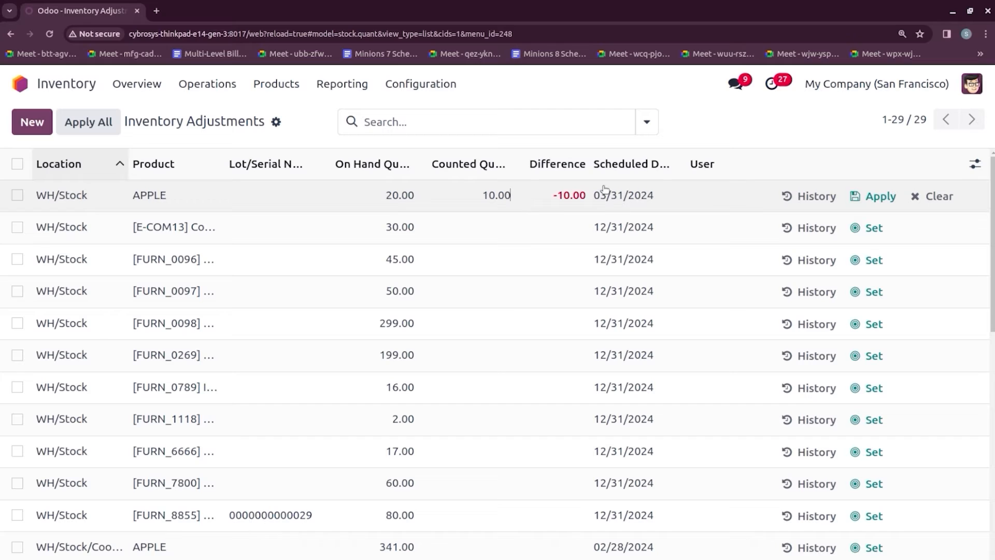
click(887, 196)
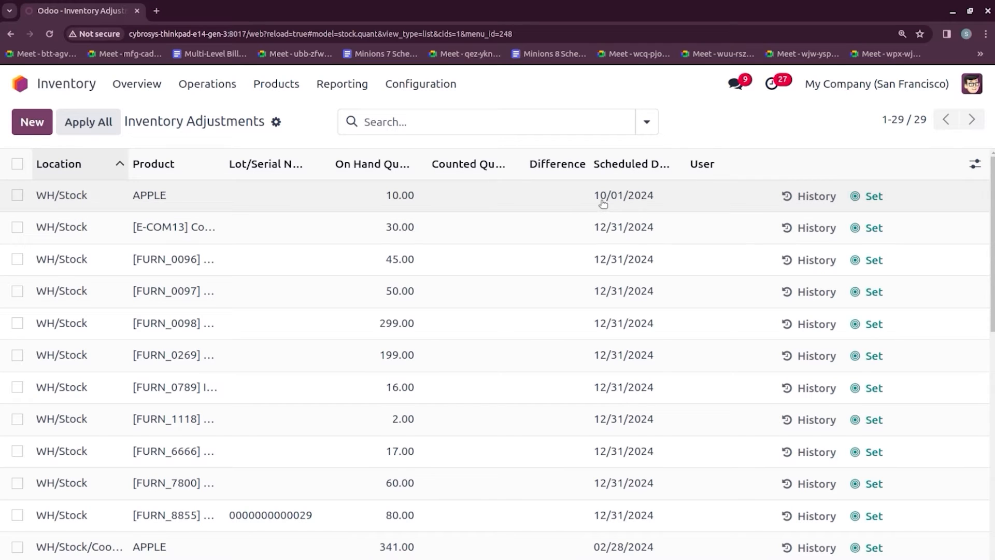
- Open the WH/Stock/Cooler location and examine its cyclic counting settings
click(438, 85)
click(458, 187)
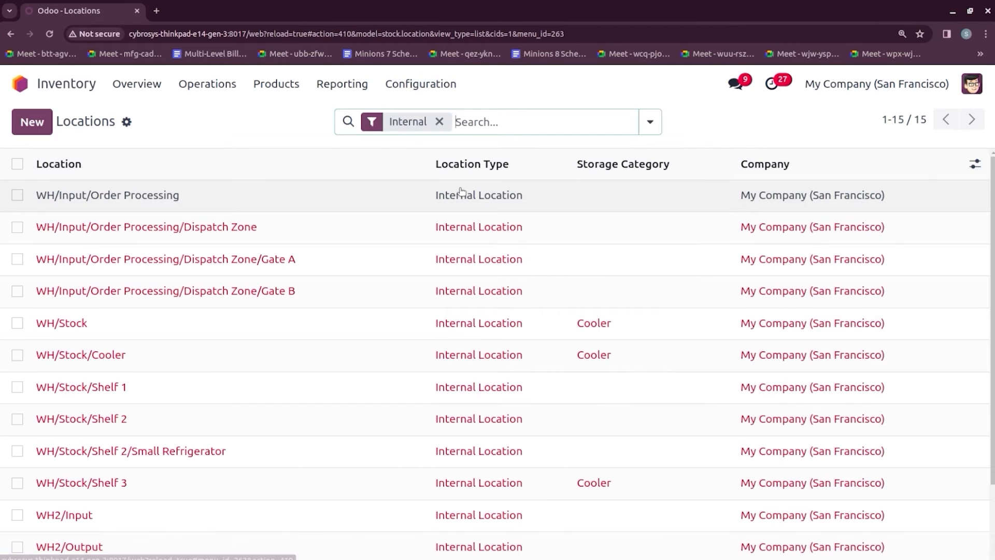
click(186, 362)
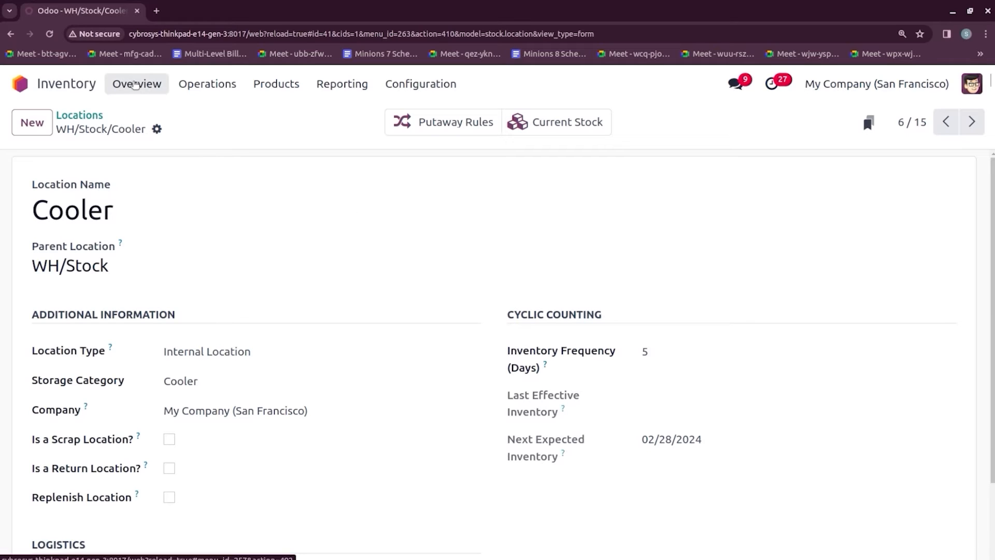
- Add a physical inventory line for APPLE in WH/Stock/Cooler with a counted quantity of 500, apply it, and review the Cooler lines
click(207, 83)
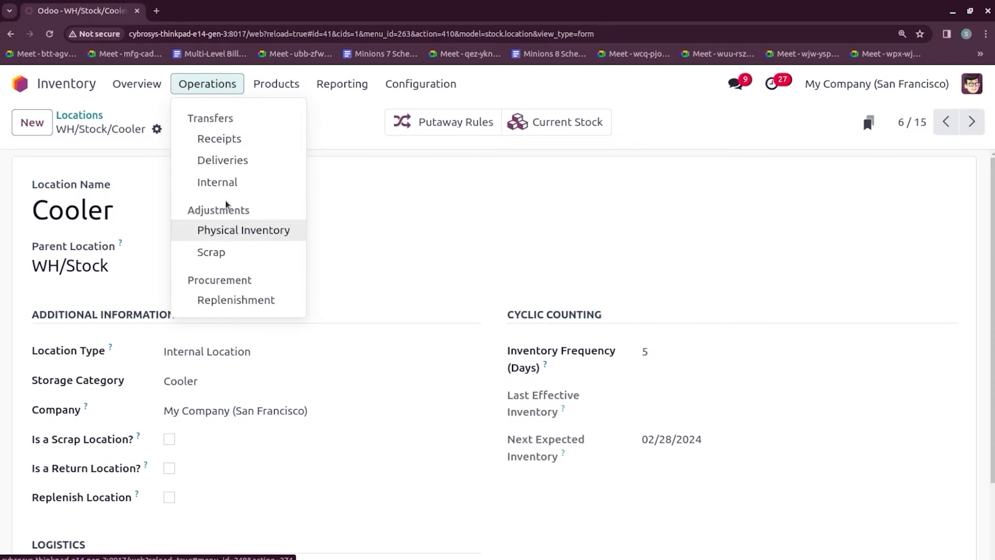
click(228, 230)
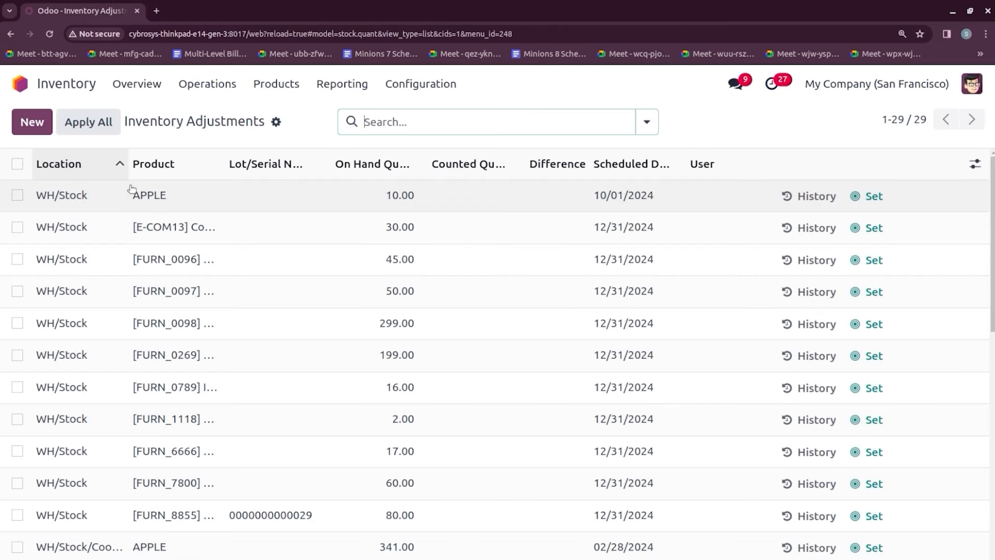
key(alt+c)
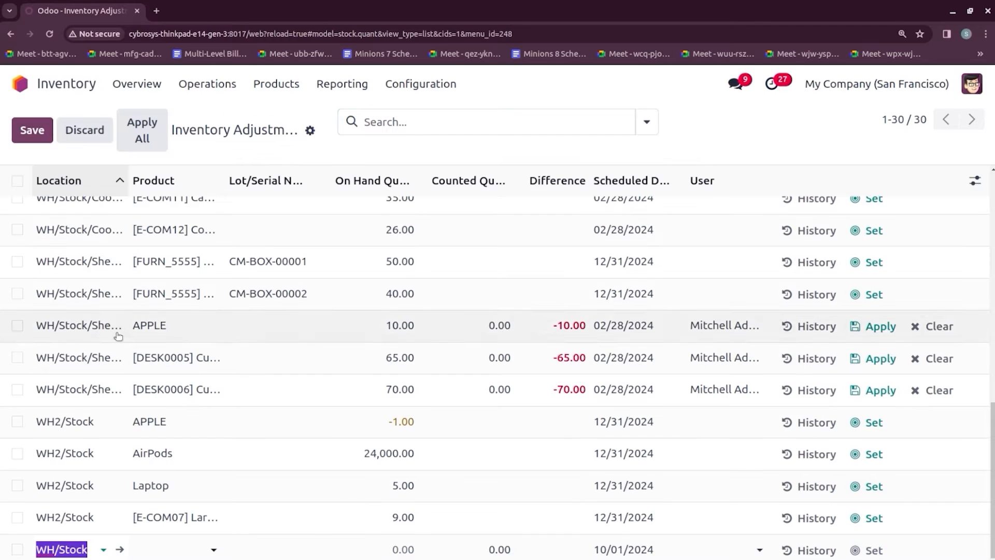
click(84, 548)
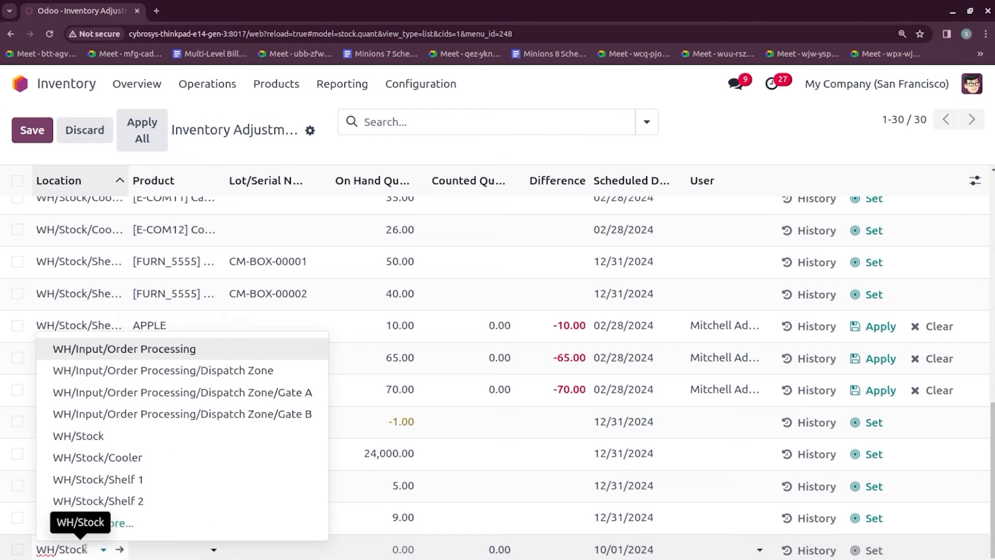
click(98, 457)
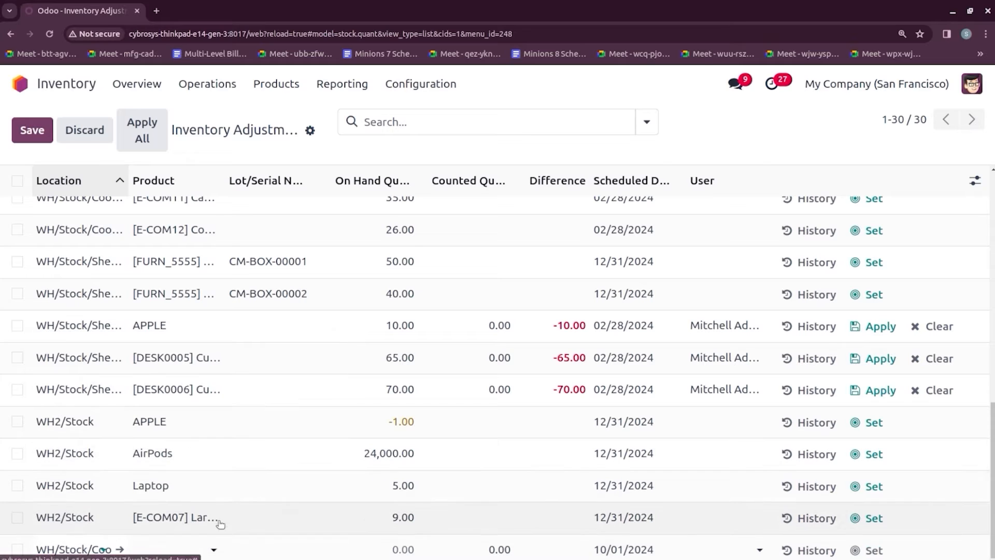
click(177, 548)
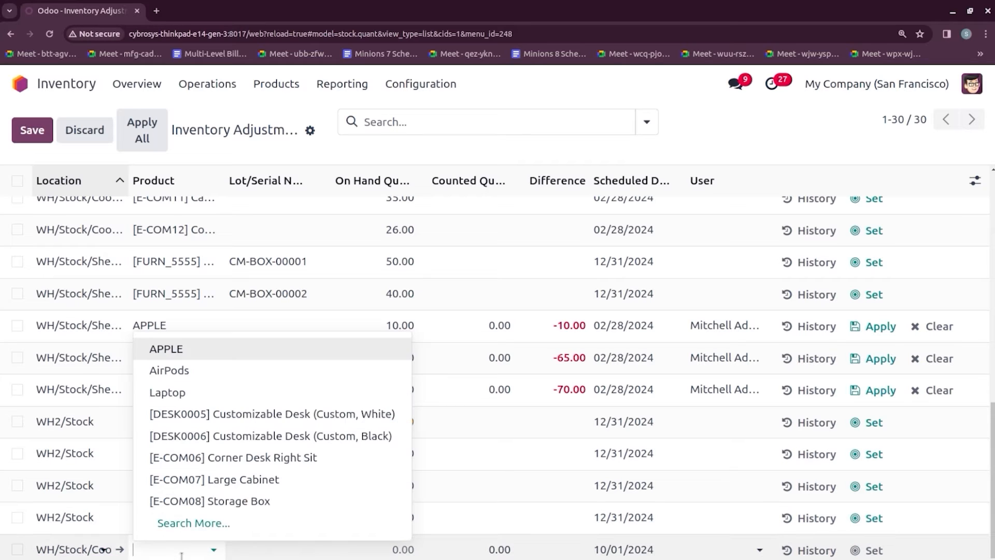
click(199, 357)
click(509, 550)
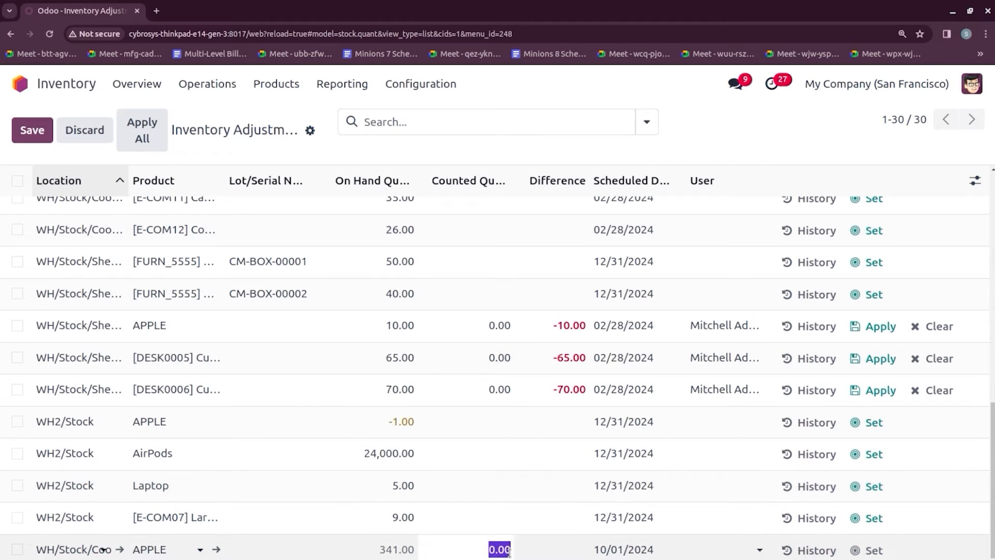
text(500)
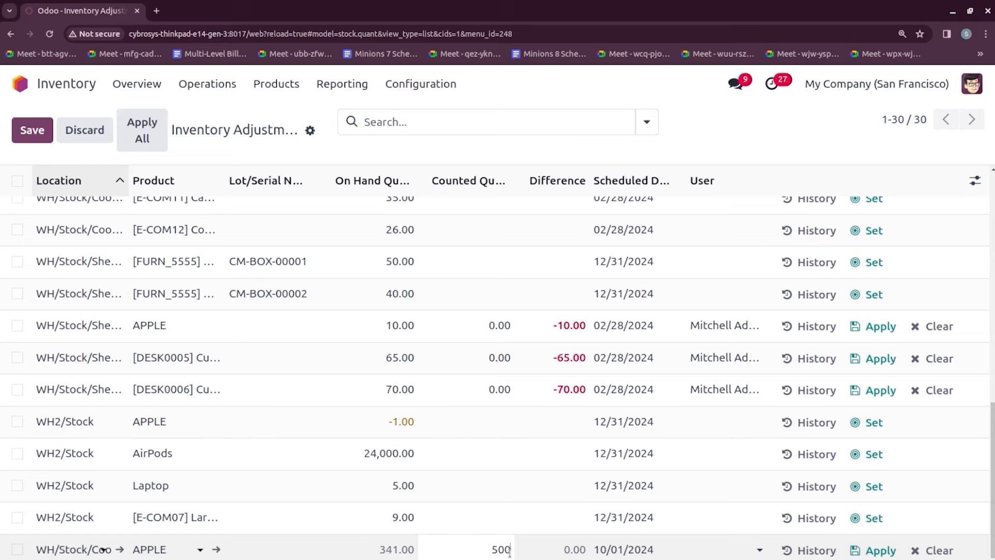
click(877, 553)
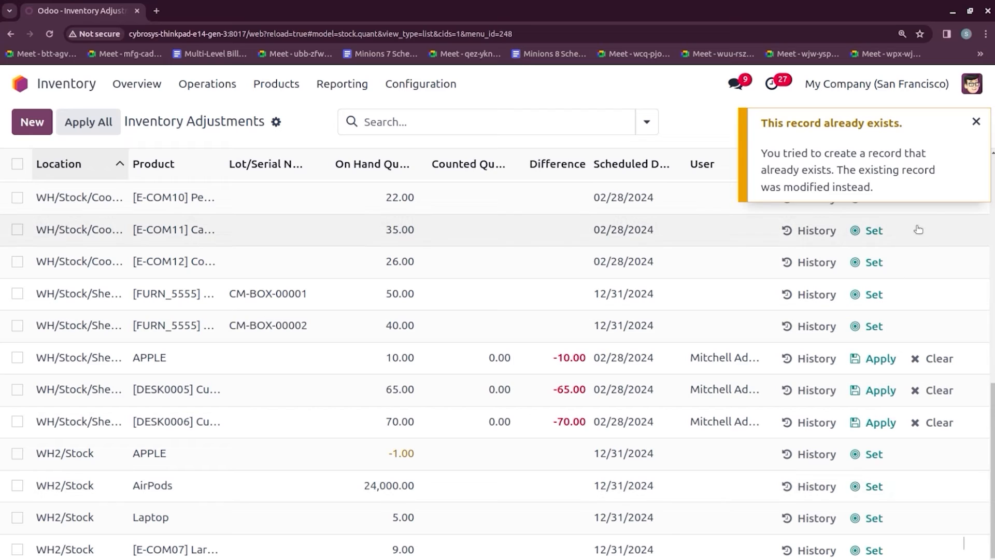
click(973, 123)
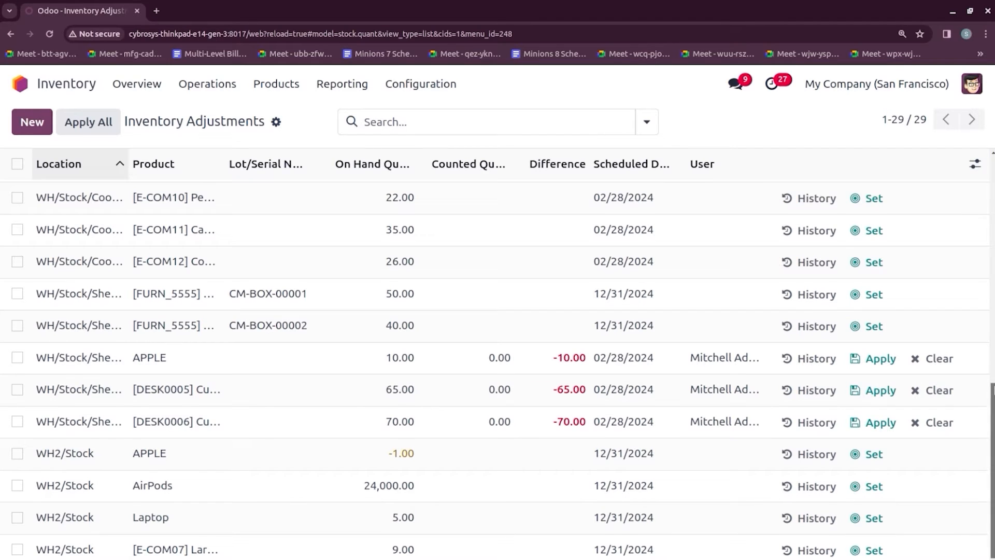
drag(993, 390, 986, 117)
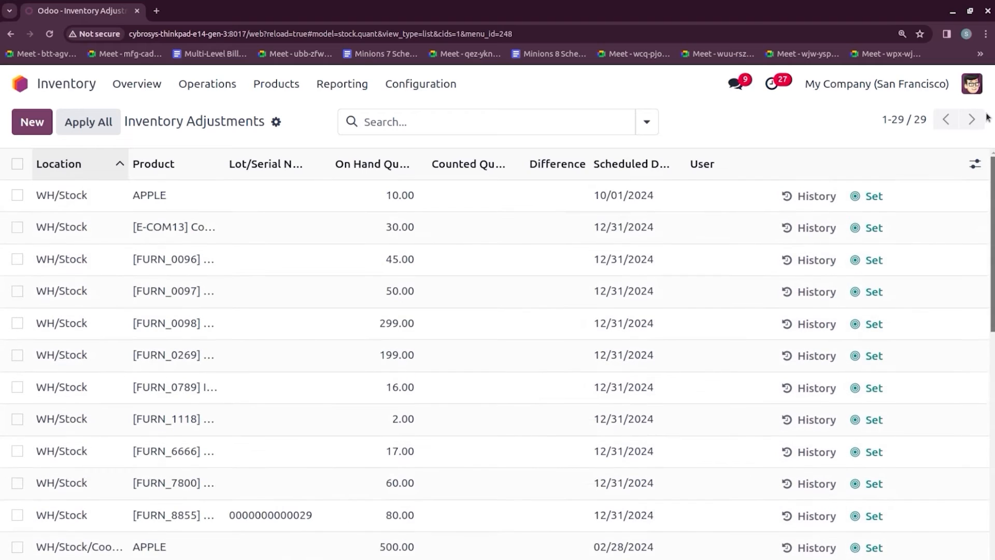
scroll(569, 294, down, 5)
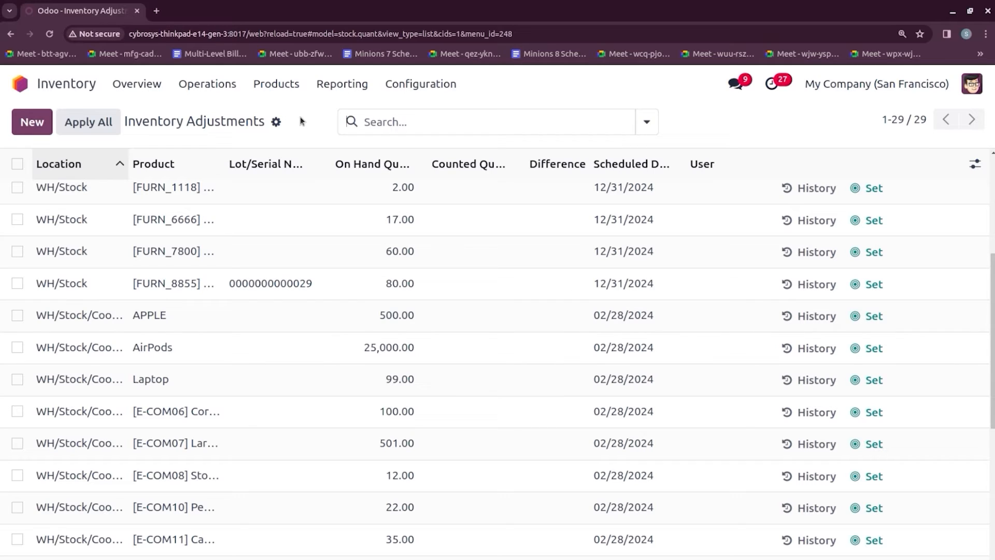
- Create and validate a scrap order for 1 APPLE from source location WH/Stock/Cooler, and view its product moves
click(228, 88)
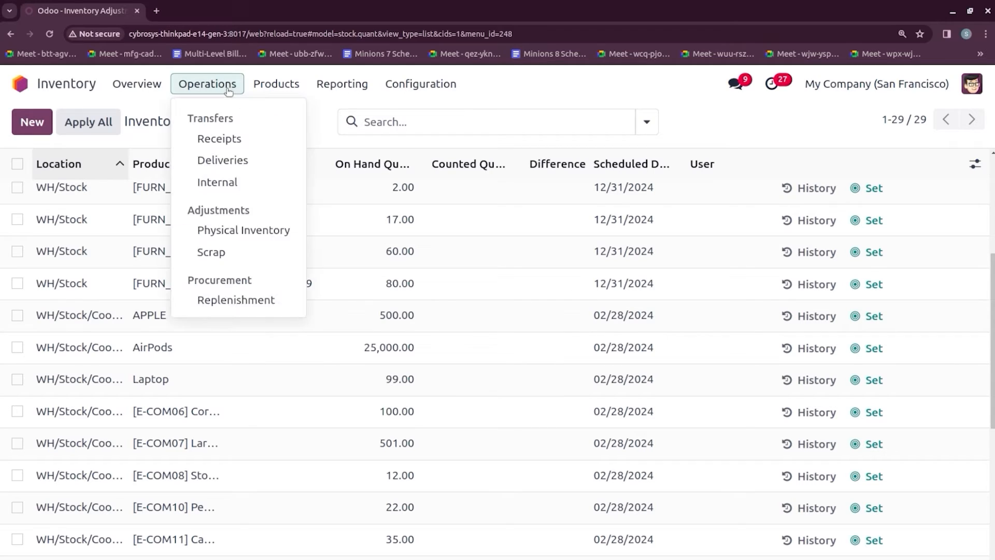
click(242, 256)
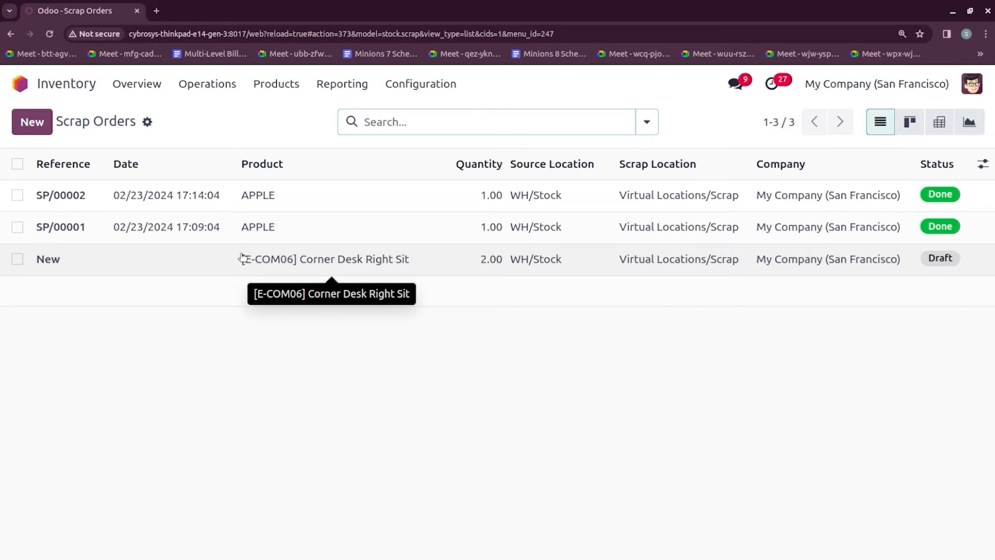
click(29, 122)
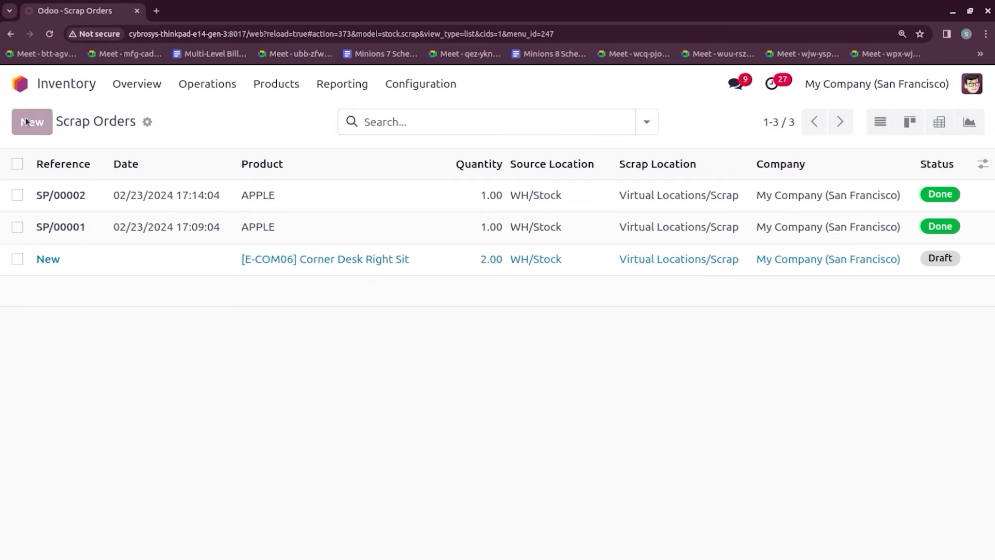
click(157, 267)
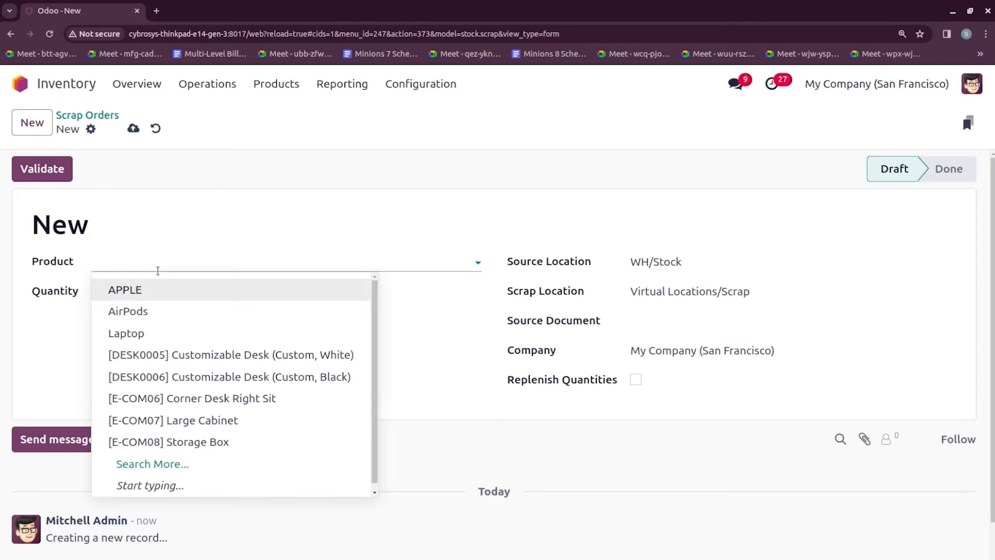
click(158, 290)
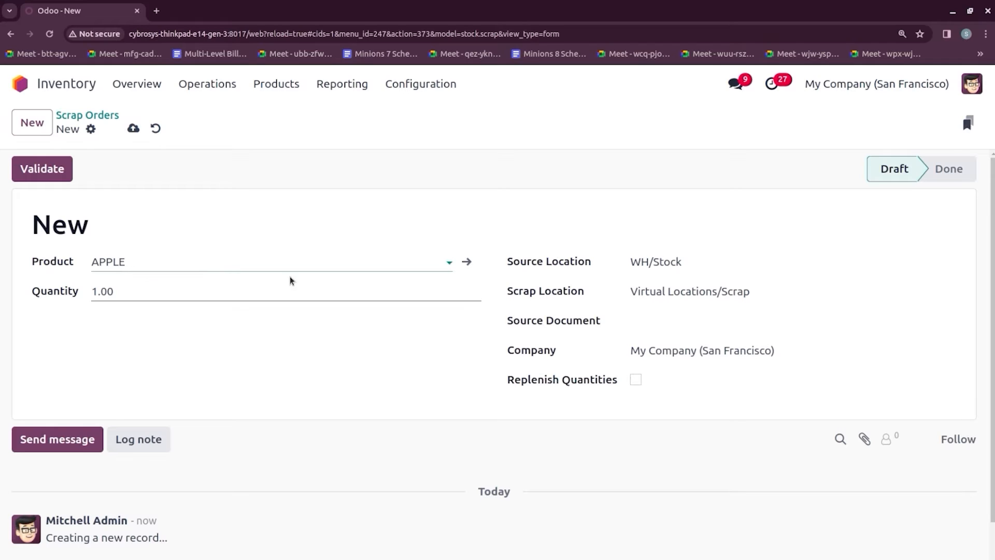
click(688, 256)
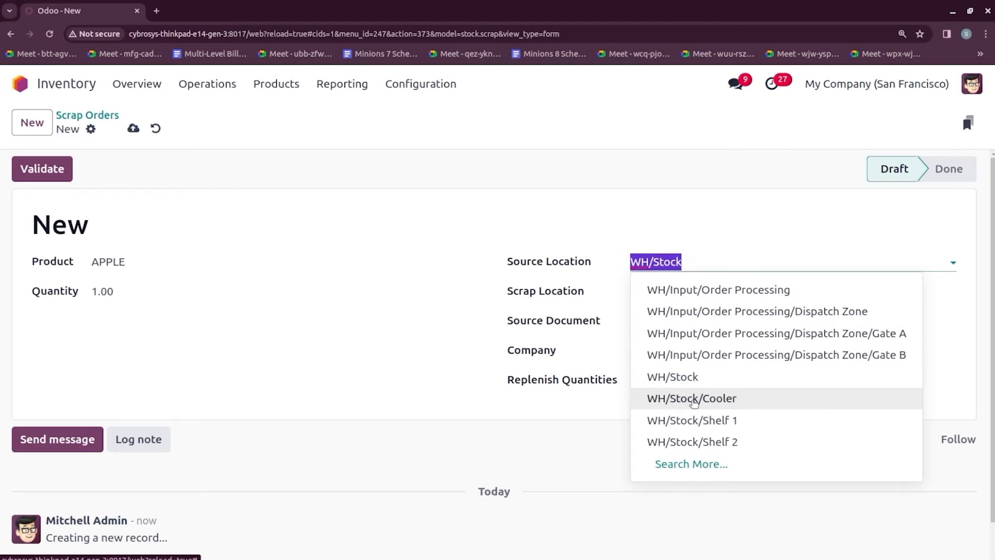
click(693, 398)
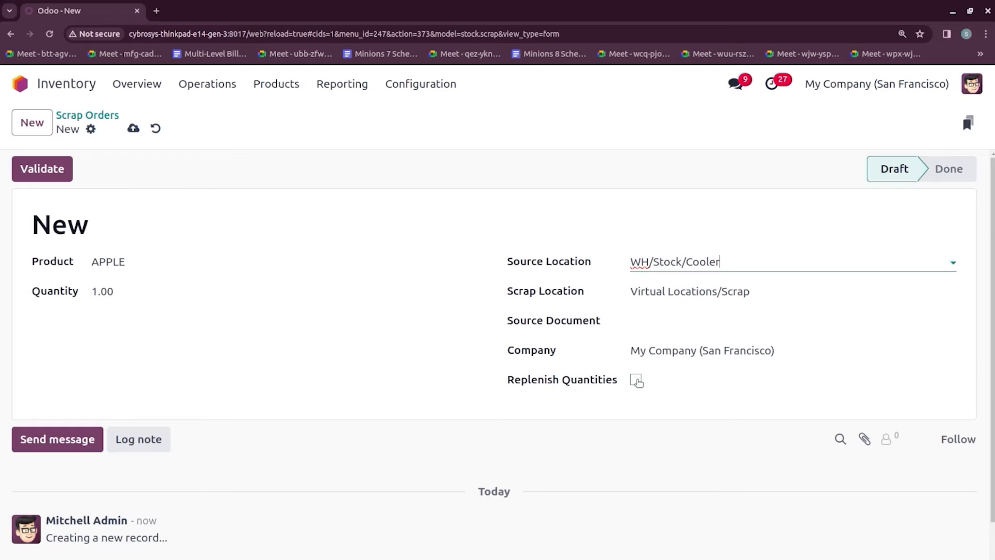
click(45, 170)
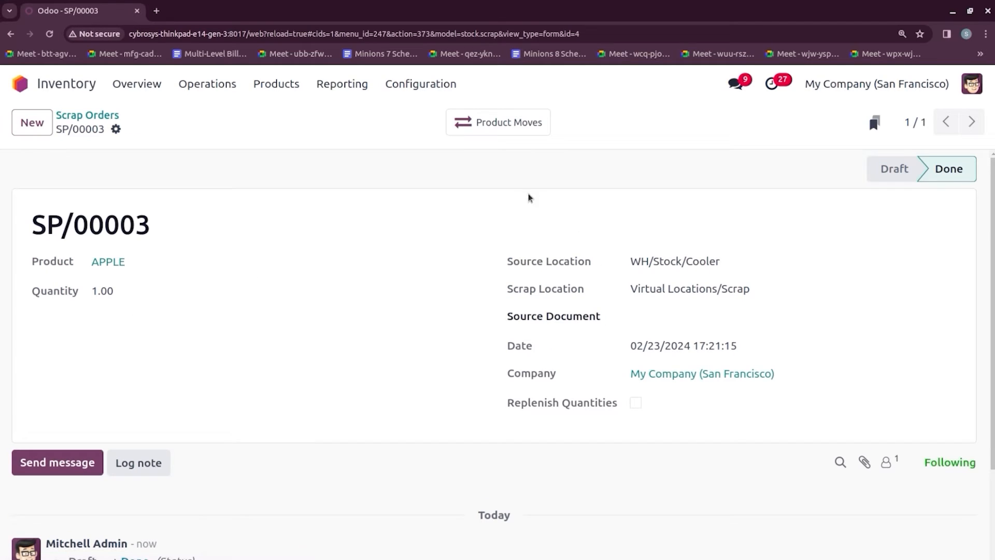
click(502, 130)
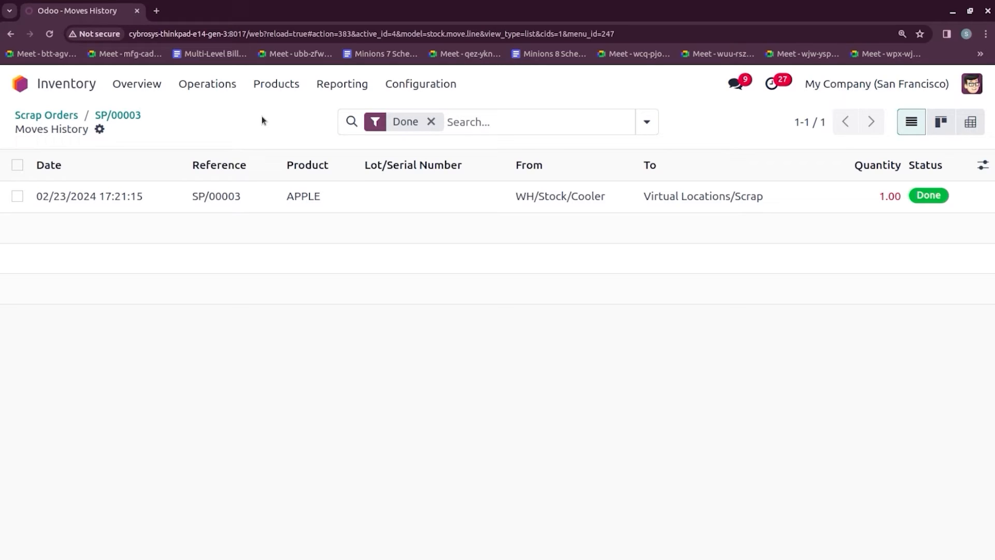
- Open the replenishment list and add a line for product APPLE at location WH/Stock
click(236, 89)
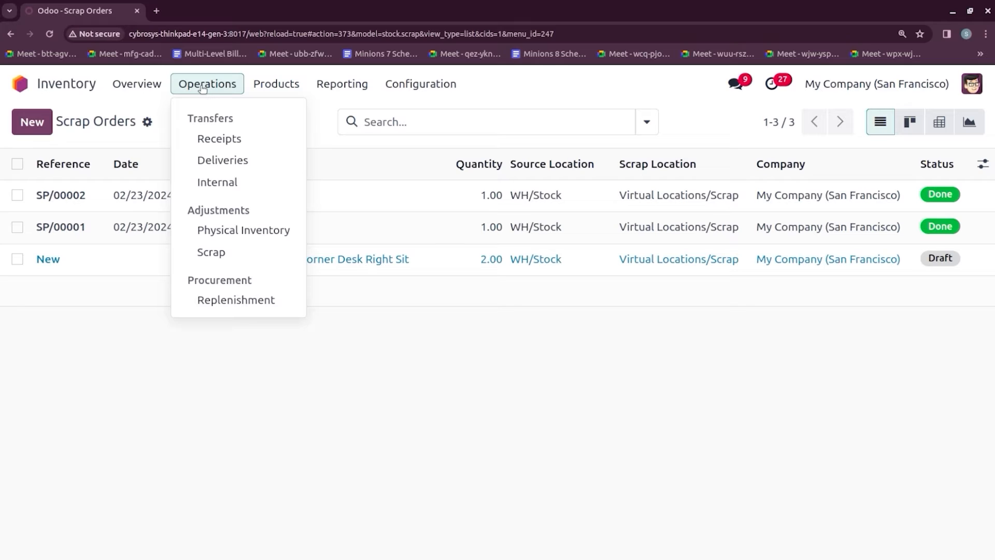
click(239, 301)
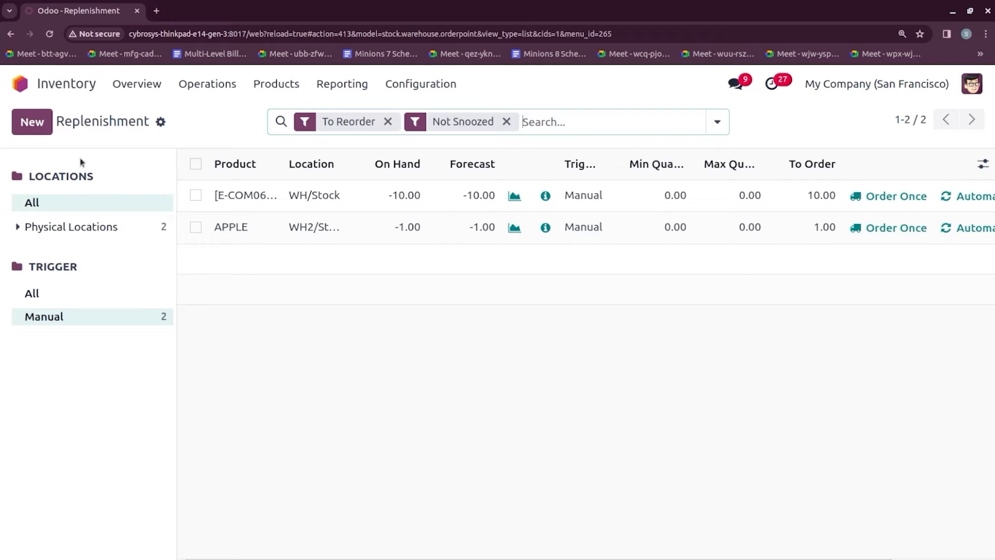
click(38, 125)
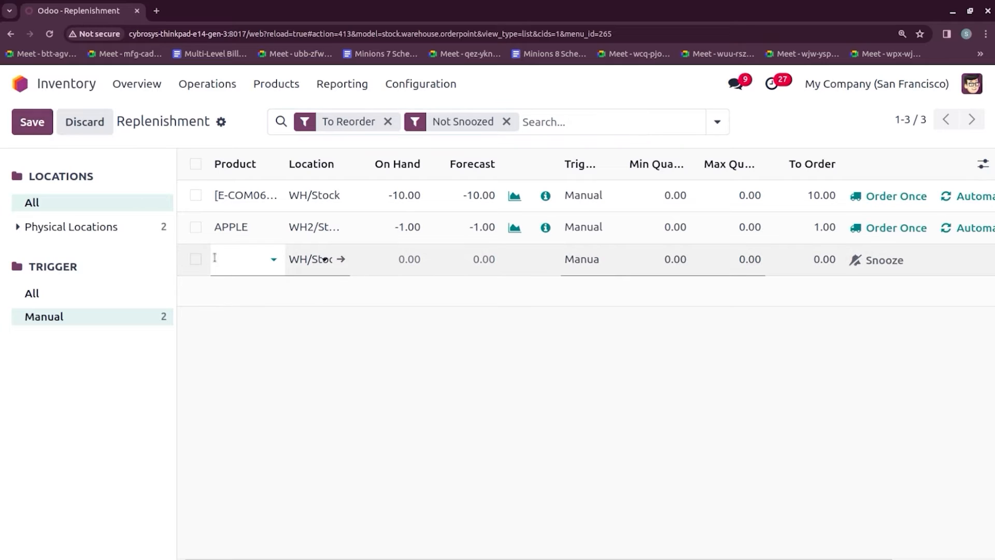
click(214, 257)
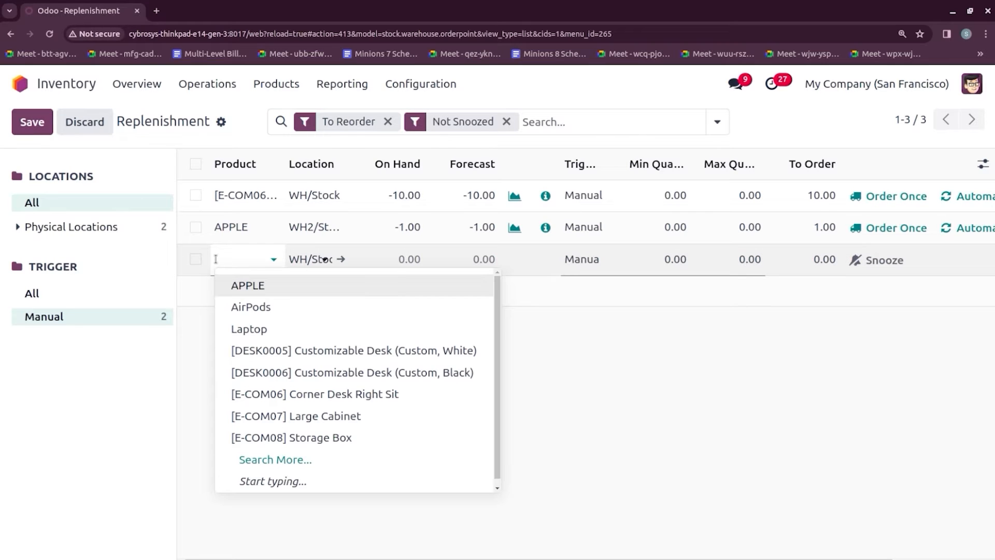
click(240, 287)
click(314, 370)
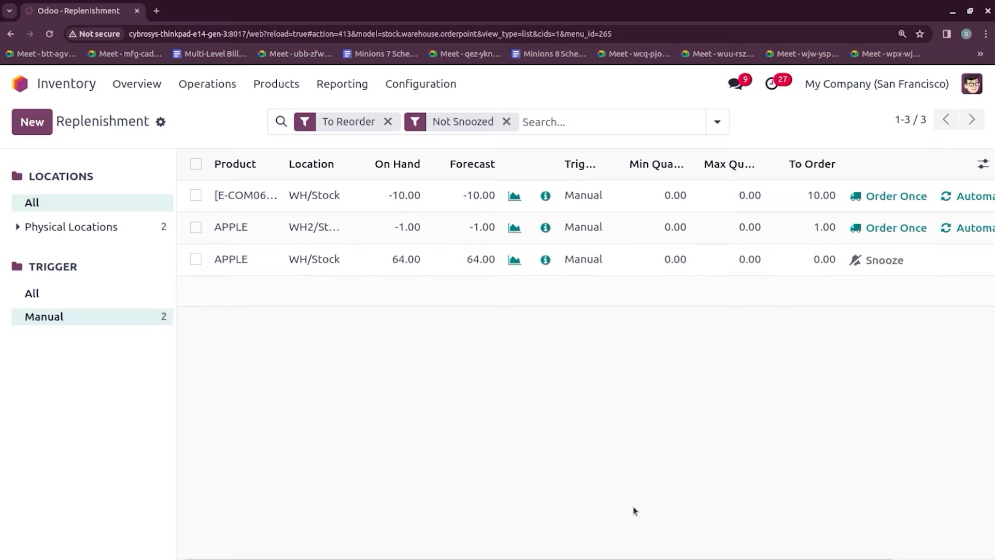
- Switch the trigger of the APPLE line in WH/Stock to Auto and return it to Manual
scroll(539, 453, right, 3)
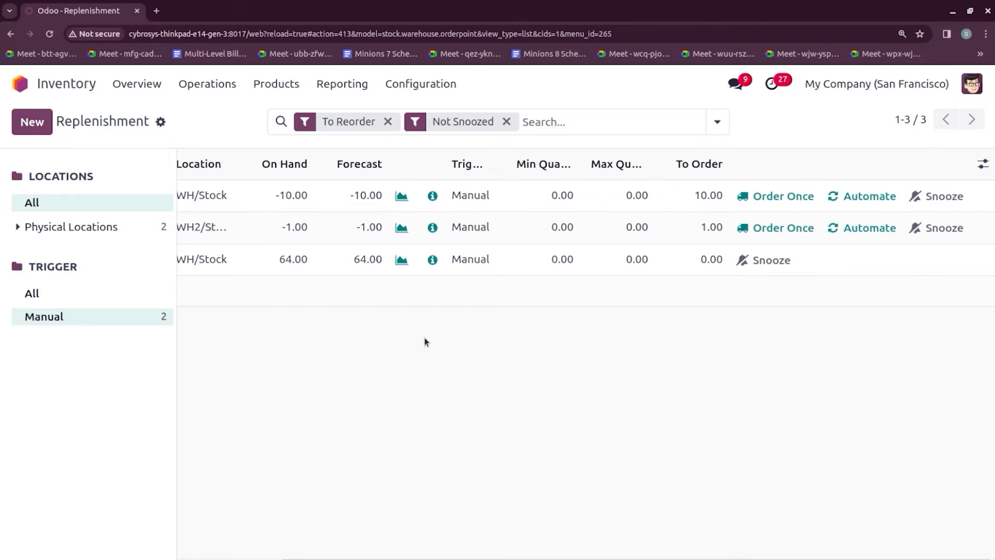
click(460, 262)
click(460, 263)
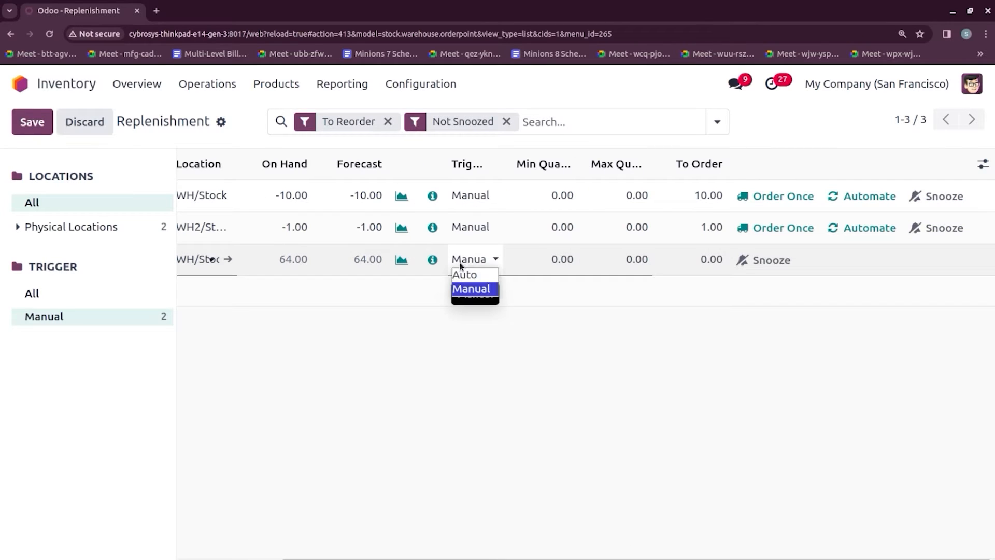
click(466, 274)
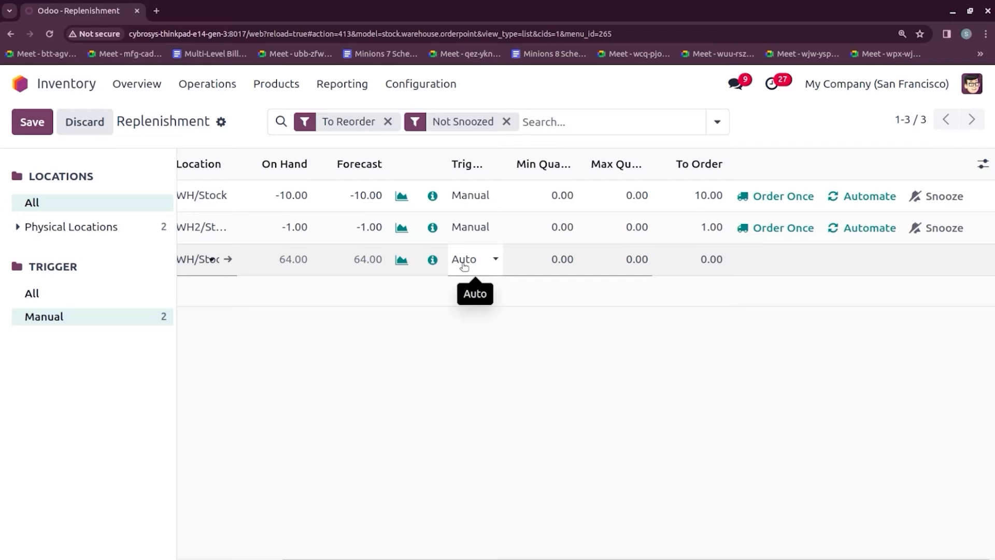
click(464, 266)
click(478, 288)
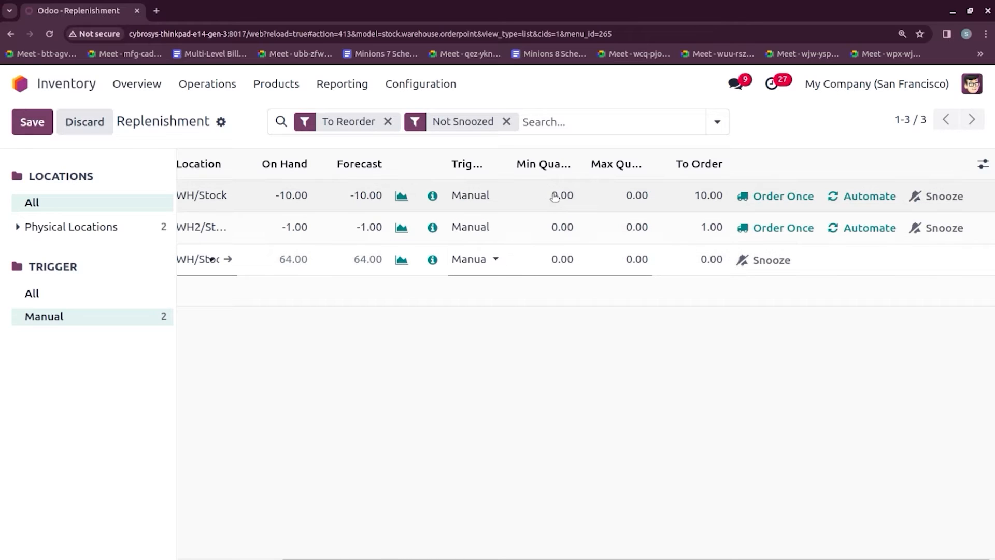
- Set the APPLE replenishment line in WH/Stock to a minimum quantity of 100 and a maximum quantity of 200
click(563, 259)
text(100)
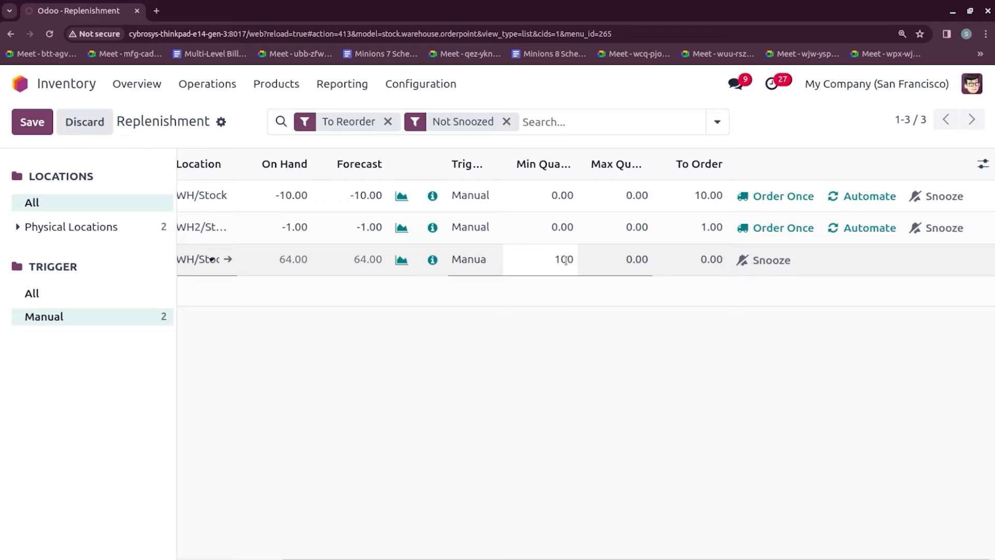
click(604, 362)
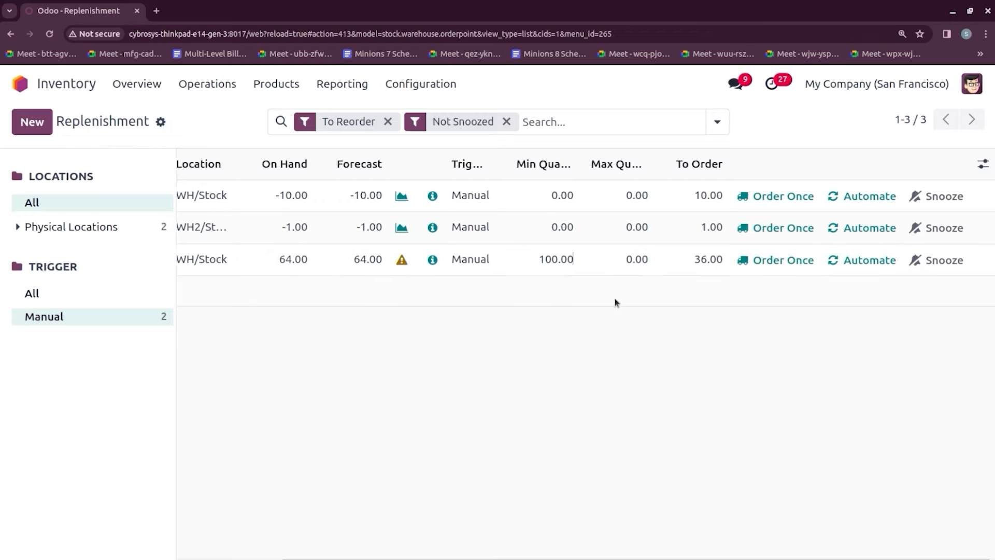
click(623, 262)
text(2)
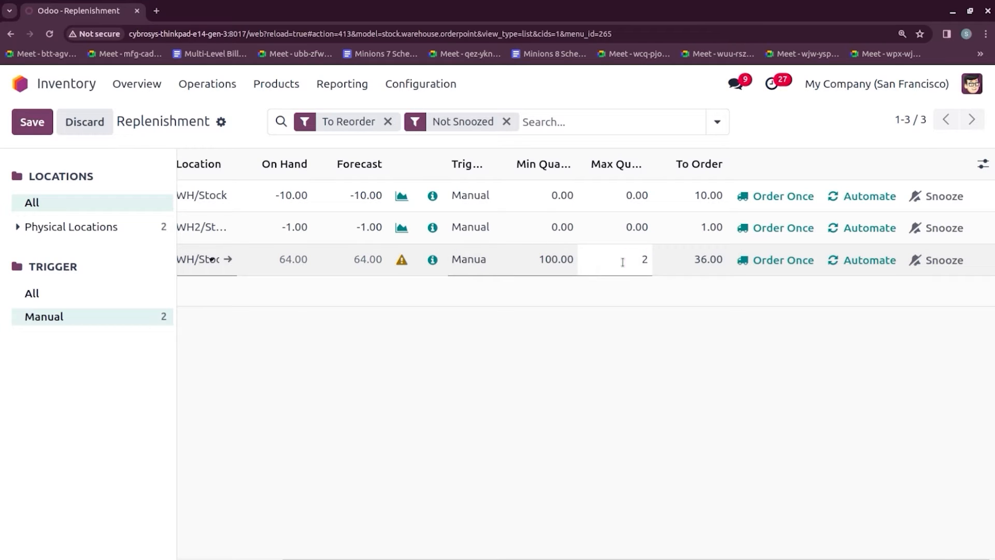
text(00)
click(679, 378)
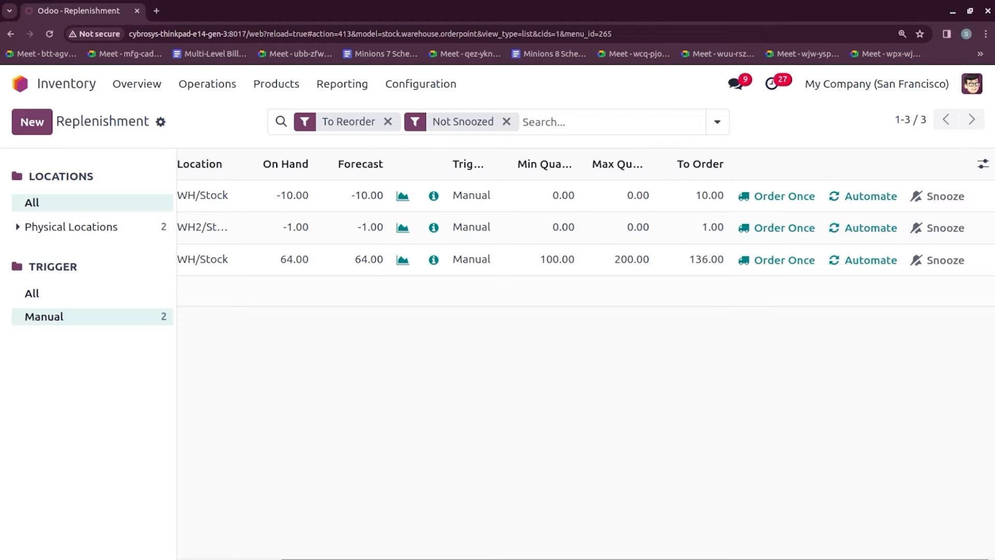
- Order the APPLE replenishment for WH/Stock once and open the generated request for quotation
drag(713, 559, 714, 558)
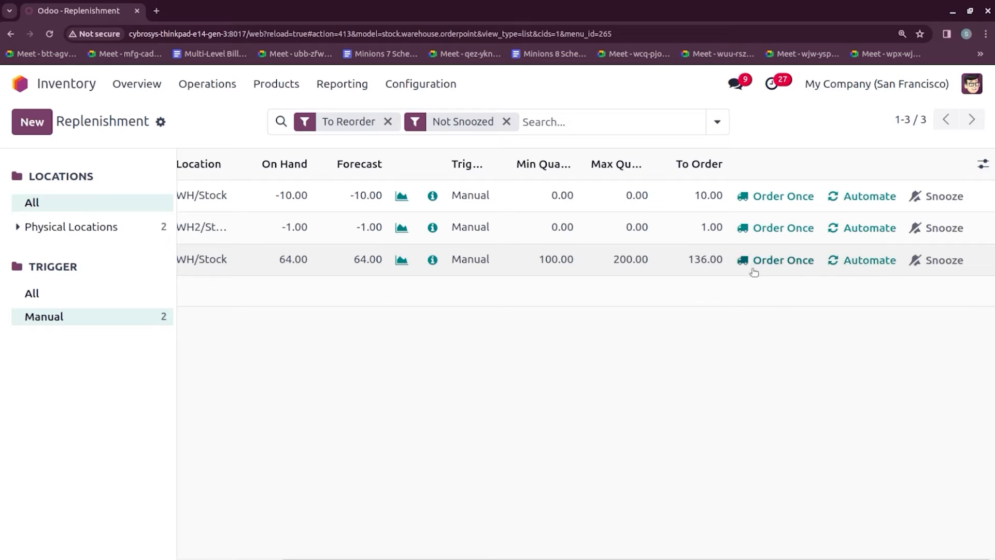
click(769, 261)
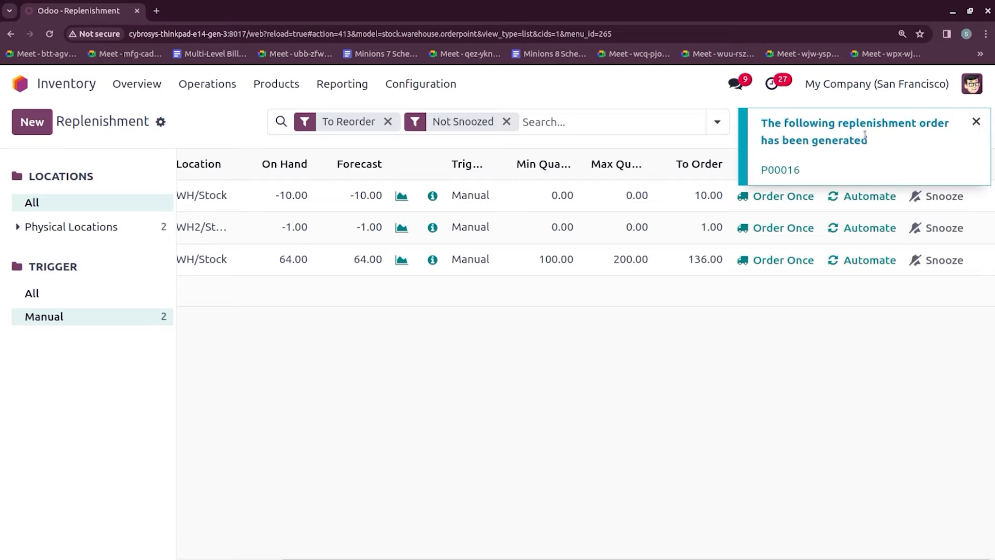
click(787, 172)
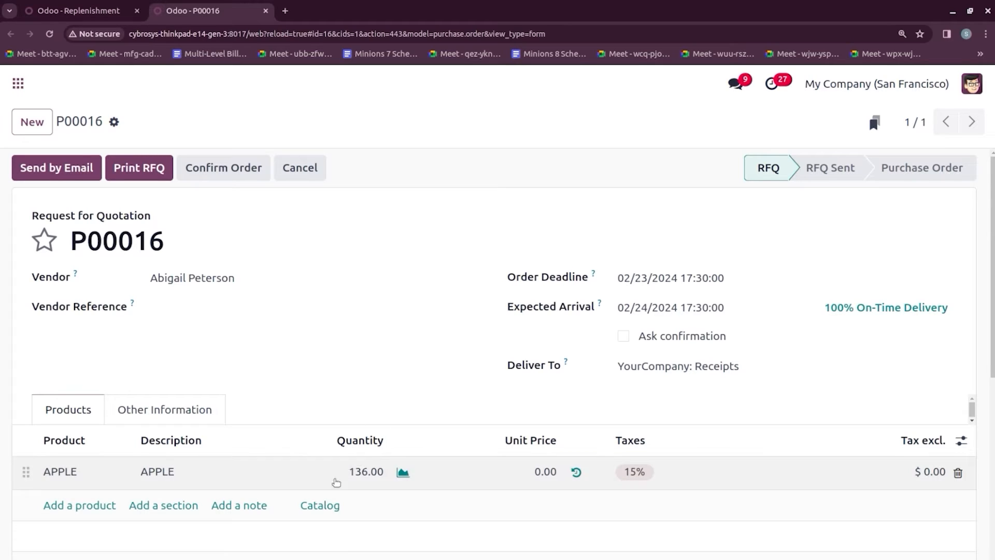
- Confirm the purchase order for APPLE and validate the receipt of its products
click(222, 173)
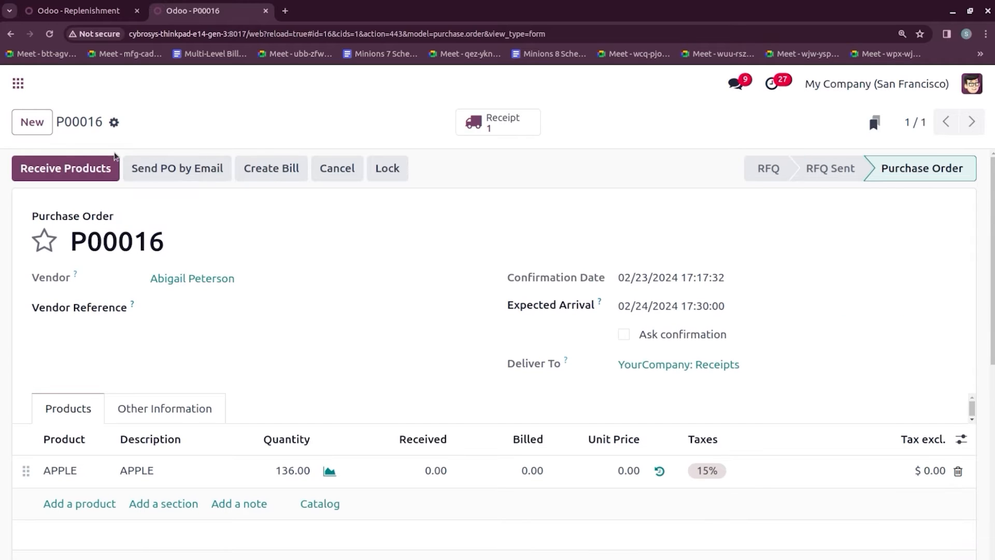
click(104, 168)
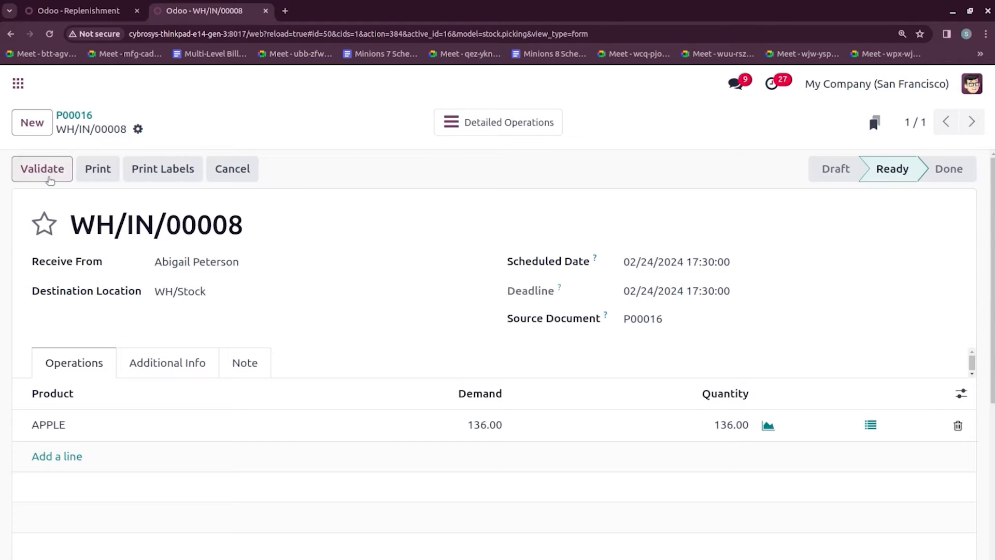
click(42, 168)
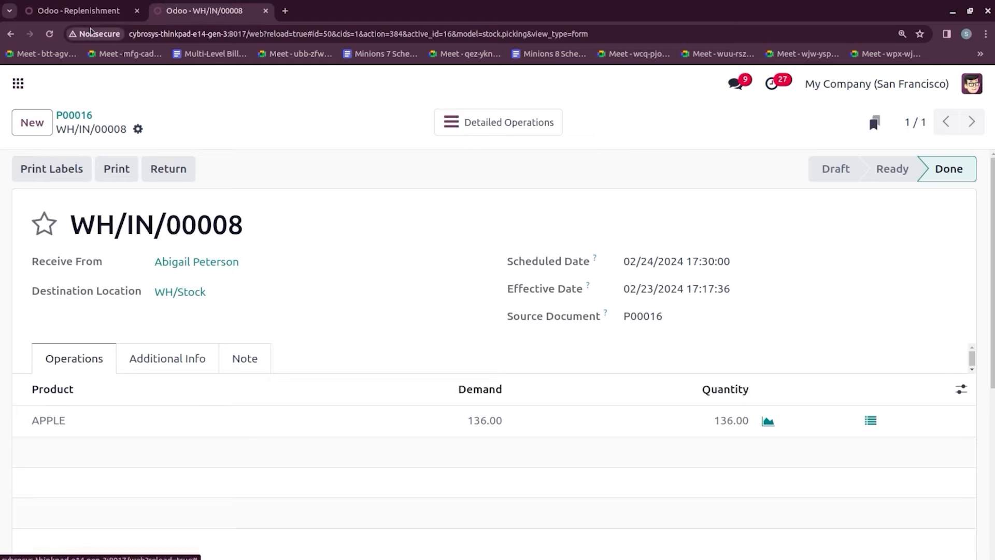
- Return to the replenishment list, try the Custom snooze option for the APPLE line in WH/Stock, and discard it
click(104, 14)
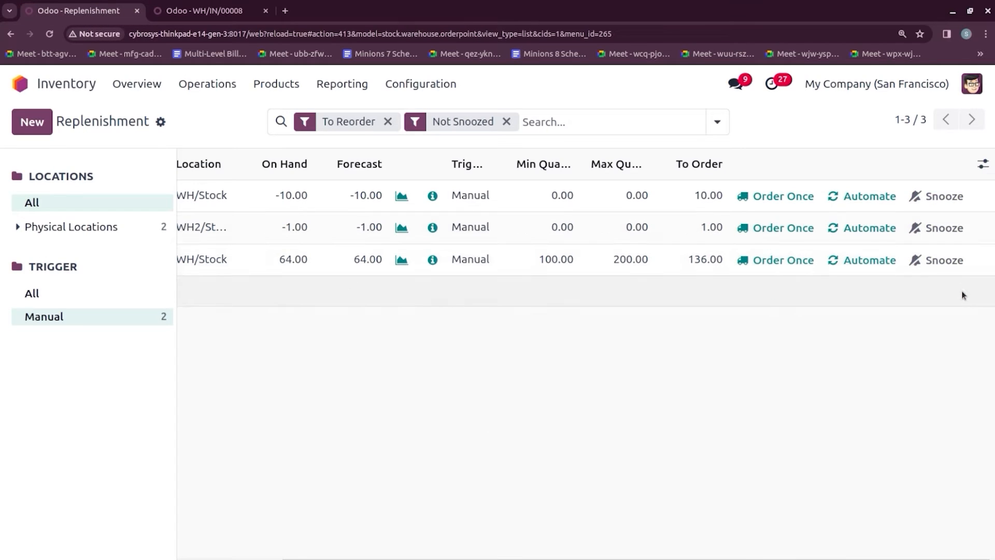
click(949, 264)
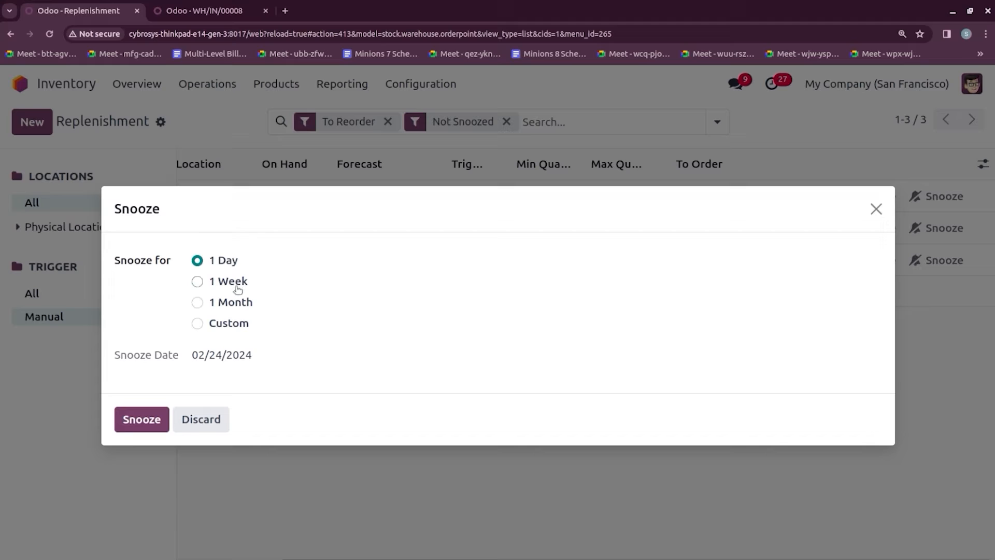
click(198, 324)
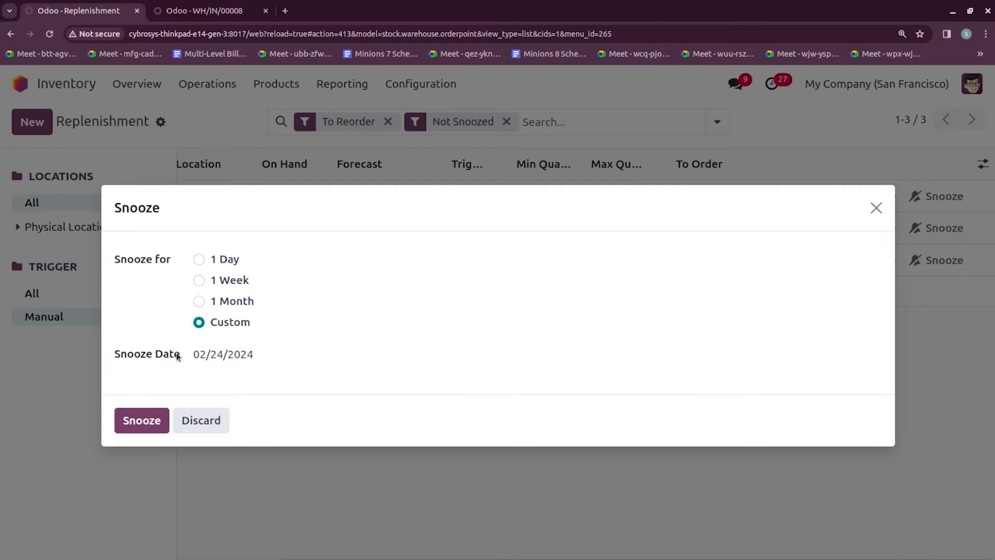
click(194, 420)
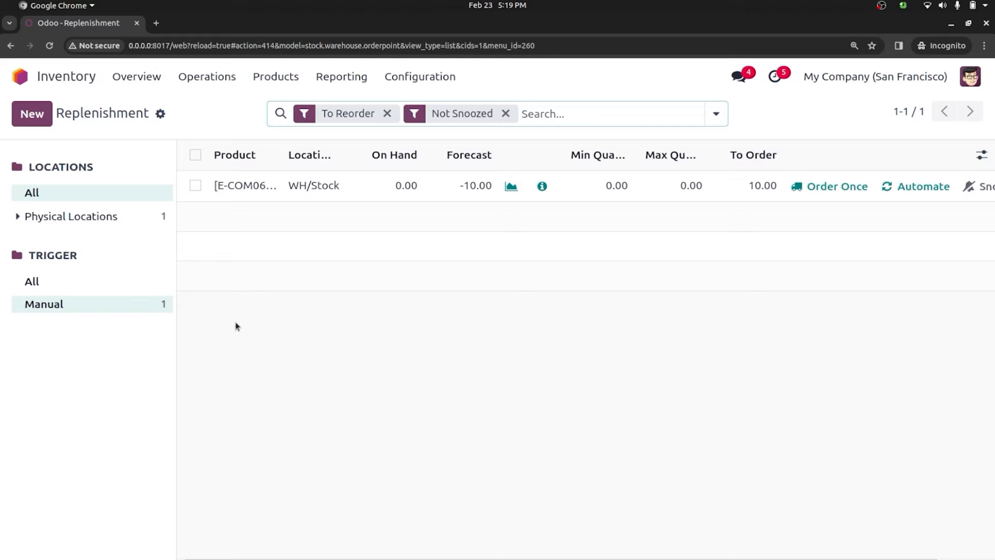
- Open the inventory settings and examine the available Picking Policy options
click(432, 79)
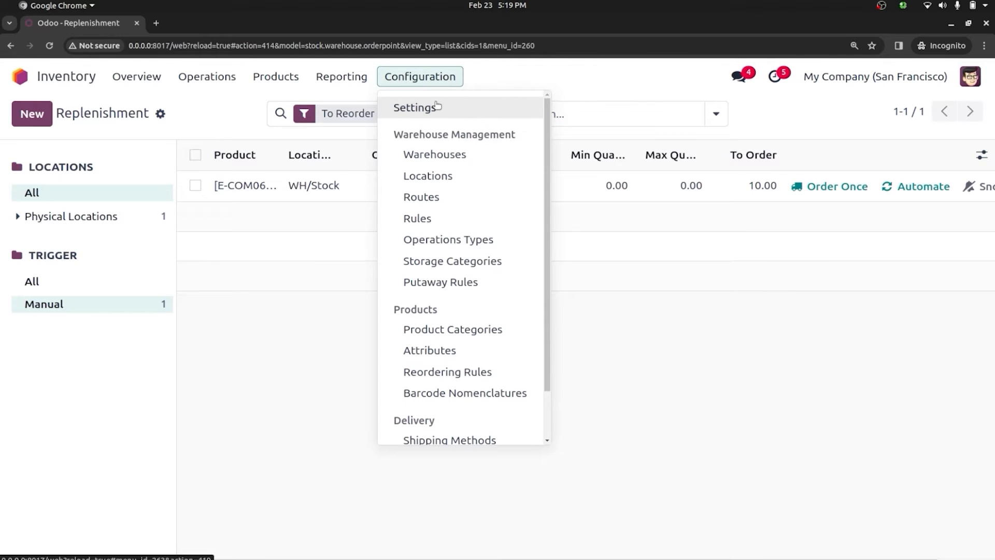
click(434, 106)
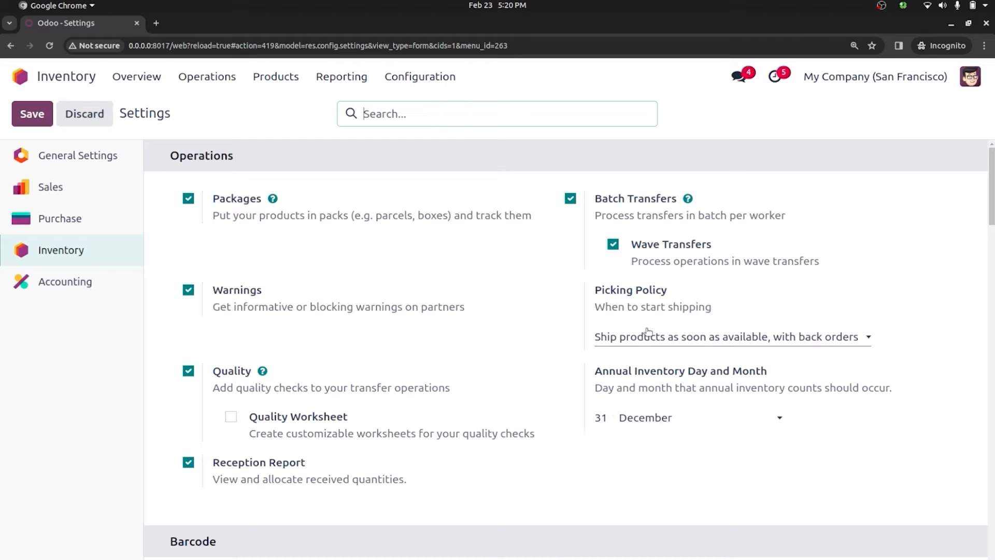
click(629, 338)
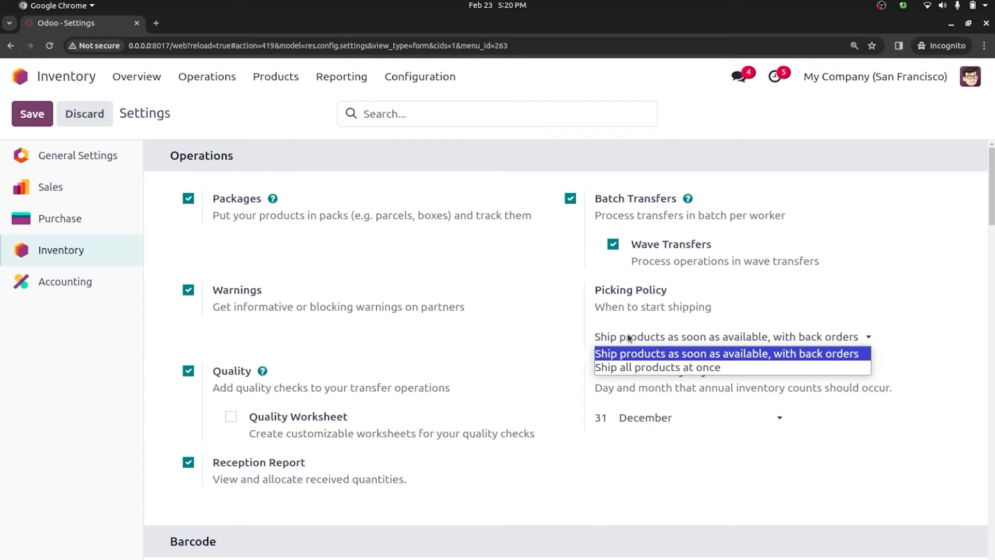
click(541, 317)
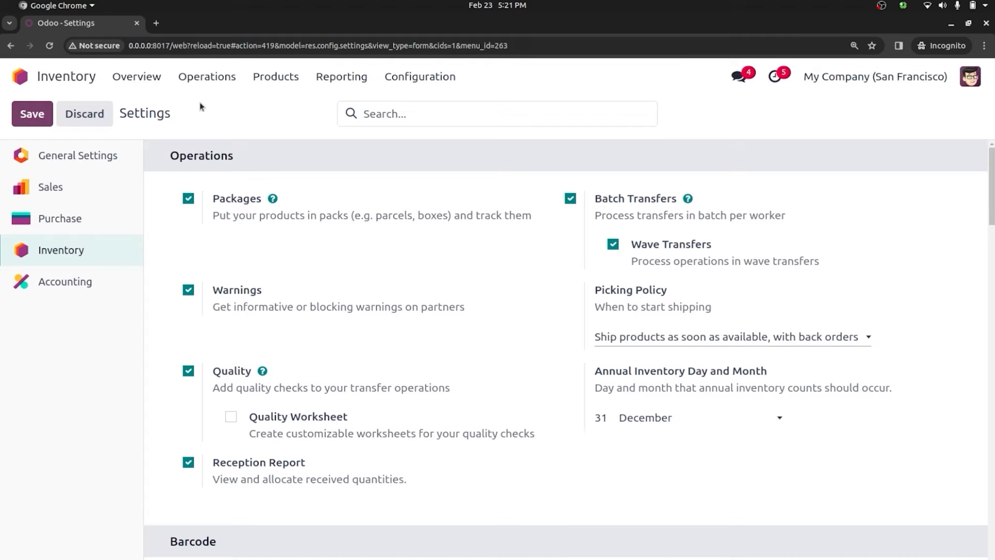
- Create a new delivery order with Azure Interior as the delivery address
click(200, 74)
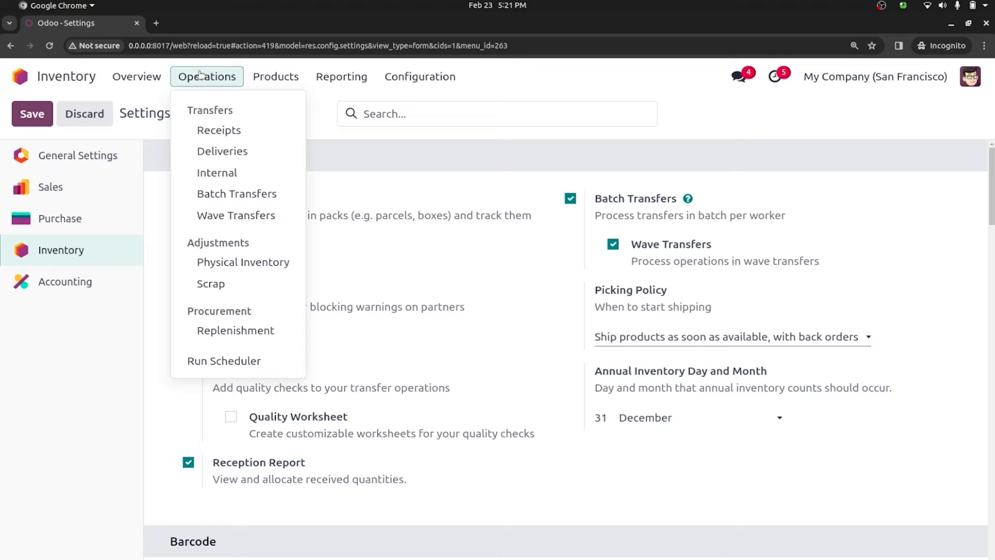
click(223, 160)
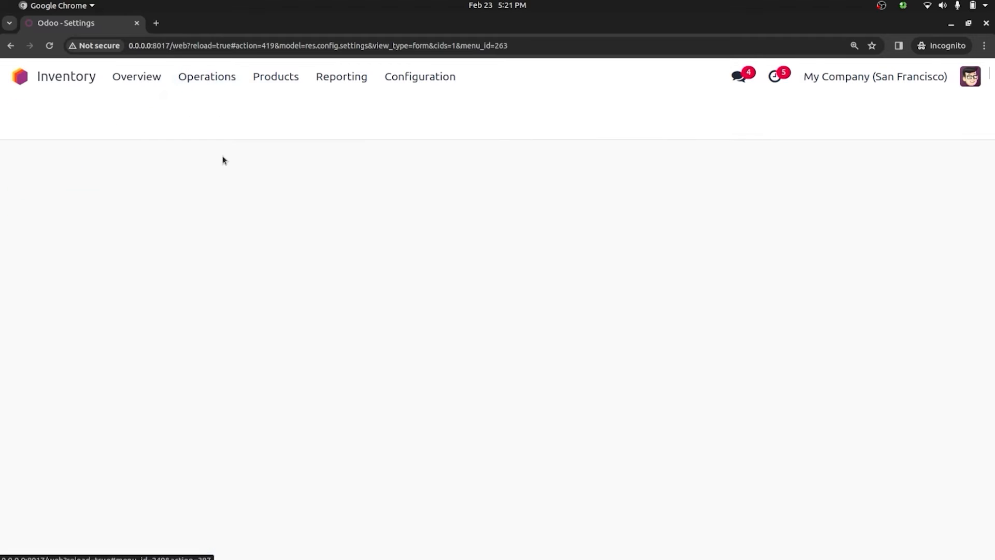
click(40, 124)
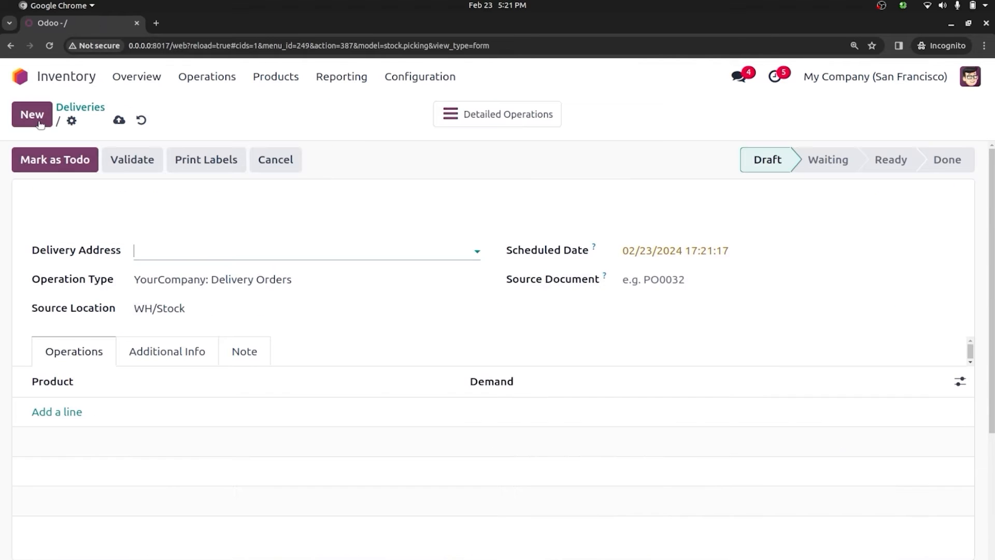
click(168, 244)
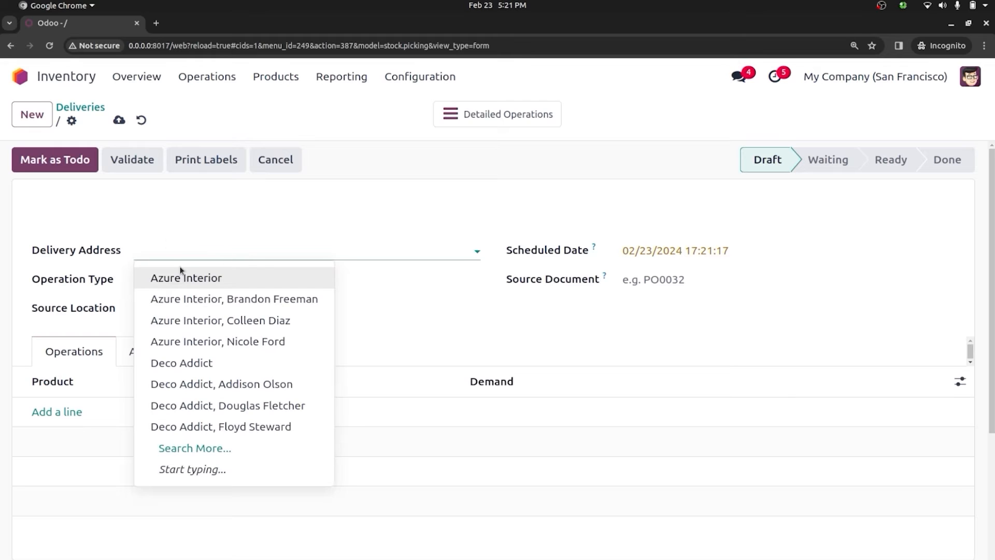
click(179, 275)
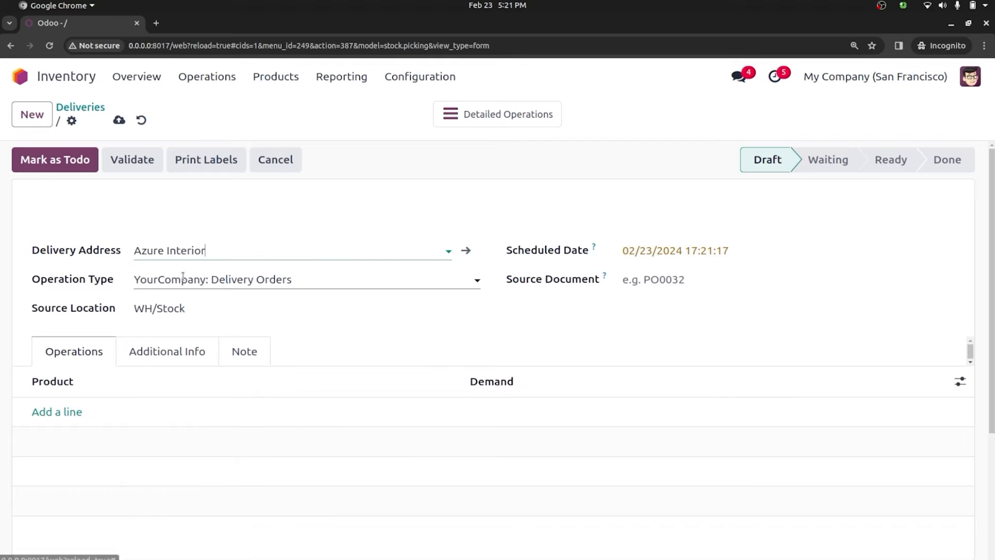
- Add [DESK0005] Customizable Desk (Custom, White) to the delivery with a demand of 10
click(47, 411)
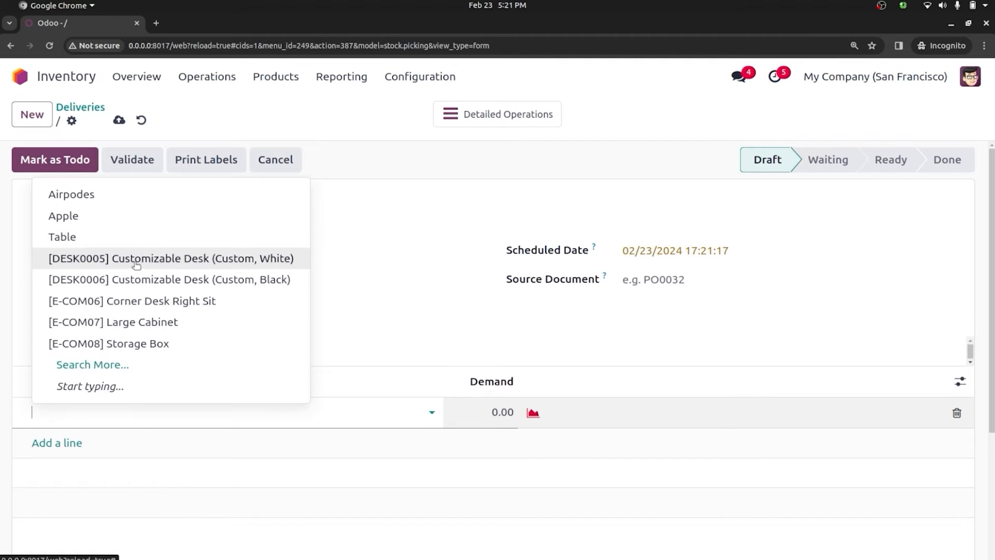
click(133, 261)
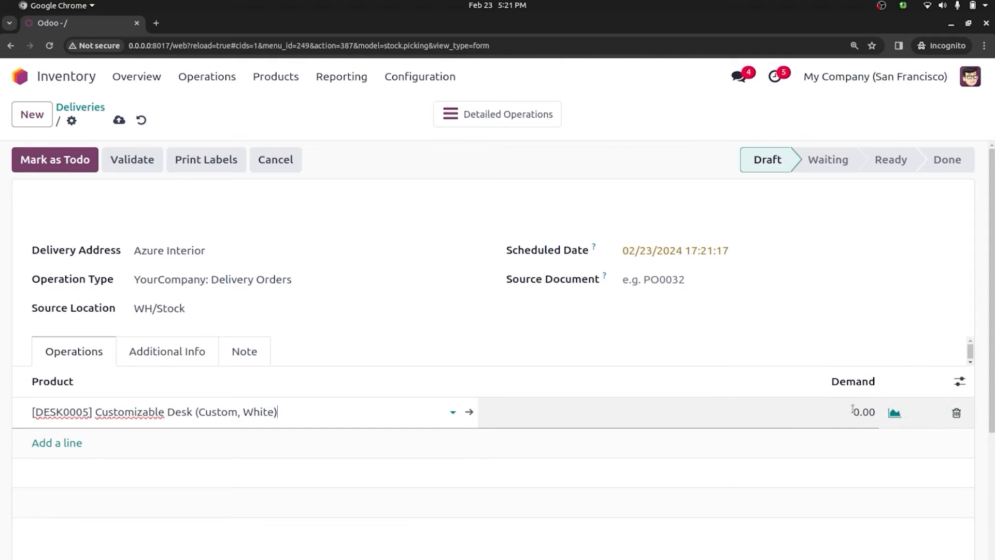
click(855, 411)
text(1)
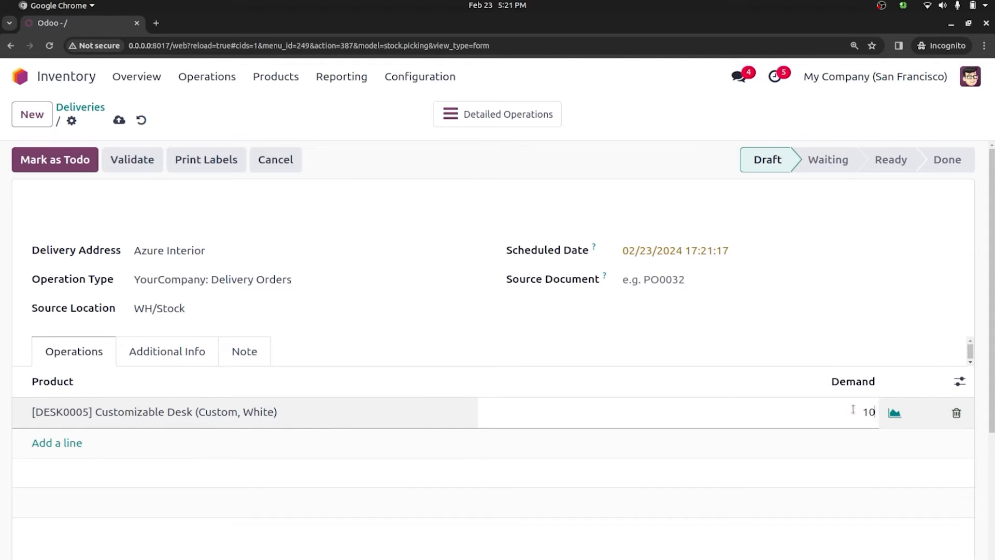
- Add [DESK0006] Customizable Desk (Custom, Black) to the delivery with a demand of 10
text(0)
click(72, 442)
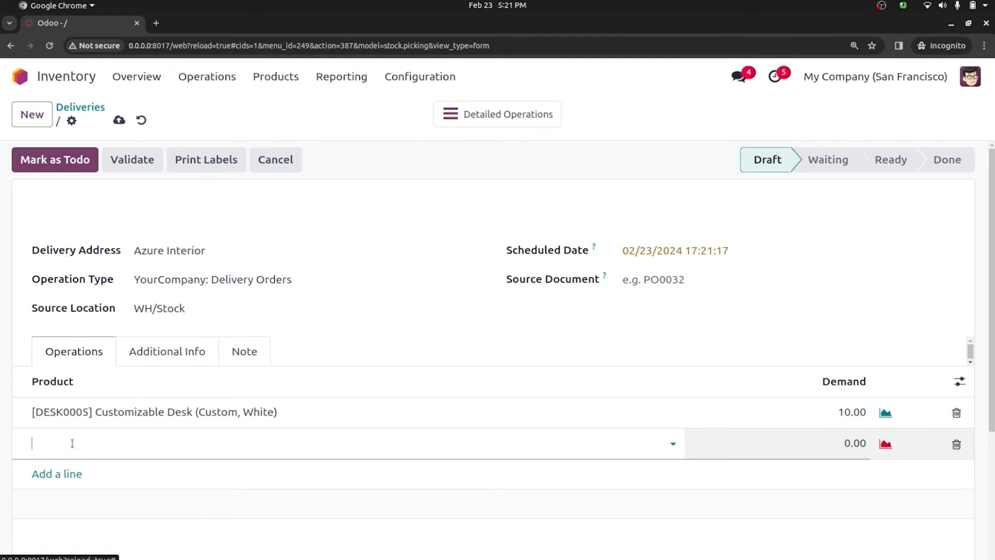
click(72, 443)
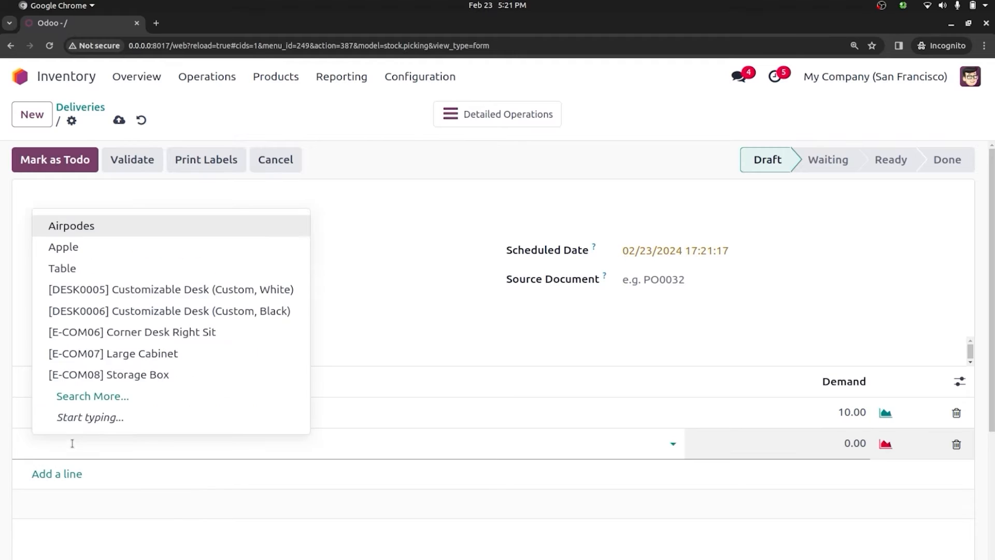
click(178, 311)
click(861, 444)
text(10)
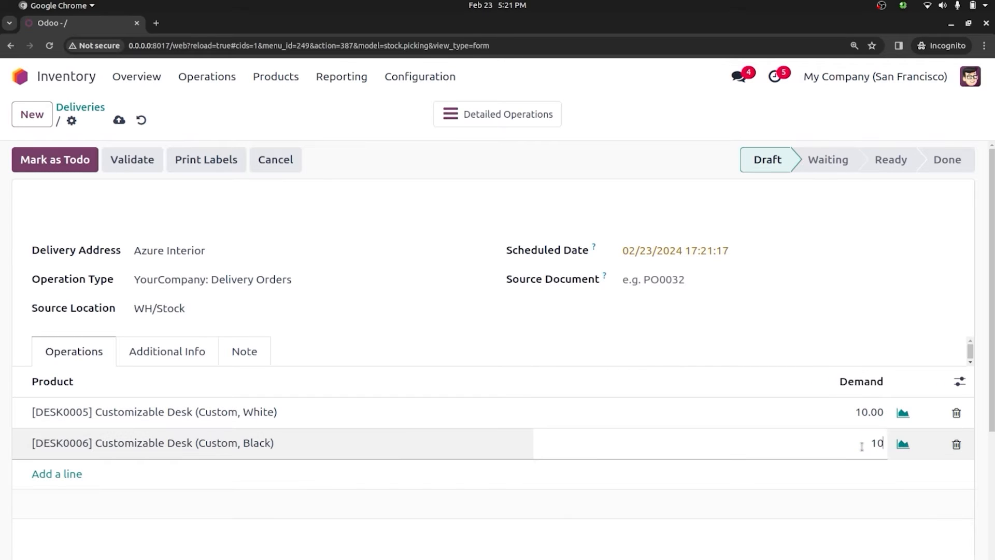
click(724, 362)
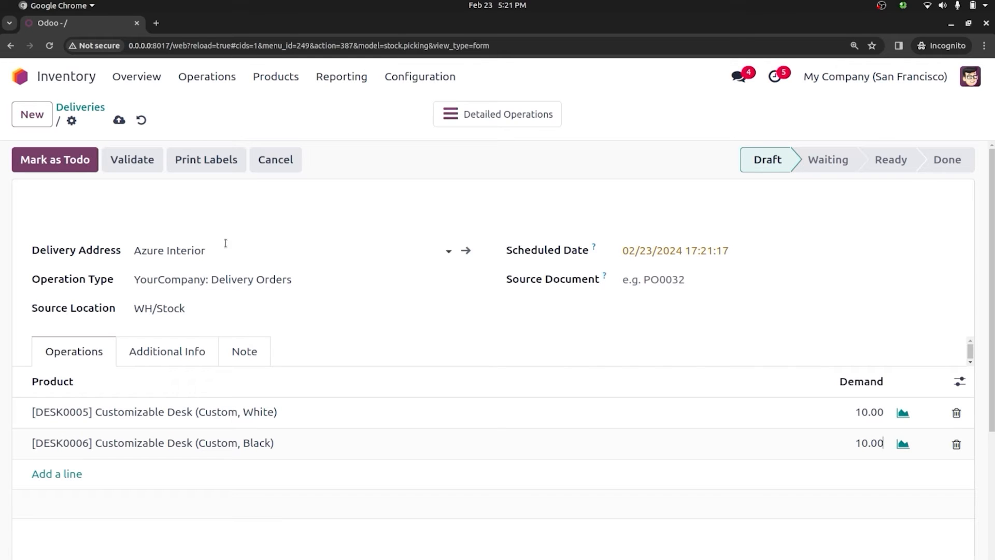
- Process the delivery from to-do through validation, putting both desk lines in a pack before validating it
click(79, 164)
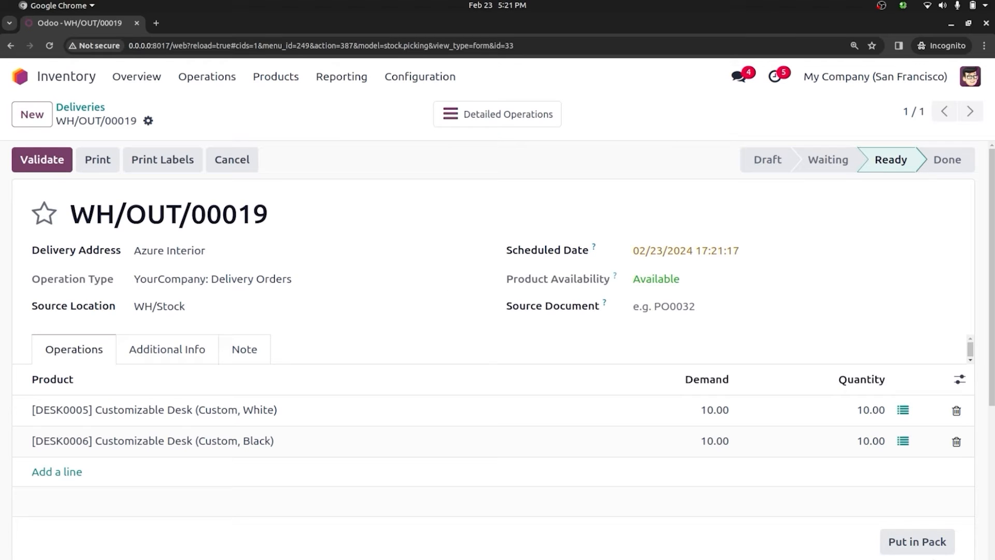
click(917, 541)
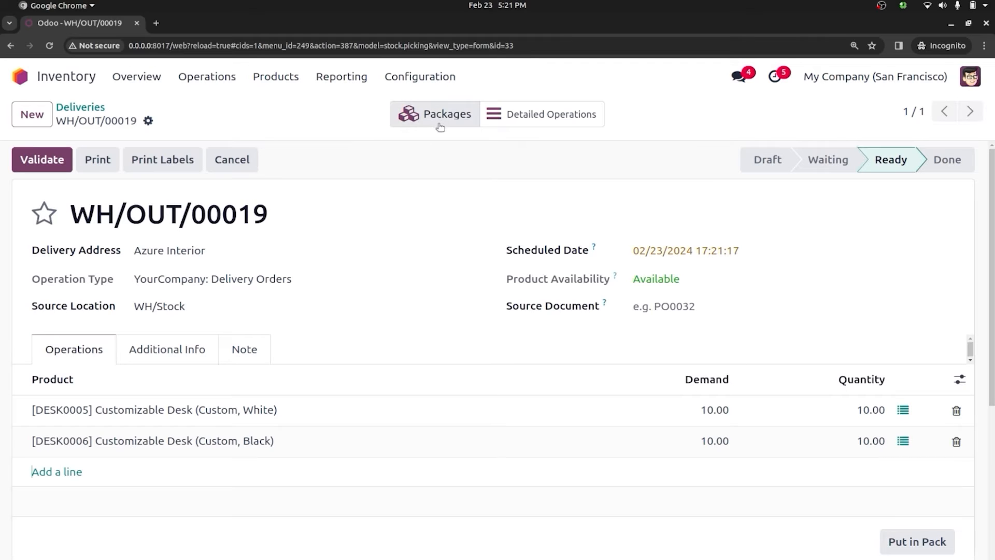
click(56, 160)
click(145, 370)
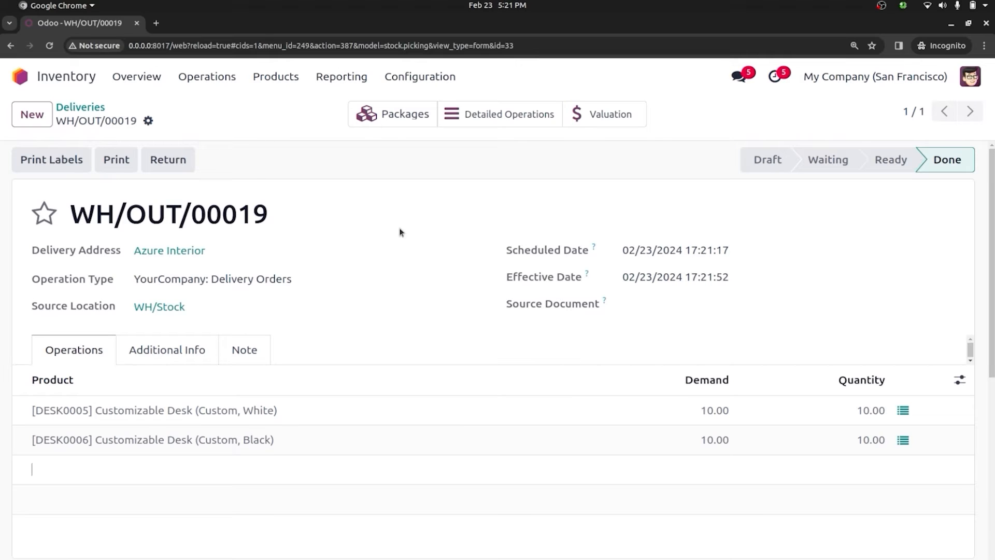
- Open the delivery's package and examine its contents and the available package type choices
click(390, 114)
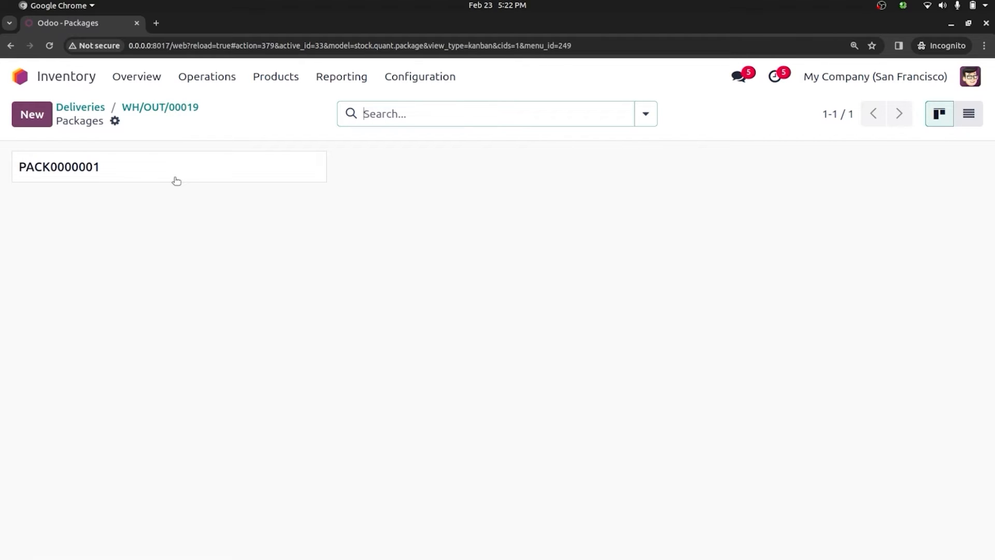
click(176, 180)
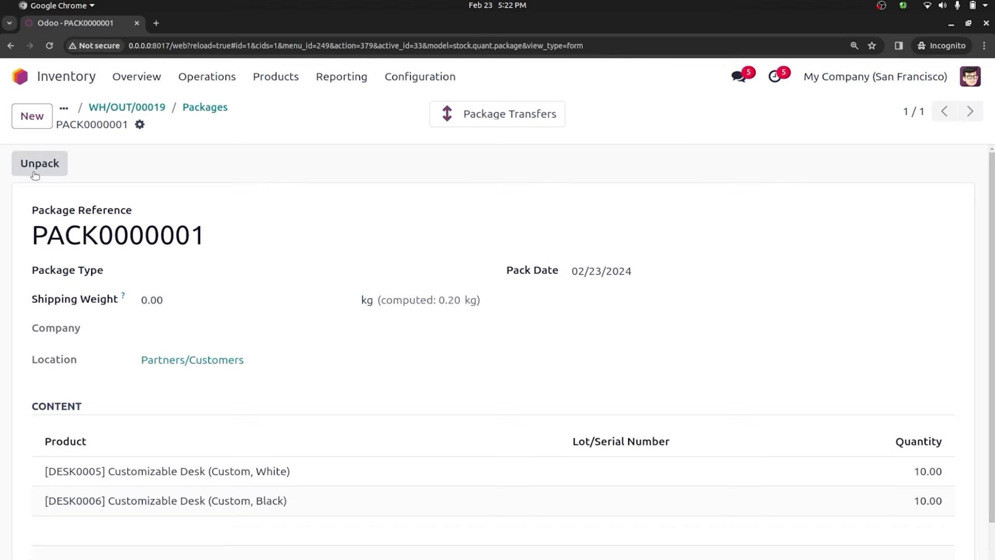
click(178, 275)
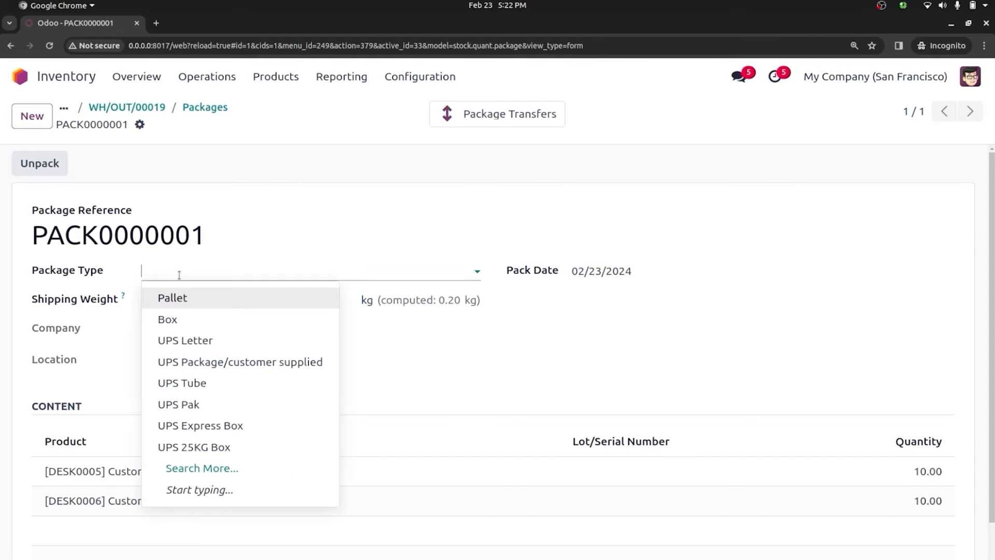
click(123, 348)
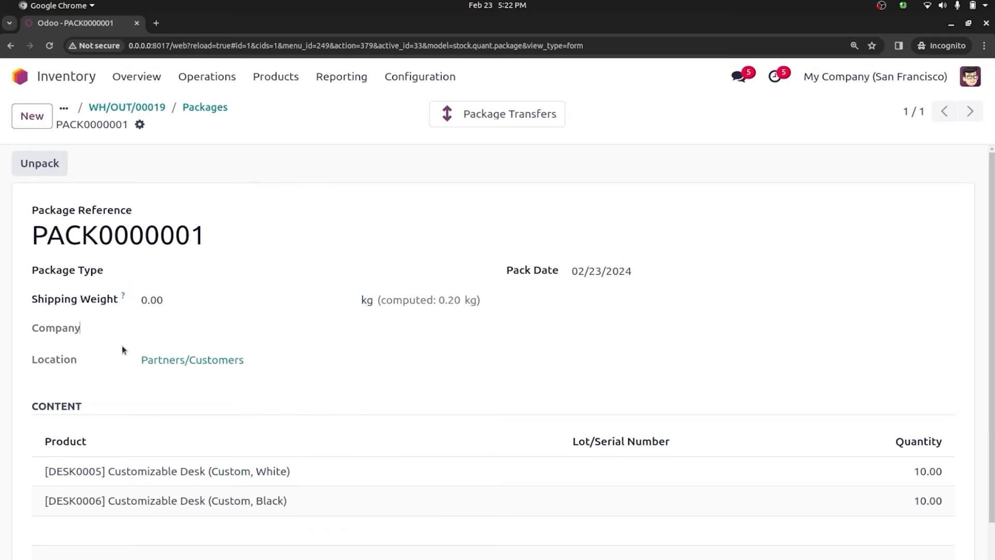
- Review the Package Types configuration and a blank package type form, discard the form, and return to the home screen
click(408, 82)
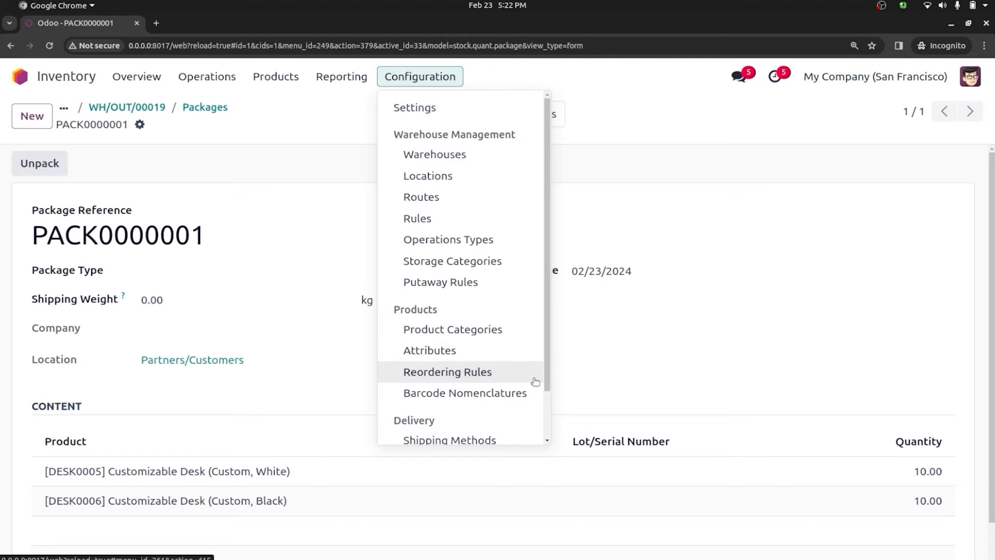
drag(548, 377, 538, 440)
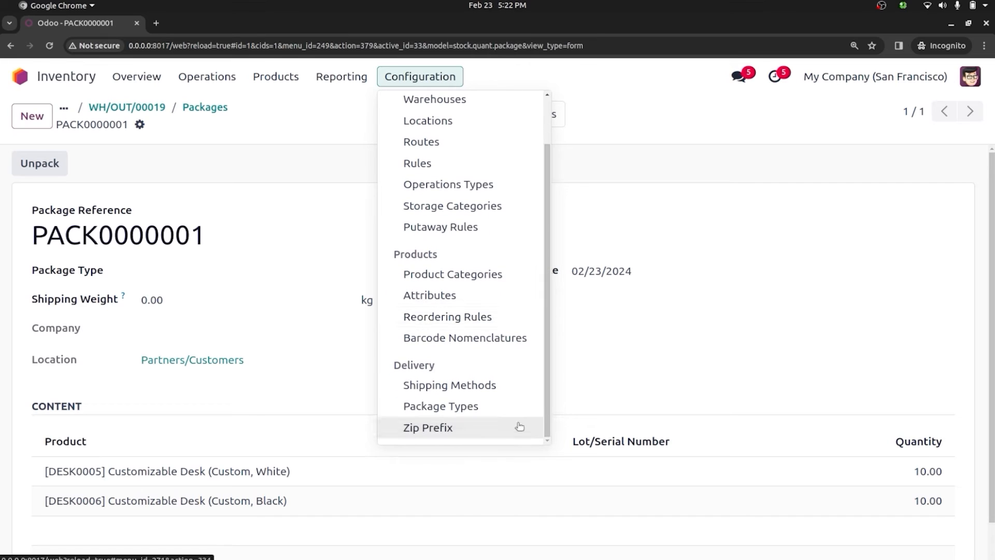
click(506, 413)
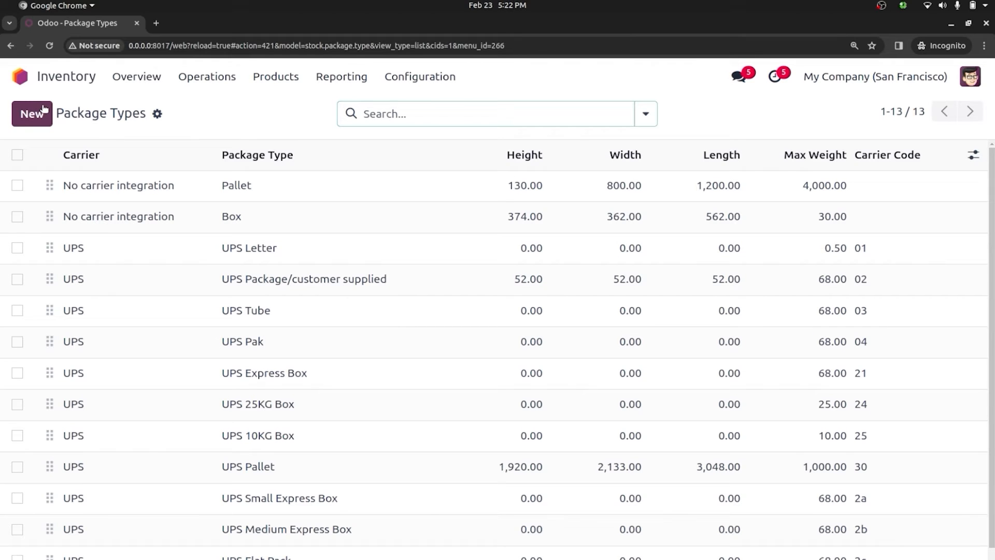
click(44, 110)
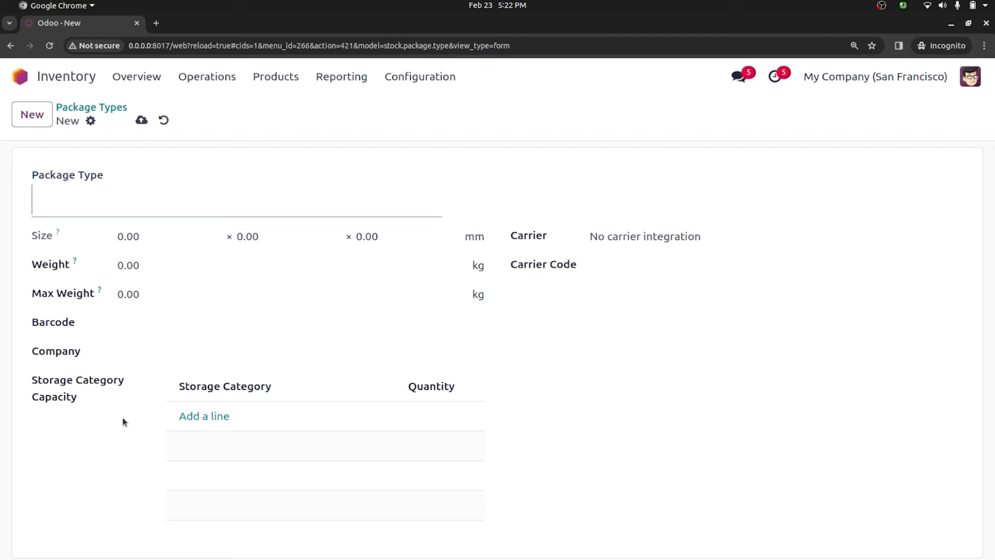
click(164, 120)
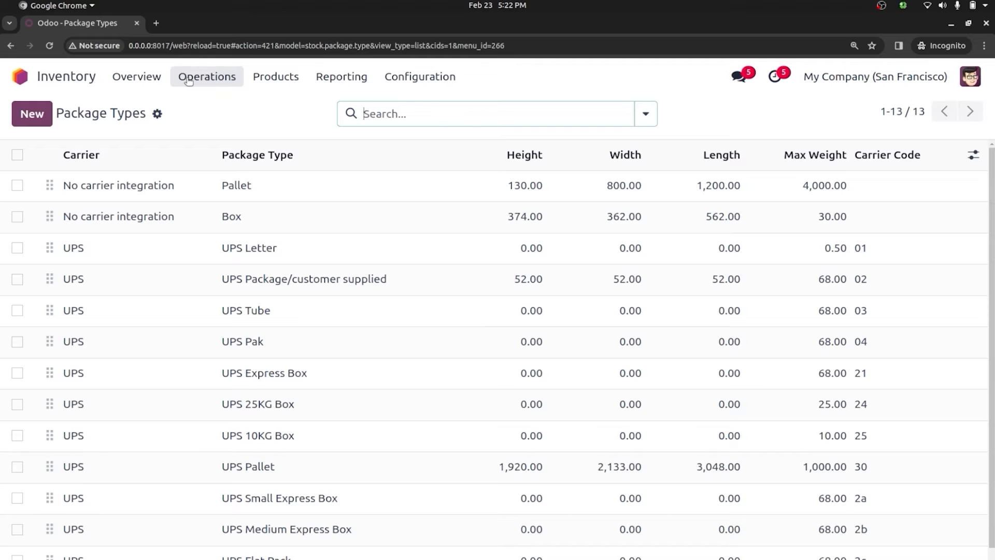
click(20, 77)
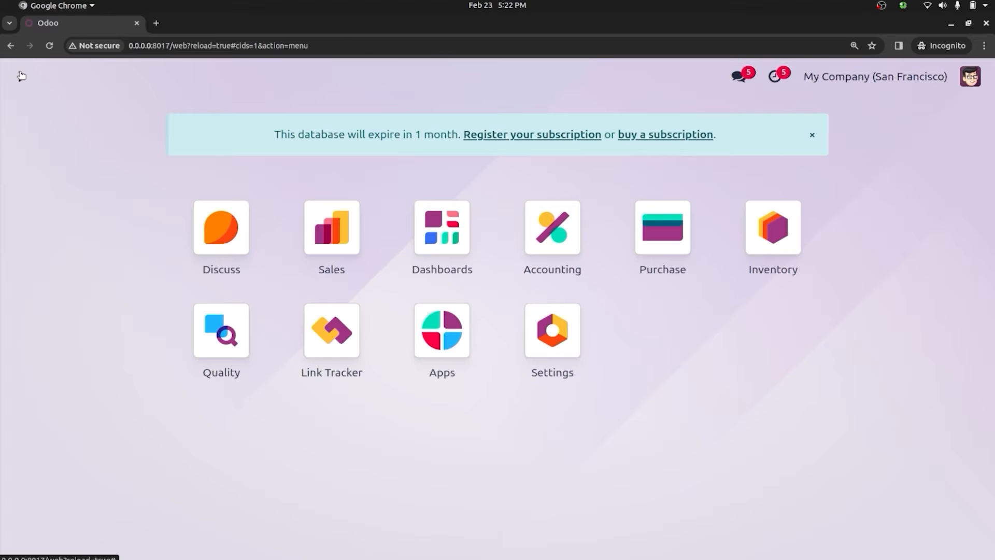
text(c)
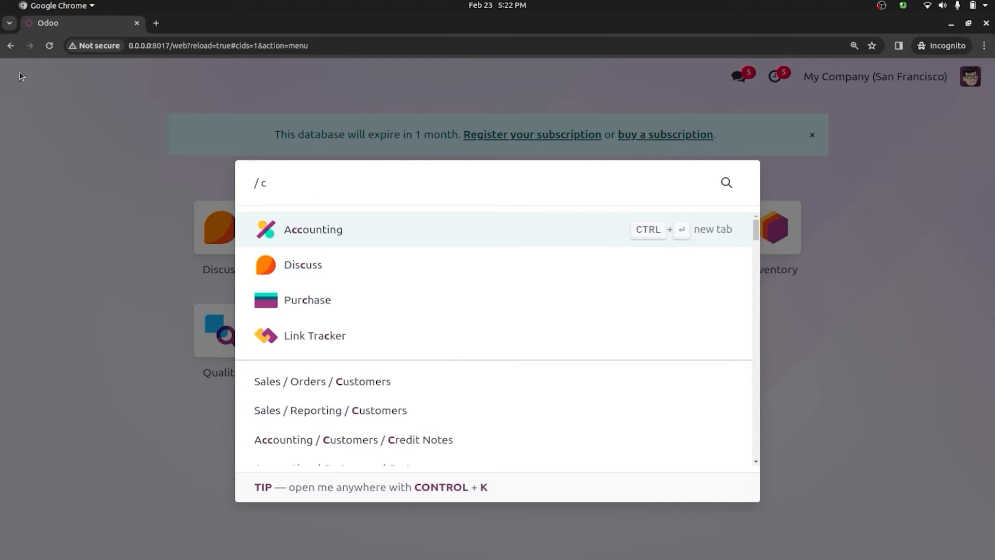
key(BackSpace)
key(BackSpace)
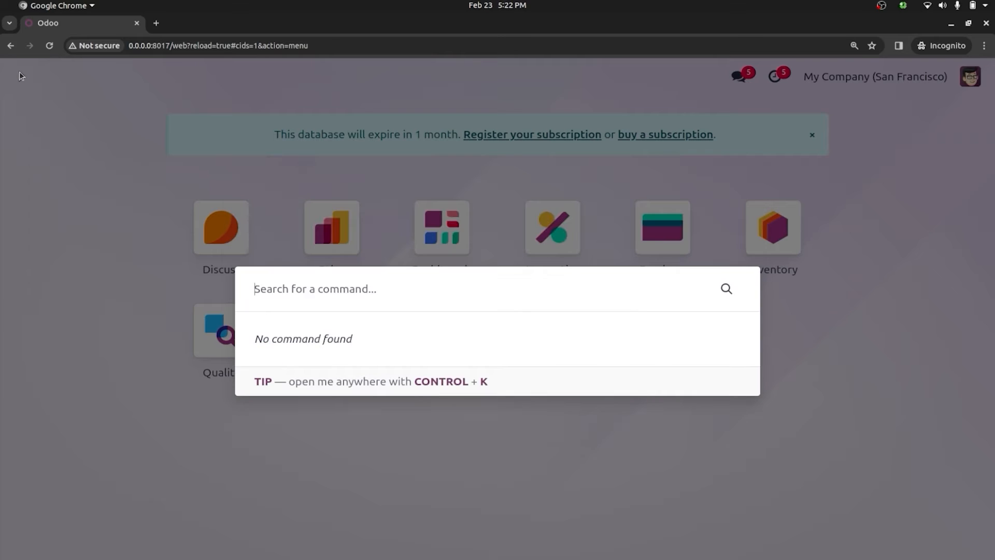
key(Escape)
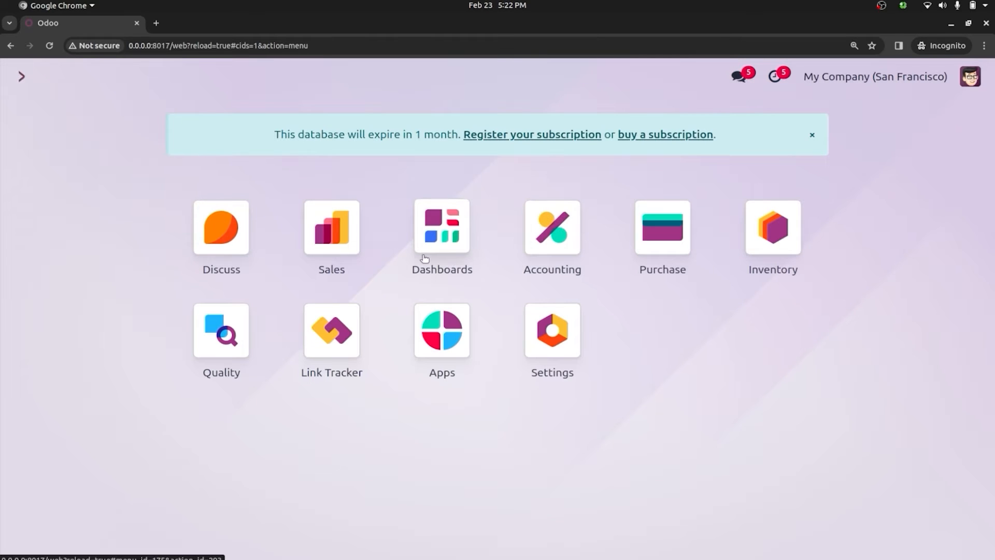
- Switch to the Purchase app, list vendors without the Vendor Bills filter, and open the Deco Addict record
click(656, 251)
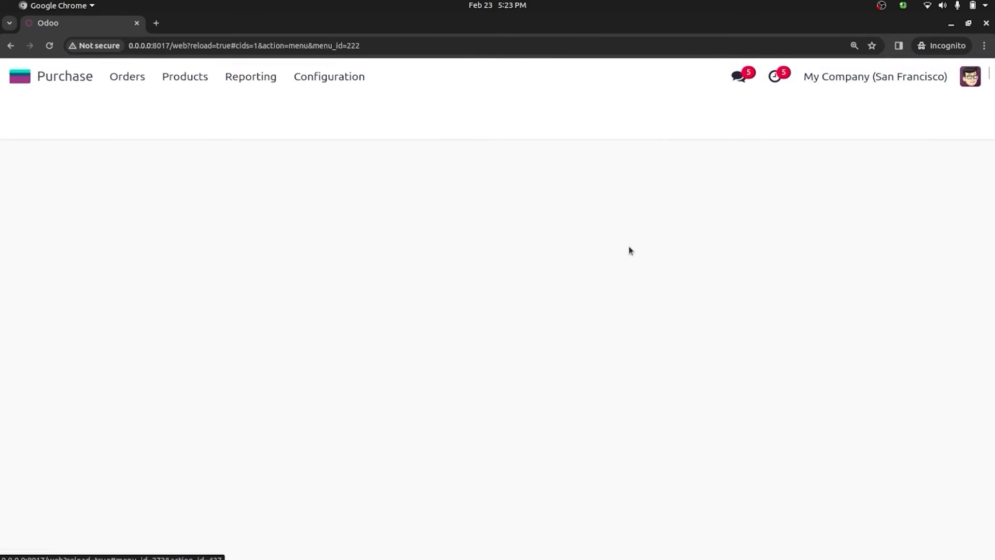
click(184, 76)
mouse_move(125, 75)
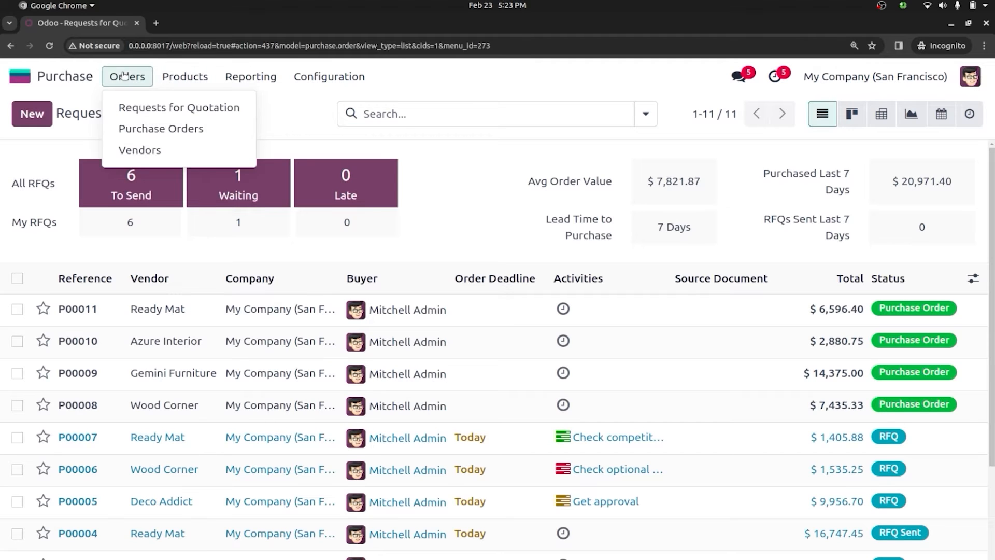
click(146, 147)
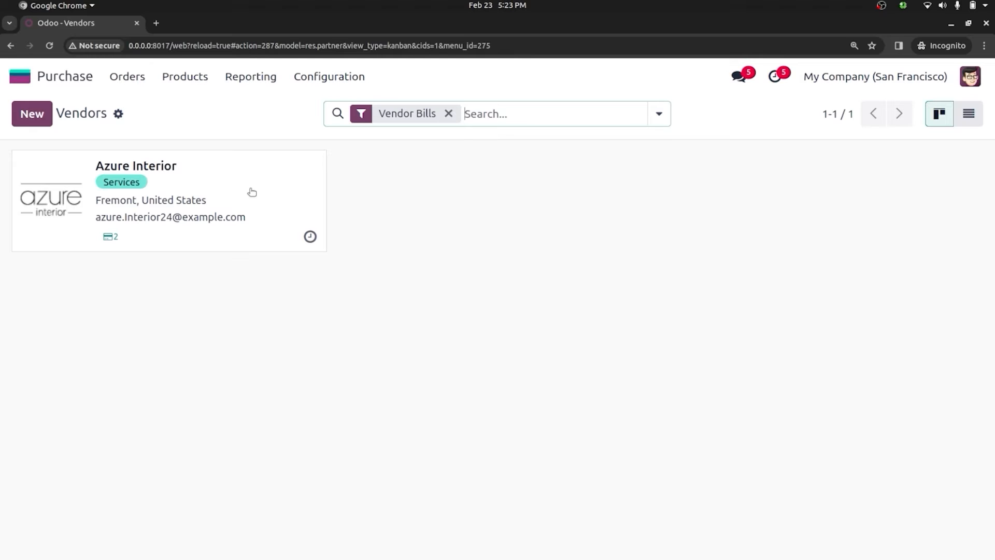
click(449, 113)
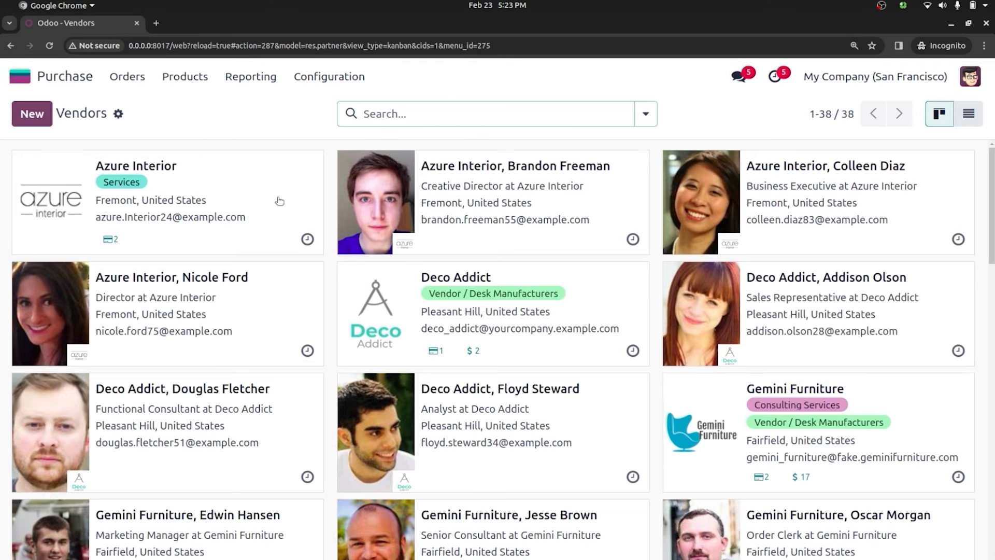
click(395, 311)
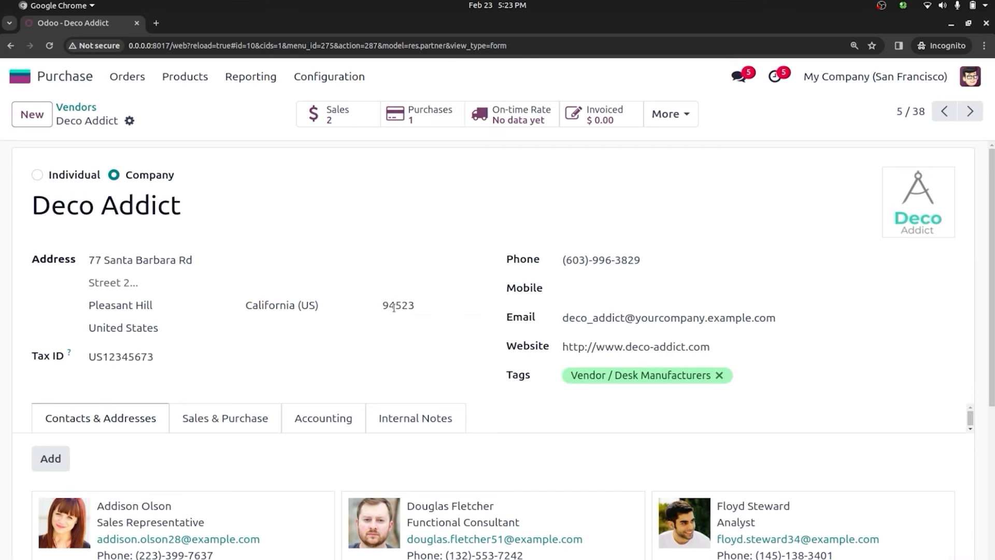
- Set Deco Addict's picking warning to Warning with the message "Warning" in its internal notes, and save the record
click(393, 417)
scroll(269, 413, down, 5)
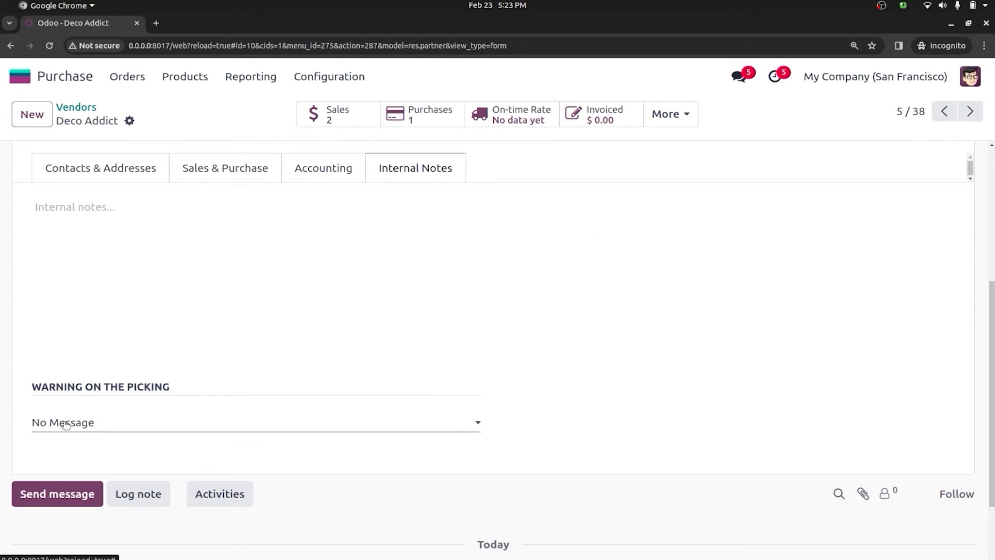
click(85, 422)
click(94, 452)
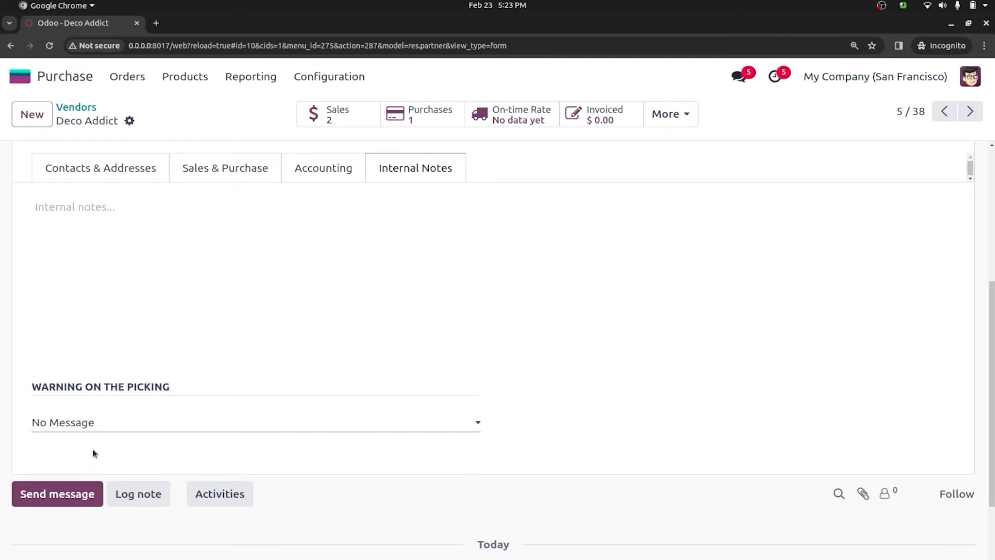
click(92, 453)
text(Warning)
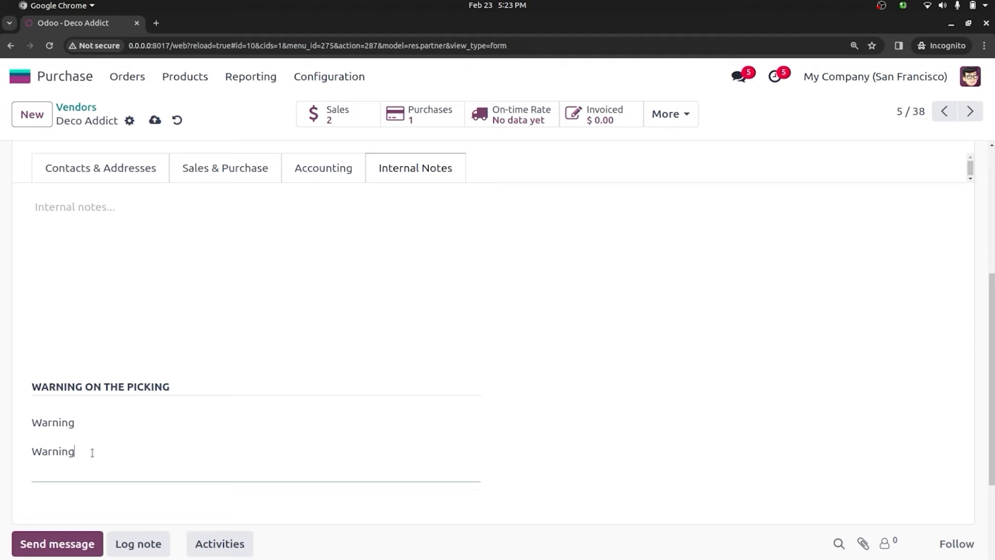
click(155, 120)
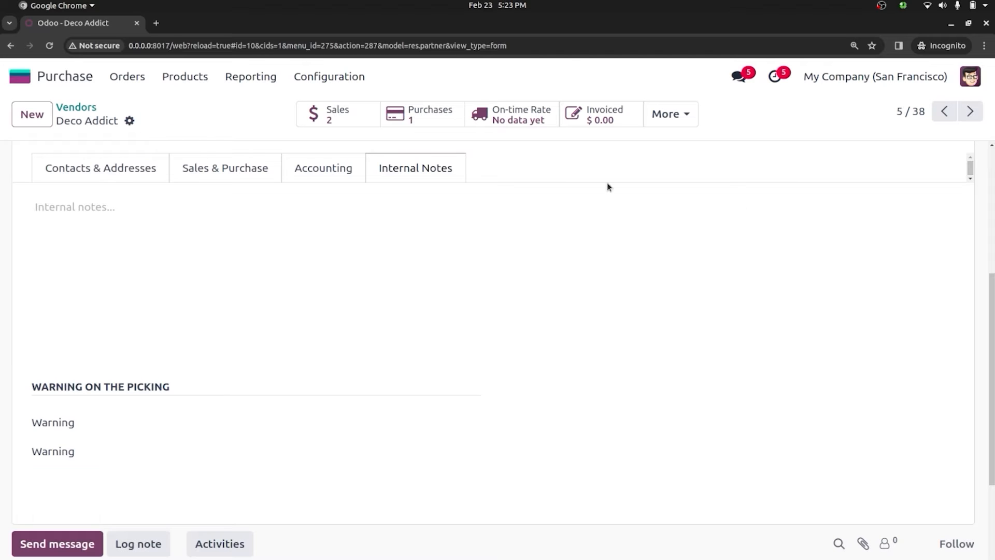
- Return to the vendor list and open the first individual contact record belonging to YourCompany
scroll(992, 349, up, 5)
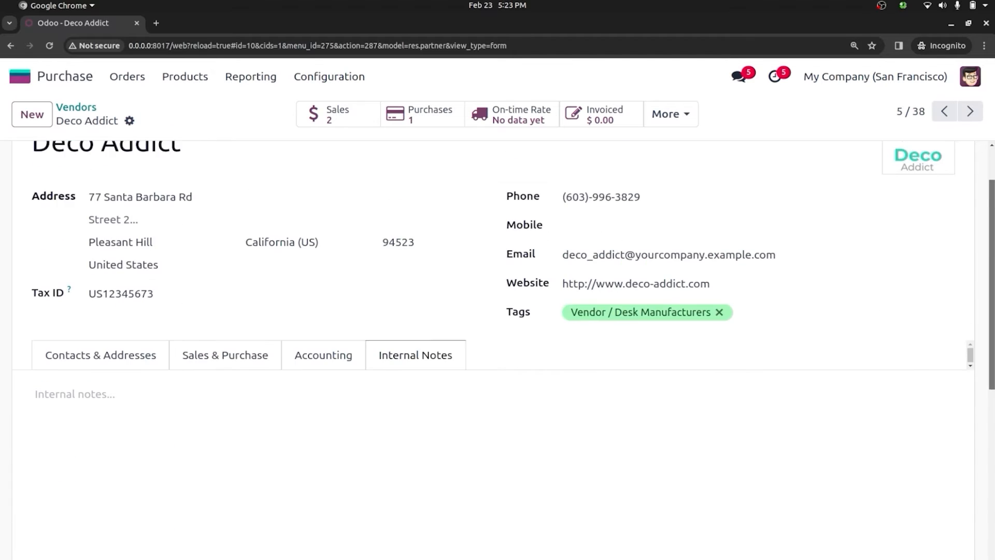
click(63, 108)
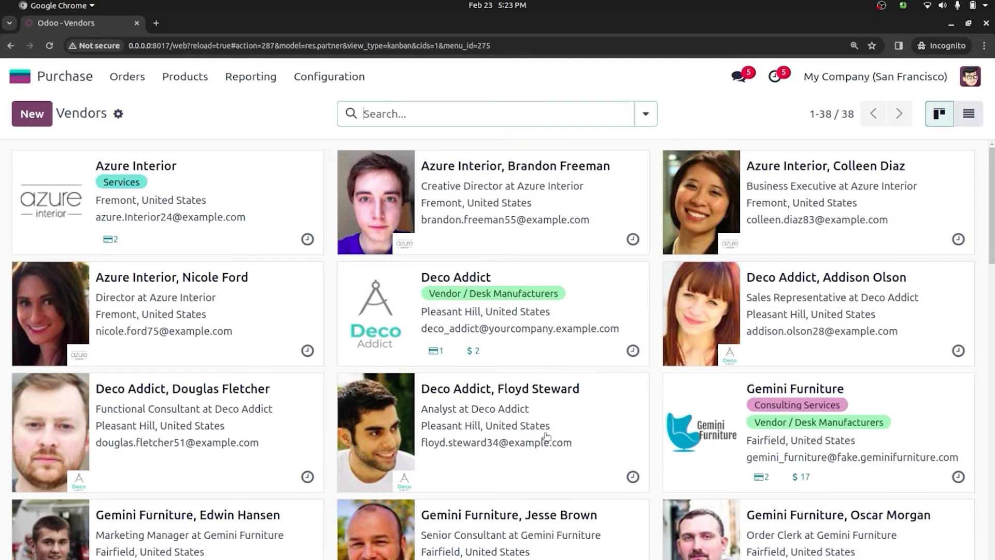
scroll(993, 269, down, 7)
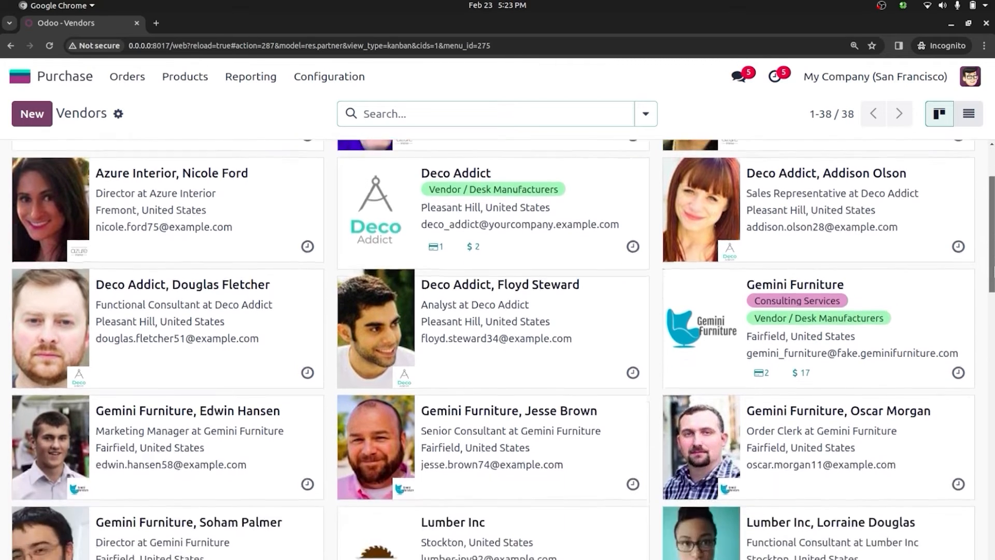
scroll(993, 270, down, 1)
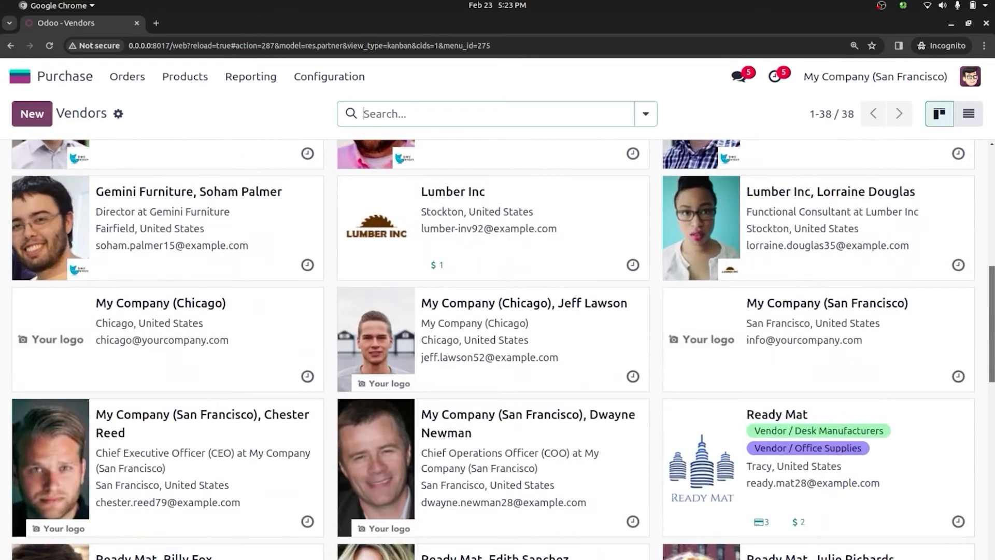
scroll(498, 349, down, 8)
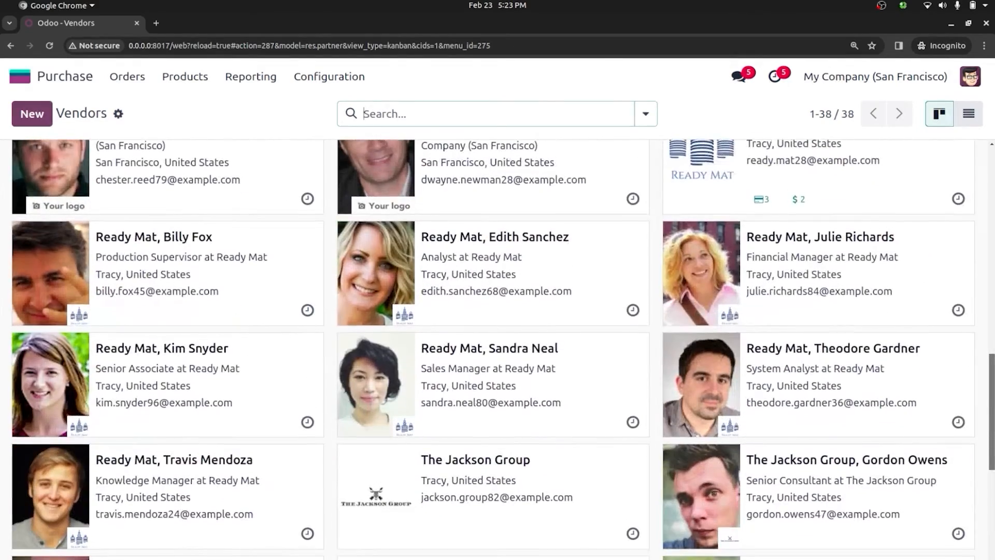
scroll(497, 348, down, 4)
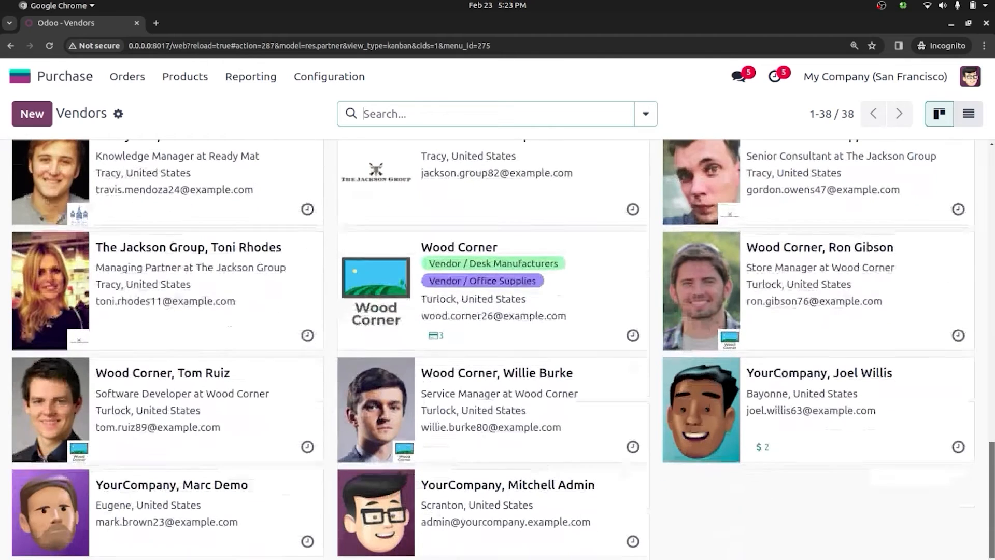
click(924, 402)
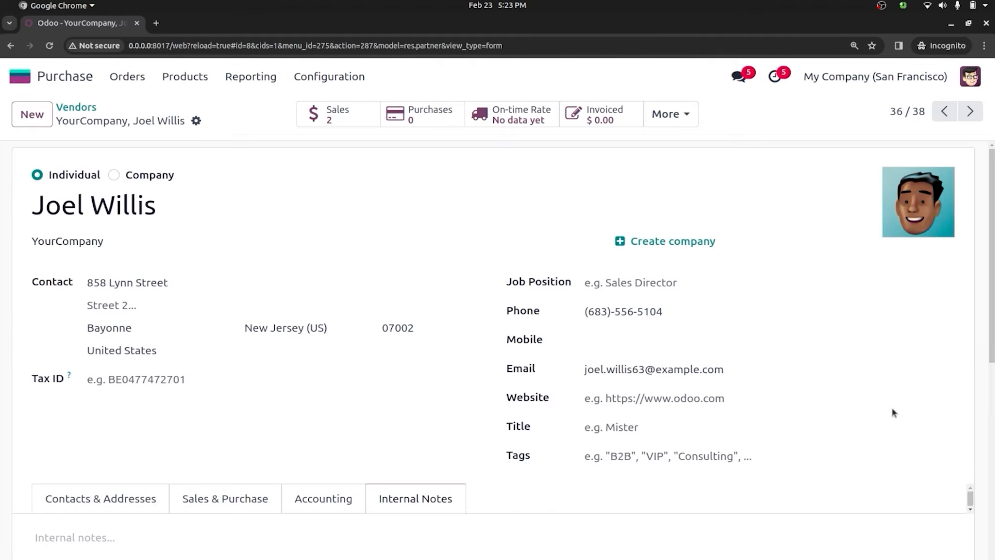
- Set the contact's picking warning to Blocking Message with the text "Blocking message" and save the record
scroll(963, 477, down, 6)
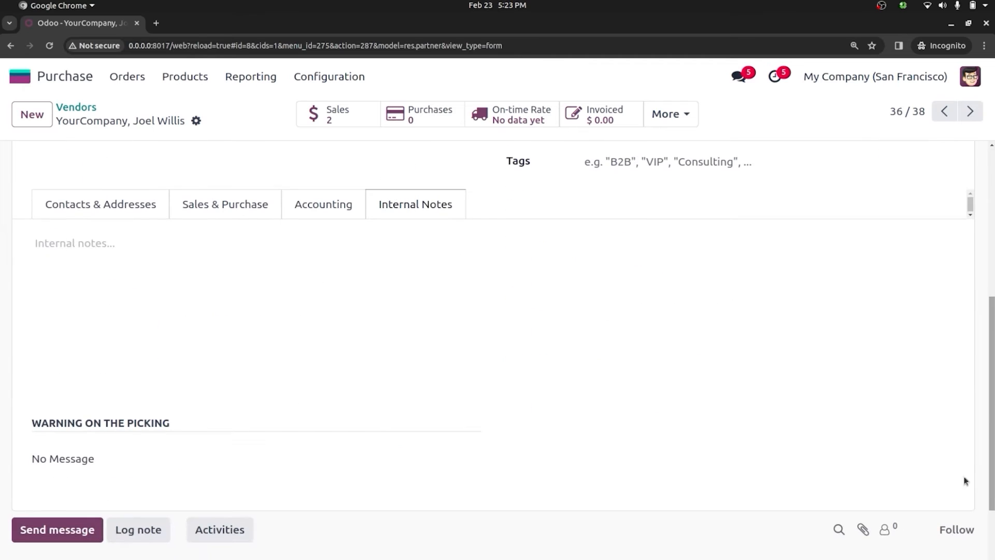
click(103, 460)
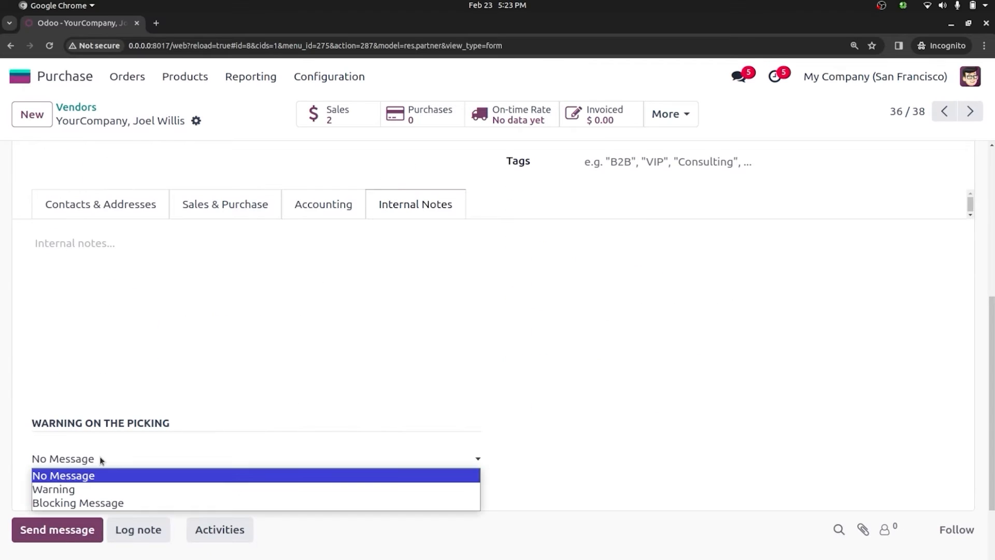
click(108, 502)
click(100, 496)
text(Bl)
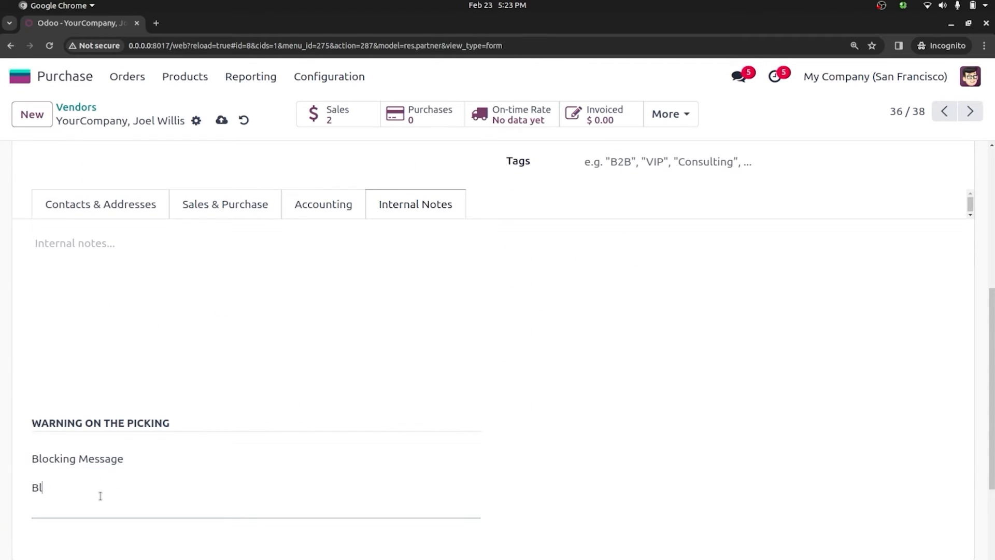
text(ocking message)
click(221, 120)
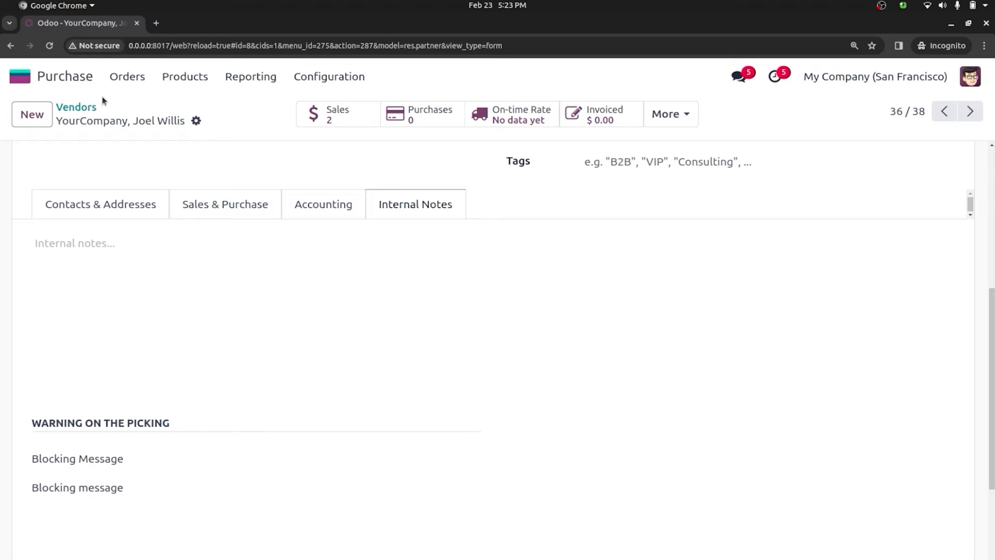
- Switch to the Inventory app and start a new receipt
click(21, 77)
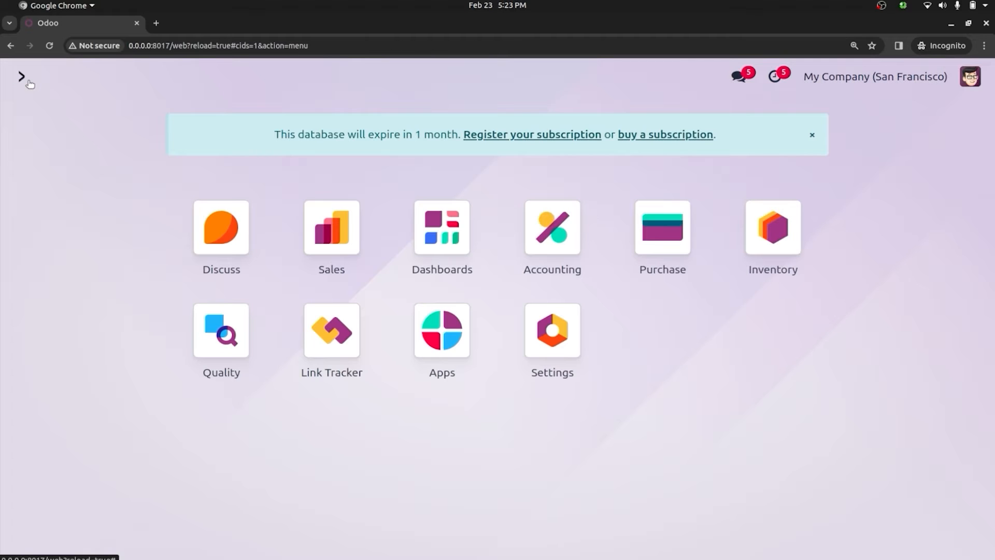
text(tr)
key(BackSpace)
key(BackSpace)
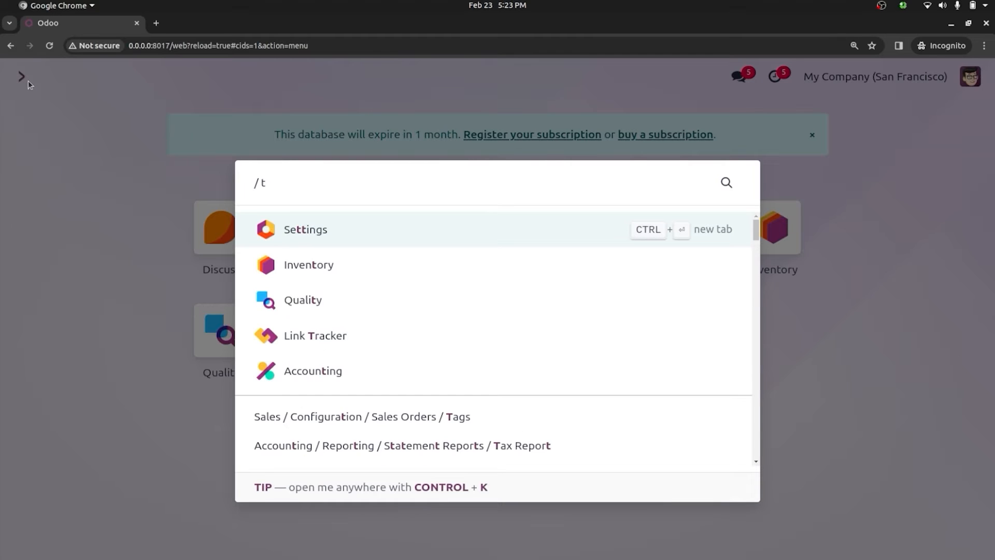
text(in)
key(Return)
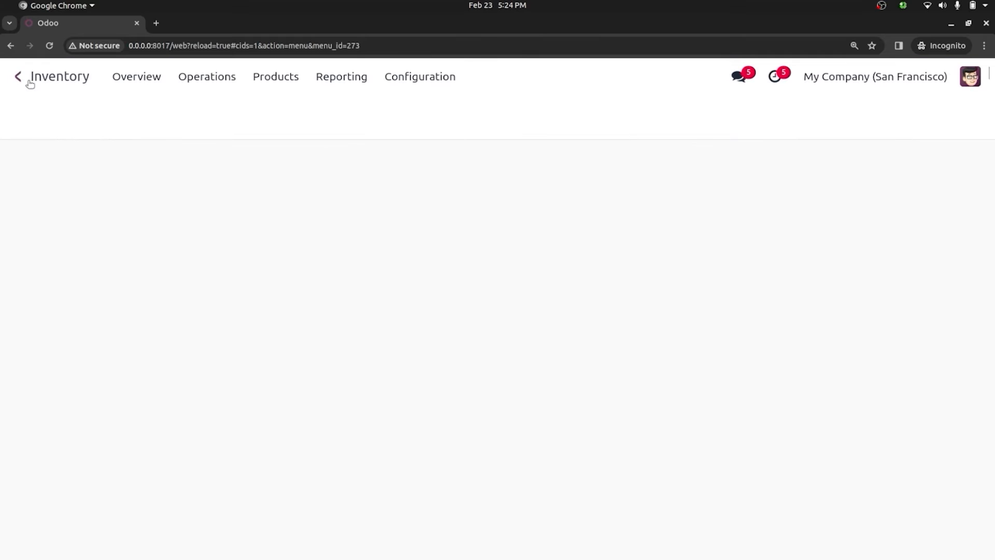
click(207, 76)
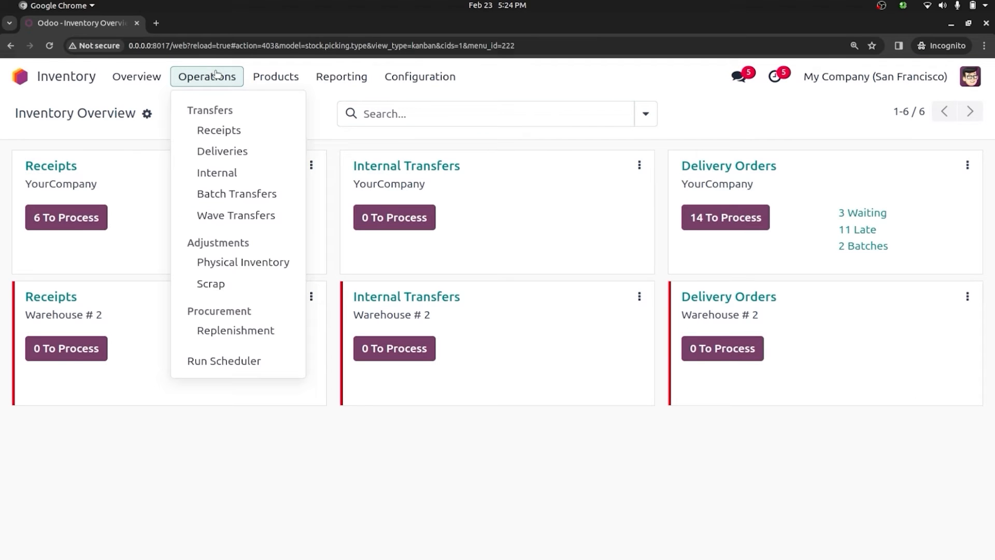
click(237, 133)
click(32, 114)
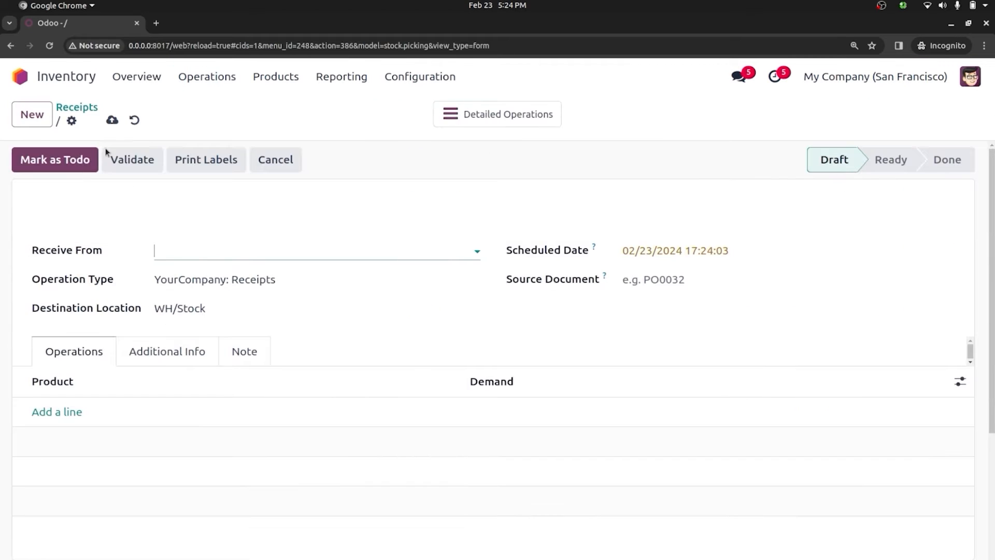
- Select Deco Addict as the receipt's Receive From partner and dismiss its picking warning
click(213, 243)
text(dec)
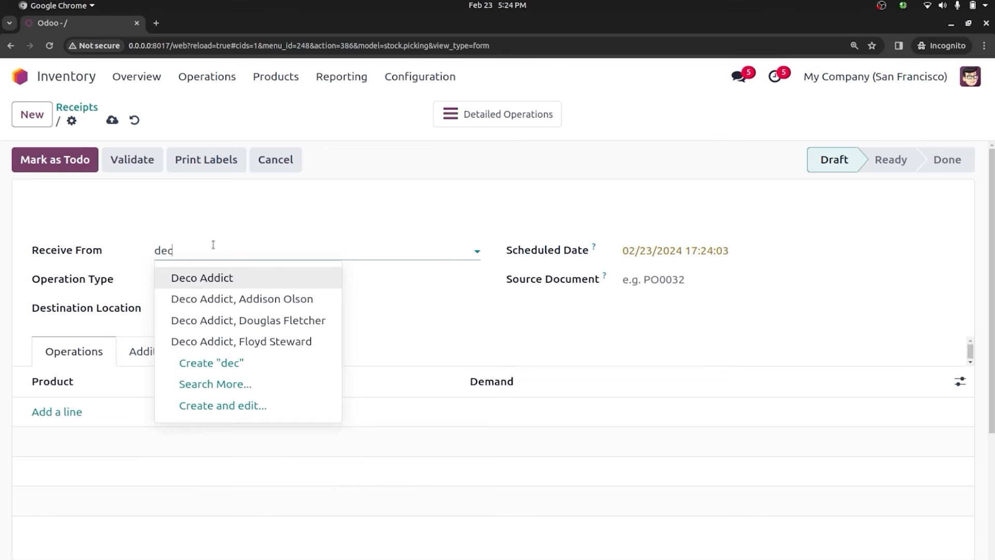
text(o)
key(Return)
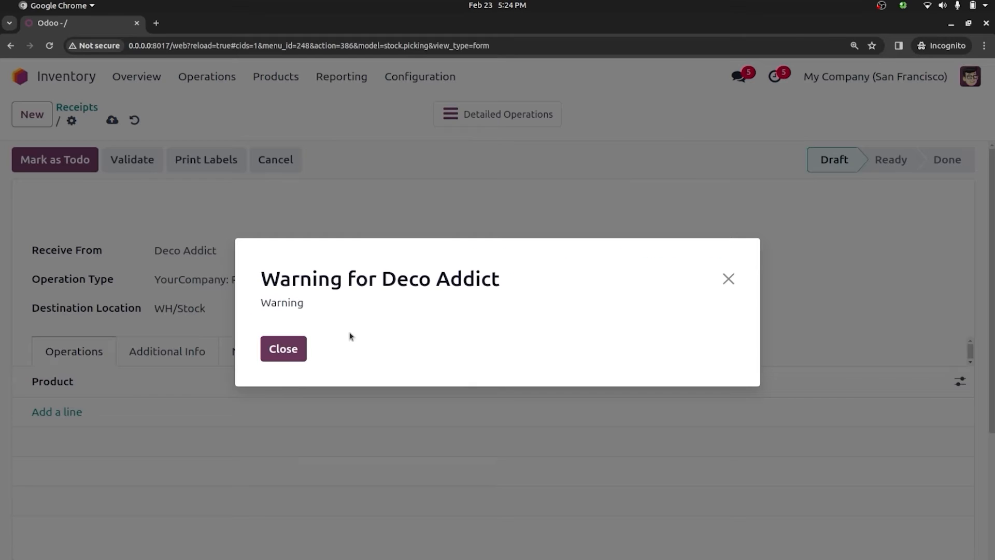
click(293, 347)
click(268, 236)
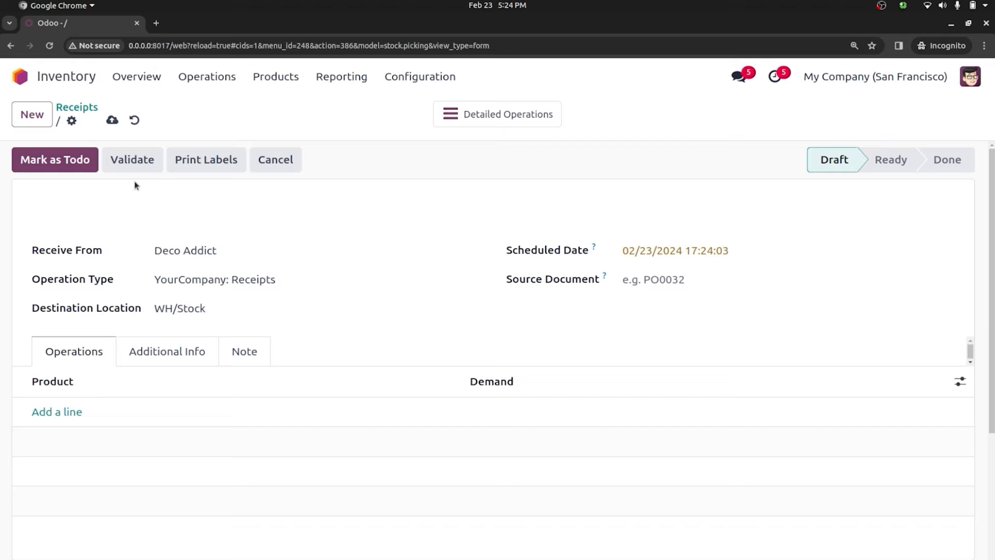
- Try to set the YourCompany contact with the blocking message as the receipt's Receive From partner, dismiss the message, and discard the receipt
click(173, 251)
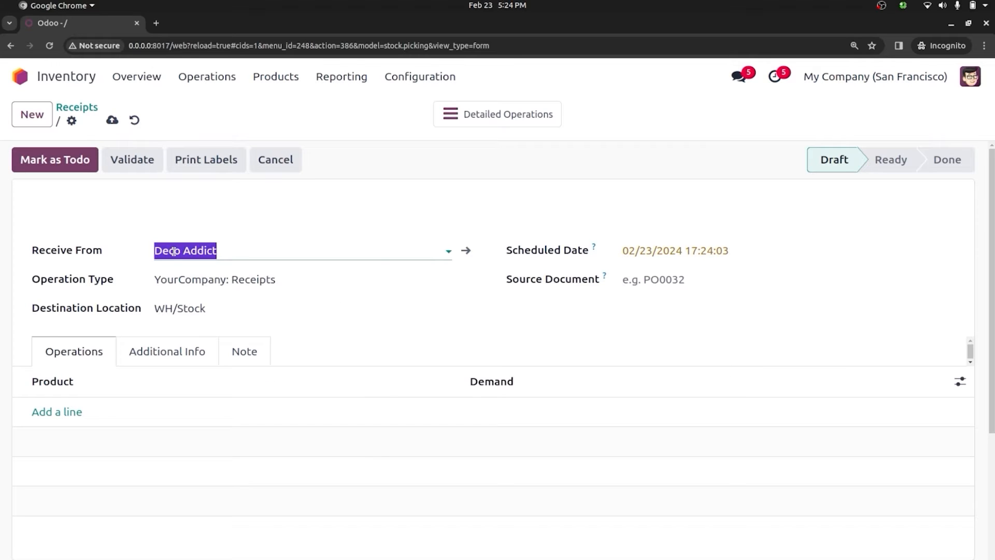
text(joe)
key(Escape)
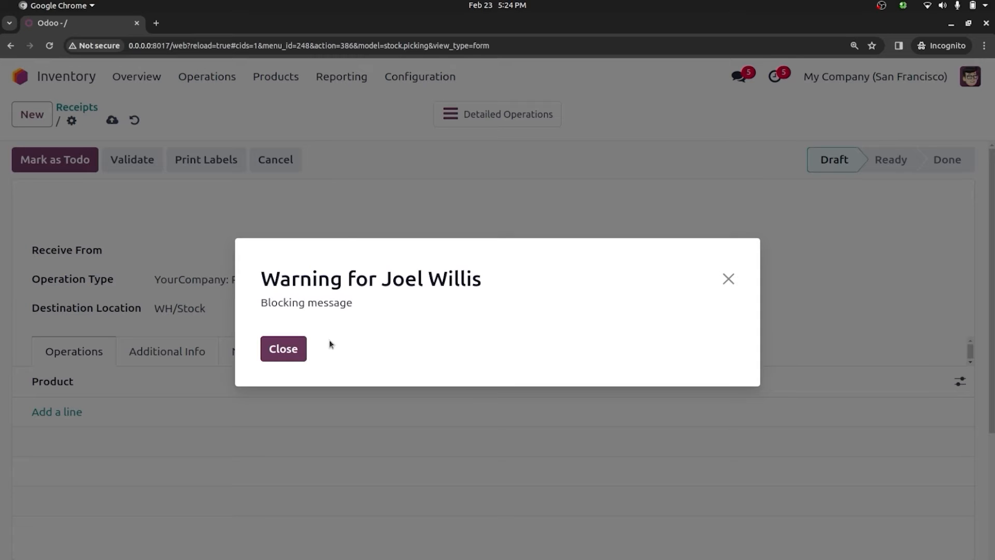
click(297, 348)
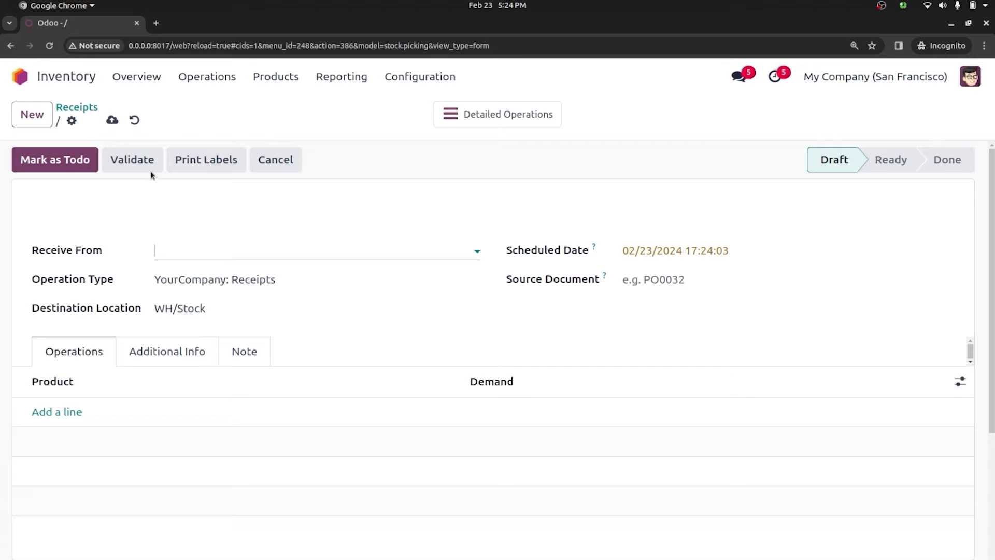
click(135, 120)
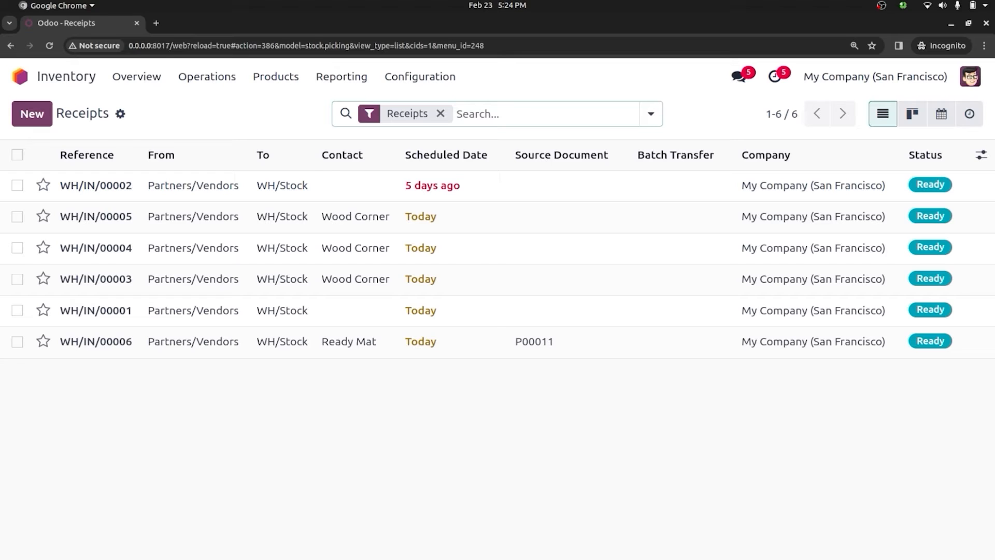
- Switch to the Quality app and open the list of quality control points
click(22, 83)
text(qu)
key(Return)
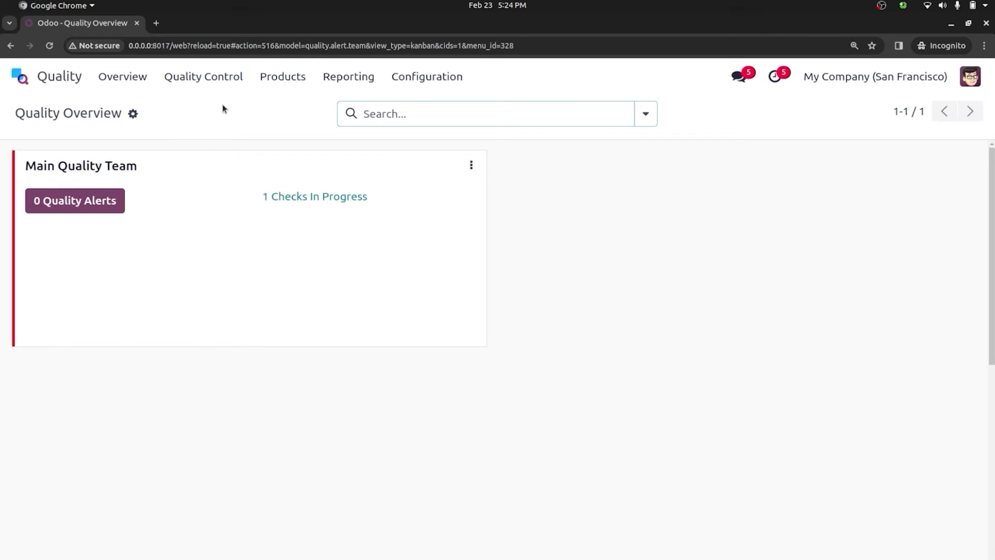
click(204, 77)
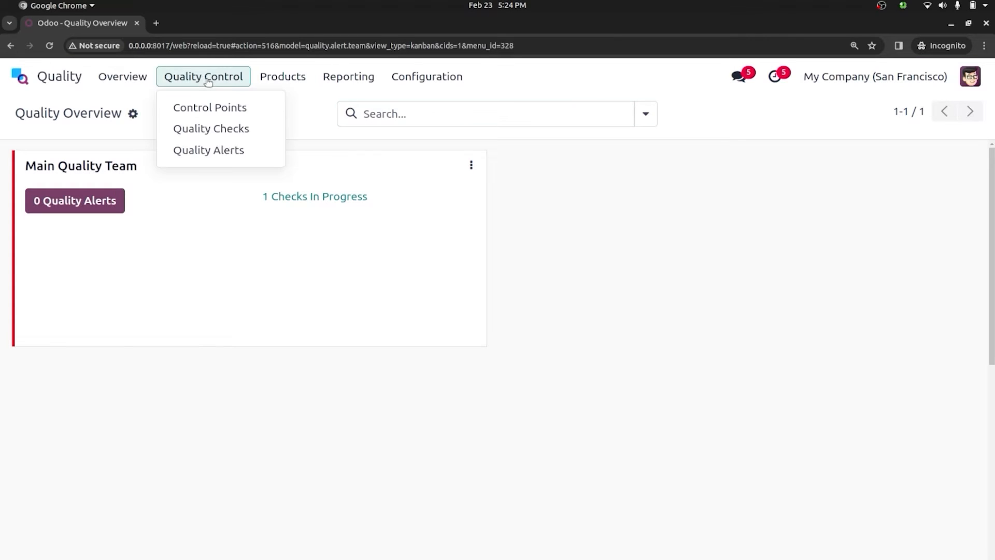
click(214, 107)
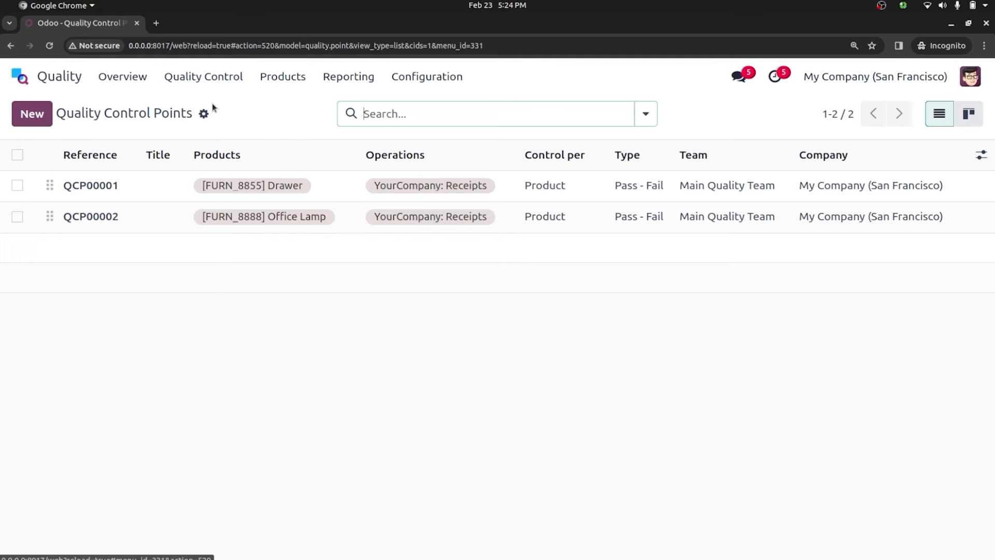
- Create and save a quality control point titled "Quality checks" for the operation YourCompany: Internal Transfers
click(49, 113)
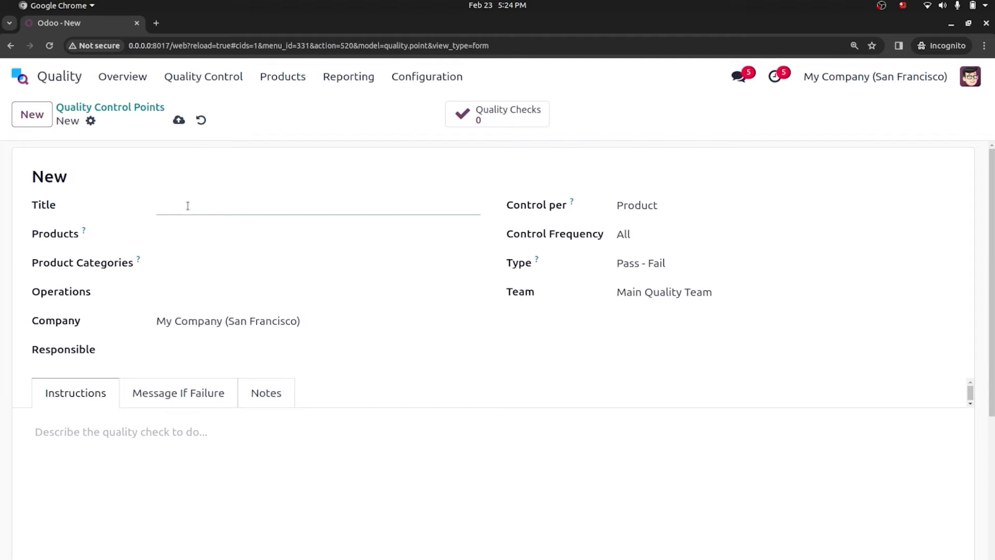
text(Quality checks)
click(221, 292)
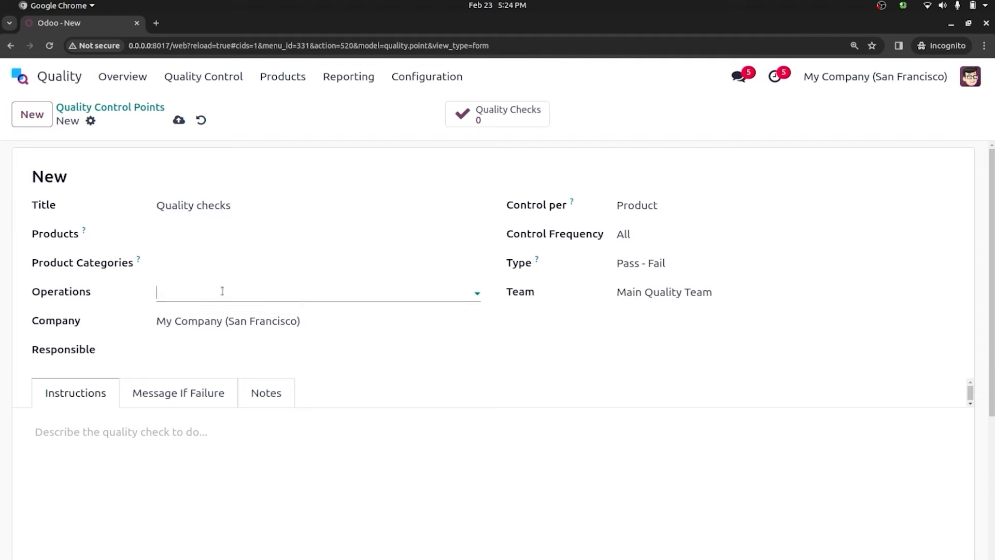
click(250, 342)
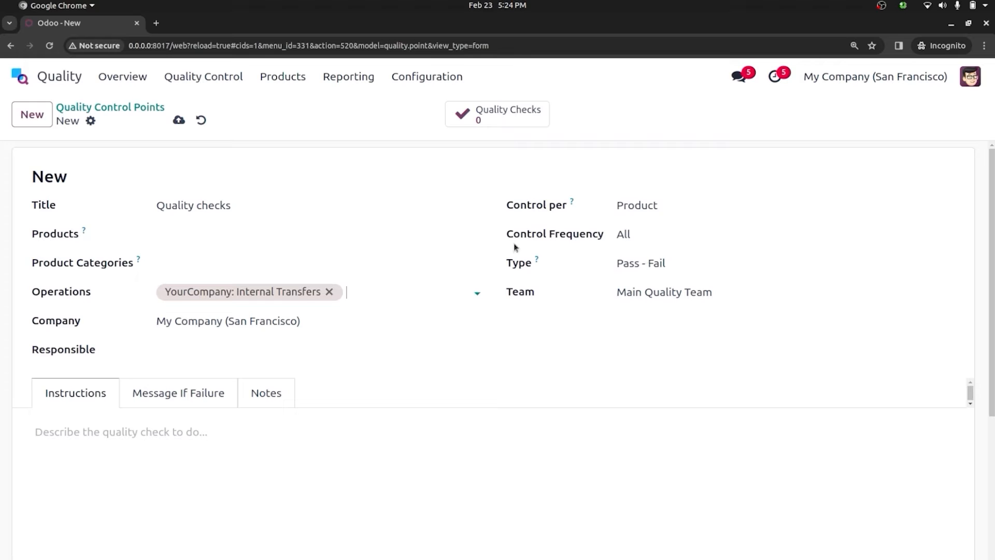
click(179, 120)
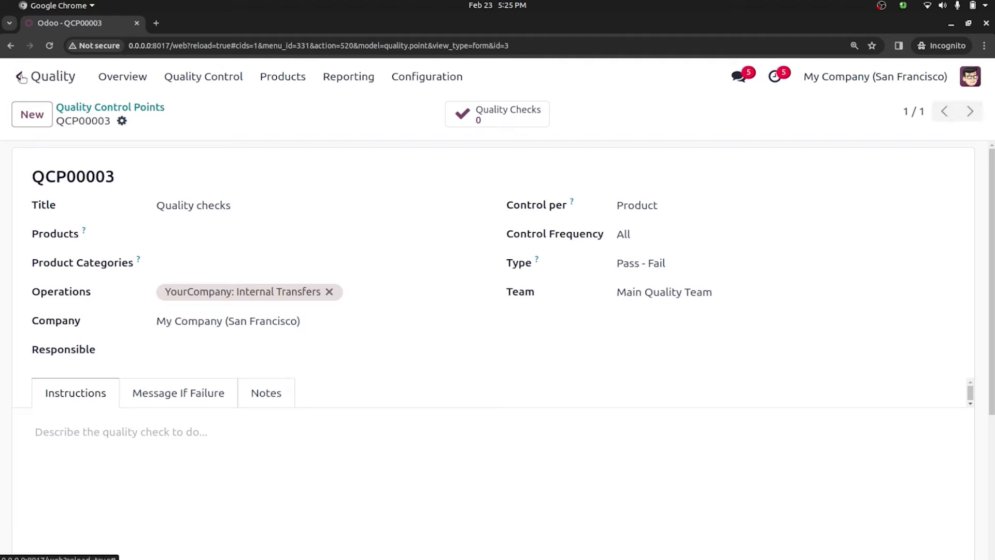
- Switch to the Inventory app and start a new internal transfer
click(21, 76)
text(int)
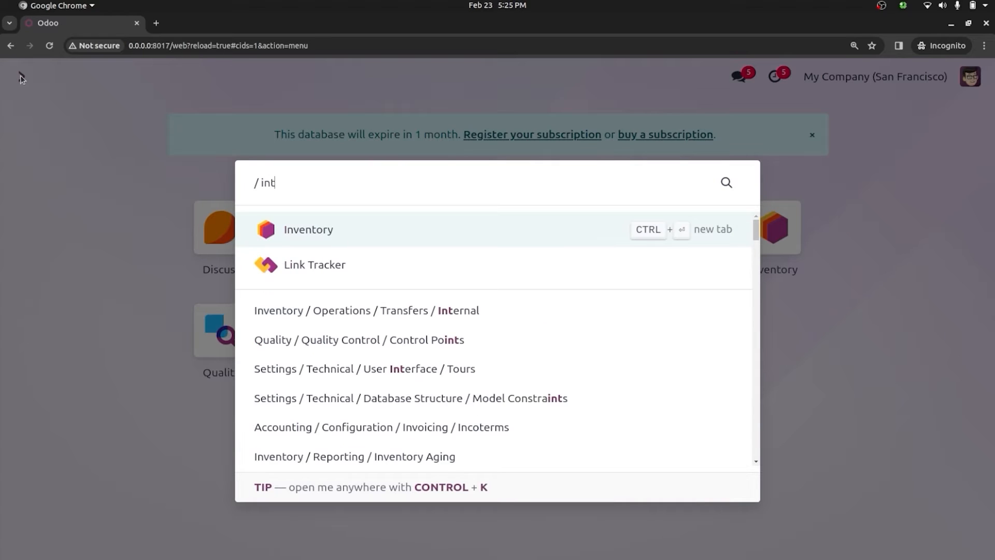
key(Return)
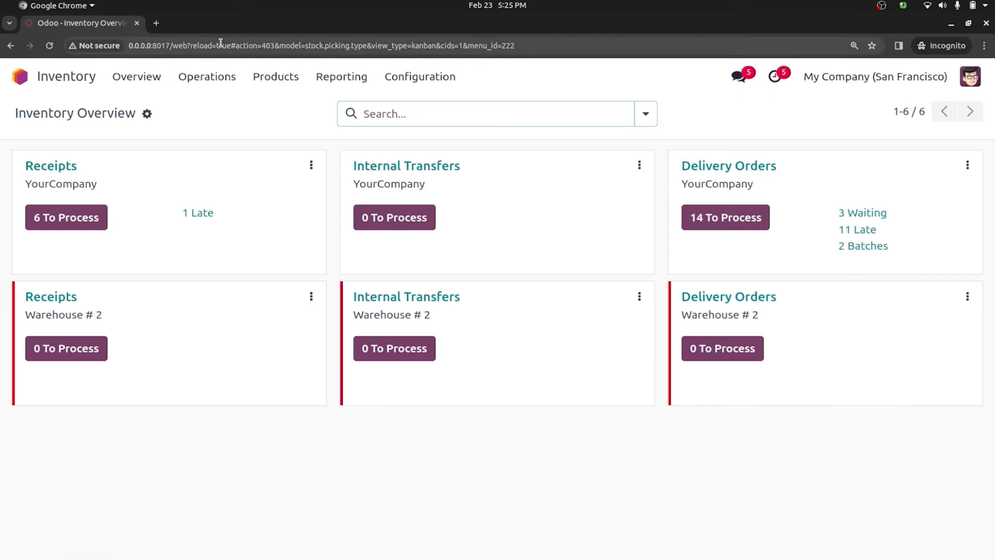
click(212, 78)
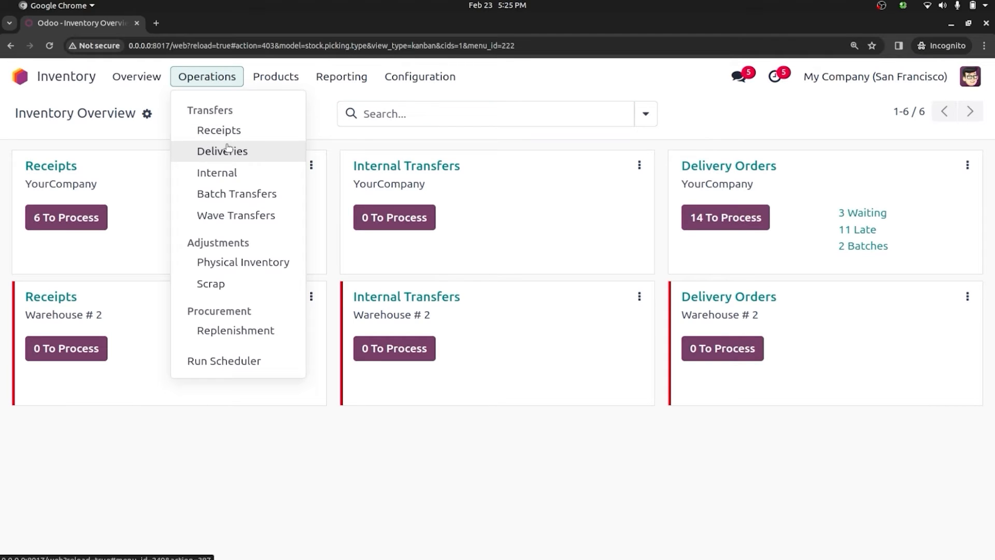
click(230, 170)
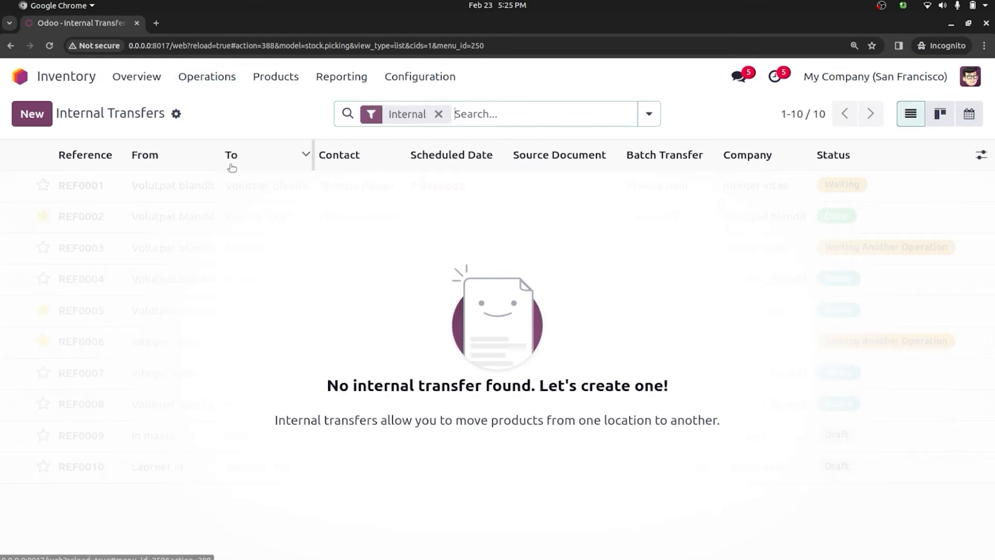
click(46, 117)
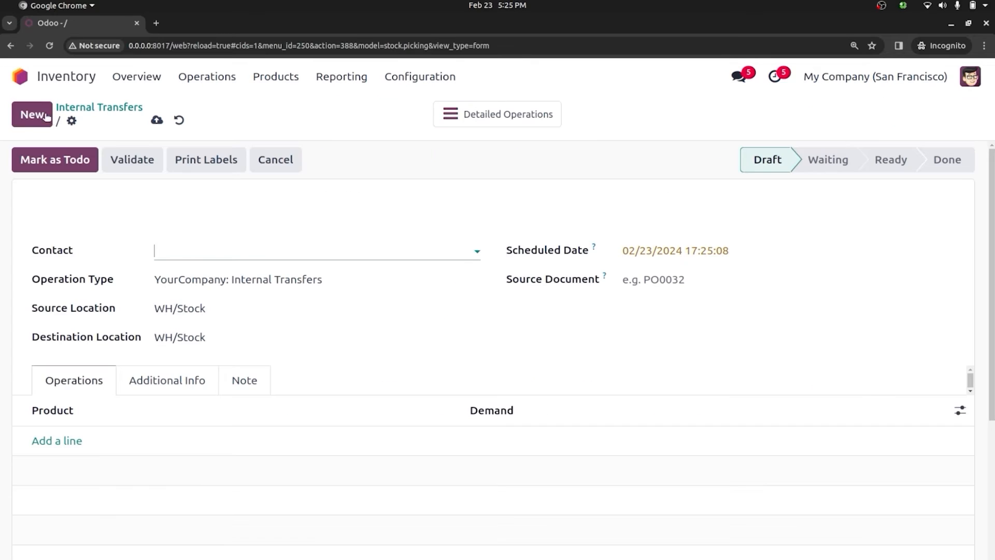
- Set the new internal transfer's destination location to WH/Stock/Shelf 1
click(236, 249)
click(125, 223)
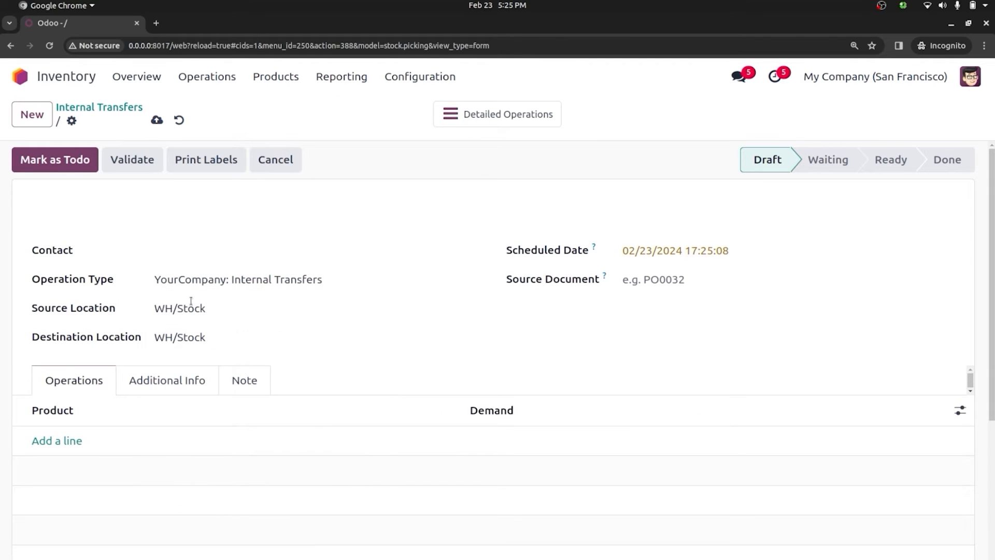
click(210, 337)
click(210, 337)
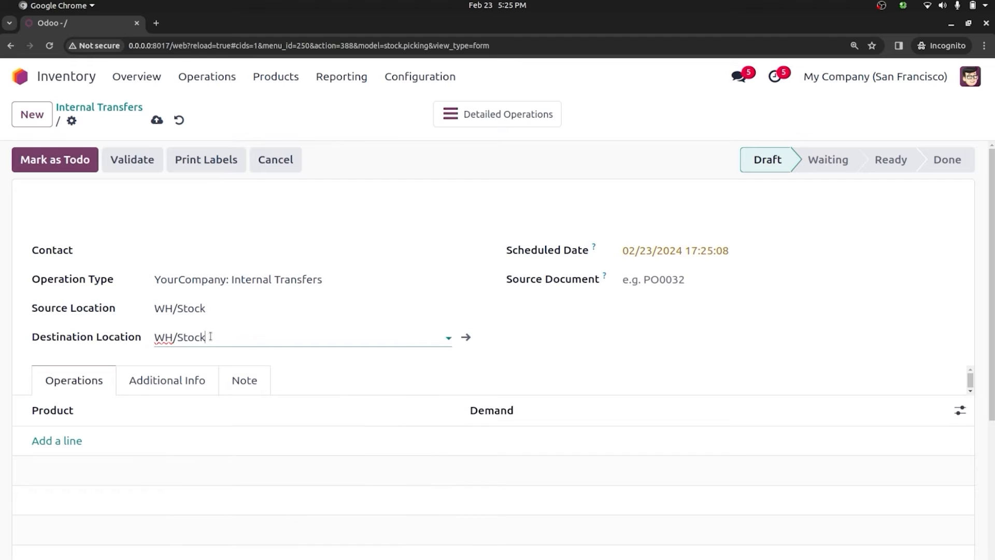
text(/)
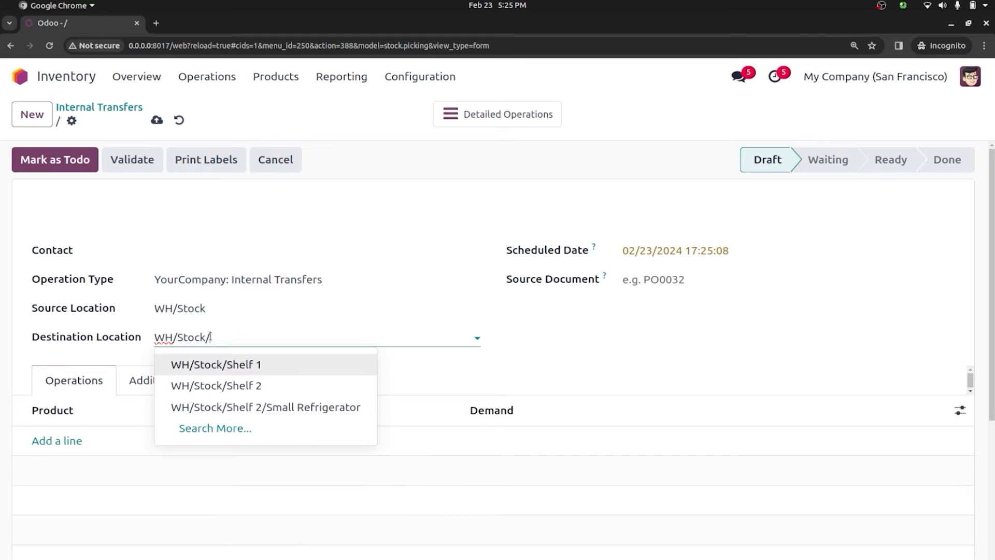
click(244, 365)
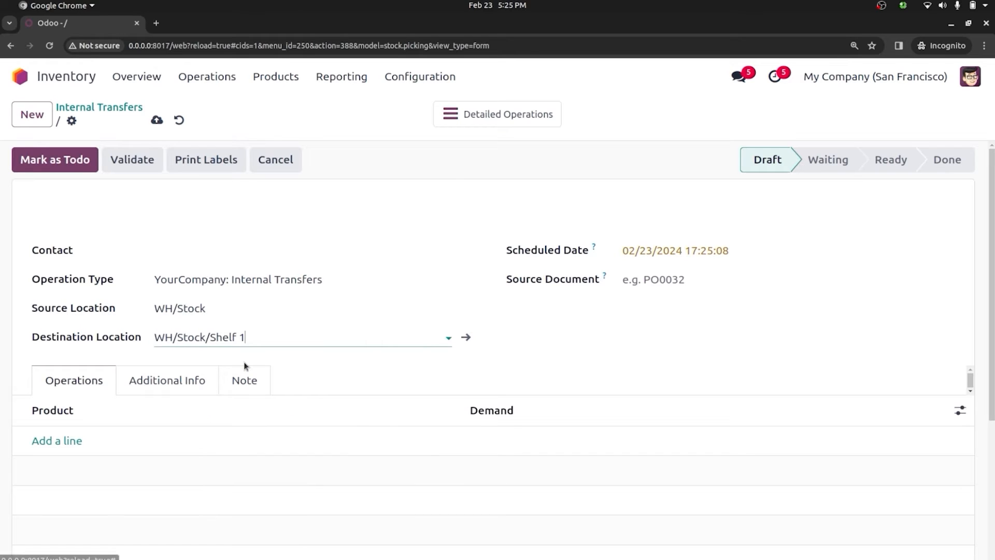
- Add the product Apple with a demand of 1 to the internal transfer and mark the transfer as to do
click(46, 440)
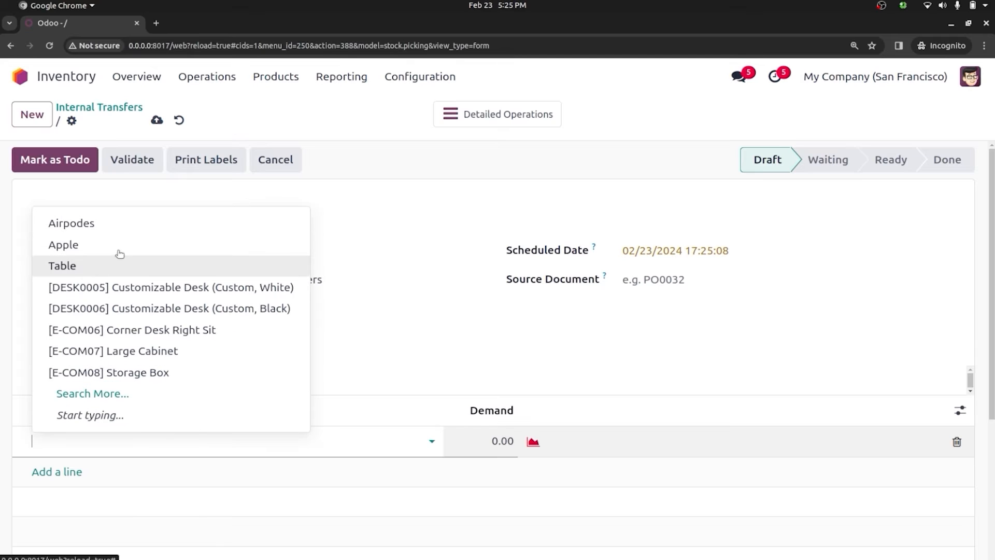
click(119, 244)
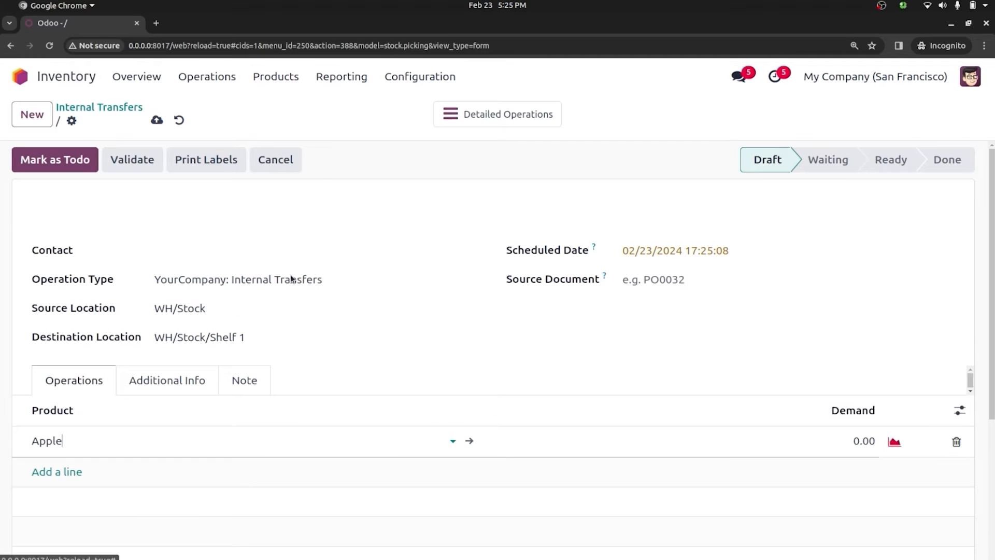
click(866, 441)
text(1)
click(738, 367)
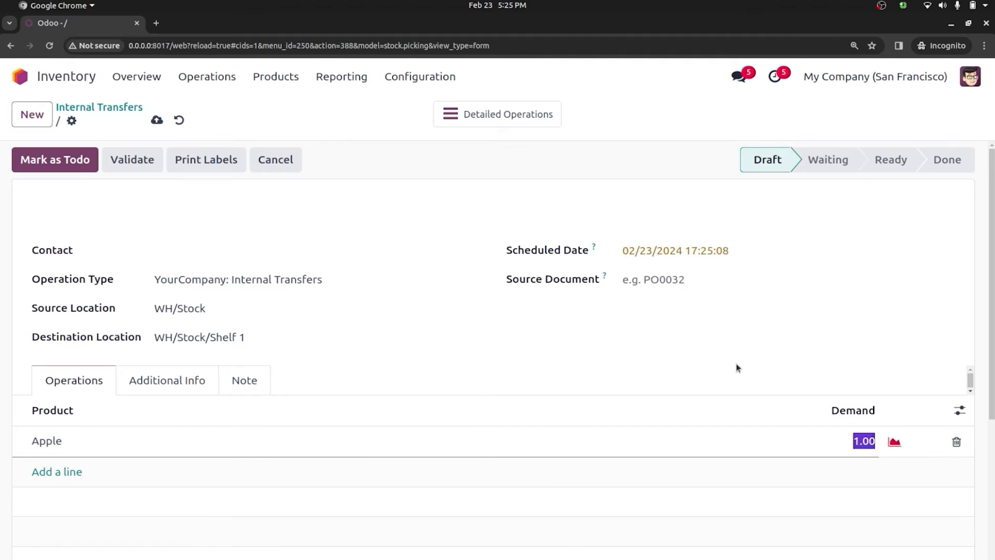
click(48, 159)
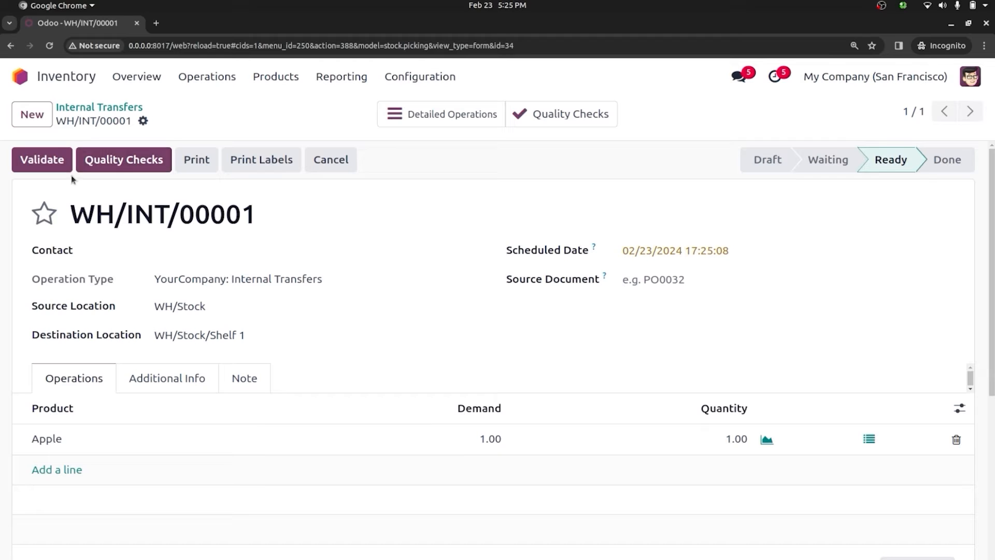
- Pass the Apple quality check with the note "good" and validate the internal transfer
click(125, 163)
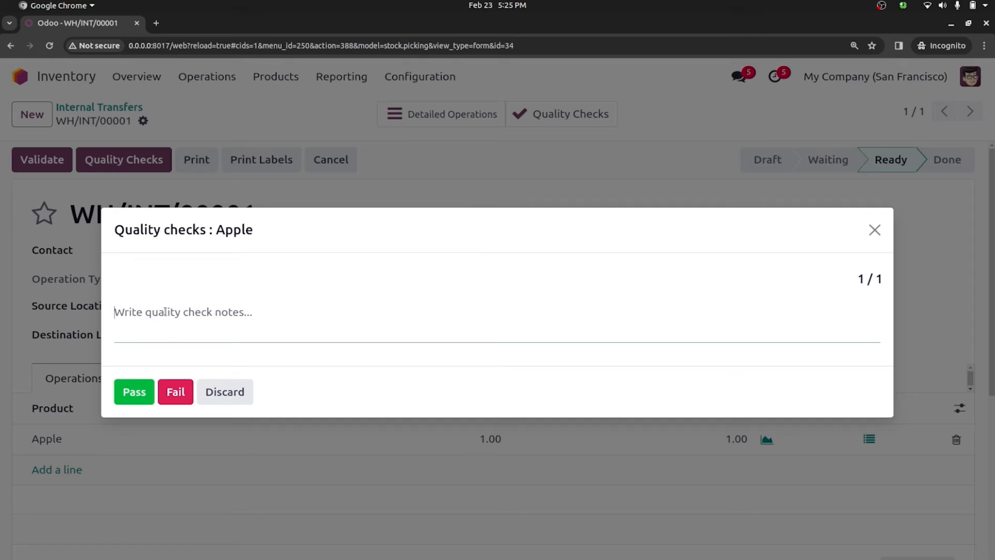
text(good)
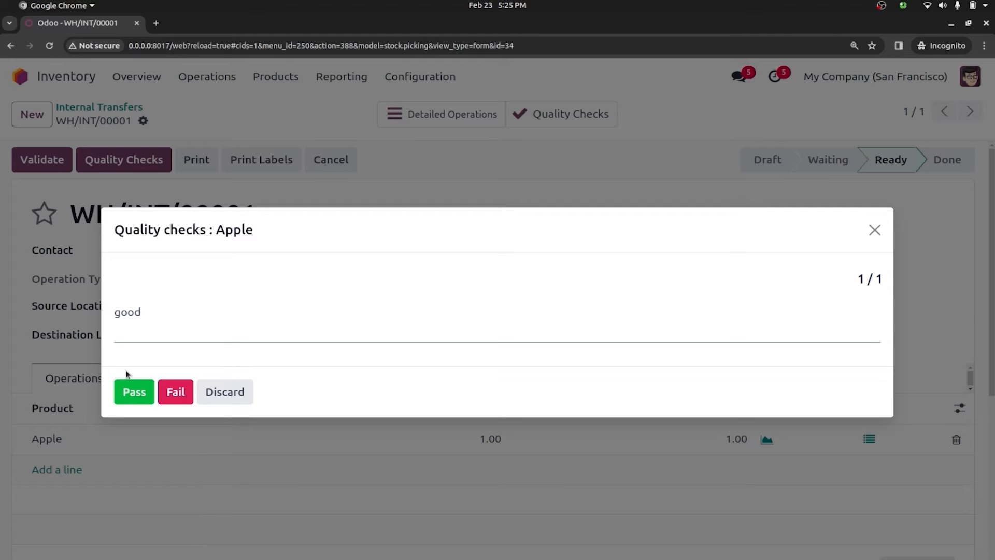
click(127, 391)
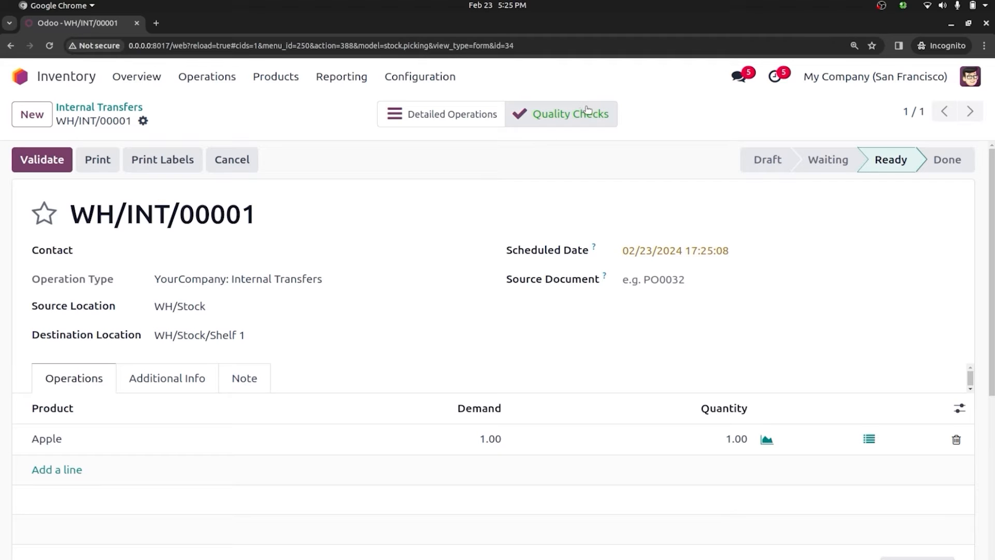
click(47, 162)
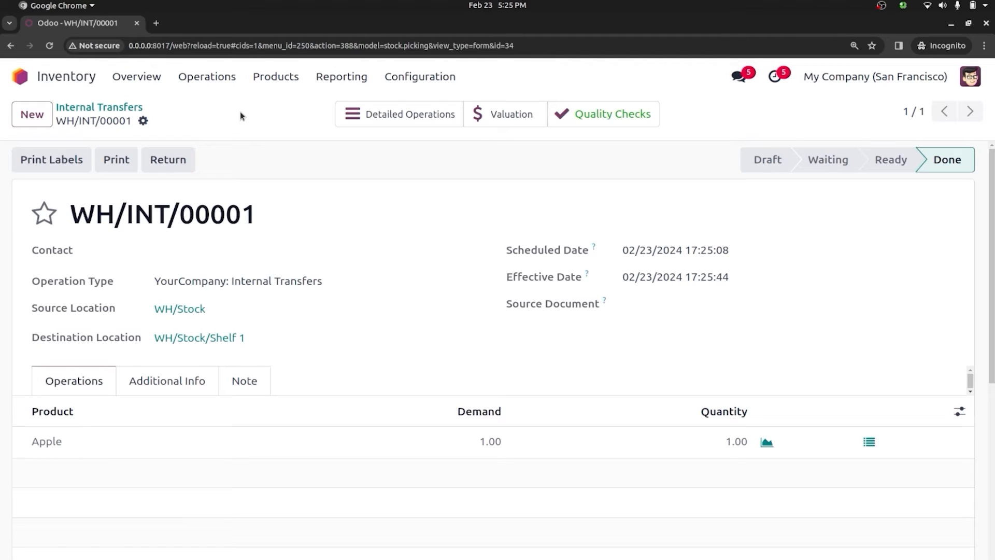
- Create a new delivery order with Azure Interior as the delivery address
click(219, 79)
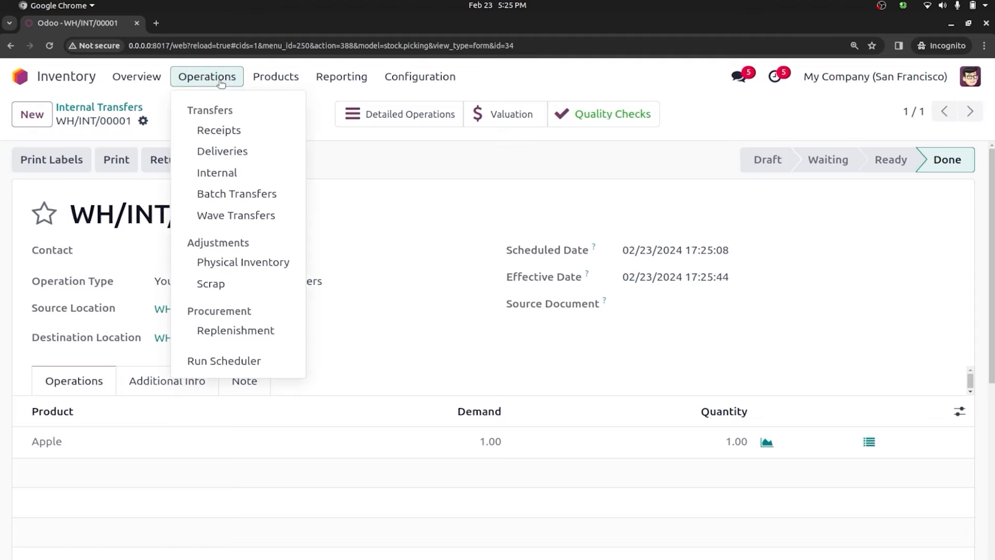
click(234, 150)
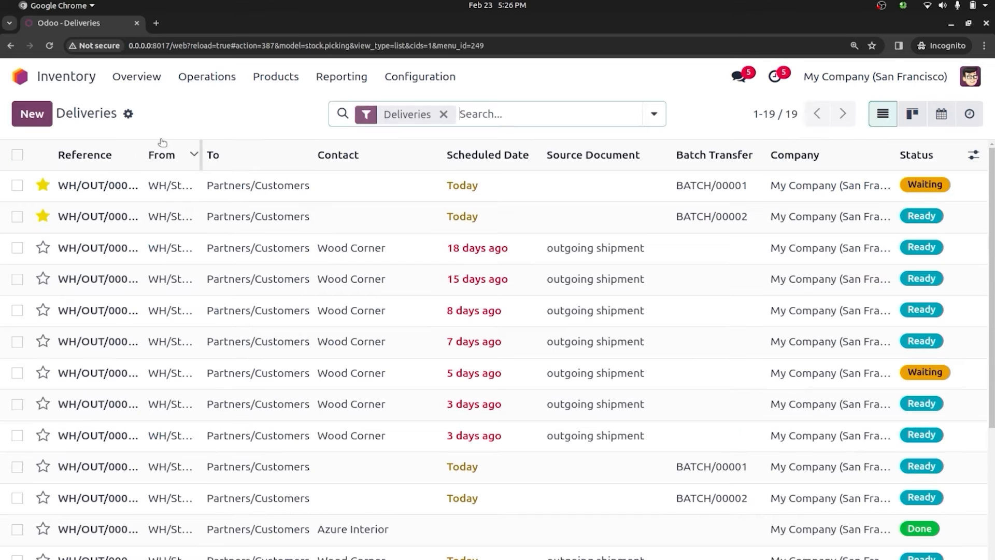
click(32, 114)
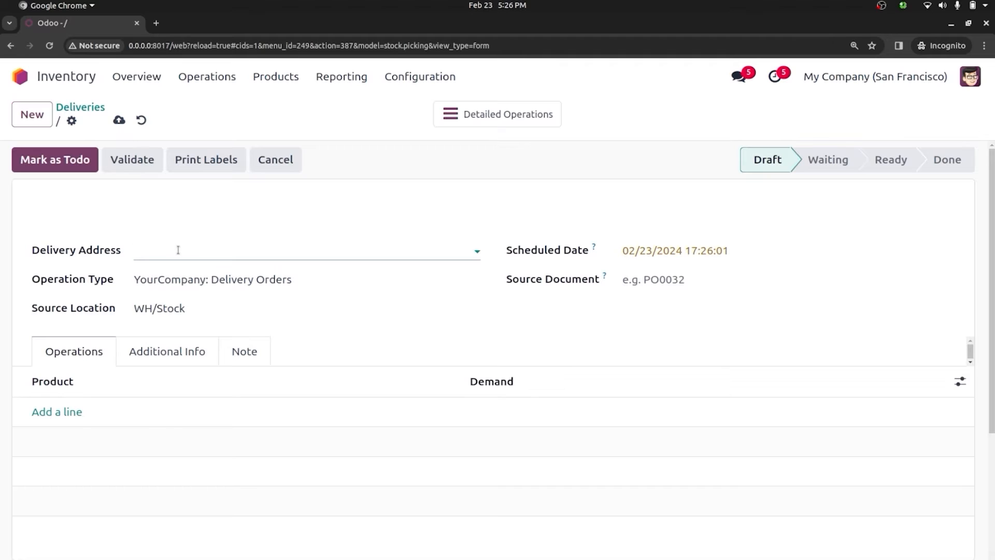
click(178, 251)
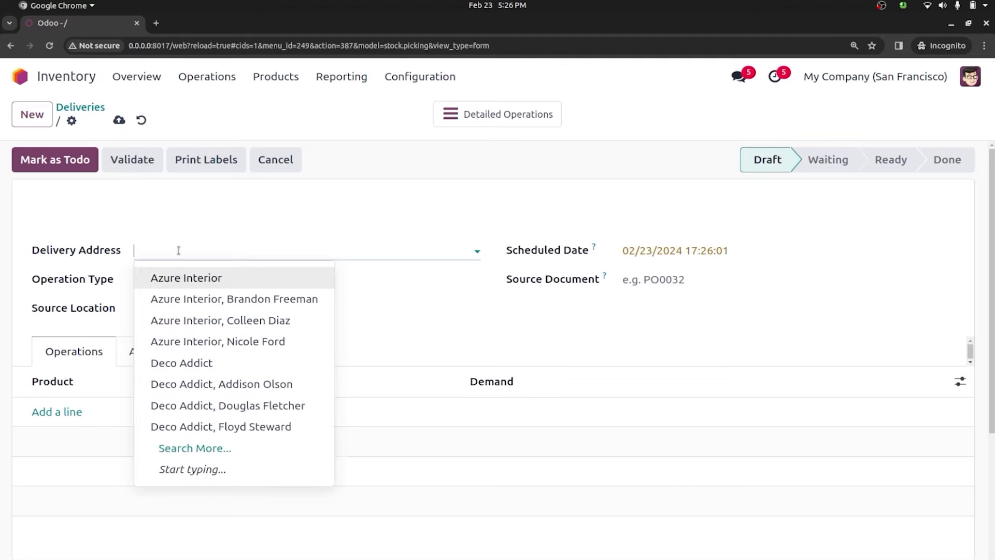
click(187, 277)
- Add the product Table with a demand of 10 to the Azure Interior delivery and mark it as to do
click(66, 410)
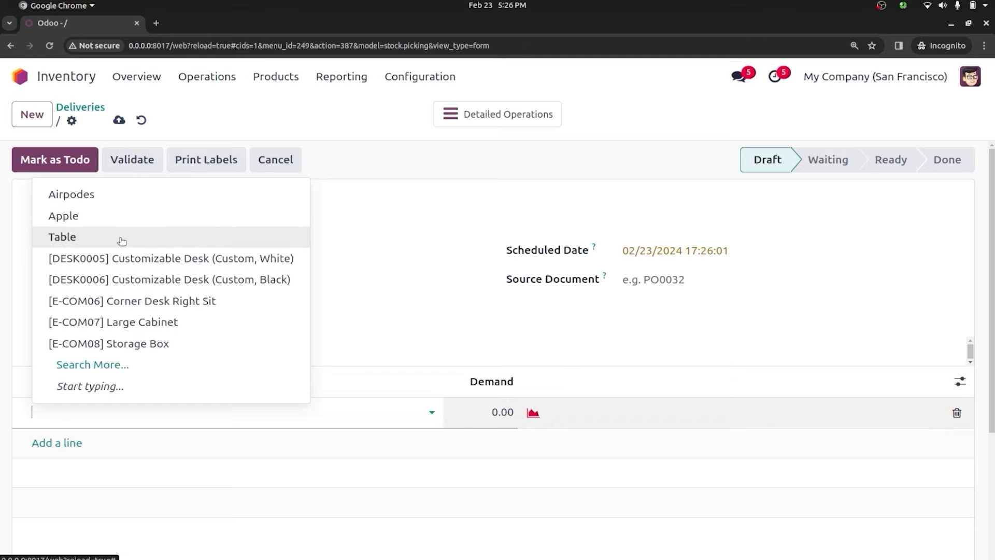
click(121, 241)
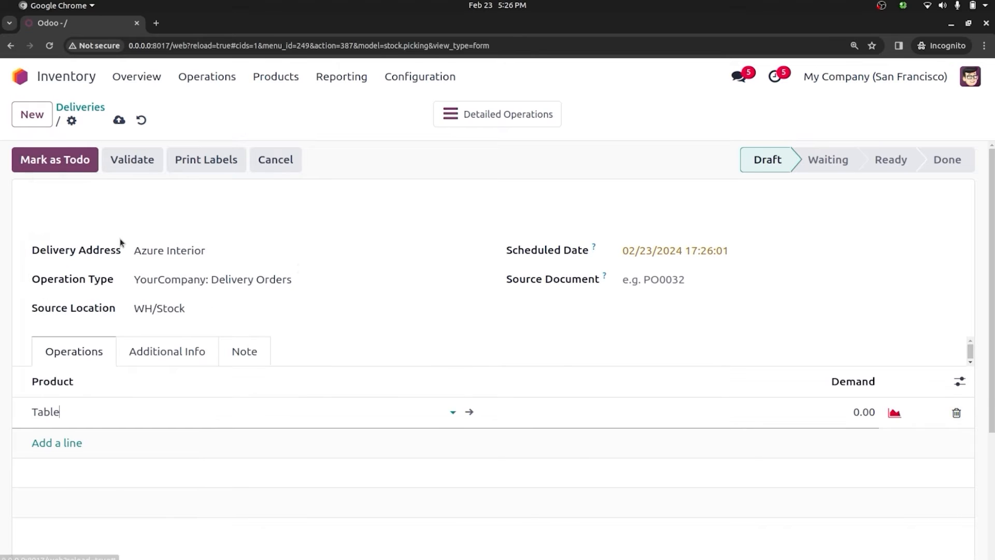
click(833, 403)
text(10)
click(731, 346)
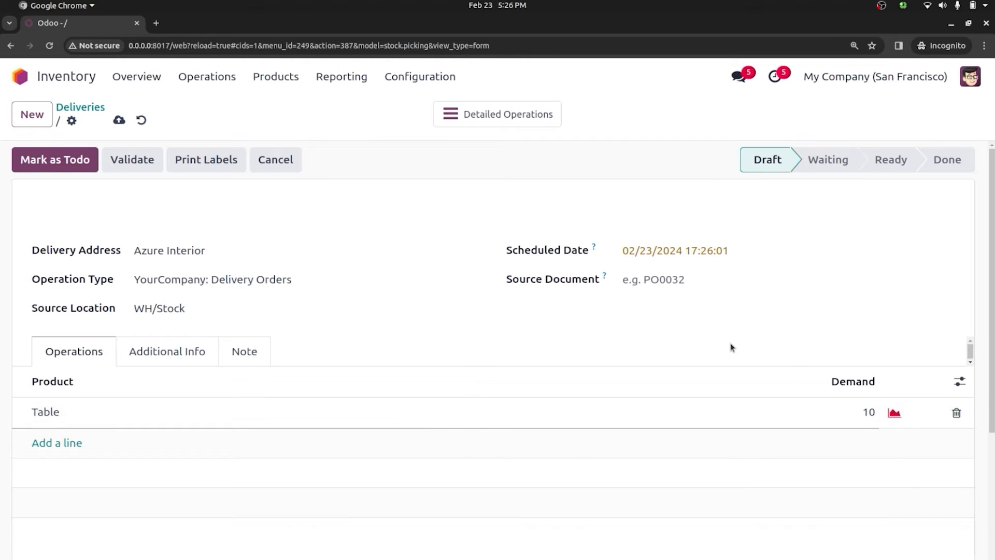
click(57, 156)
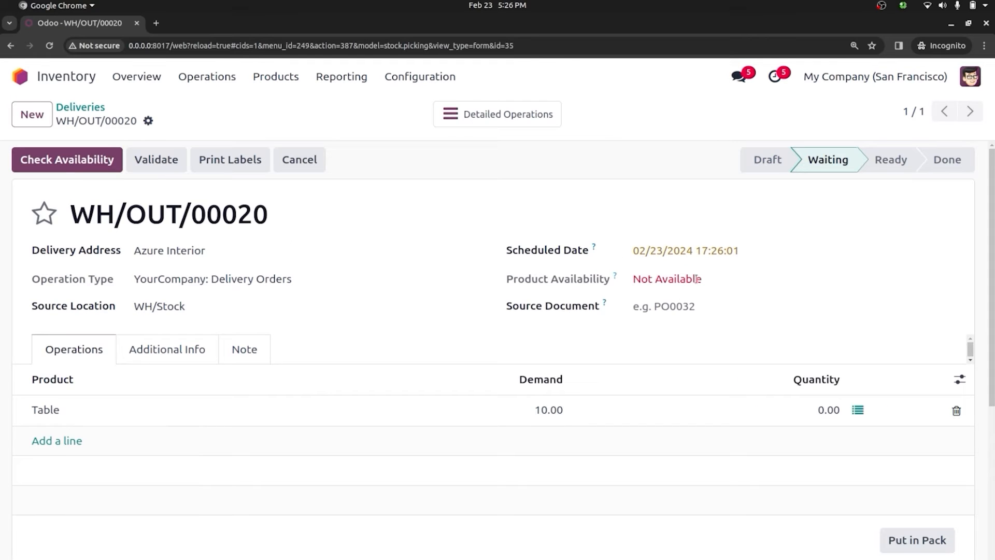
- Create another delivery order addressed to a Deco Addict contact and dismiss the partner warning
click(48, 117)
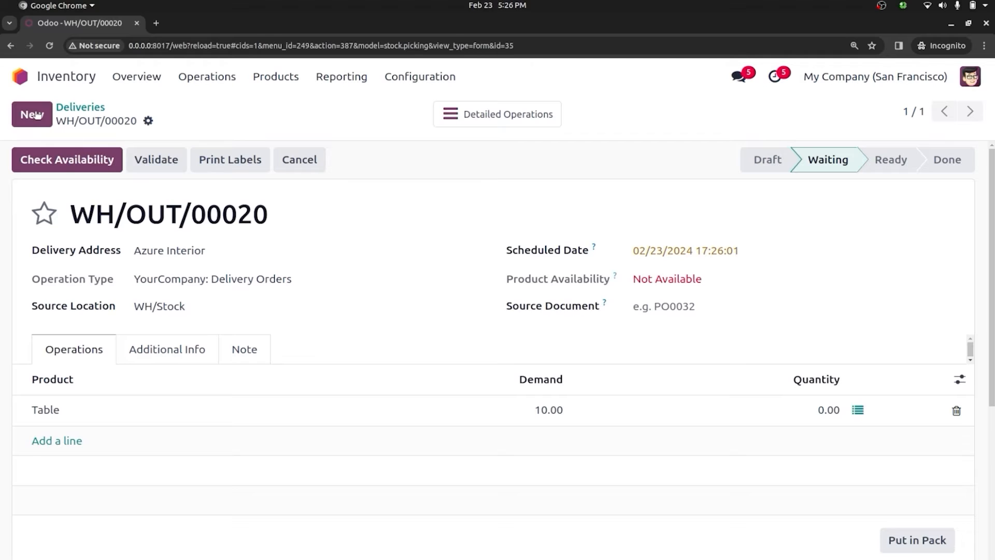
click(177, 244)
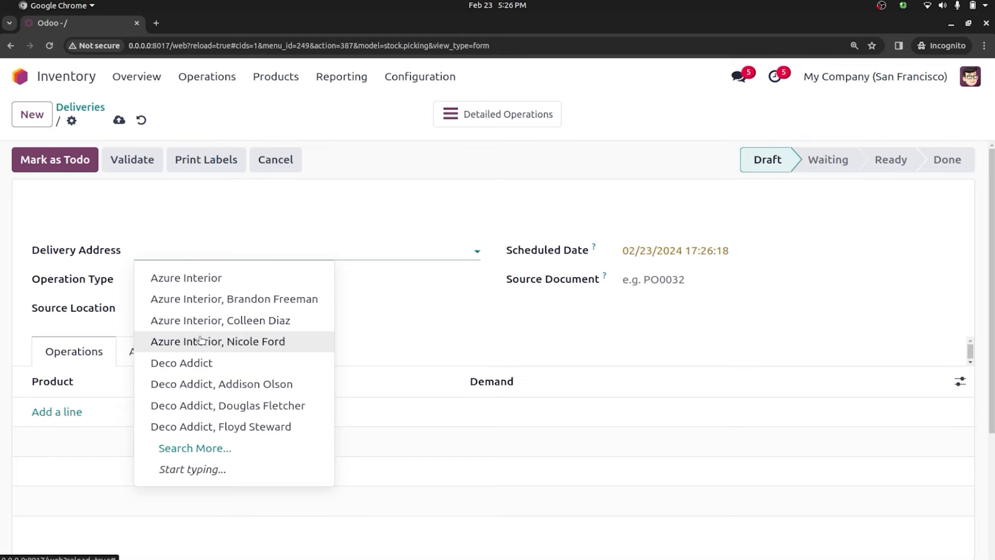
click(211, 382)
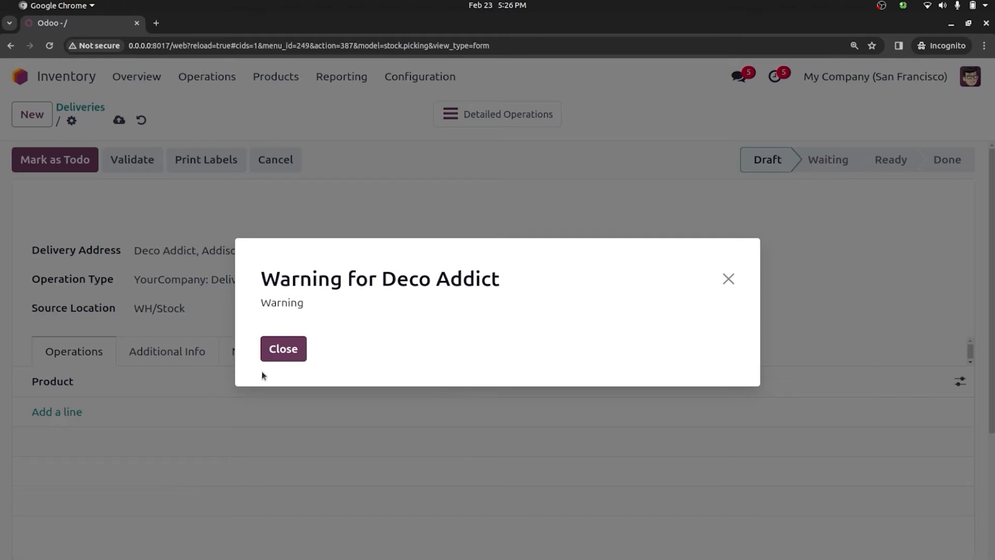
click(283, 356)
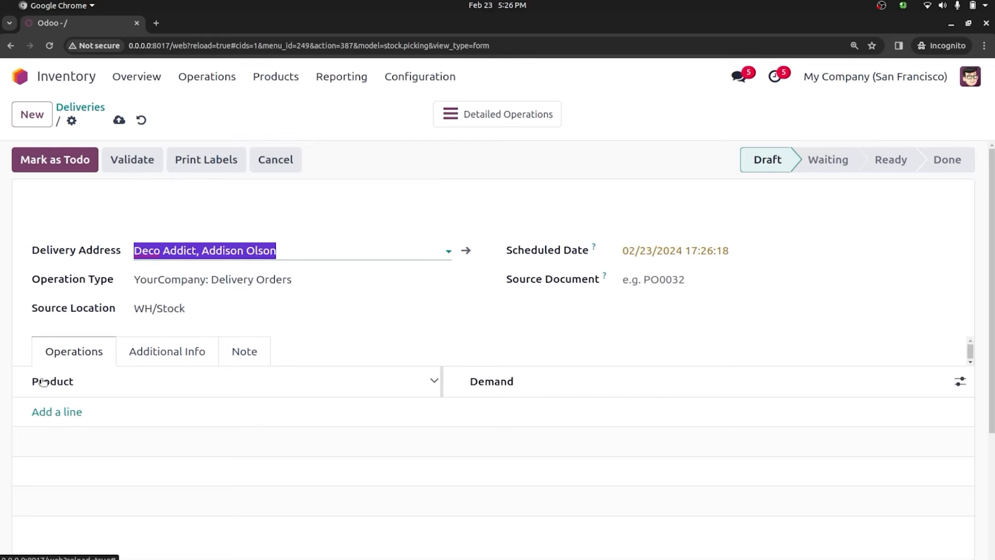
- Add the product Table with a demand of 5 to the Deco Addict delivery and mark it as to do
click(56, 410)
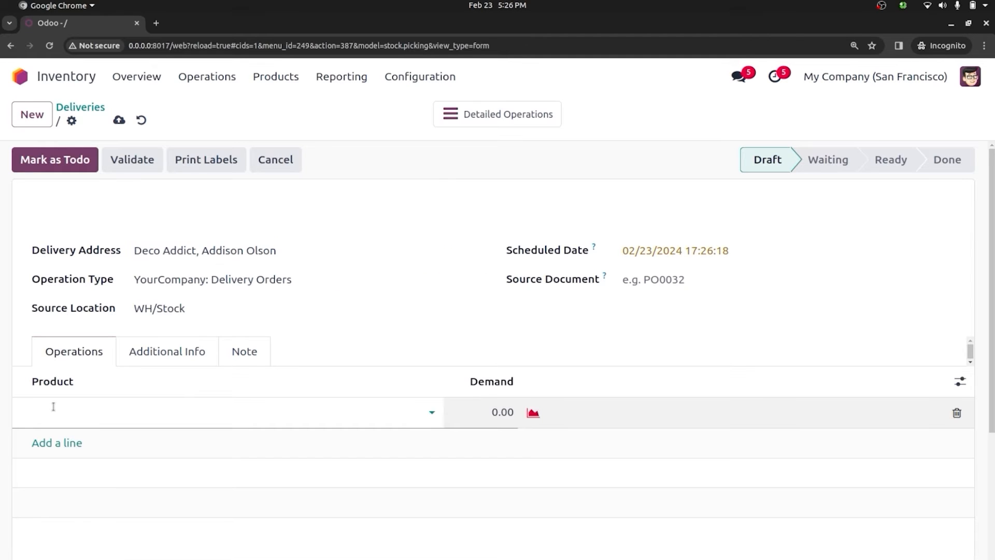
text(tab)
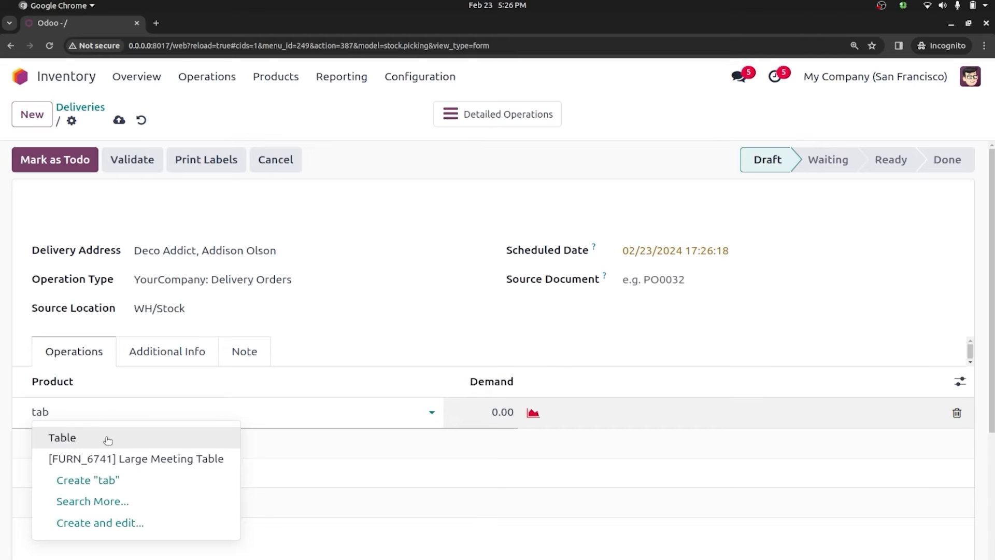
click(104, 438)
click(844, 409)
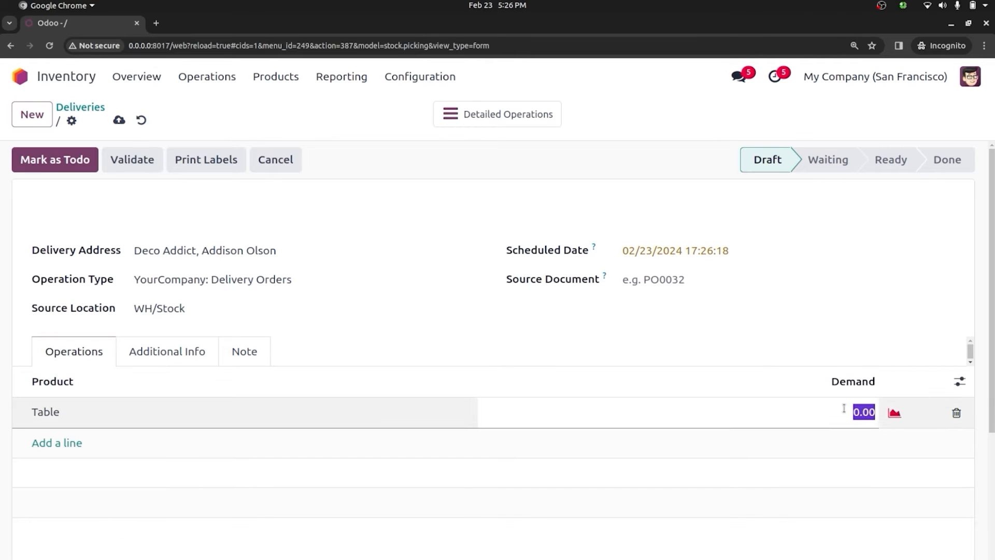
text(5)
click(733, 324)
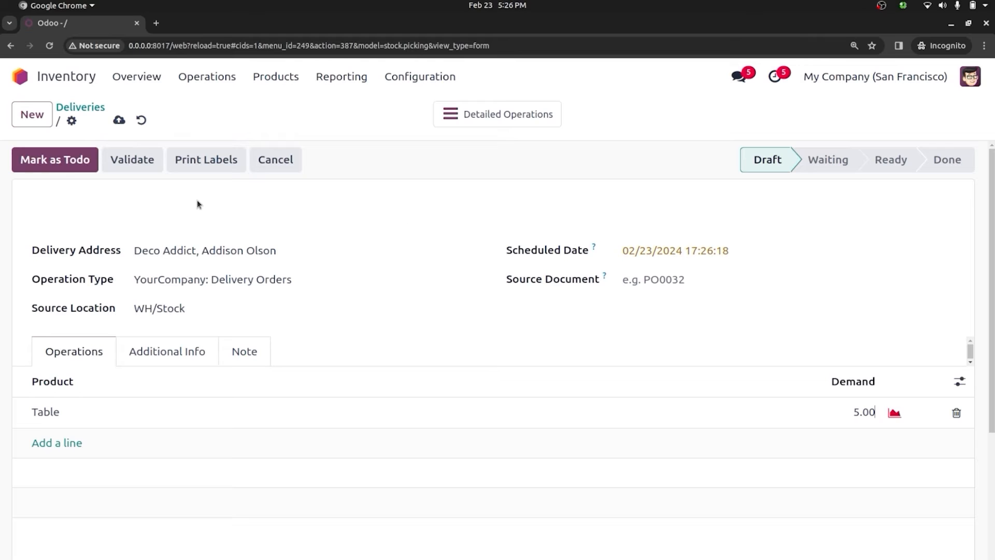
click(79, 160)
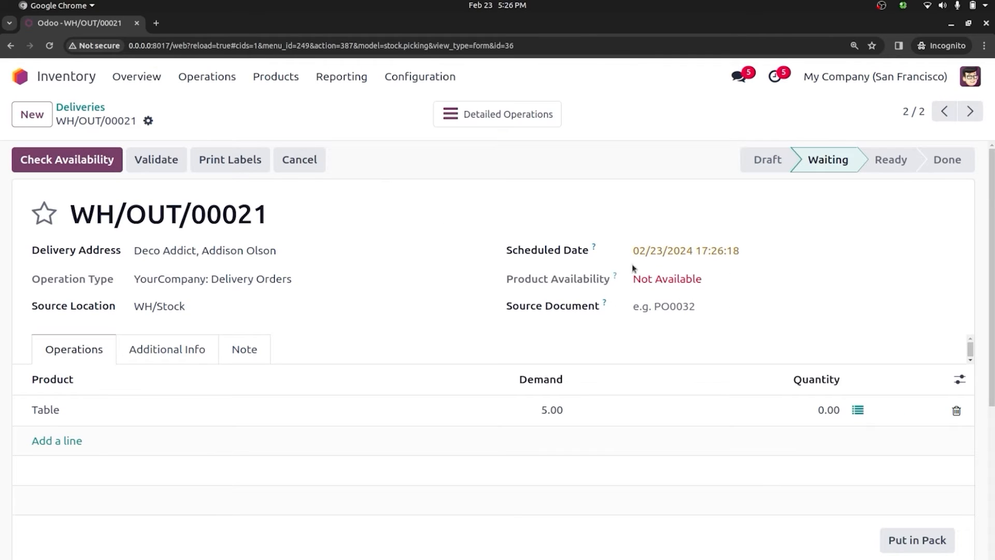
- Go to the replenishment list and try to order the Table product once
click(207, 77)
click(259, 328)
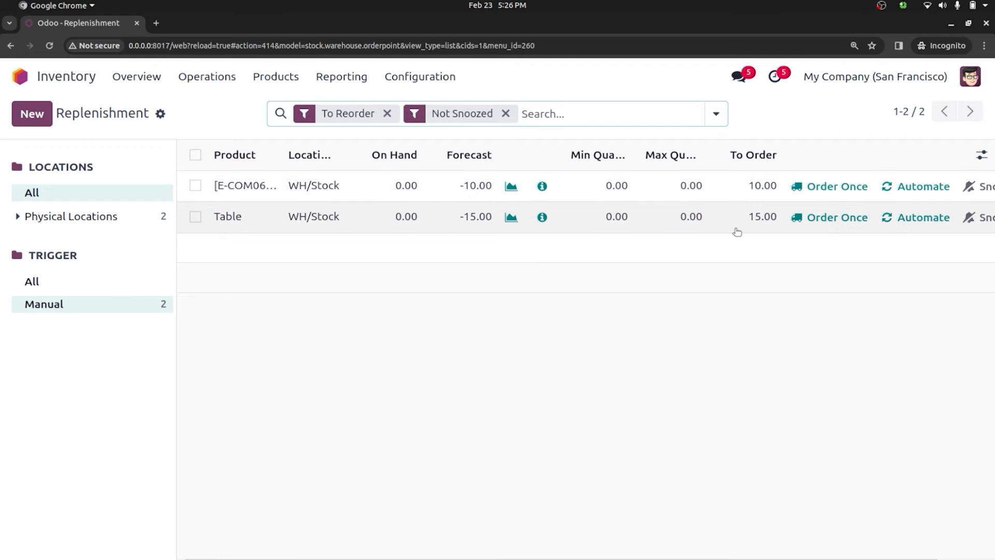
click(818, 222)
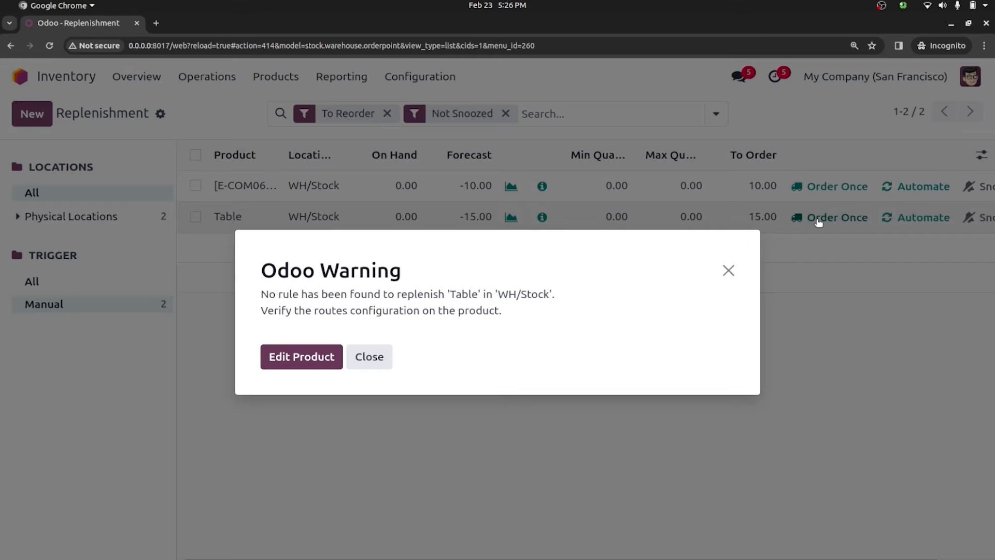
- Enable the Buy route on the Table product, check its vendor, save it and return to the replenishment list
click(332, 353)
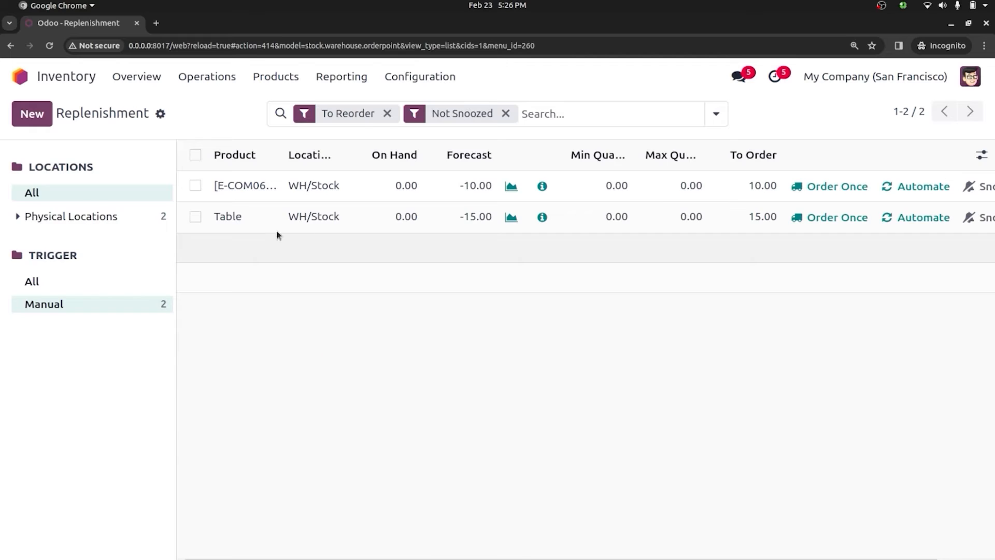
click(345, 331)
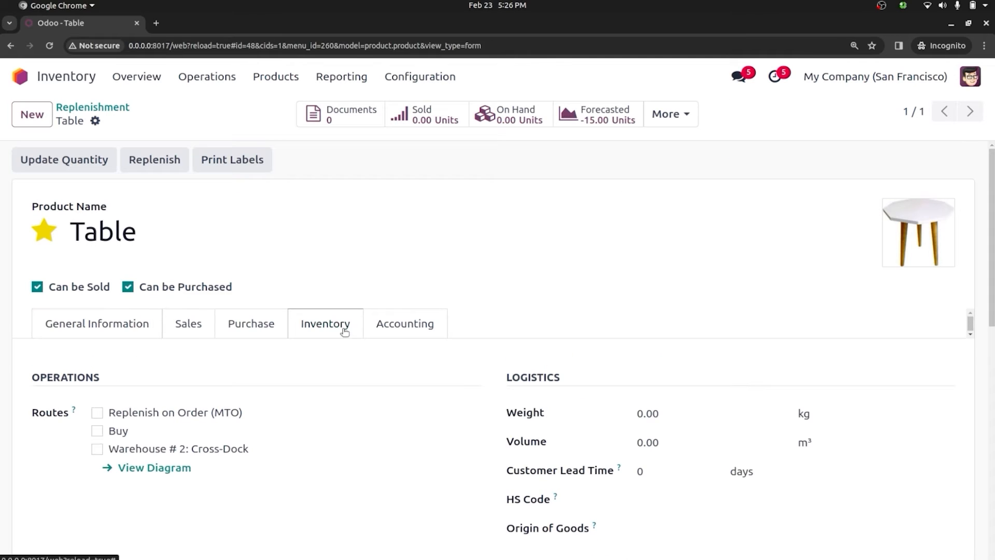
click(97, 430)
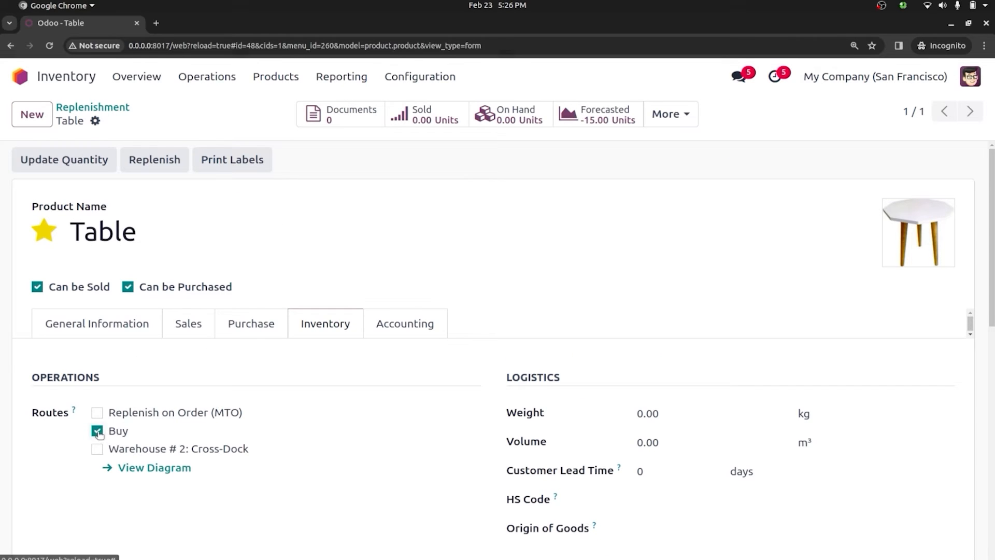
click(259, 325)
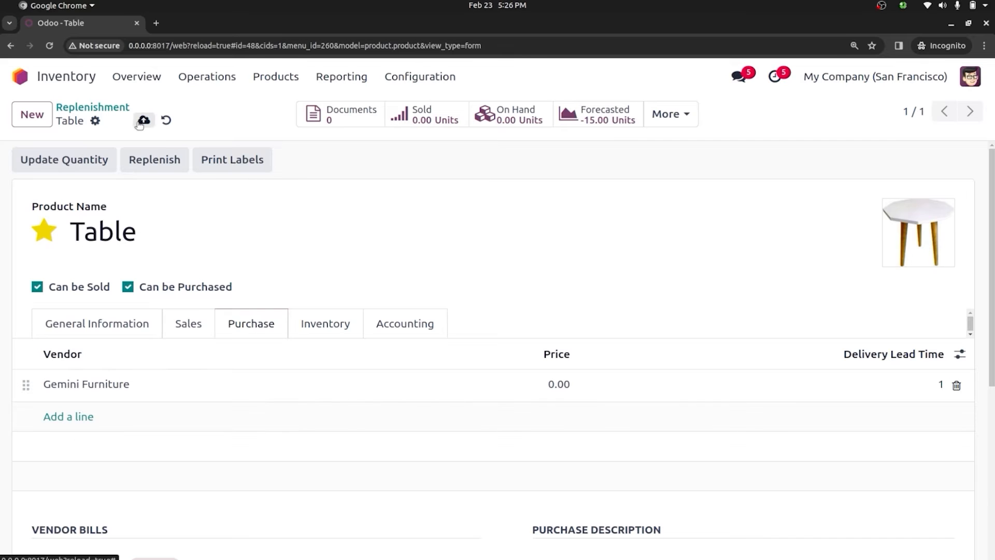
click(143, 120)
click(93, 107)
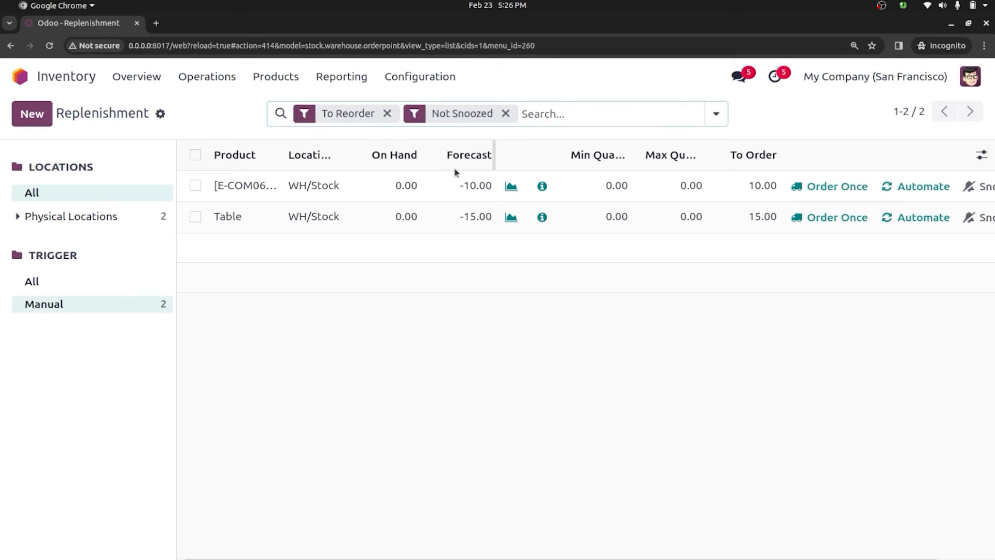
- Order the Table product once from the replenishment list and confirm the generated request for quotation
click(846, 217)
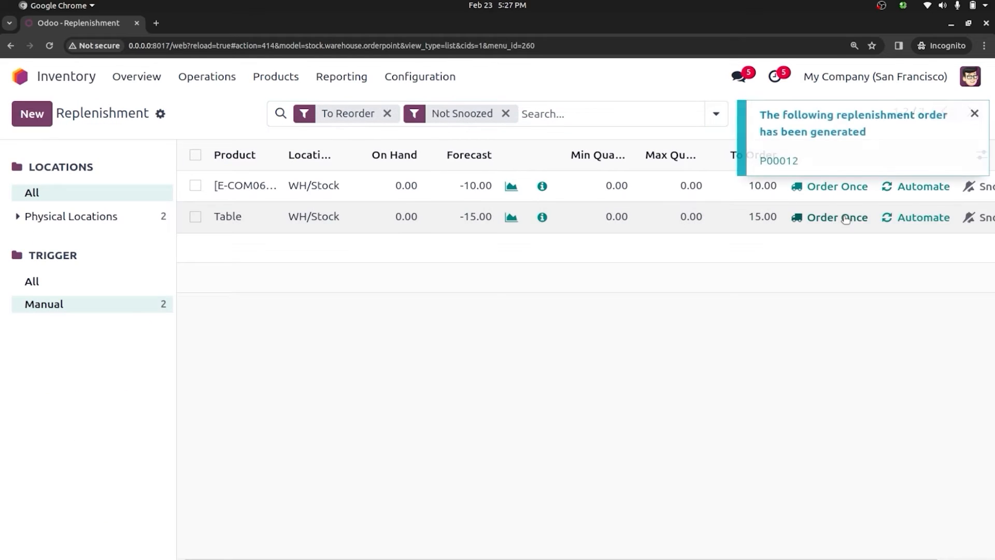
click(790, 162)
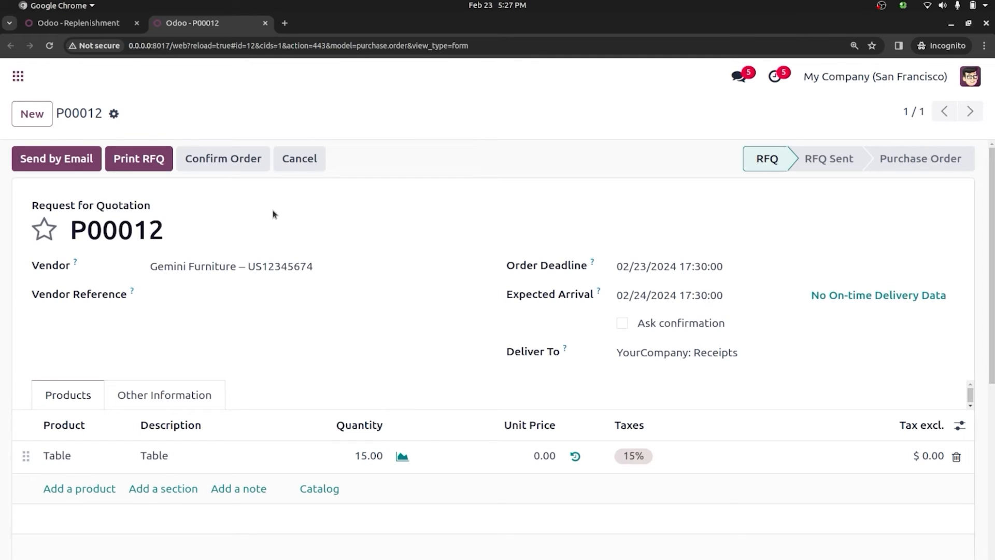
click(223, 158)
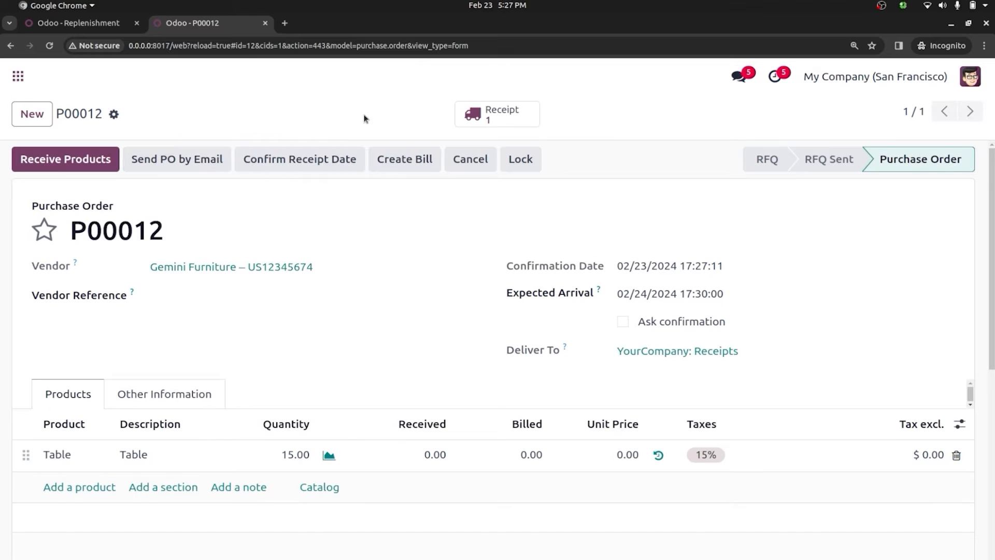
- Validate the receipt of the purchased tables and assign them to both the Azure Interior and Deco Addict deliveries through its allocation
click(508, 112)
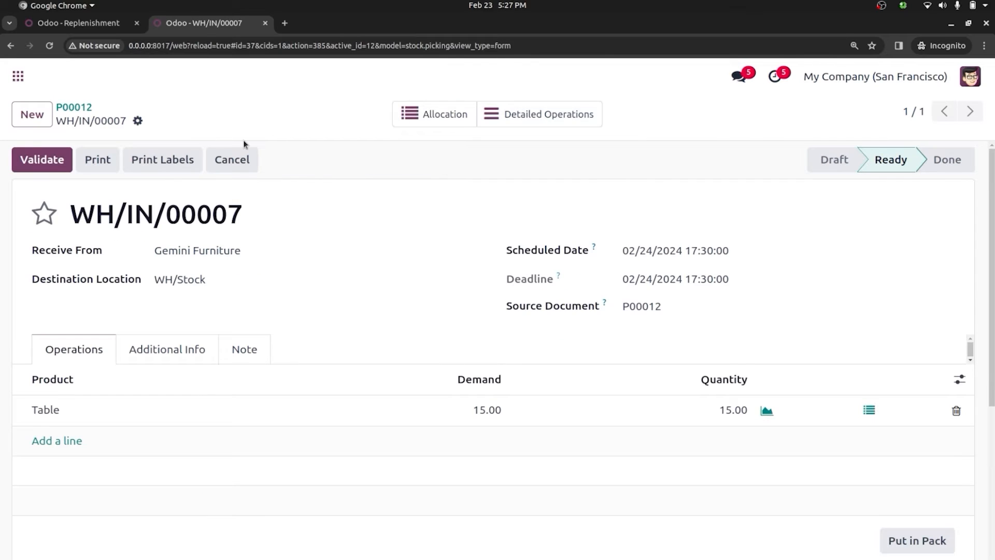
click(42, 160)
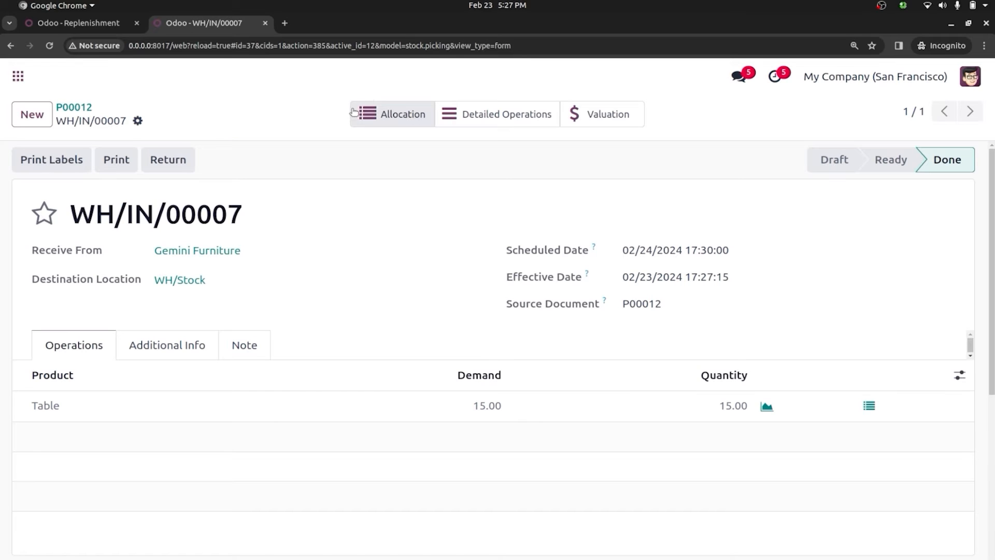
click(394, 113)
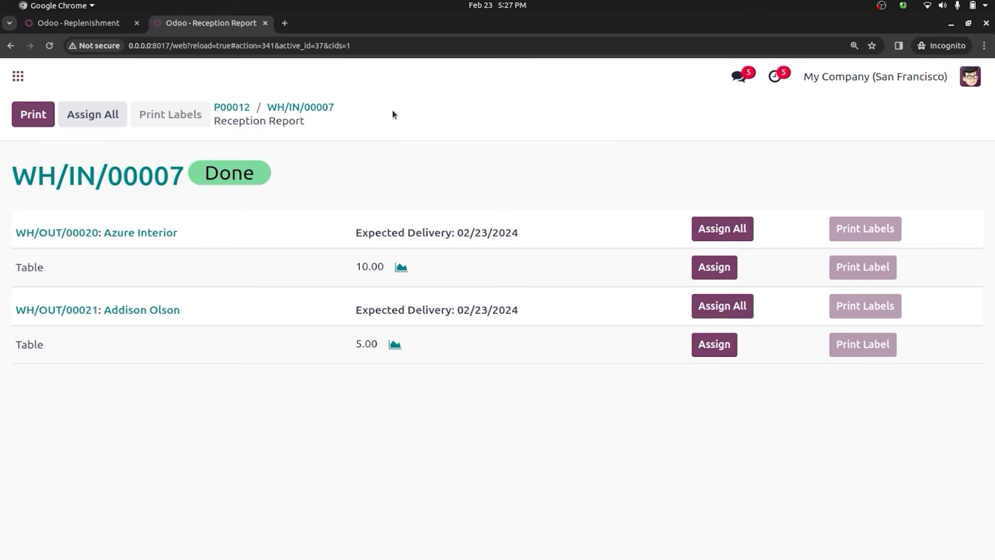
click(713, 228)
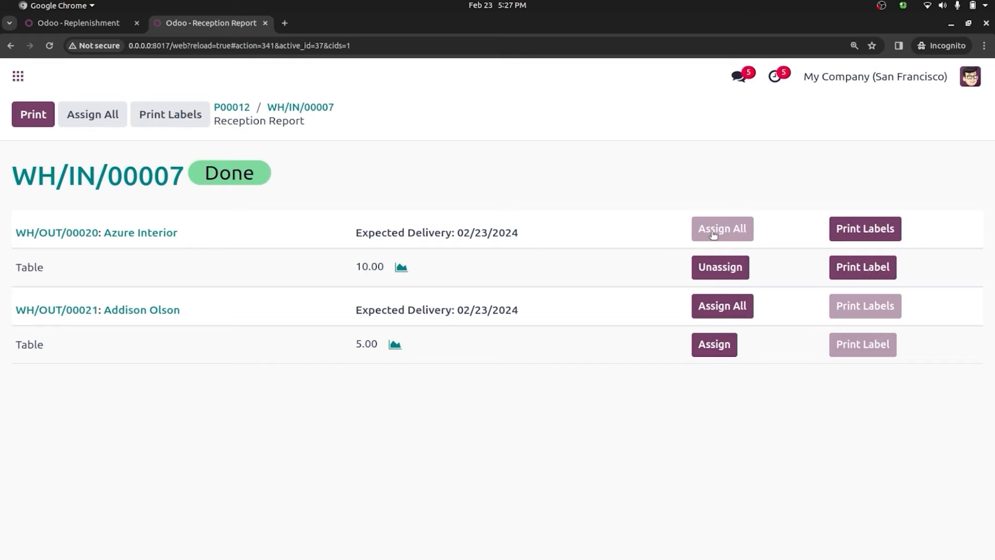
click(717, 309)
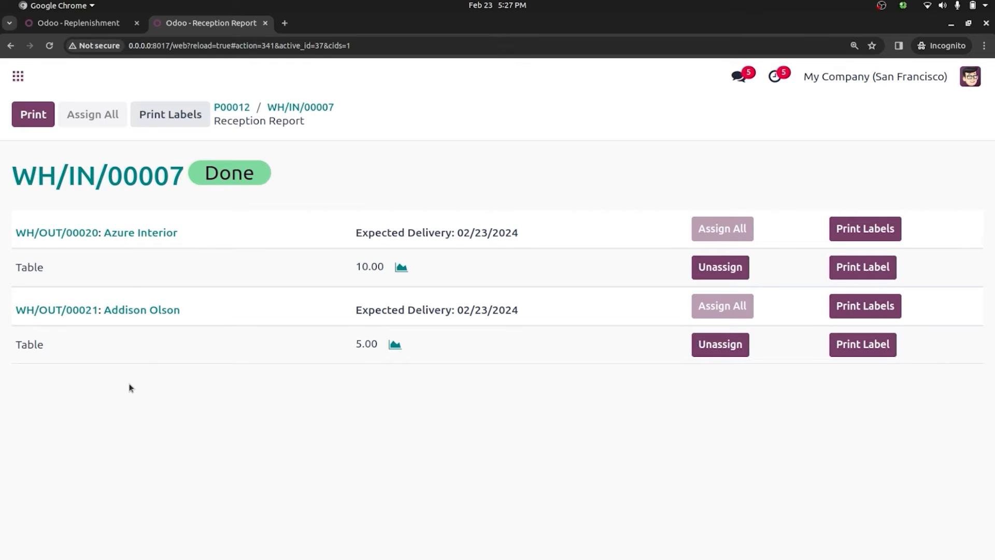
- Validate the Azure Interior delivery of 10 tables and return to the reception report
click(56, 236)
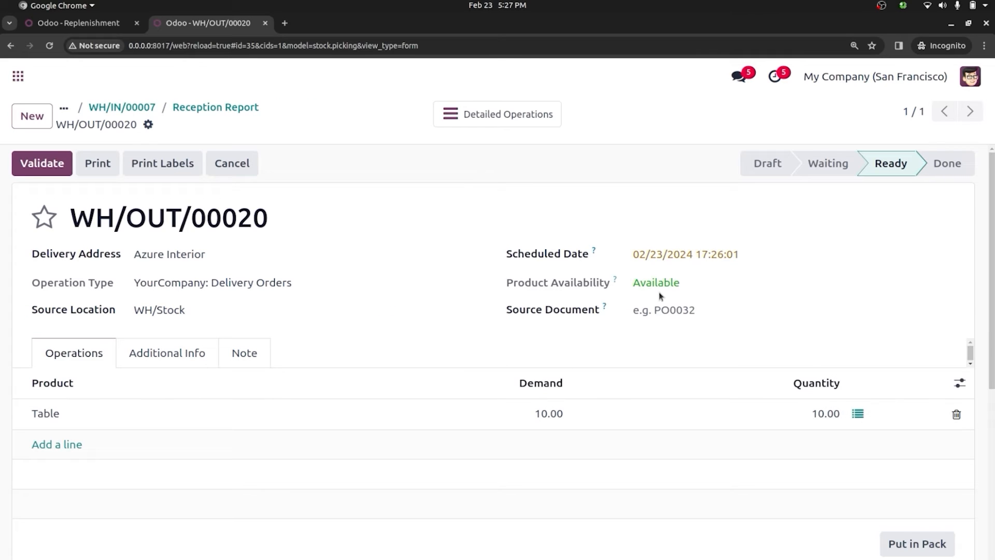
click(30, 169)
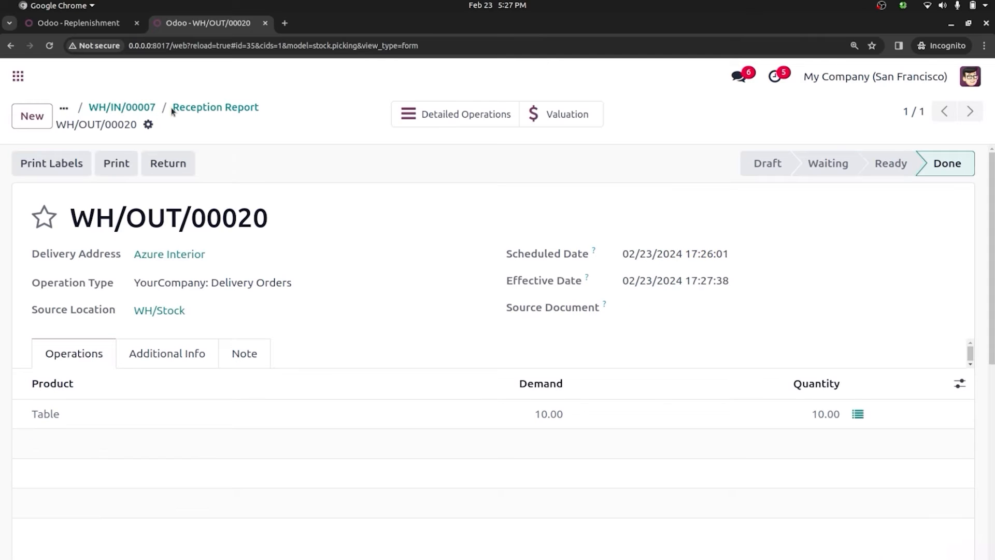
click(206, 107)
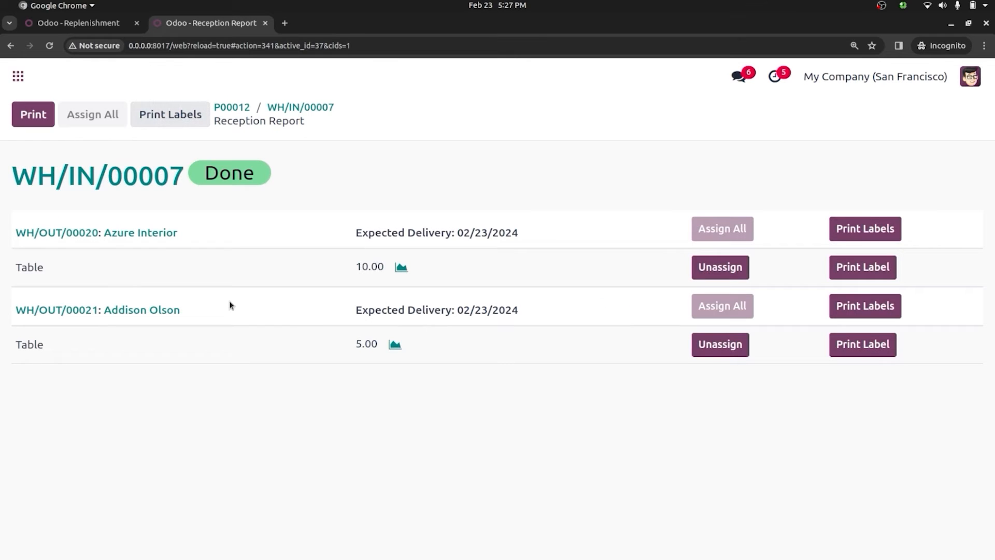
- Validate the Deco Addict contact's delivery of 5 tables and close its browser tab
click(113, 307)
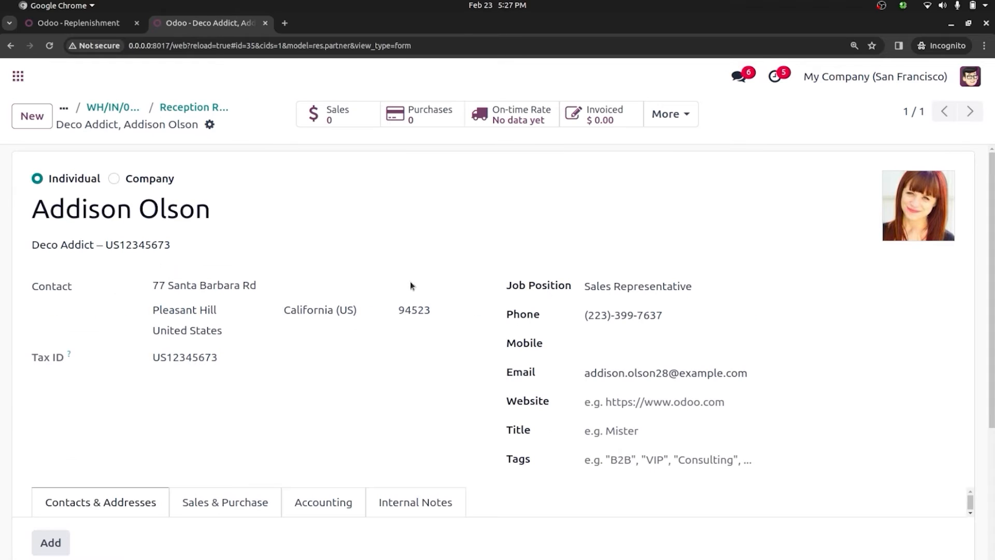
click(161, 107)
click(63, 310)
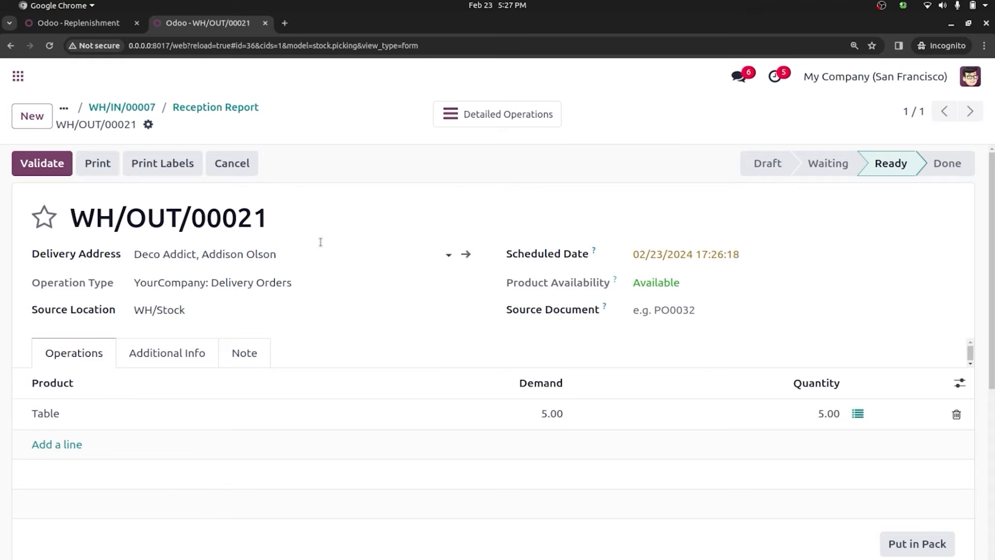
click(42, 166)
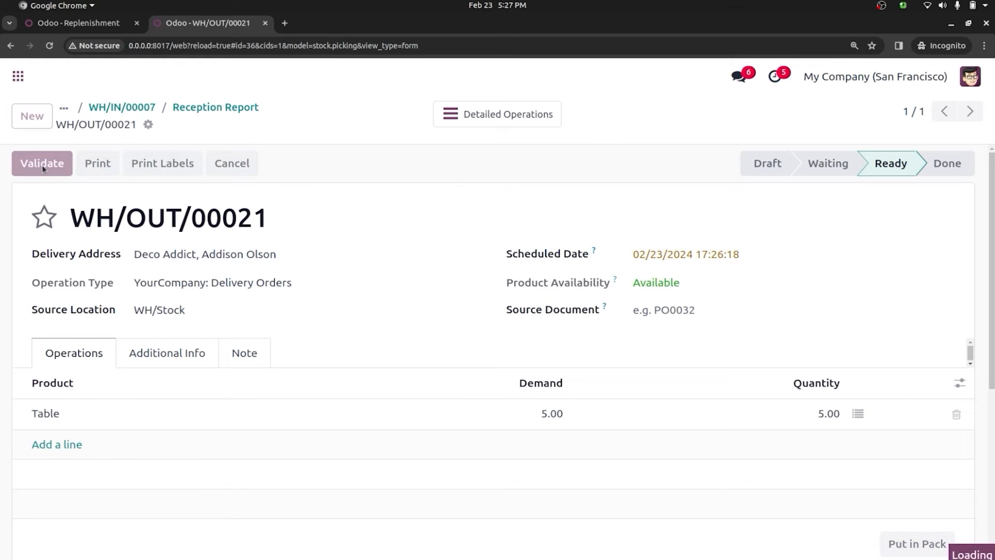
click(266, 23)
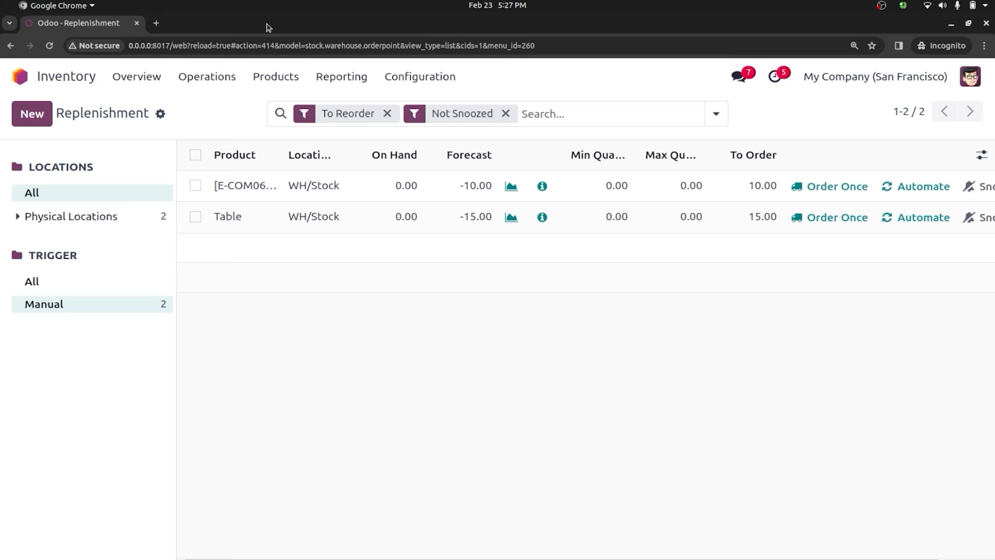
- Create a new batch transfer with the admin user as responsible and YourCompany: Receipts as operation type
click(191, 83)
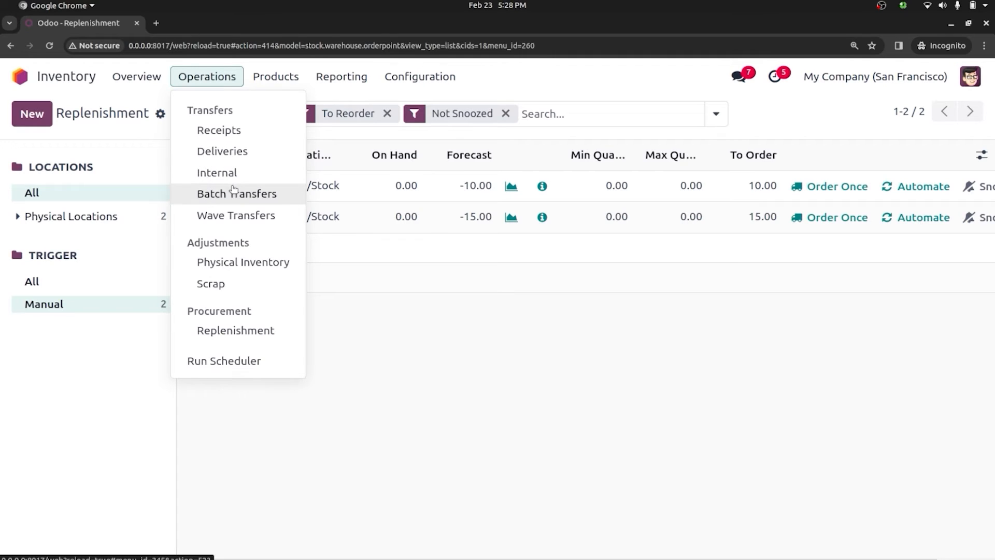
click(252, 206)
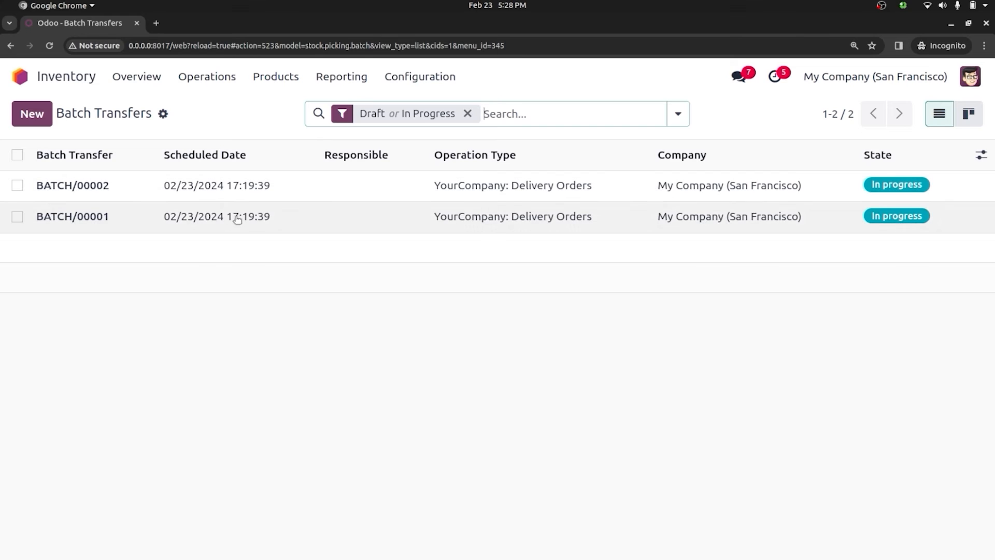
click(43, 118)
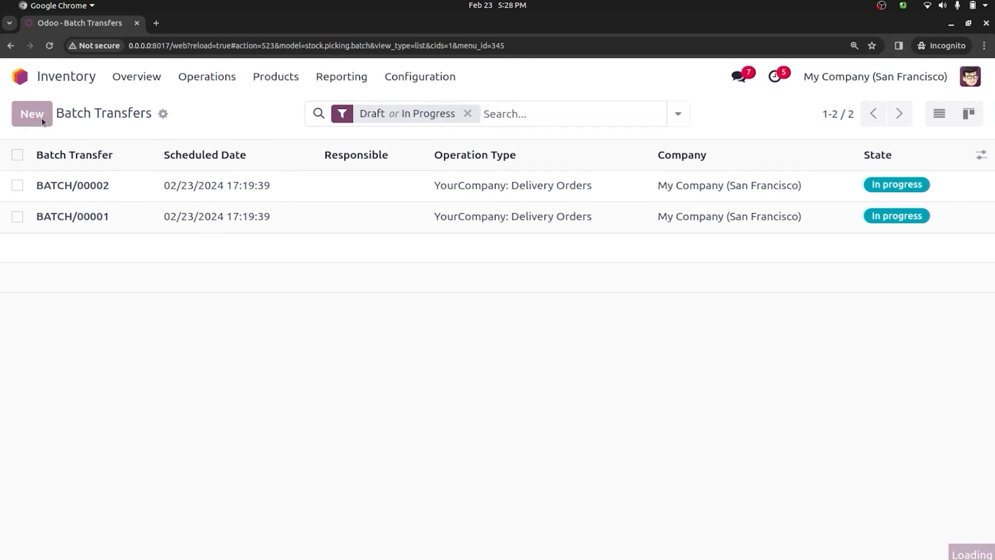
click(187, 250)
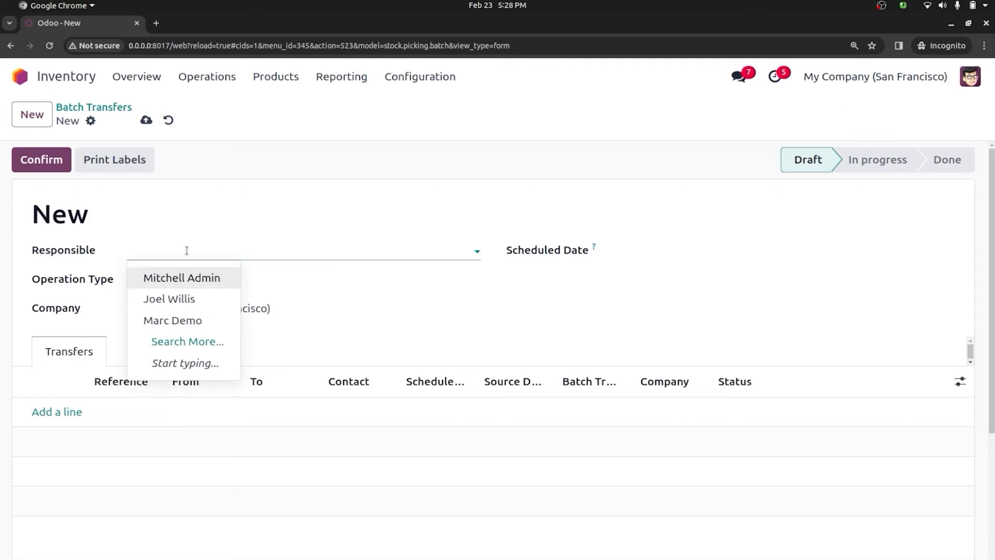
click(191, 282)
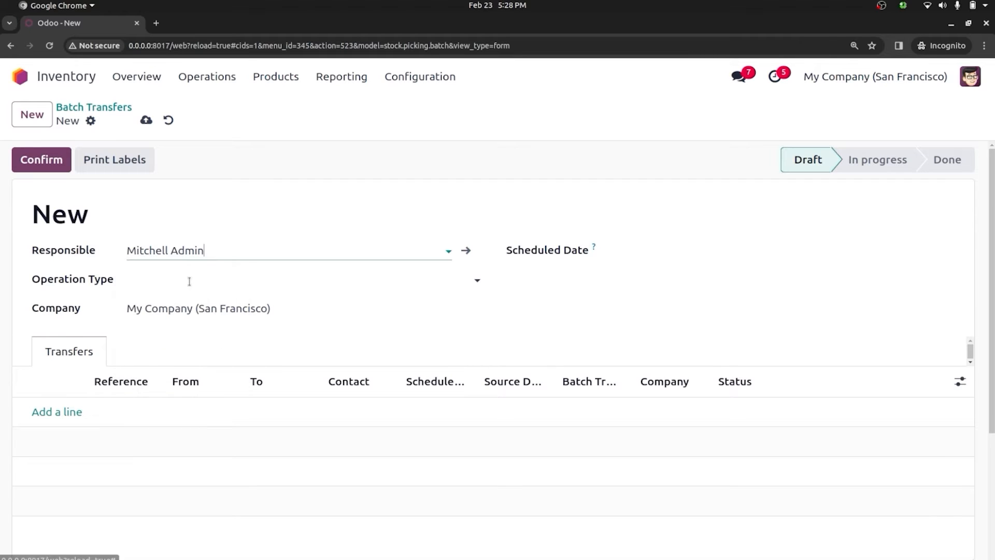
click(174, 280)
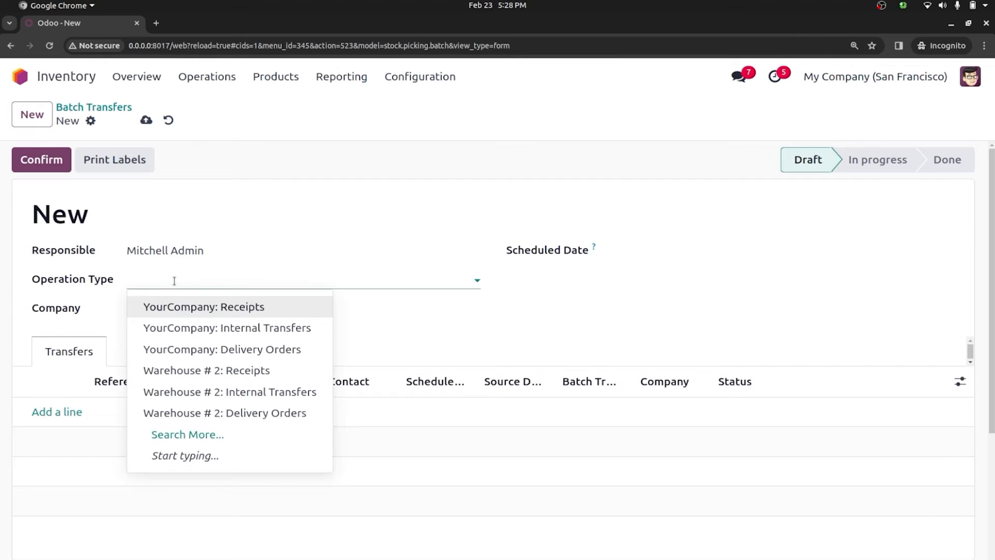
click(218, 306)
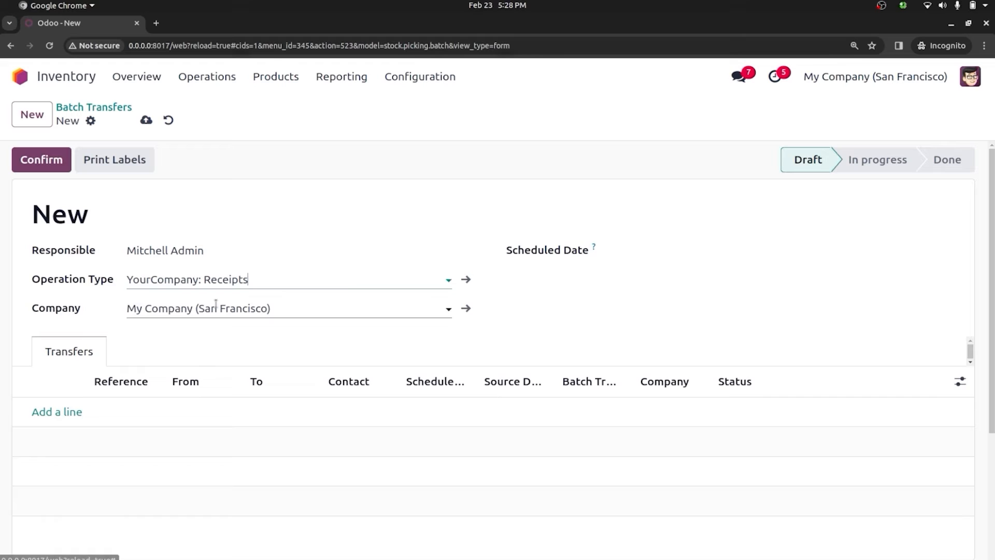
- Add the receipts WH/IN/00002 and WH/IN/00005 to the batch transfer
click(70, 411)
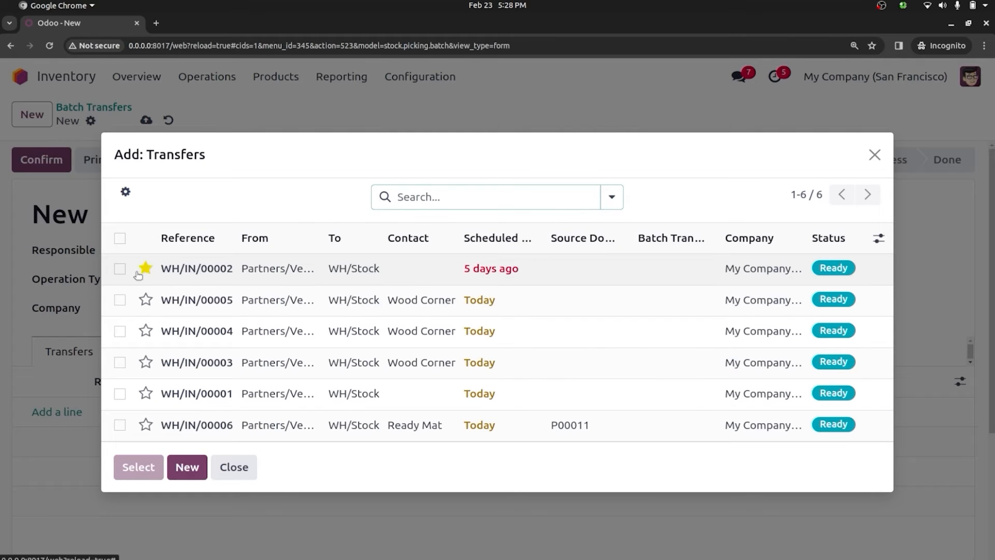
click(119, 268)
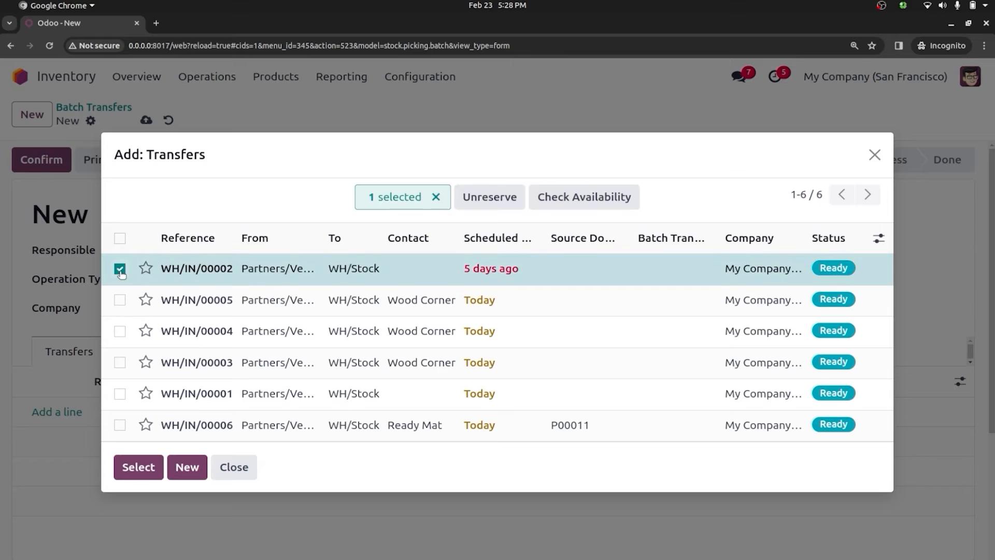
click(120, 300)
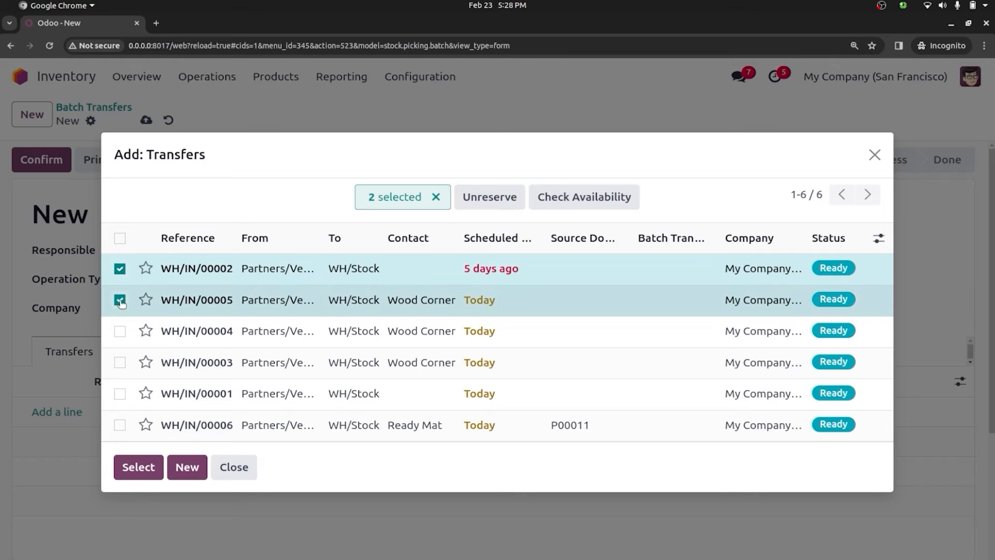
click(138, 468)
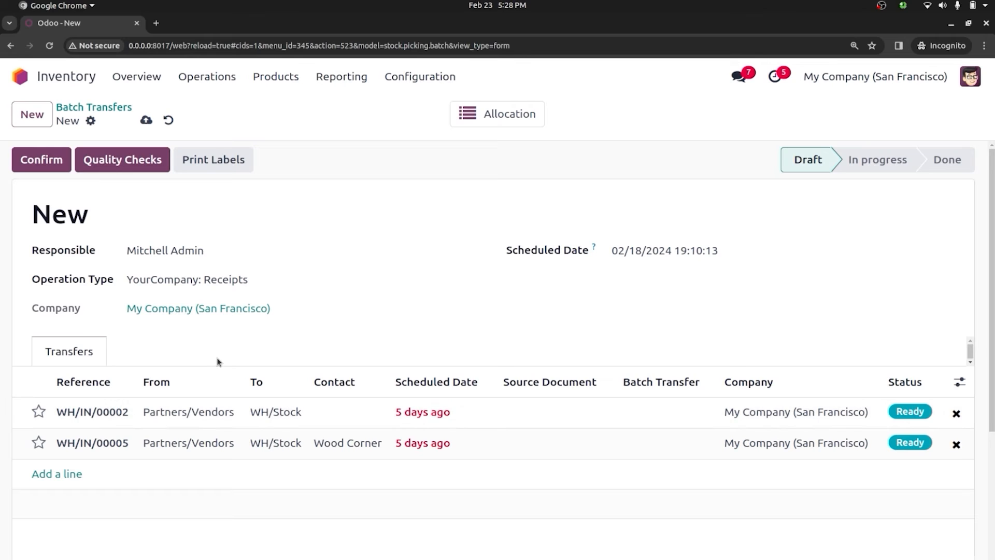
- Pass the Office Lamp quality check of the batch and confirm the batch transfer
click(105, 161)
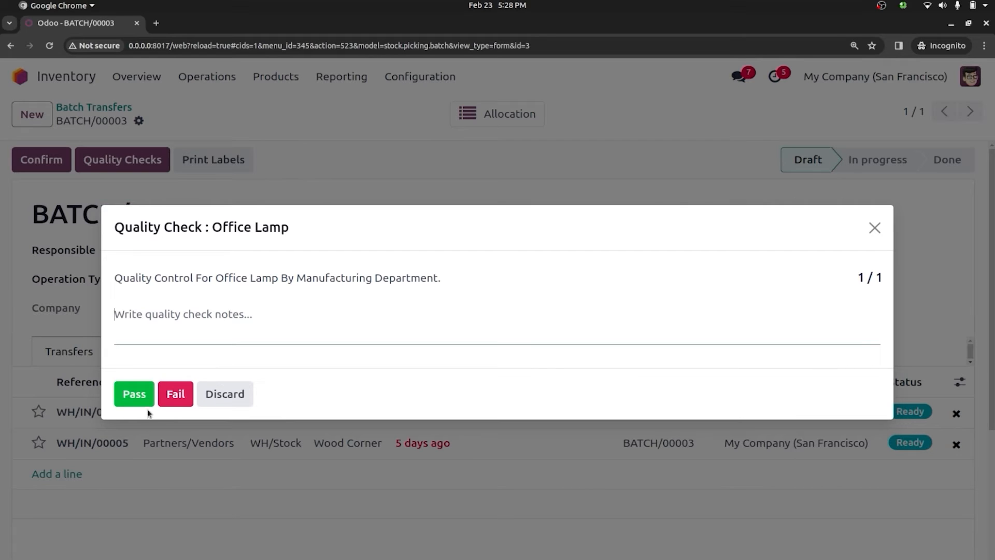
click(146, 403)
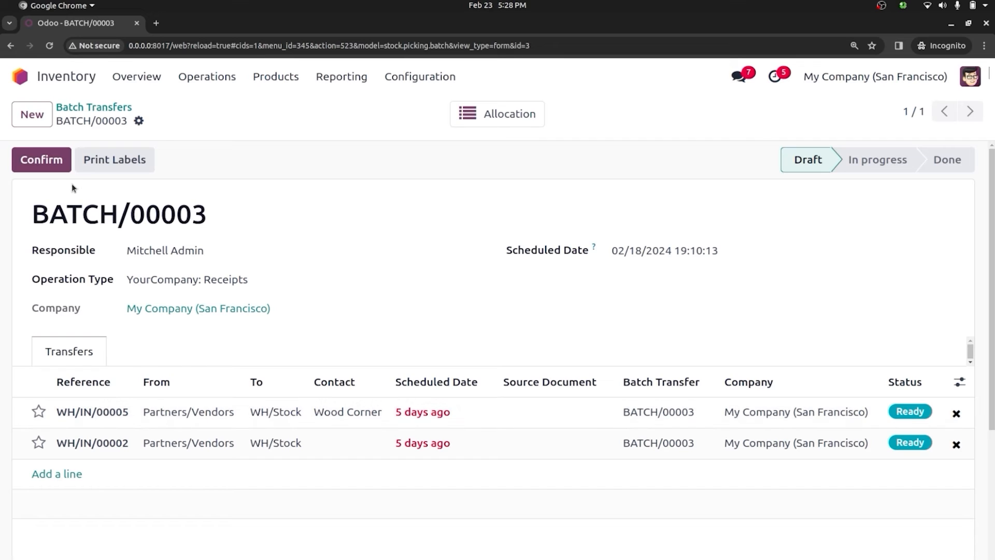
click(55, 165)
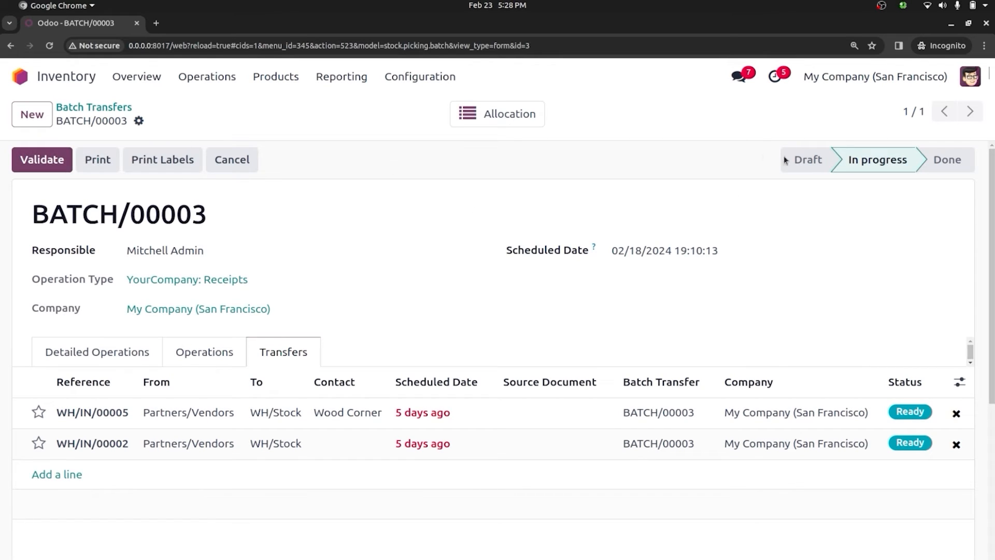
- Add the receipt WH/IN/00004 to the existing batch transfer BATCH/00003
click(228, 81)
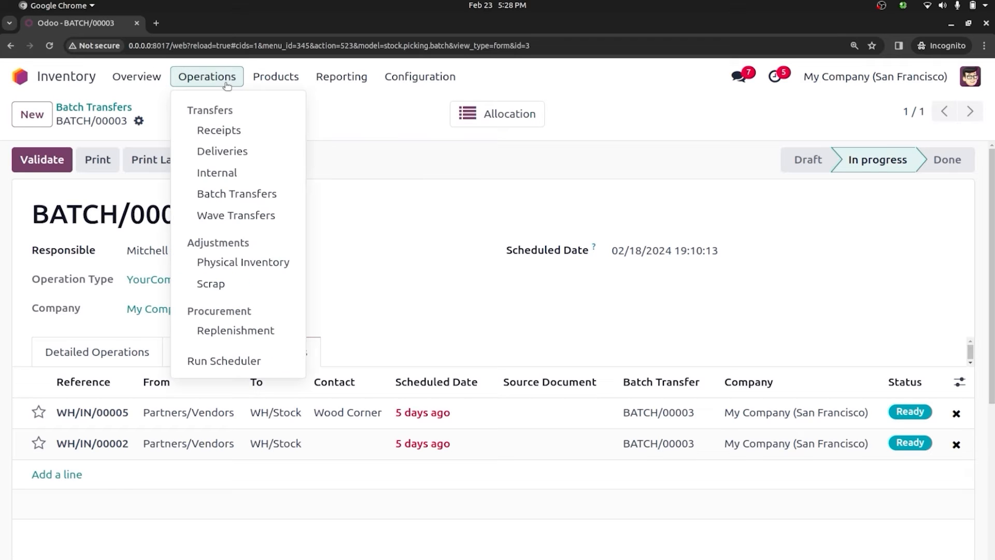
click(234, 132)
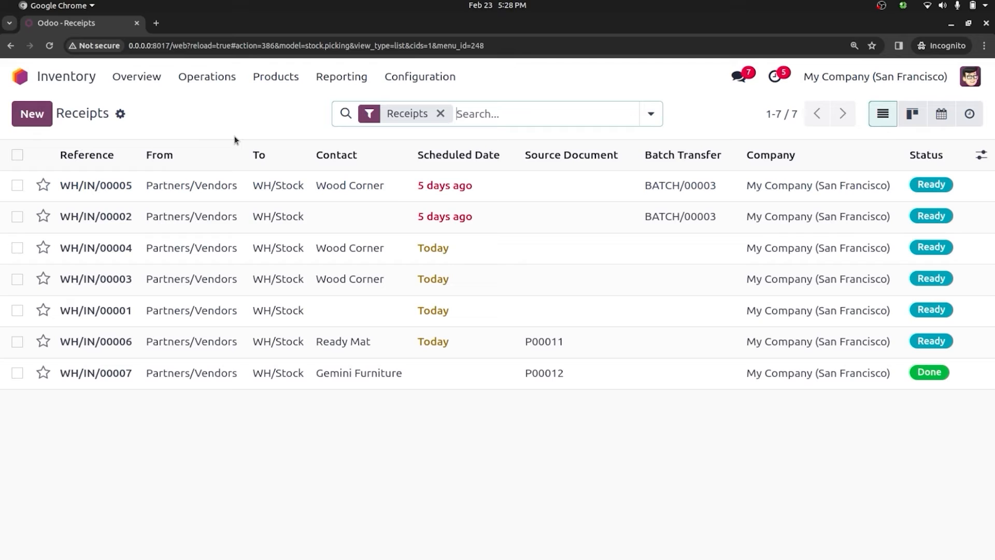
click(17, 248)
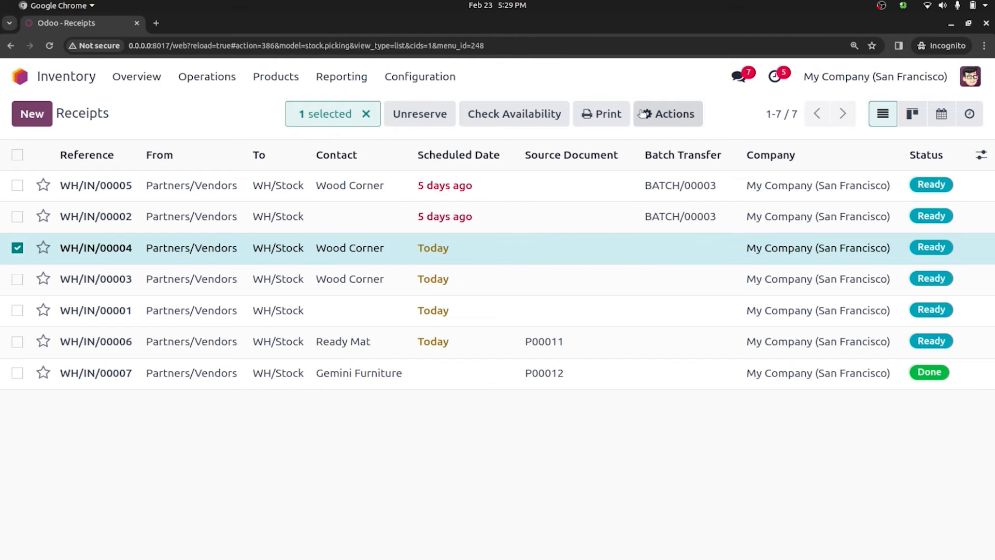
click(643, 113)
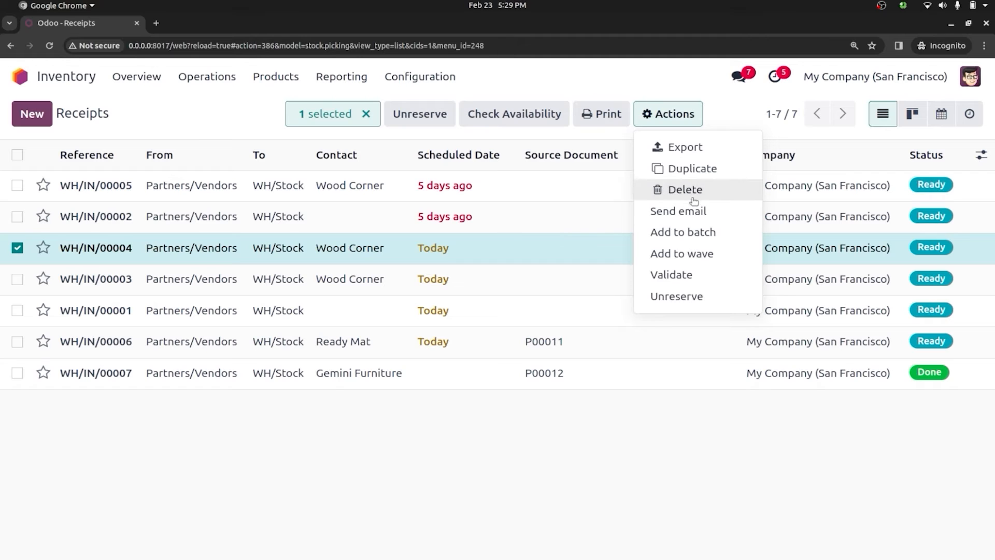
click(696, 230)
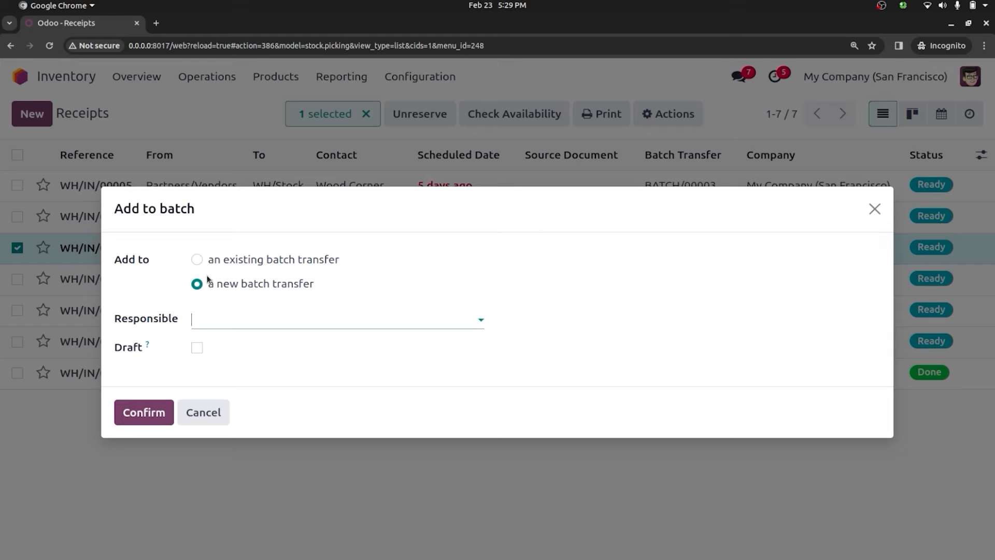
click(197, 259)
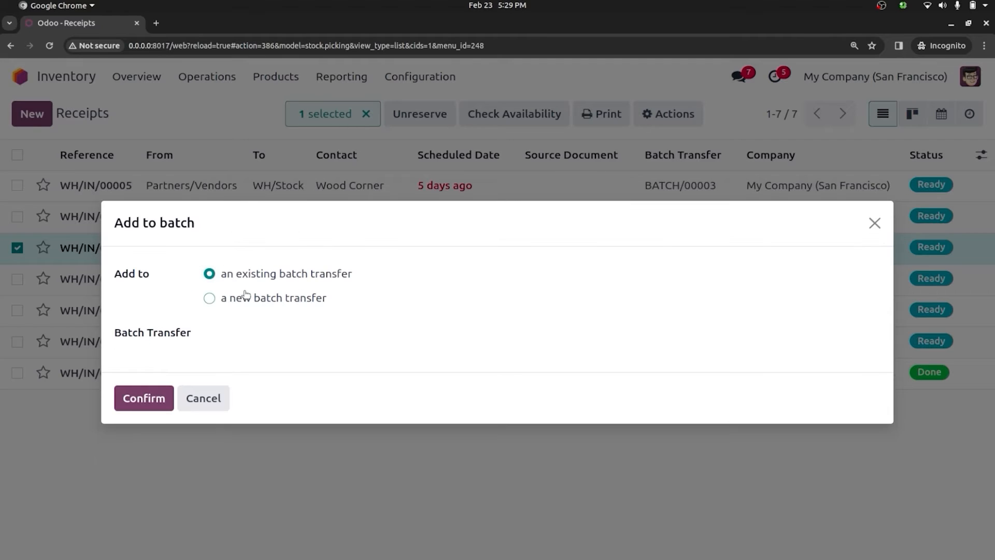
click(250, 326)
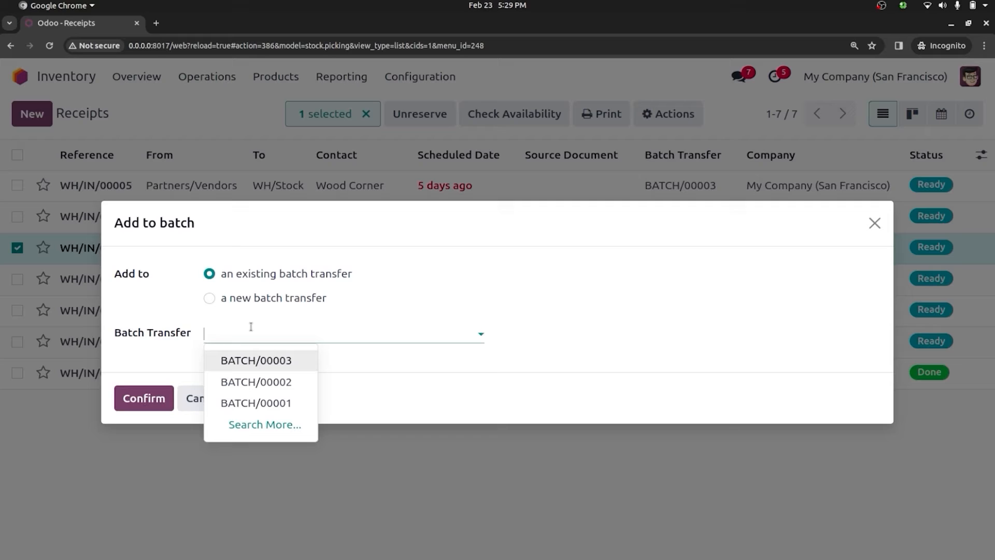
click(255, 362)
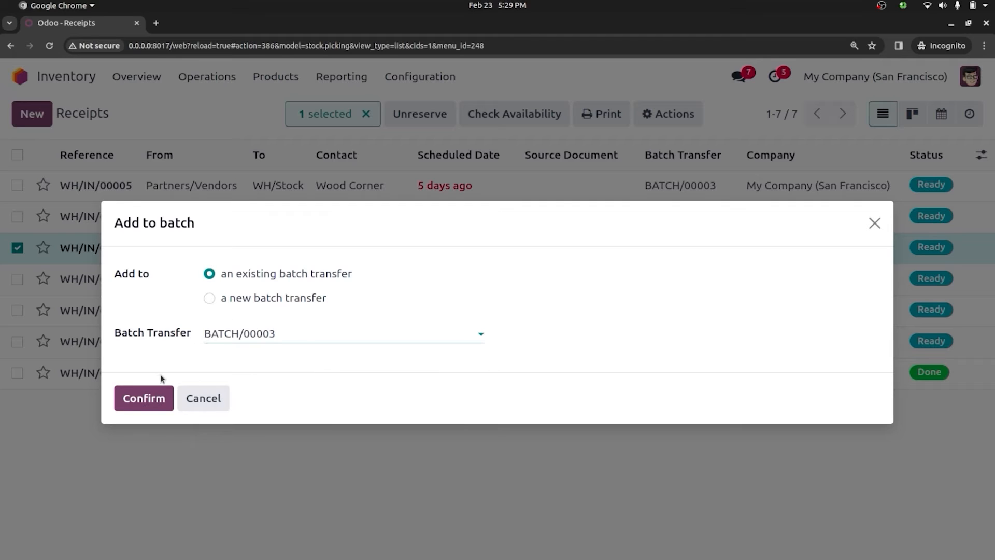
click(155, 397)
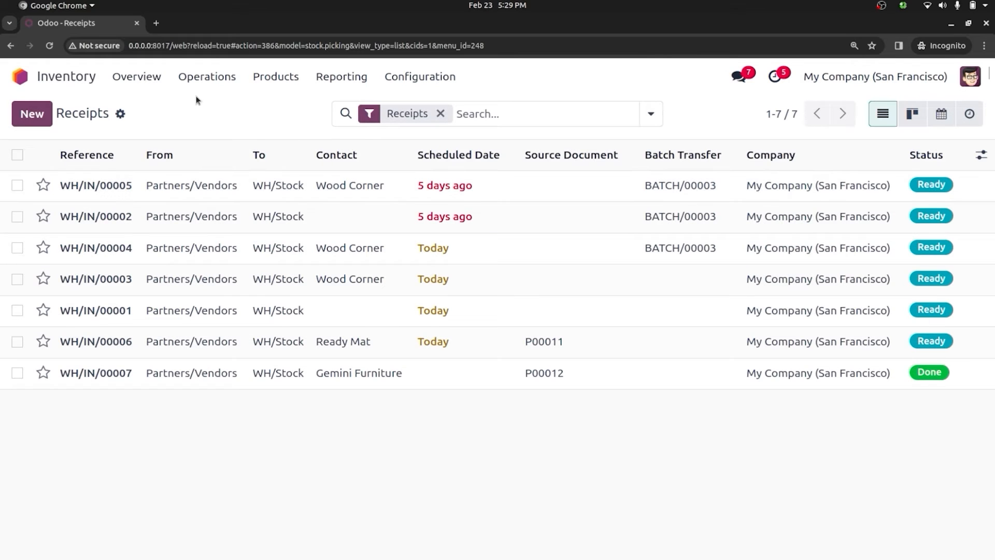
- Review the operations of batch transfer BATCH/00003 and validate the batch
click(196, 81)
click(218, 193)
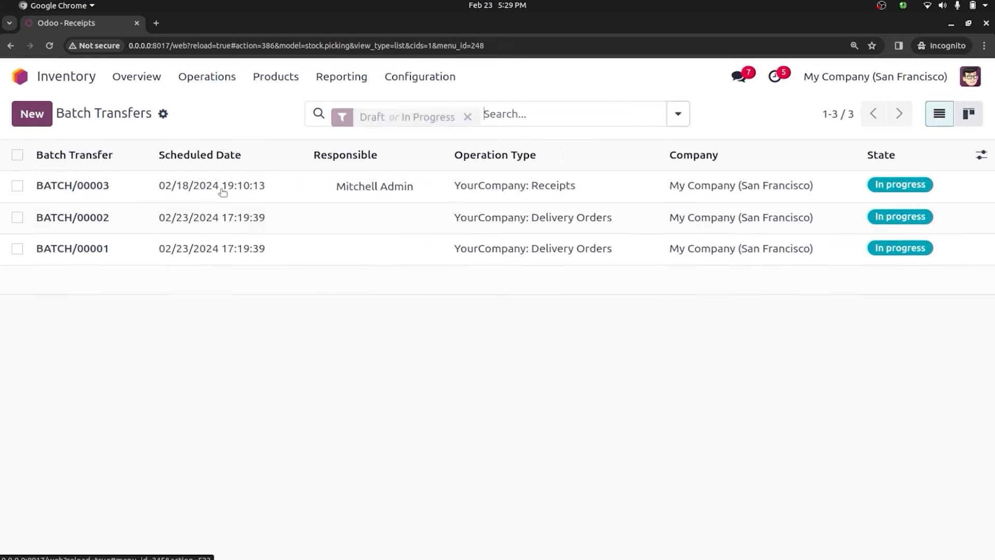
click(223, 189)
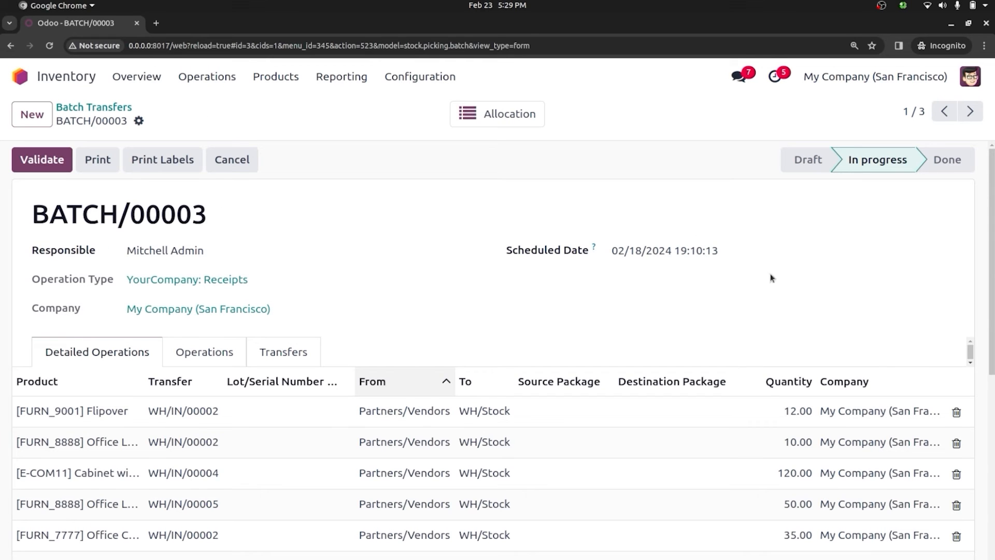
scroll(971, 249, down, 1)
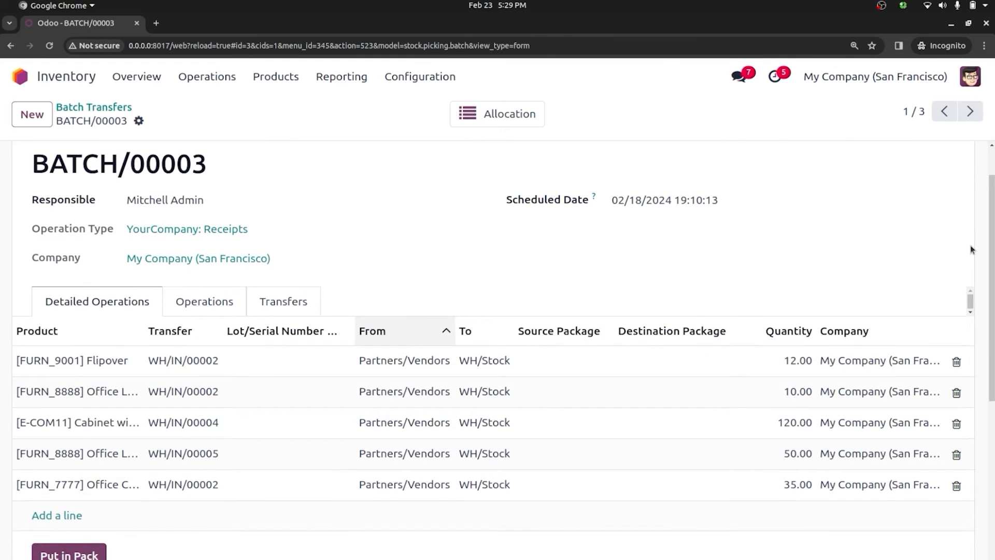
scroll(971, 249, down, 1)
scroll(971, 250, up, 1)
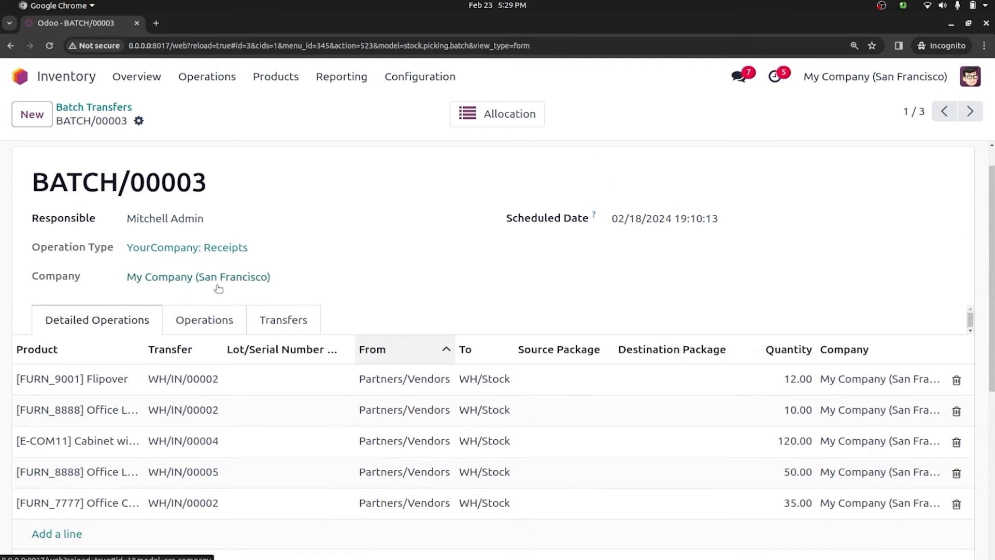
click(183, 322)
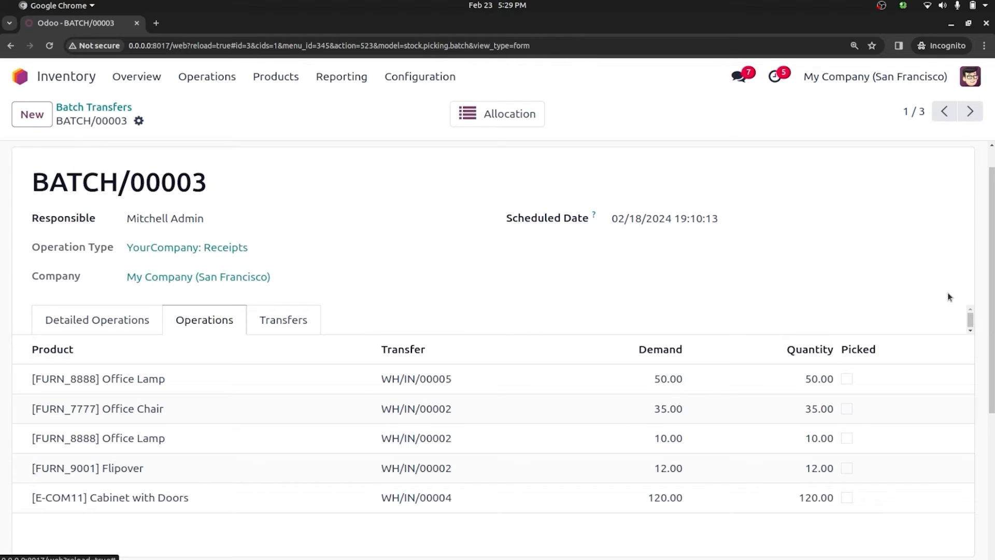
scroll(466, 259, up, 1)
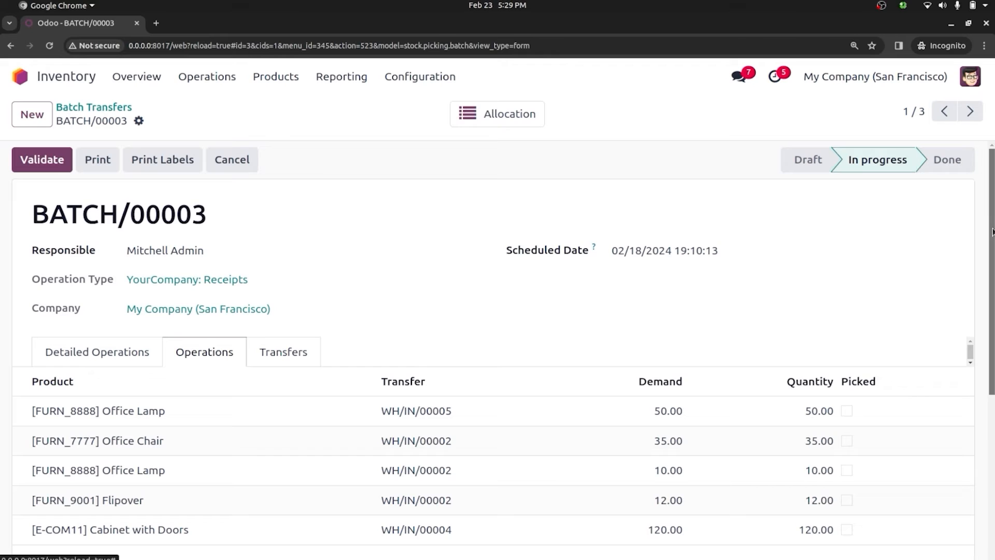
click(60, 158)
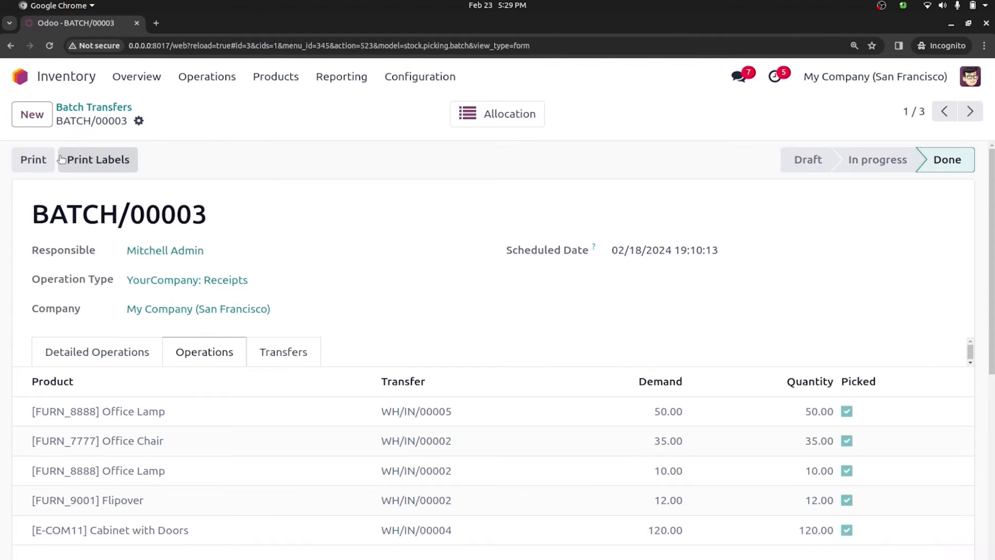
- View the list of open batch transfers and the list of wave transfers
click(75, 107)
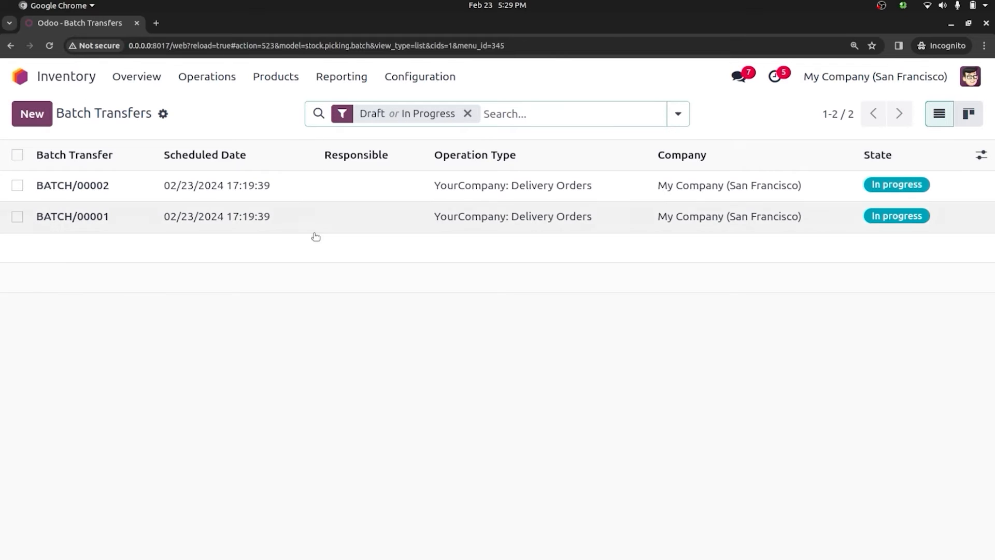
click(206, 78)
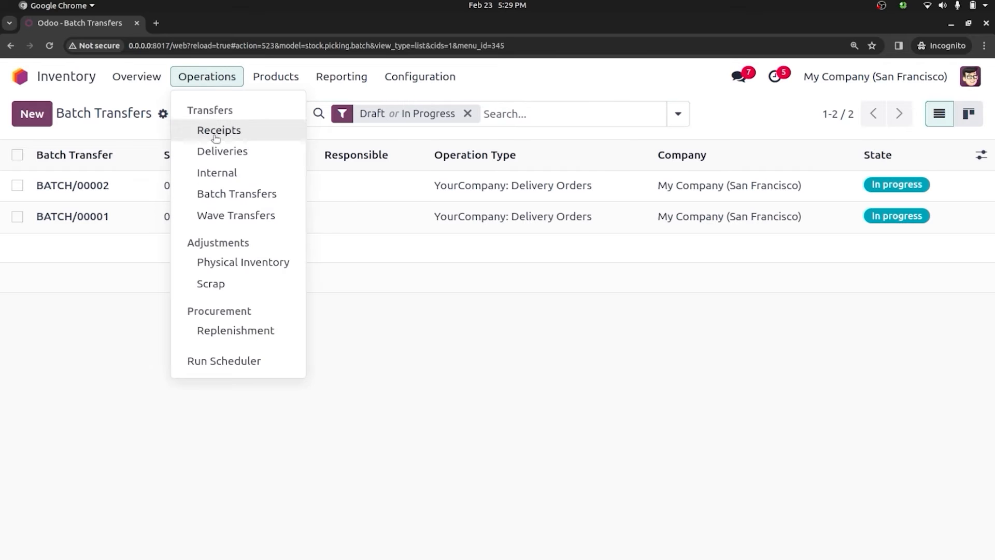
click(230, 217)
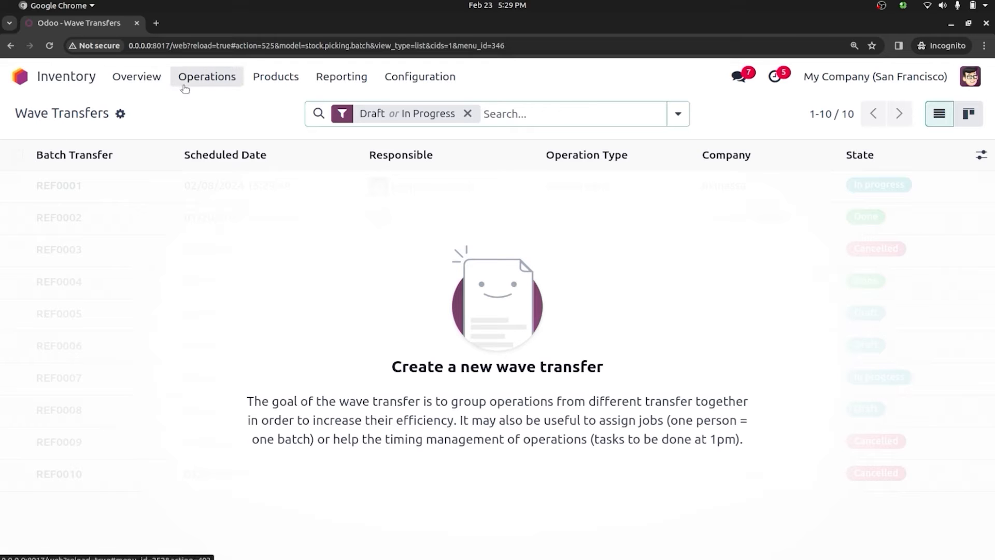
- Add all operations of deliveries WH/OUT/00015 and WH/OUT/00006 to a new wave transfer with the admin user as responsible
click(205, 82)
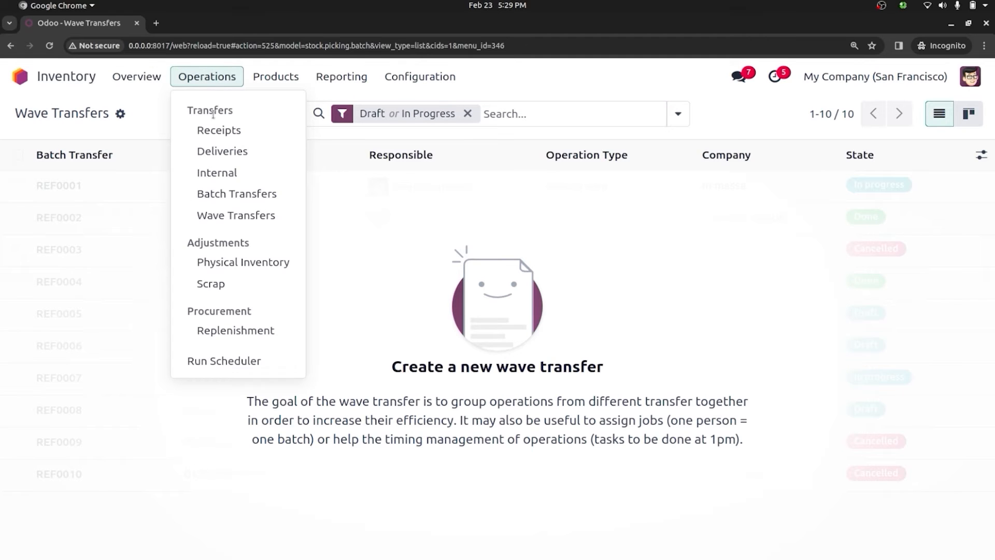
click(223, 151)
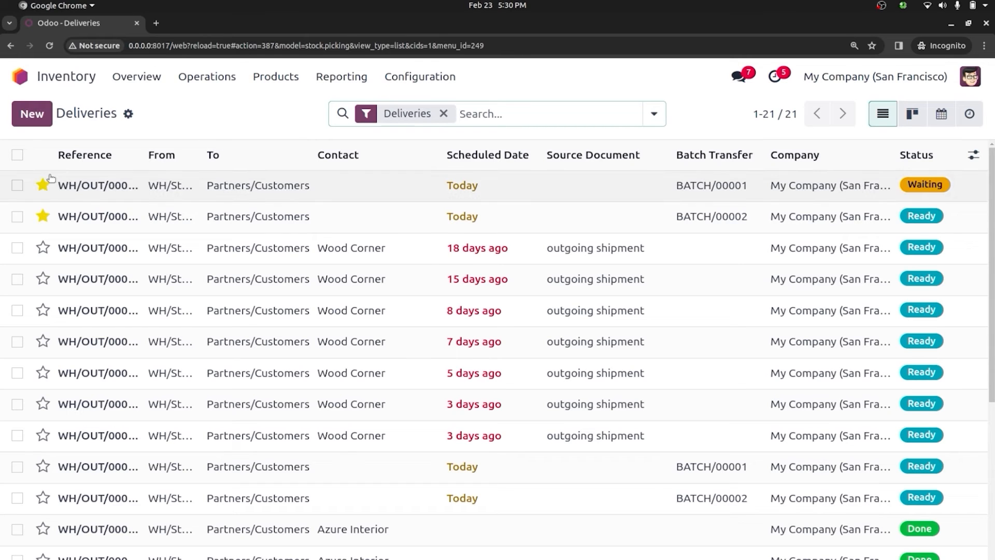
click(17, 217)
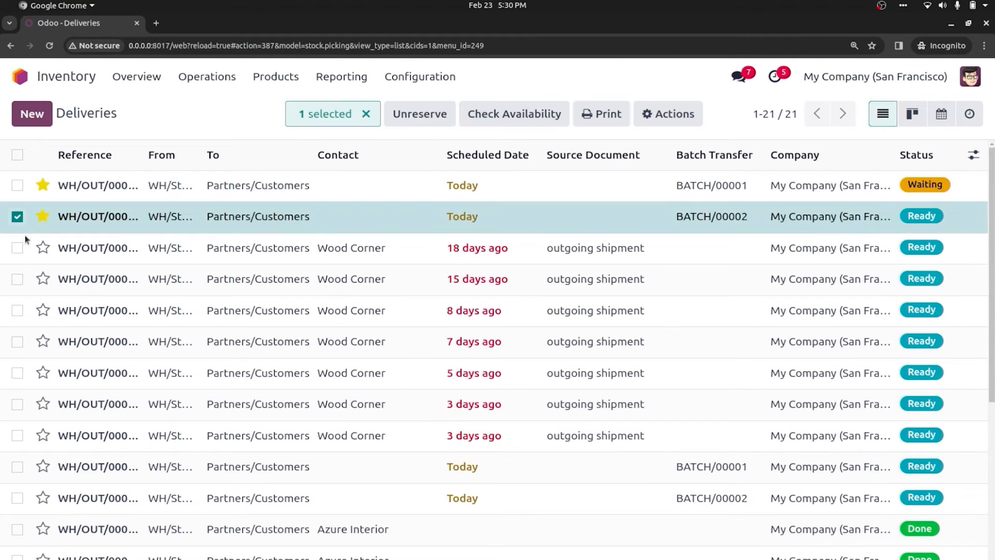
click(18, 247)
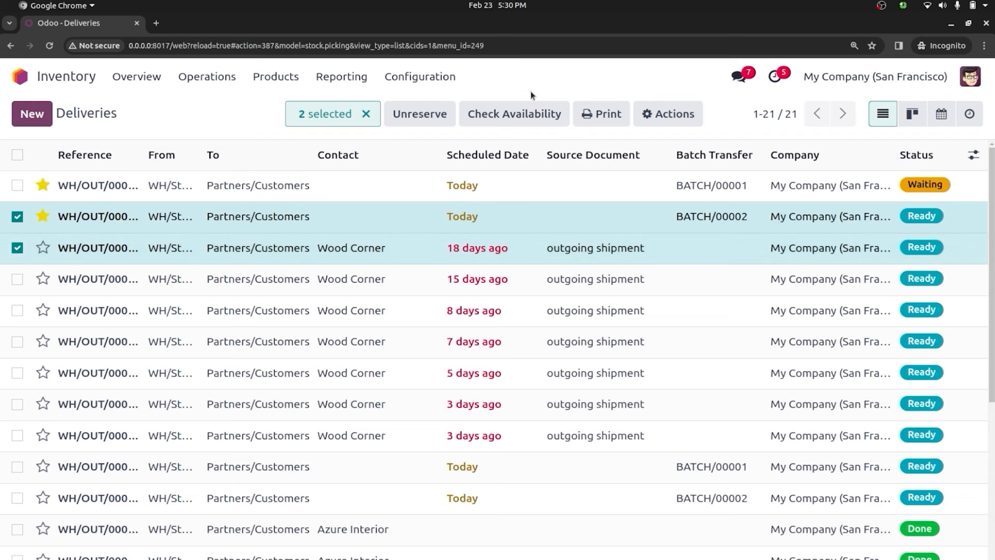
click(668, 114)
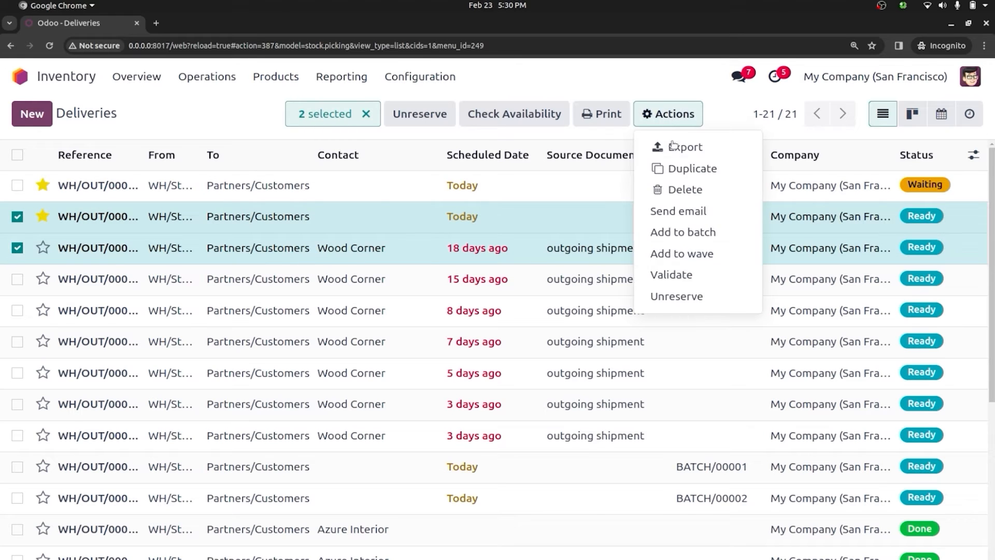
click(683, 255)
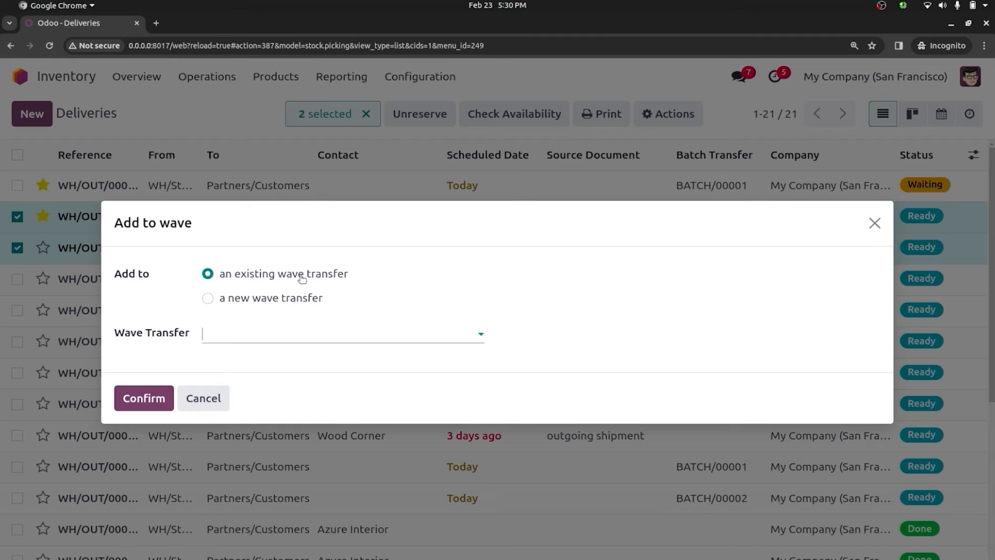
click(209, 300)
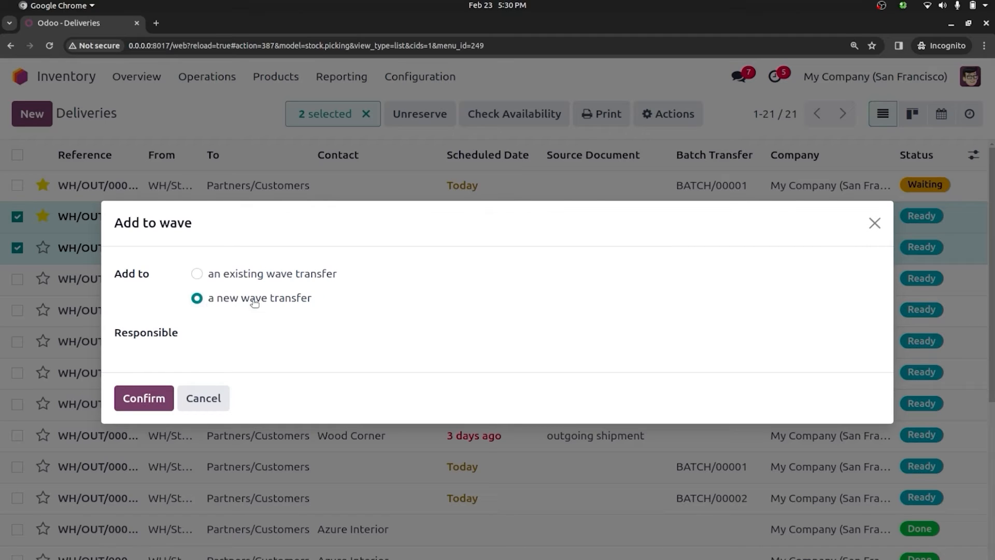
click(251, 334)
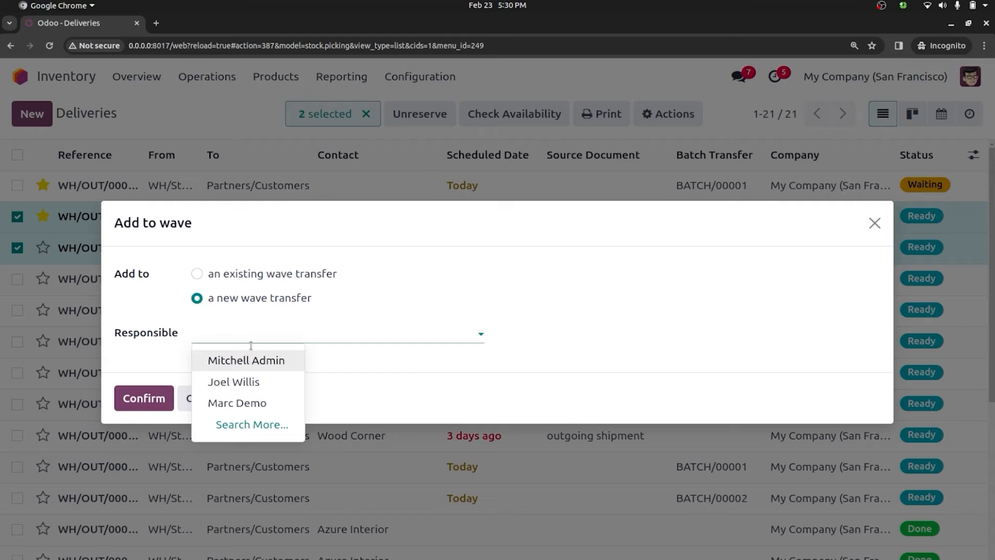
click(253, 364)
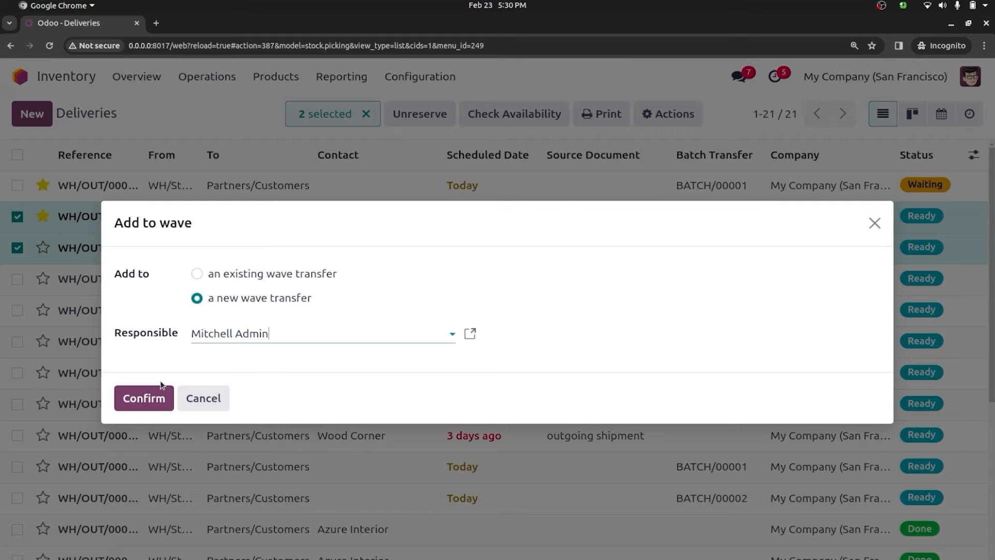
click(146, 397)
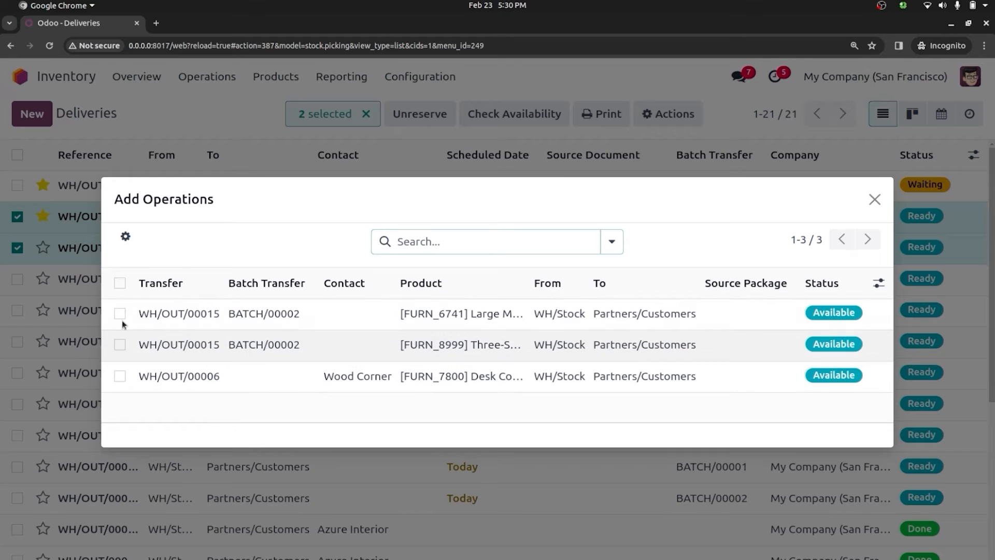
click(119, 282)
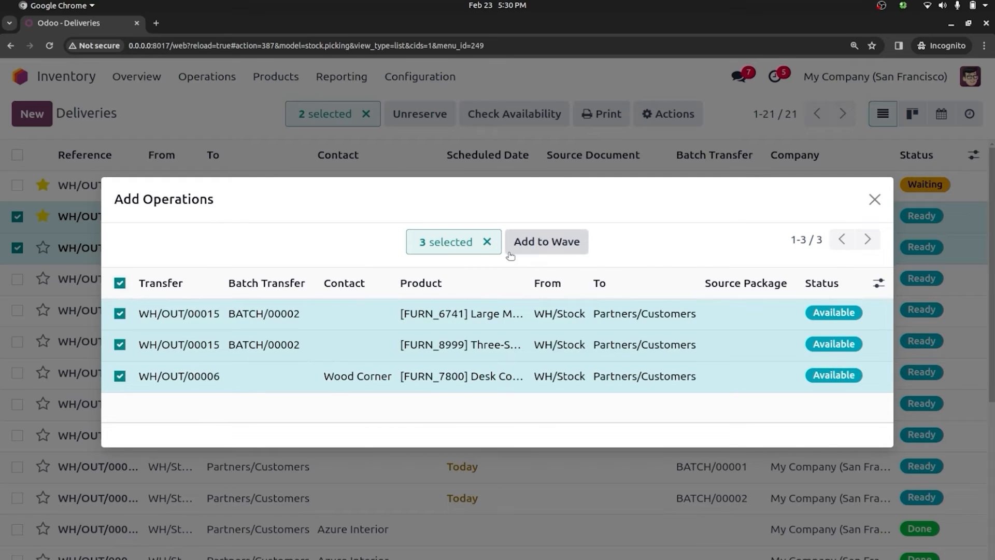
click(546, 243)
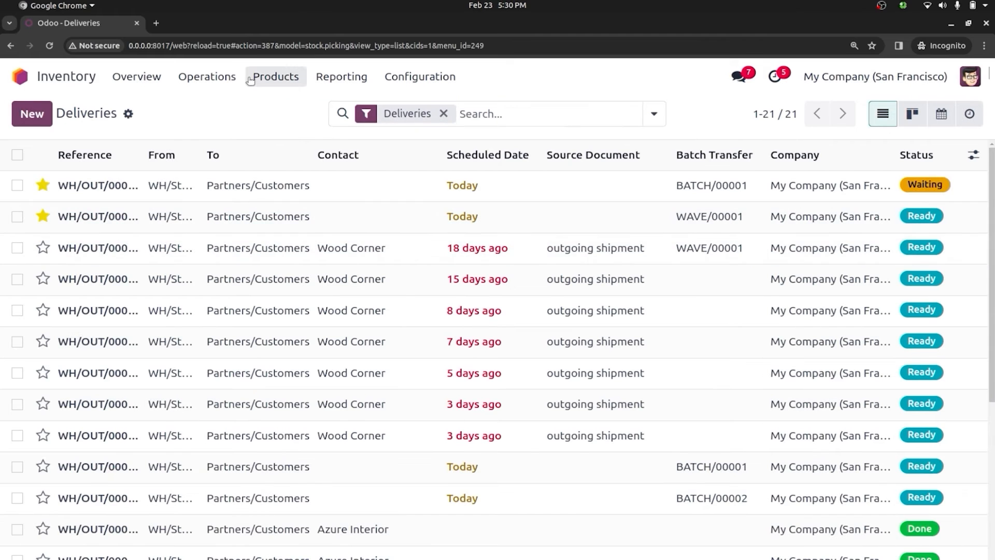
- Open the wave transfer WAVE/00001 and validate it
click(200, 84)
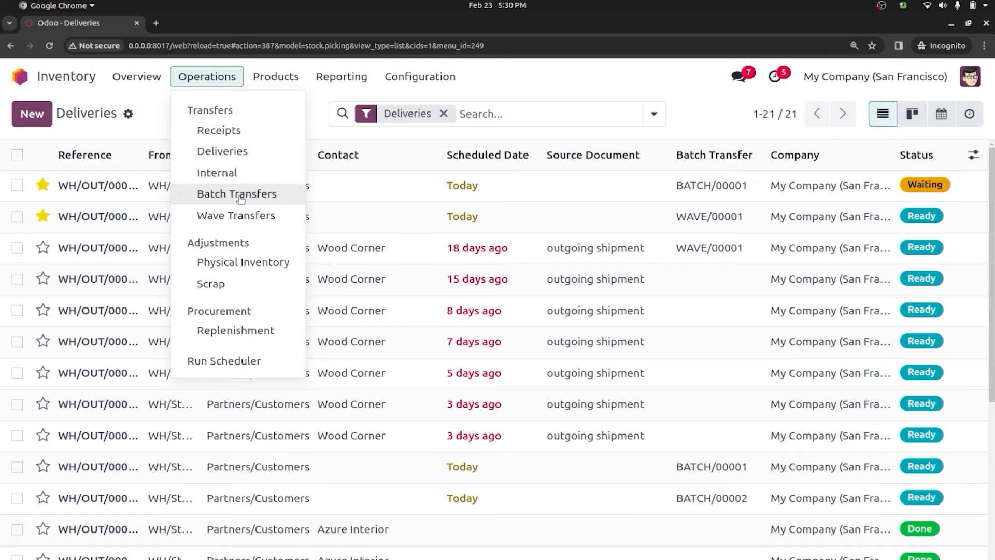
click(238, 214)
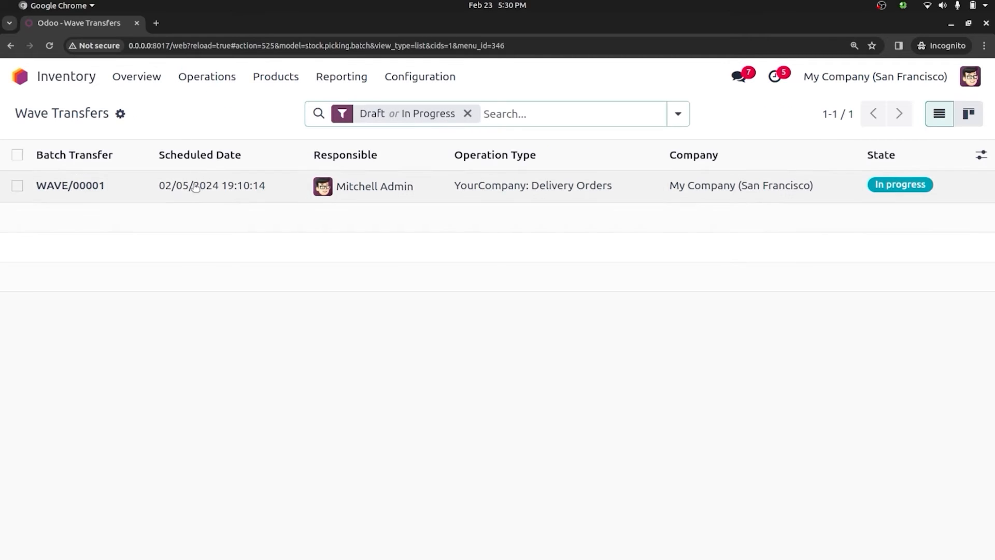
click(181, 199)
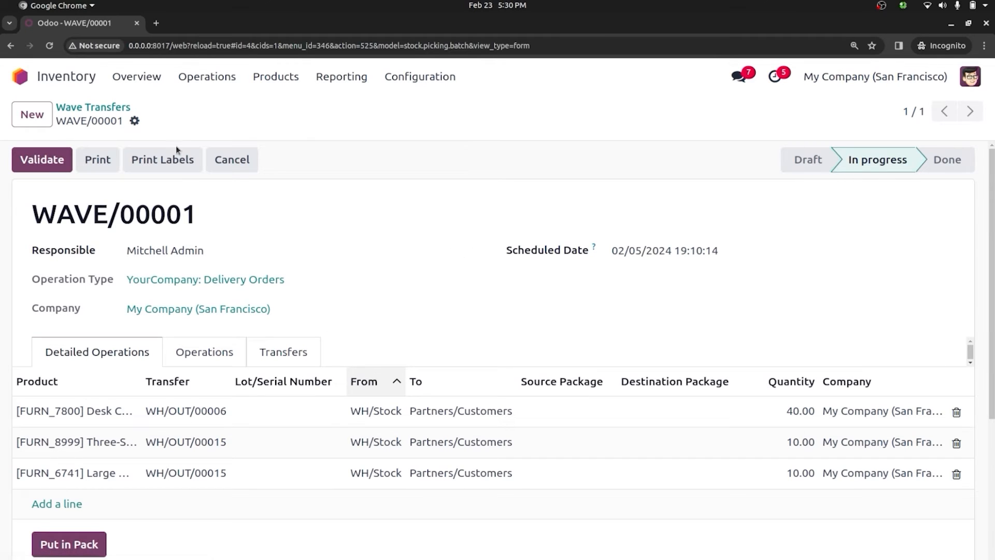
click(45, 165)
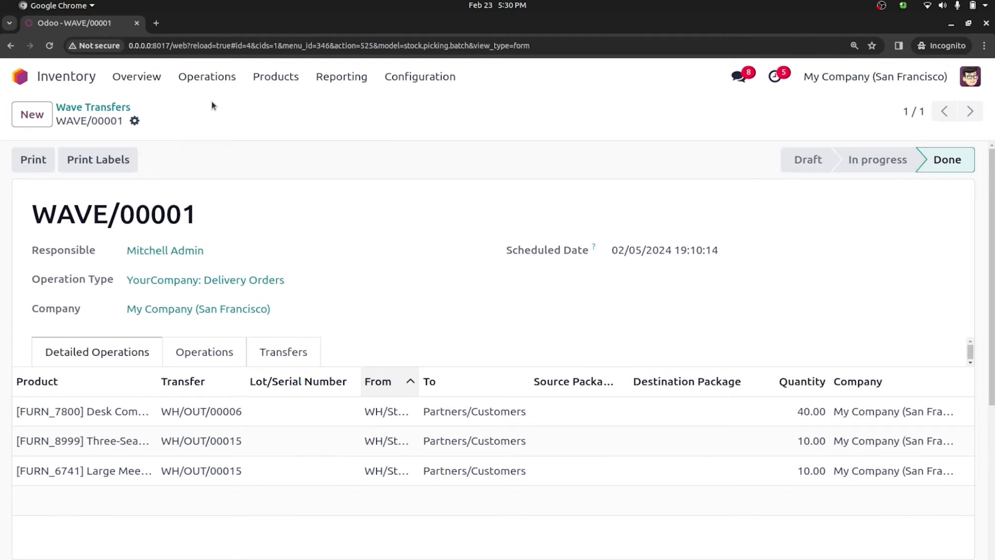
- Switch to the Sales application and start a new quotation for the customer Deco Addict
click(19, 77)
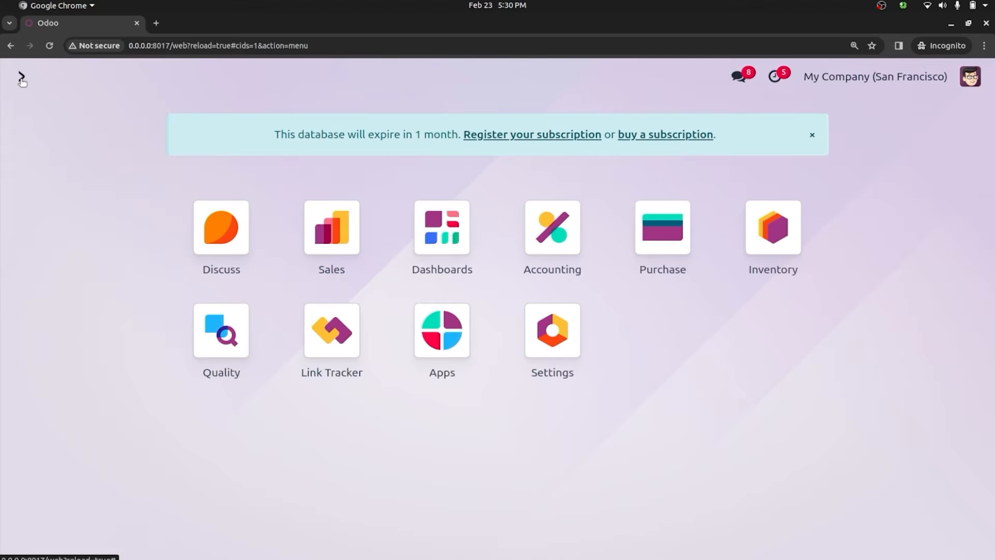
text(sa)
key(Return)
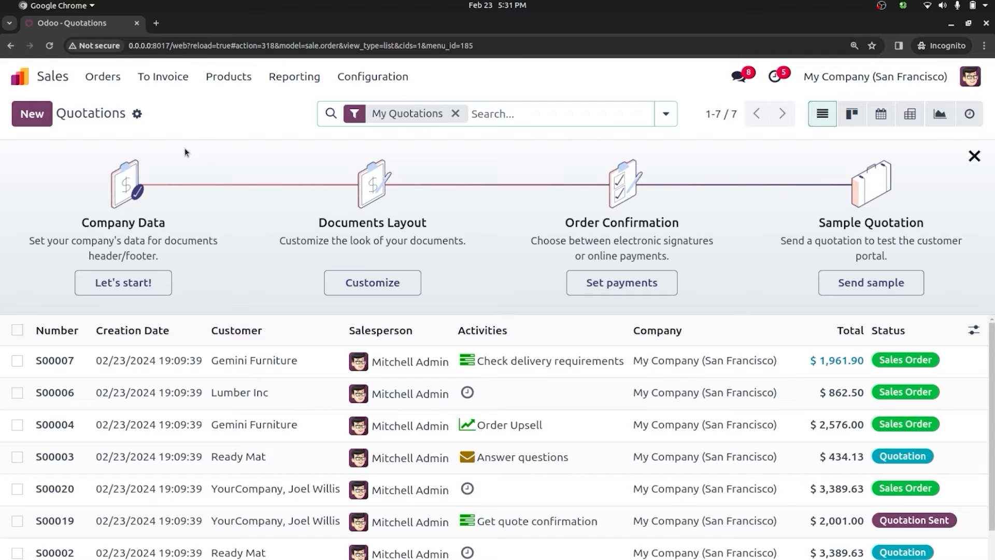
click(37, 117)
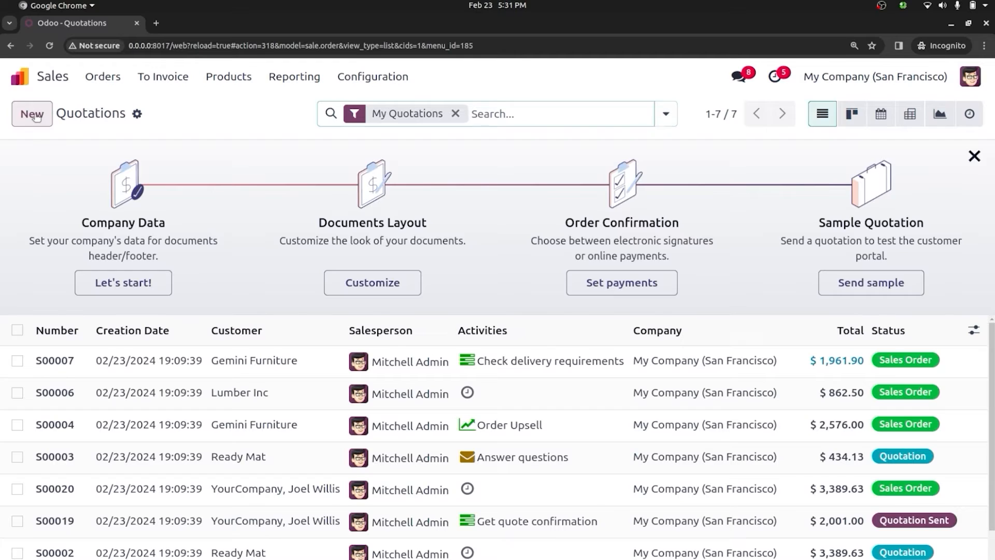
click(232, 248)
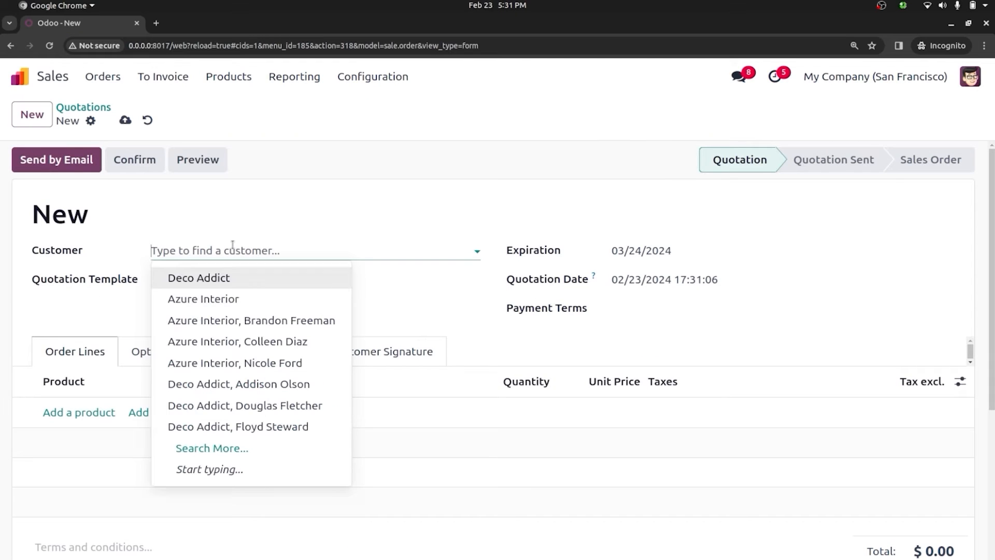
click(222, 276)
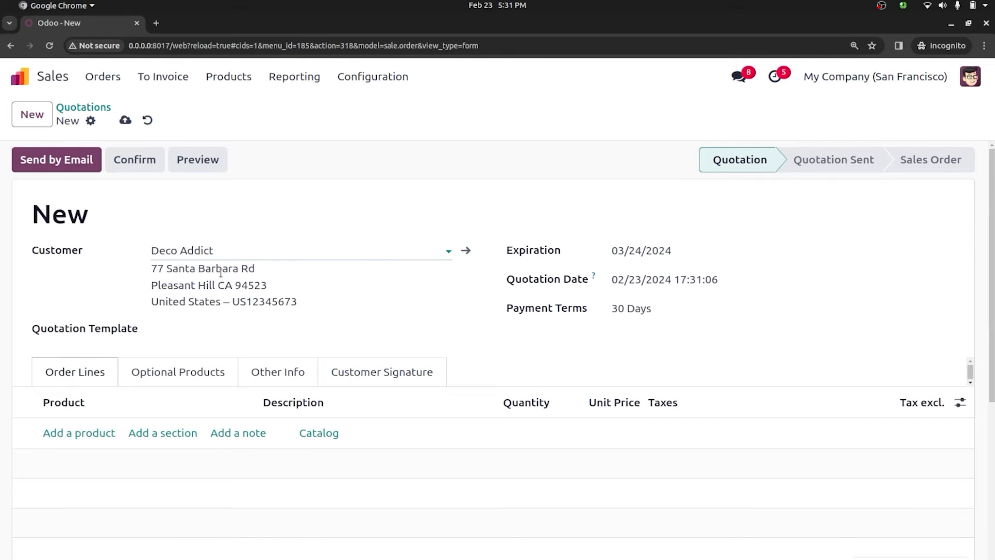
- Add order lines for one BOOK and two PEN to the Deco Addict quotation
click(87, 433)
text(book)
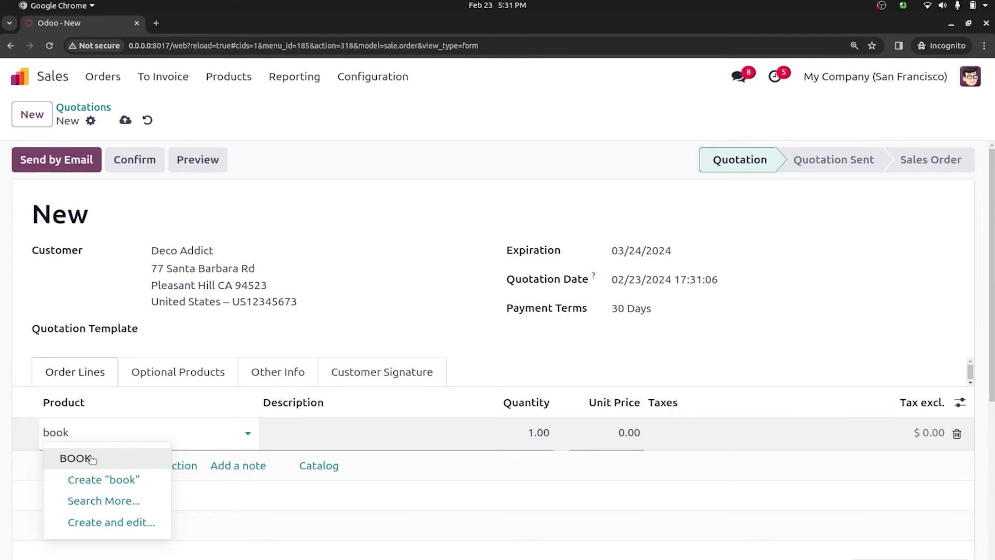
click(76, 458)
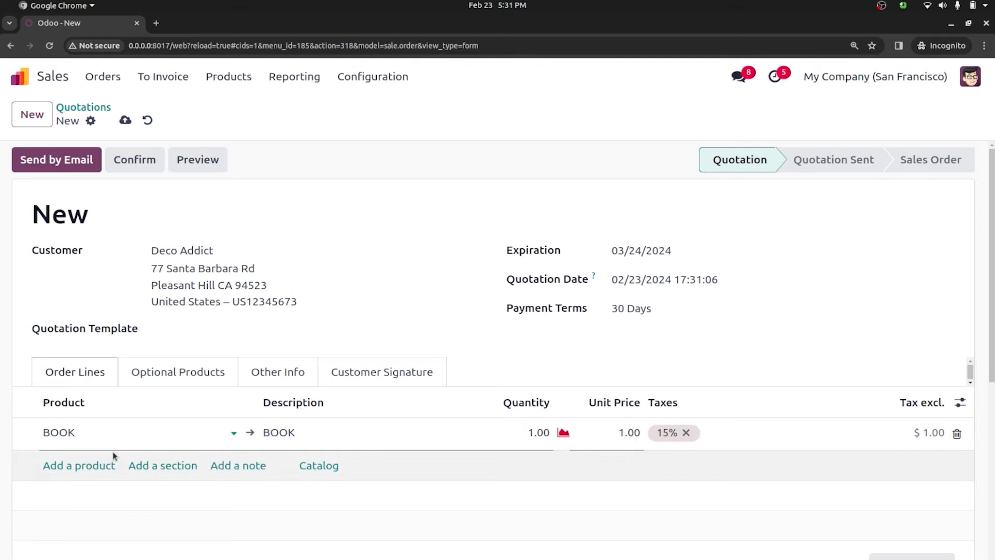
click(100, 465)
text(pen)
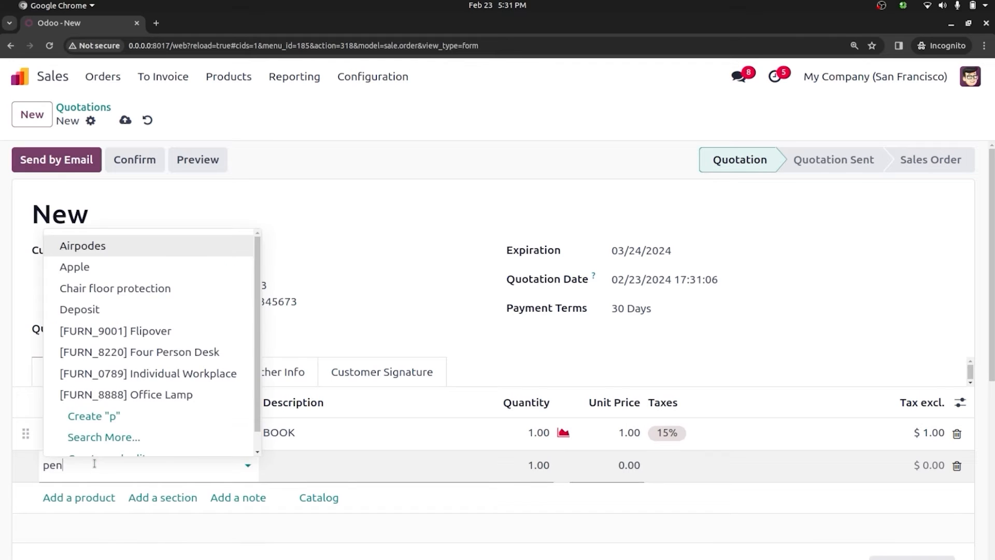
click(106, 354)
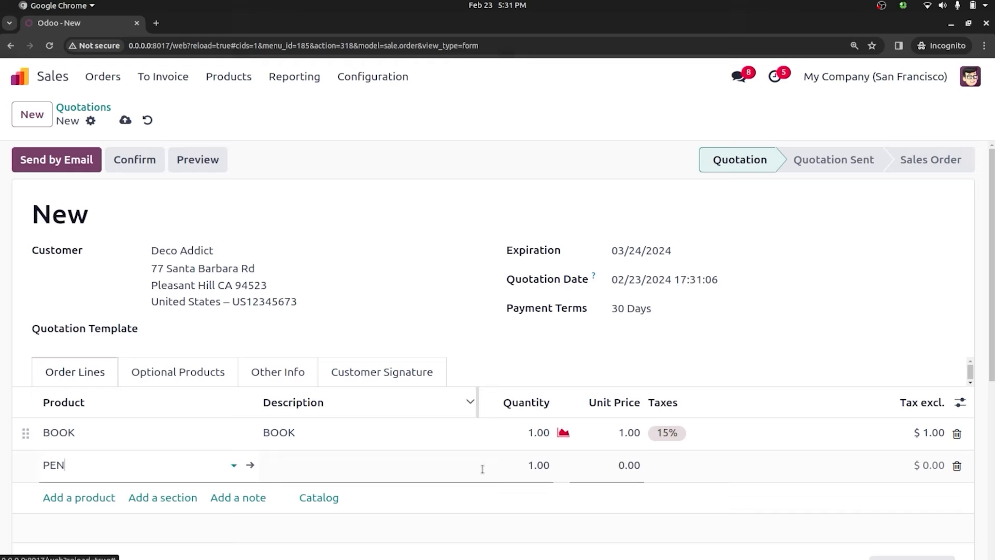
click(534, 465)
text(2)
click(452, 558)
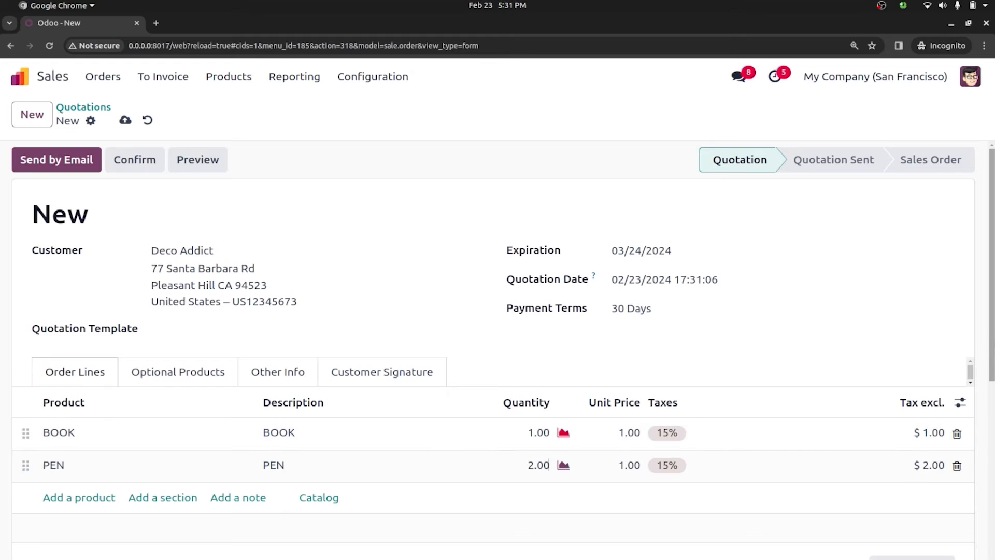
- Review the quotation's order totals and its delivery settings, including the shipping policy, and confirm the quotation
scroll(958, 402, down, 2)
scroll(959, 402, down, 4)
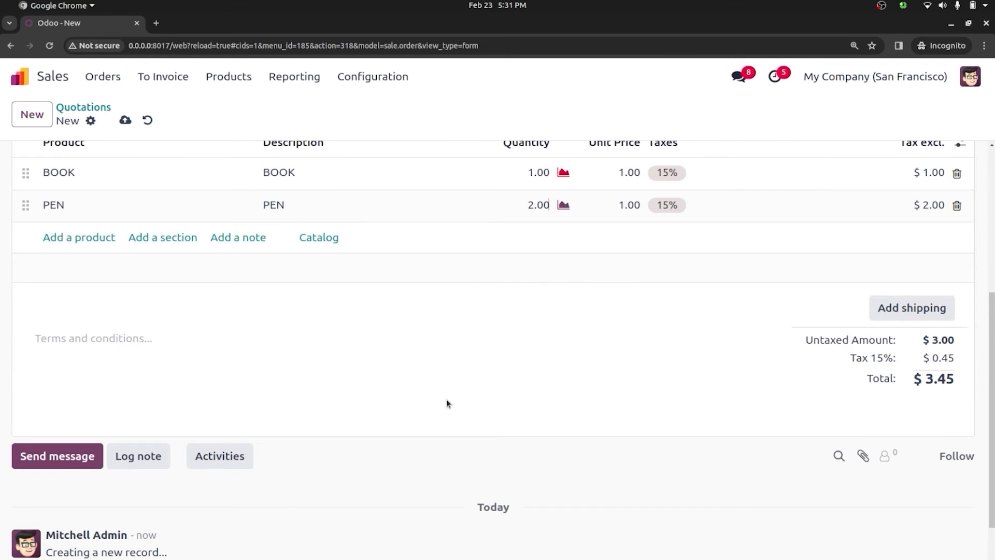
scroll(986, 416, up, 2)
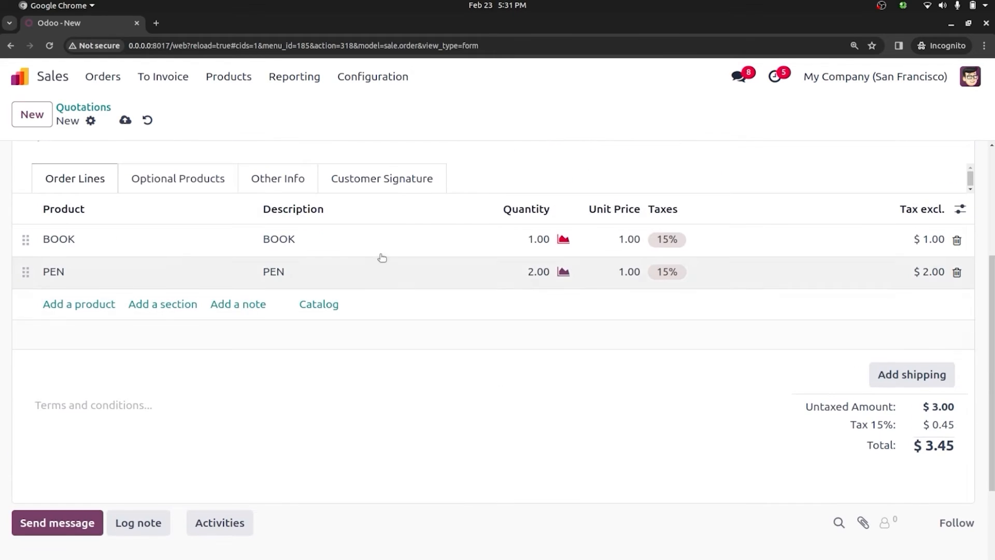
click(288, 189)
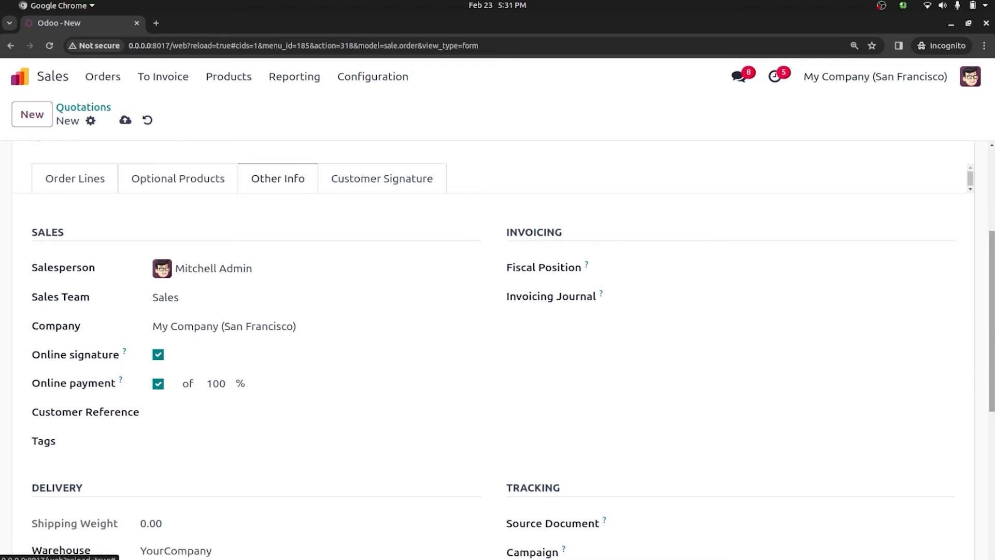
scroll(257, 399, down, 3)
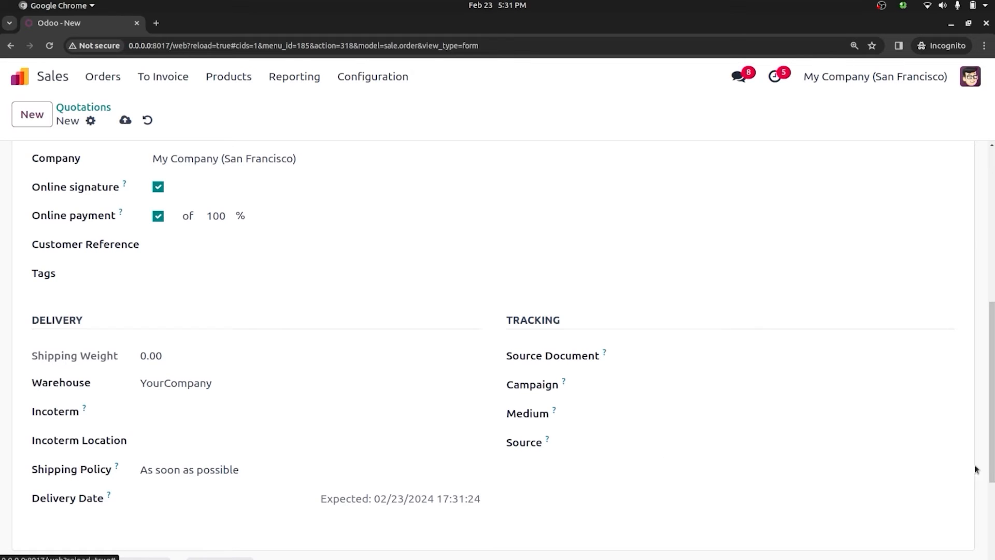
drag(991, 456, 992, 298)
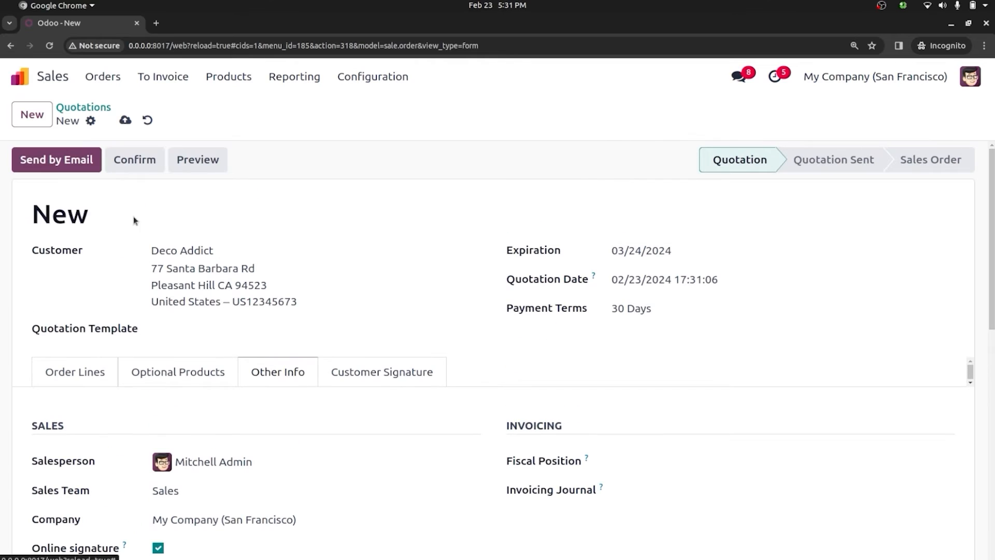
click(134, 158)
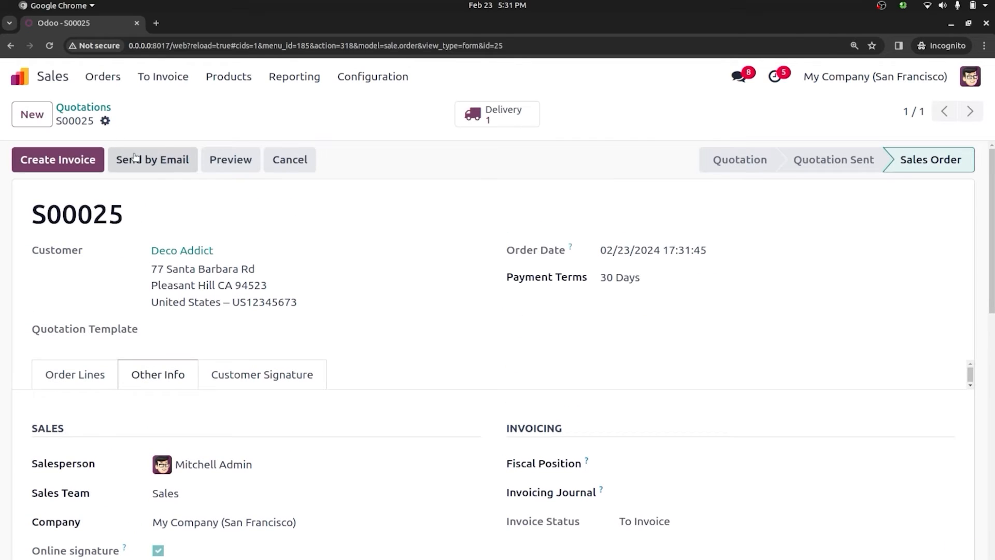
- Open the delivery of sales order S00025 and validate it without creating a backorder
click(500, 113)
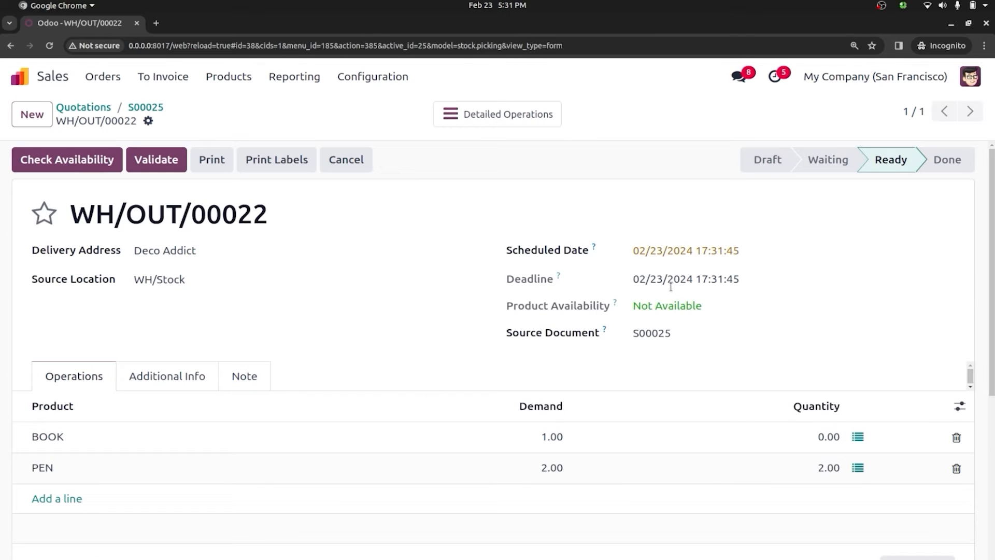
click(177, 164)
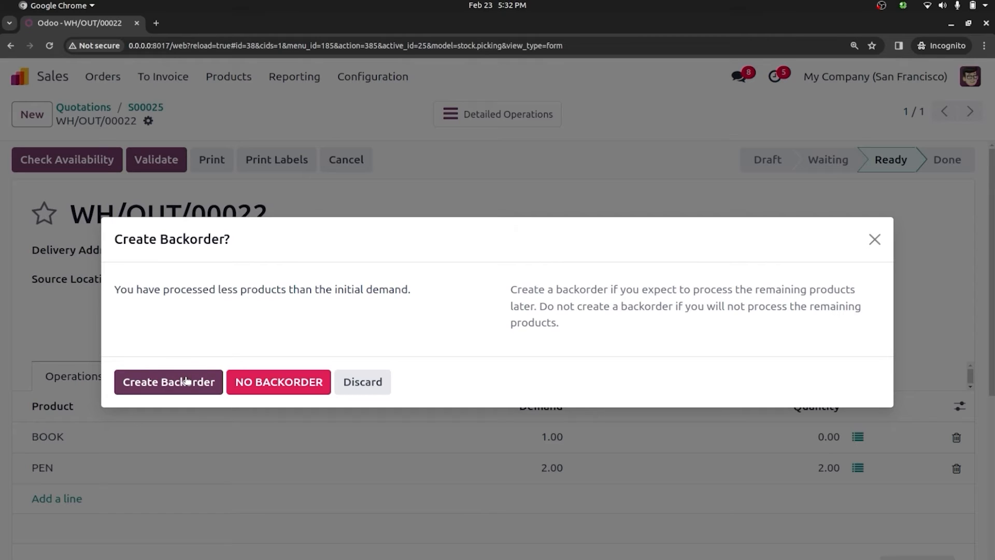
click(254, 378)
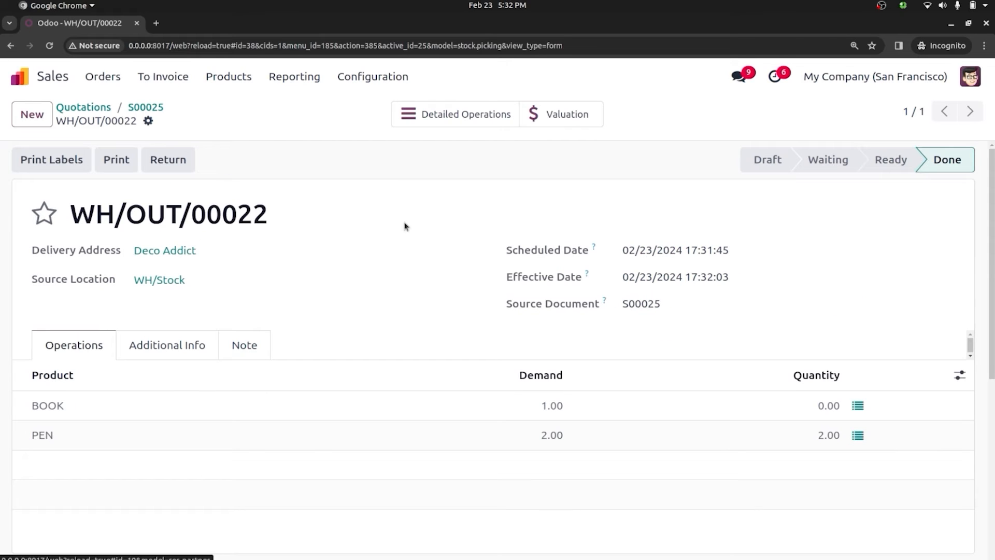
- Check the detailed operations of delivery WH/OUT/00022 and return to sales order S00025
click(466, 115)
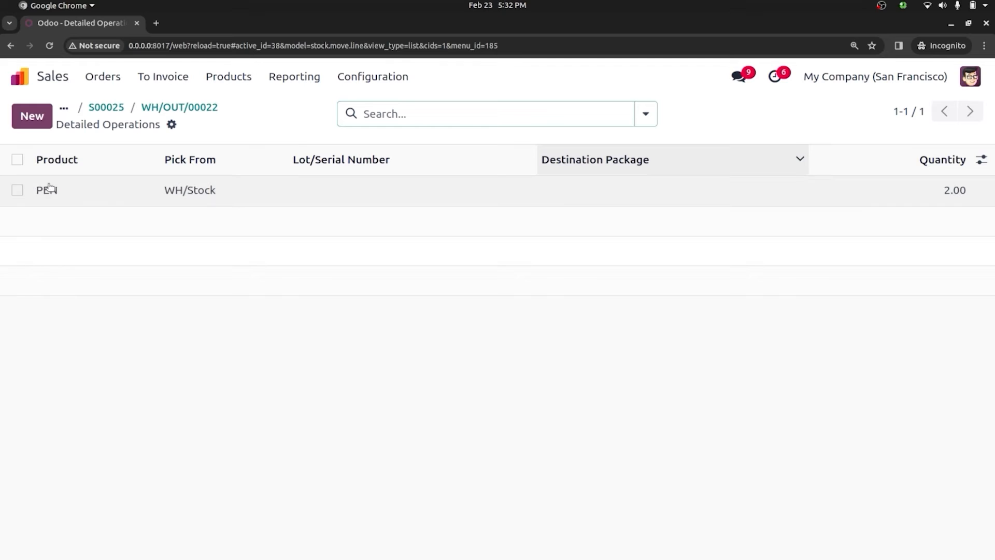
click(156, 108)
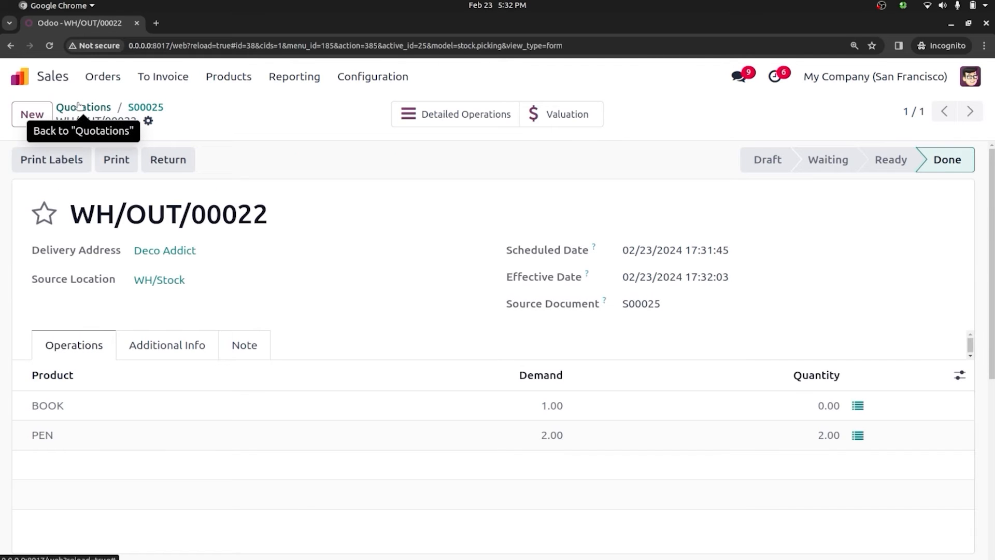
click(144, 107)
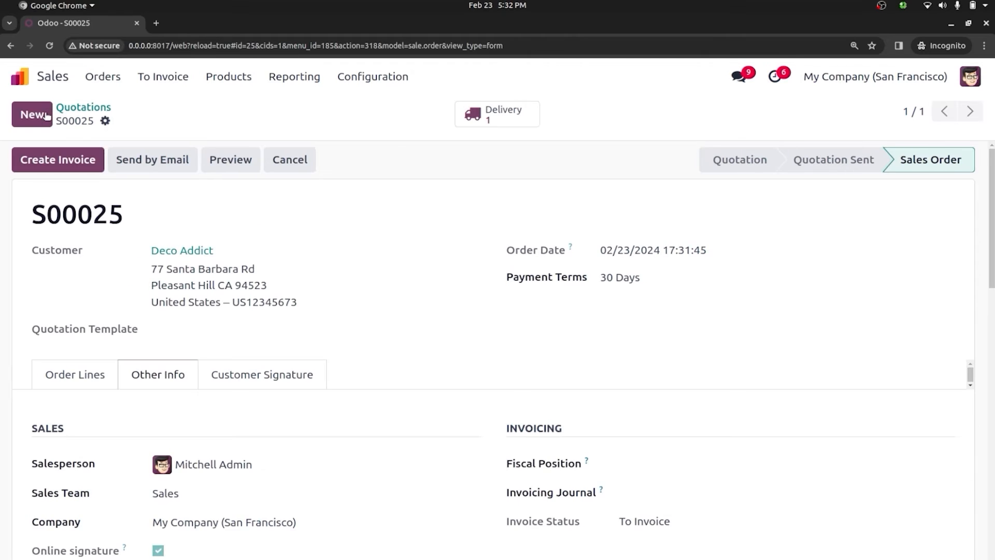
- Start another new quotation with Deco Addict as the customer
click(46, 115)
click(197, 246)
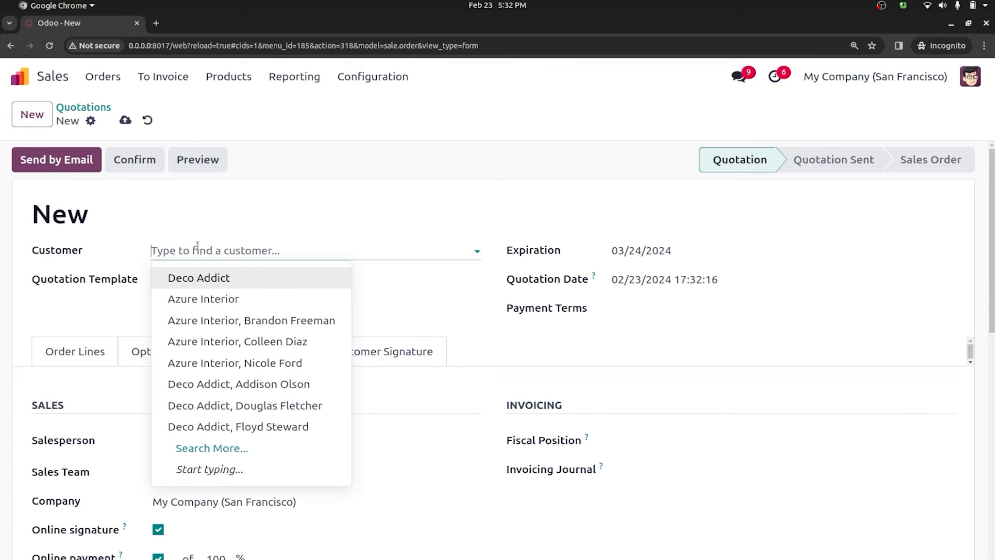
text(f)
key(BackSpace)
text(de)
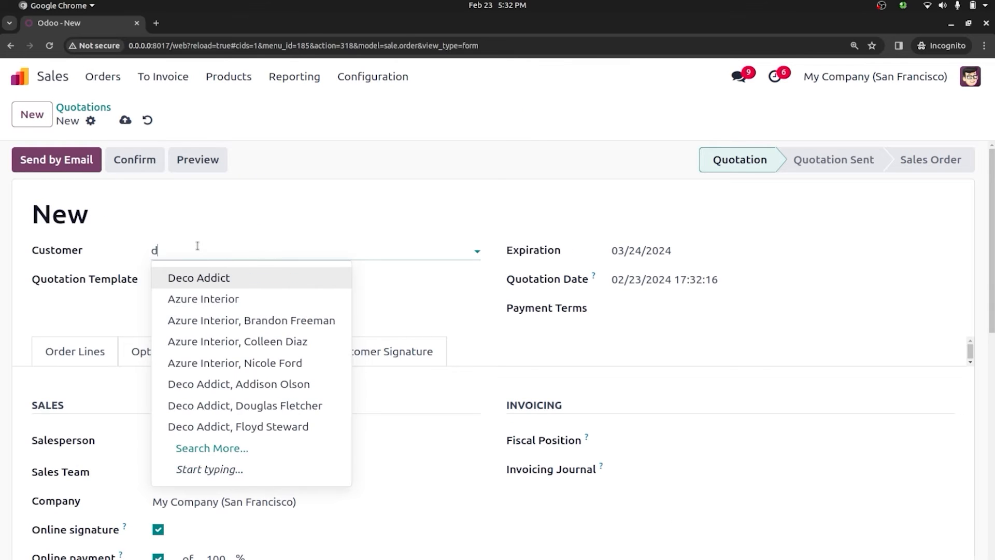
click(206, 278)
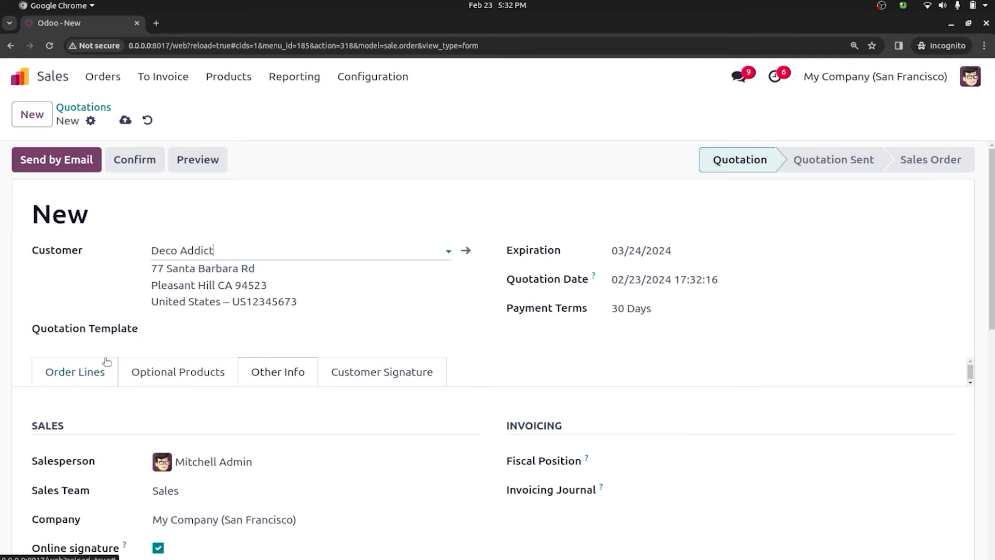
- Add BOOK with quantity 1 and PEN with quantity 2 as order lines of the second quotation
click(99, 381)
click(106, 434)
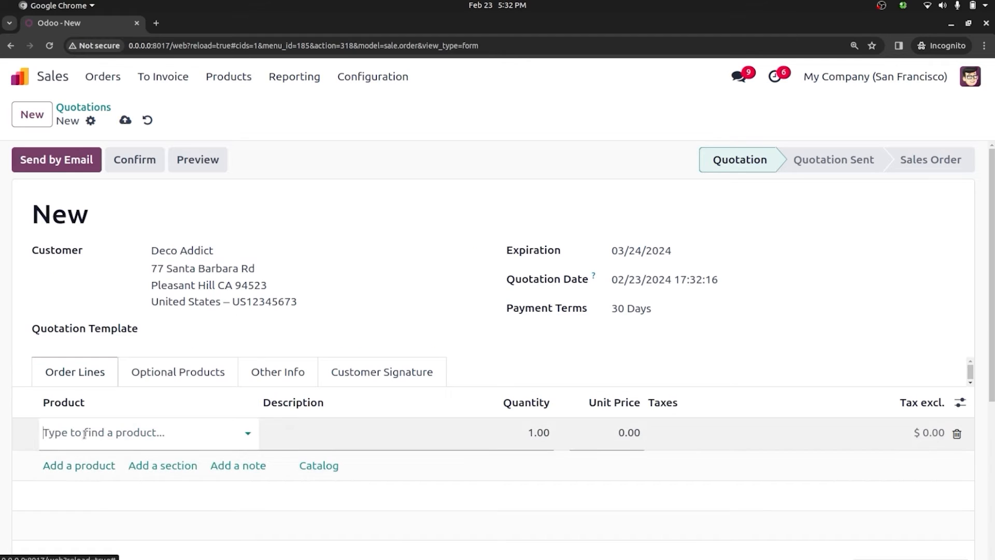
text(book)
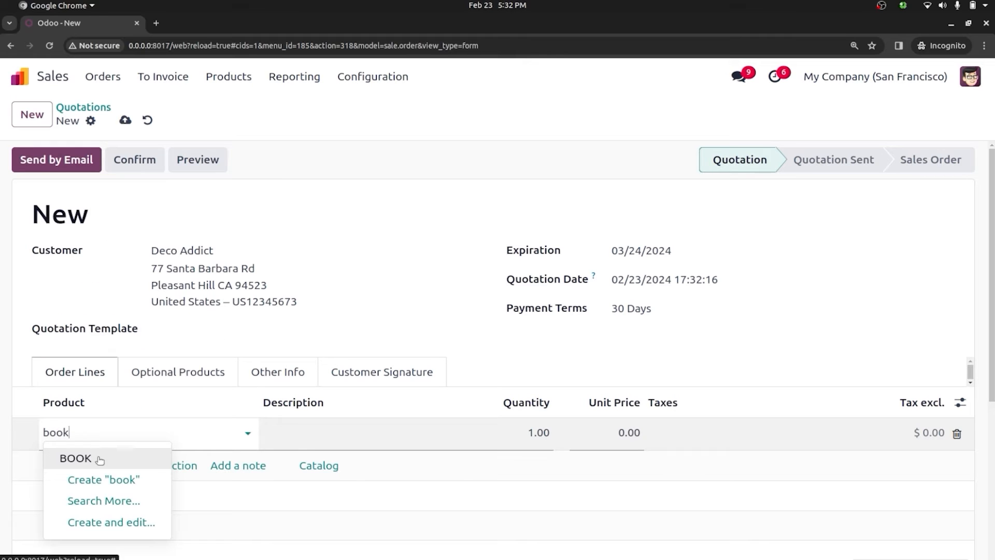
click(97, 456)
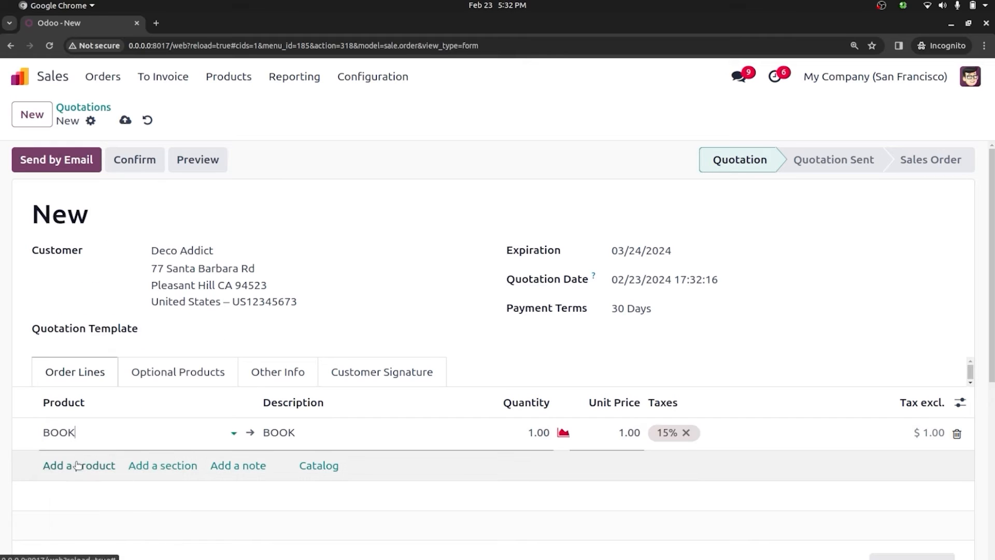
click(78, 466)
text(pen)
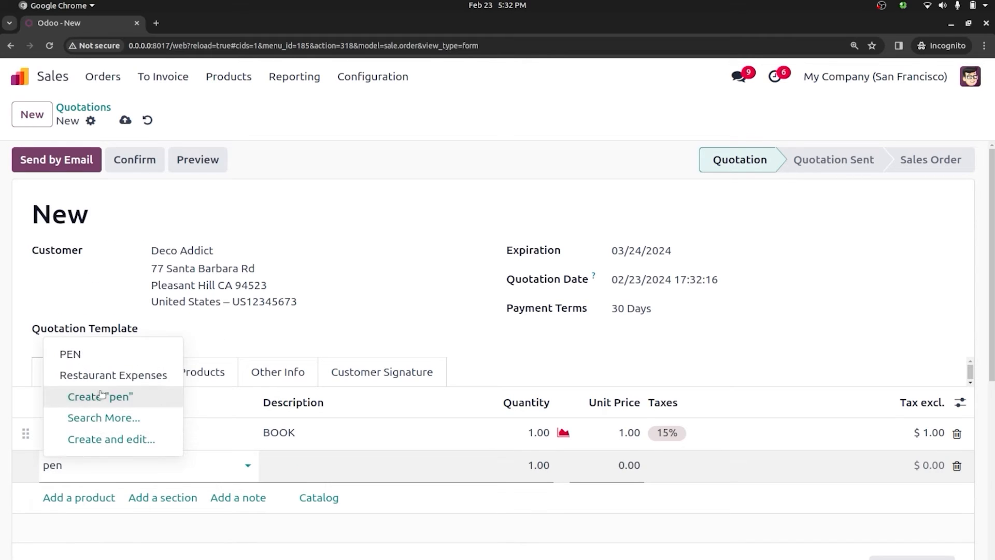
click(106, 352)
click(538, 464)
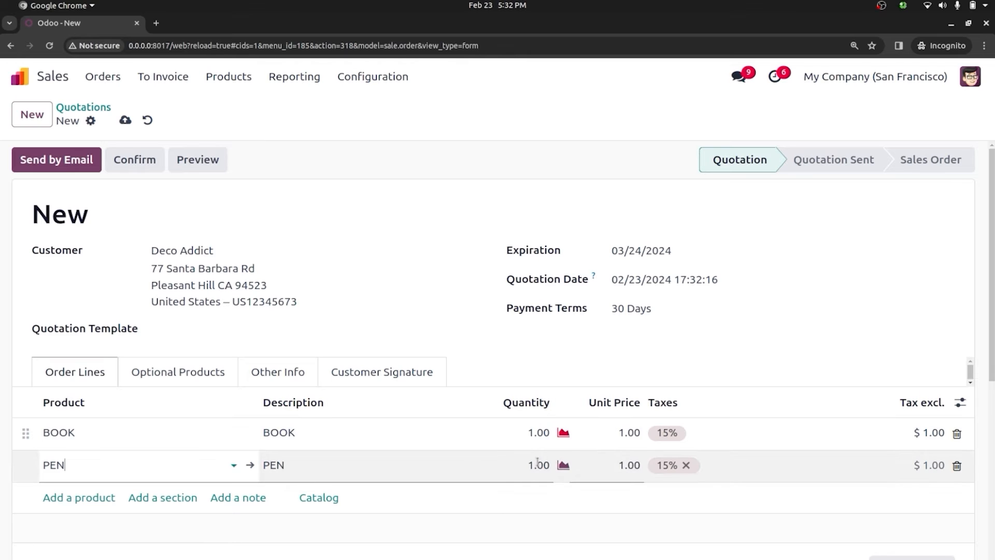
text(2)
click(480, 525)
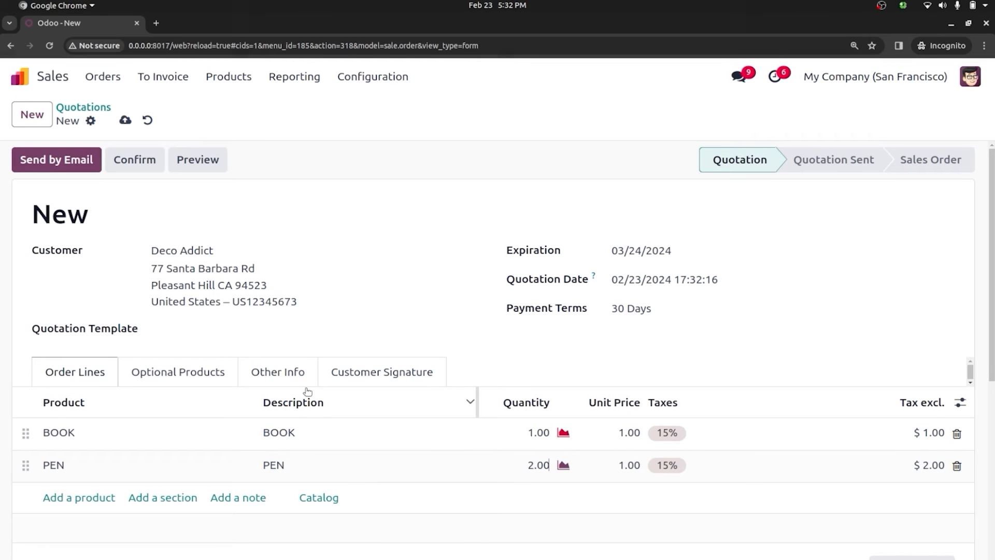
- Set the quotation's shipping policy to When all products are ready
click(257, 373)
scroll(257, 373, down, 5)
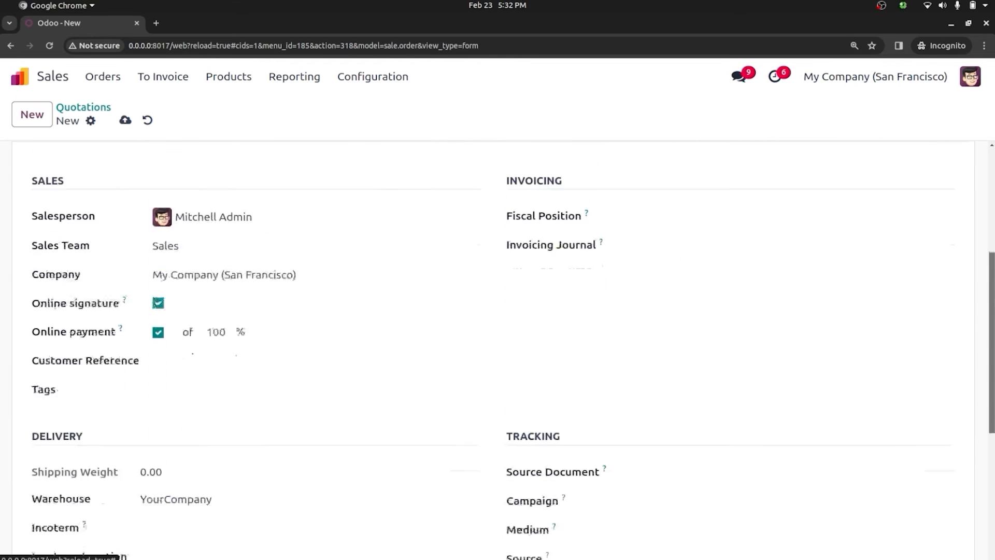
scroll(290, 424, down, 2)
click(286, 424)
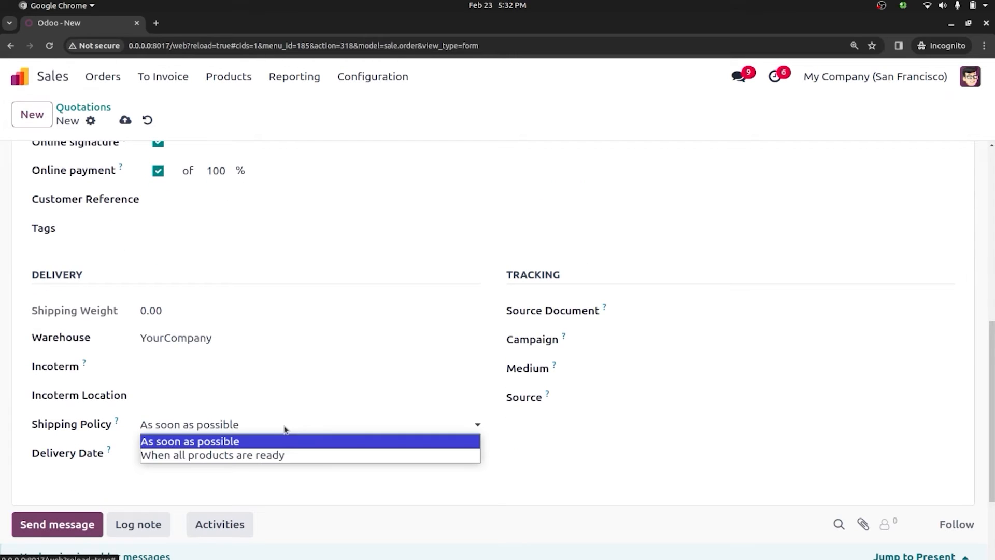
click(288, 455)
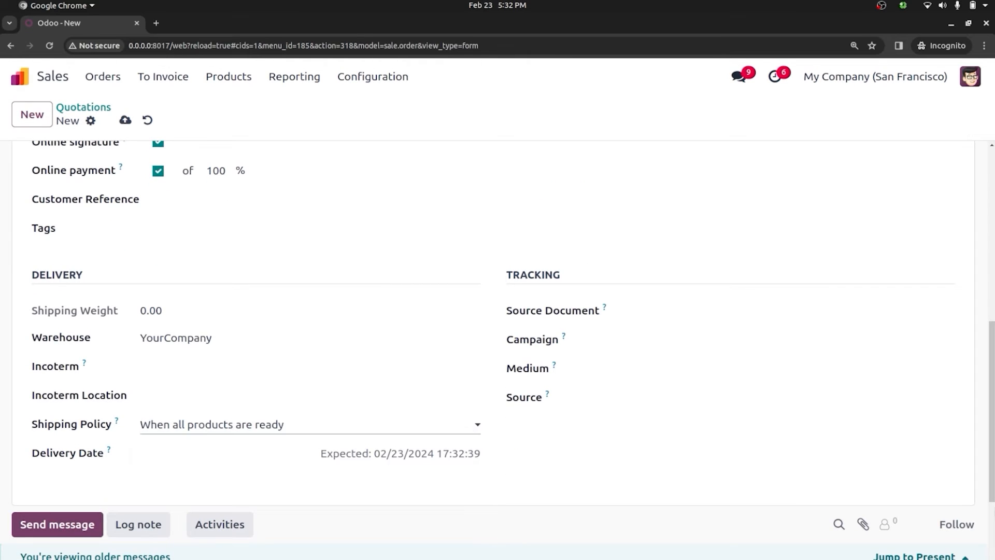
scroll(497, 321, up, 8)
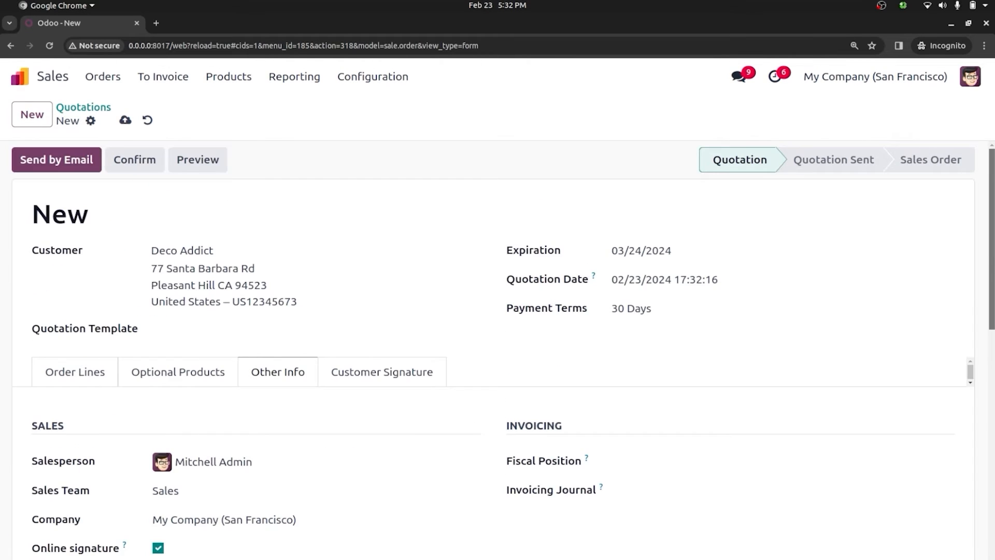
- Confirm the second quotation and open its delivery order to check product availability
click(127, 160)
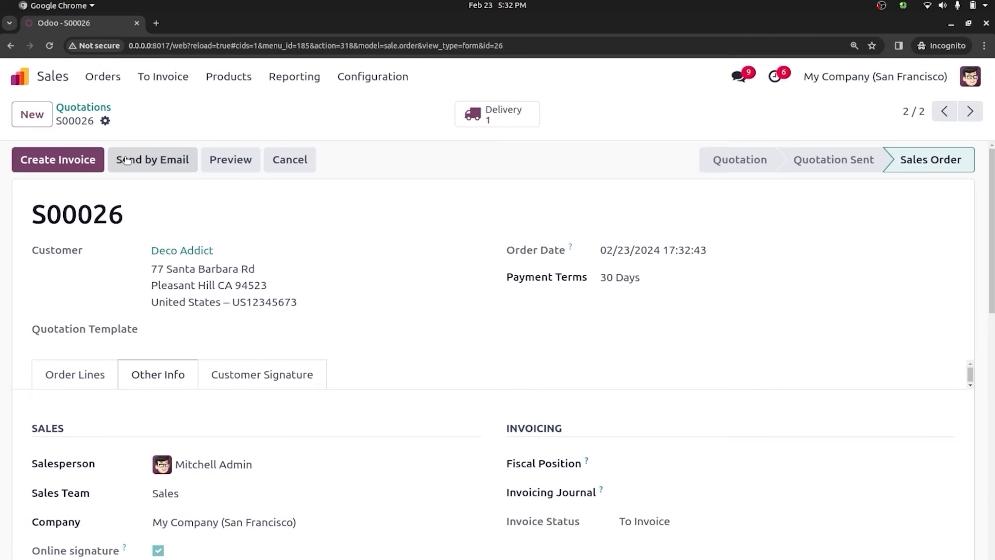
click(483, 117)
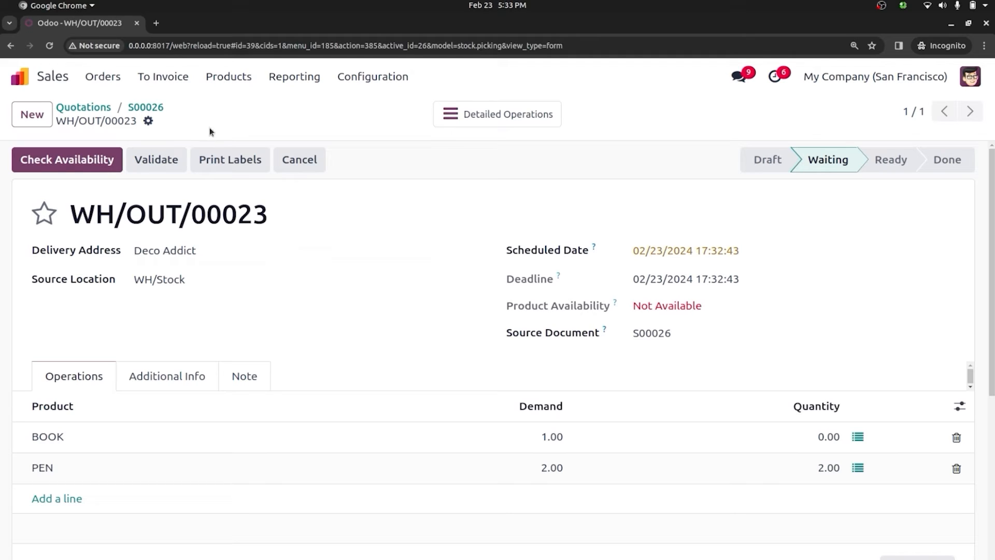
- Enable Barcode Scanner in the Inventory settings and save the change
click(20, 76)
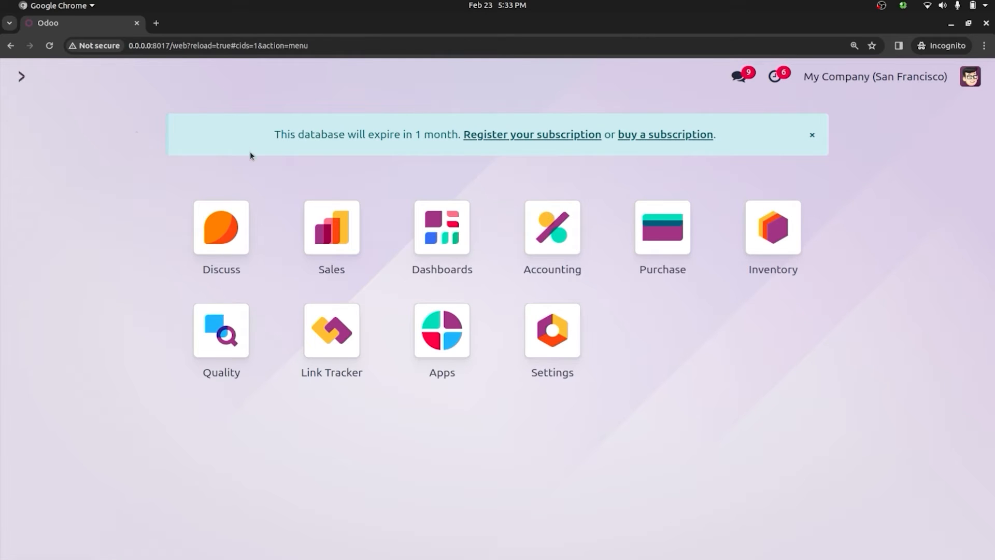
text(i)
key(Return)
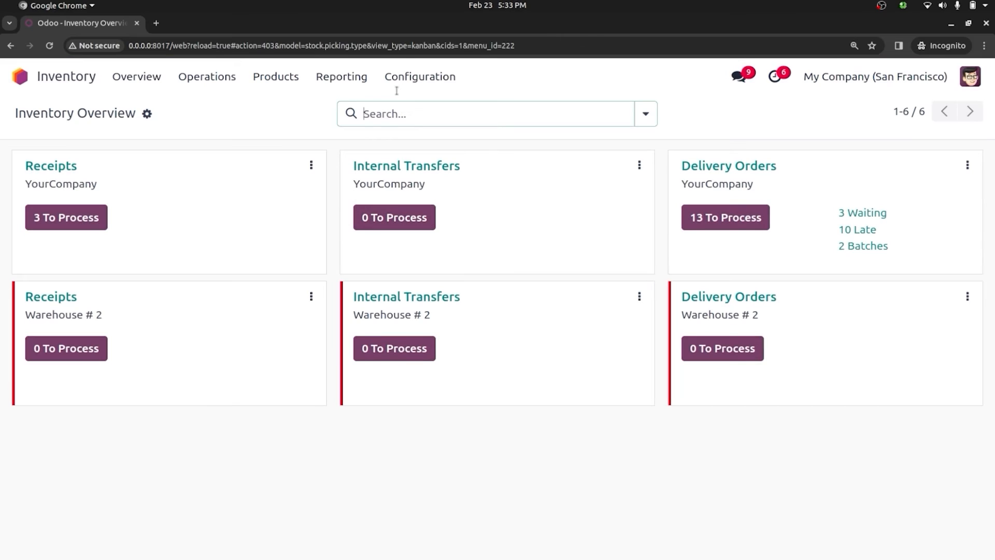
click(416, 77)
click(424, 107)
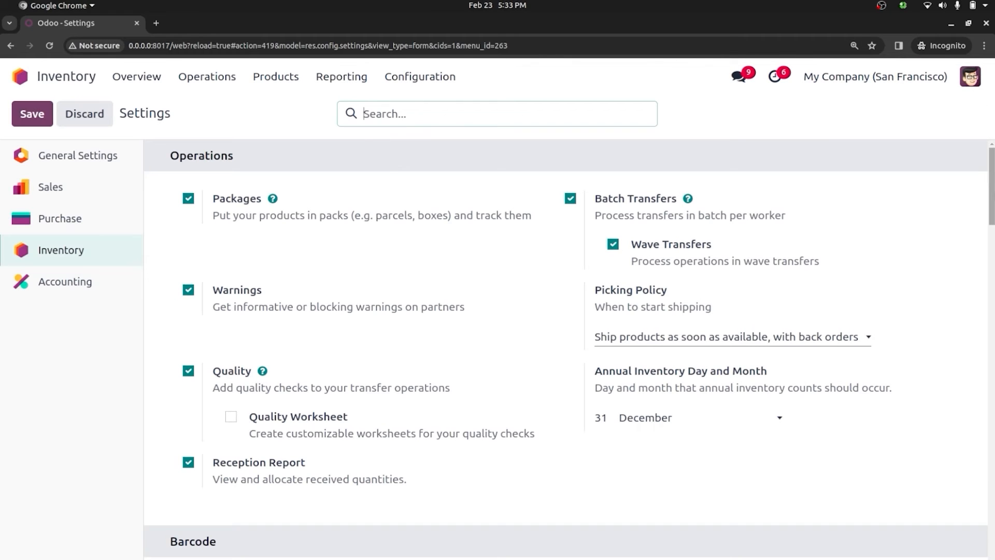
scroll(327, 175, down, 5)
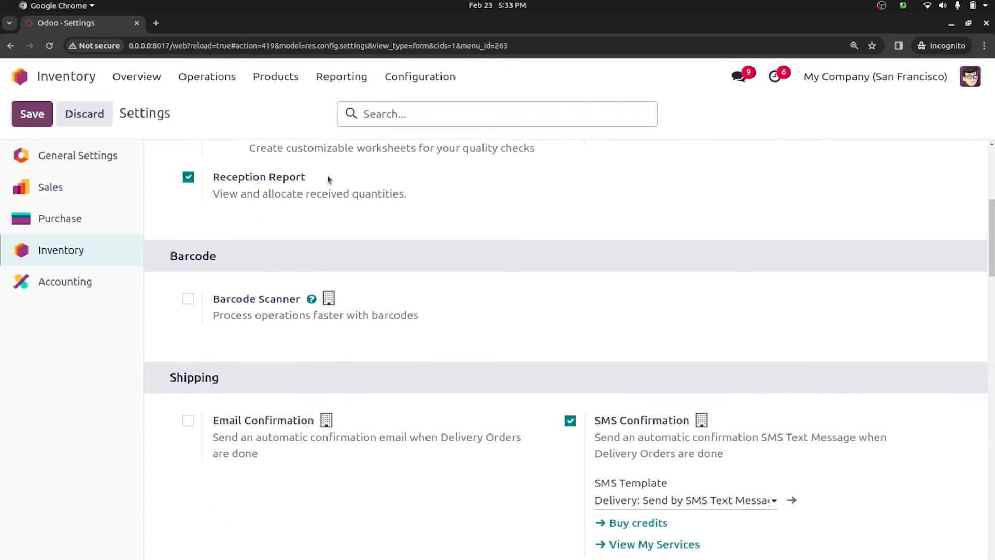
click(187, 304)
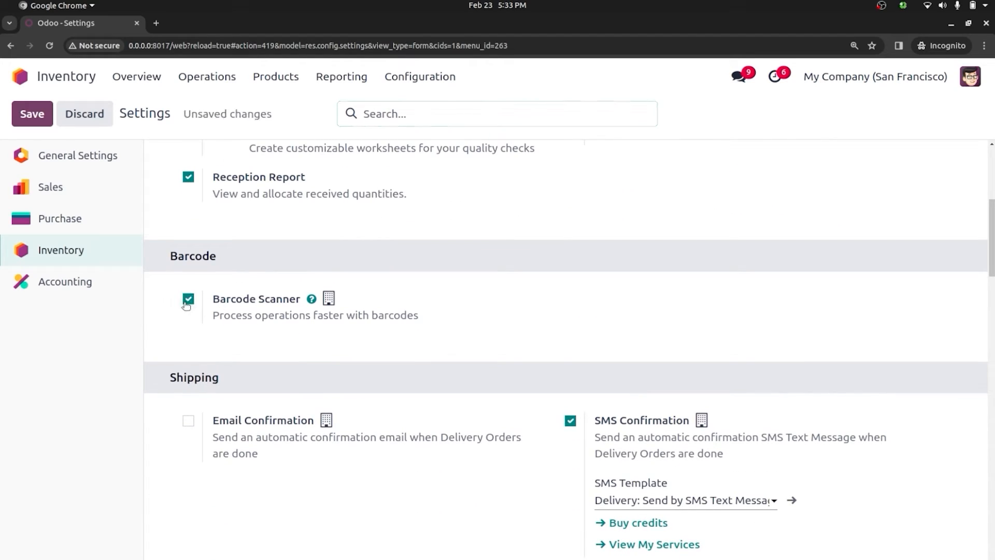
click(42, 119)
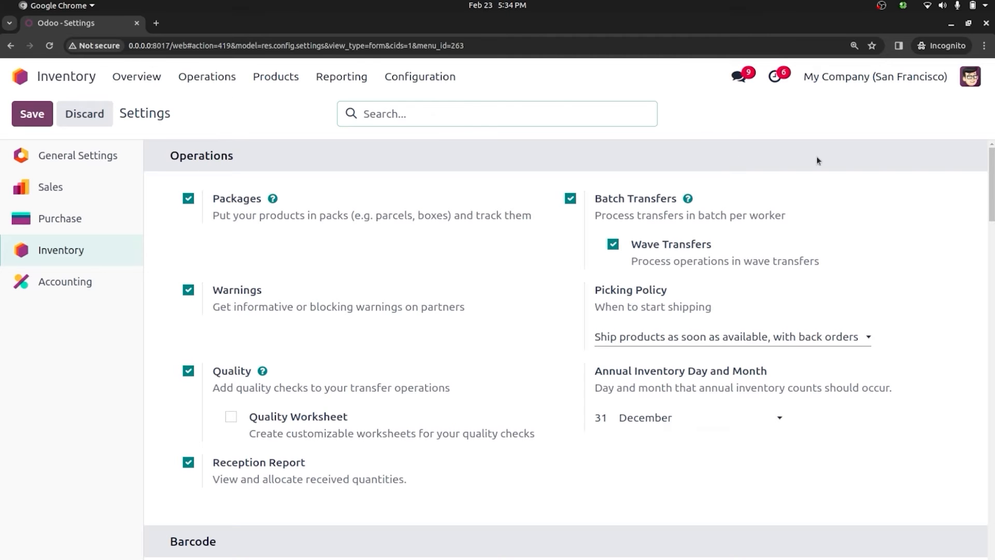
- Open the product barcode configuration, set the Airpodes barcode to AIRPODS01 and save it
drag(991, 210, 989, 289)
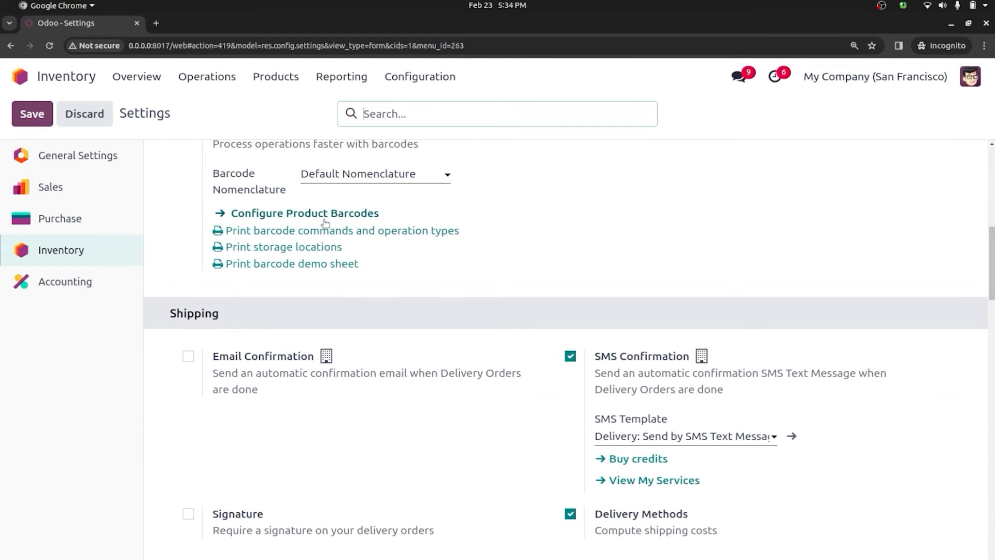
click(294, 217)
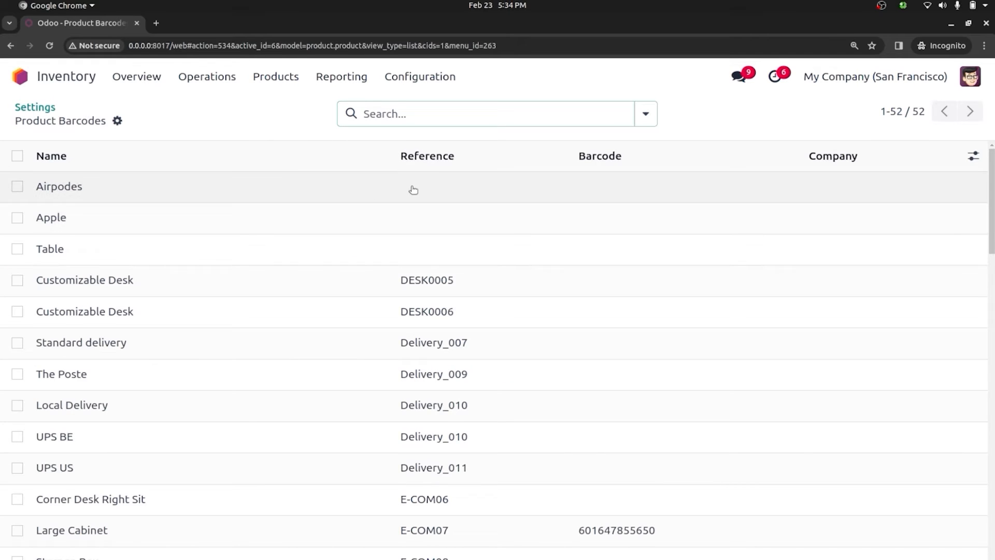
click(611, 182)
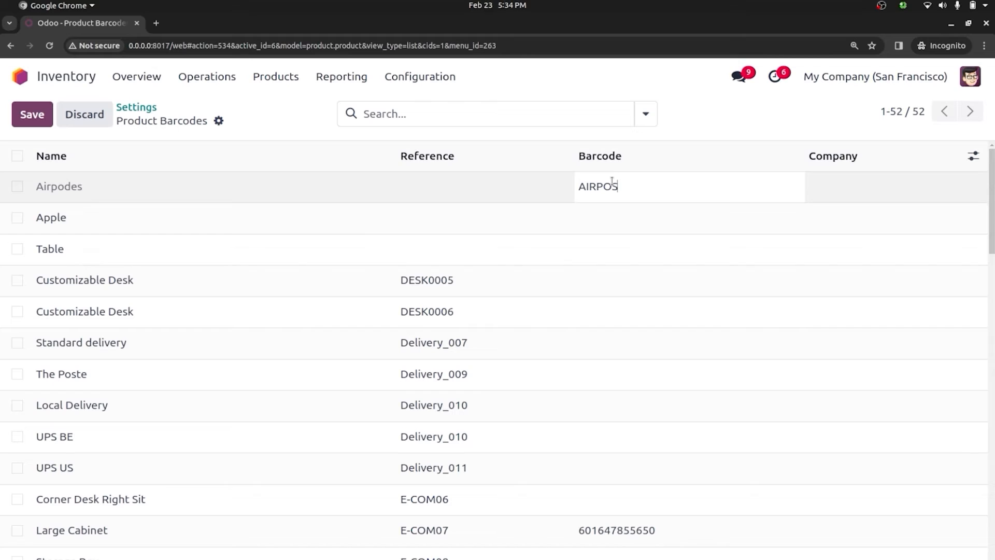
key(BackSpace)
click(32, 114)
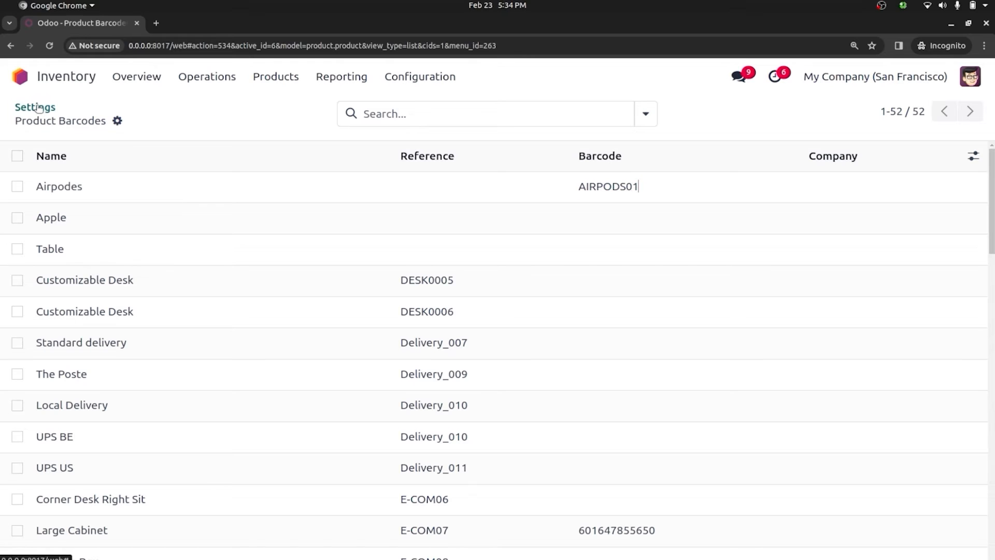
- Open the Airpodes product record in Inventory and check its barcode
click(269, 81)
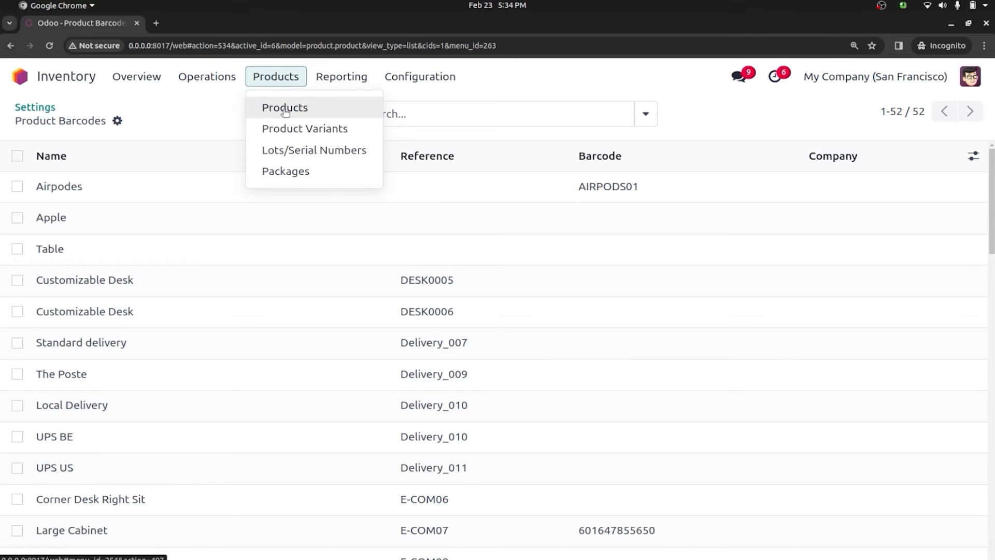
click(284, 108)
click(193, 203)
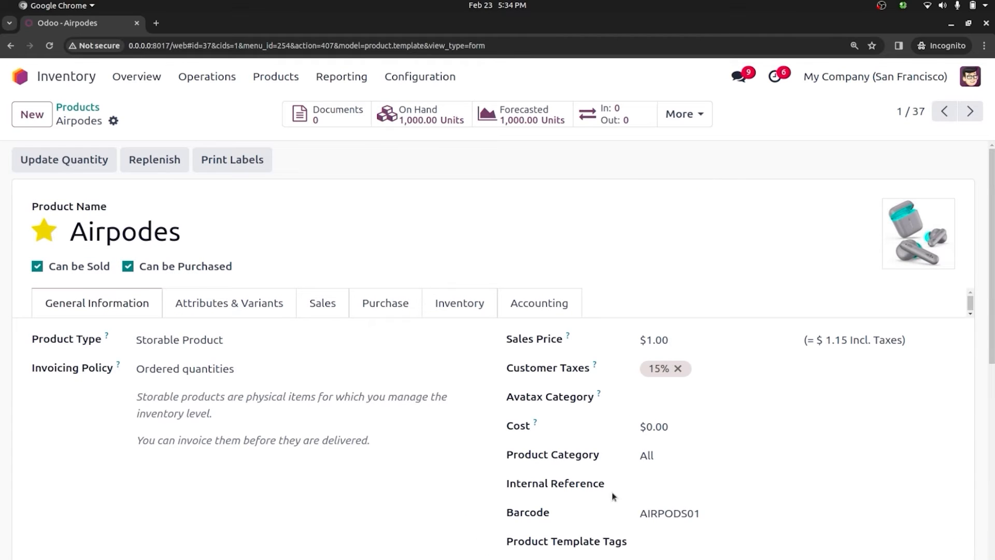
- Print the barcode commands and operation types from the Inventory settings, review the PDF and return to the settings
click(432, 82)
click(436, 105)
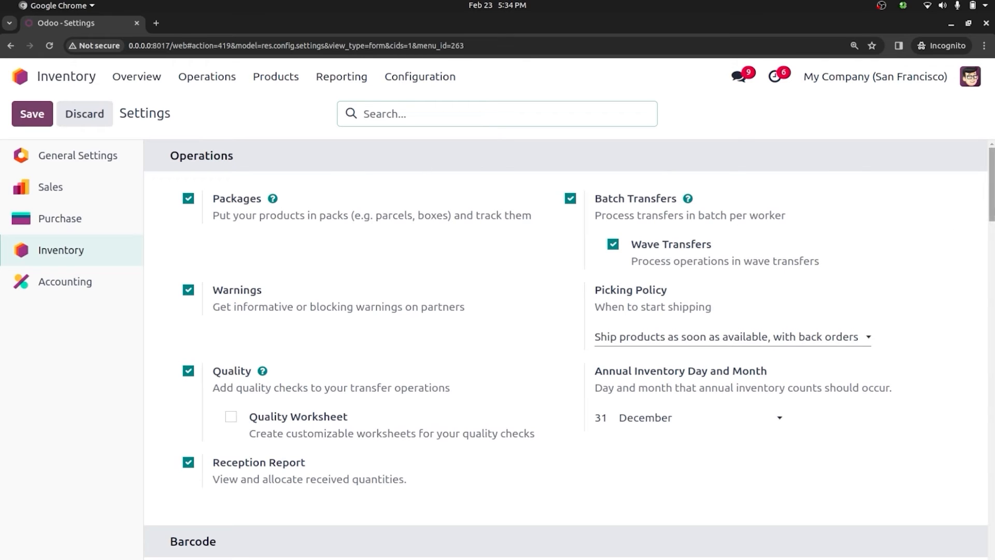
scroll(400, 229, down, 6)
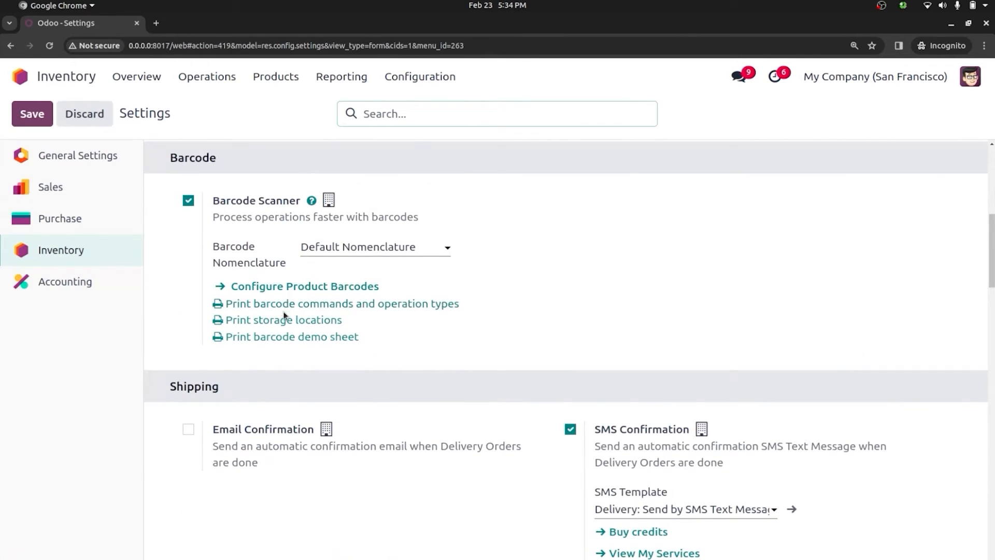
click(326, 305)
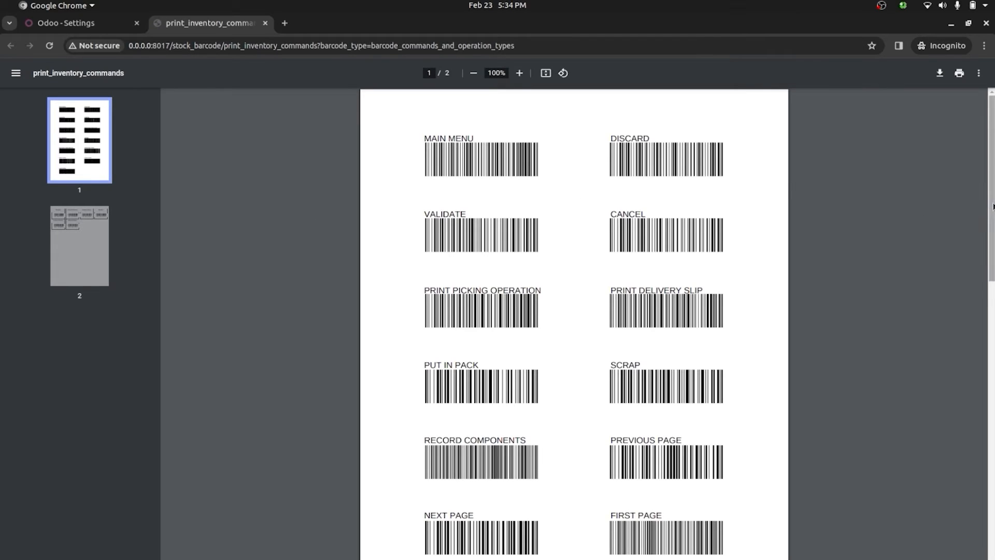
scroll(993, 206, down, 7)
scroll(993, 206, up, 7)
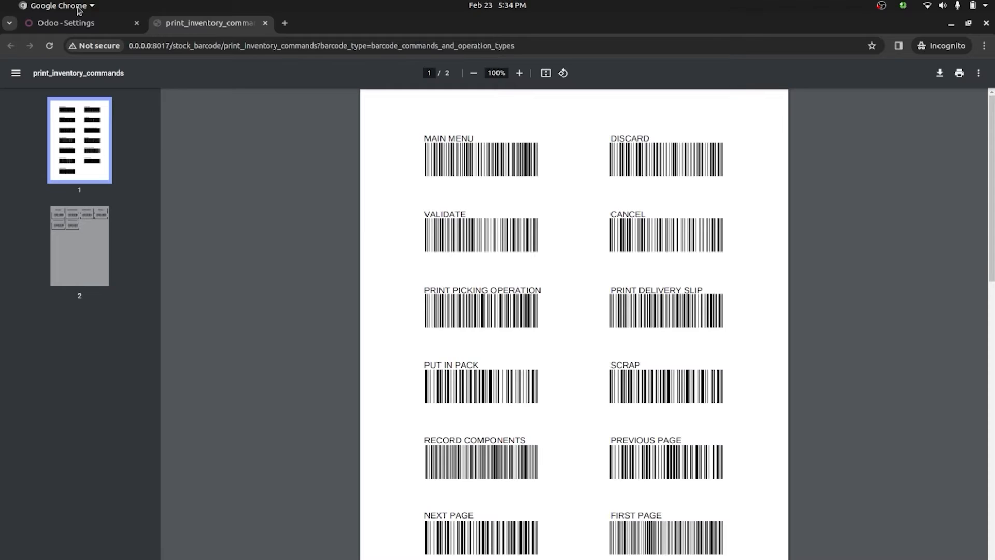
click(73, 23)
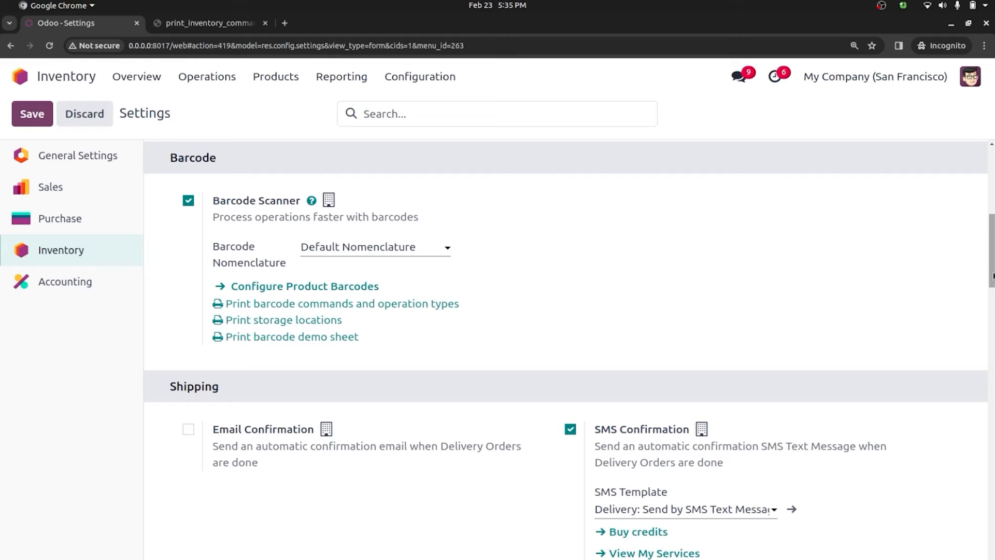
- Enable the Email Confirmation and Signature shipping options in the Inventory settings and save them
drag(993, 276, 993, 313)
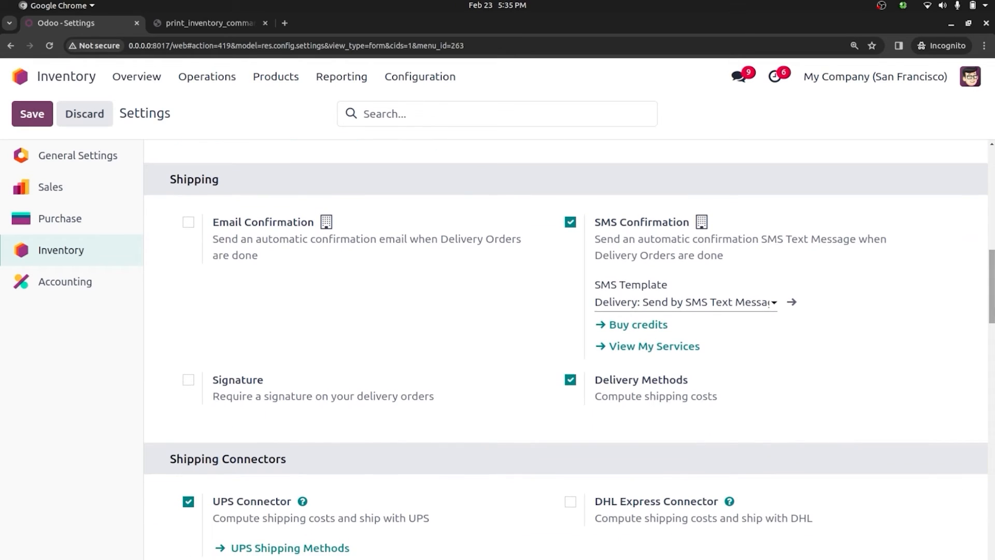
click(190, 222)
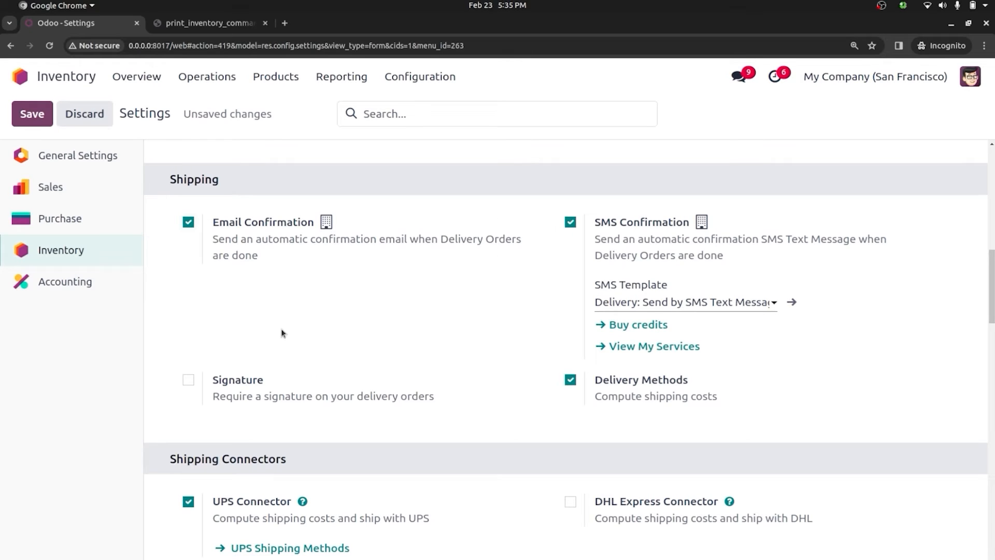
click(188, 380)
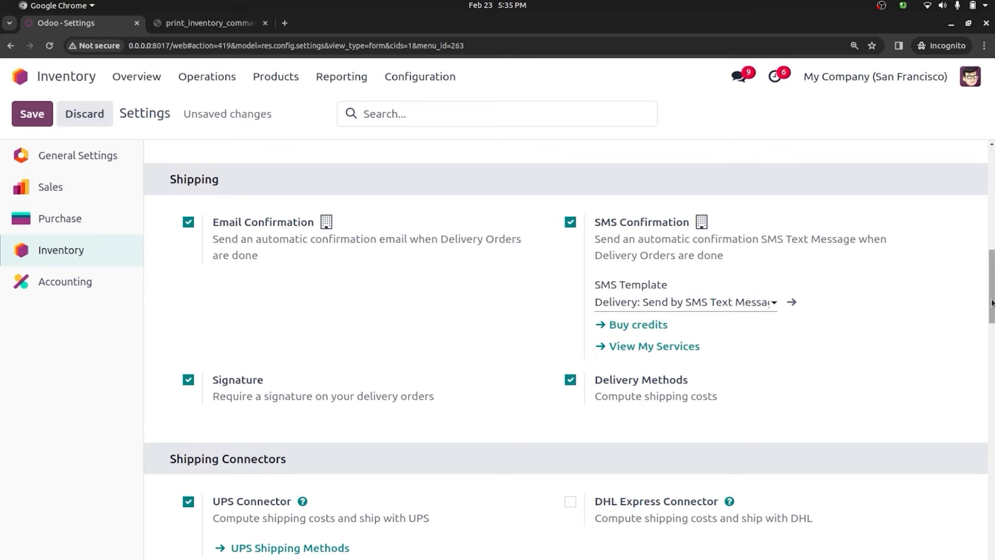
drag(992, 303, 993, 335)
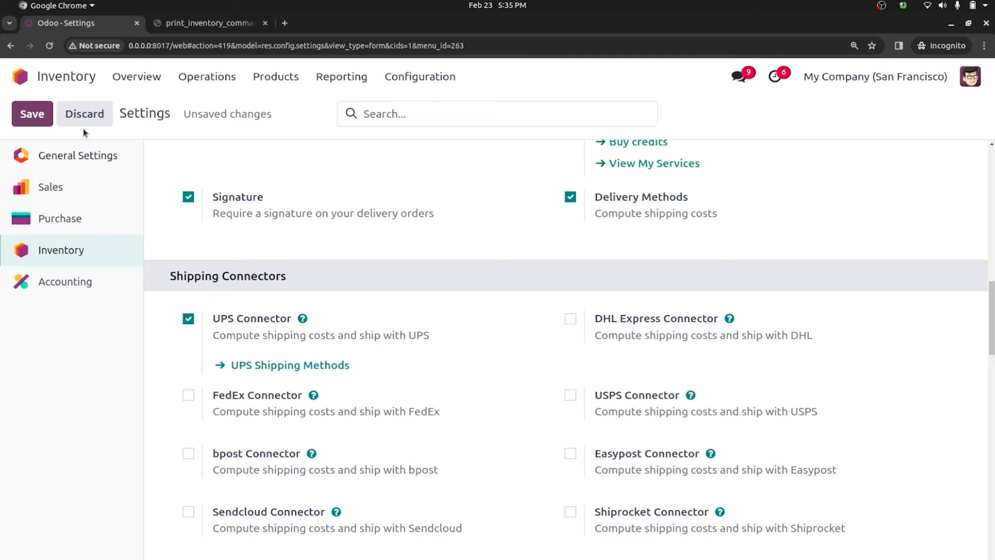
click(32, 114)
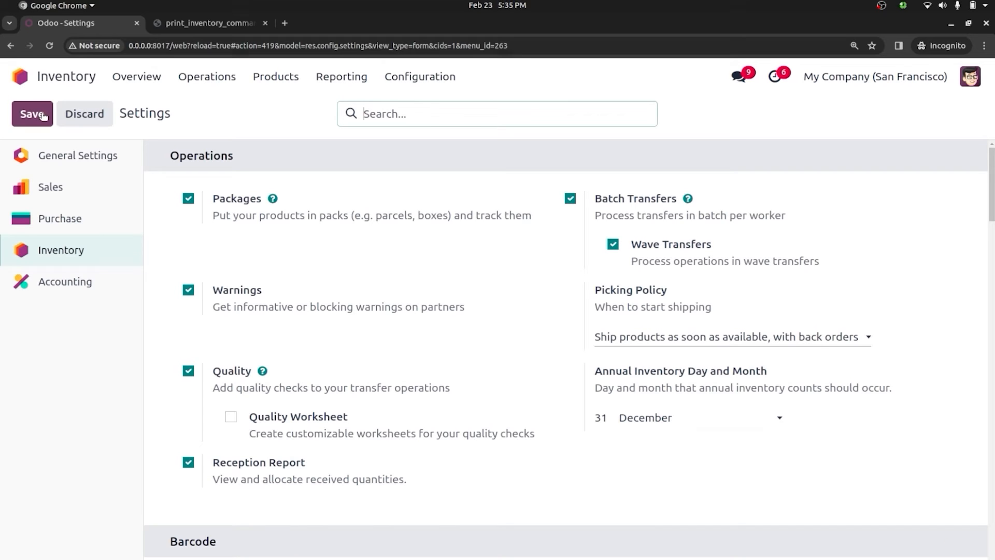
- Go to the Sales app and start a new quotation with Deco Addict as the customer
click(21, 79)
text(SAL)
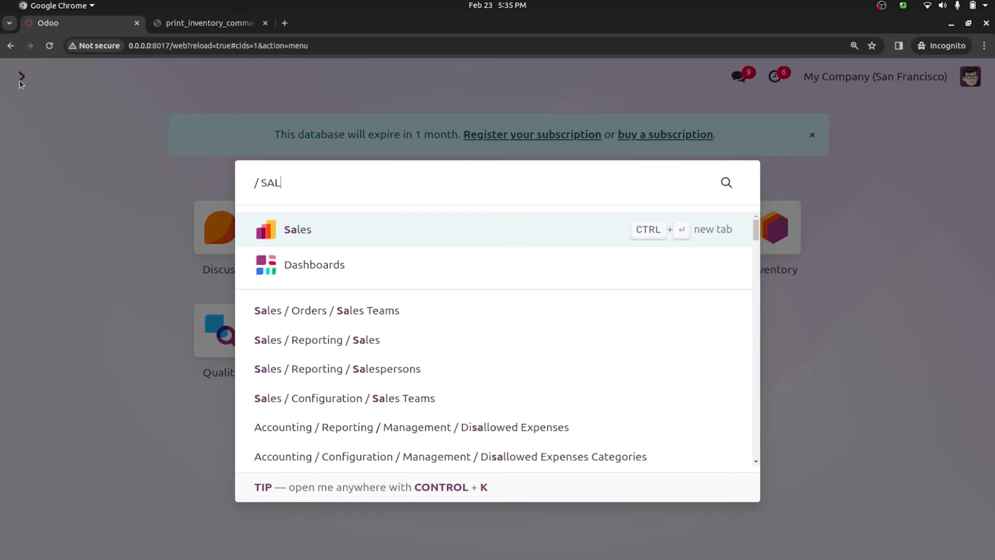
key(Return)
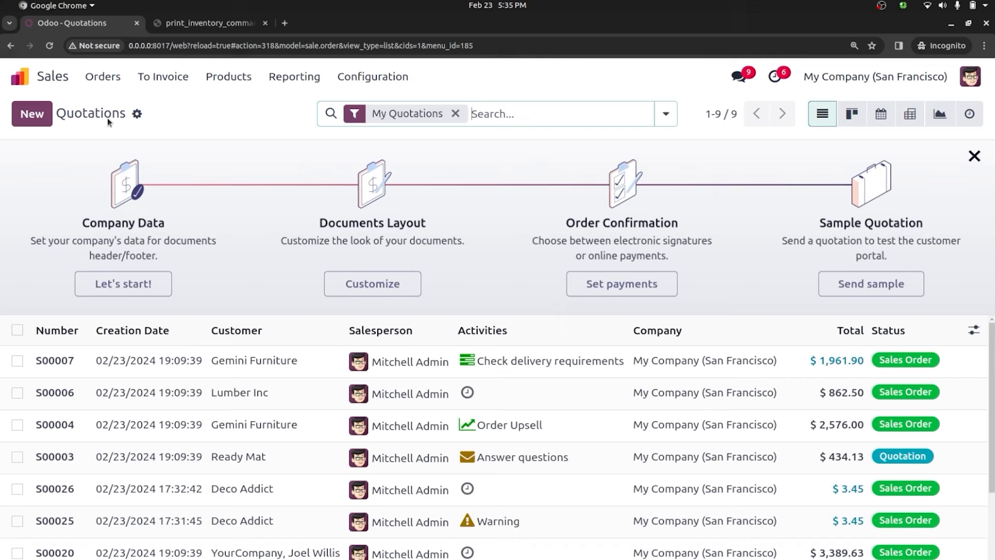
click(32, 113)
click(164, 254)
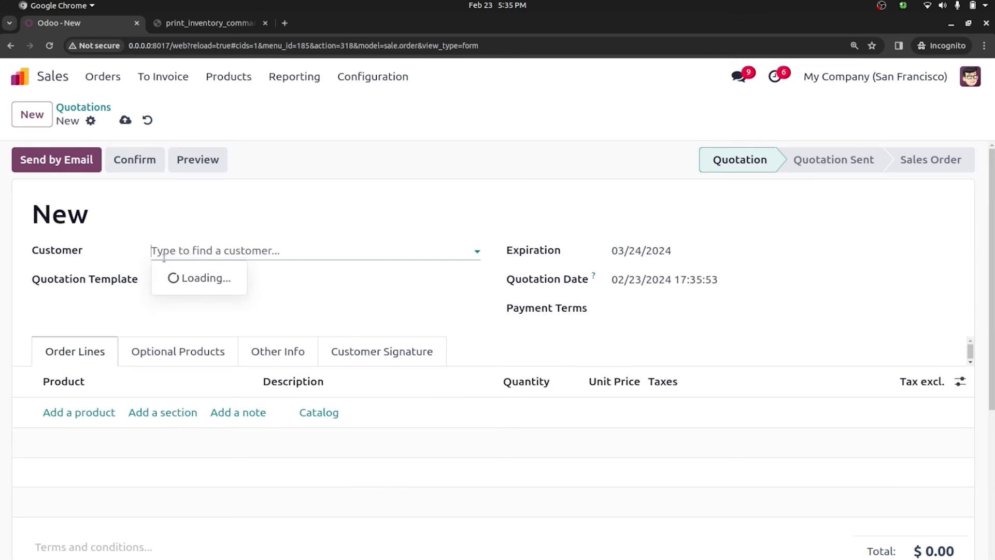
click(180, 279)
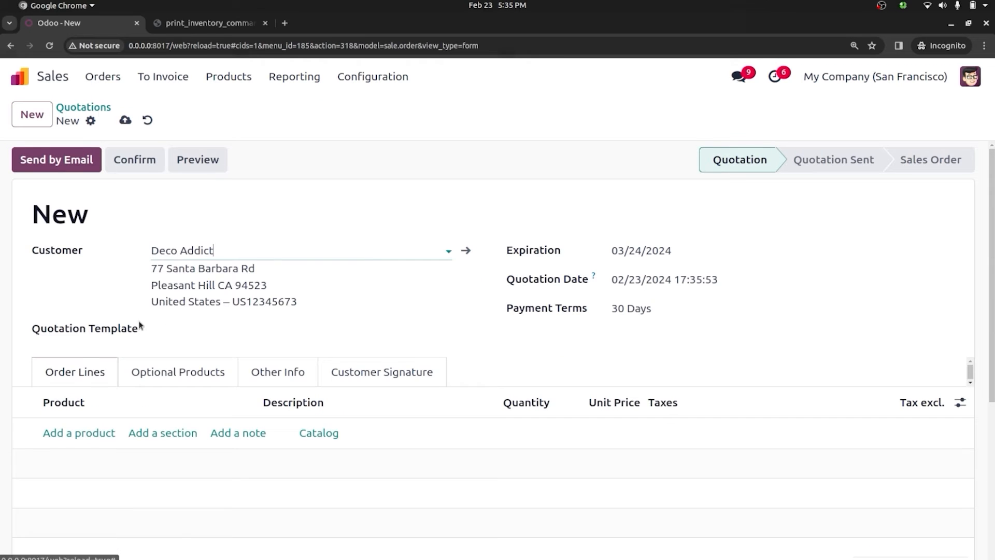
- Add PEN as an order line and confirm the quotation
click(94, 433)
text(PE)
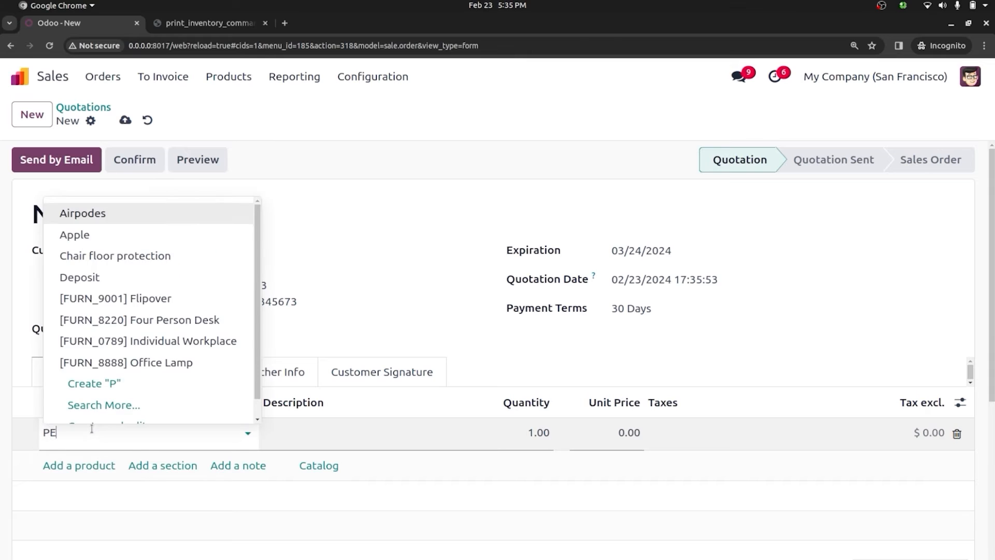
text(N)
click(112, 460)
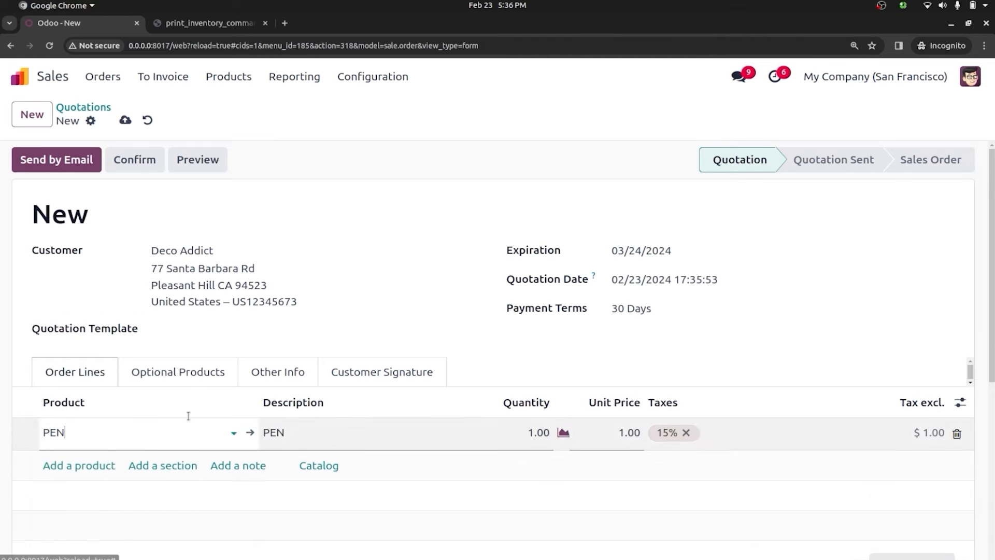
click(140, 161)
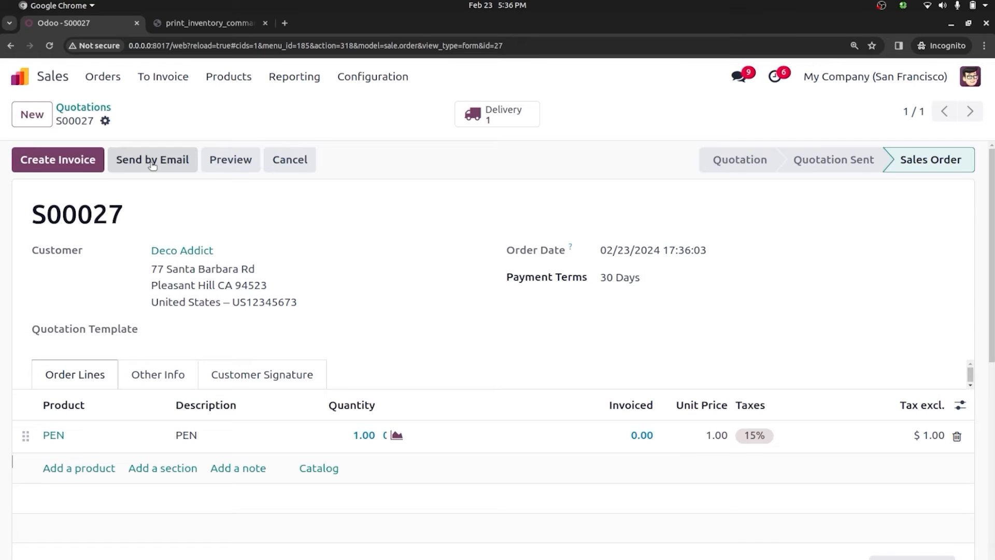
- Open the PEN order's delivery, validate it and review the messages logged on the transfer
click(511, 127)
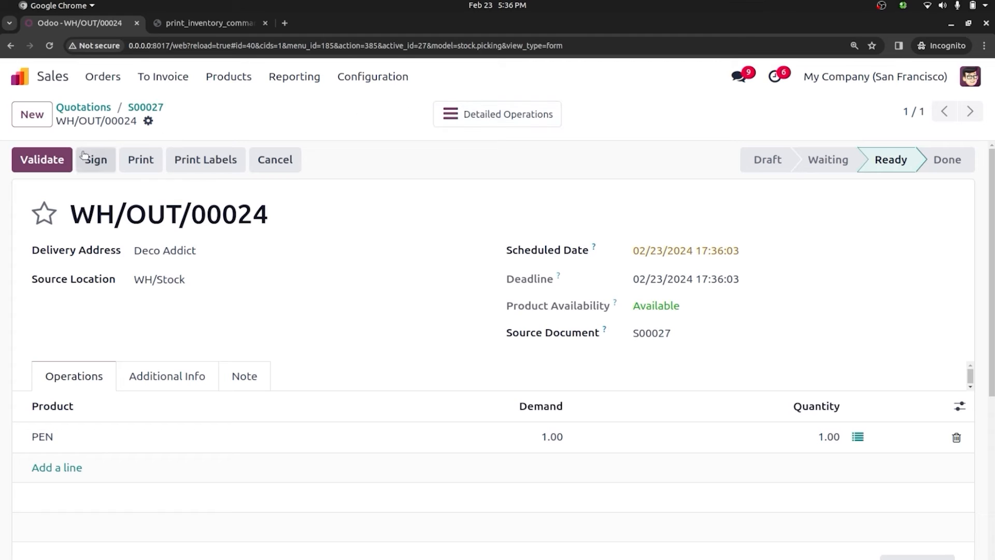
click(61, 158)
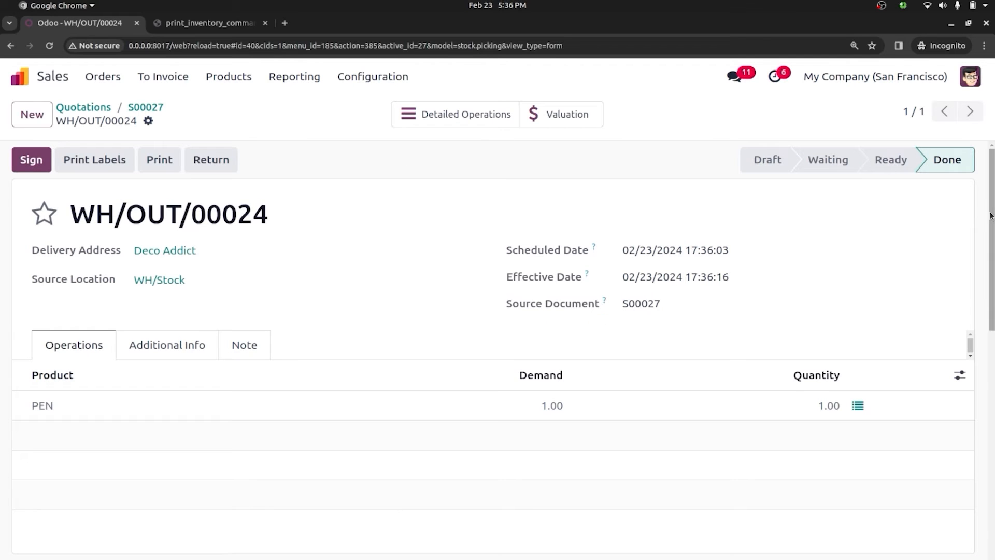
scroll(493, 350, down, 7)
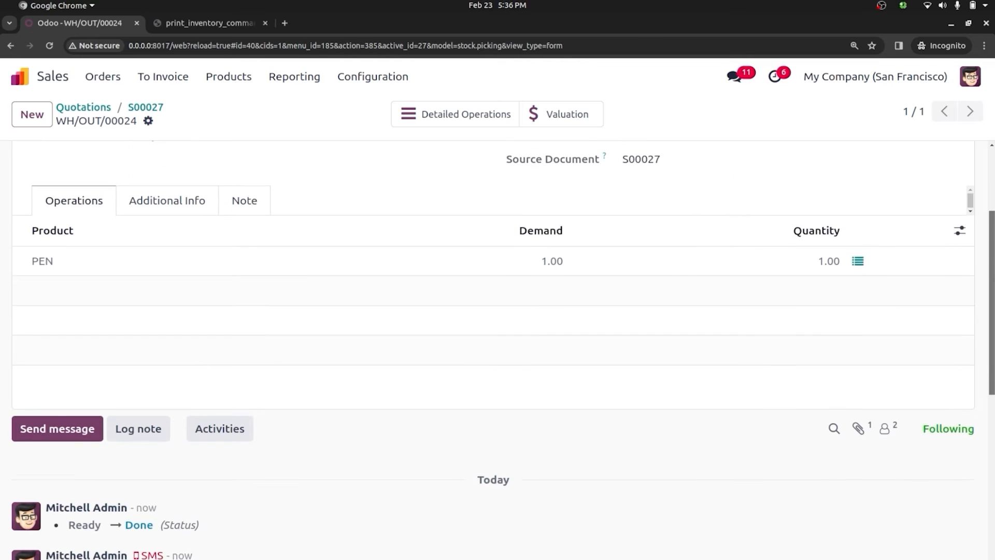
scroll(348, 383, down, 1)
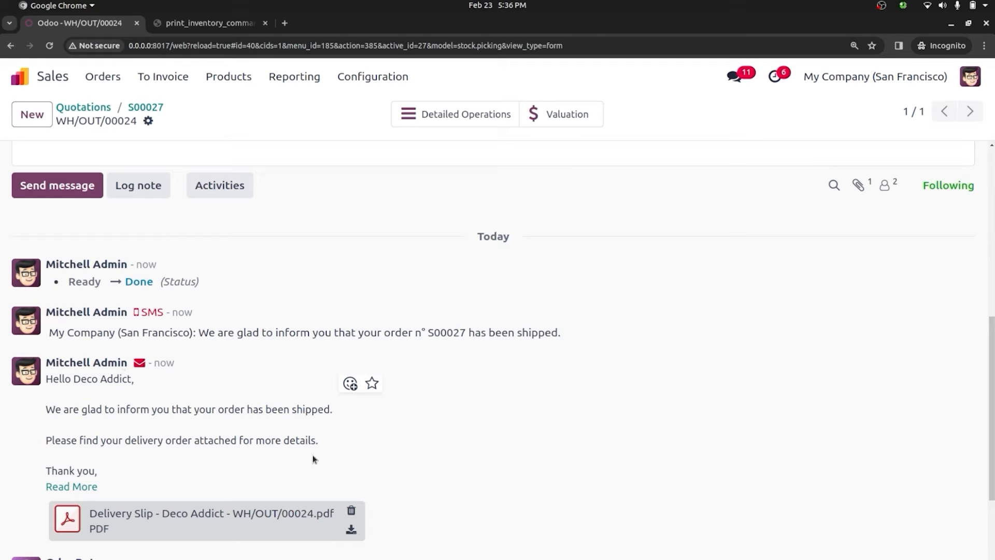
- Sign the completed PEN delivery with an automatically generated signature and check the signed delivery slip in the message log
drag(992, 387, 992, 218)
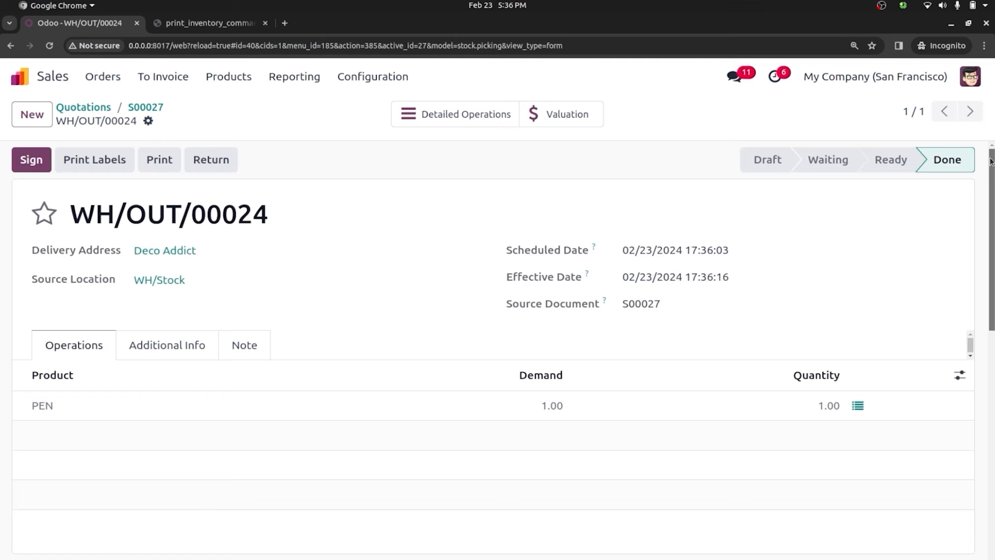
click(39, 164)
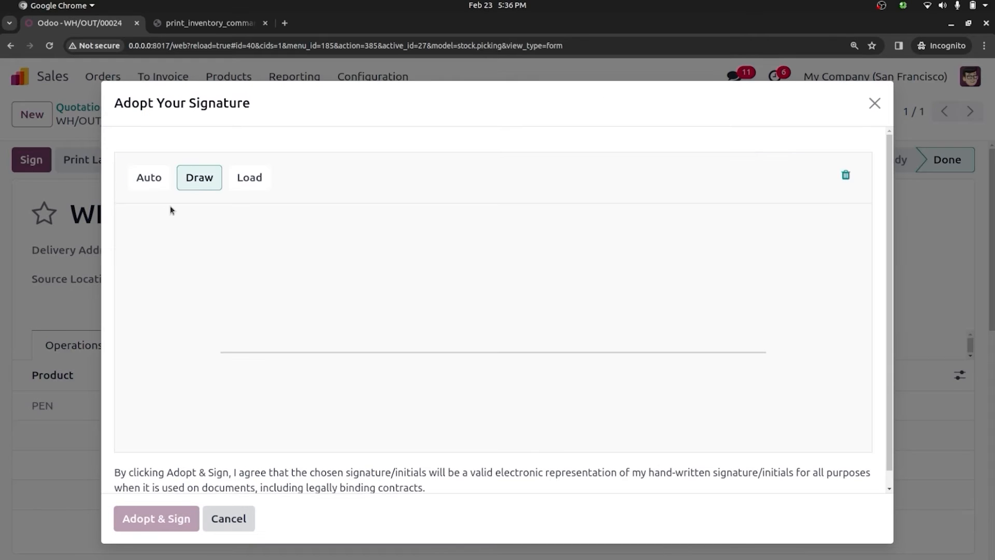
click(150, 177)
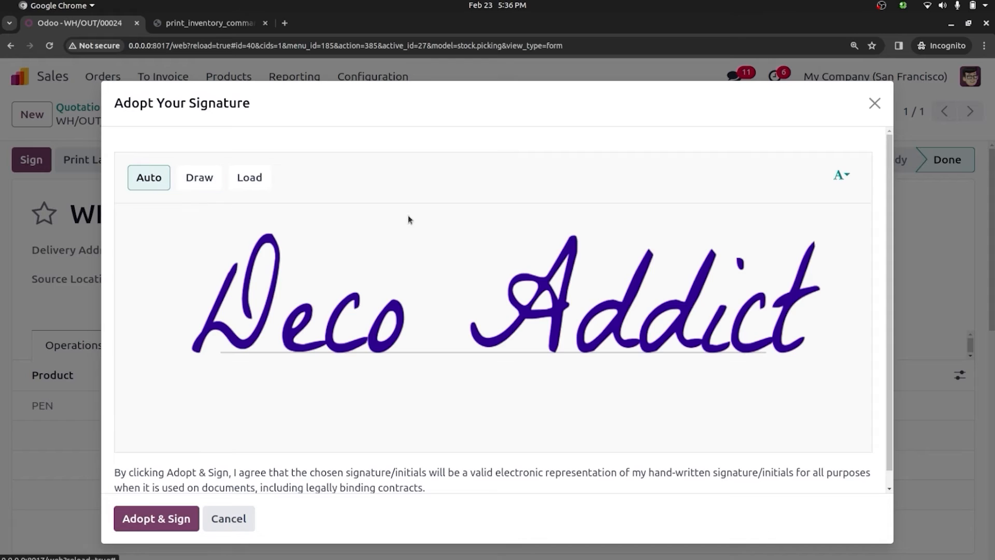
click(167, 524)
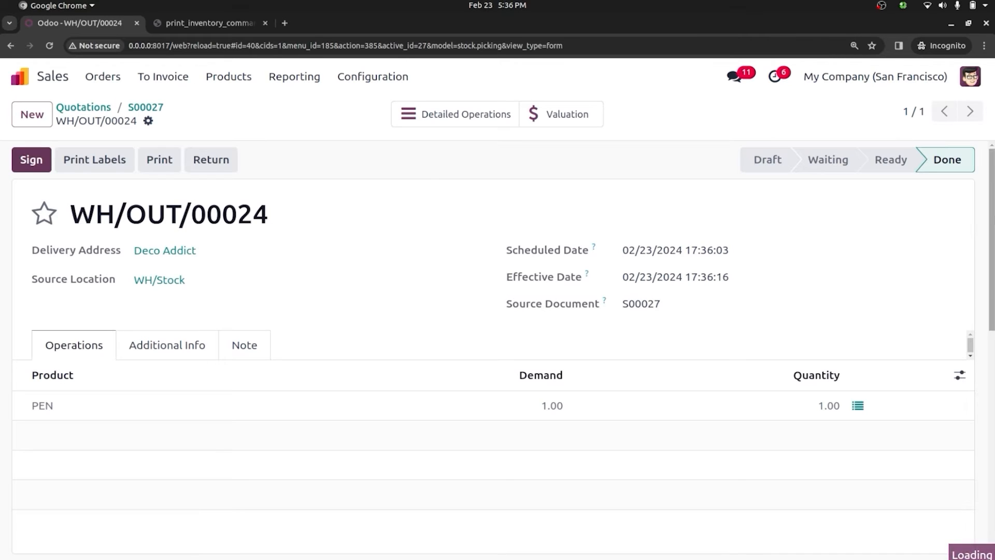
scroll(498, 362, down, 6)
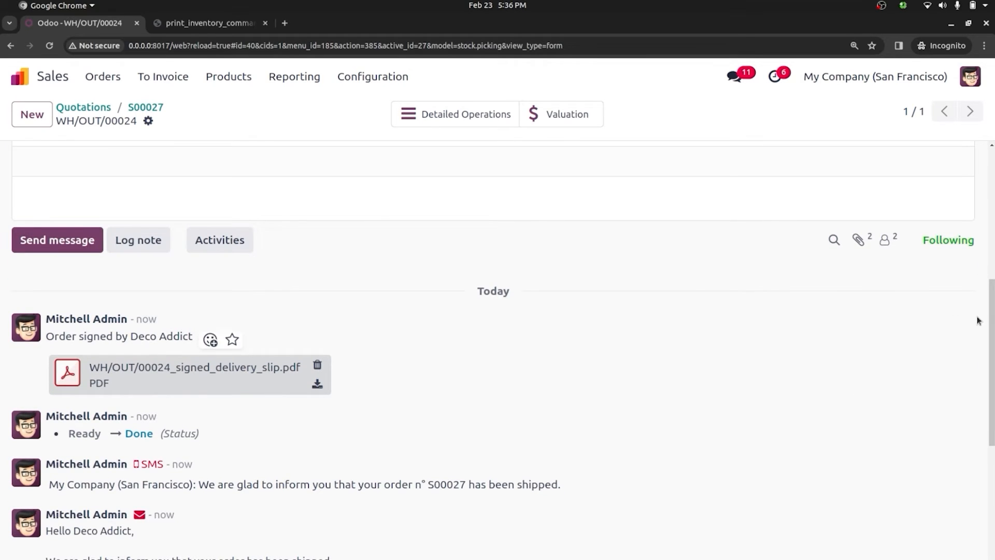
drag(991, 334, 979, 192)
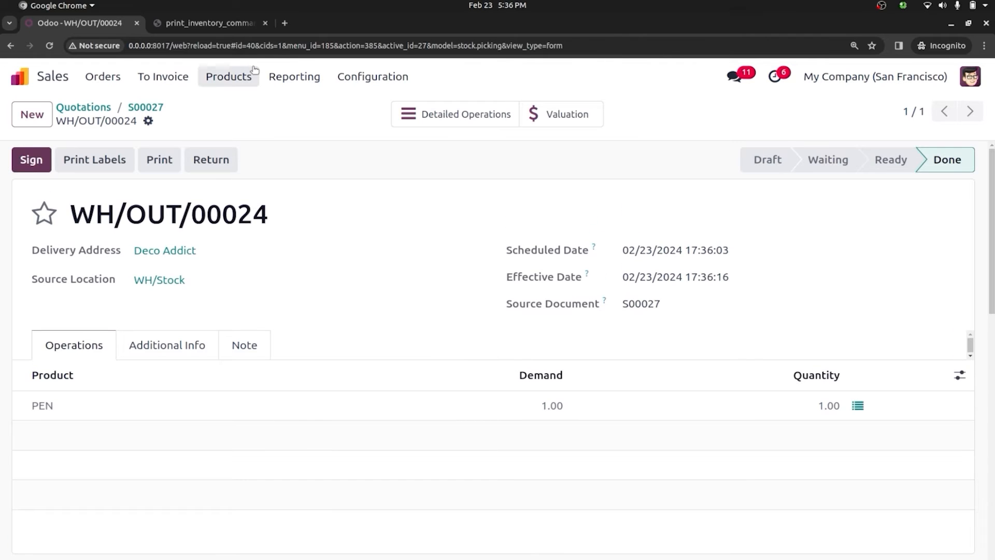
- Go to the shipping methods in the Inventory app and start a new method named SHIPPING
click(20, 78)
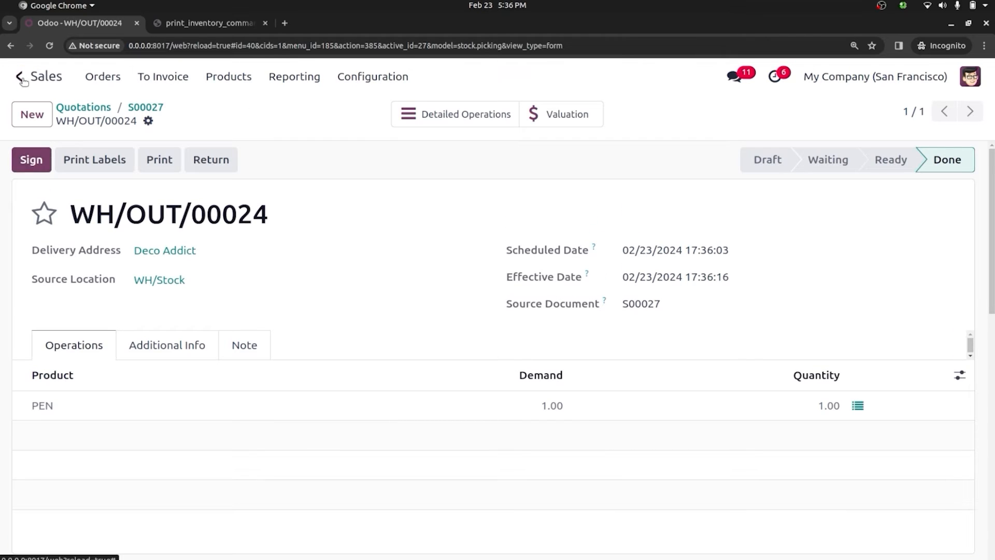
text(IN)
key(Return)
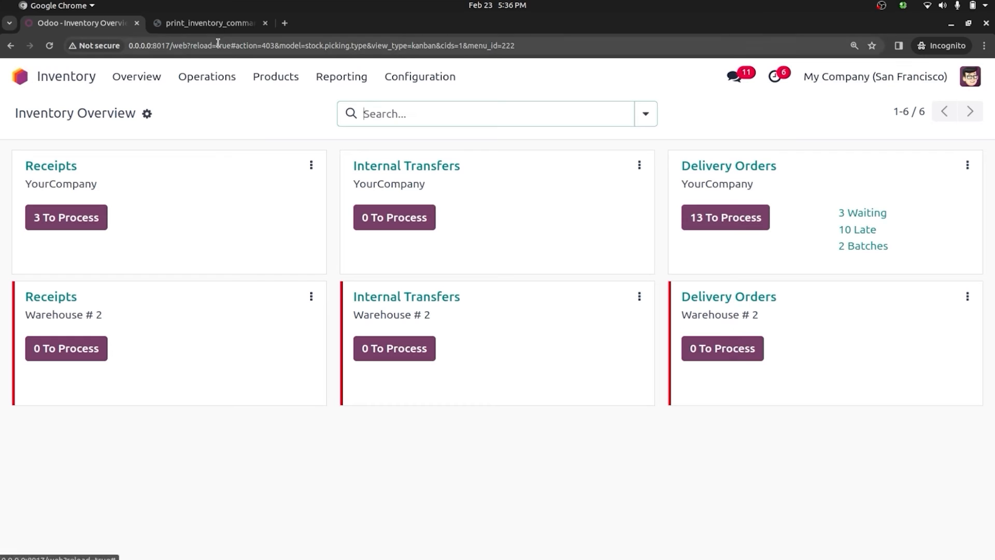
click(395, 79)
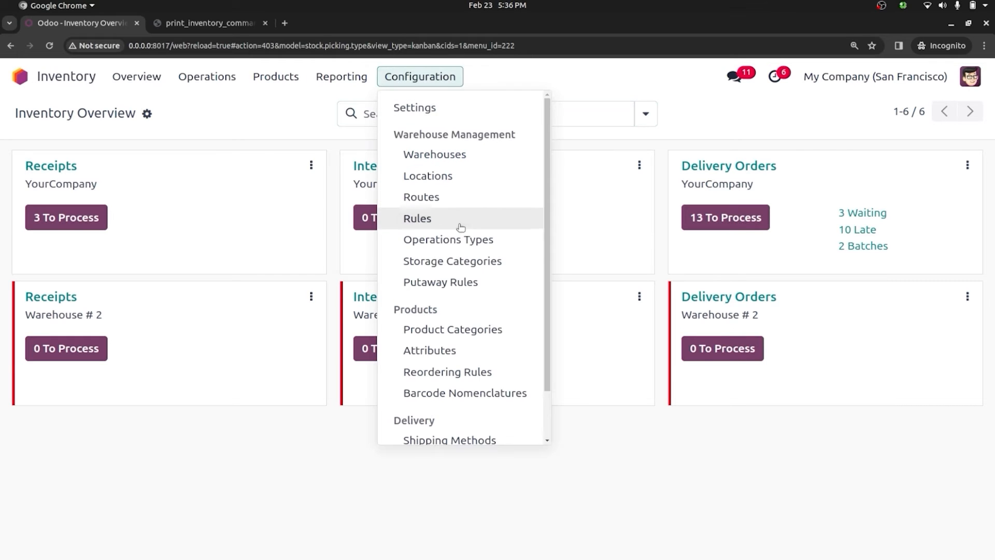
scroll(545, 291, down, 2)
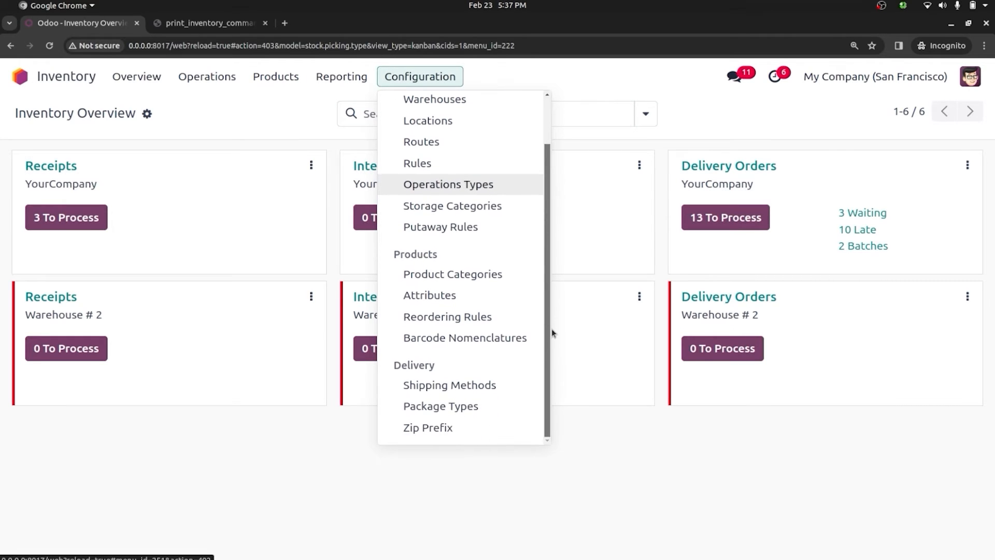
click(456, 389)
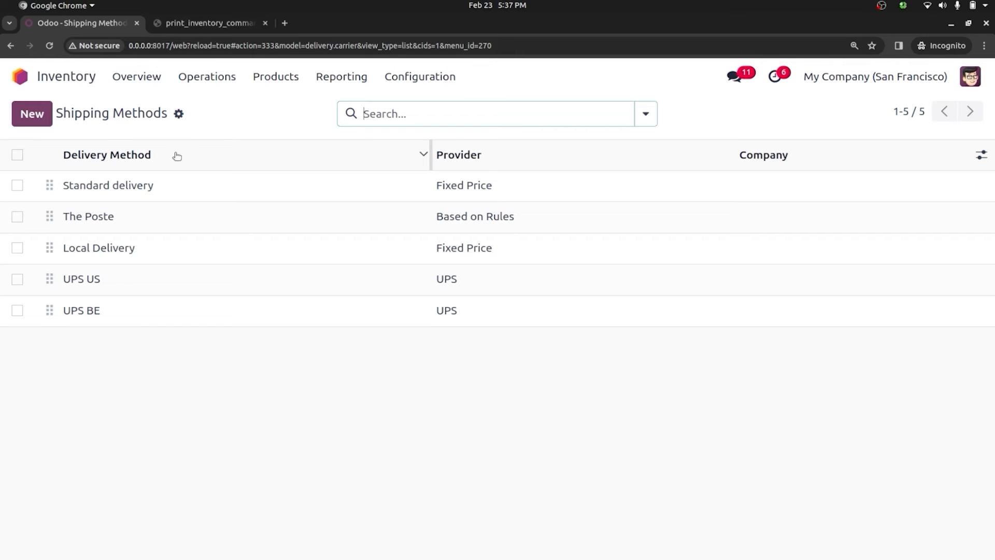
click(43, 117)
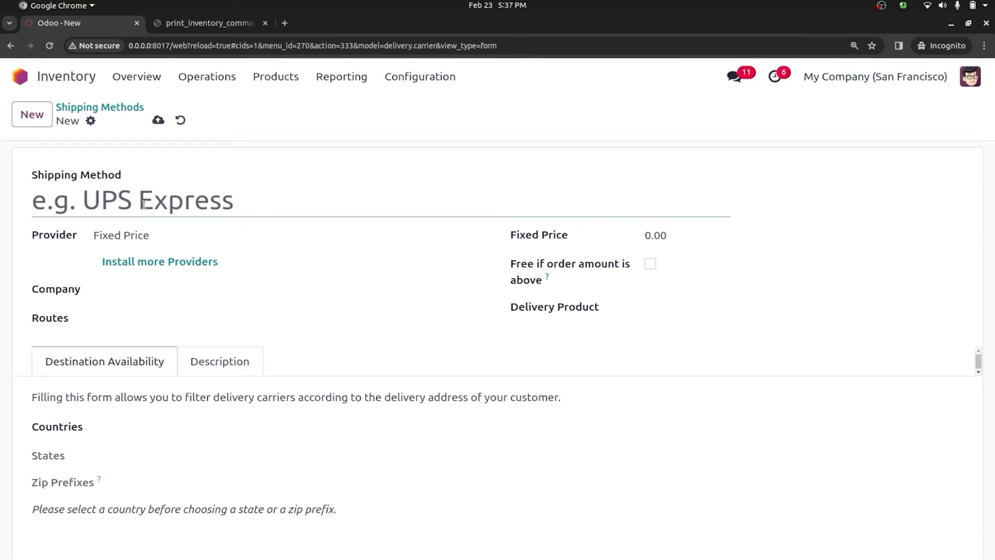
text(SHIPPING)
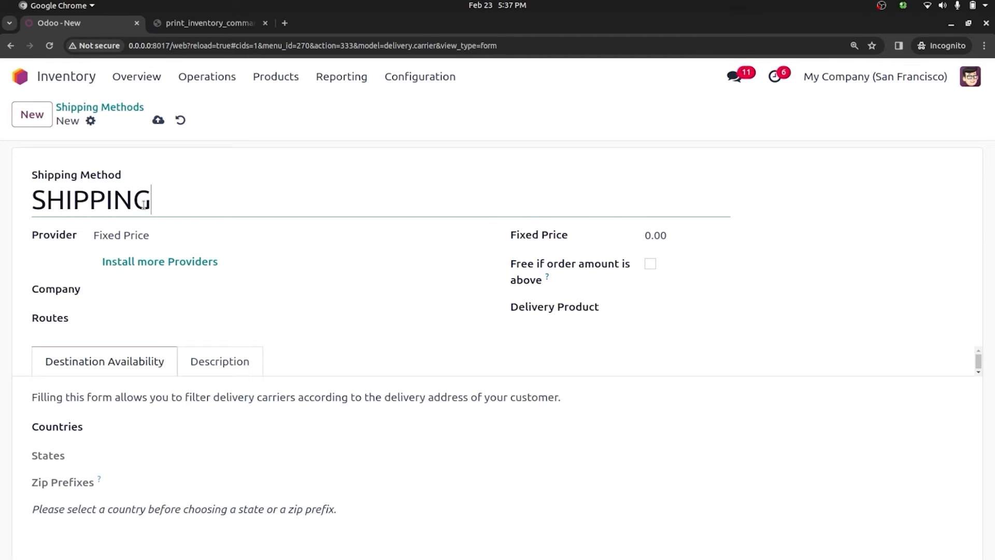
- Use Fixed Price as the provider, enter a fixed price of 100 and make shipping free for order amounts above 1,000
click(144, 235)
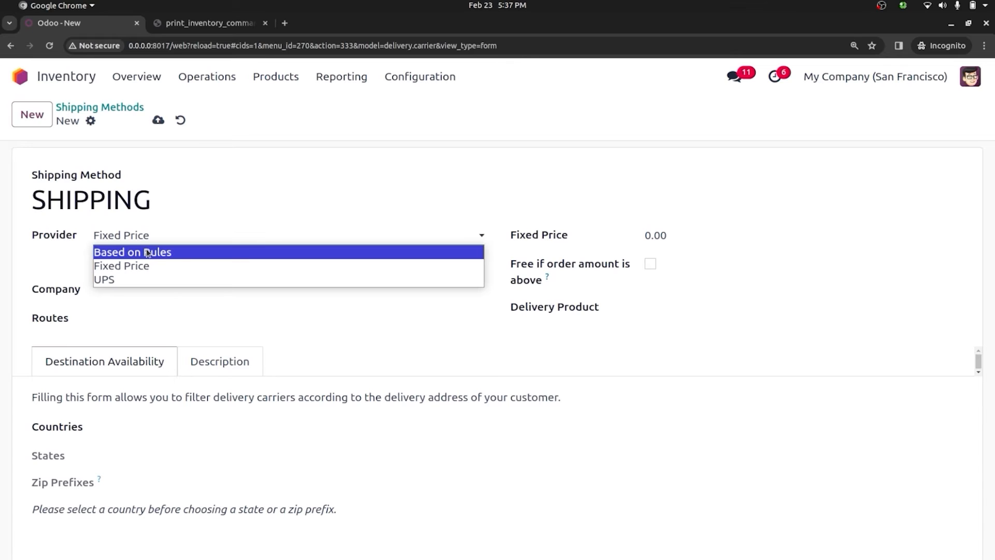
click(151, 266)
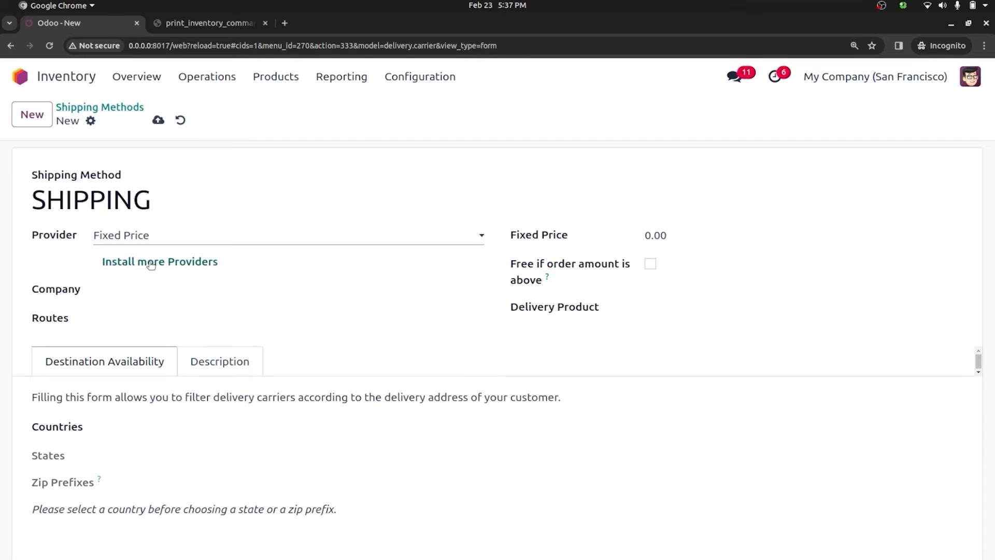
click(655, 236)
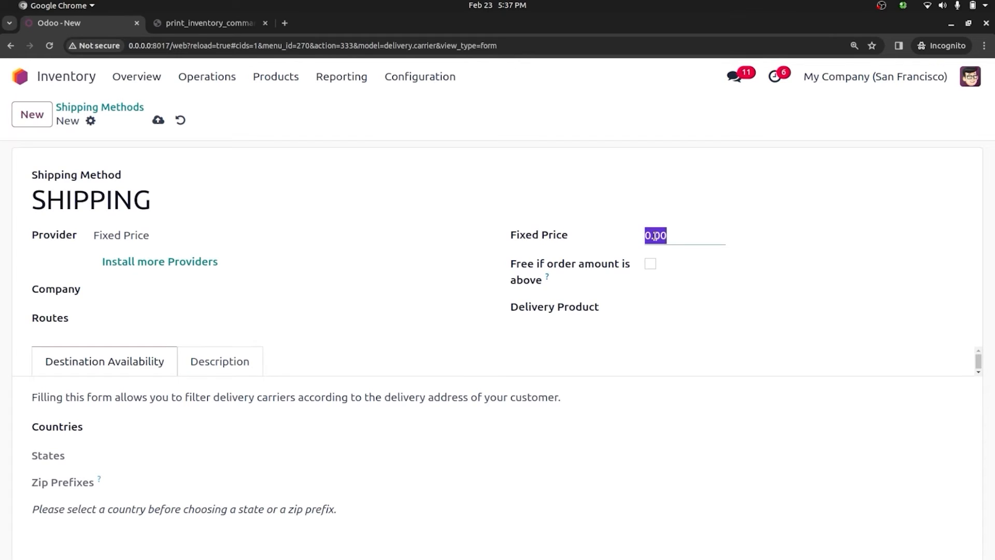
text(100)
click(646, 288)
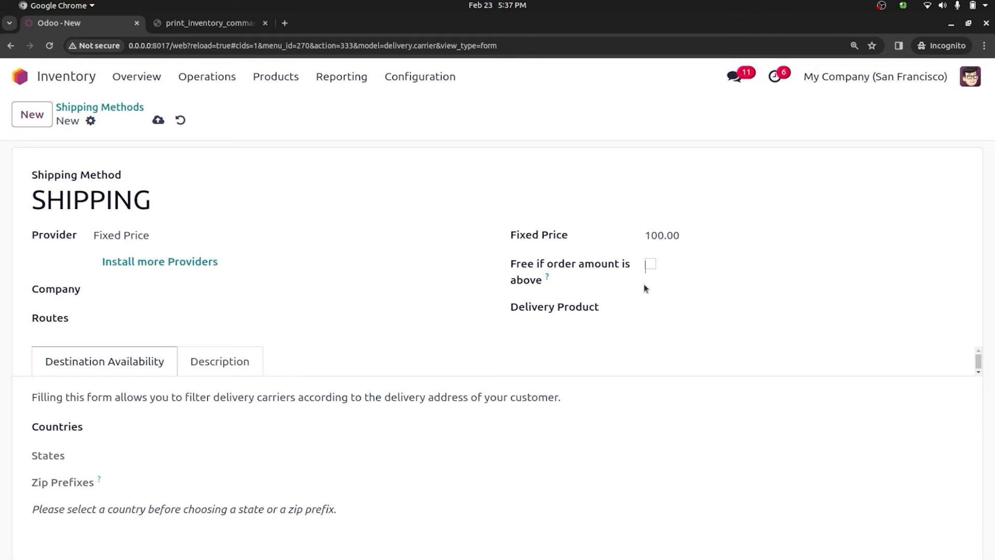
click(650, 264)
- Choose [Delivery_007] Standard delivery as the delivery product and save the shipping method
click(674, 304)
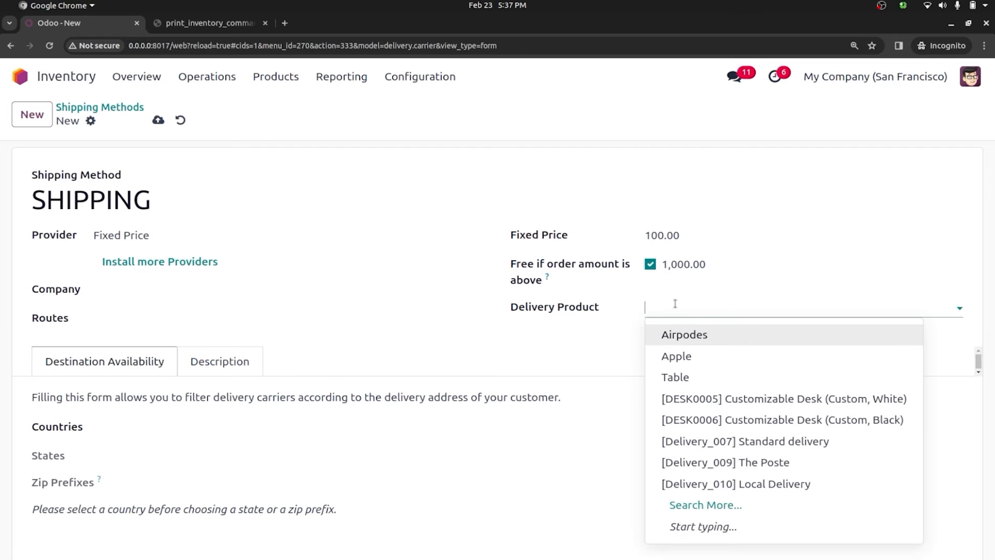
text(DELI)
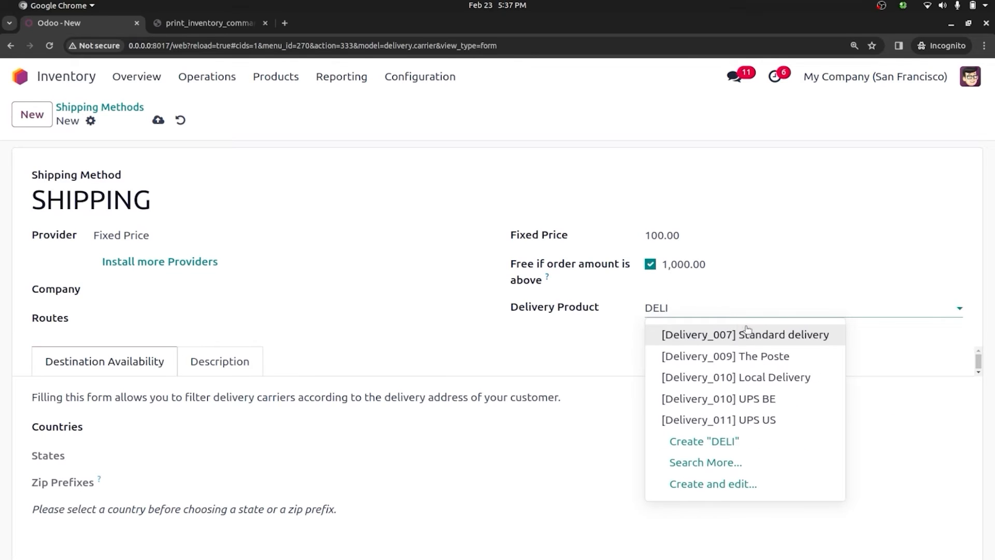
click(755, 335)
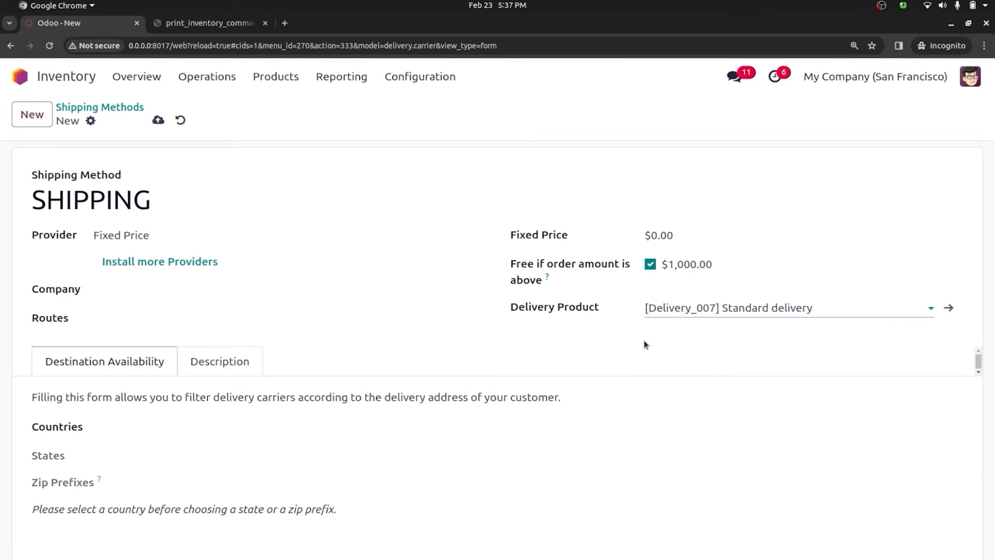
click(158, 120)
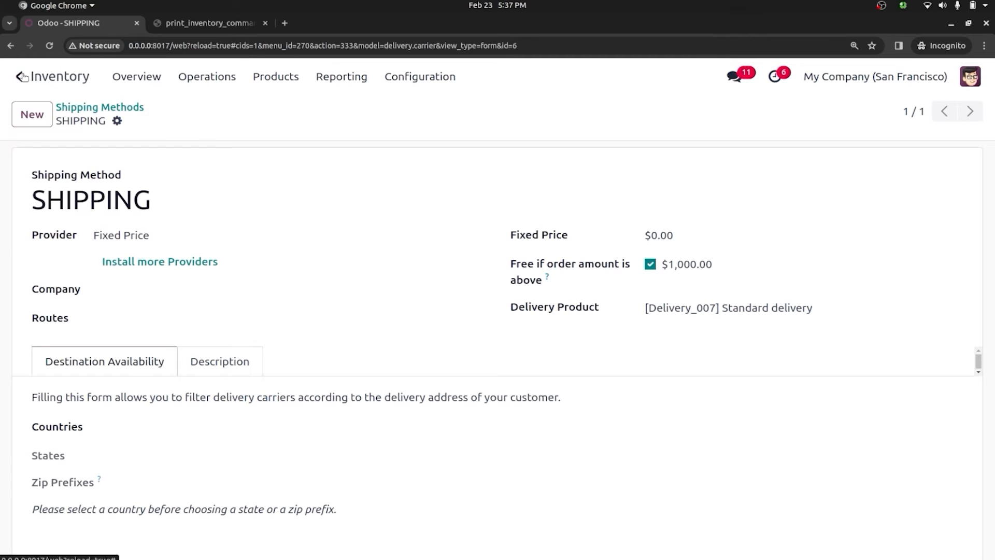
- Set the SHIPPING method's fixed price to $100 again and save the record
click(654, 234)
text(100)
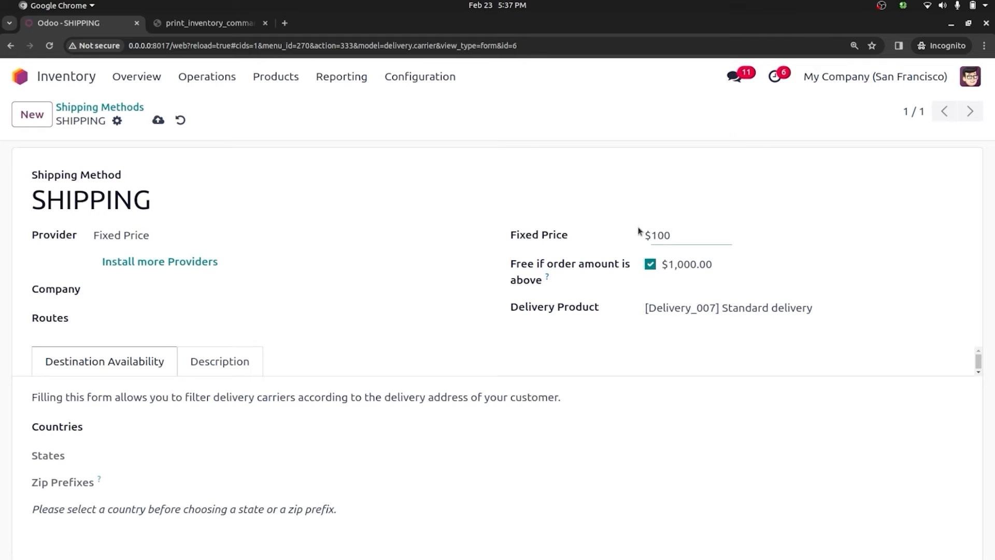
click(638, 228)
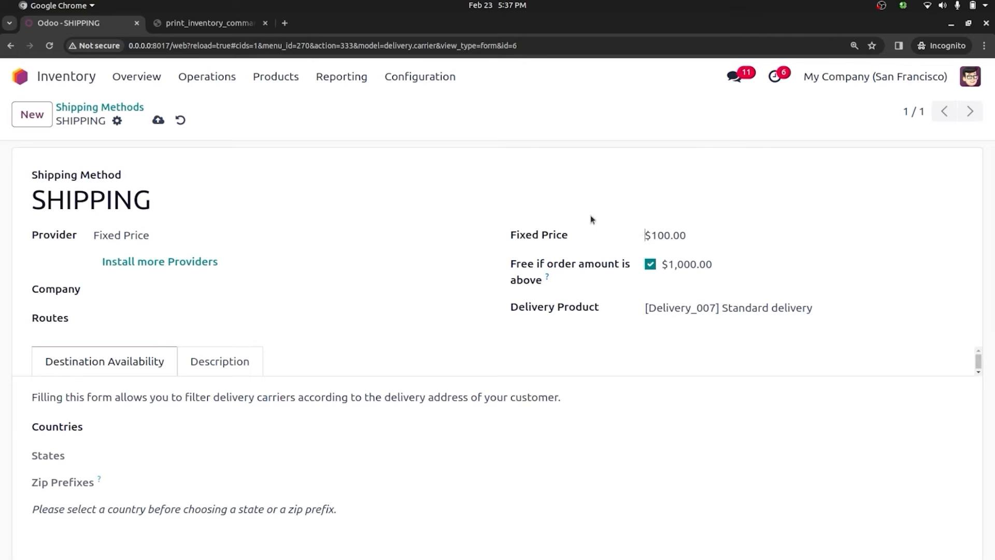
click(158, 120)
- Switch to the Sales app and create a new quotation for the customer Deco Addict
click(20, 76)
text(SA)
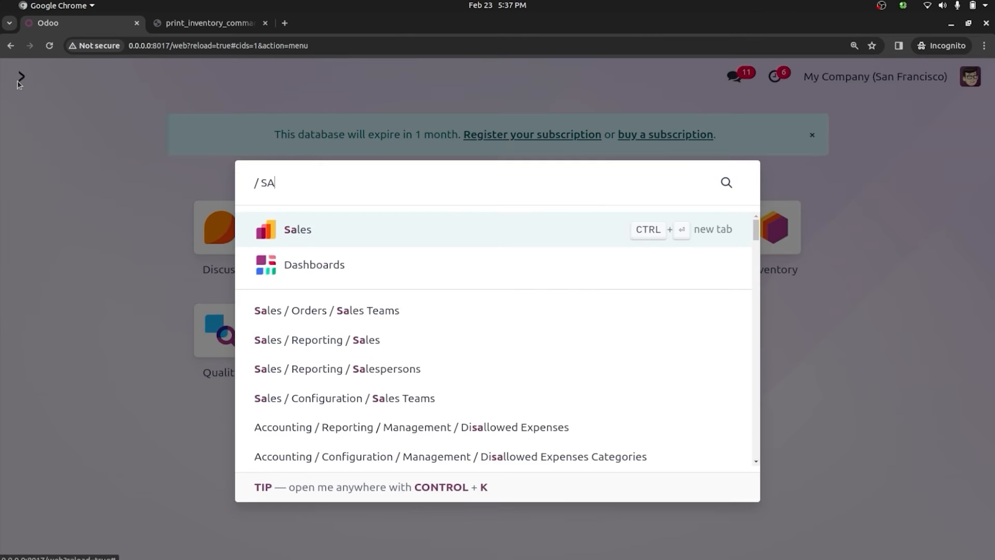
key(Return)
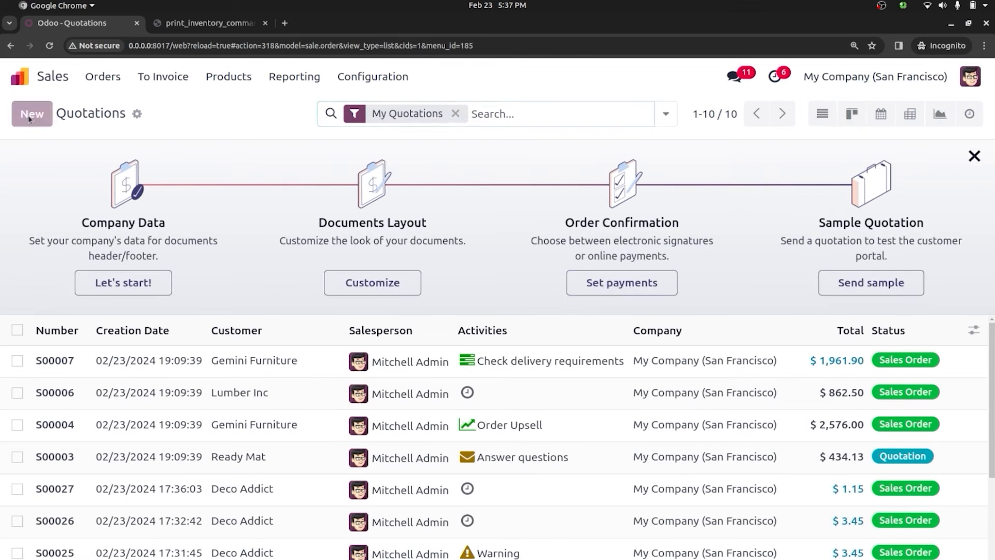
click(29, 118)
click(203, 246)
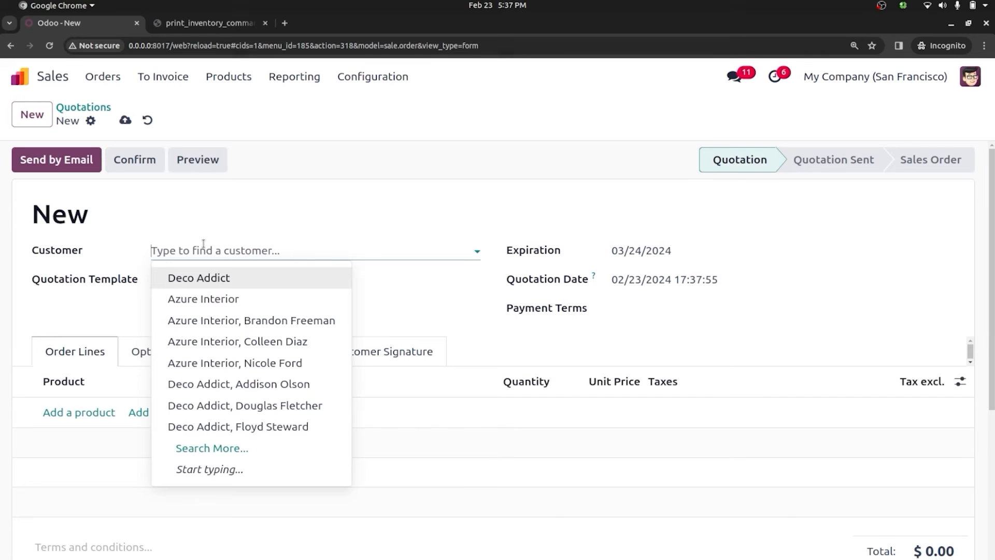
click(211, 276)
- Add Airpodes as an order line with a unit price of 100
click(93, 432)
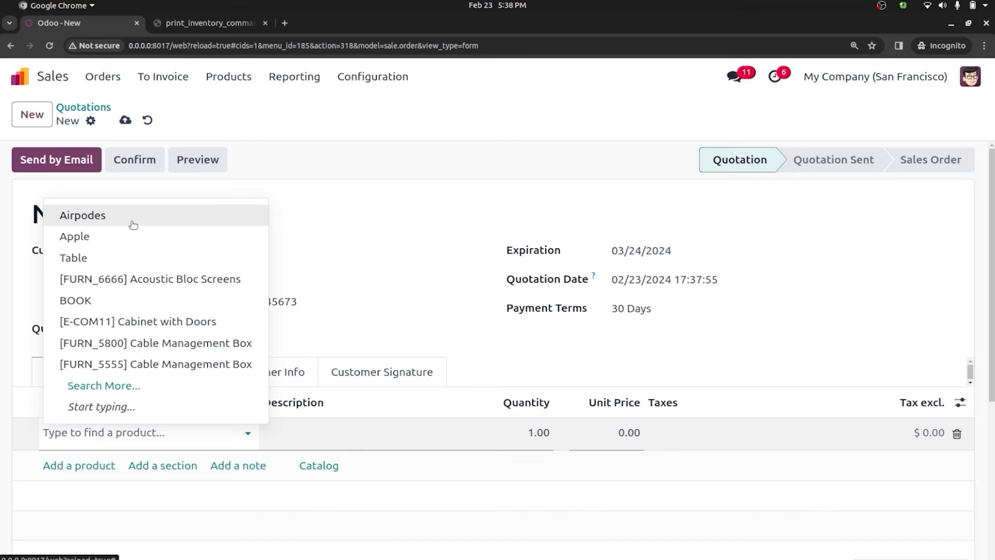
click(130, 217)
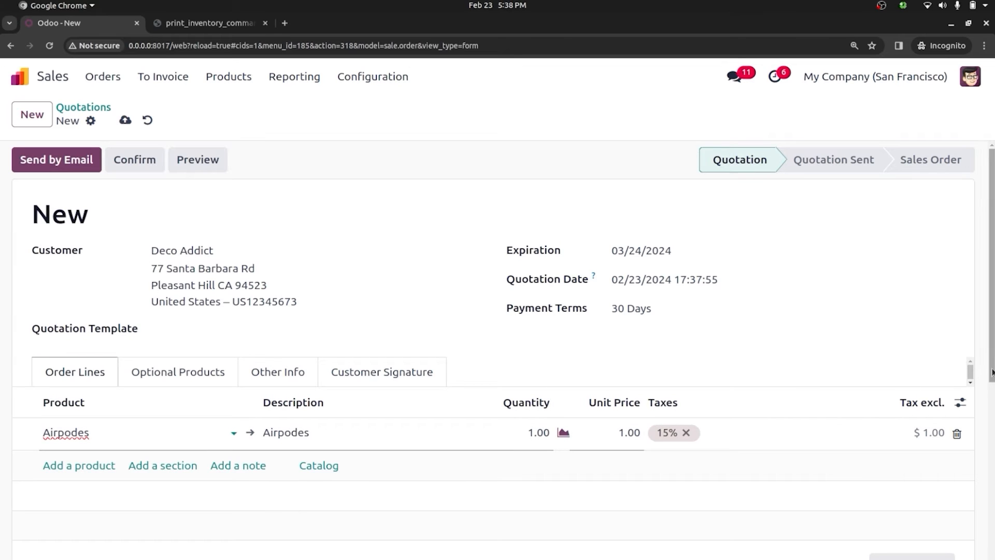
click(642, 433)
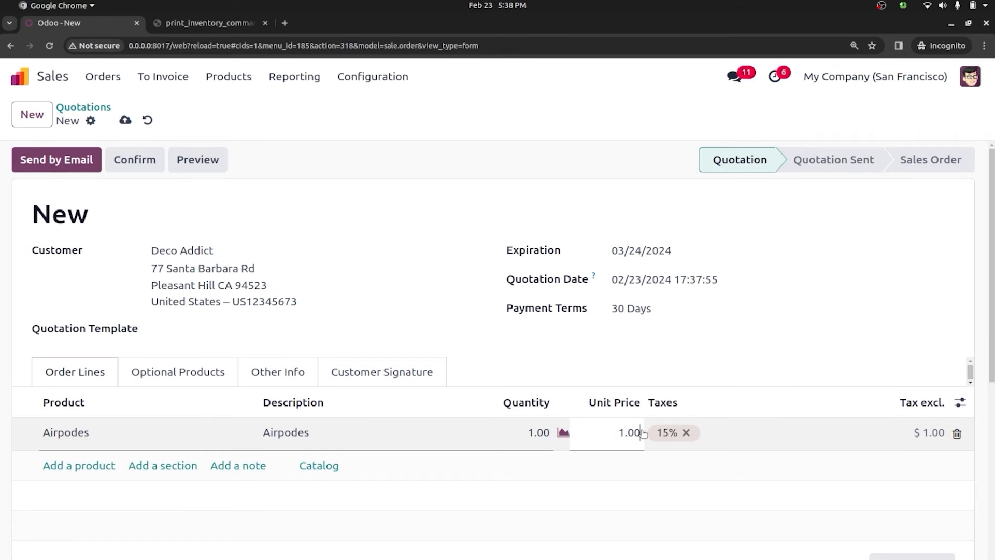
double_click(624, 431)
text(1)
click(822, 329)
- Add the SHIPPING shipping method to the Airpodes quotation and confirm the order
scroll(905, 365, down, 4)
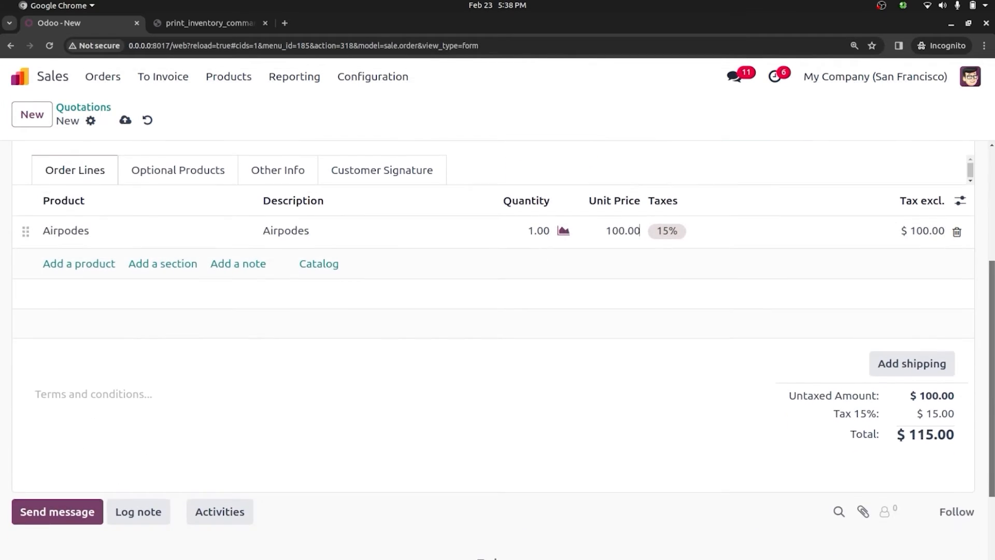
click(906, 364)
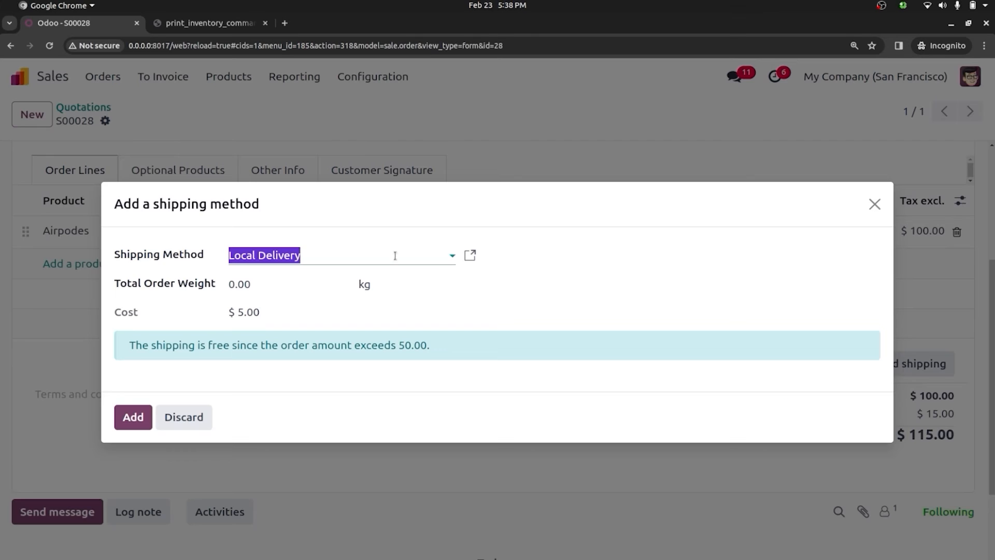
click(360, 253)
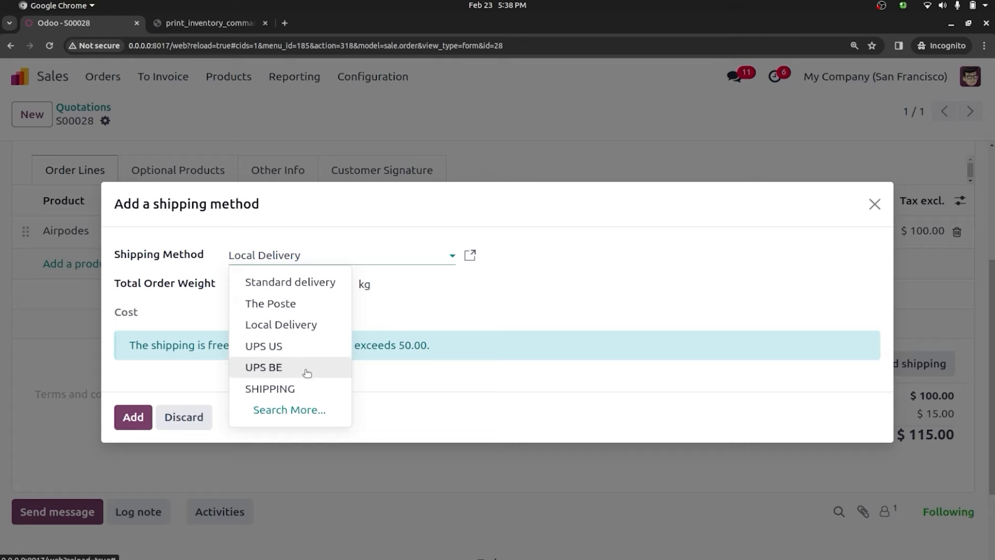
click(300, 390)
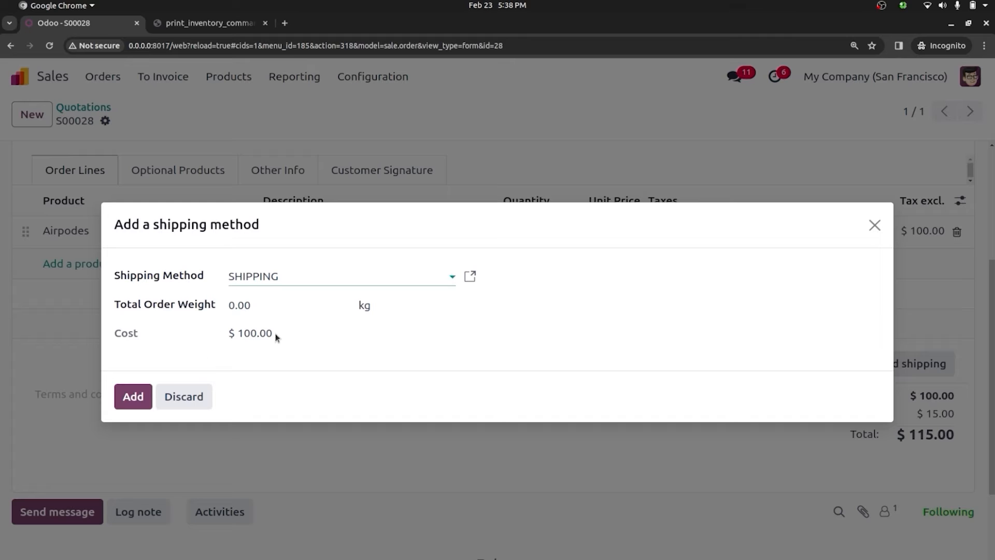
click(134, 397)
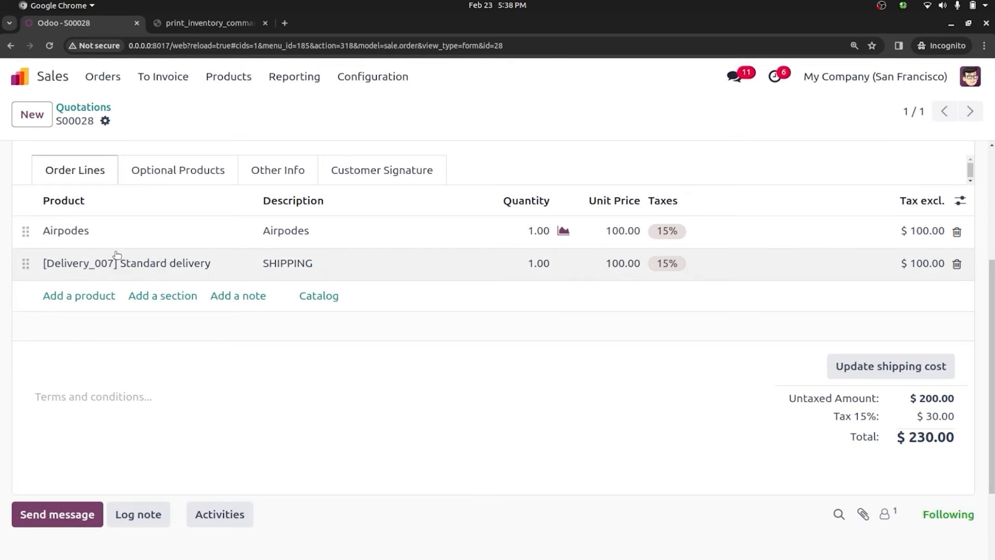
drag(992, 304, 991, 191)
click(152, 163)
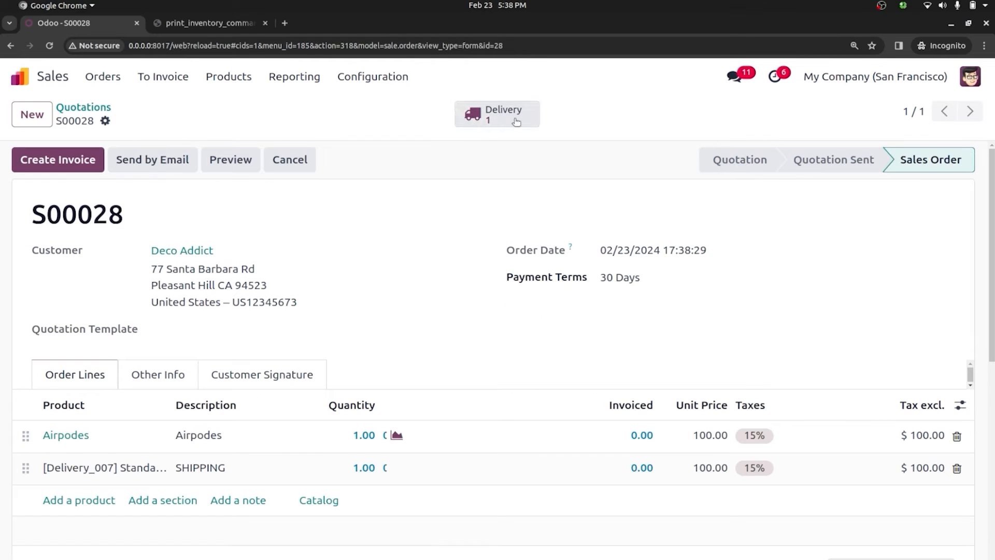
- Validate the delivery linked to the Airpodes sales order and return to the order
click(516, 121)
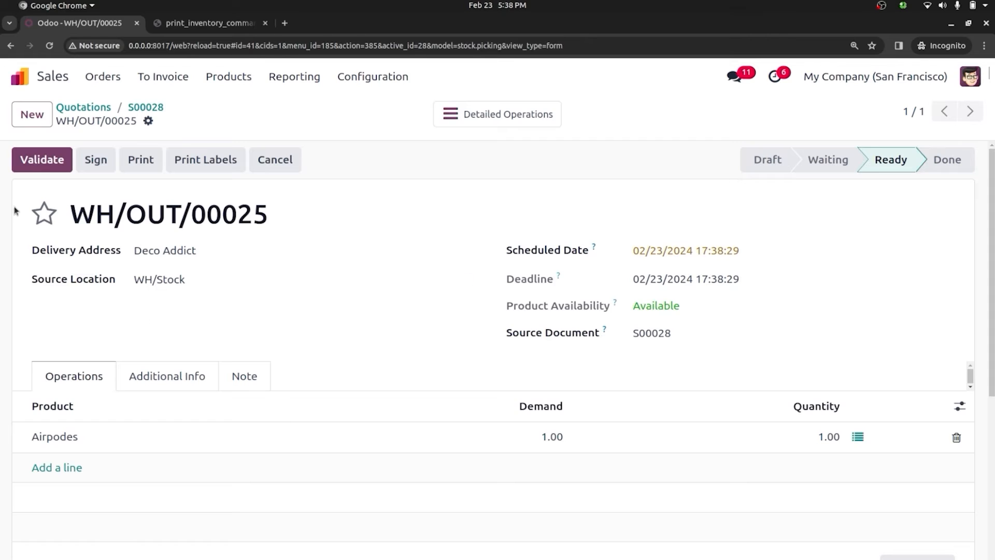
click(57, 164)
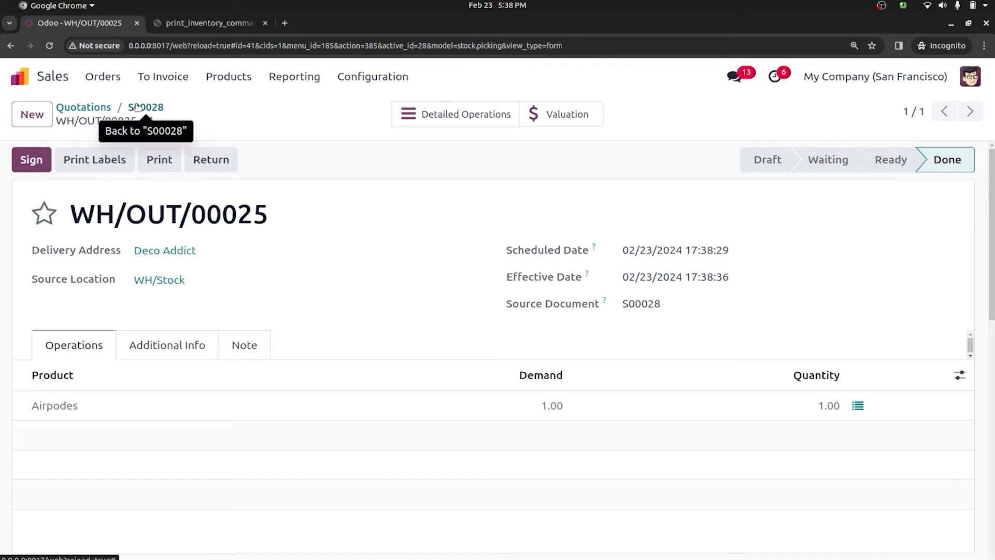
click(137, 109)
- Create a draft invoice from the sales order and review its product and shipping lines
click(59, 159)
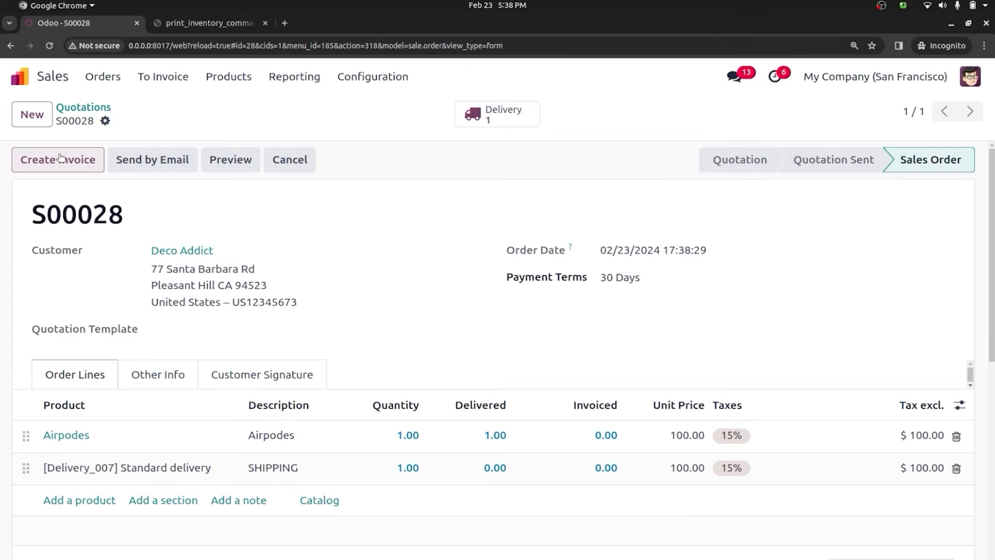
click(181, 393)
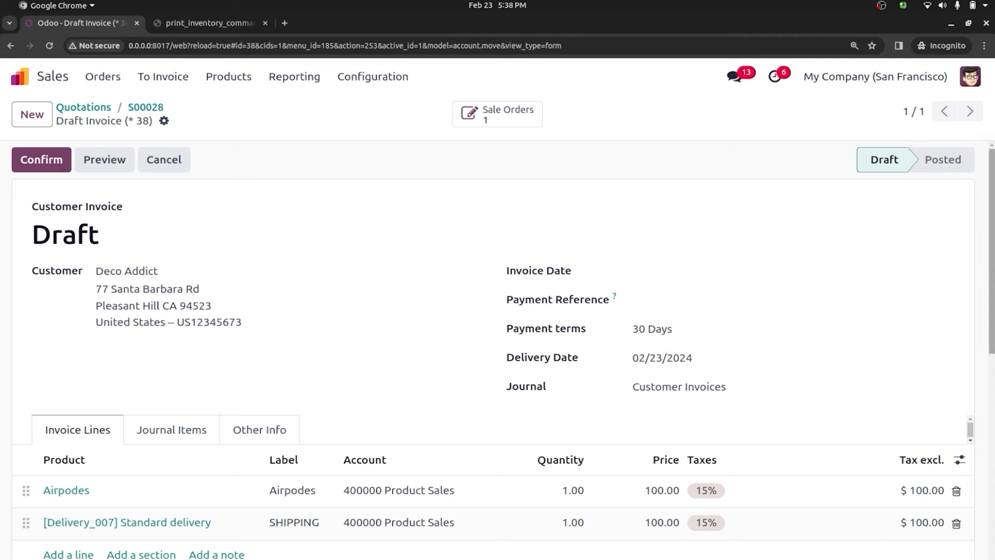
scroll(991, 269, down, 2)
scroll(992, 310, down, 2)
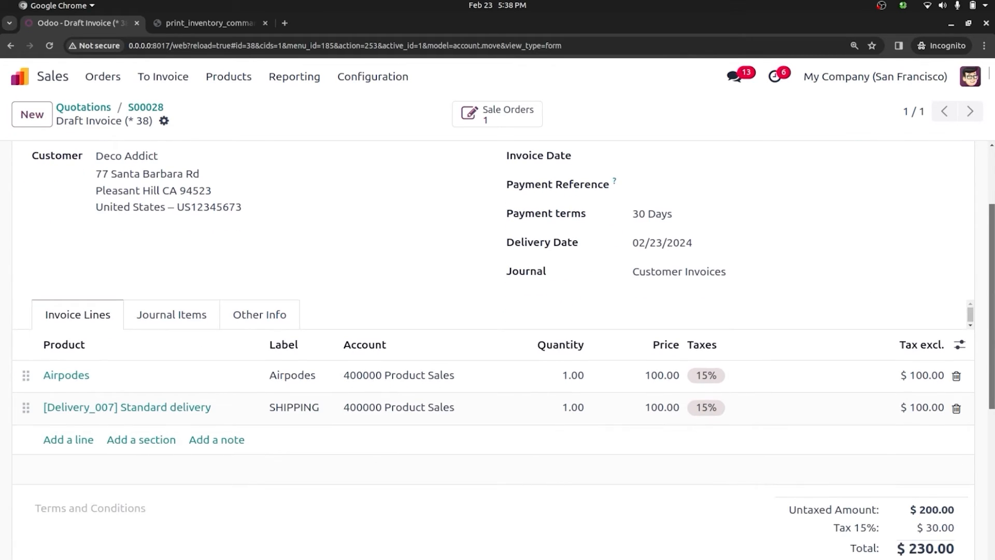
scroll(987, 202, up, 4)
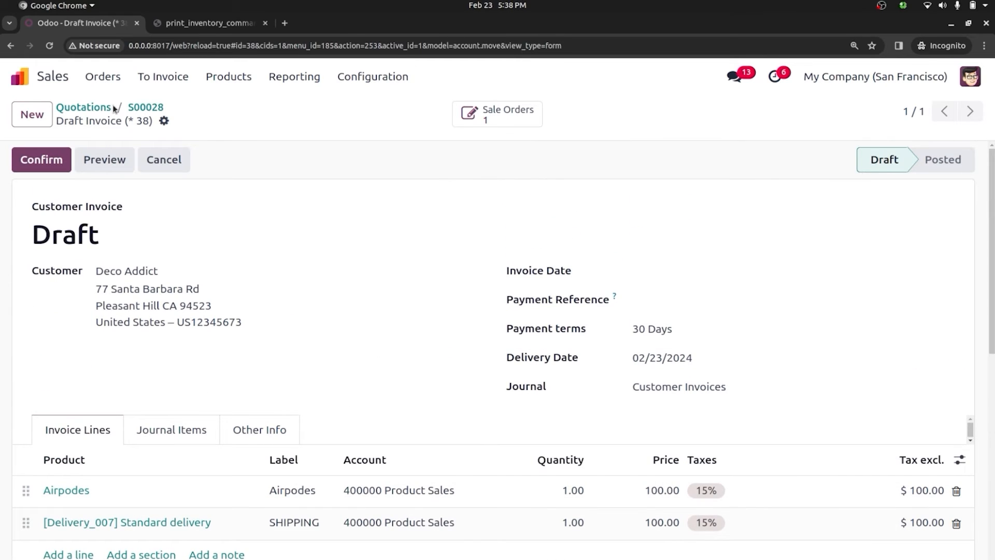
- Switch to the Inventory app and open its settings
click(26, 76)
text(inv)
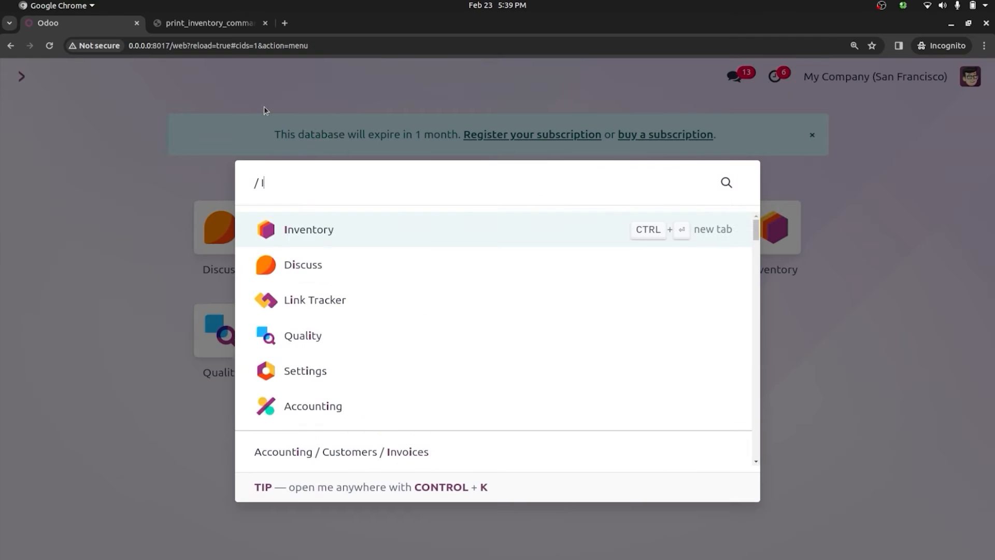
key(Return)
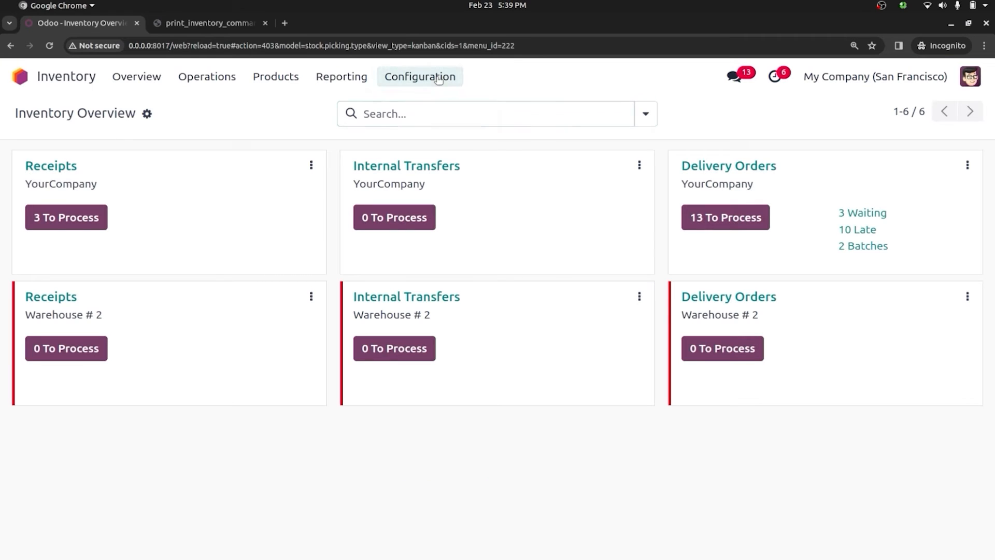
click(419, 77)
click(445, 106)
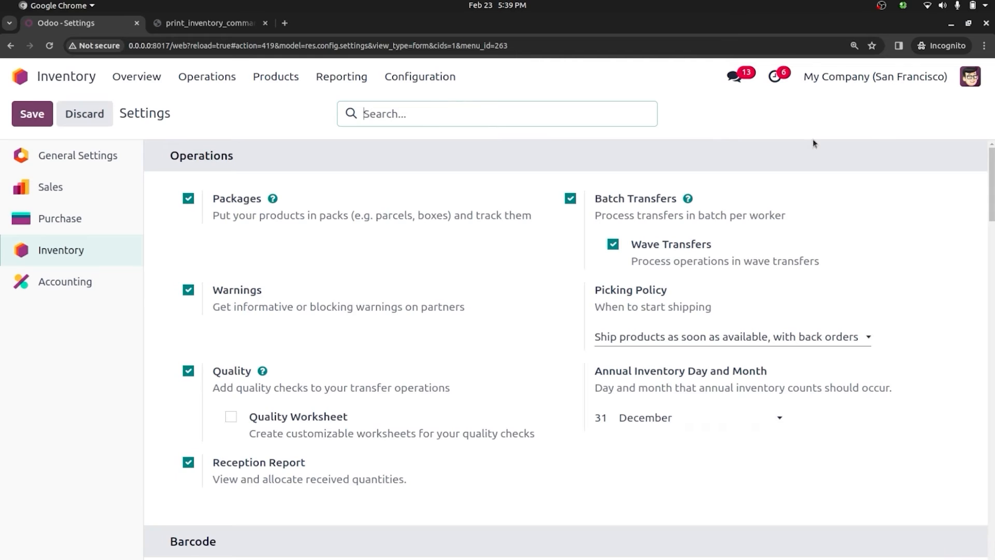
- Enable Units of Measure and Product Packagings in the Products settings and save
drag(992, 209, 992, 411)
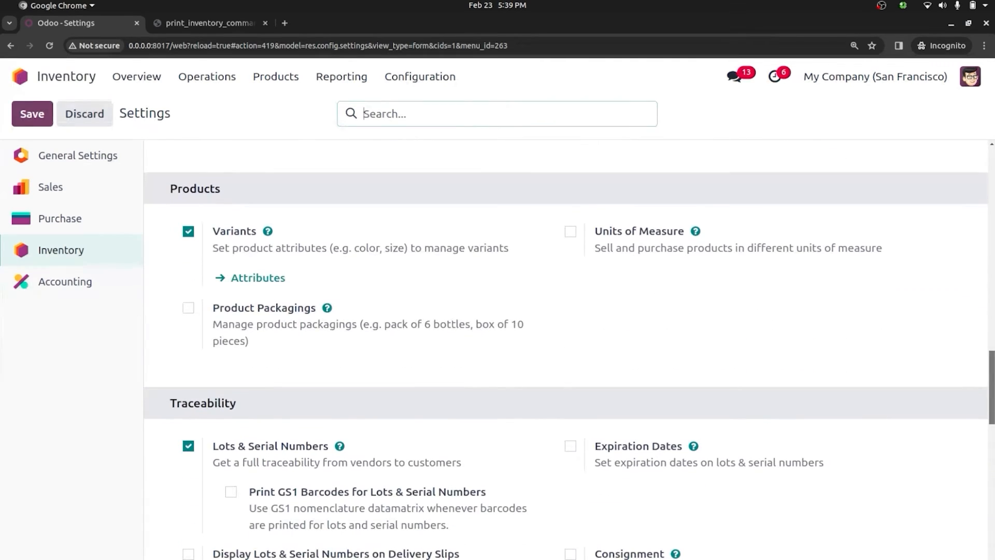
click(571, 231)
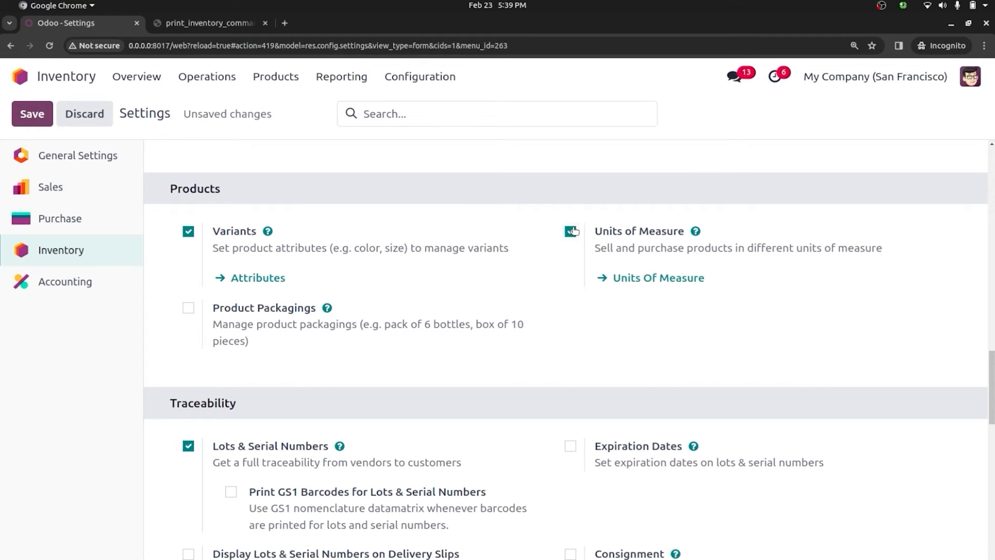
click(187, 309)
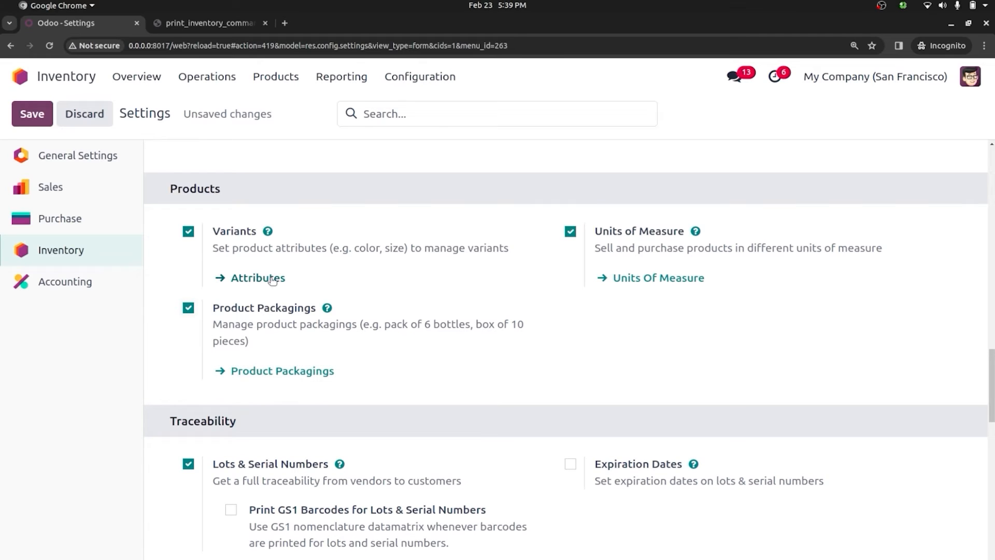
click(39, 111)
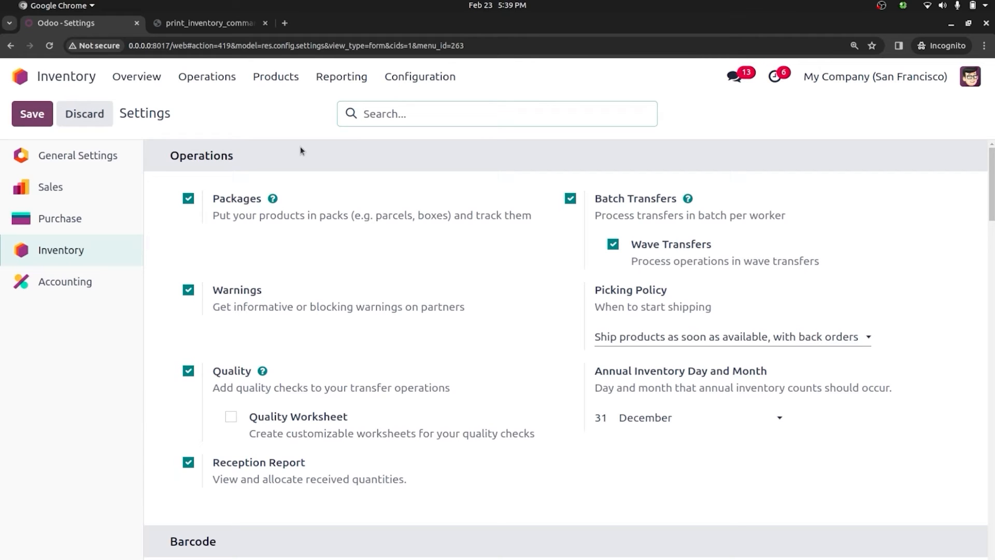
- Open the product attributes list and start a new attribute named SIZE
click(420, 77)
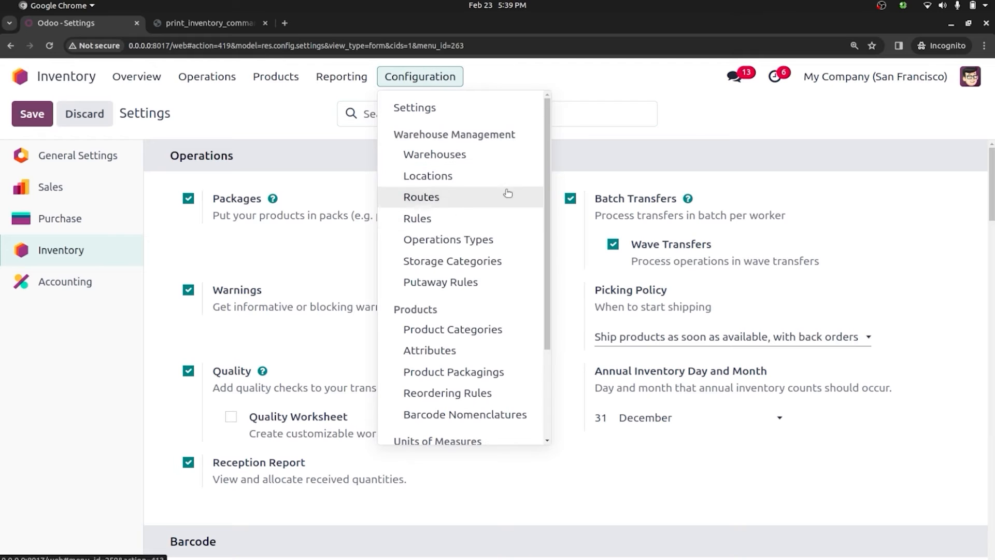
drag(548, 190, 547, 251)
click(466, 267)
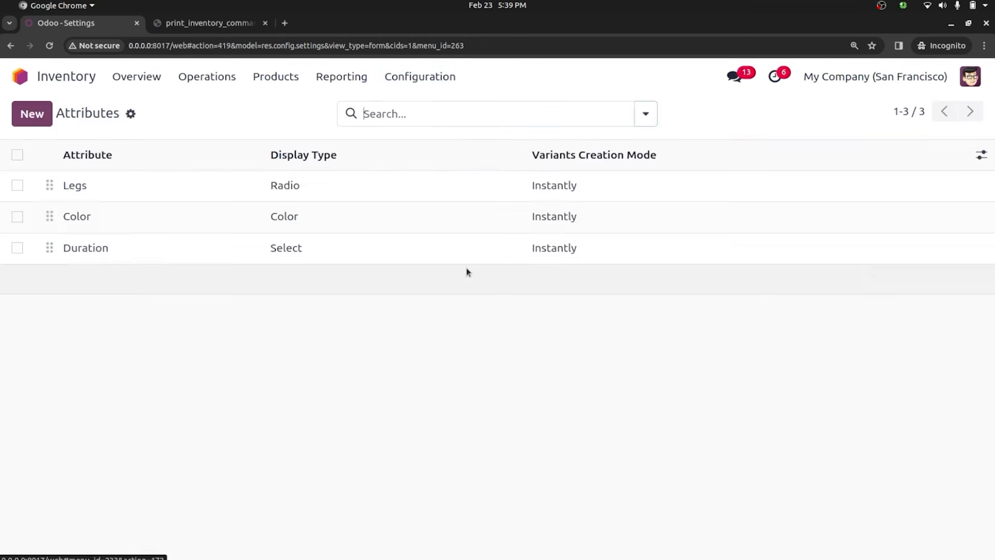
click(34, 117)
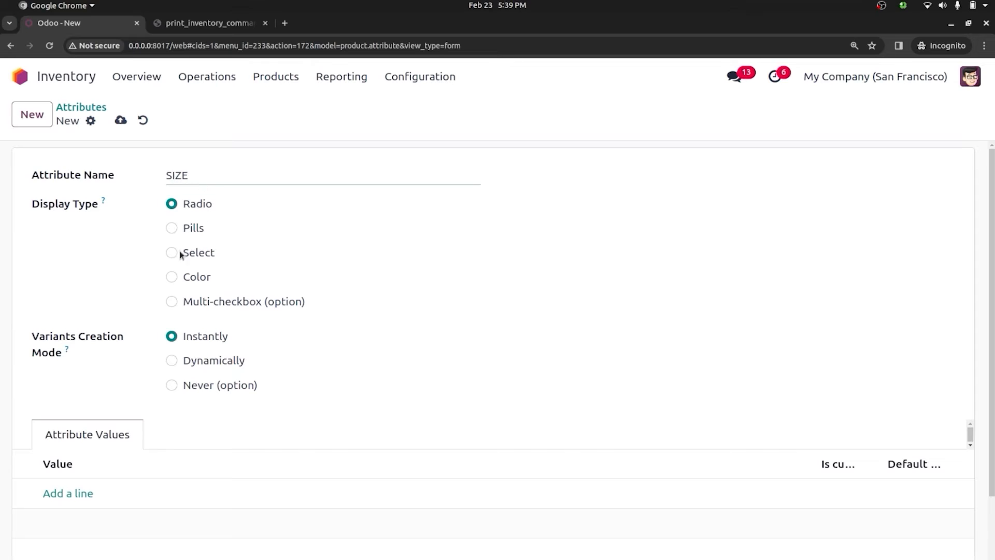
- Add the values SMALL, MEDIUM and LARGE to the SIZE attribute and save it
click(74, 488)
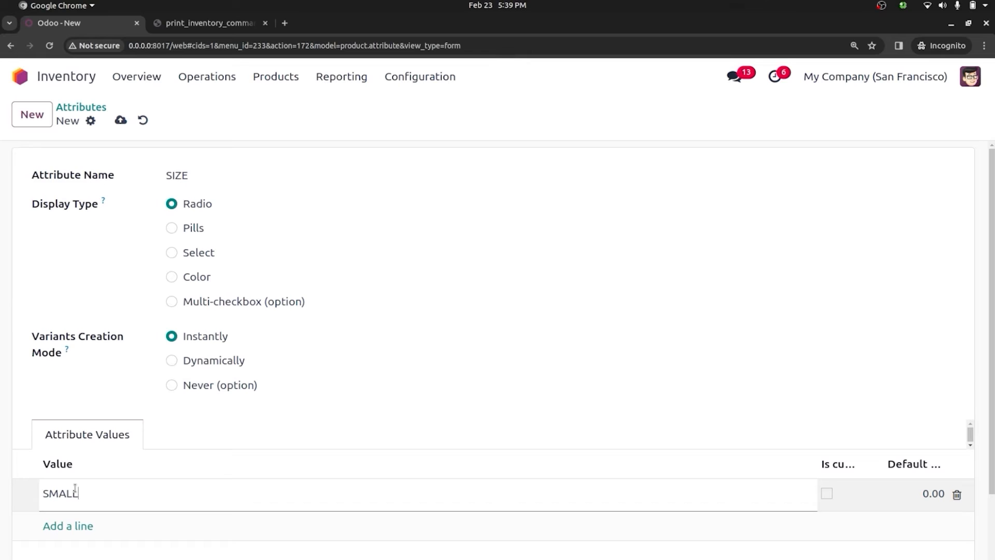
text(SMALL)
click(74, 526)
text(MEDIUM)
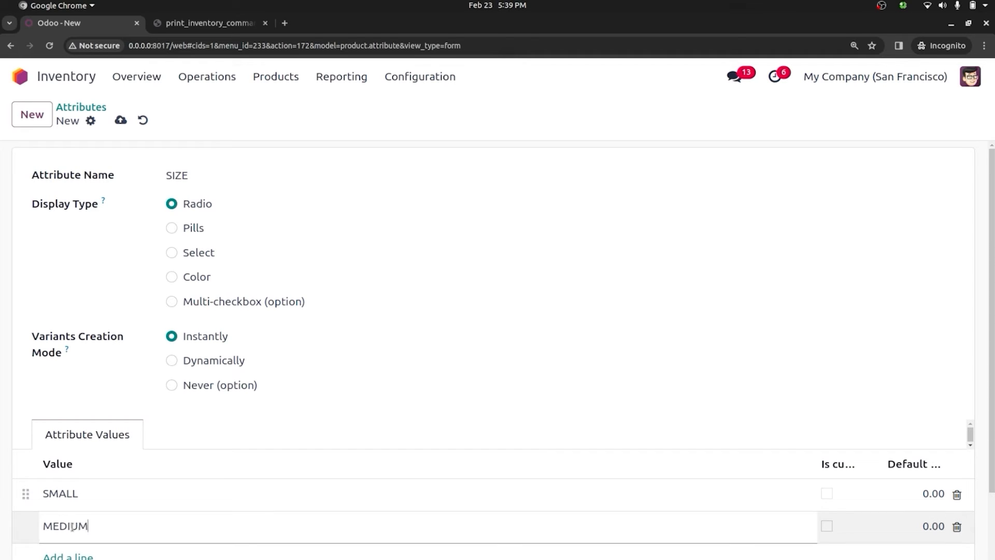
double_click(68, 554)
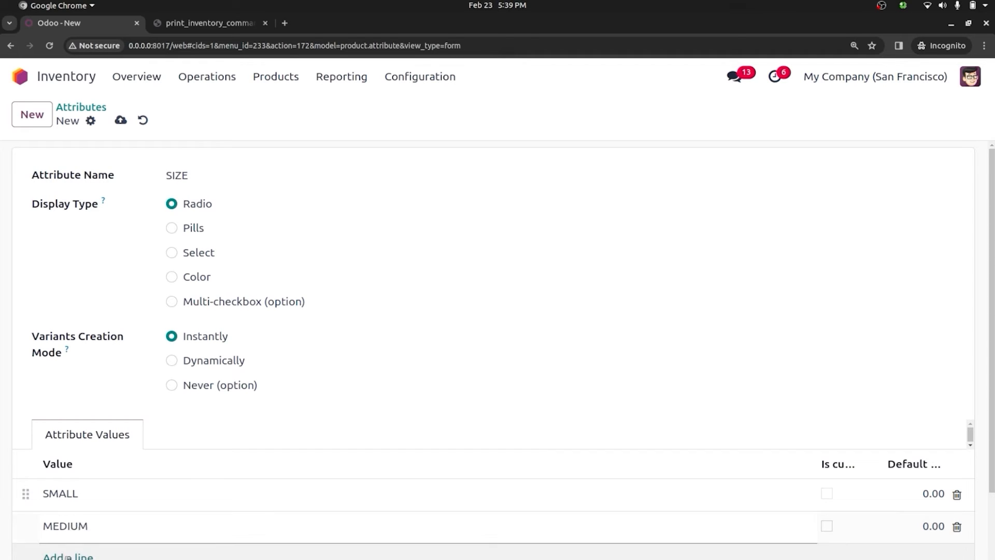
text(LAR)
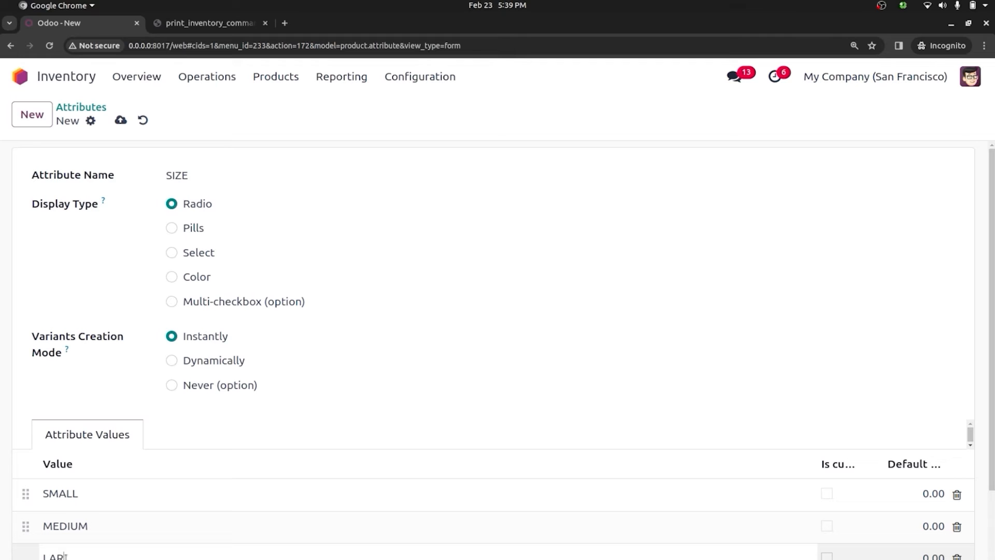
text(GE)
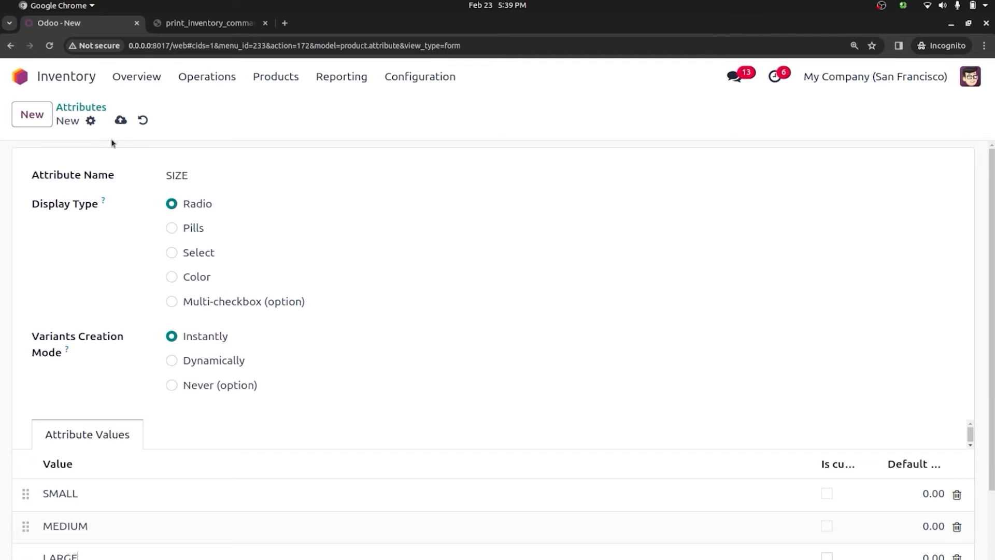
click(121, 120)
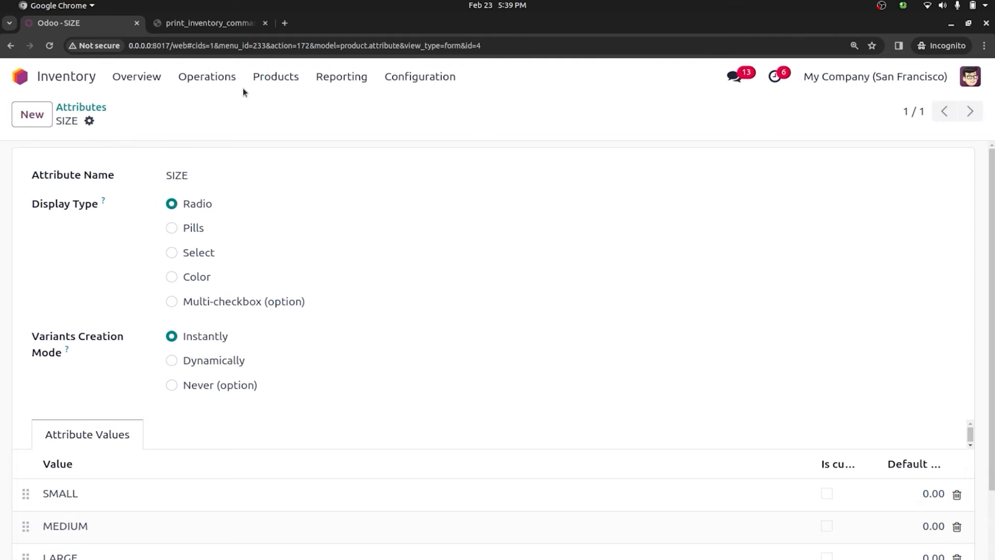
- Search the products for SHIRT and open its product record
click(282, 81)
click(286, 106)
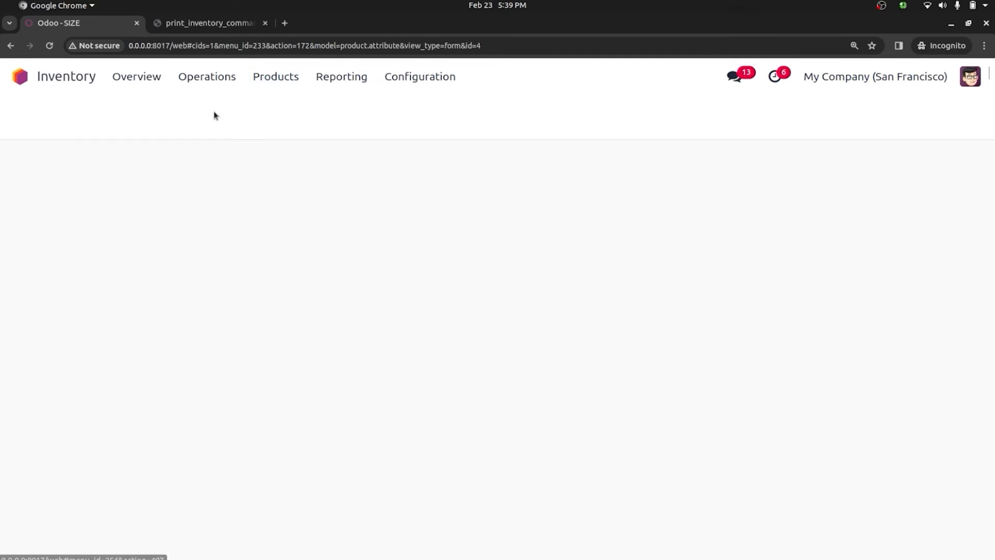
text(S)
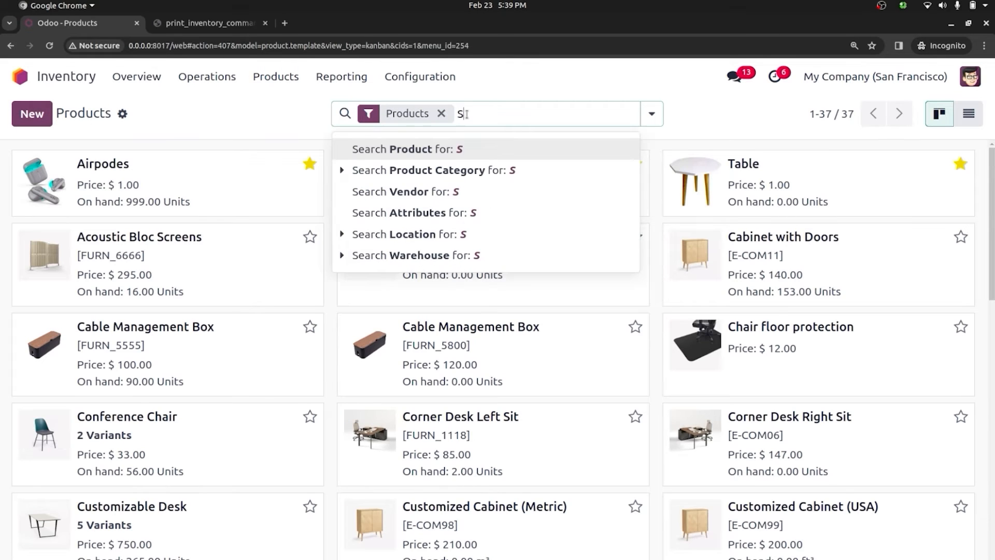
text(HIRT)
key(Return)
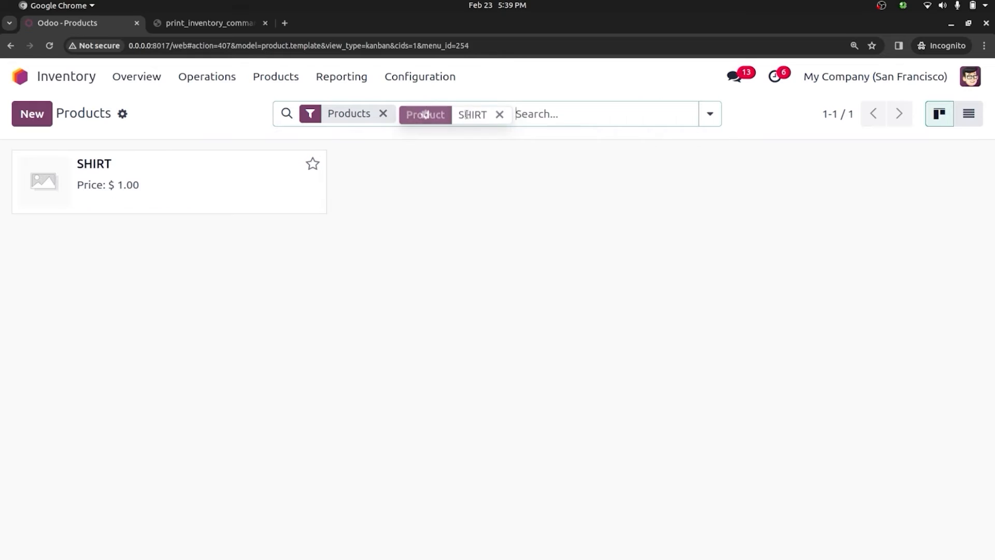
click(218, 185)
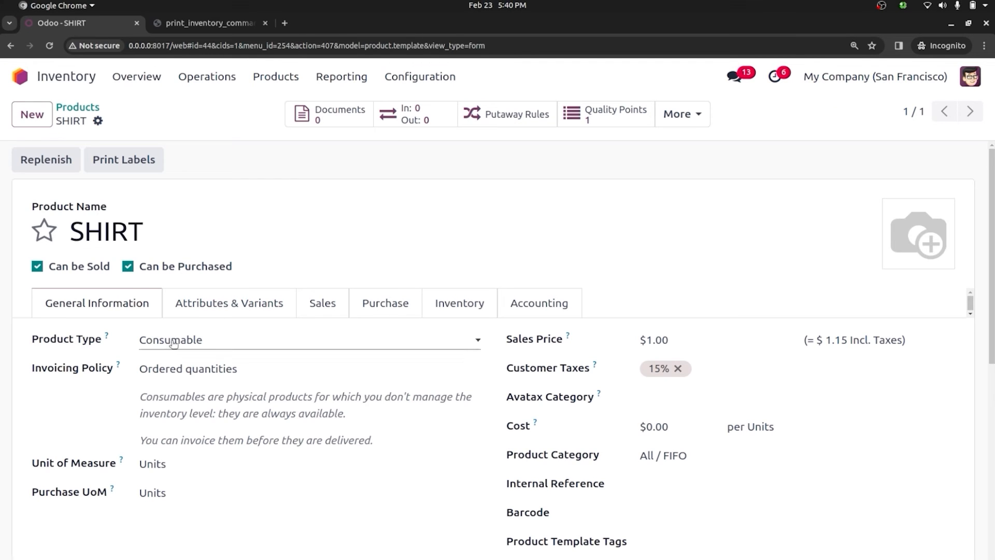
- Add the SIZE attribute with the values SMALL, MEDIUM and LARGE to the SHIRT product's variants
click(245, 302)
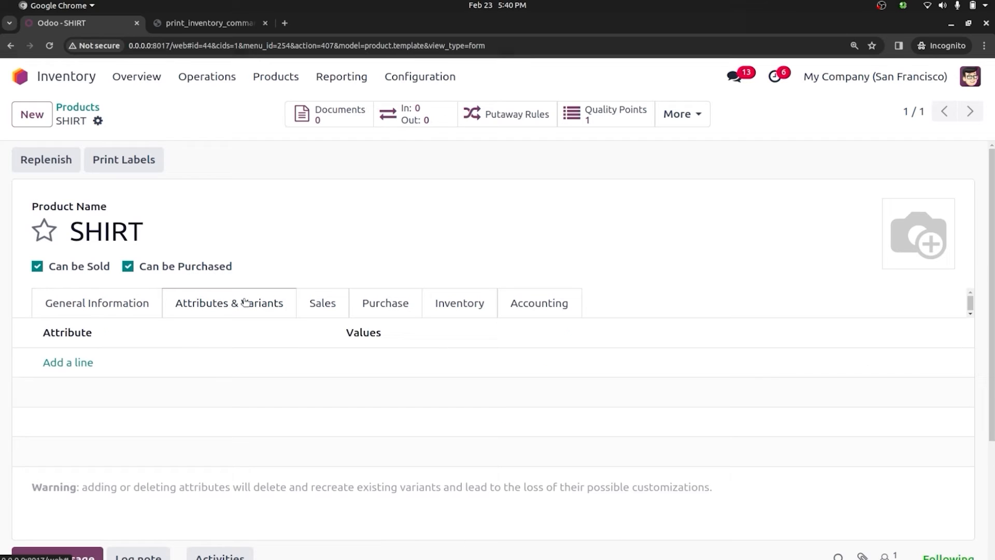
click(57, 365)
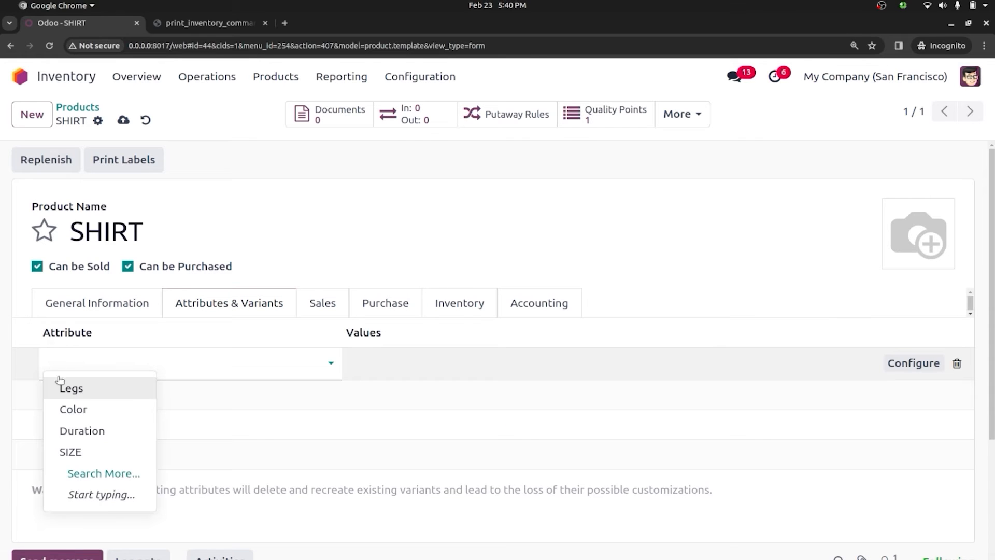
click(71, 451)
click(393, 374)
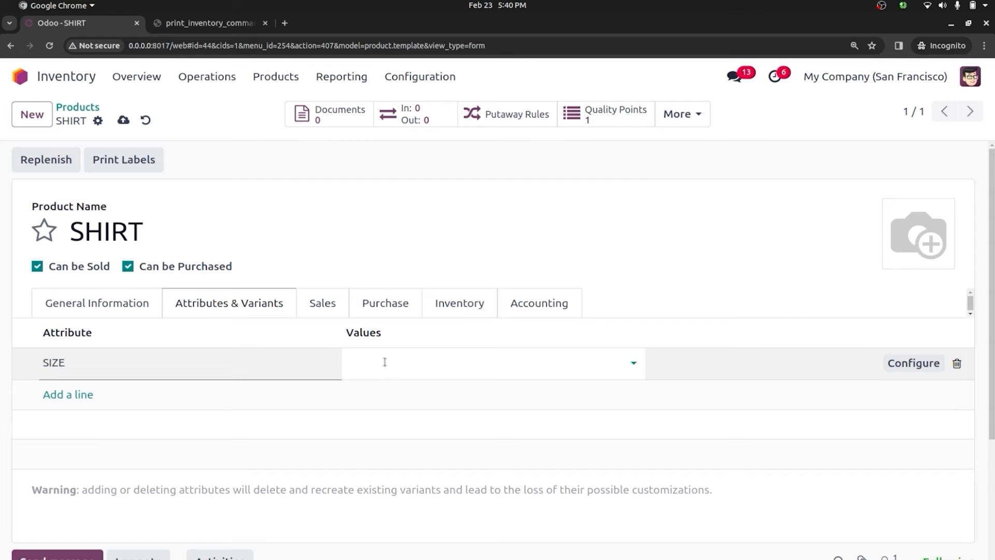
click(385, 362)
click(390, 386)
click(454, 366)
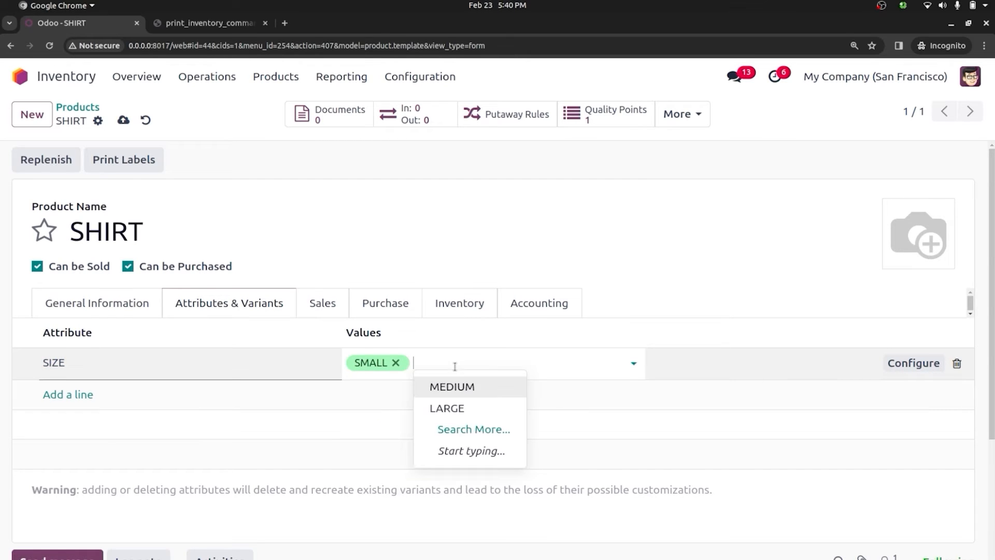
click(460, 386)
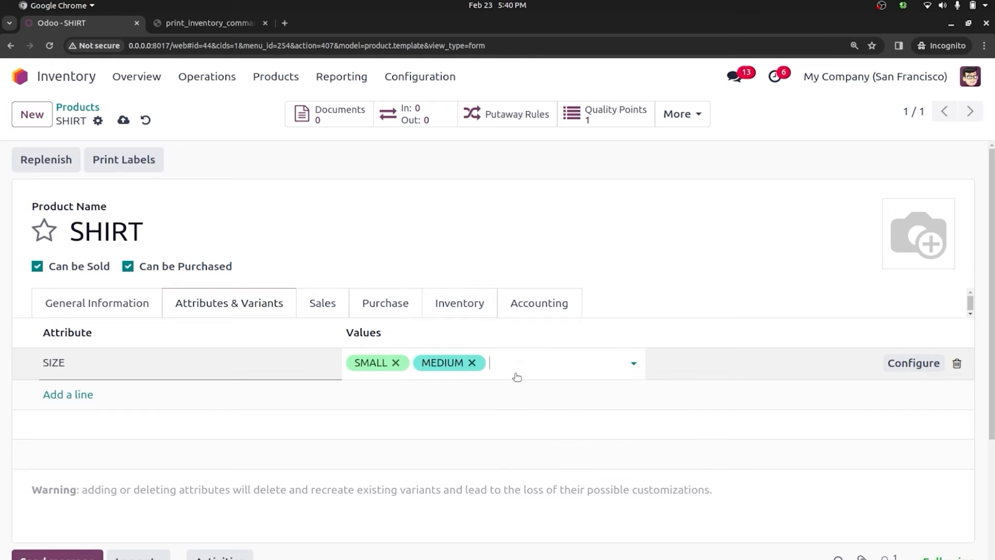
click(533, 361)
click(528, 393)
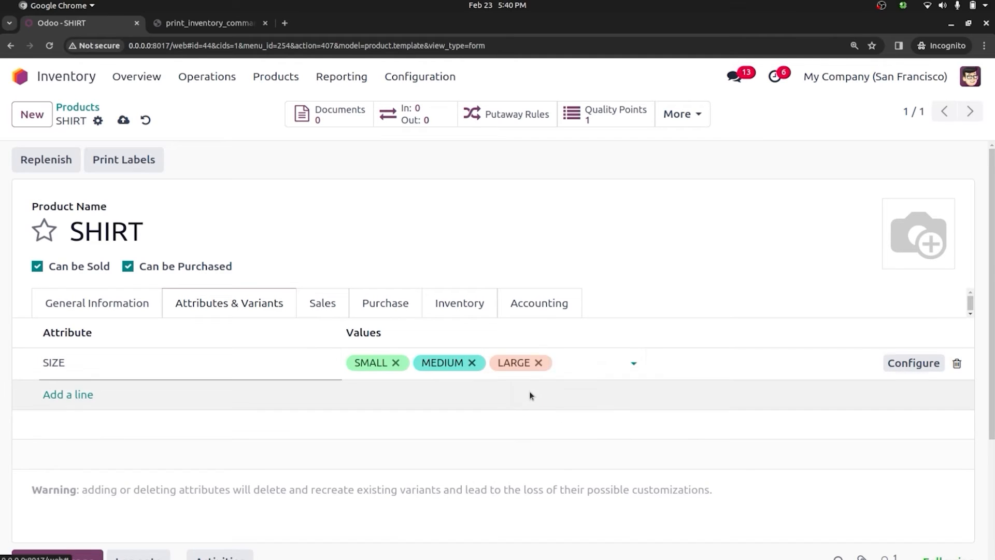
- Save the SHIRT product and open the configuration of its SIZE variant values
click(912, 363)
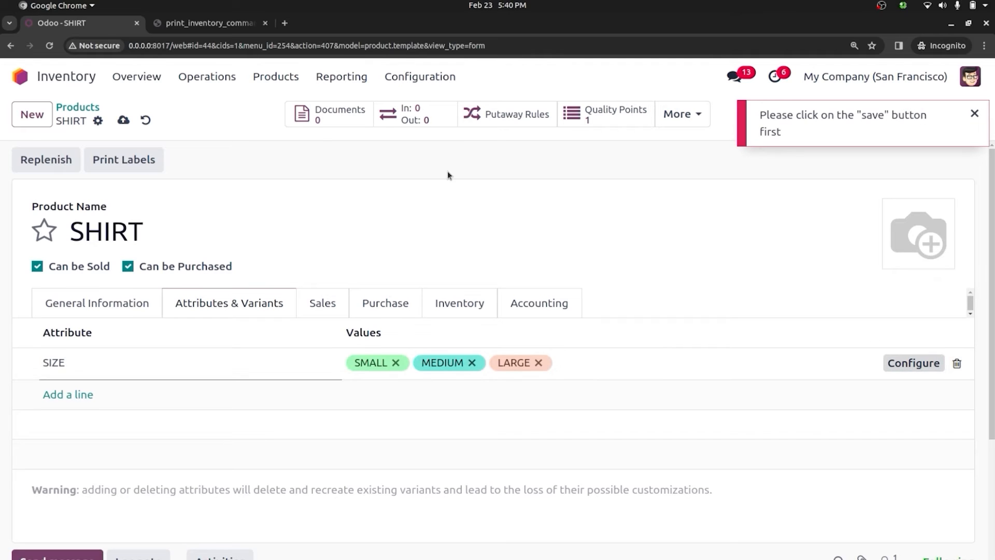
click(124, 121)
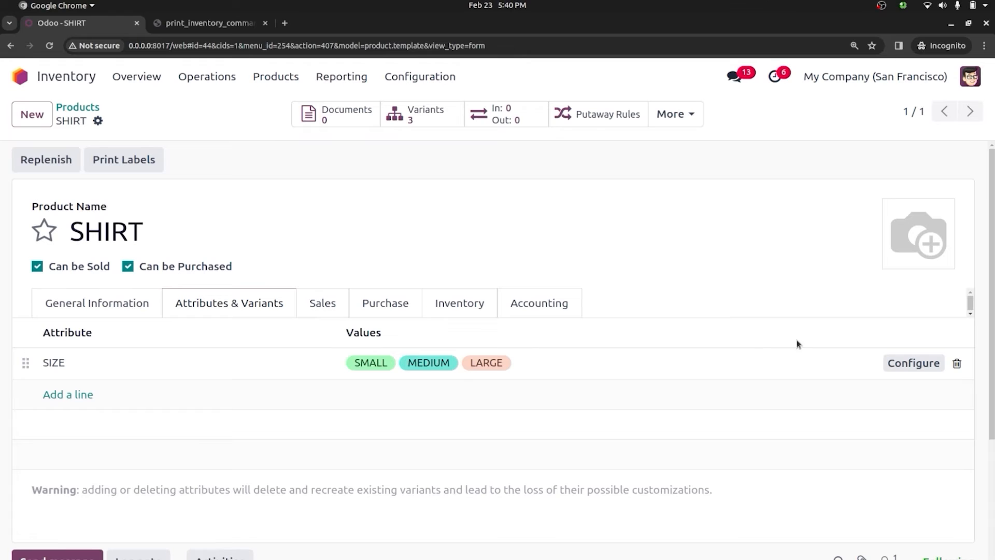
click(908, 363)
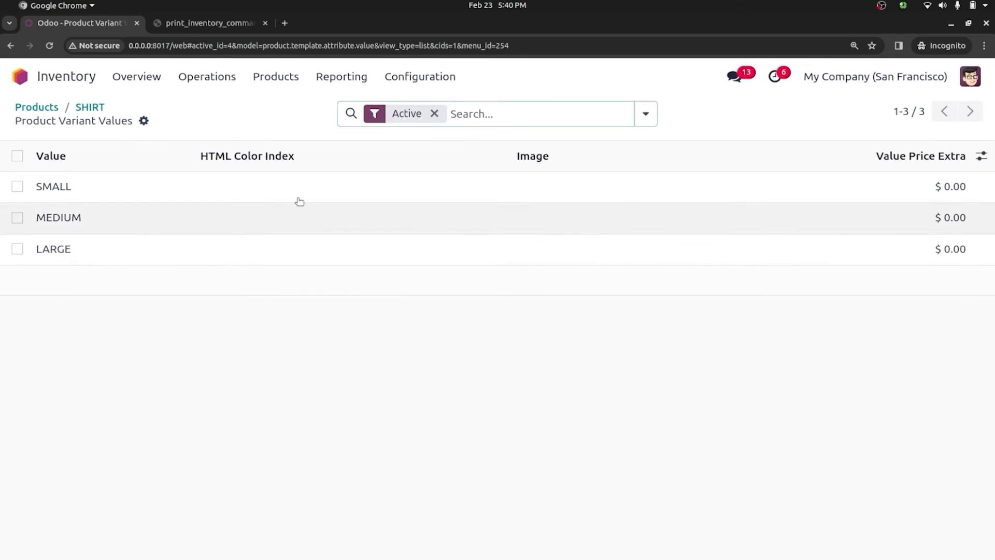
- Set the extra price of the LARGE variant value to $10 and save it
click(458, 254)
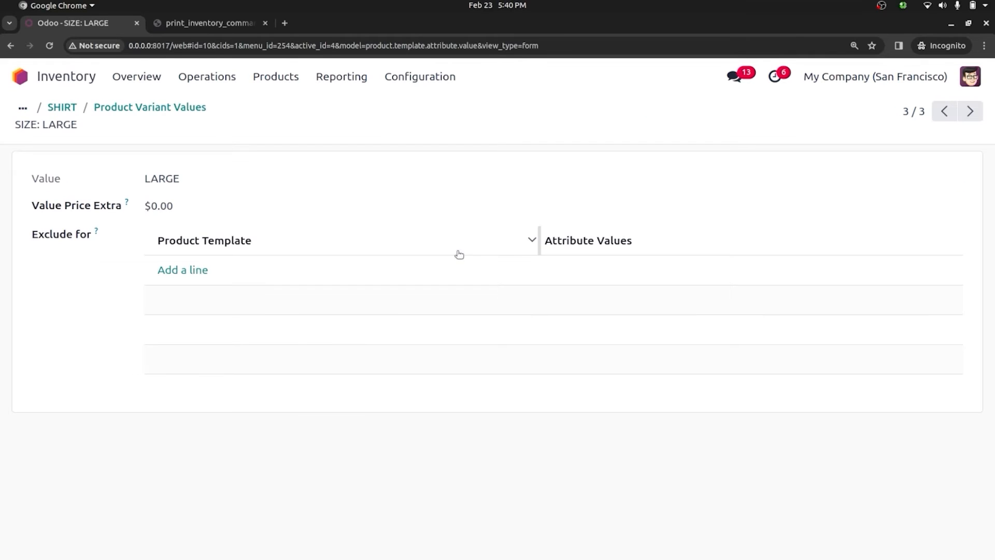
click(172, 206)
text(10)
click(76, 286)
click(220, 123)
click(141, 107)
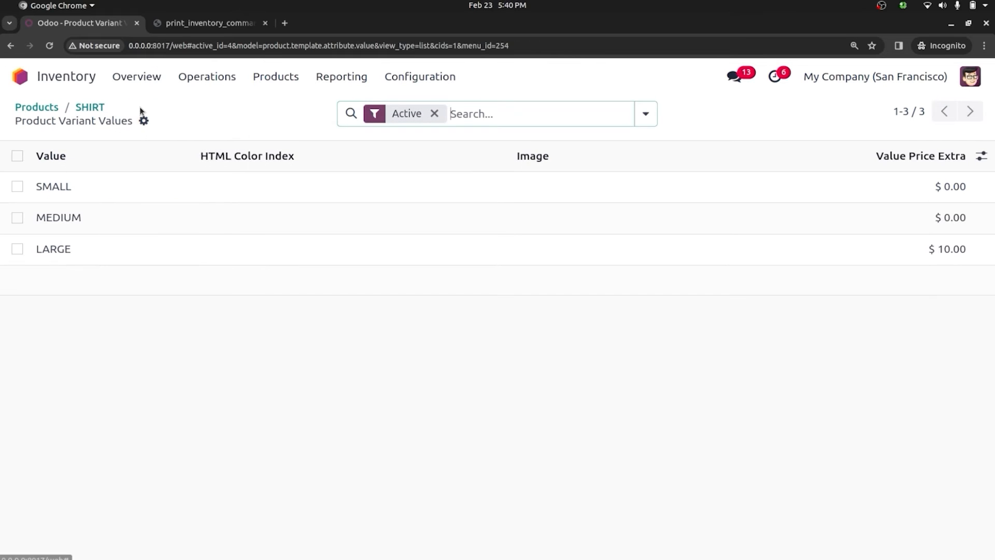
- Return to the SHIRT product, set its sales price to $100 and save it
click(89, 107)
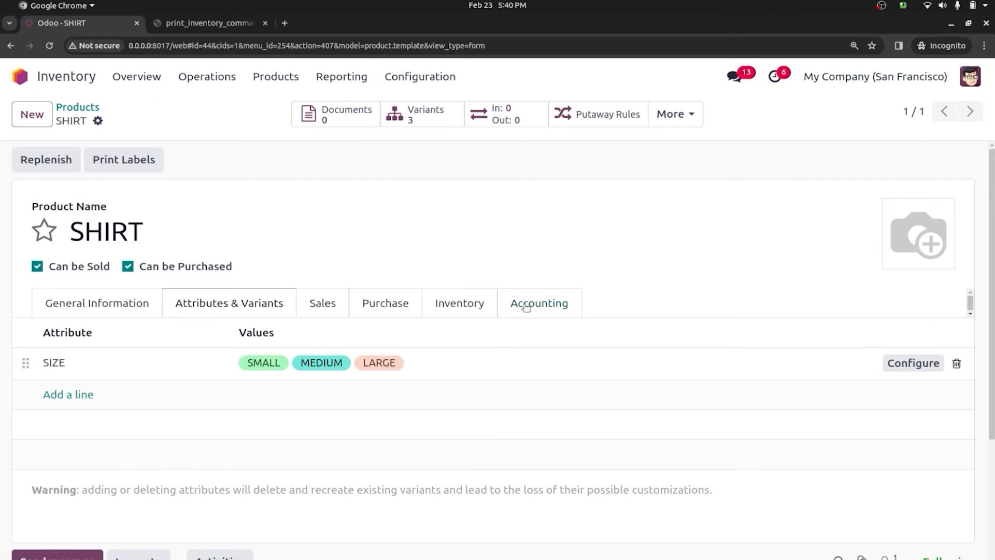
click(123, 294)
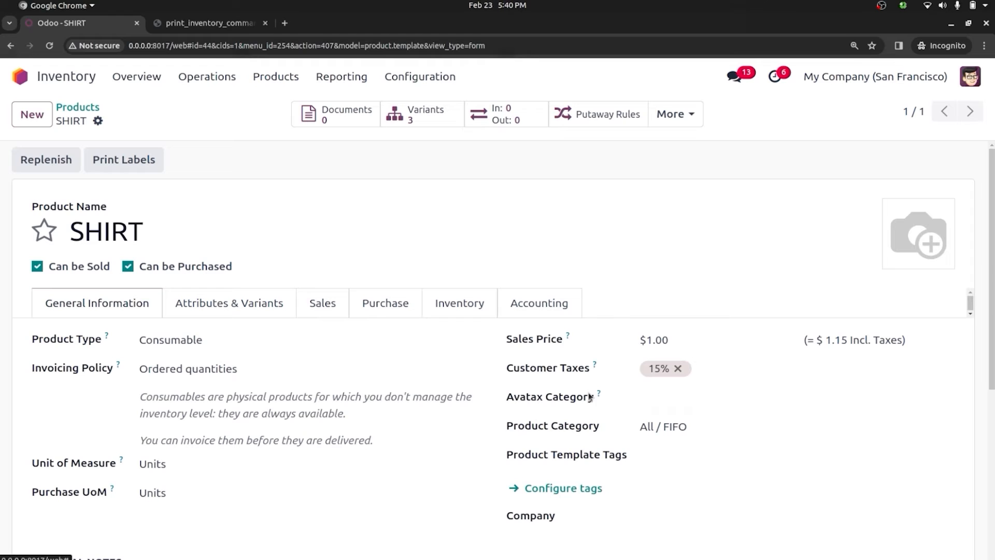
click(665, 345)
text(1)
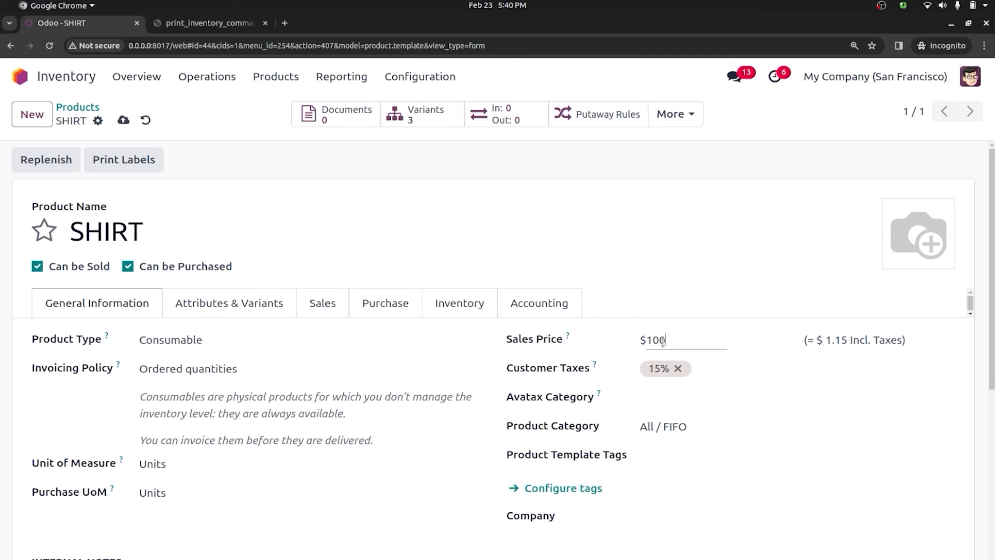
click(123, 120)
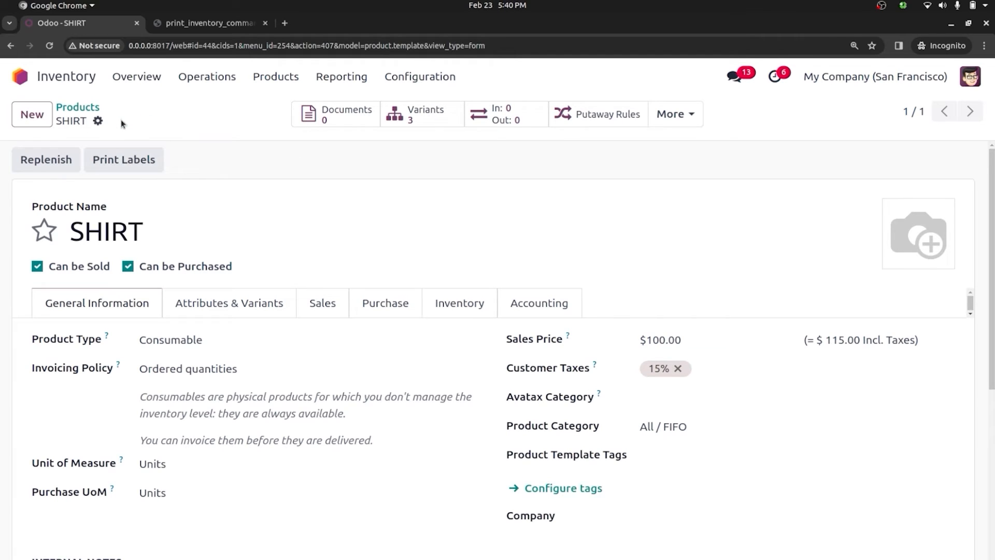
- Switch to the Sales app and start a new quotation for the customer Deco Addict
click(22, 77)
text(SA)
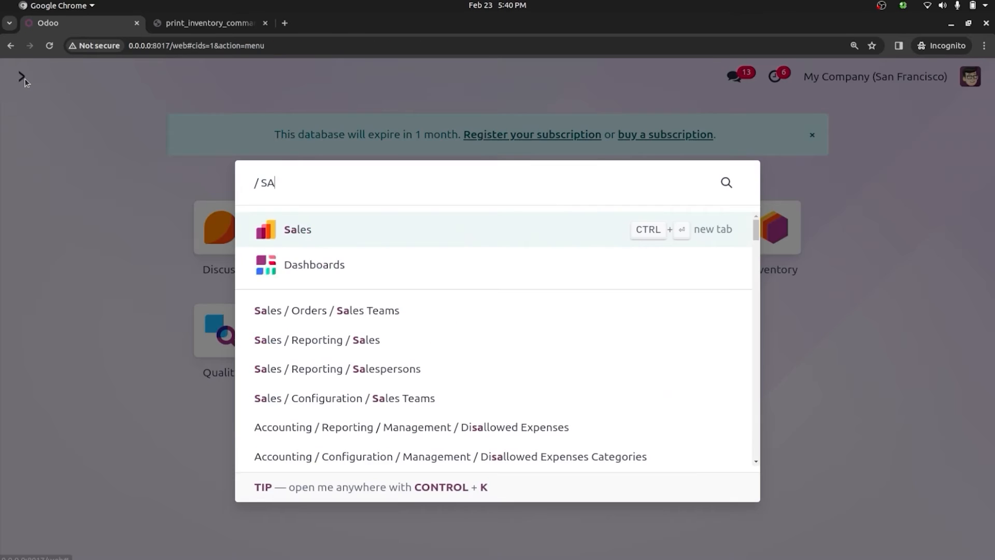
key(Return)
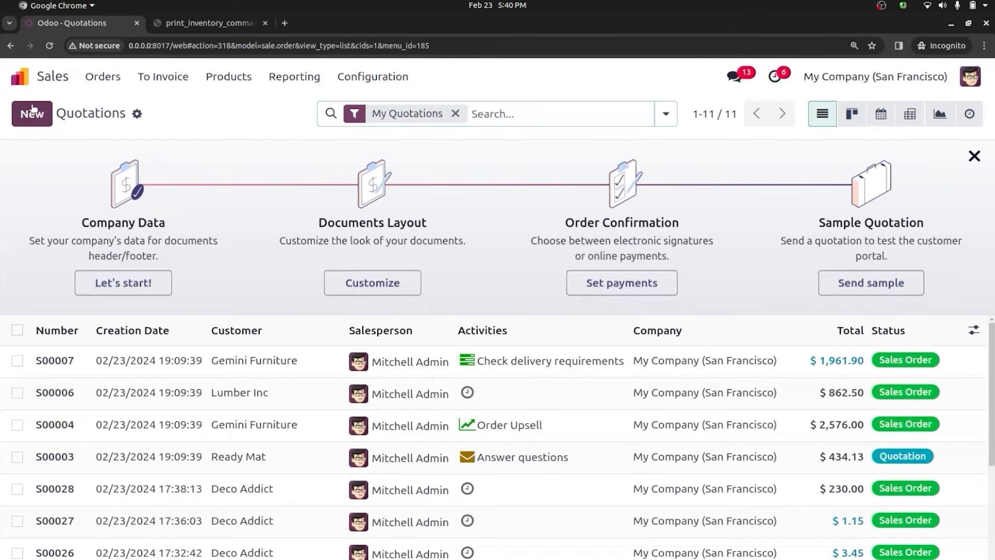
click(32, 110)
click(175, 248)
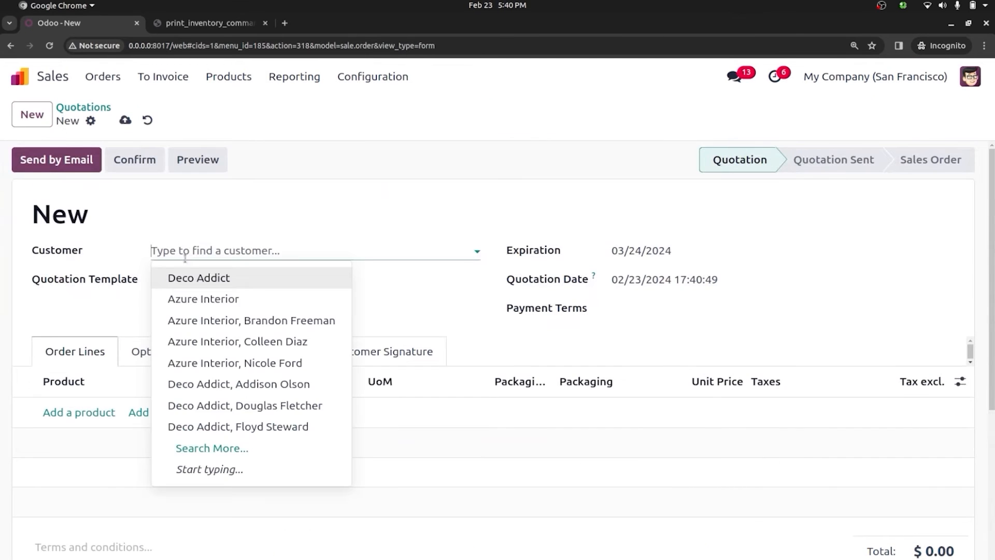
click(197, 277)
- Compare the MEDIUM and LARGE size options for a SHIRT order line without confirming, and discard the quotation
click(88, 436)
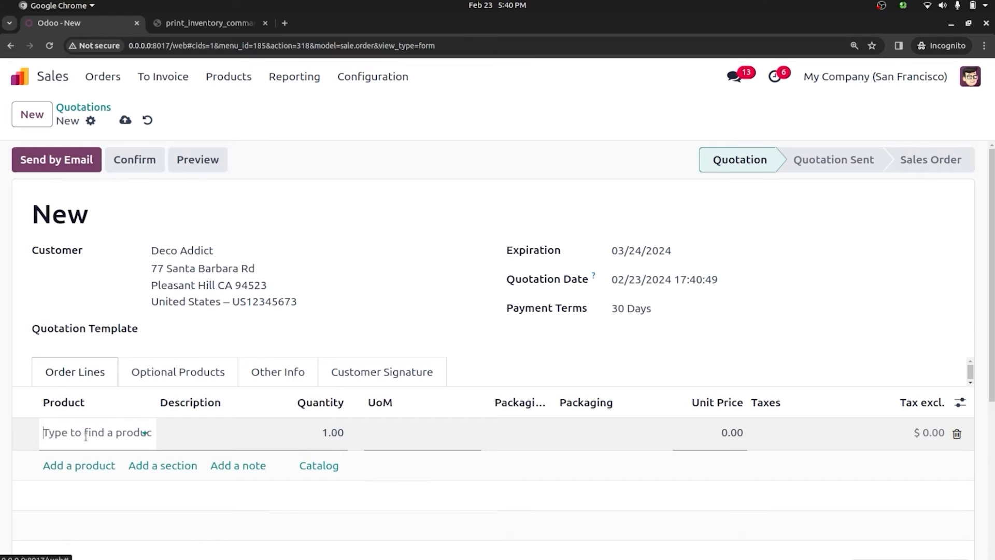
text(SHI)
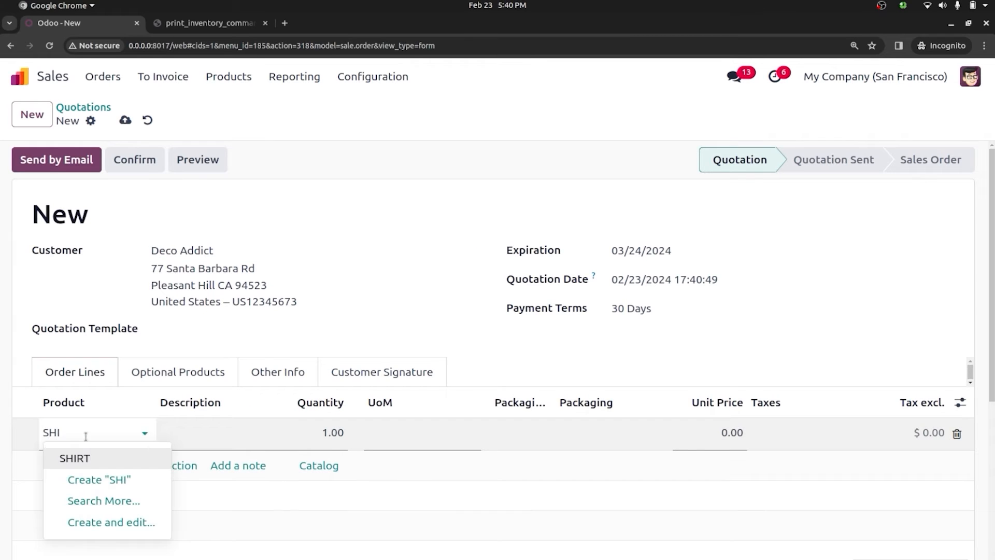
click(92, 458)
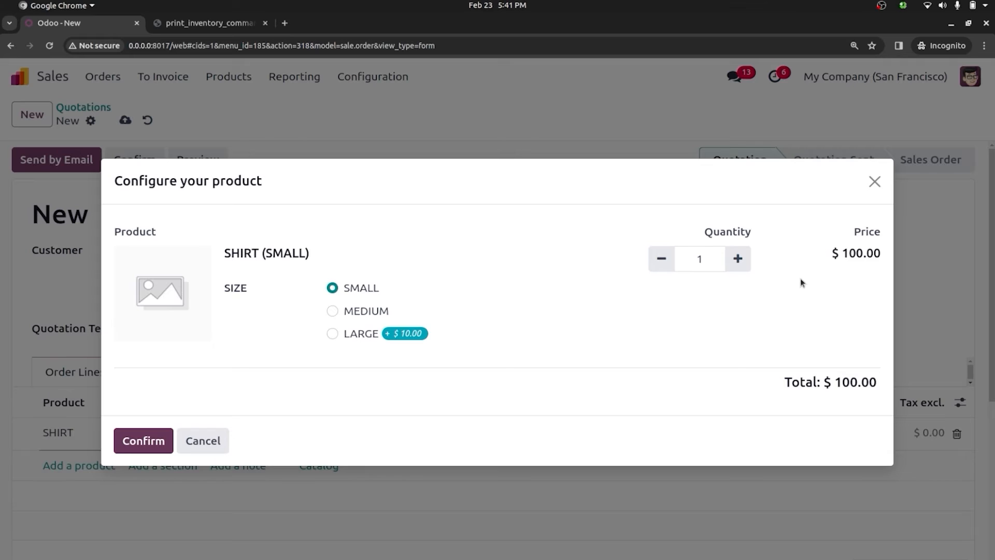
click(332, 311)
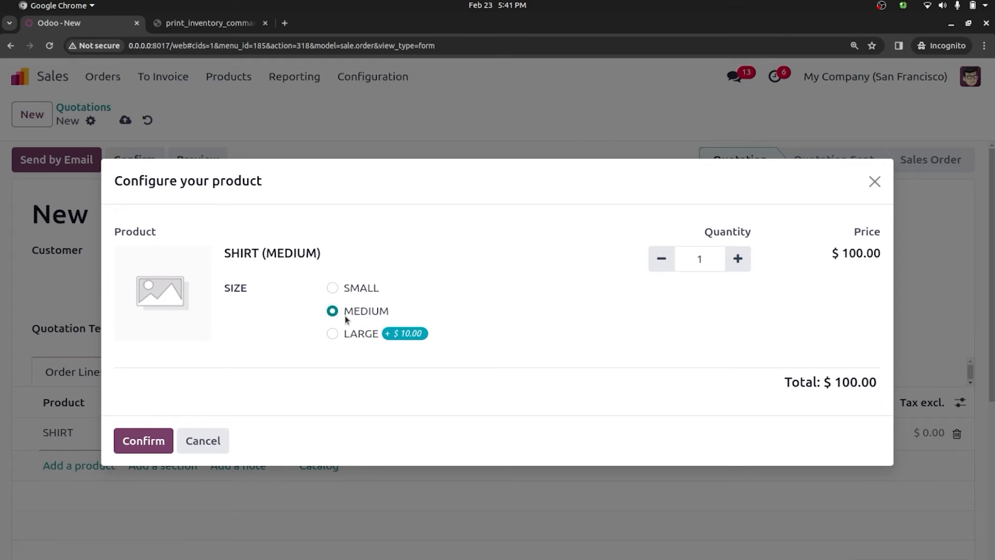
click(335, 334)
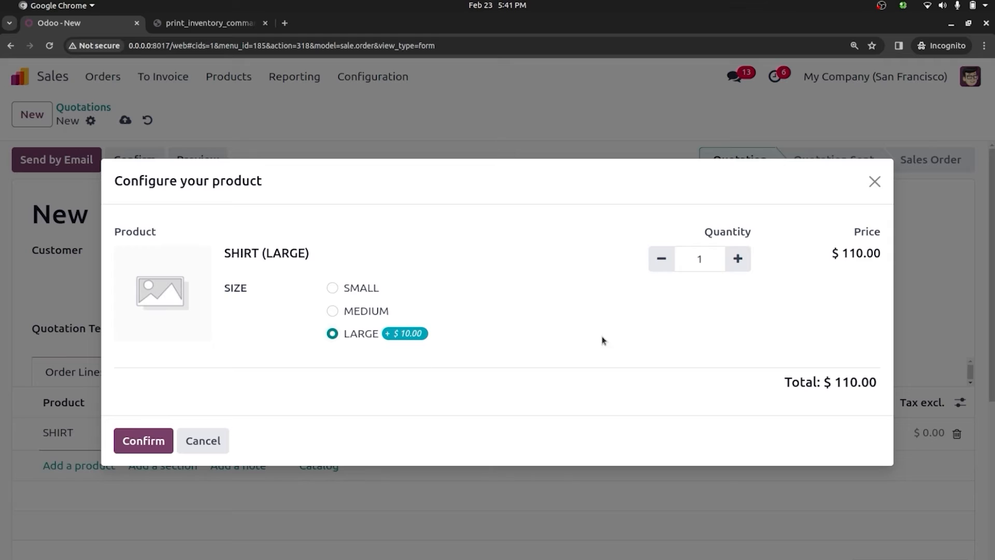
click(876, 182)
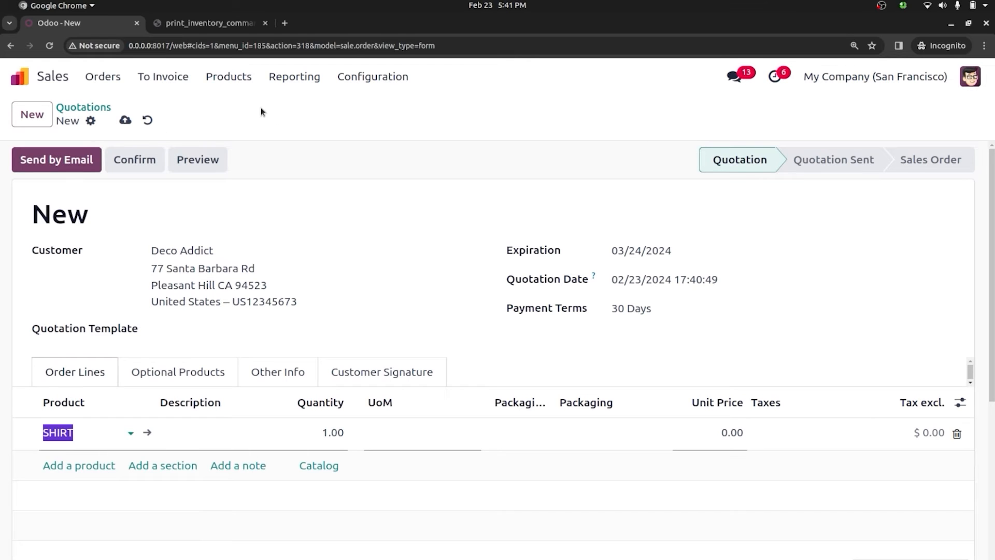
click(16, 76)
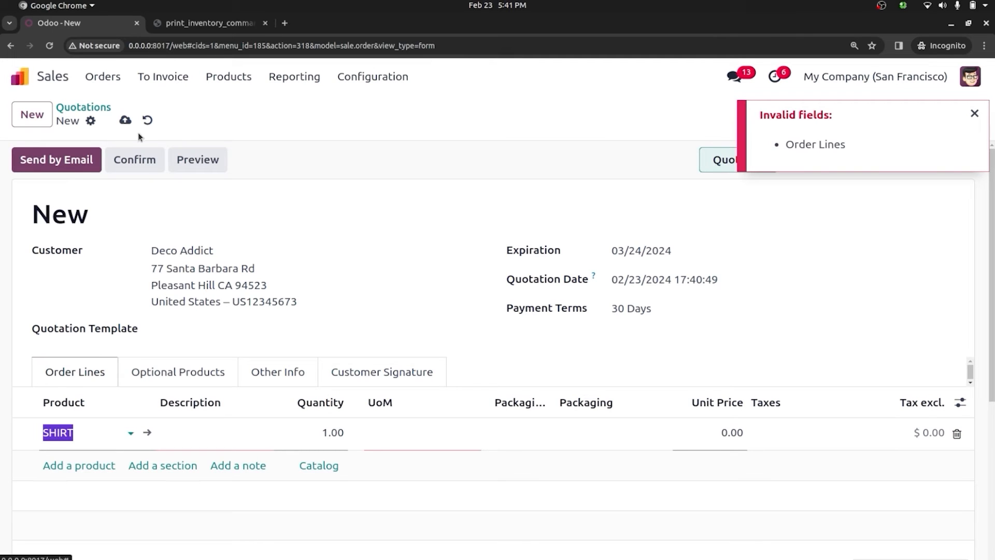
click(147, 120)
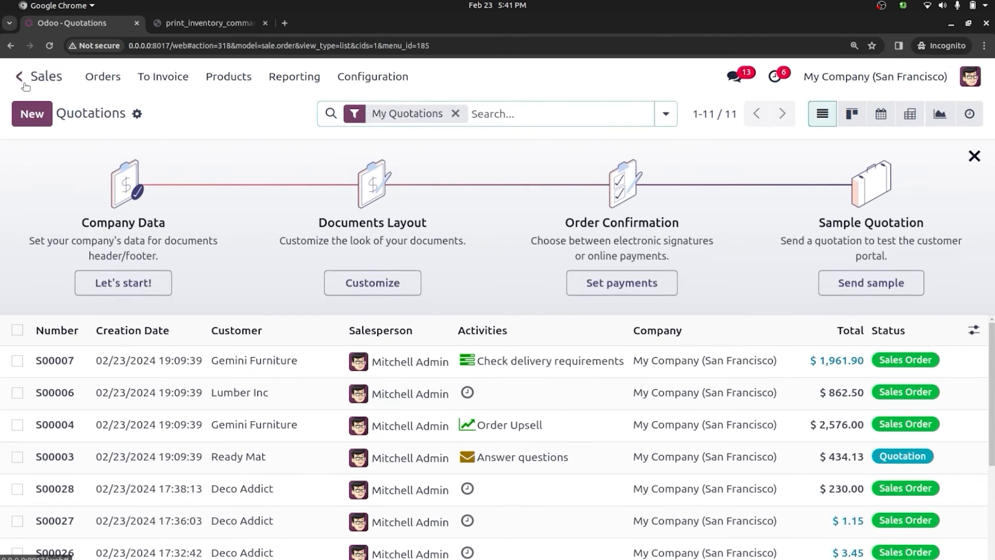
- Switch to the Inventory app and examine the units defined in the Unit category of the units of measure
click(20, 78)
text(i)
key(Return)
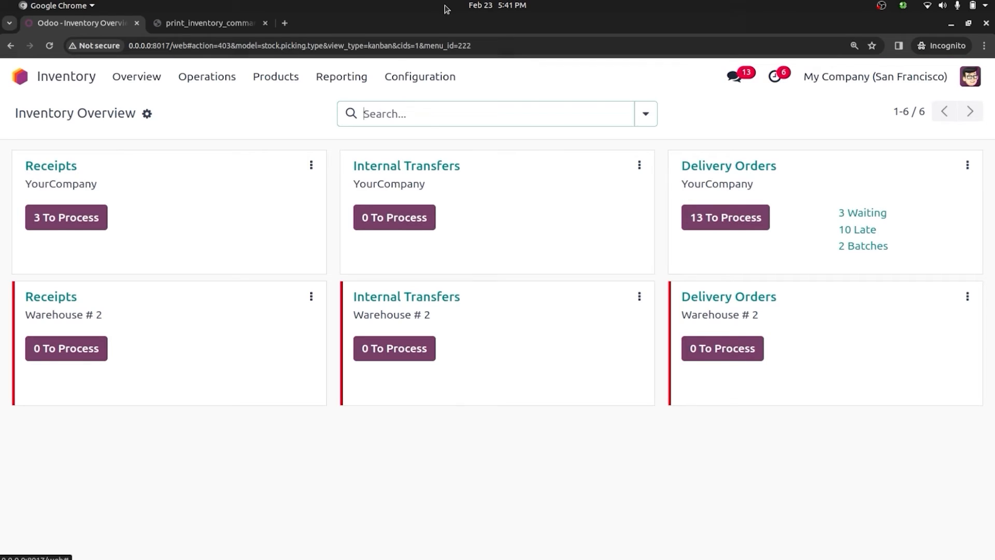
click(436, 77)
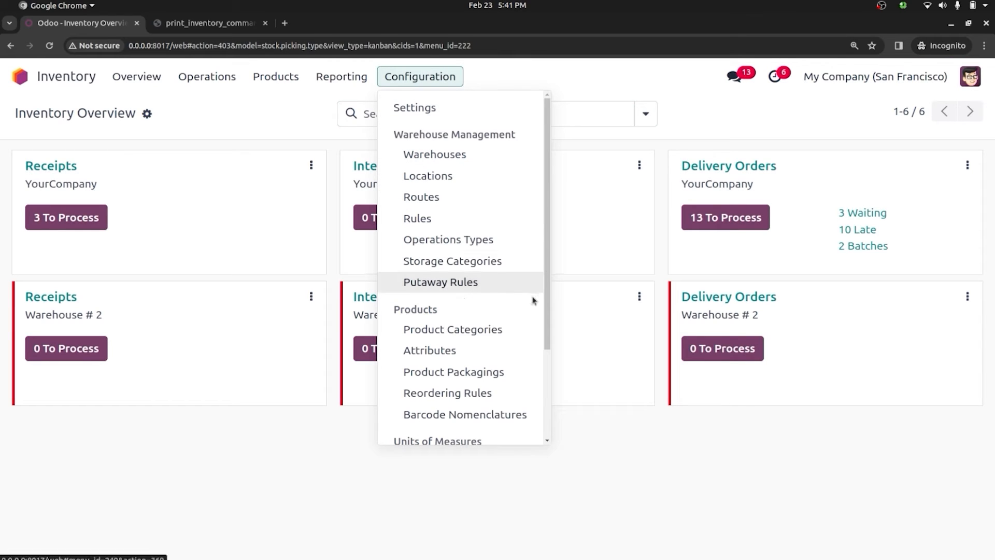
drag(549, 300, 544, 391)
click(469, 346)
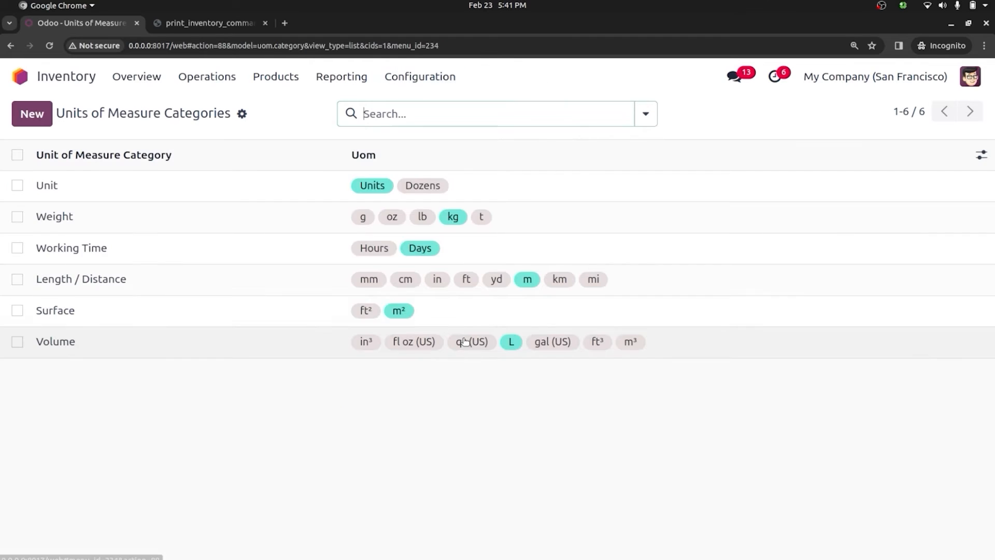
click(208, 191)
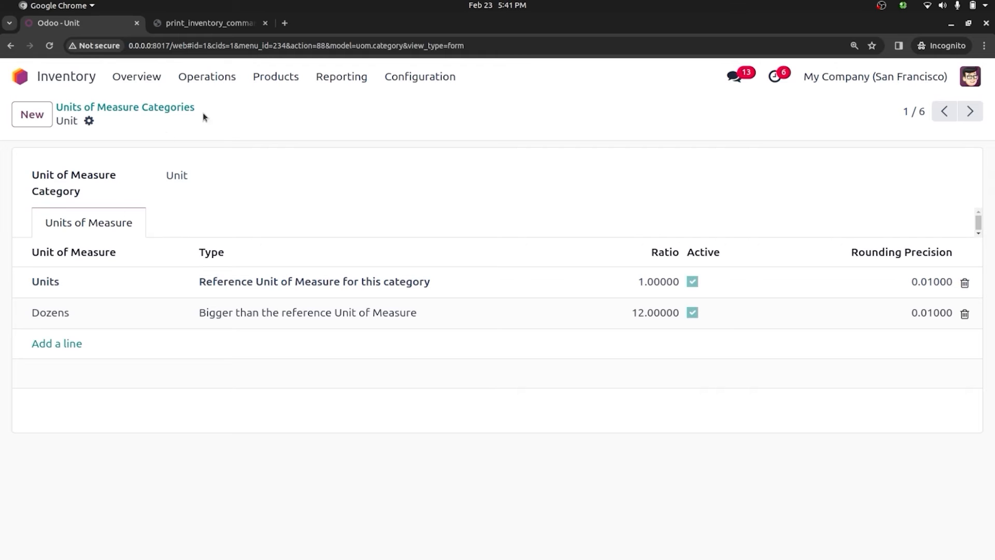
- Open the Airpodes product and view the choices for its unit of measure and purchase unit of measure
click(279, 77)
click(278, 105)
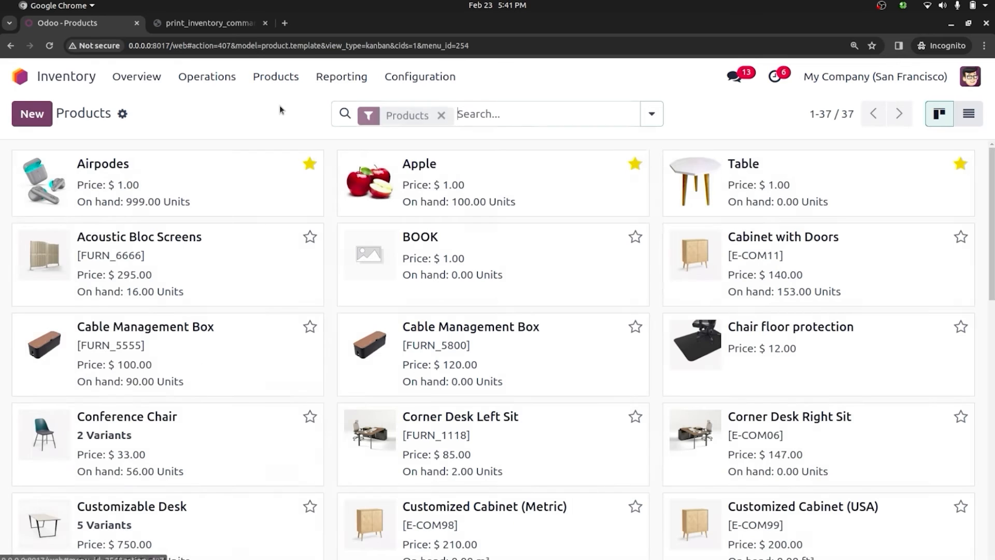
click(195, 188)
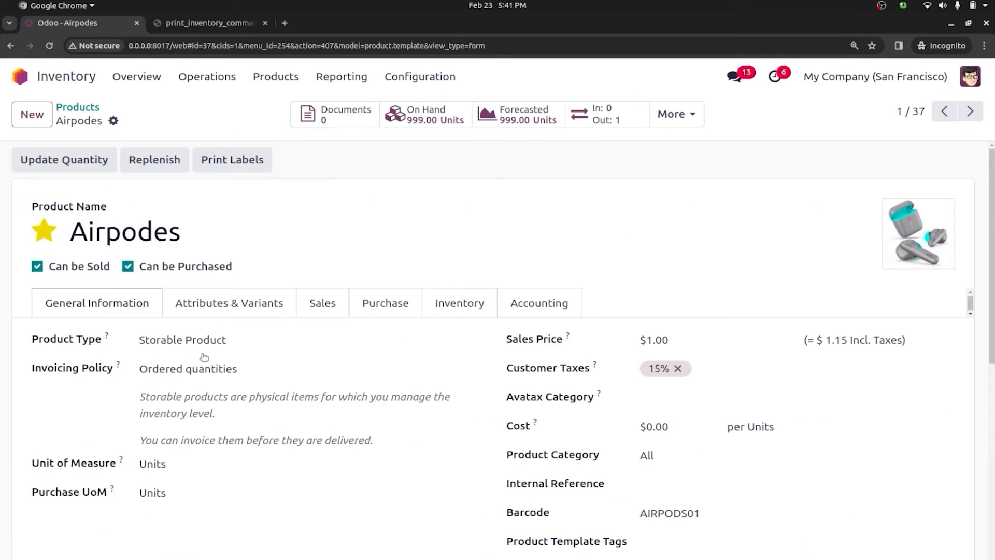
click(153, 464)
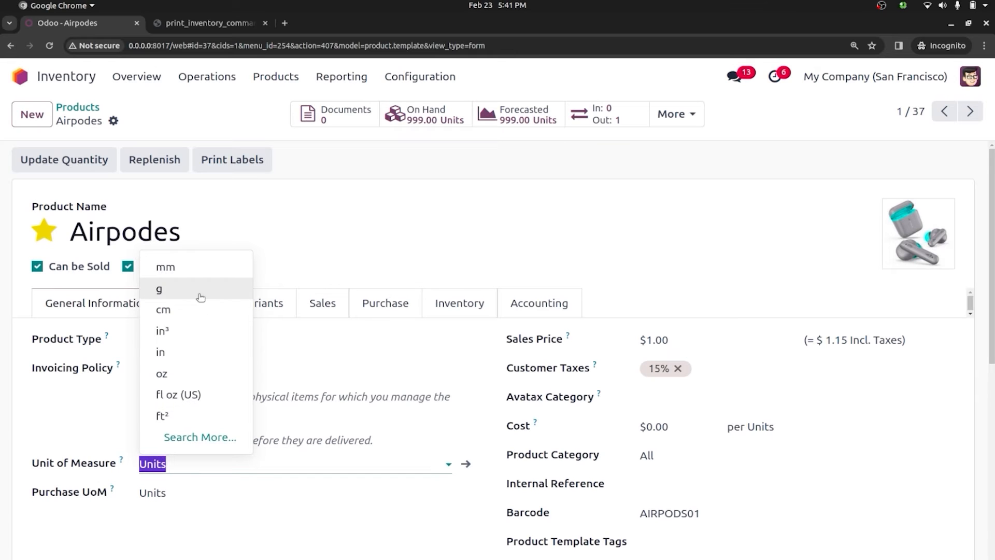
click(204, 491)
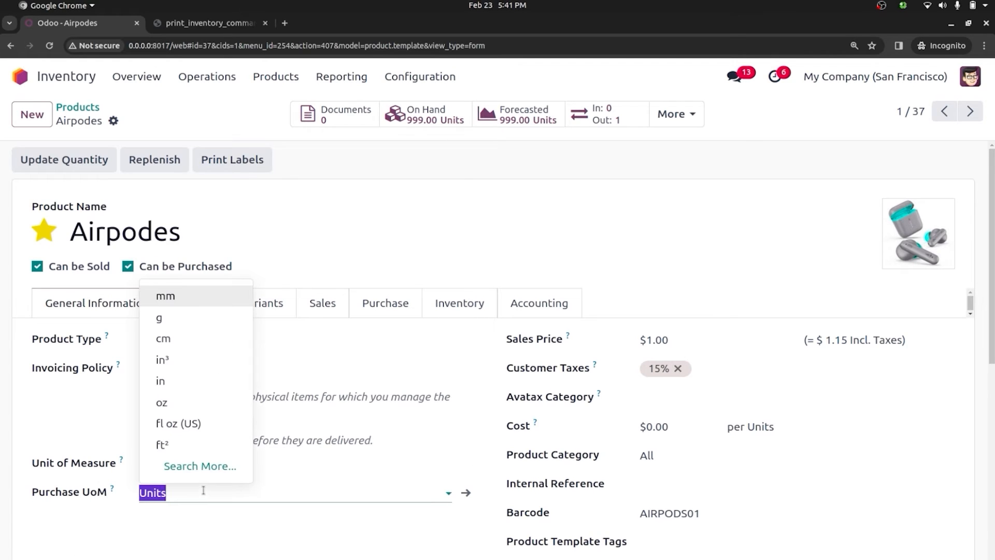
click(115, 516)
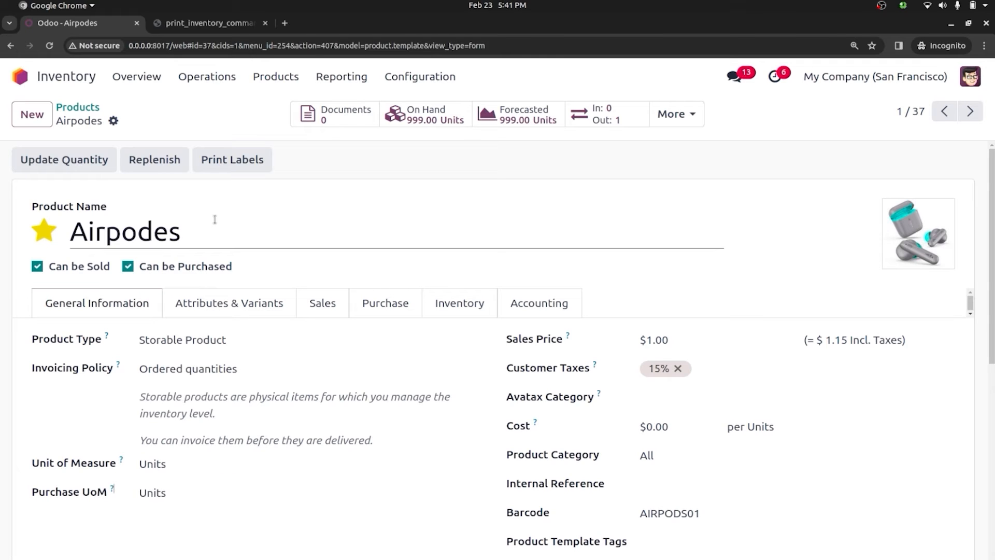
- Add a packaging named PACK OF 10 with a contained quantity of 10 to the Airpodes product and save it
click(459, 314)
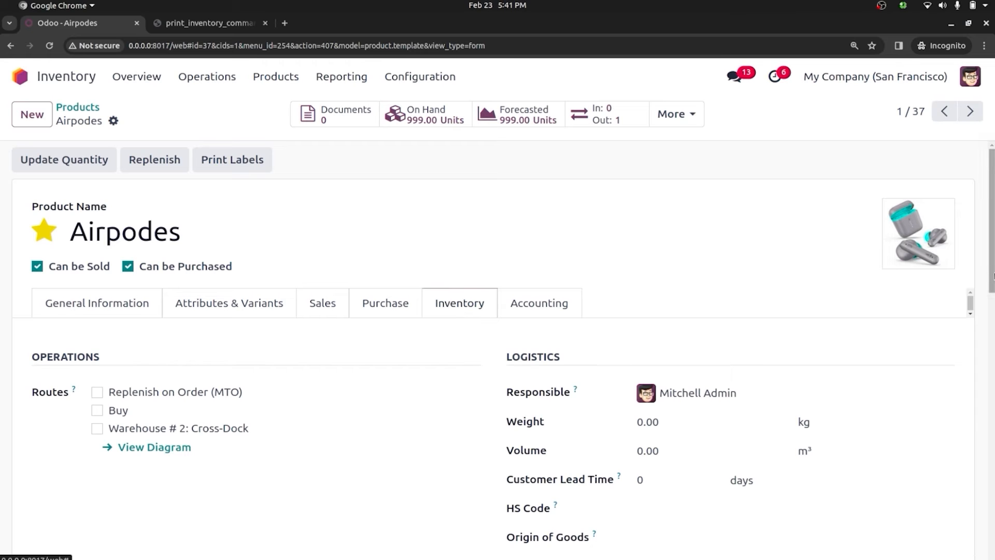
scroll(950, 284, down, 8)
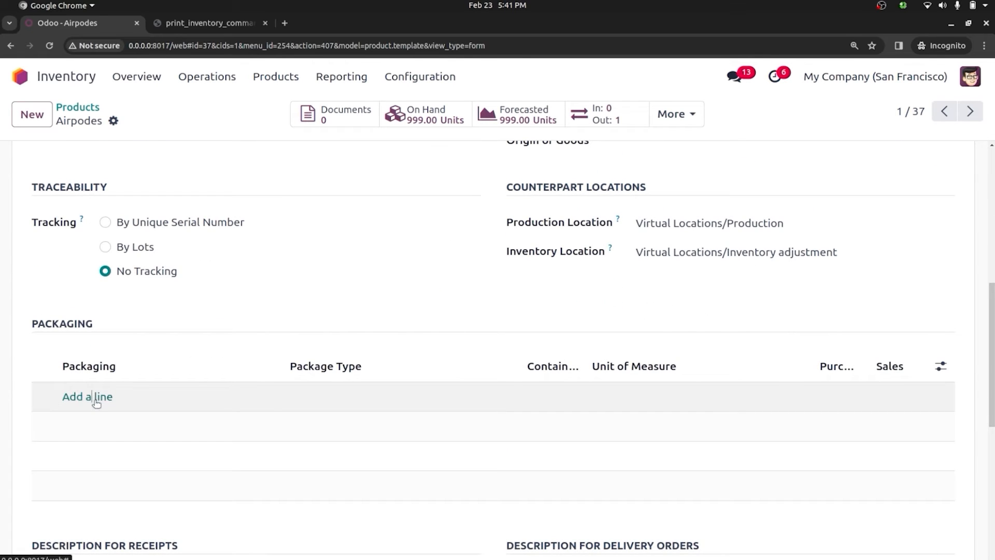
click(91, 394)
text(PACK OF 10)
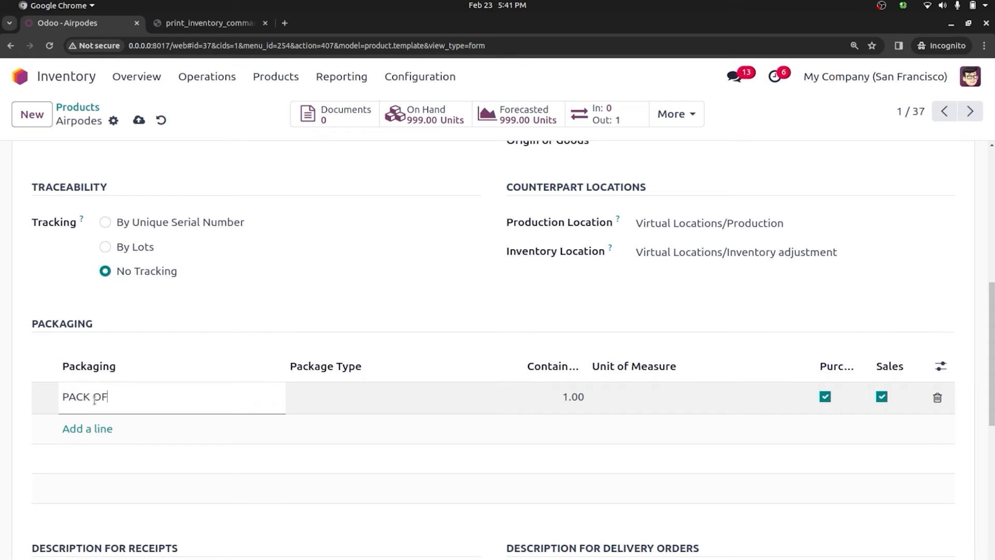
click(565, 399)
text(1)
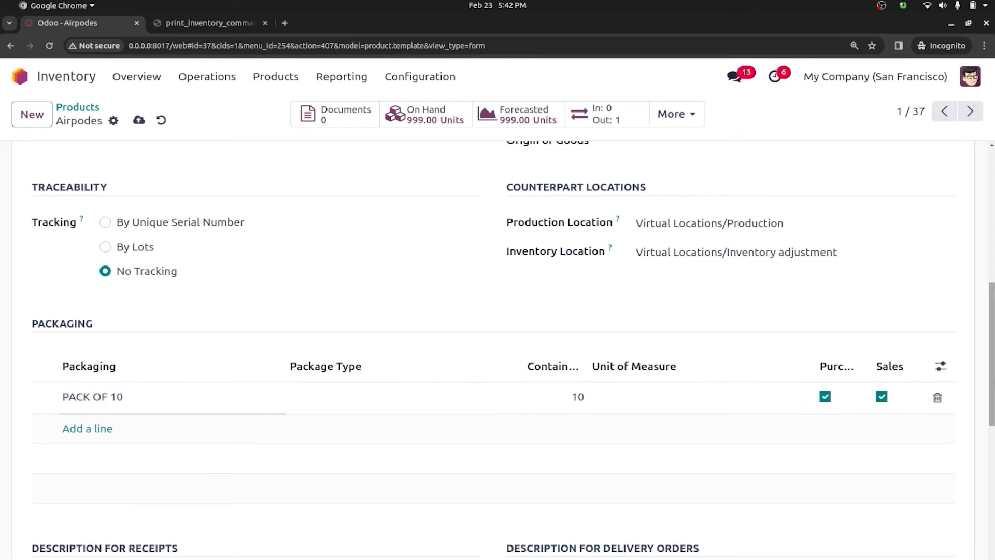
drag(992, 352, 992, 202)
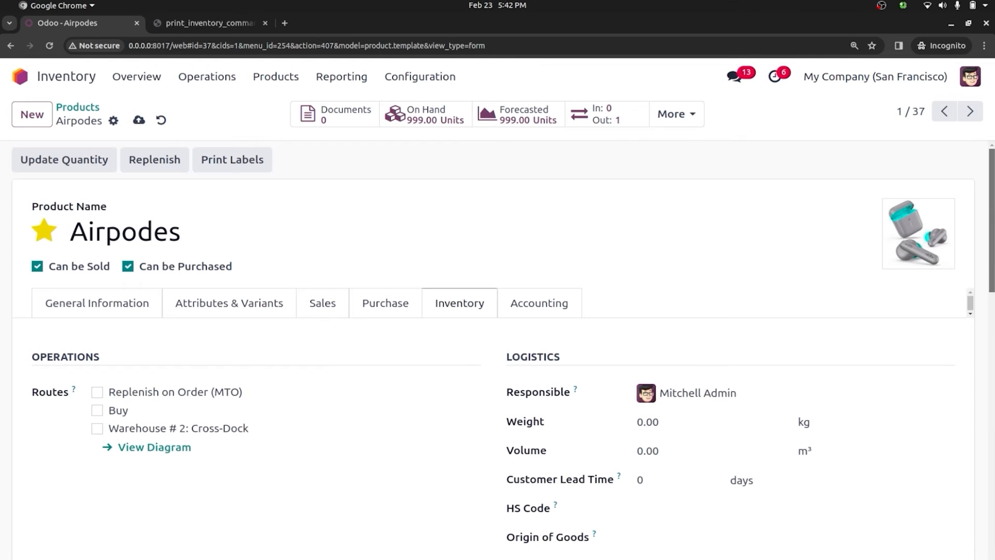
click(138, 120)
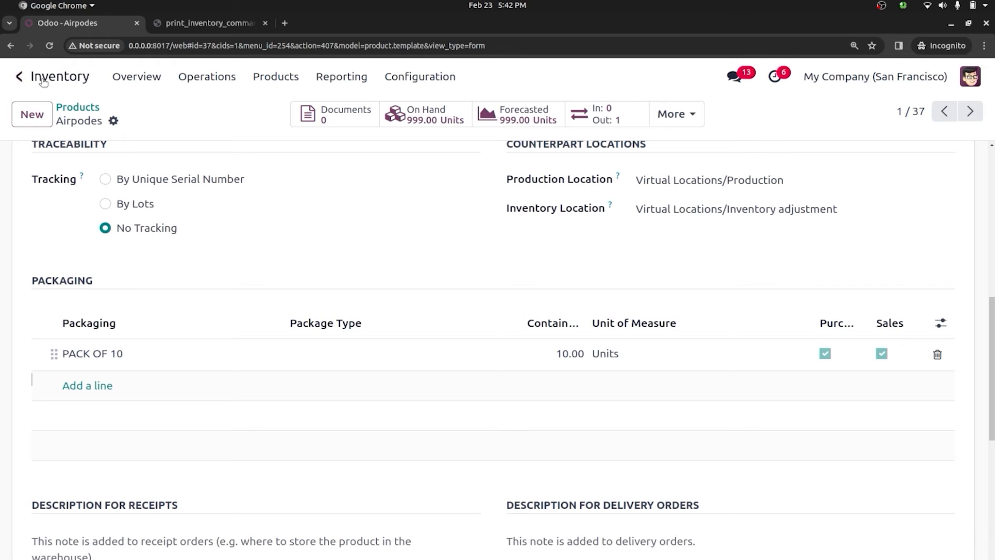
- Switch to the Sales app and start a new blank quotation
click(41, 78)
text(D)
key(BackSpace)
text(SA)
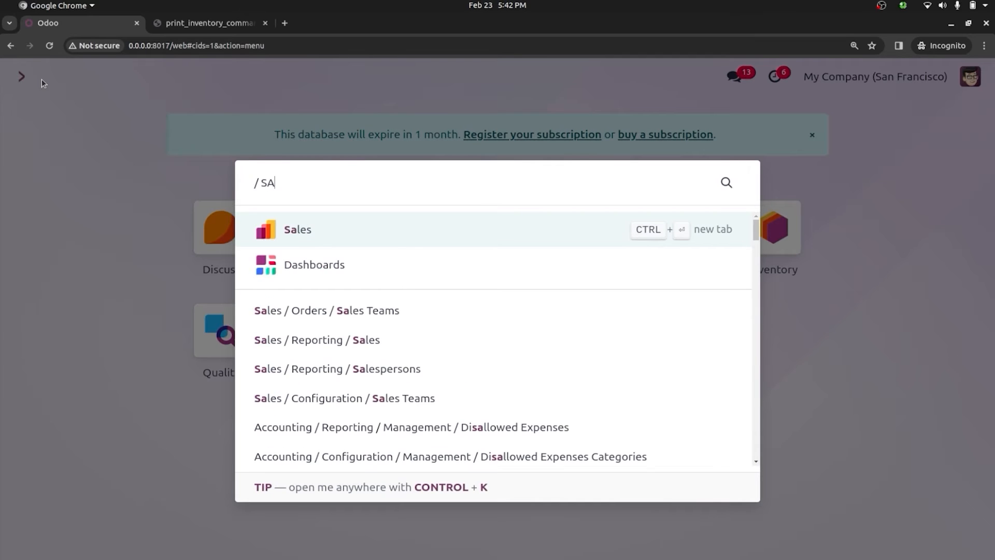
key(Return)
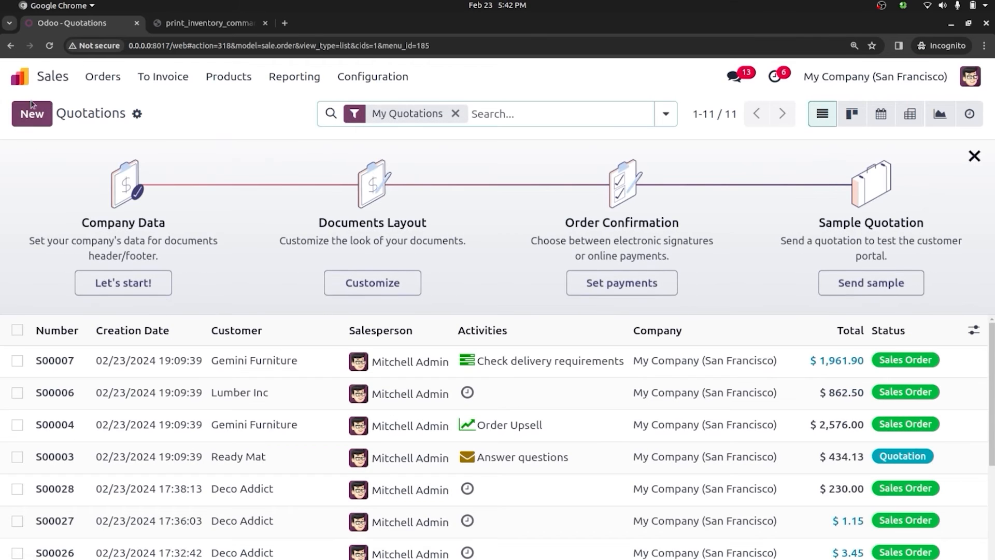
click(33, 114)
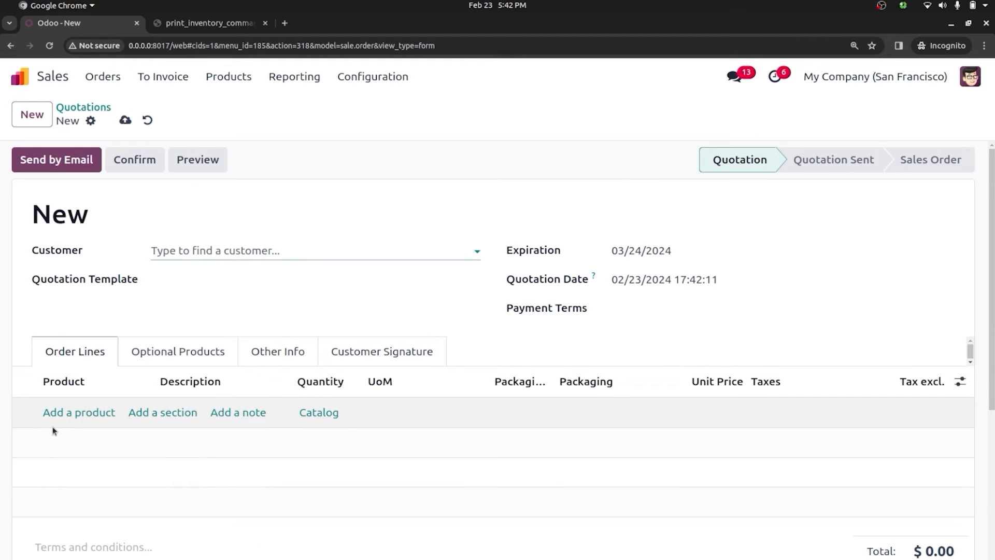
- Add the Airpodes product to the quotation's order lines with a quantity of 10
click(75, 412)
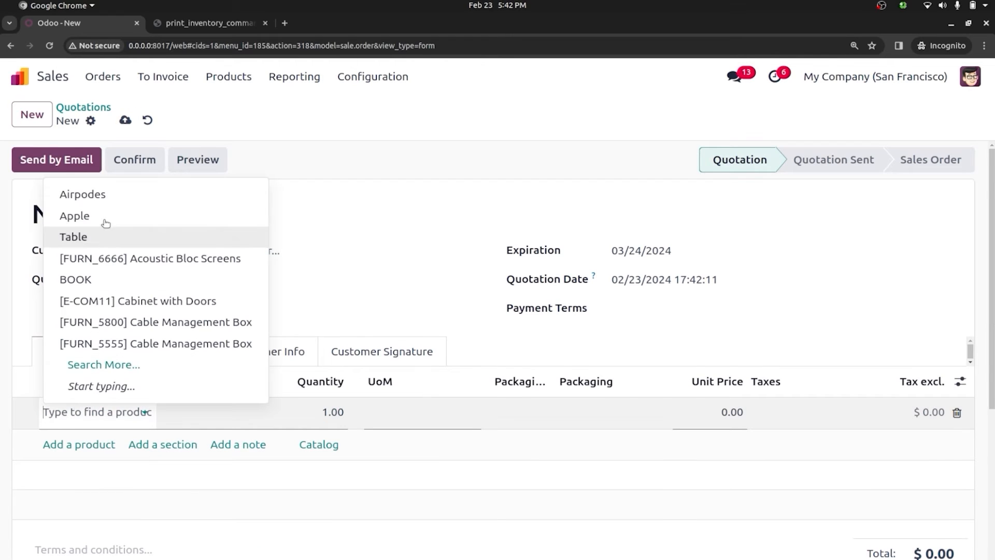
click(103, 196)
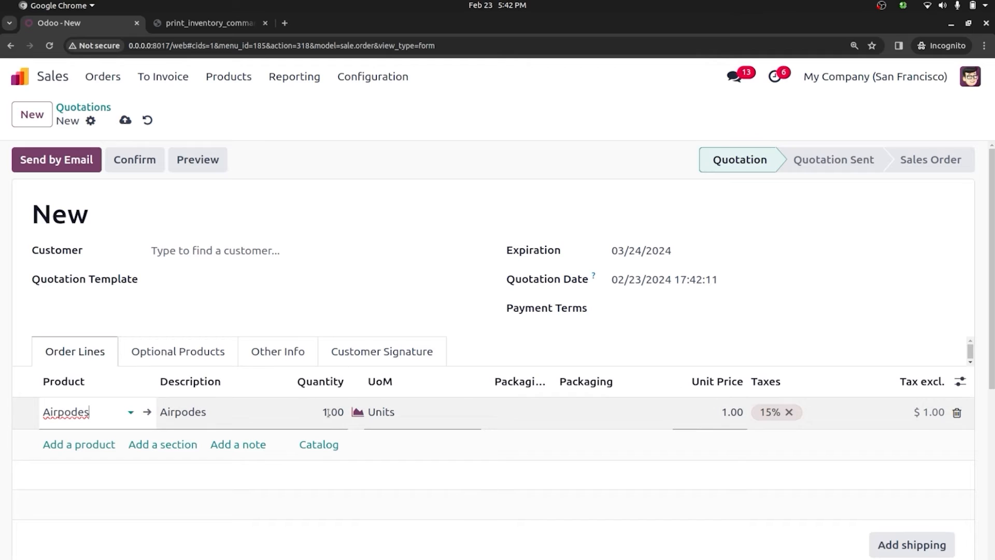
click(317, 410)
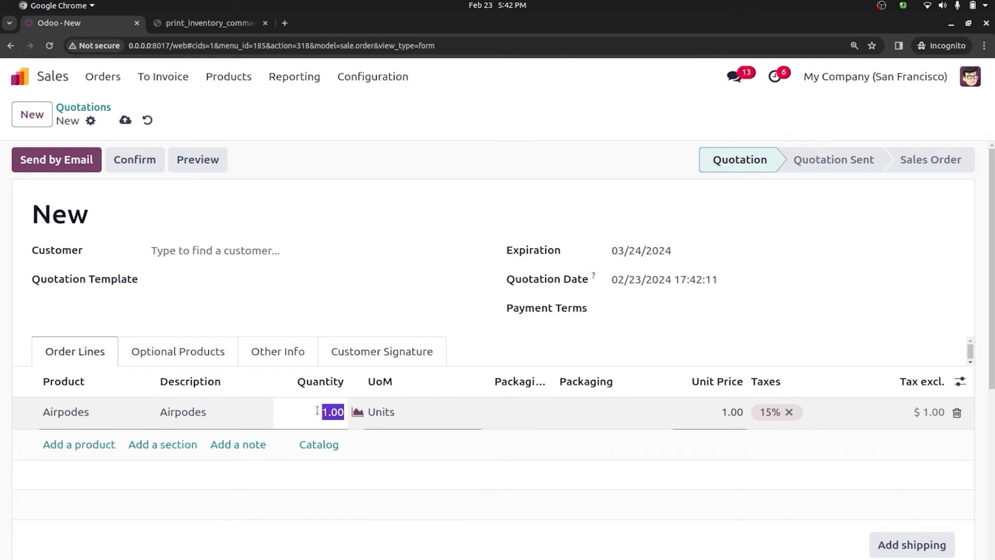
text(1)
click(602, 426)
click(537, 448)
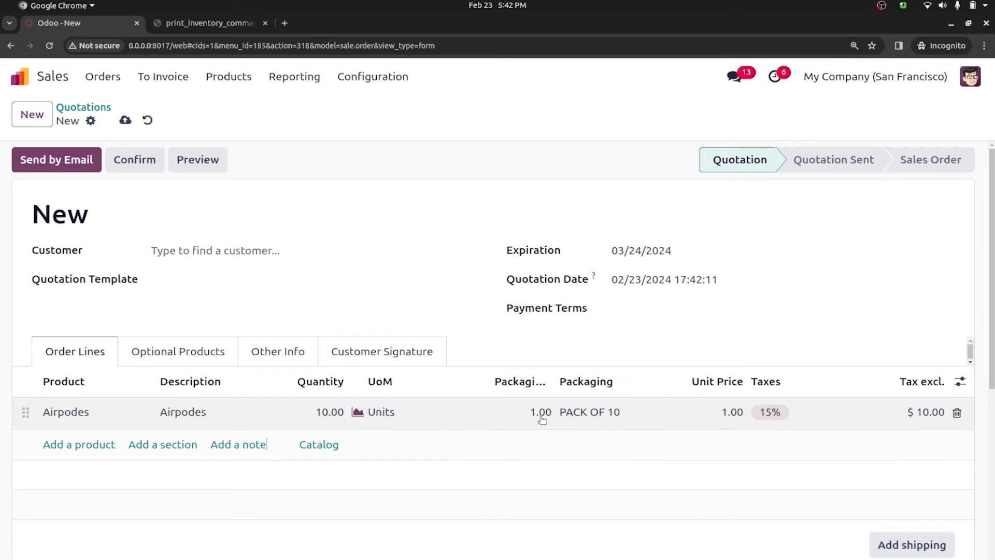
- Set the Airpodes line's quantity to 20 to check its packaging quantity, and discard the quotation
click(335, 412)
text(20)
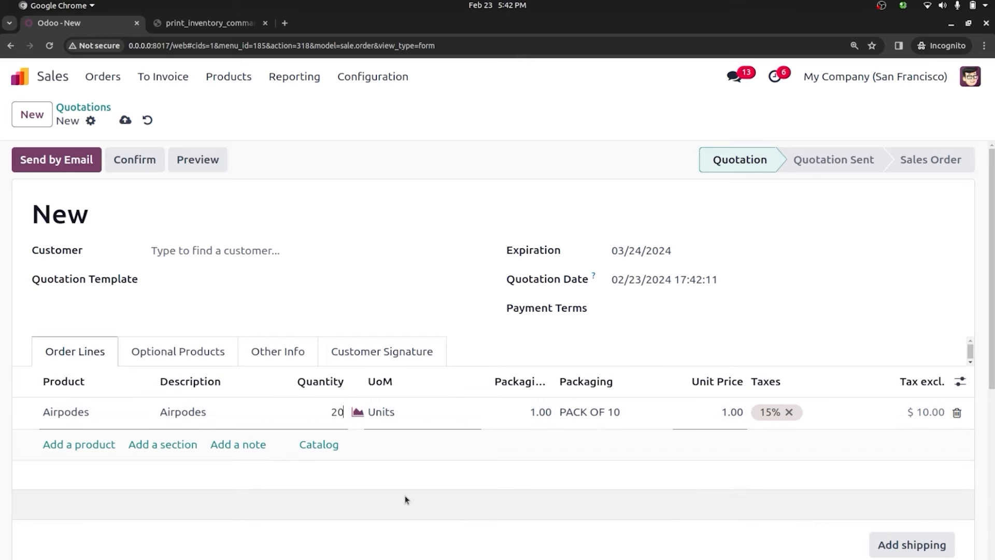
click(407, 497)
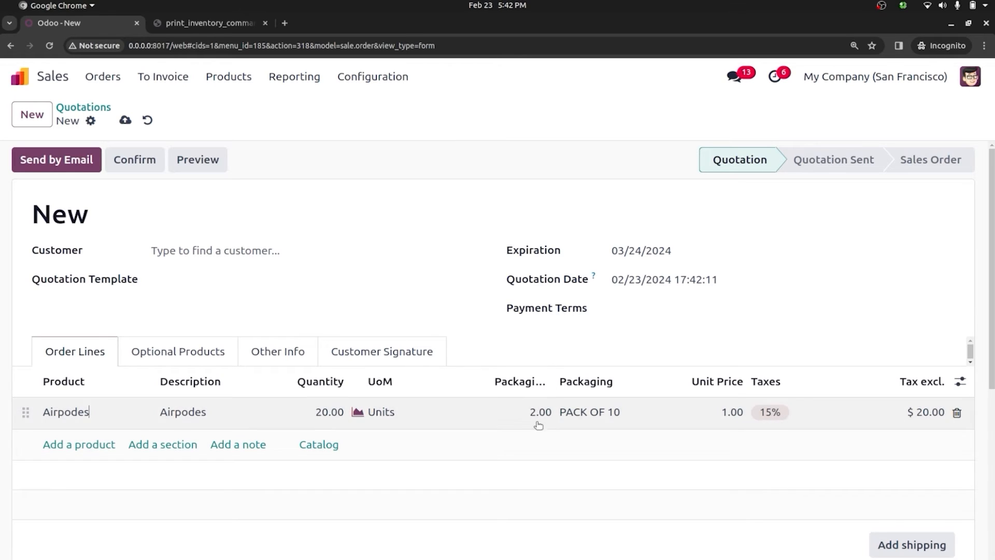
click(147, 120)
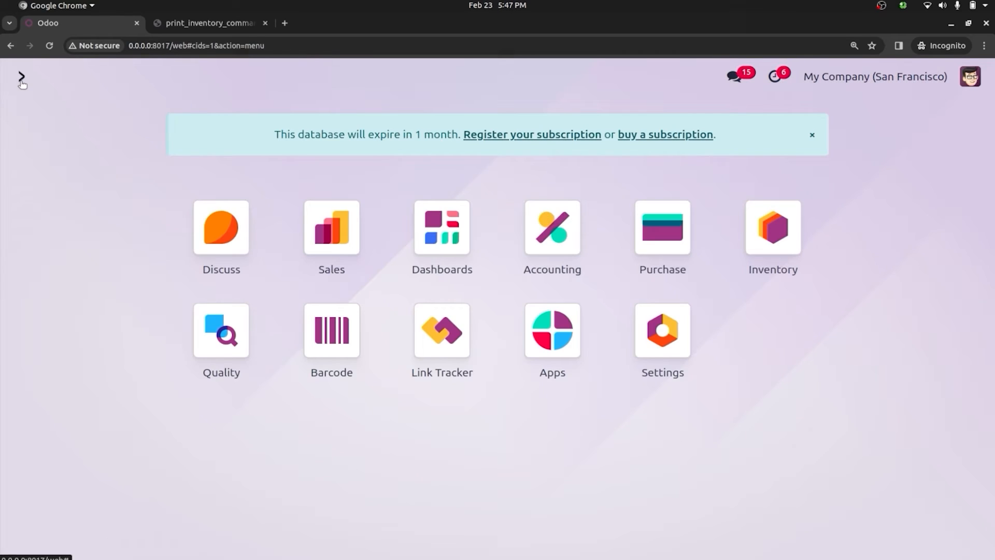
- Switch to the Inventory app and examine the Traceability options for lots, serial numbers and expiration dates in its settings
text(in)
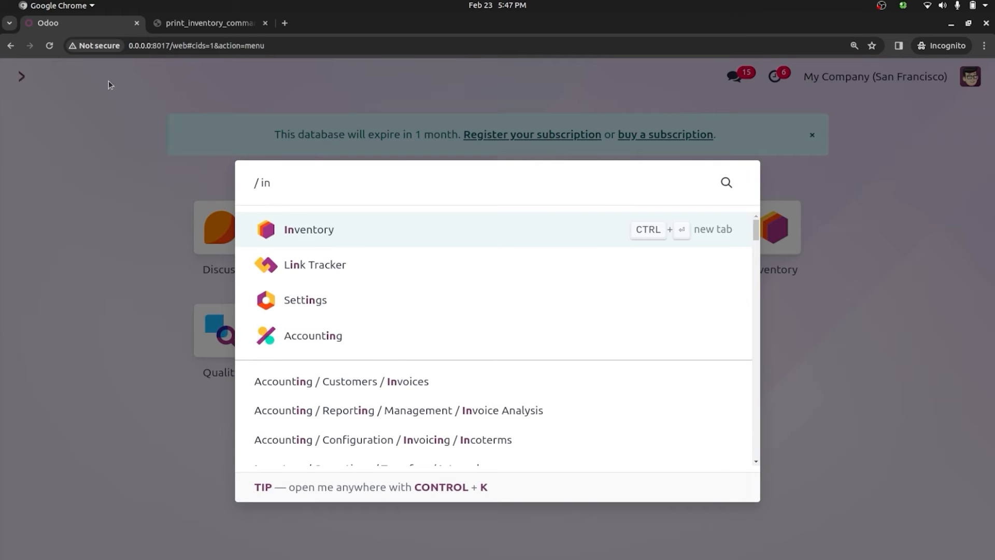
click(294, 227)
click(422, 79)
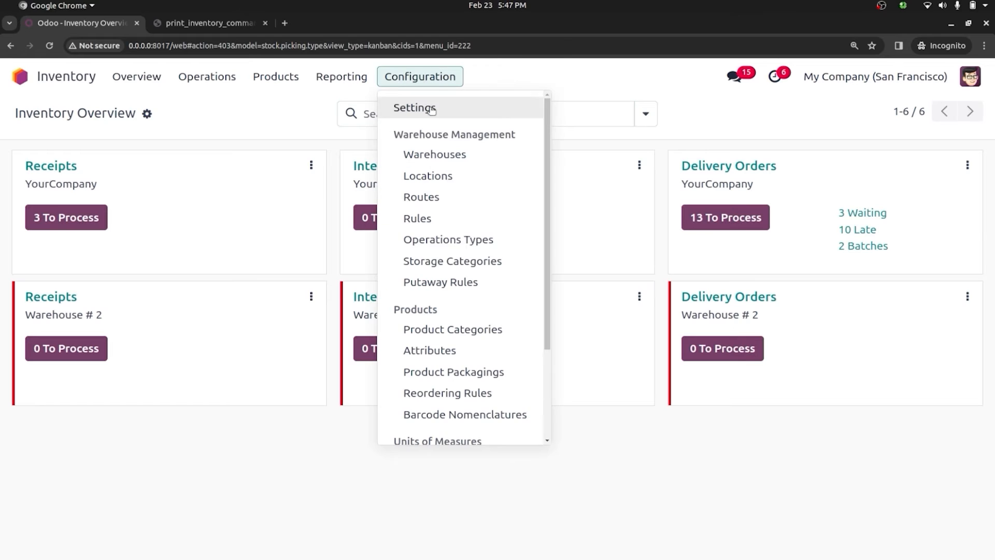
click(429, 108)
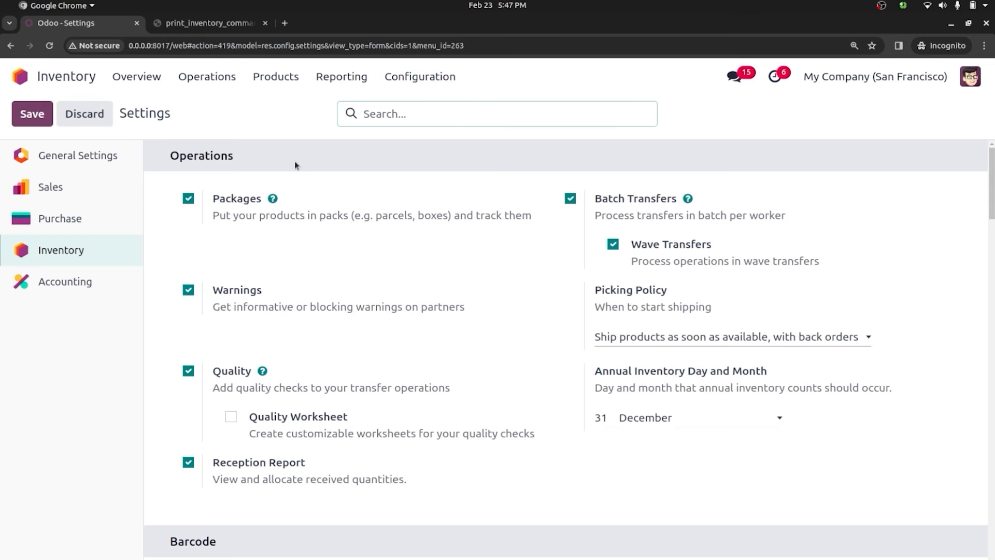
drag(992, 184, 992, 414)
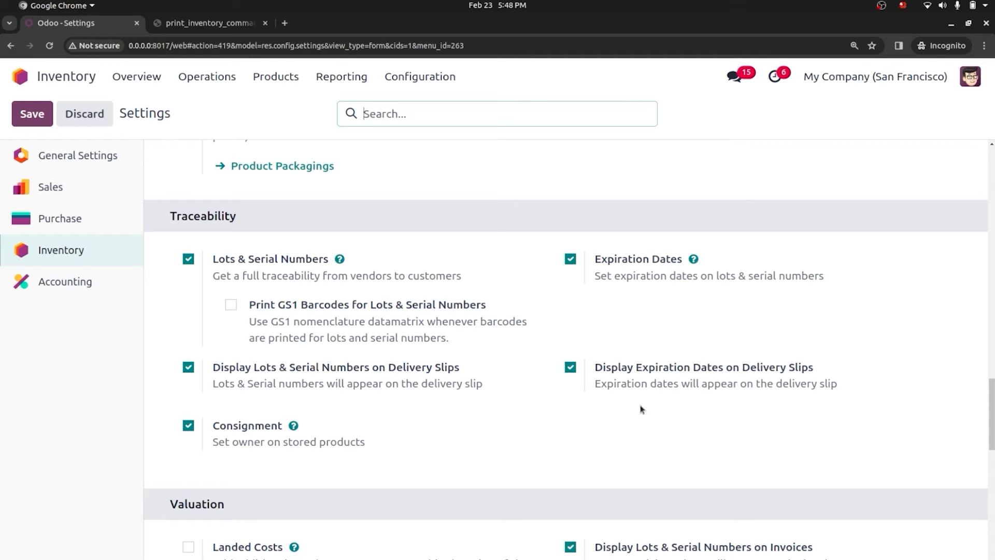
scroll(990, 389, down, 2)
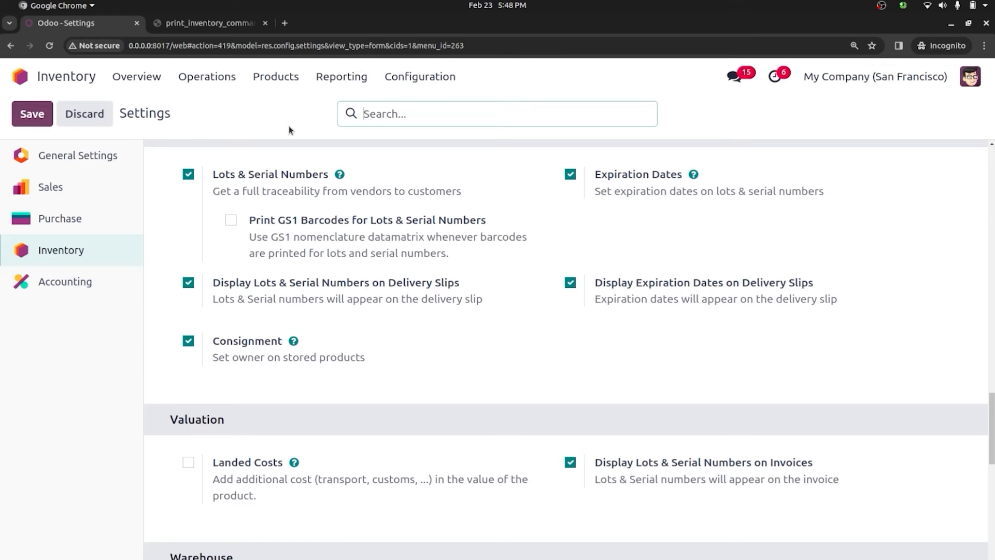
- Search the product list for water and open the Waterbottle product
click(281, 77)
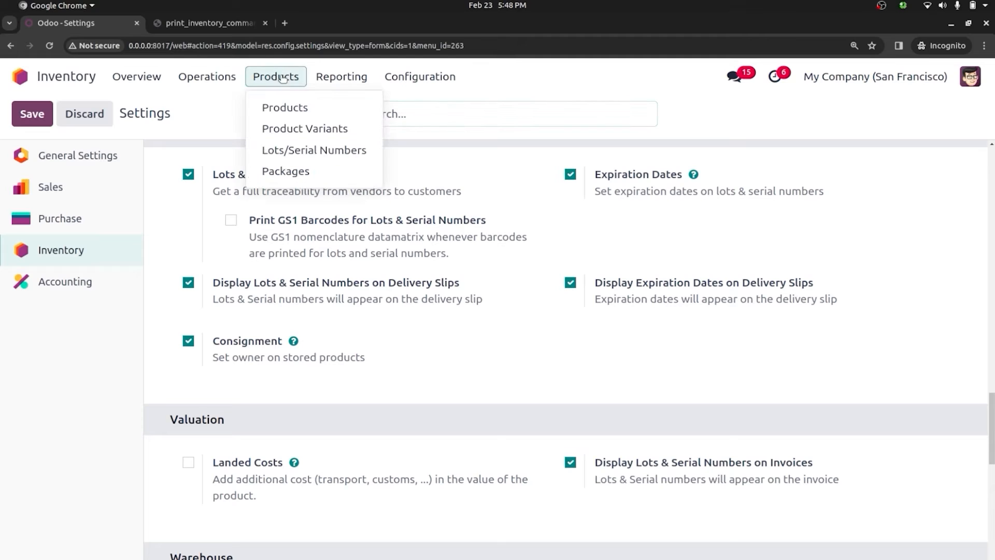
click(287, 107)
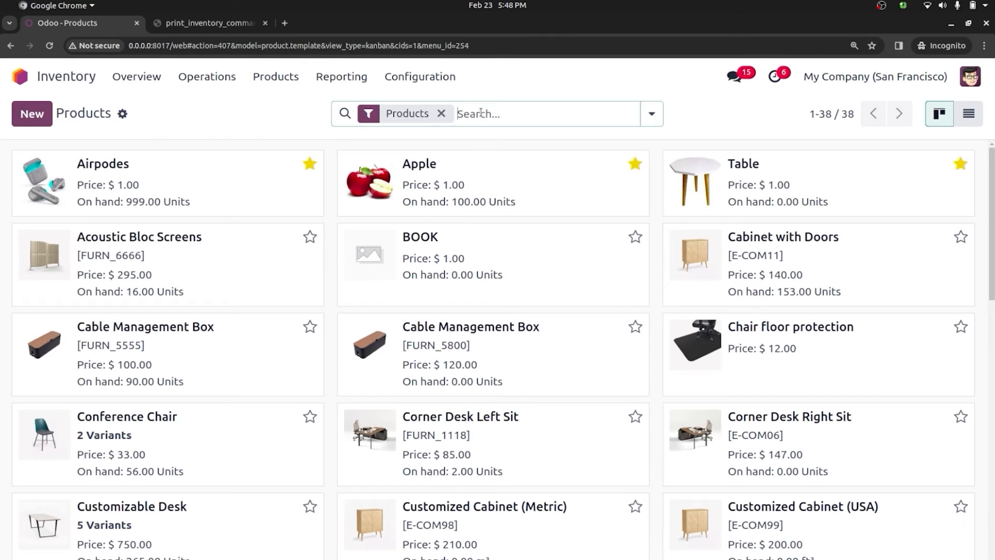
text(wat)
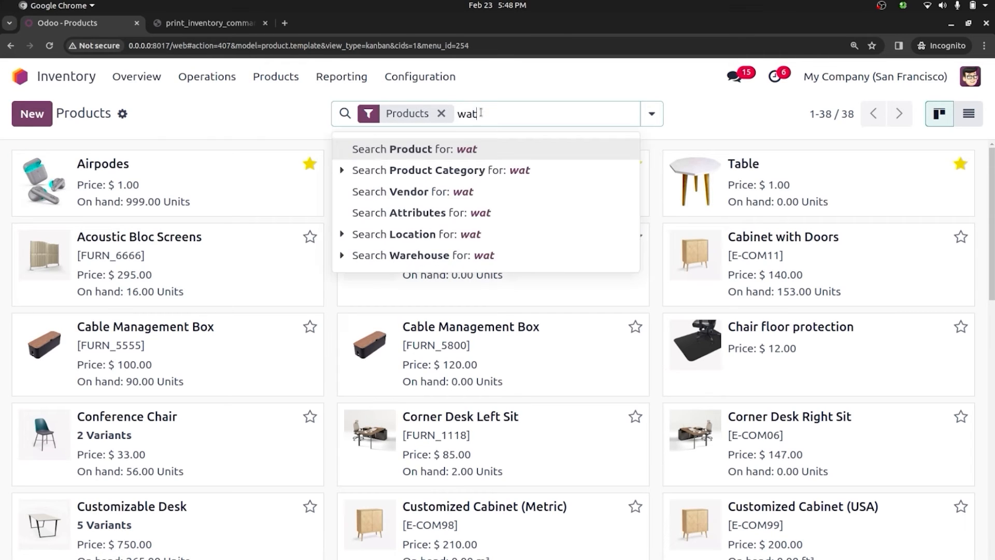
text(er)
key(Return)
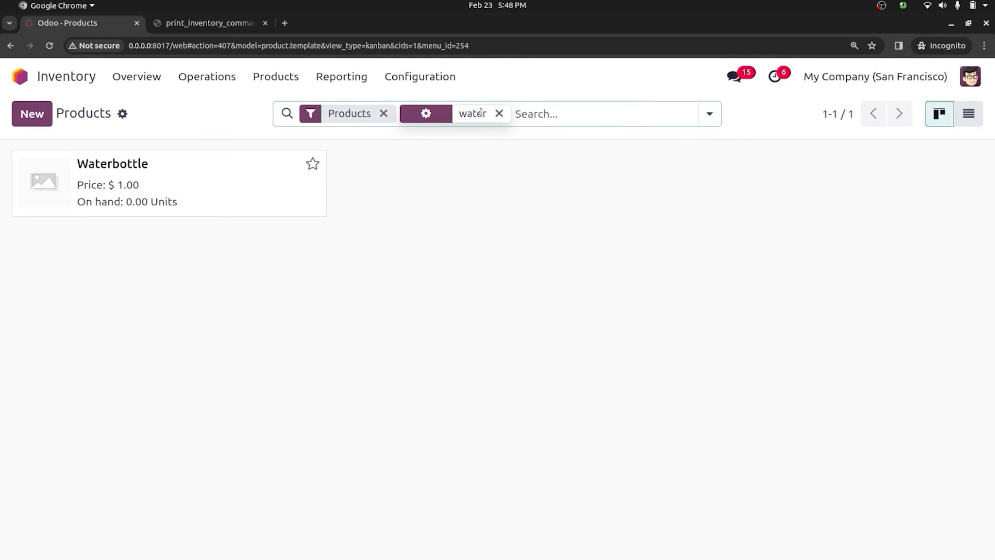
click(238, 184)
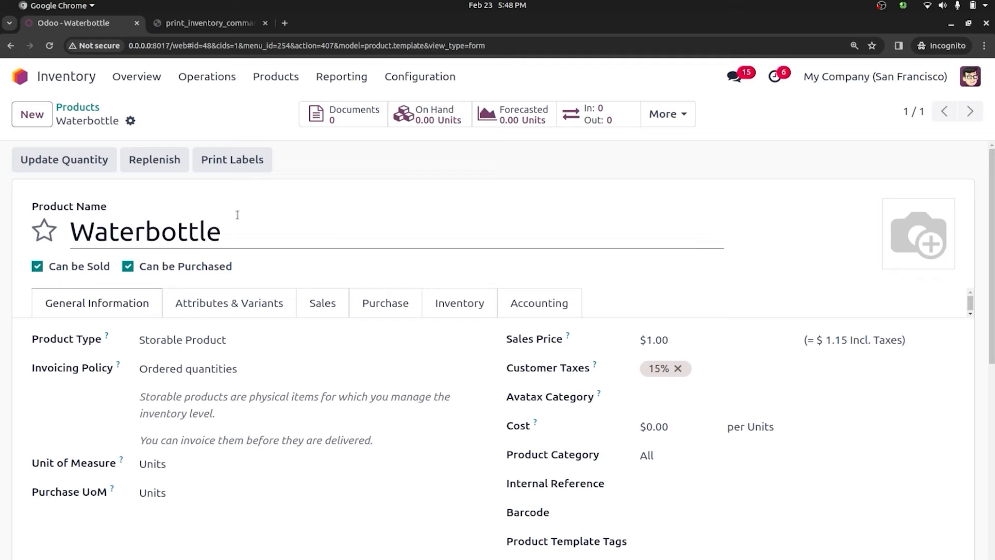
- Mark the Waterbottle product as a favorite and rename it Bottle
click(44, 230)
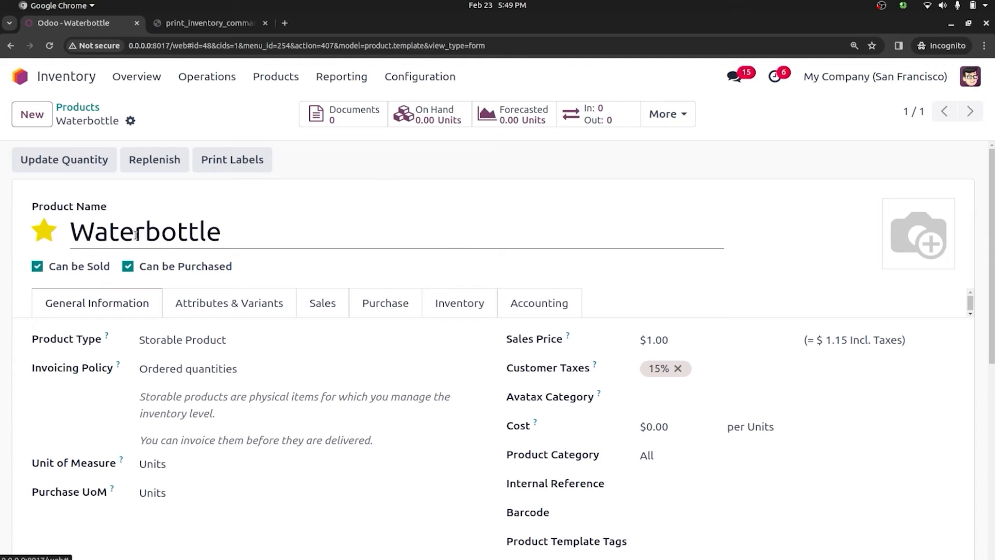
drag(160, 233, 71, 233)
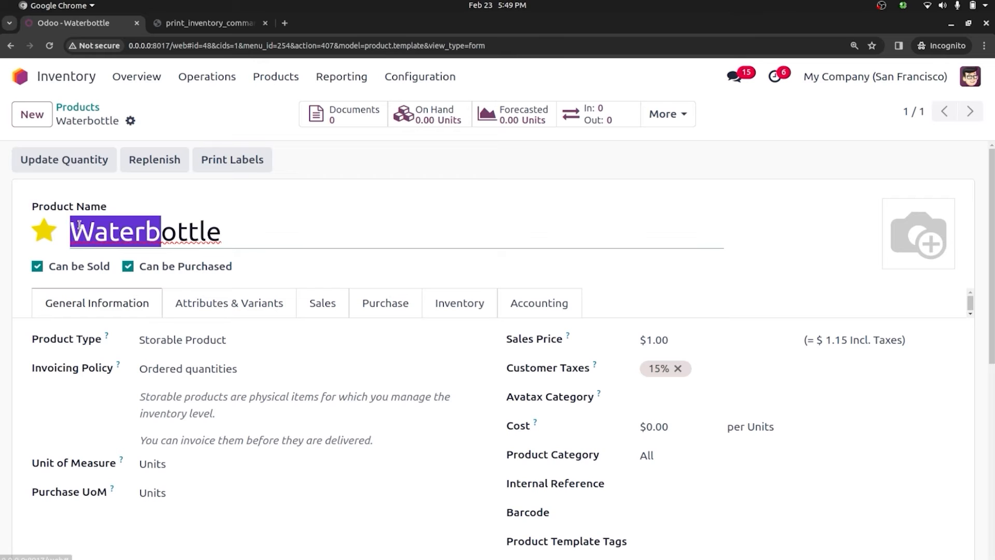
text(B)
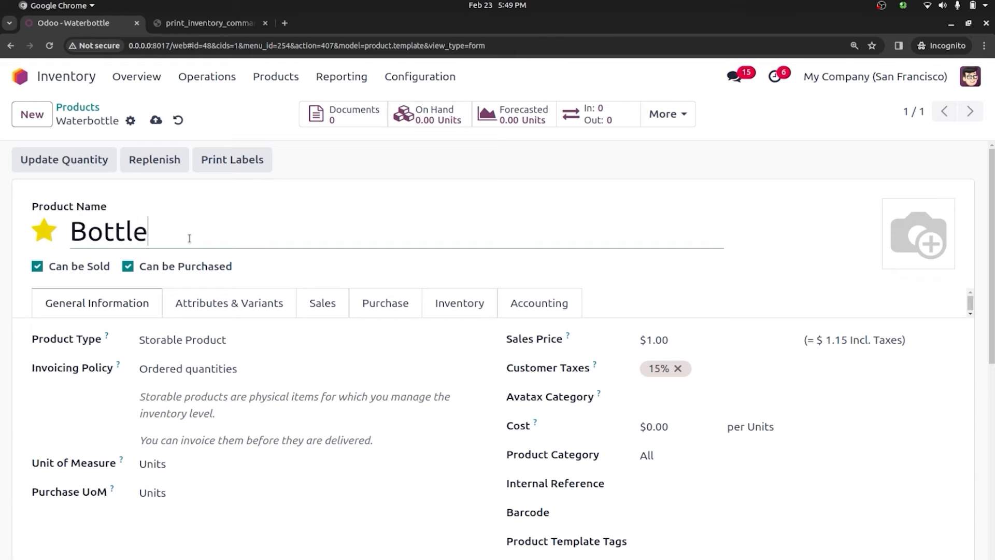
- Review the Bottle product's lot tracking and expiration date settings, and save the product
click(461, 304)
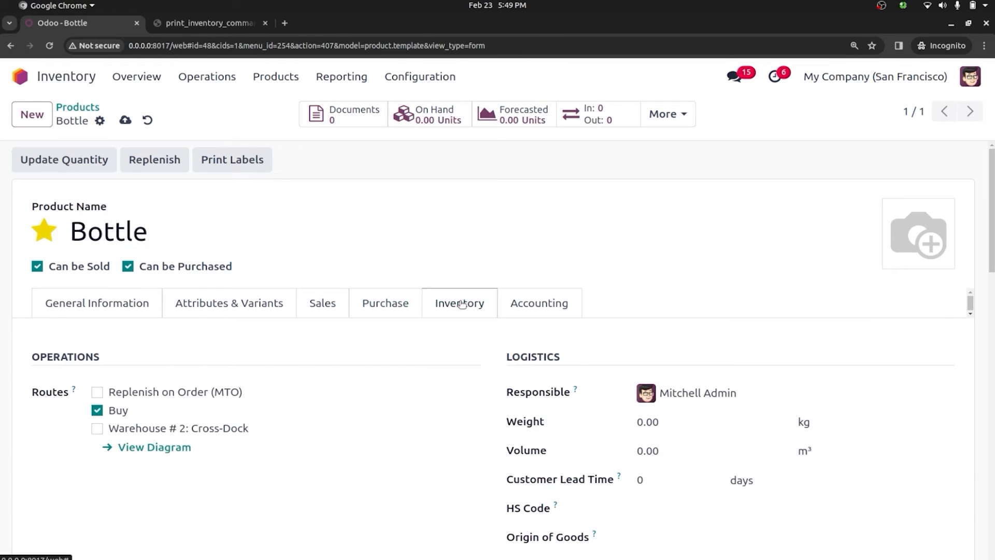
scroll(880, 316, down, 9)
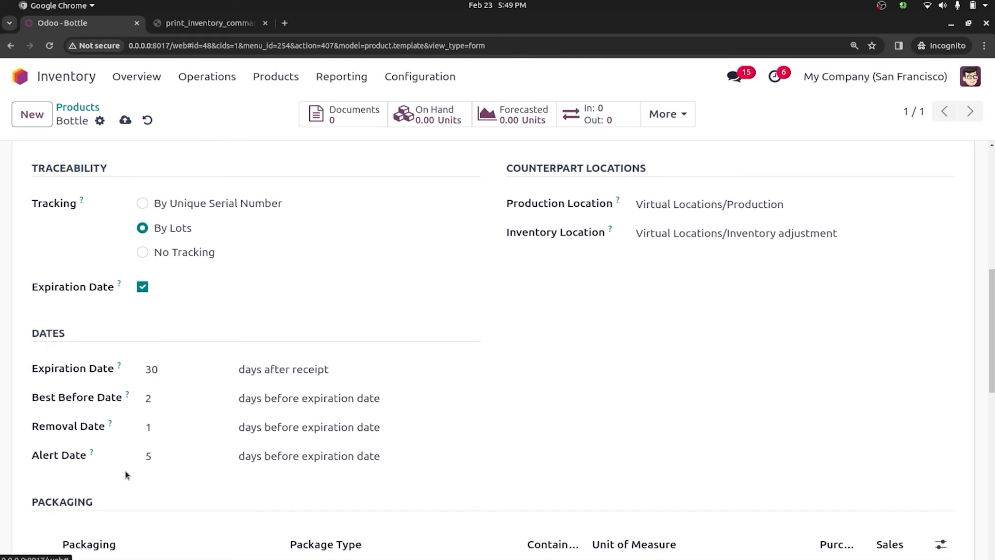
click(125, 119)
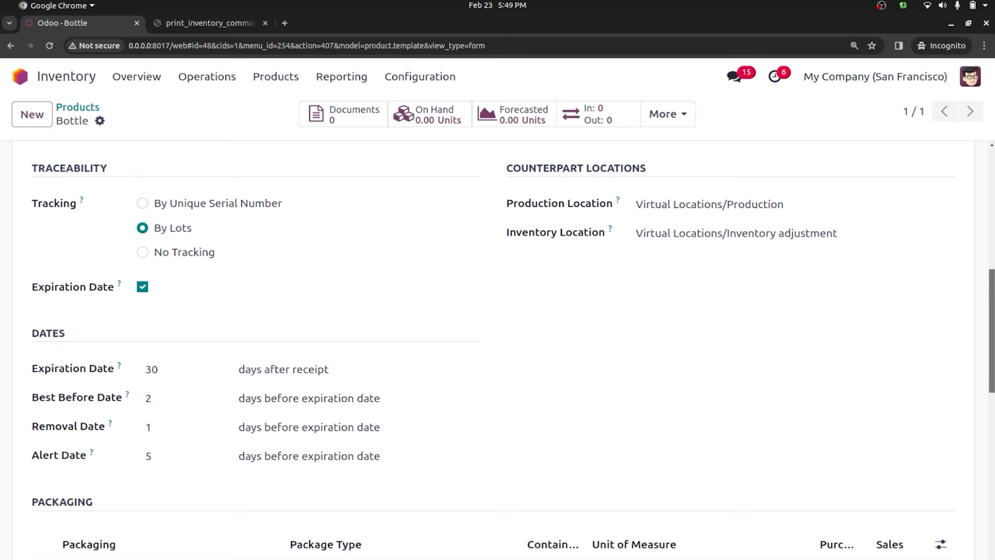
drag(990, 311, 987, 176)
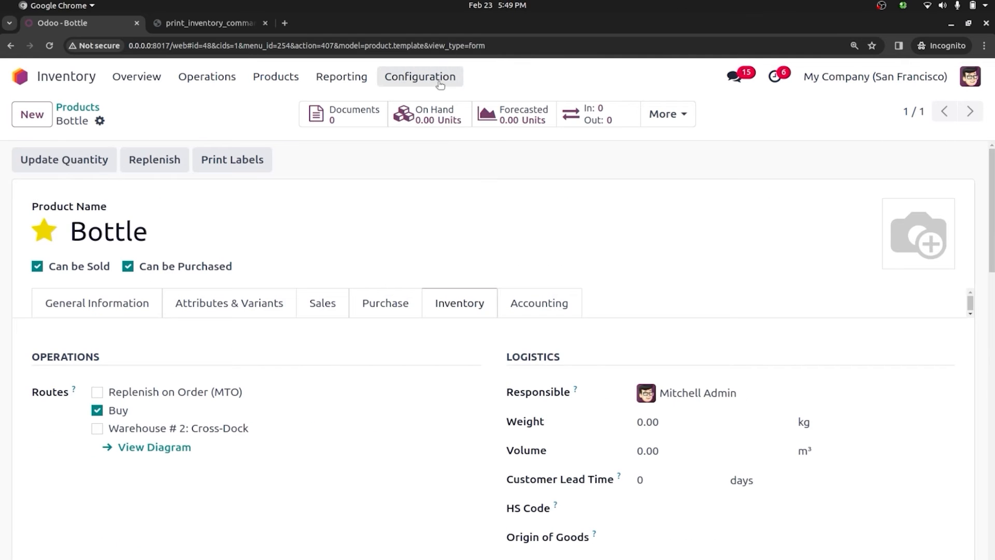
click(423, 119)
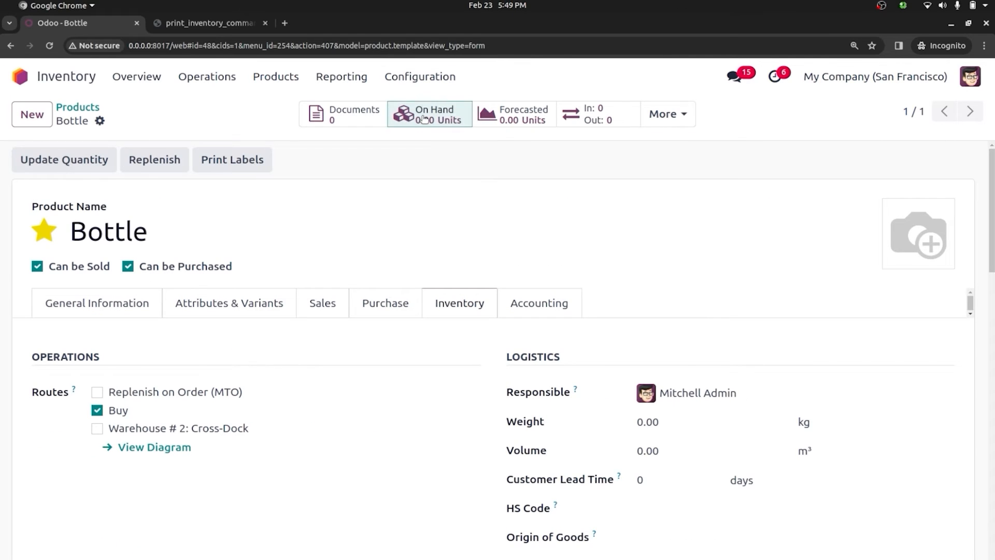
- Switch to the Purchase app and create a new request for quotation with Azure Interior as the vendor
click(21, 76)
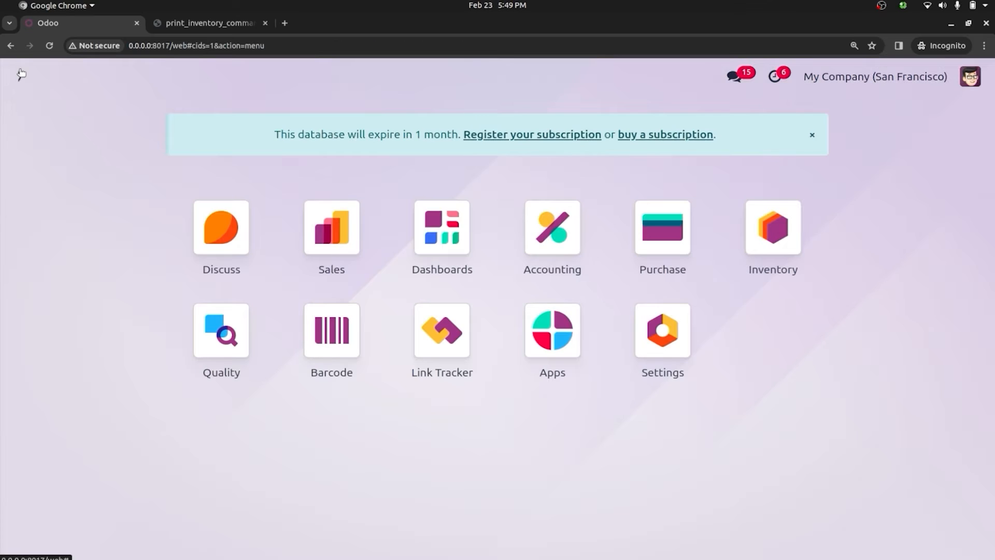
text(Pu)
key(Return)
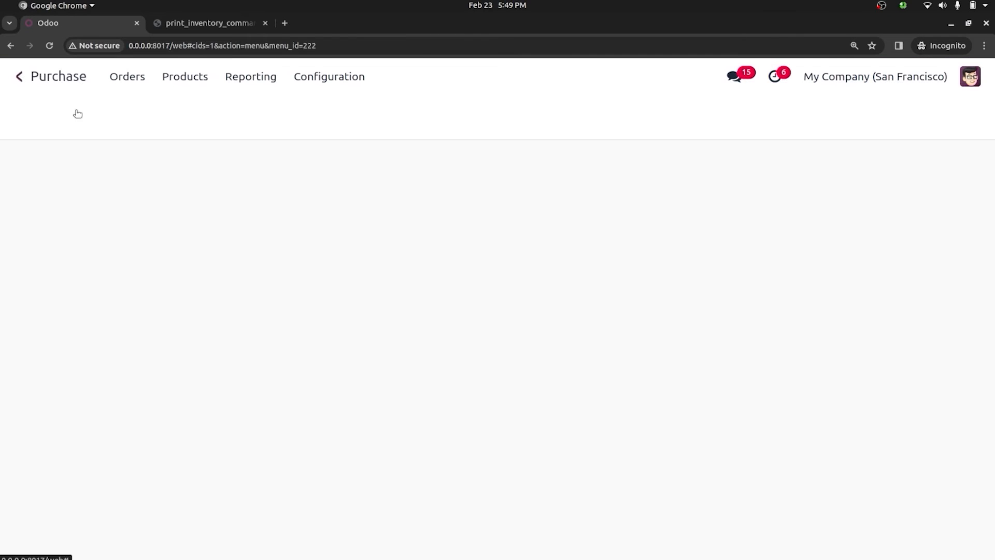
click(44, 122)
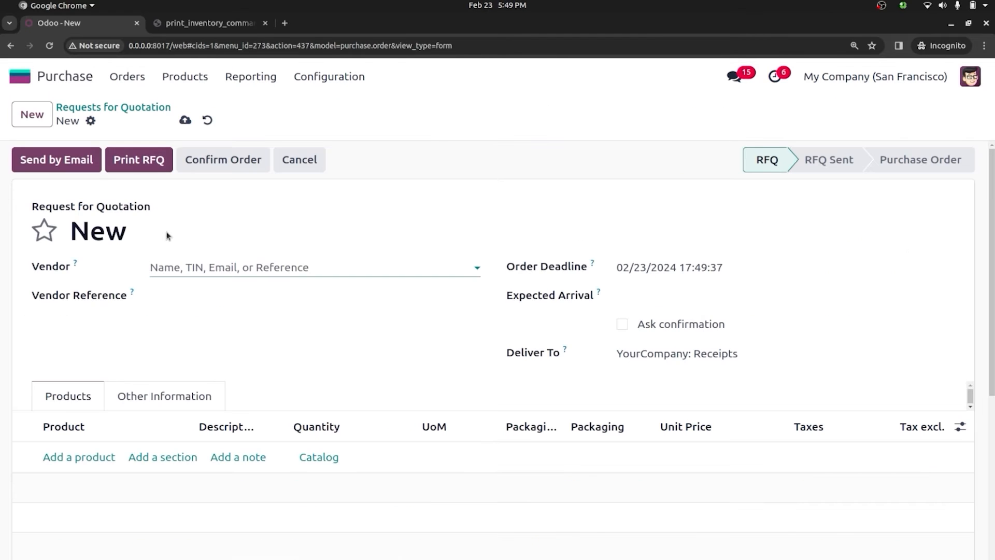
click(188, 263)
click(197, 292)
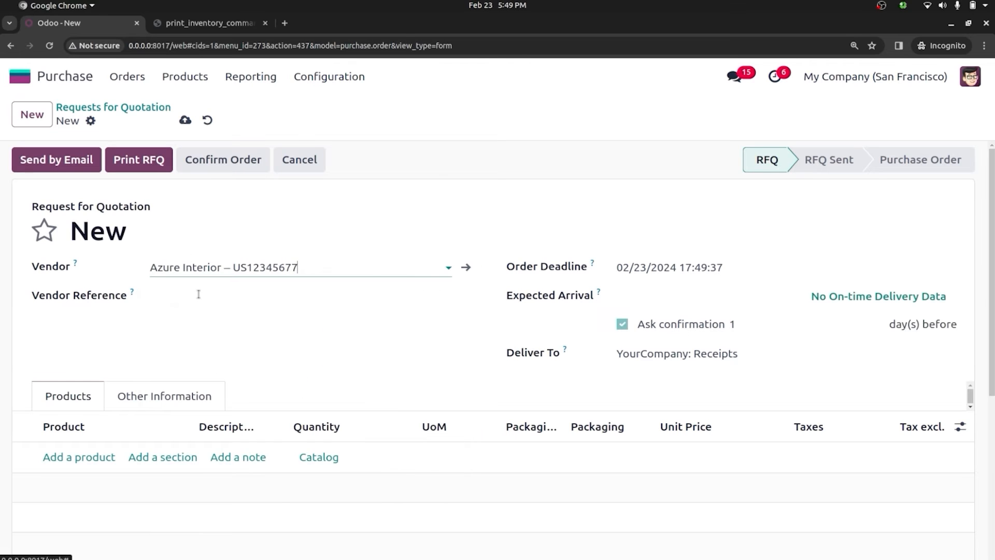
- Add the Bottle product with a quantity of 10 to the request for quotation and confirm the order
click(67, 457)
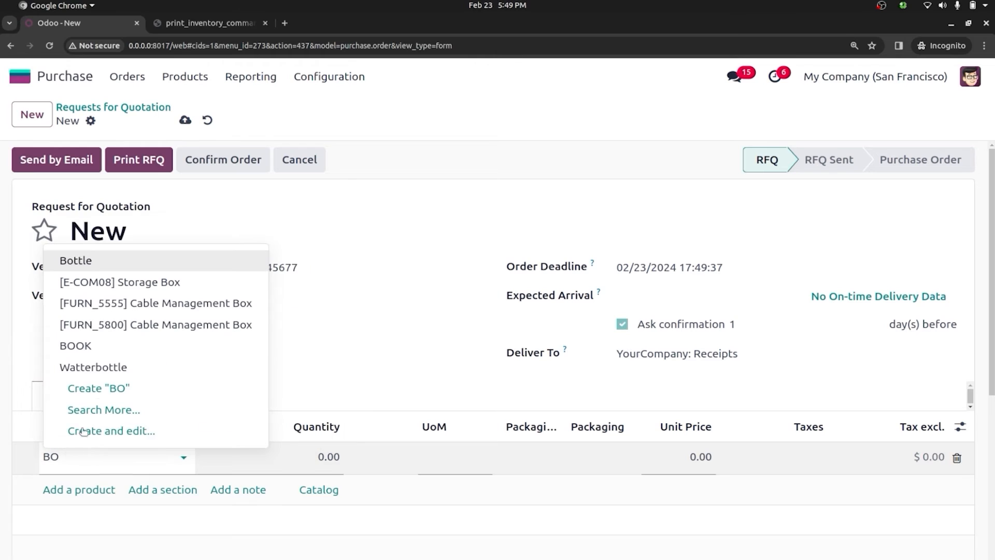
click(115, 259)
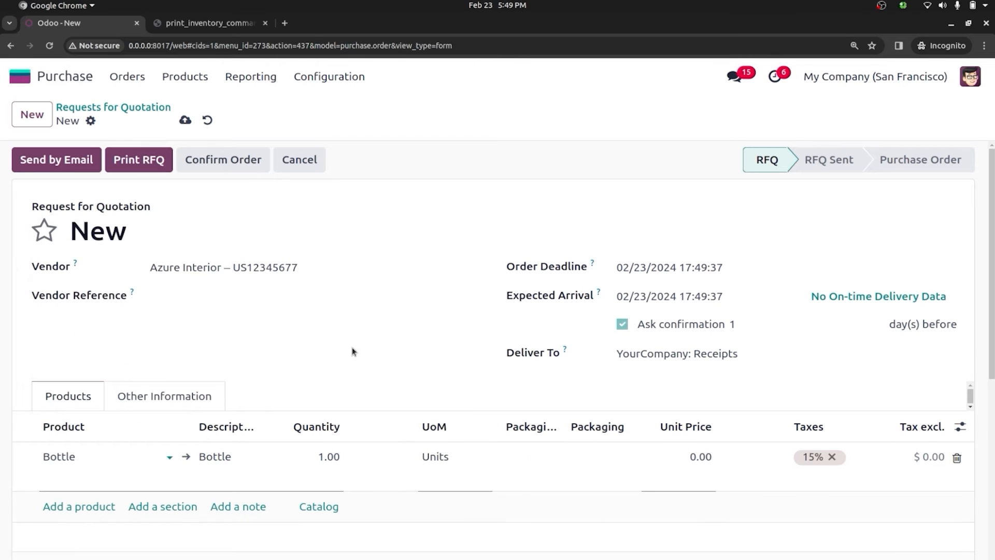
click(318, 461)
text(1)
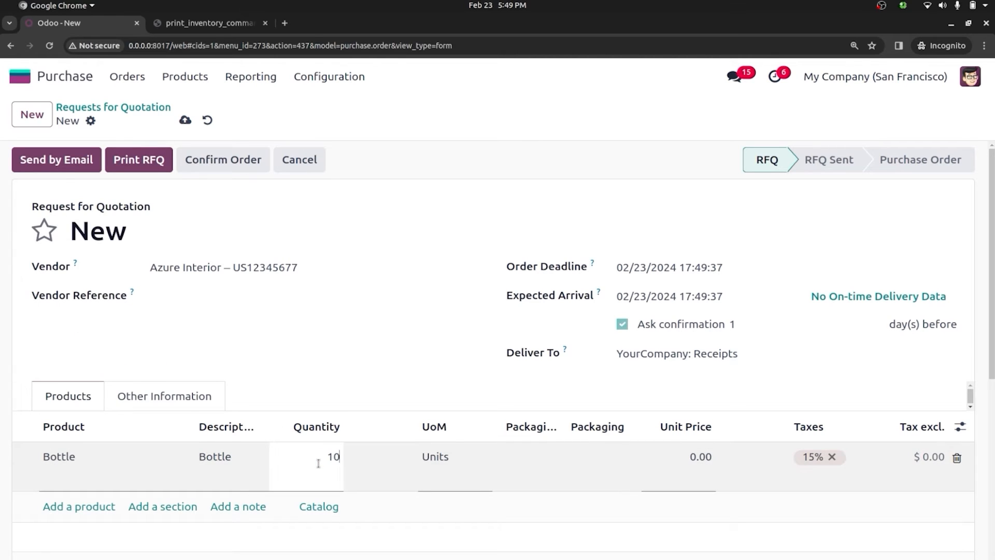
text(0)
click(195, 153)
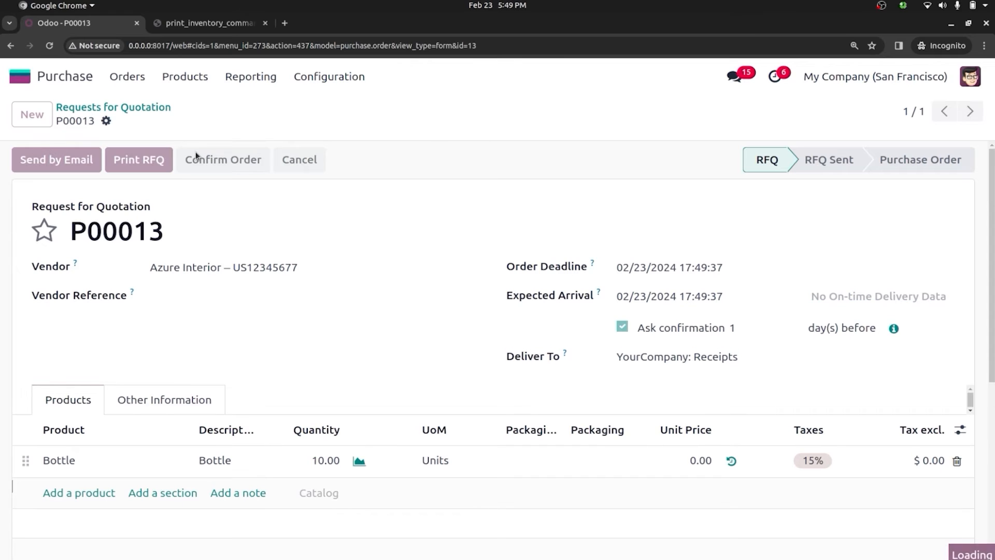
- Assign lot L01 to the Bottle line in the purchase order's receipt and validate the receipt
click(503, 111)
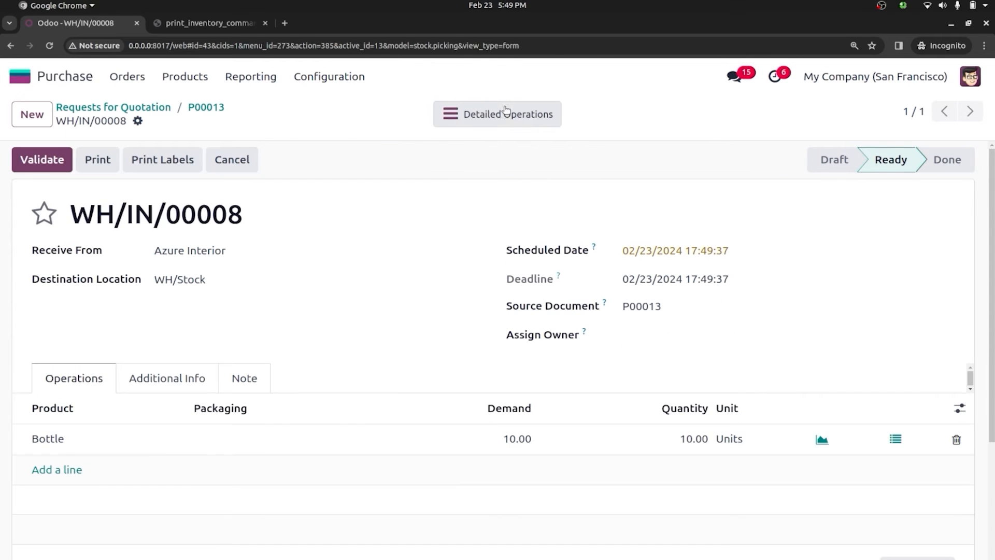
click(895, 438)
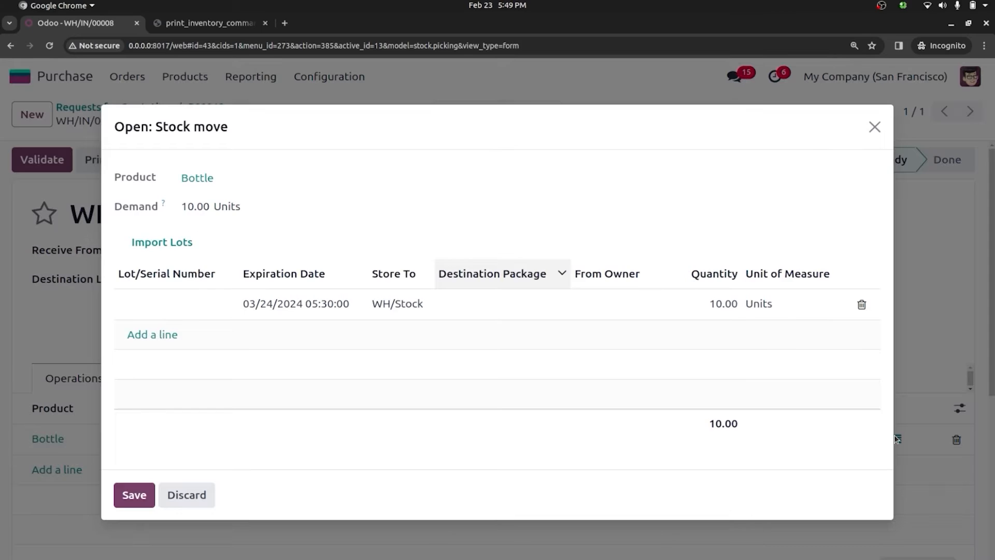
click(189, 300)
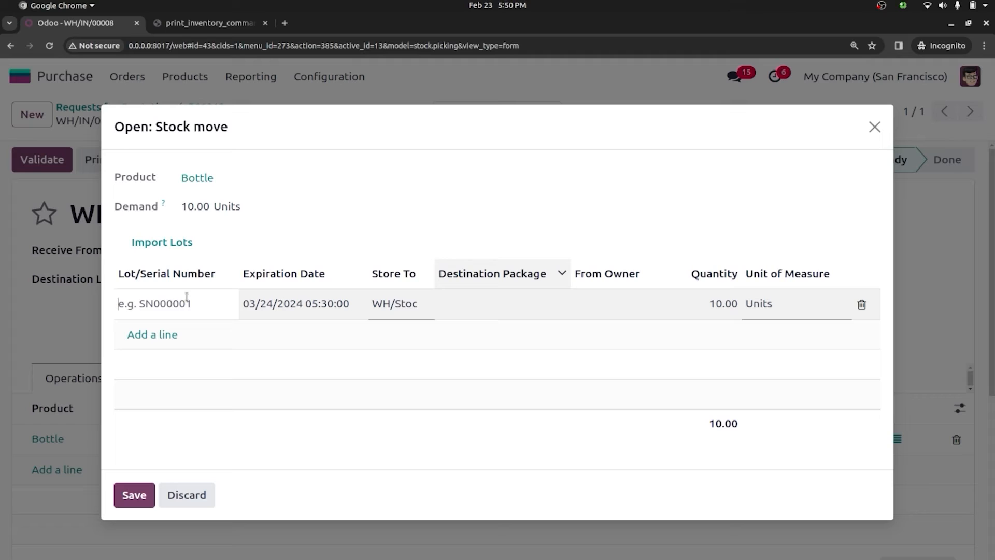
text(L01)
click(295, 310)
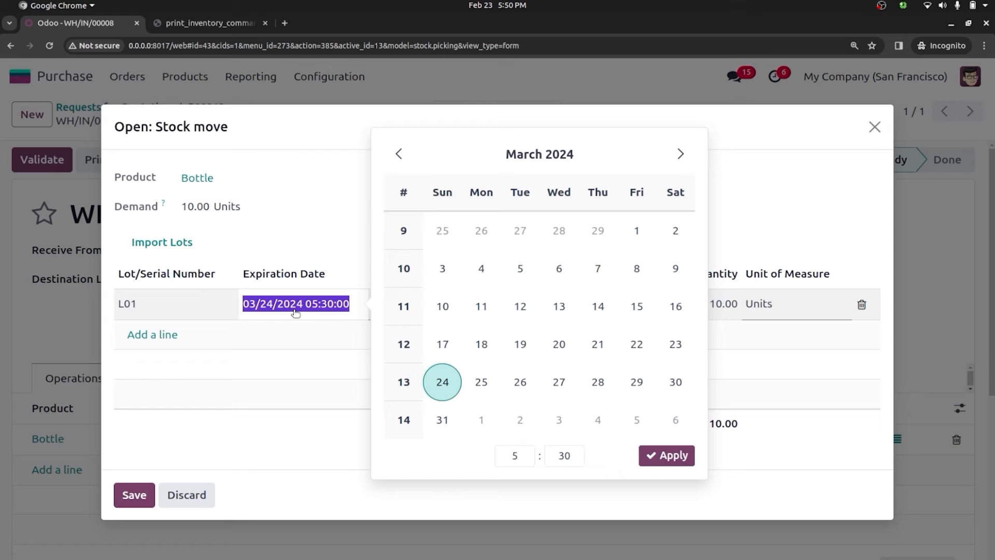
click(244, 362)
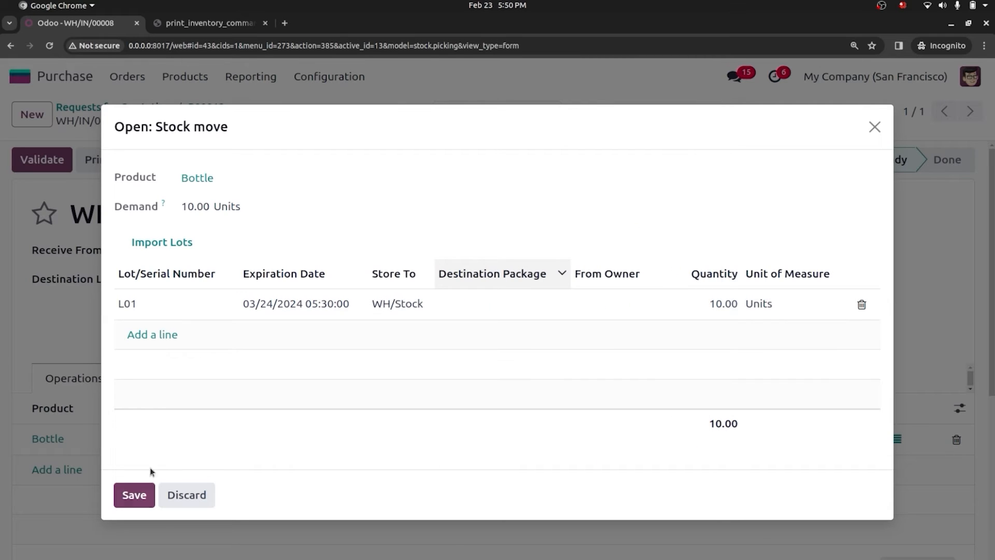
click(147, 495)
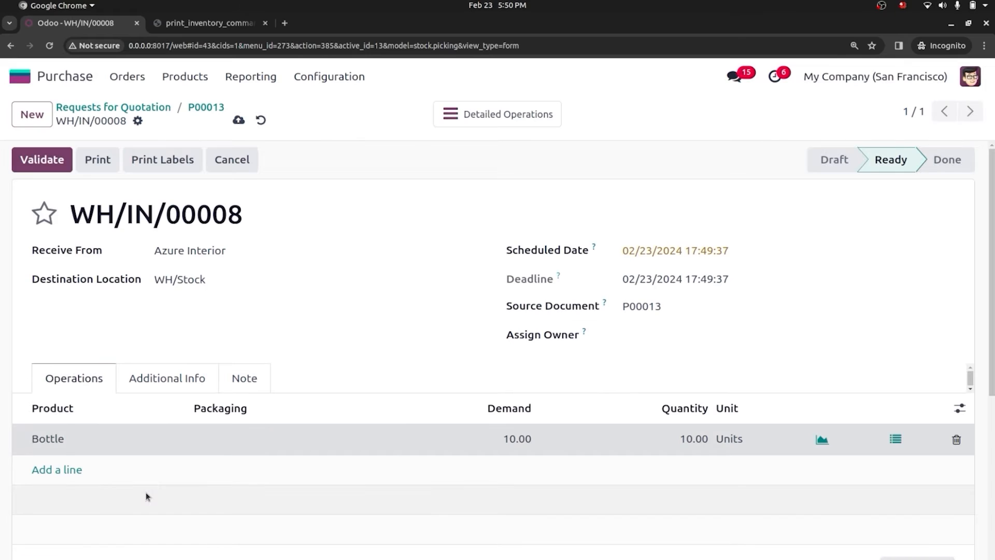
click(42, 164)
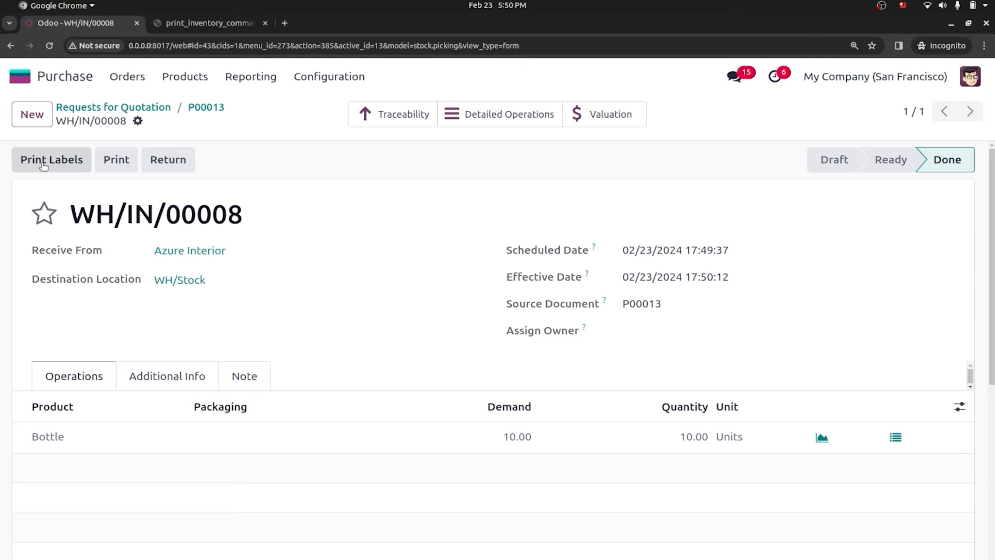
- Switch to the Inventory app and open lot L01 of the Bottle product from the lots and serial numbers list
click(21, 78)
text(in)
key(Return)
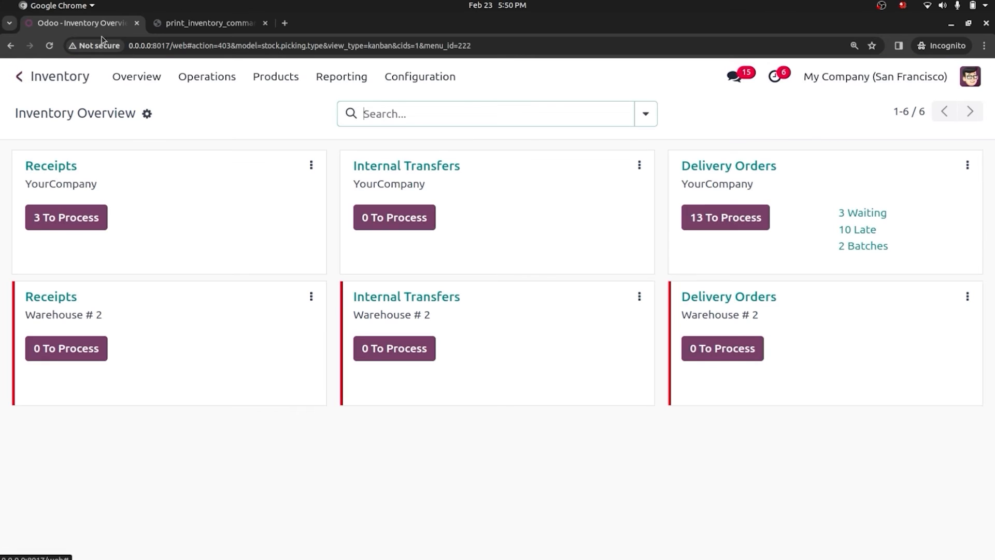
click(276, 76)
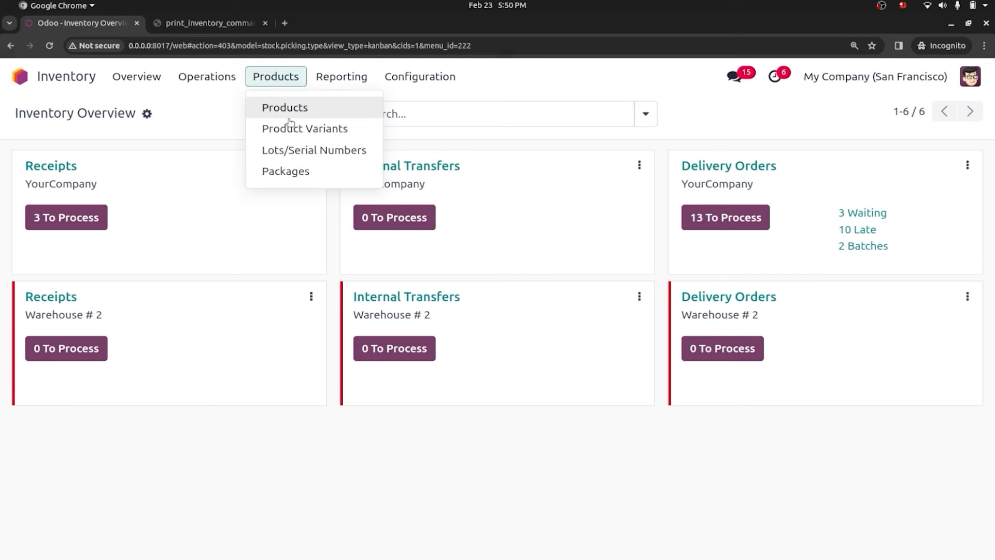
click(305, 151)
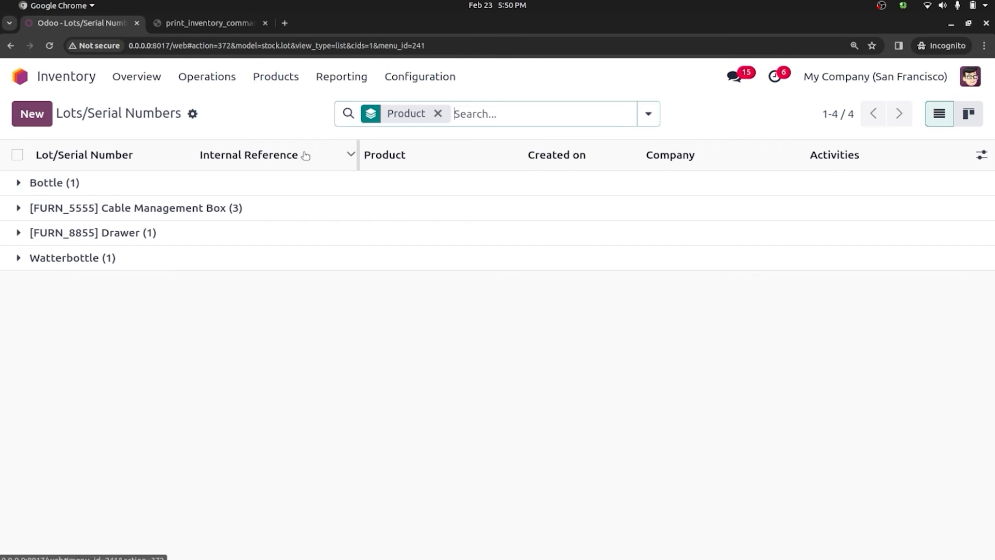
click(17, 183)
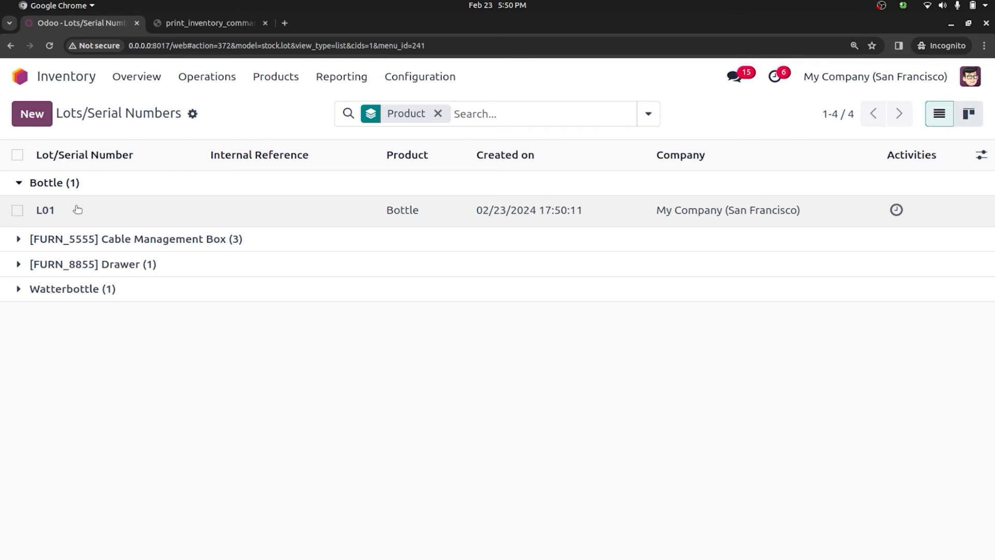
click(78, 208)
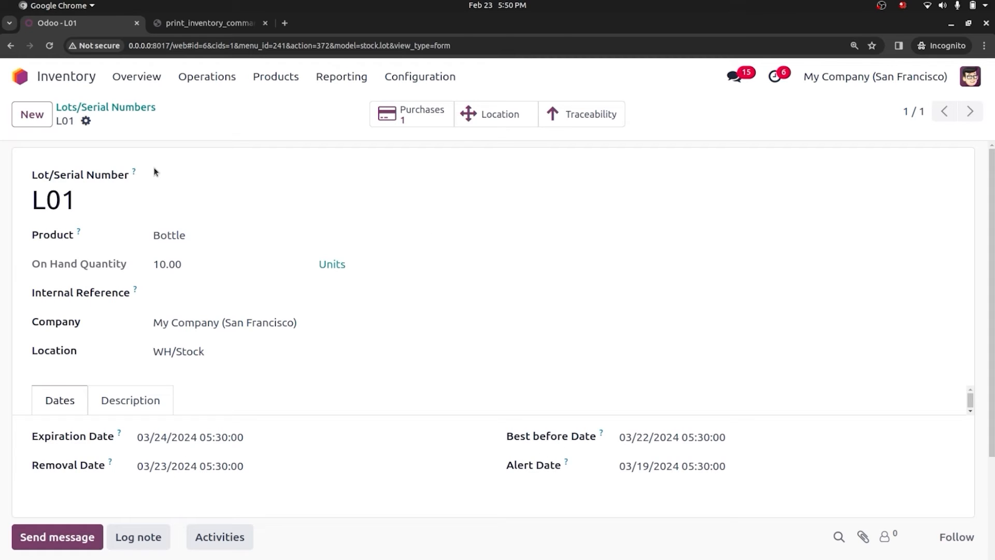
click(34, 116)
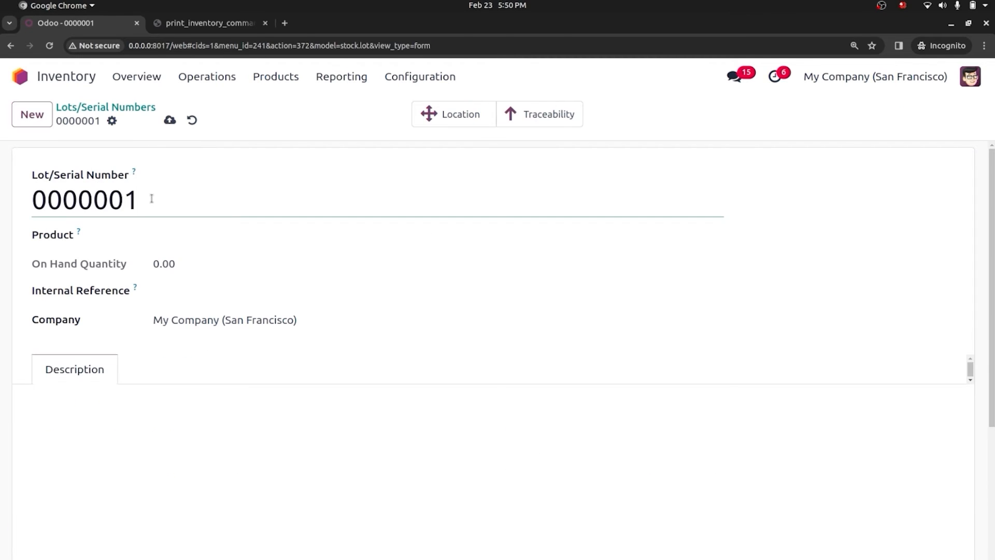
drag(34, 200, 151, 207)
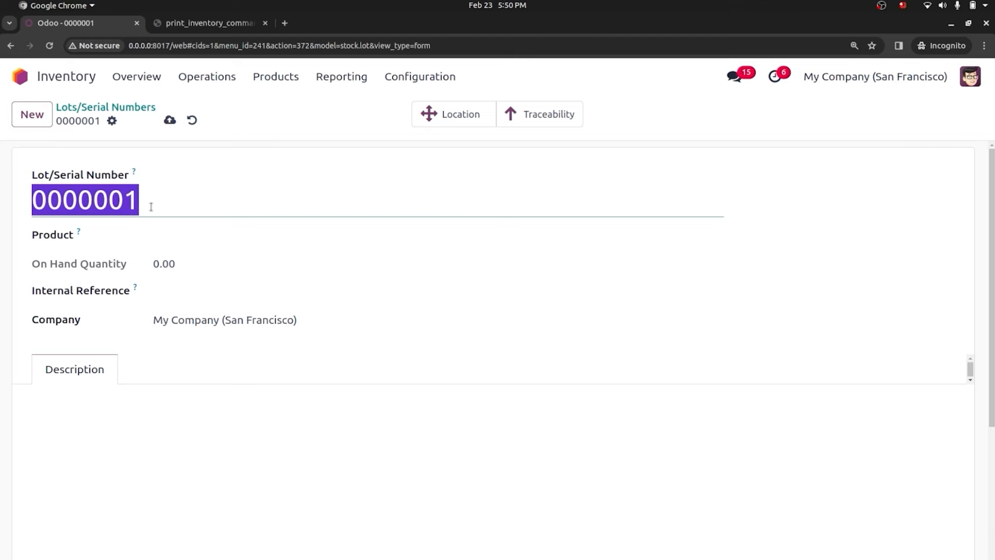
text(L2)
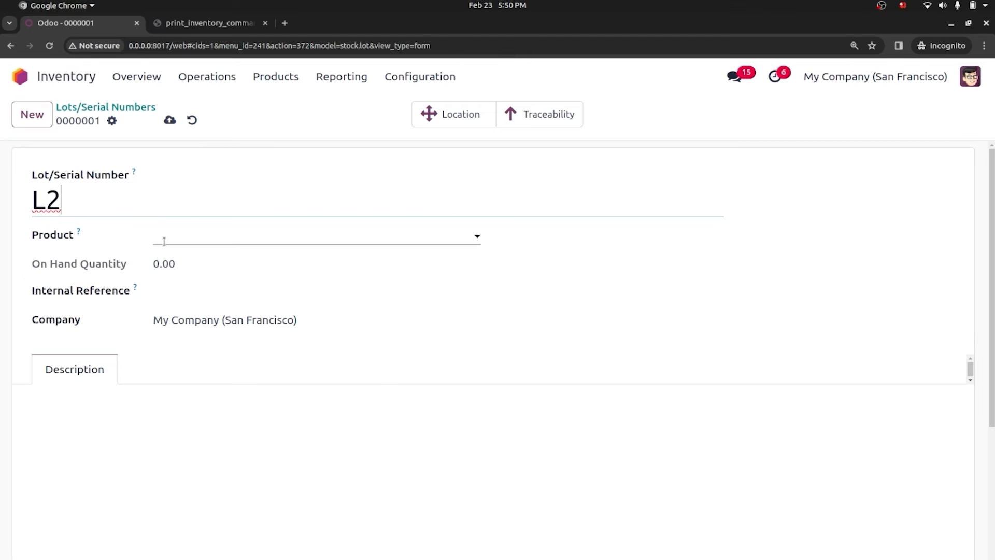
click(164, 241)
click(192, 263)
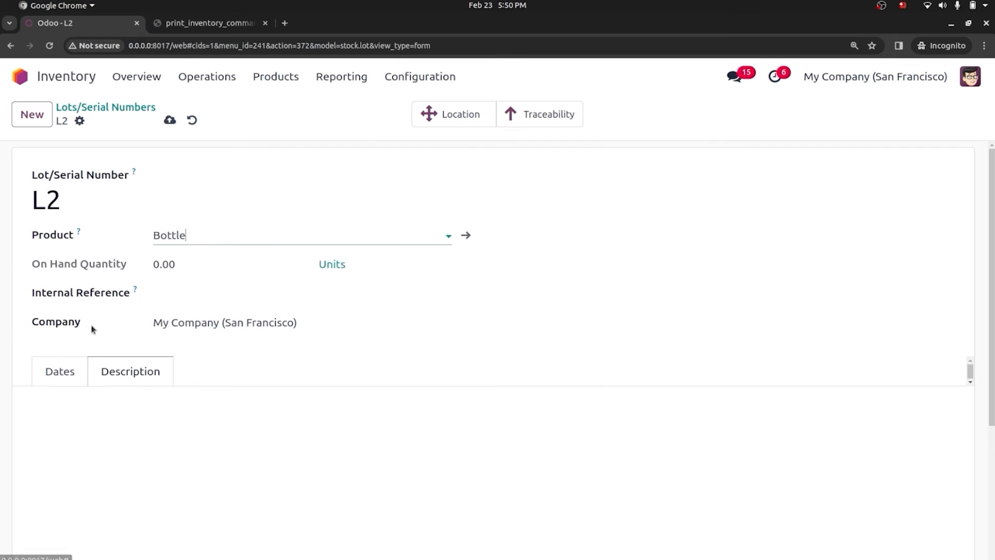
click(152, 264)
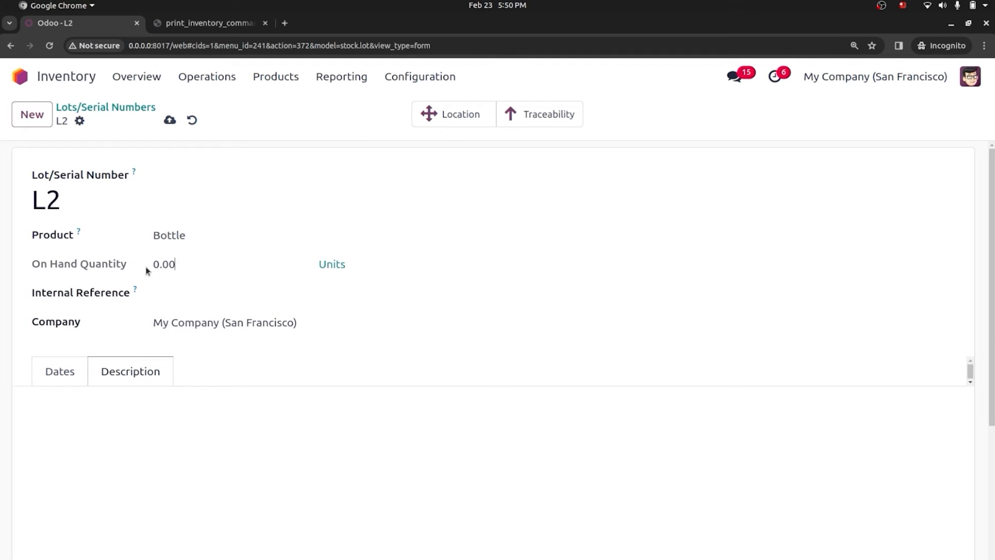
double_click(158, 262)
click(191, 120)
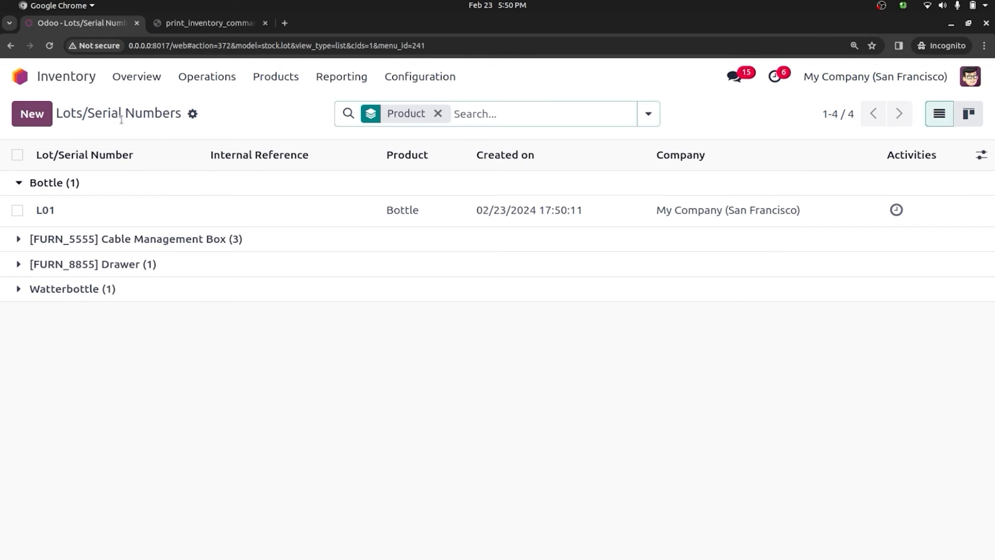
- Open the Bottle product's lot L01 and move its expiration date selection back to February 2024
click(137, 210)
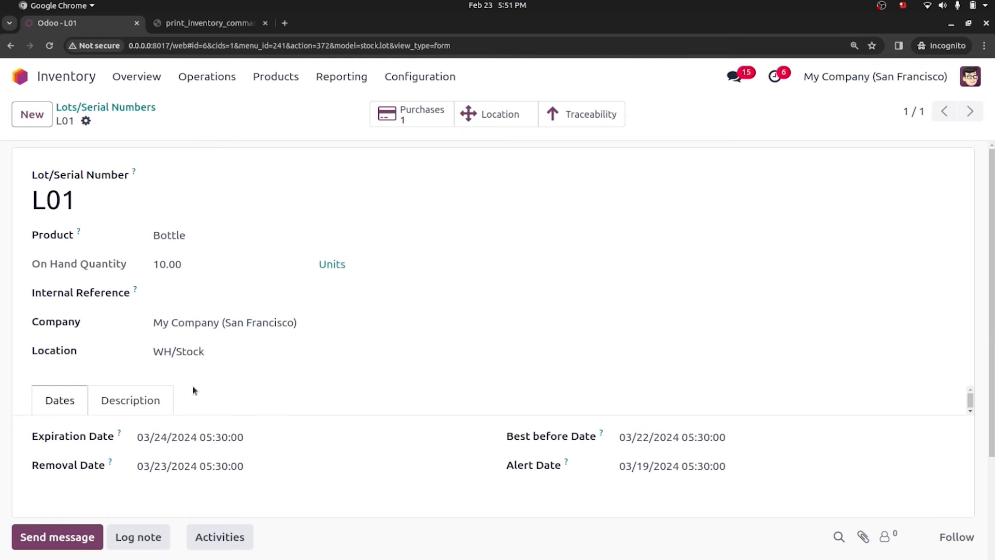
click(174, 444)
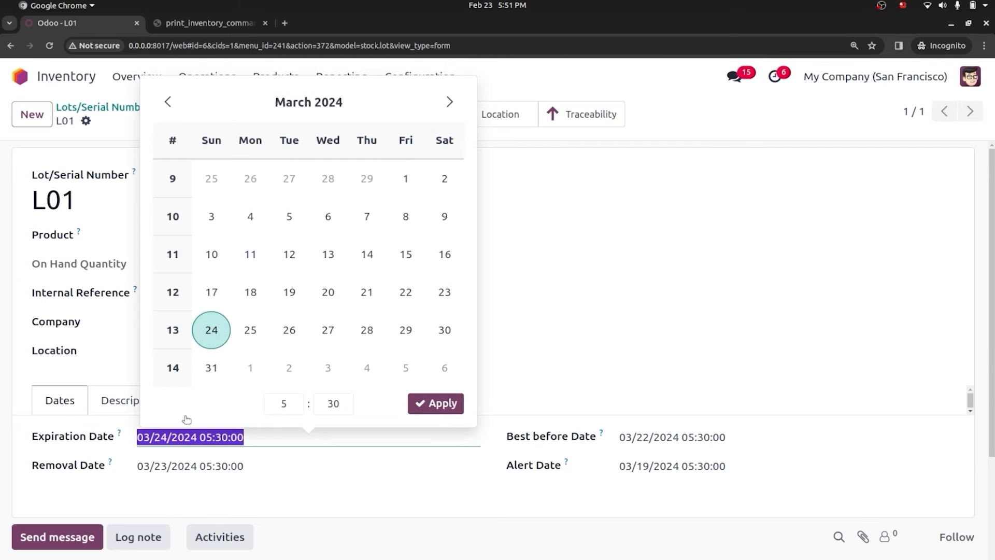
click(177, 104)
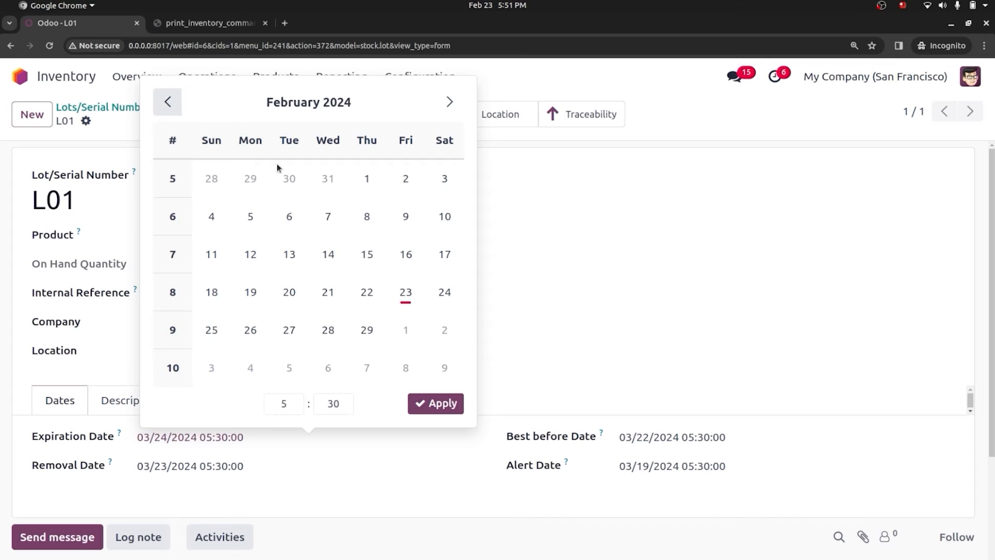
- Set the expiration date of lot L01 to 02/23/2024 05:30:00 and save the lot record
click(406, 293)
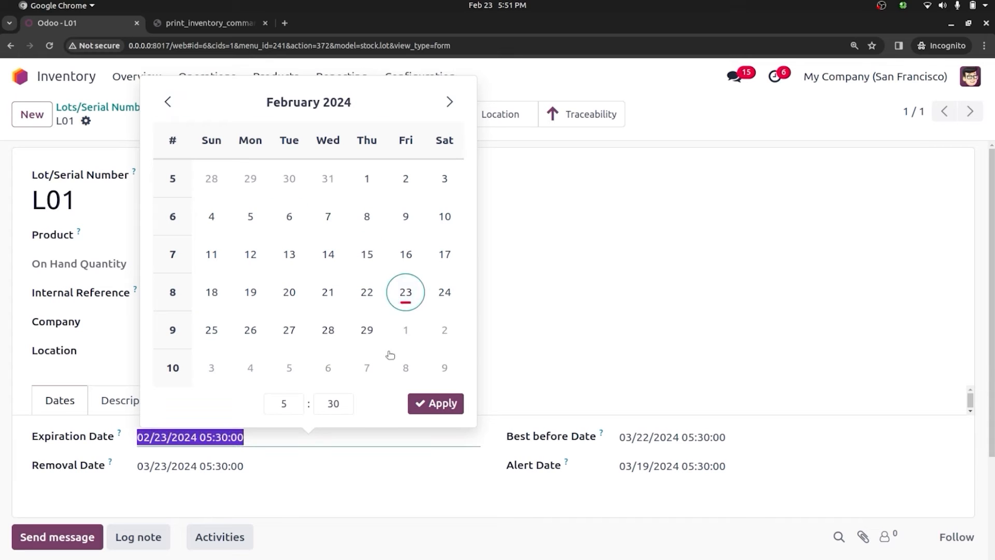
click(377, 471)
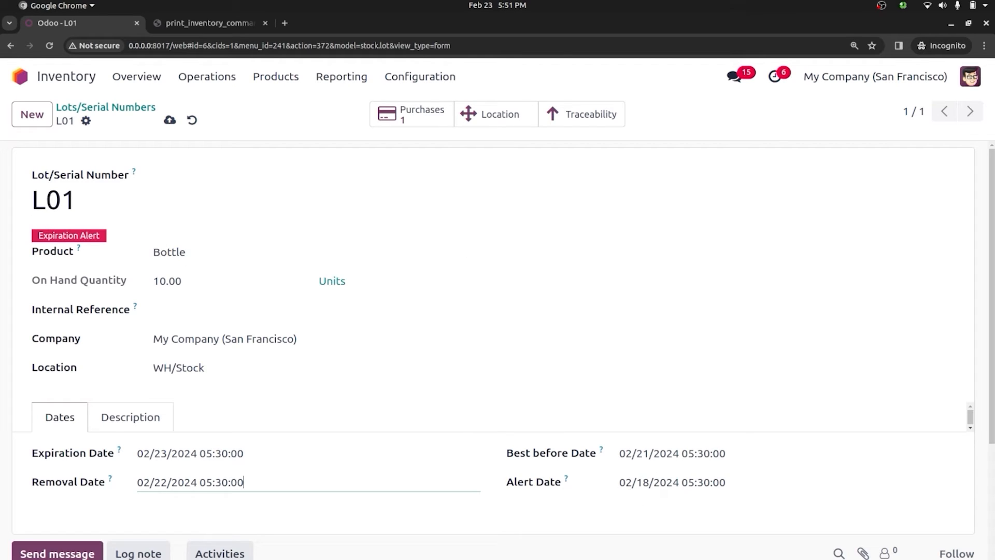
click(201, 125)
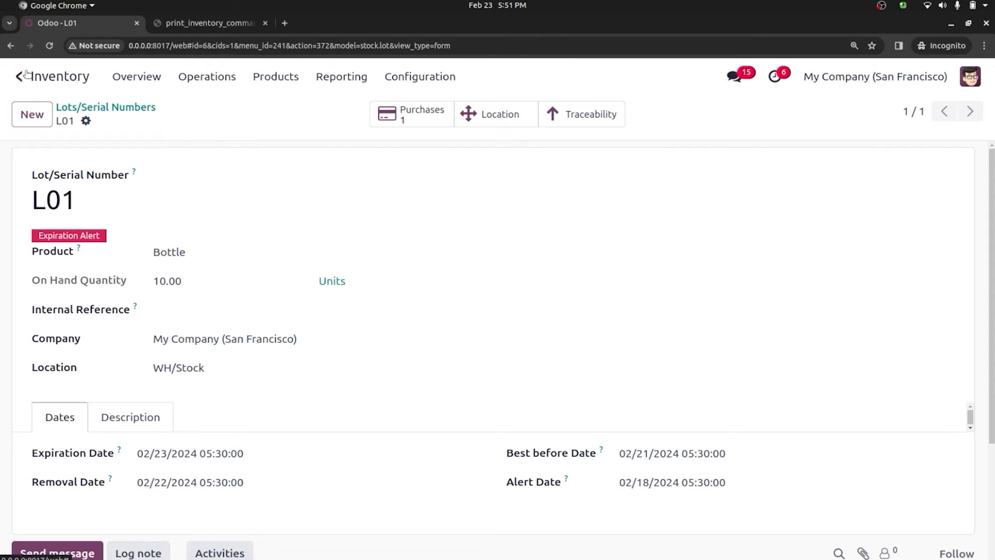
- Switch to the Sales app and create a new quotation for the customer Deco Addict
click(27, 73)
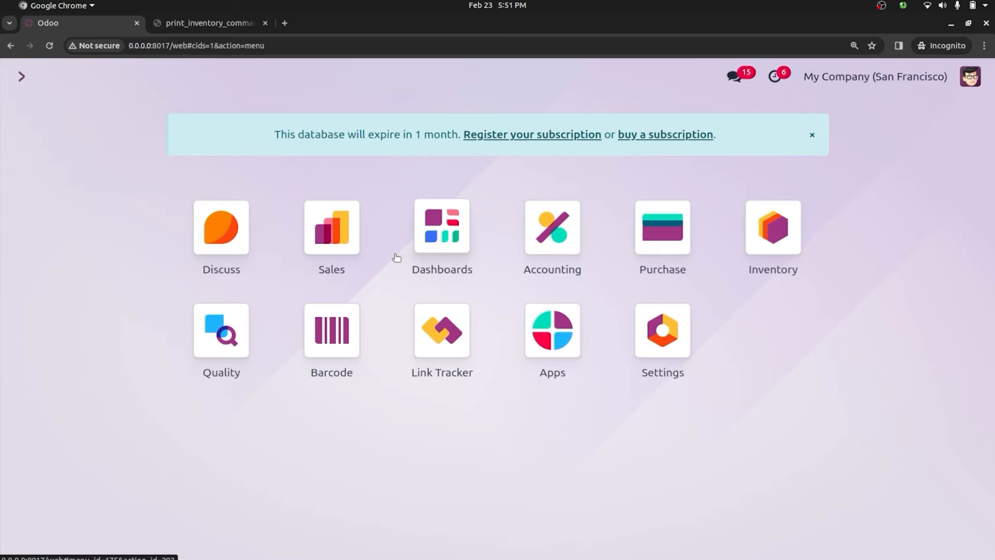
text(SAL)
key(Return)
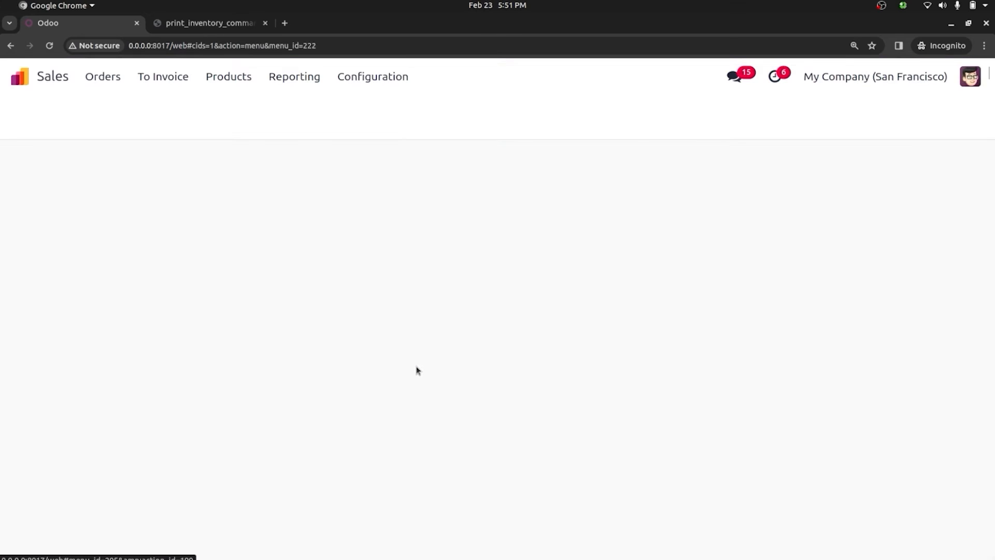
click(47, 121)
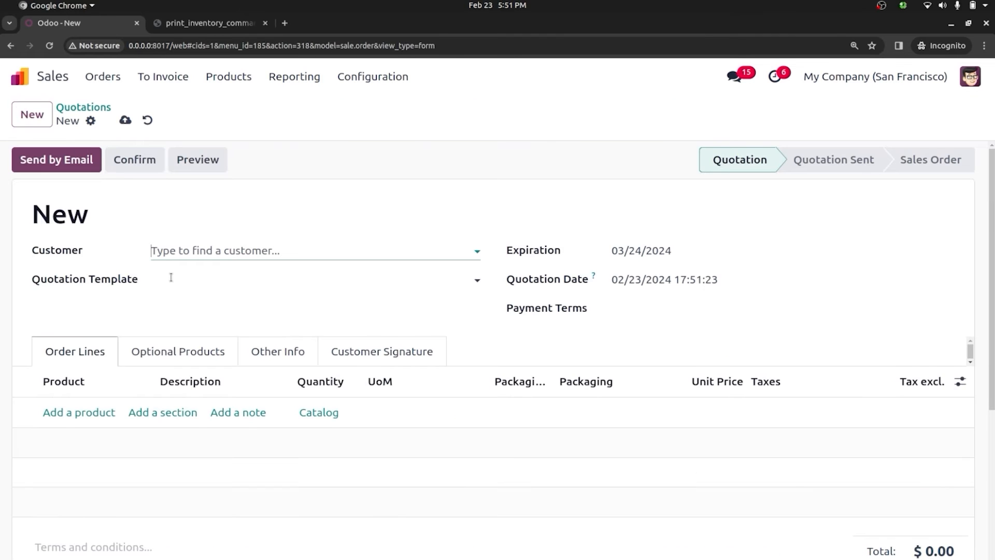
click(194, 250)
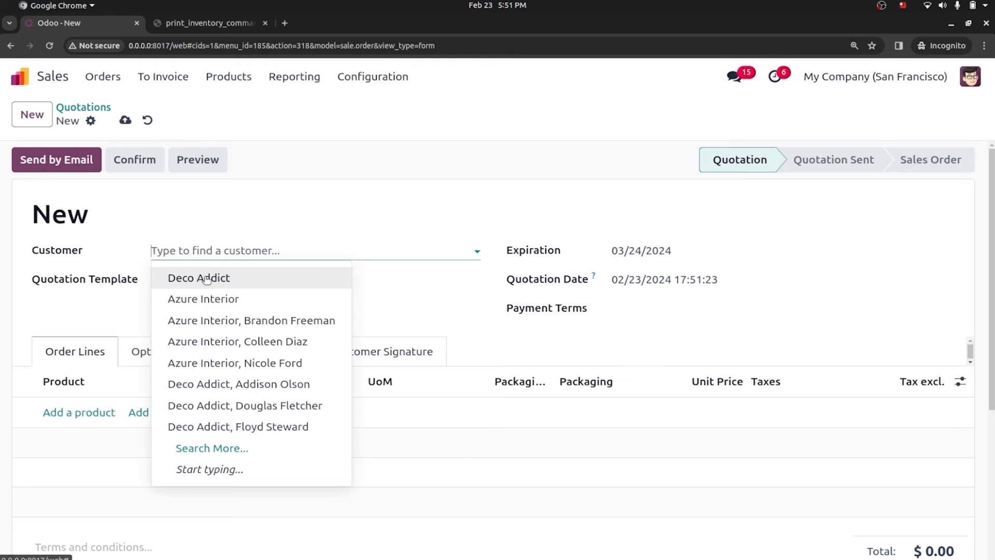
click(206, 278)
- Add the product Bottle to the order lines with a quantity of 2 and confirm the quotation
click(69, 434)
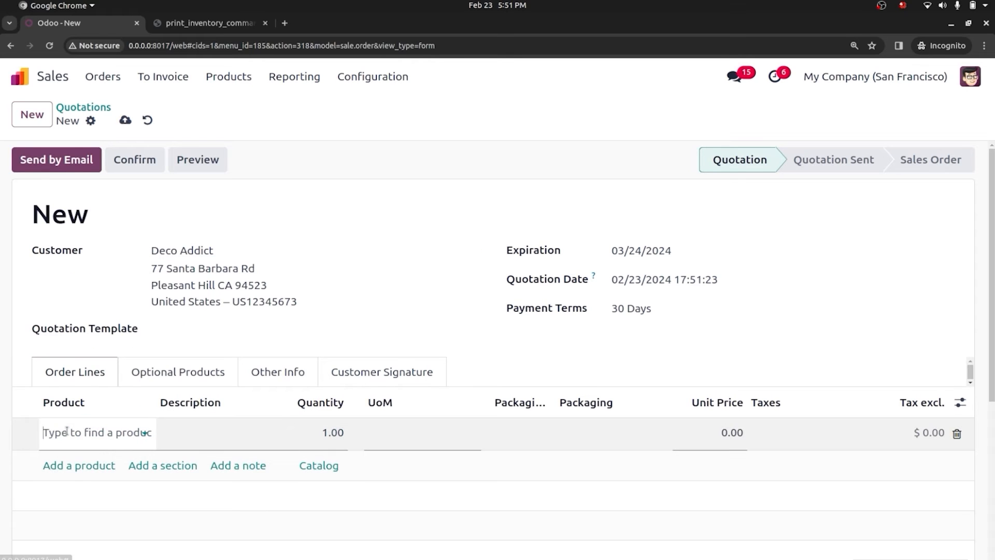
text(BOTT)
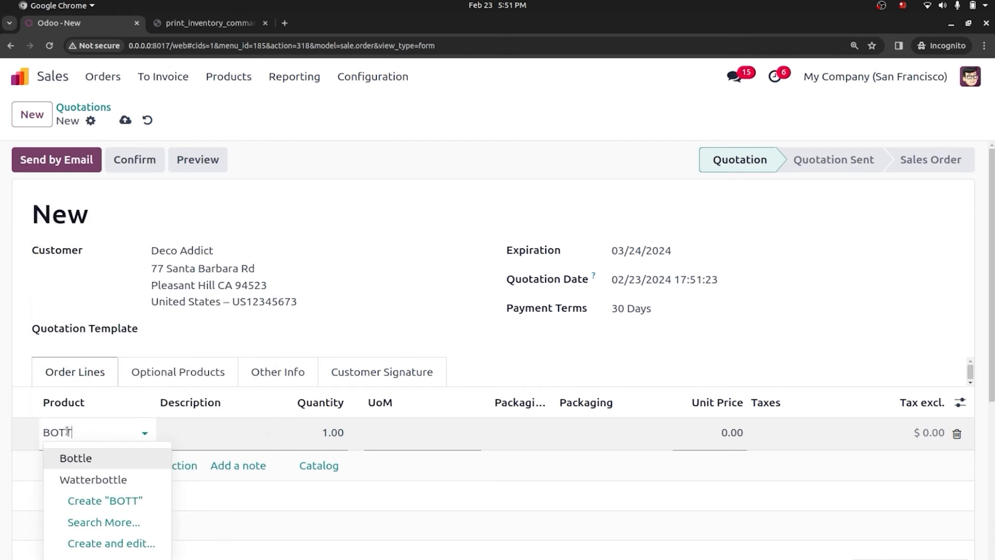
click(90, 458)
click(314, 448)
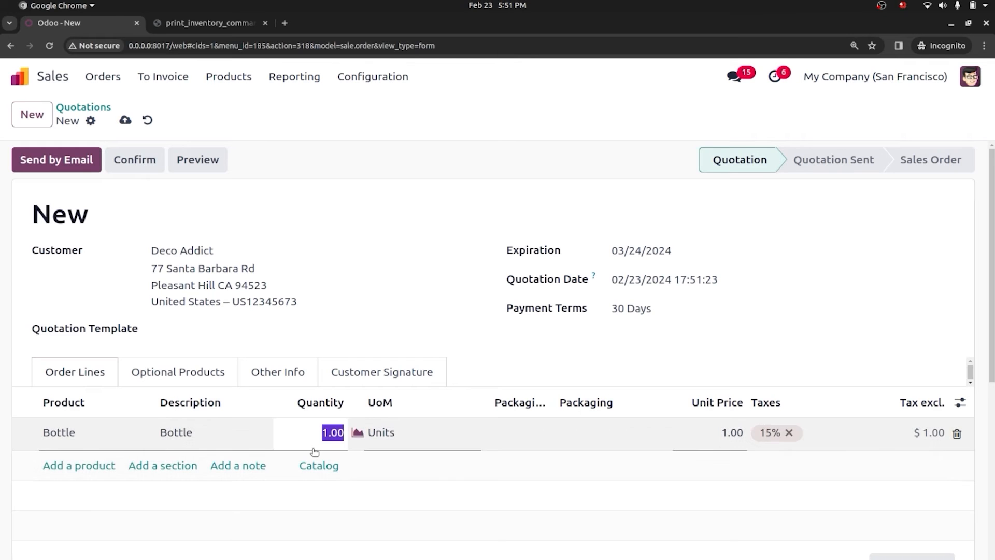
text(2)
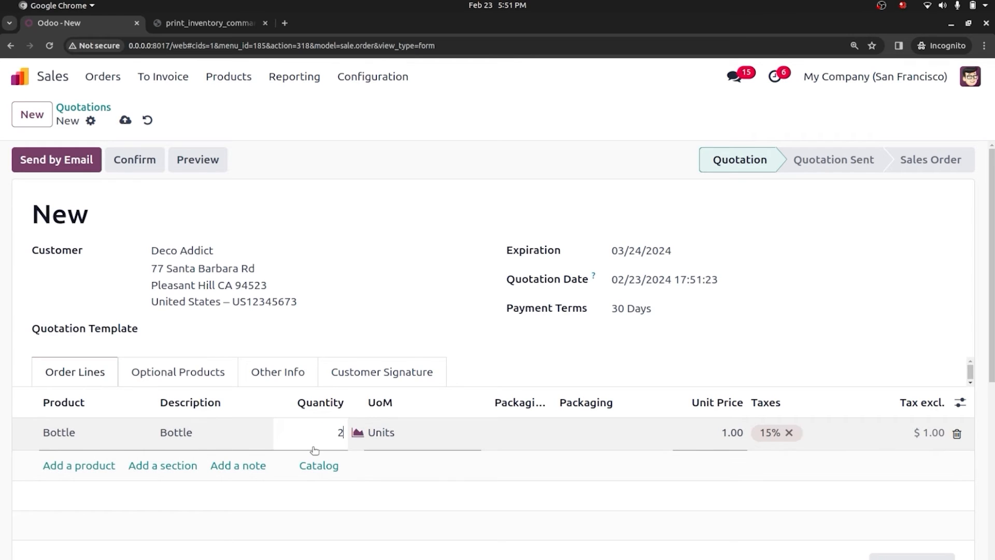
click(135, 160)
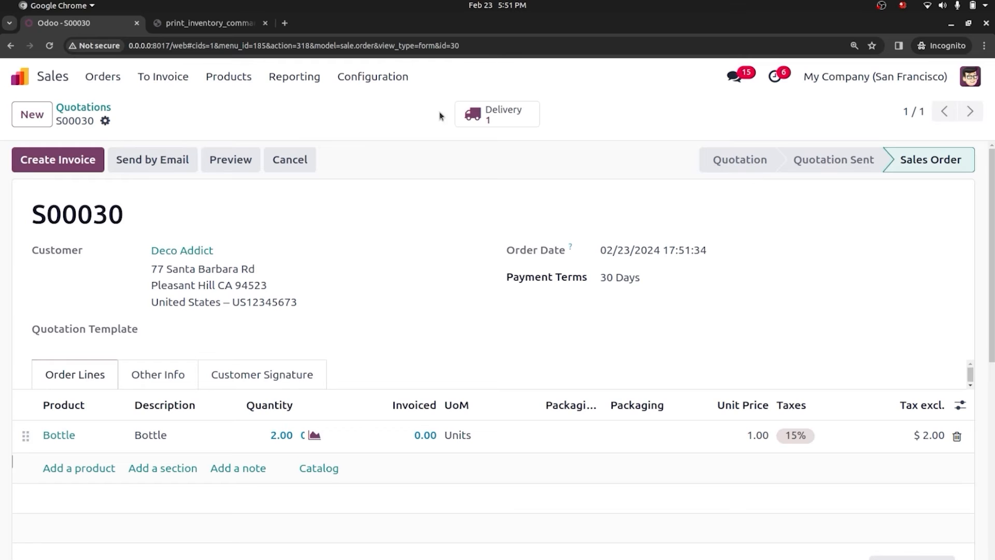
- In the order's delivery, pick 2 units of Bottle from WH/Stock - L01 and validate the transfer, accepting delivery of the expired lot
click(499, 119)
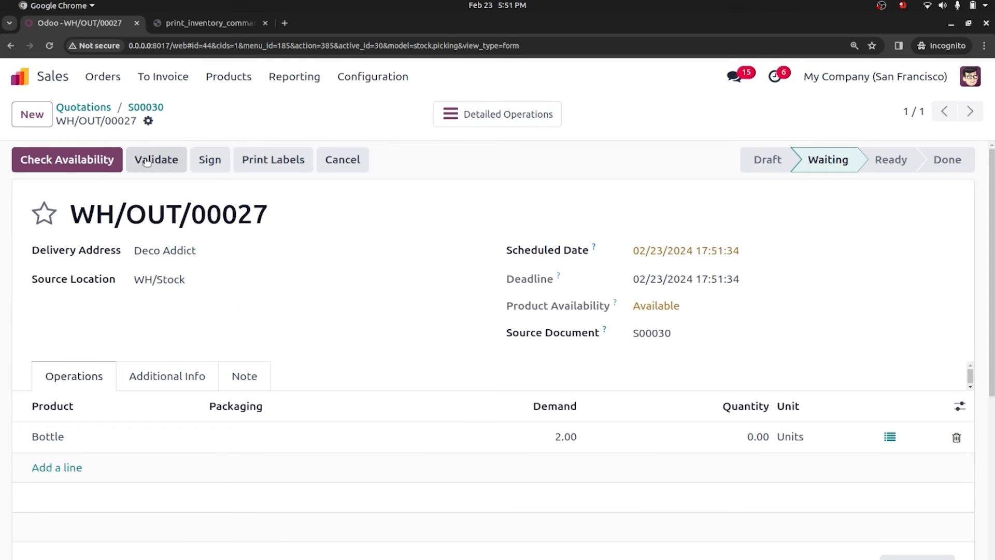
click(758, 437)
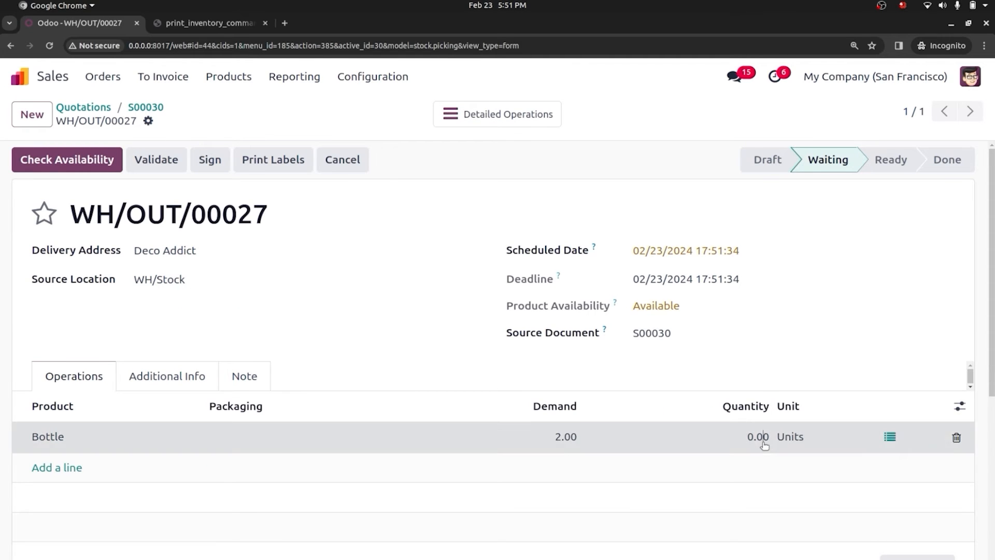
click(889, 437)
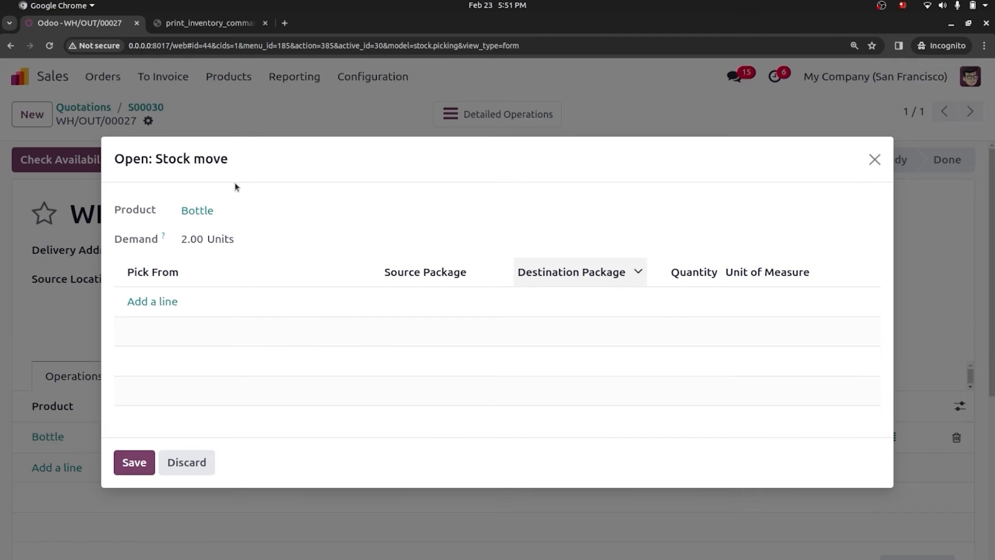
click(153, 303)
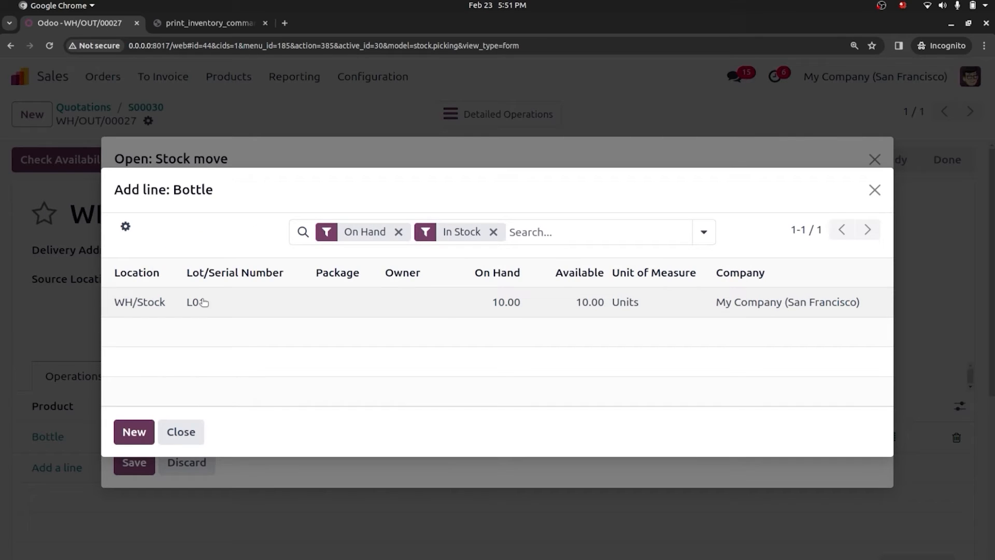
click(280, 305)
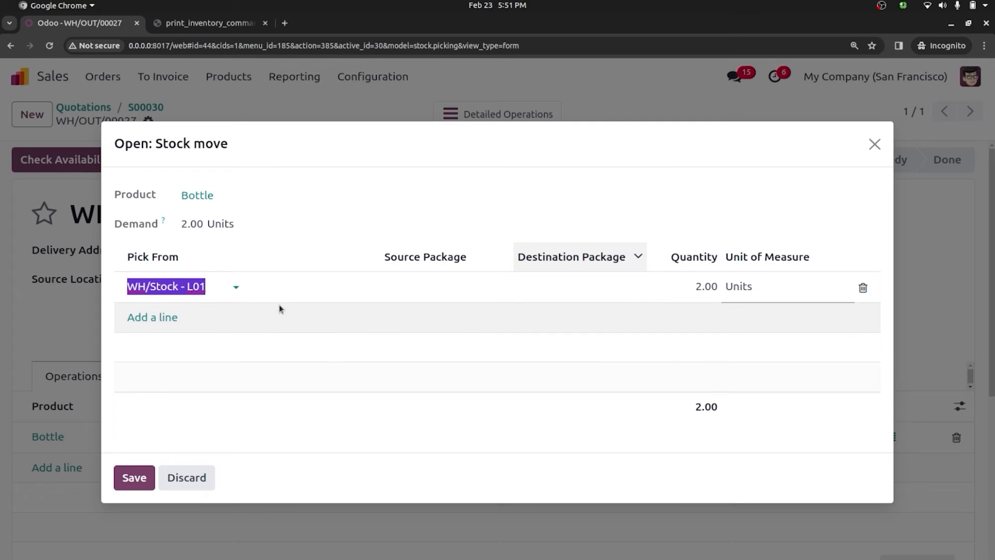
click(596, 314)
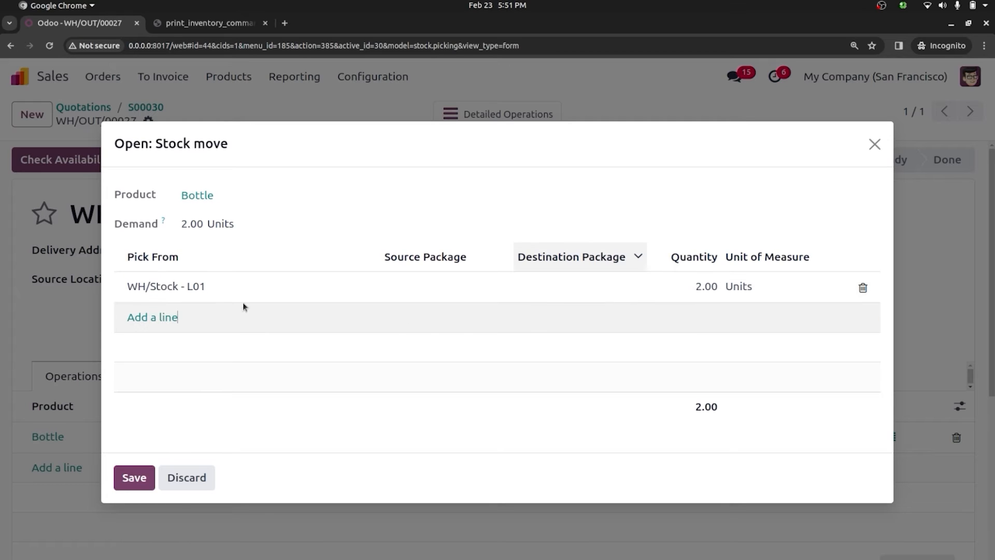
click(131, 477)
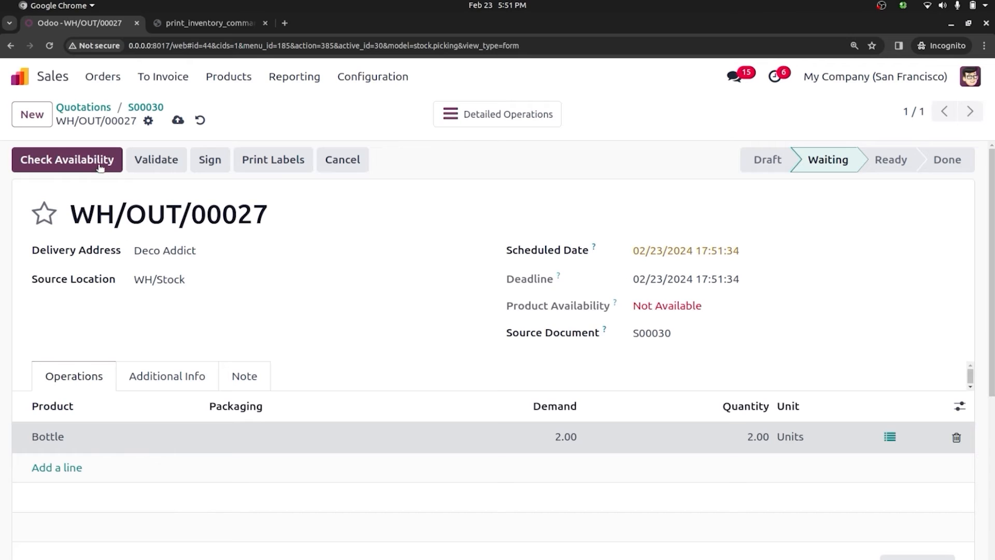
click(149, 161)
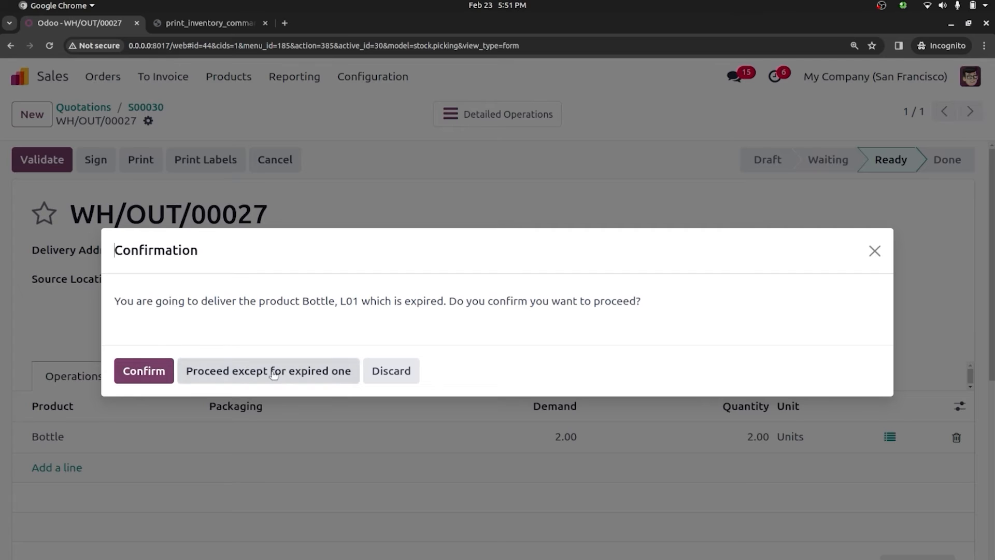
click(145, 369)
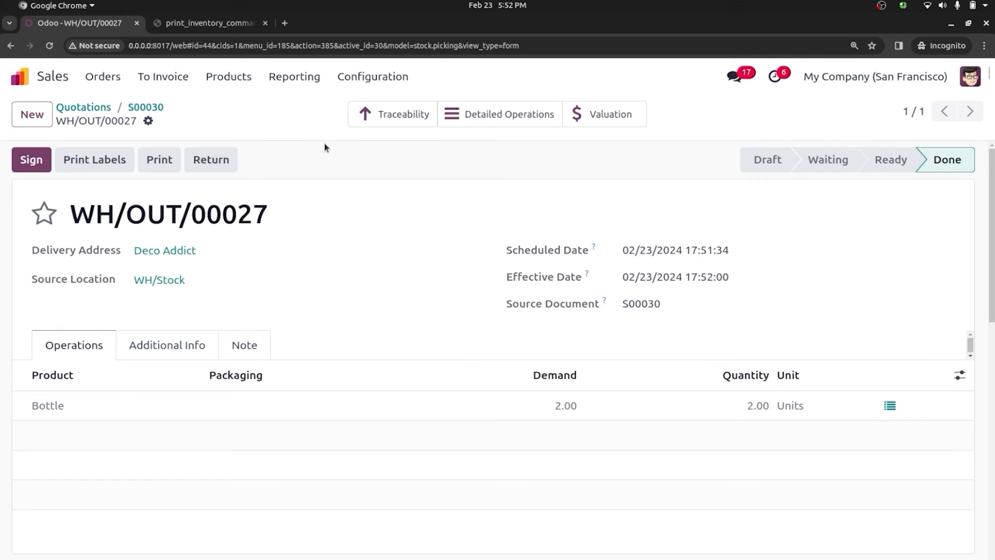
- Print the Delivery Slip of the completed delivery and save the PDF in the Downloads folder
click(148, 121)
mouse_move(205, 154)
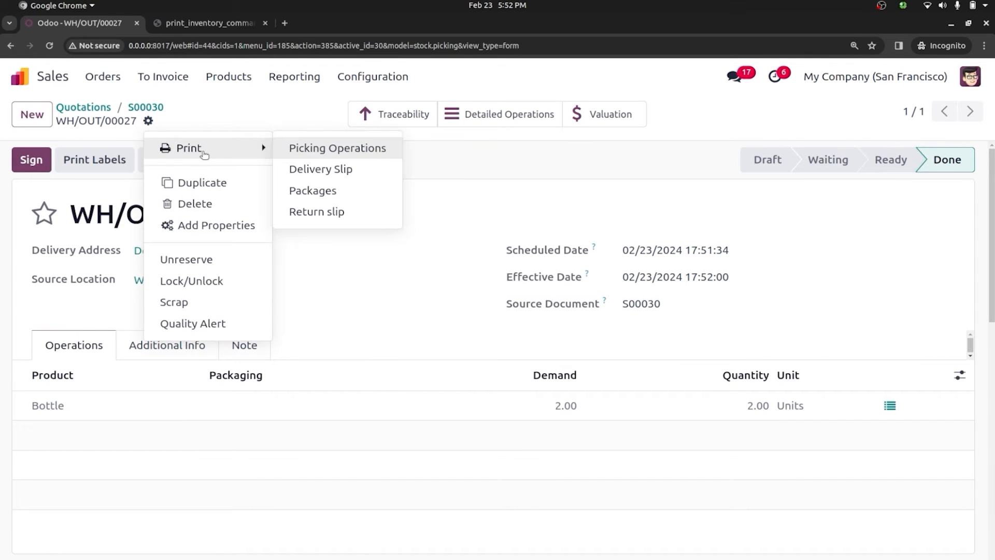
click(324, 167)
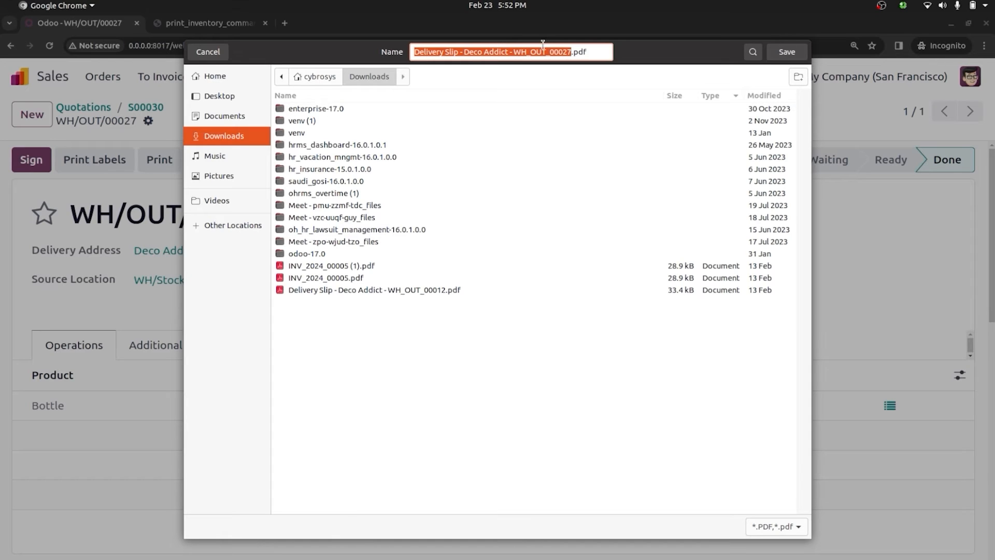
key(ctrl+a)
click(785, 54)
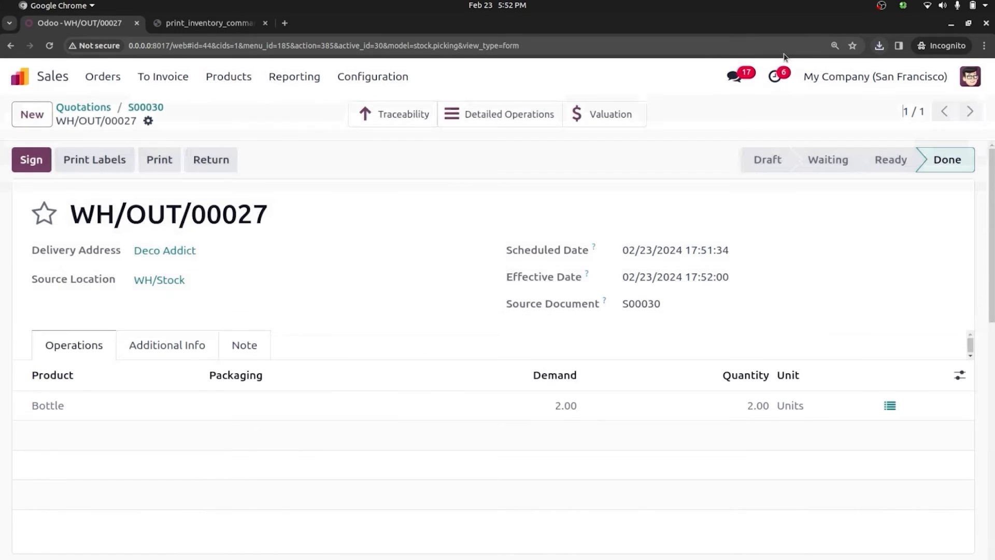
- Allow the blocked insecure download of the delivery slip and open the PDF
click(885, 48)
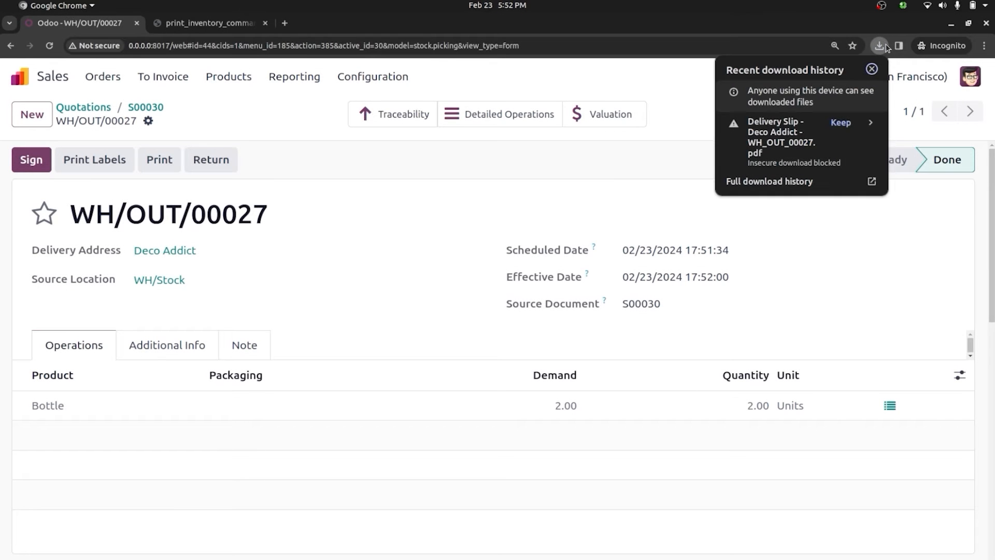
click(806, 131)
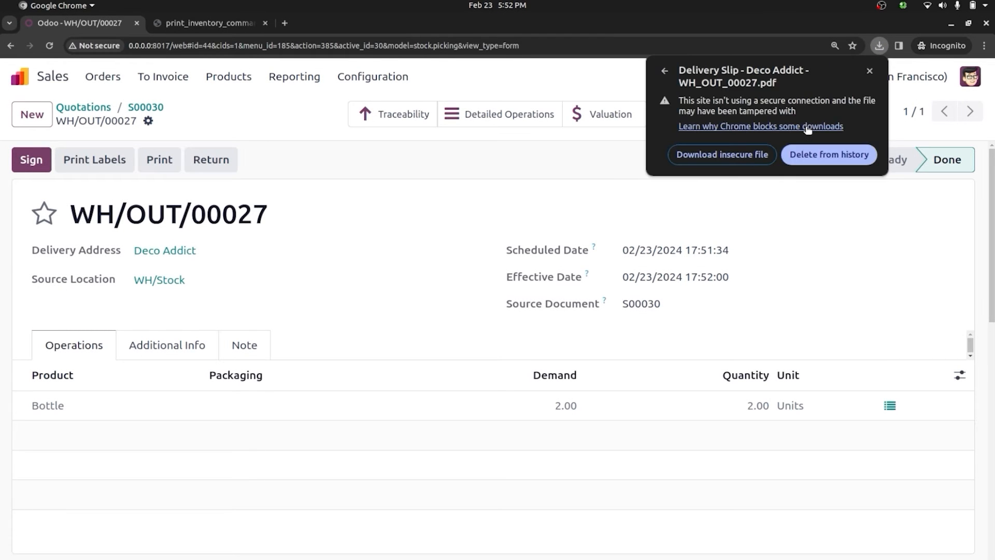
click(746, 156)
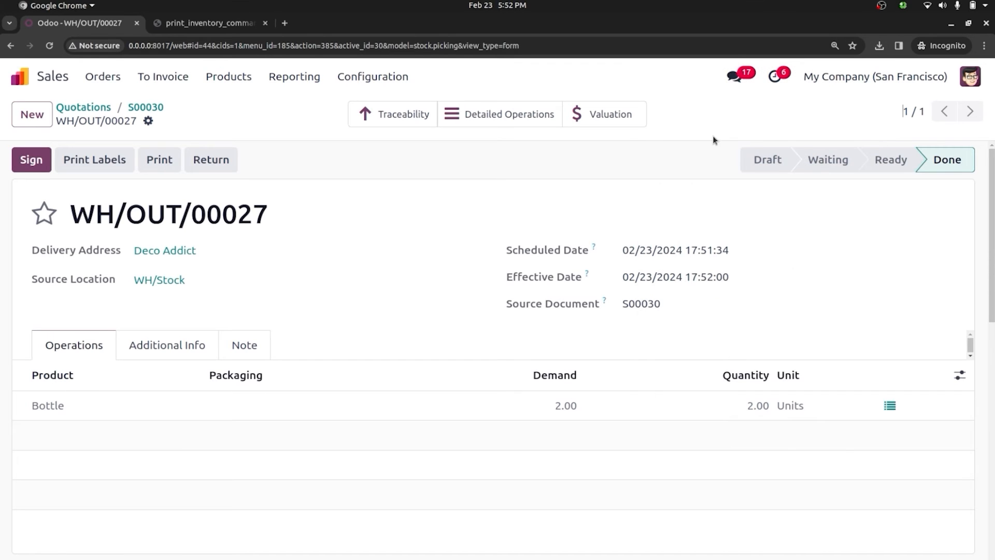
click(879, 47)
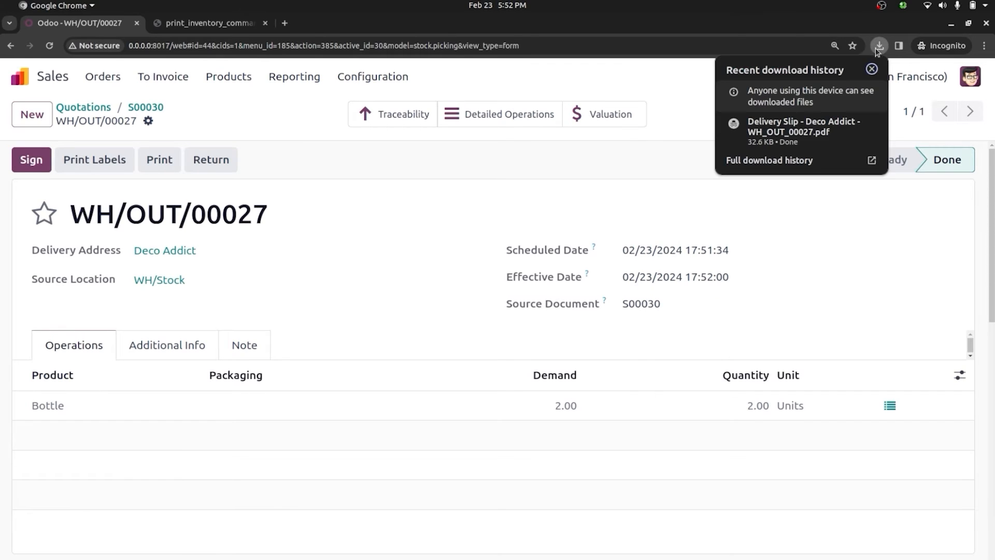
click(800, 121)
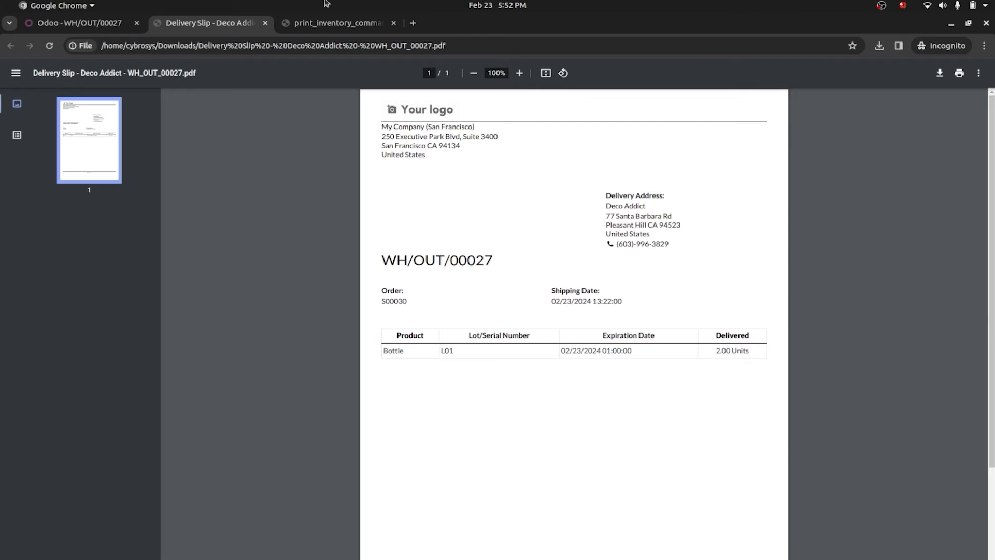
- Back in the sales order, create and confirm a regular invoice for the delivered Bottle units, and open the invoice's customer preview
click(78, 23)
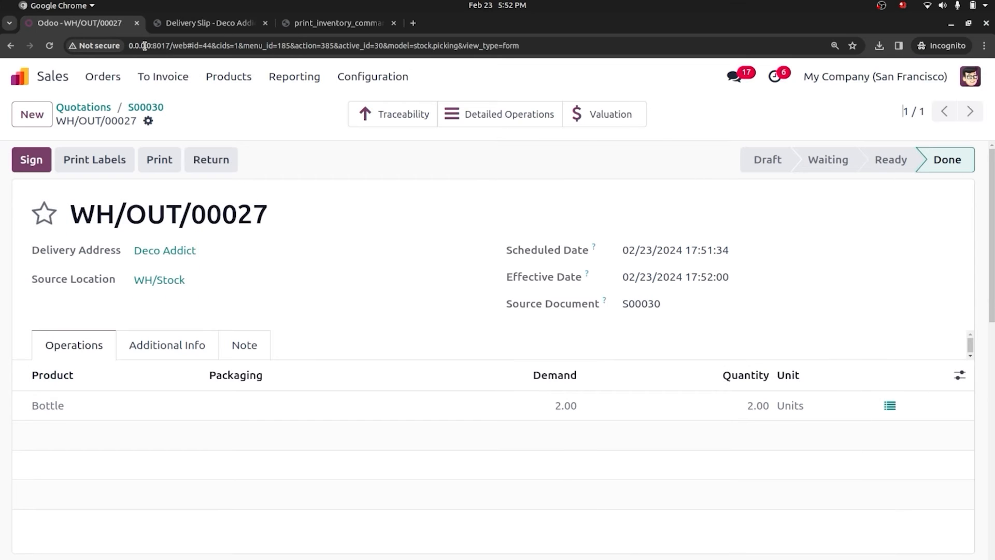
click(148, 108)
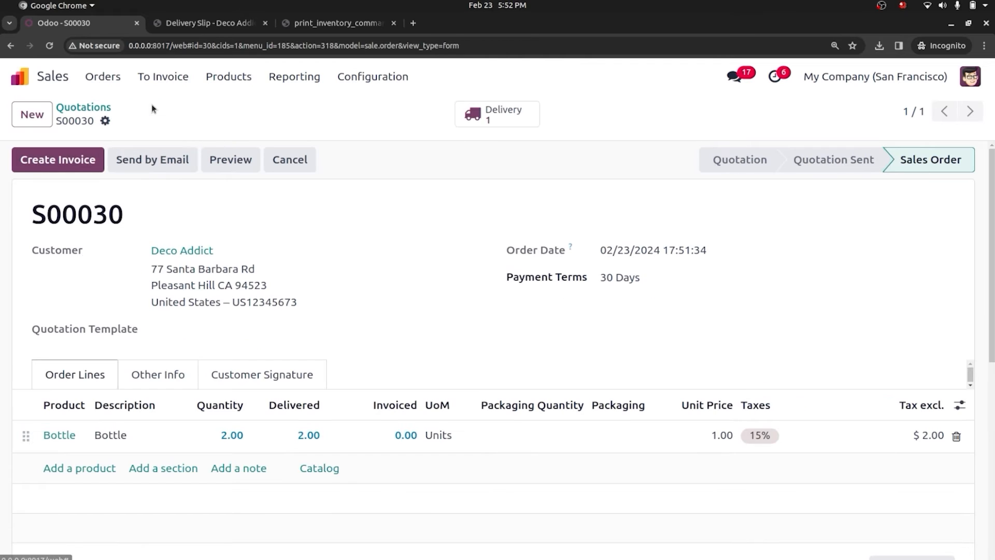
click(92, 162)
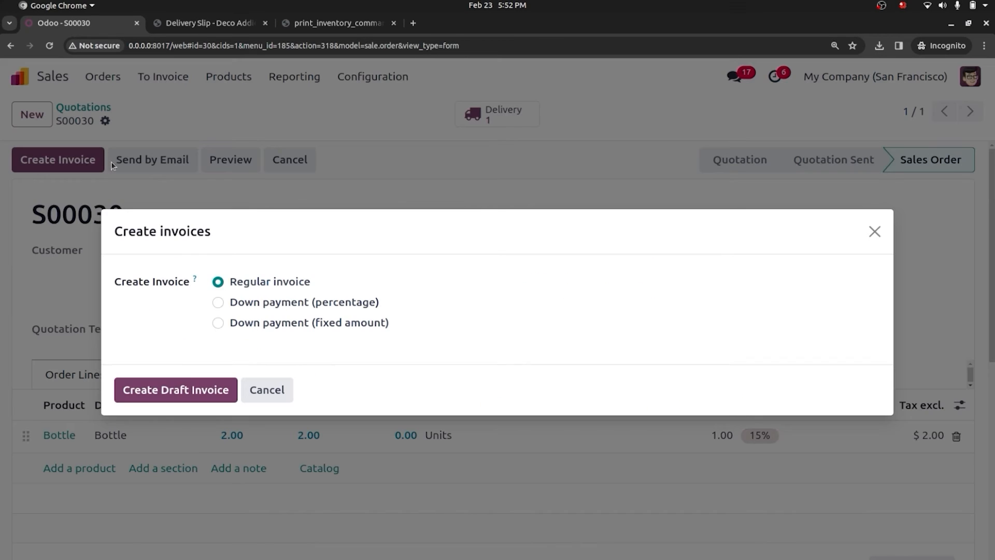
click(188, 388)
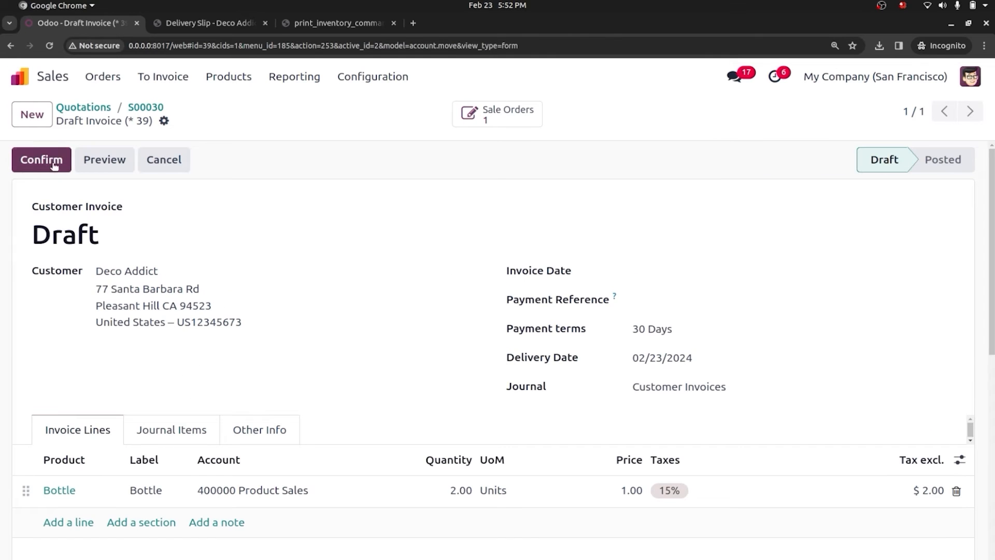
click(50, 159)
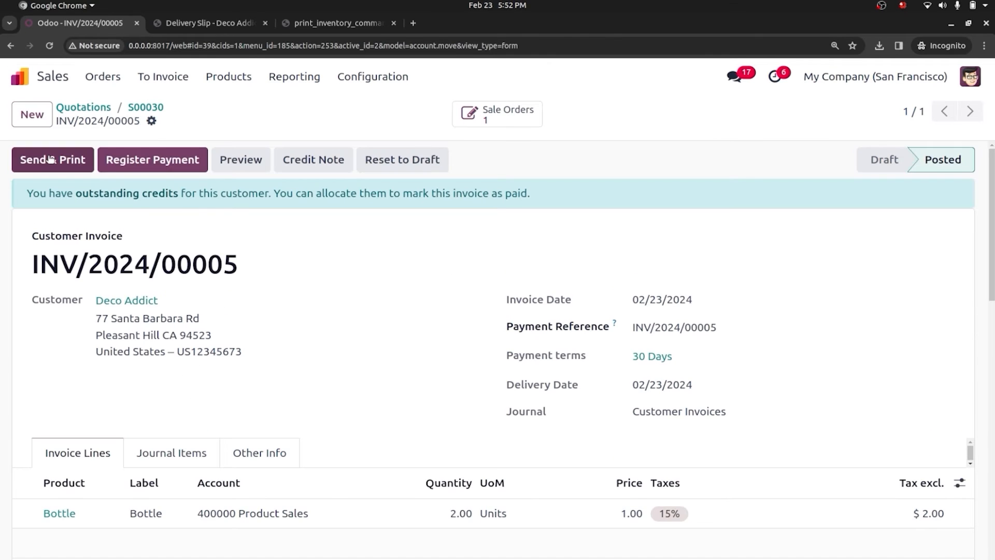
click(241, 163)
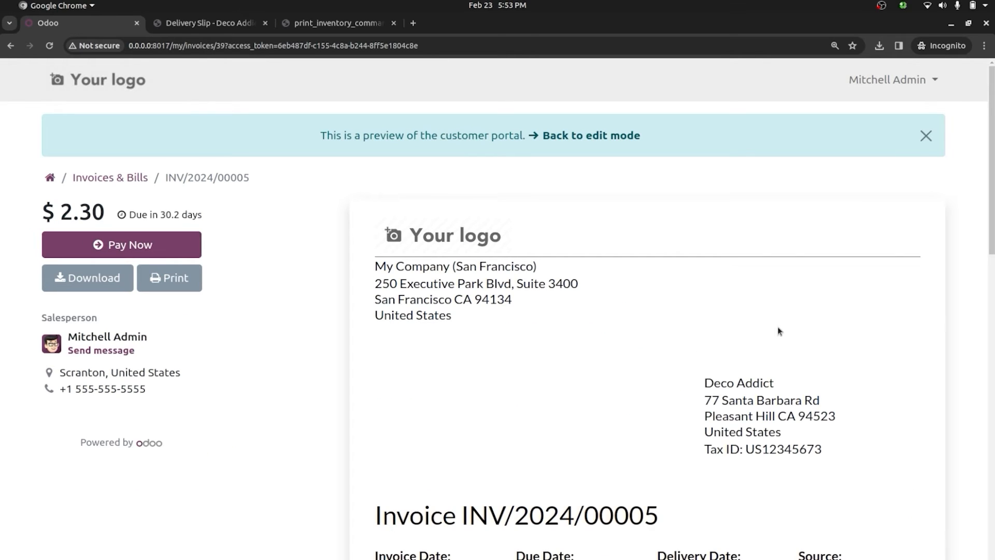
- Examine the product, quantity and lot number table in the invoice's customer preview, and return to edit mode
drag(991, 233, 992, 330)
scroll(586, 476, down, 2)
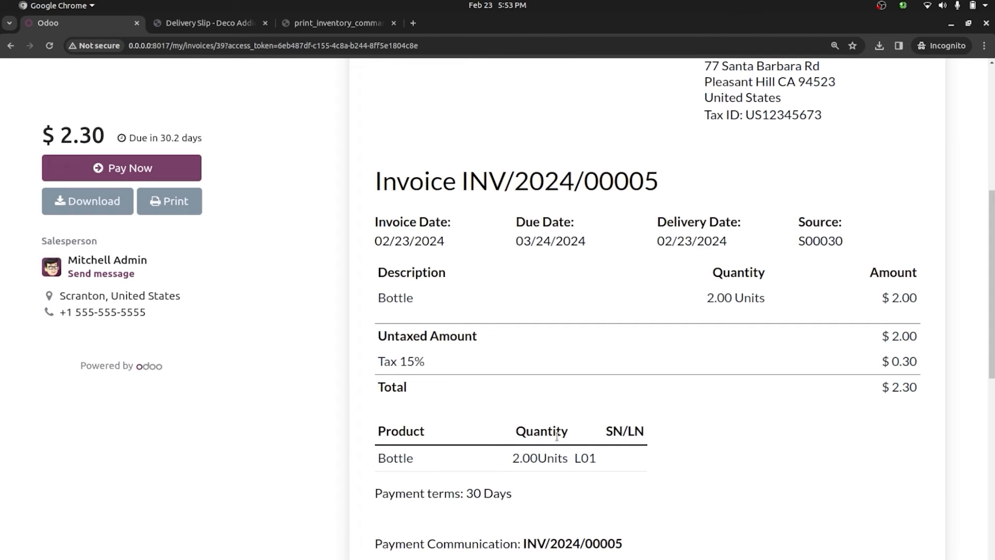
drag(991, 259, 989, 116)
click(601, 137)
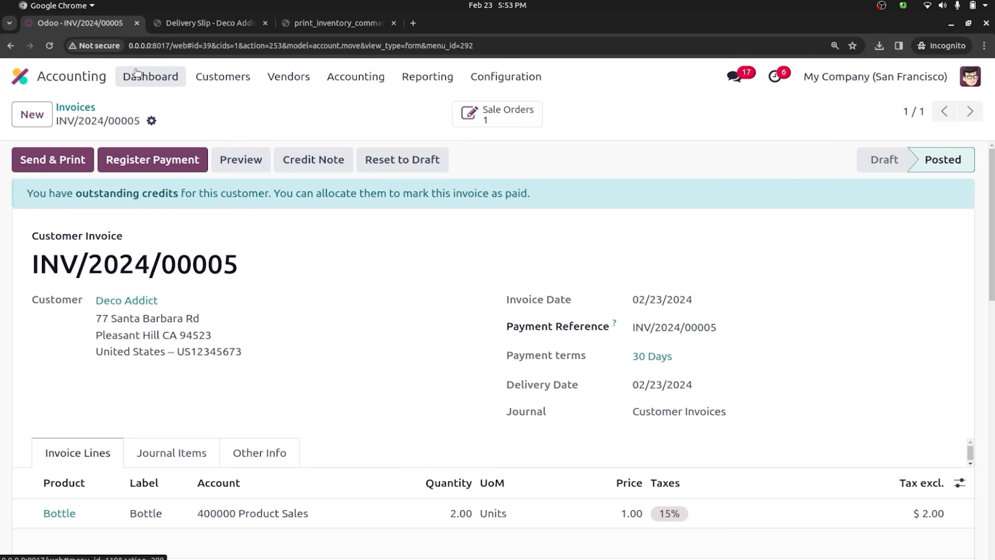
- In the Inventory app, create a new receipt and set Azure Interior as the vendor it is received from
click(22, 77)
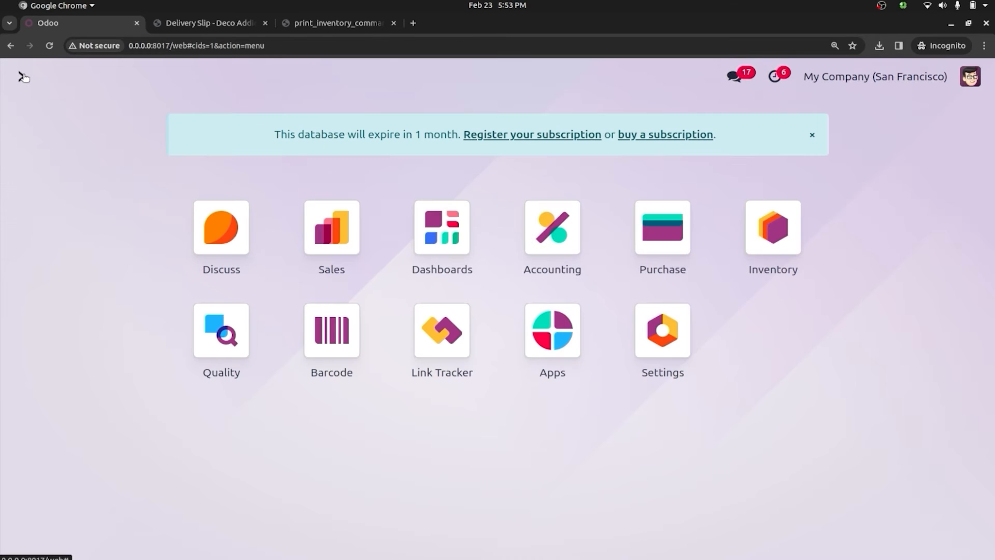
text(in)
key(Return)
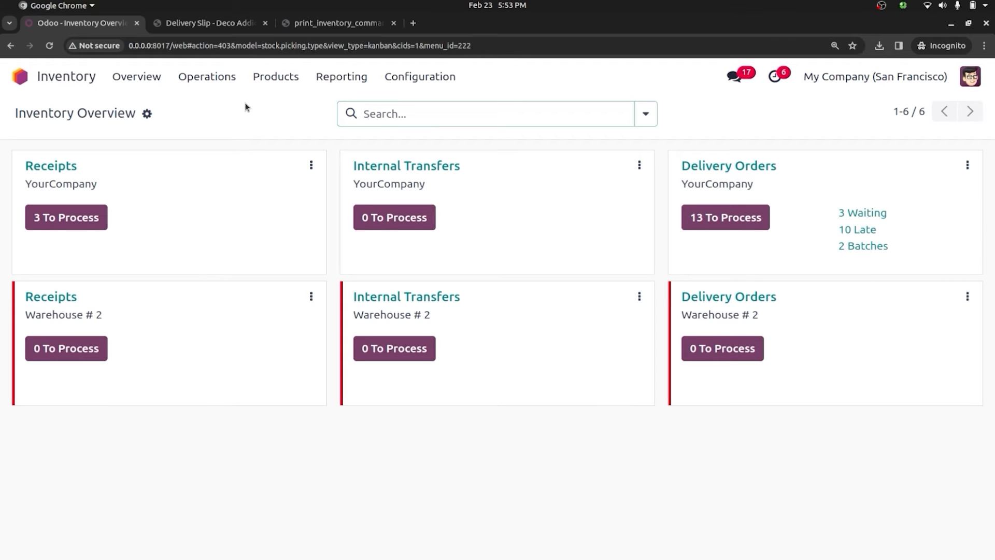
click(207, 76)
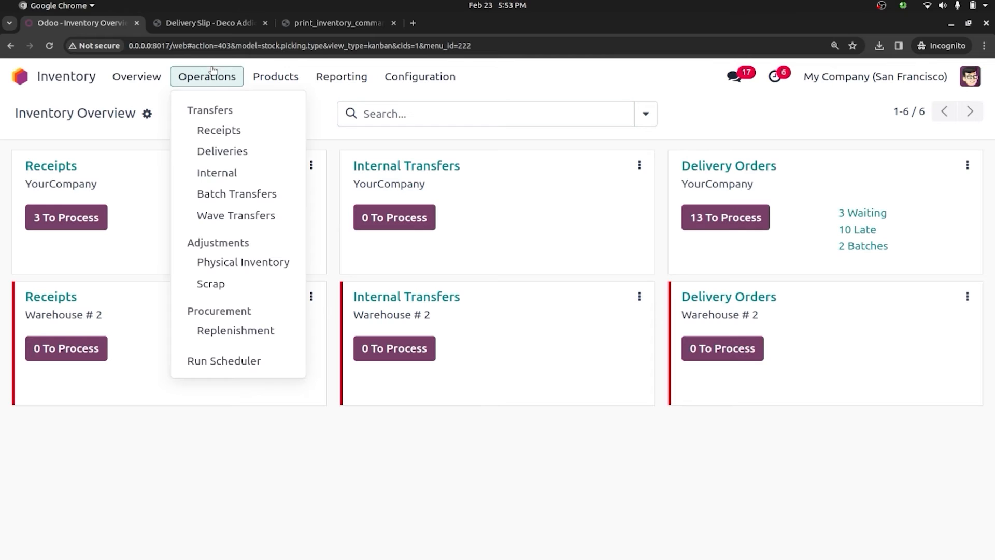
click(226, 136)
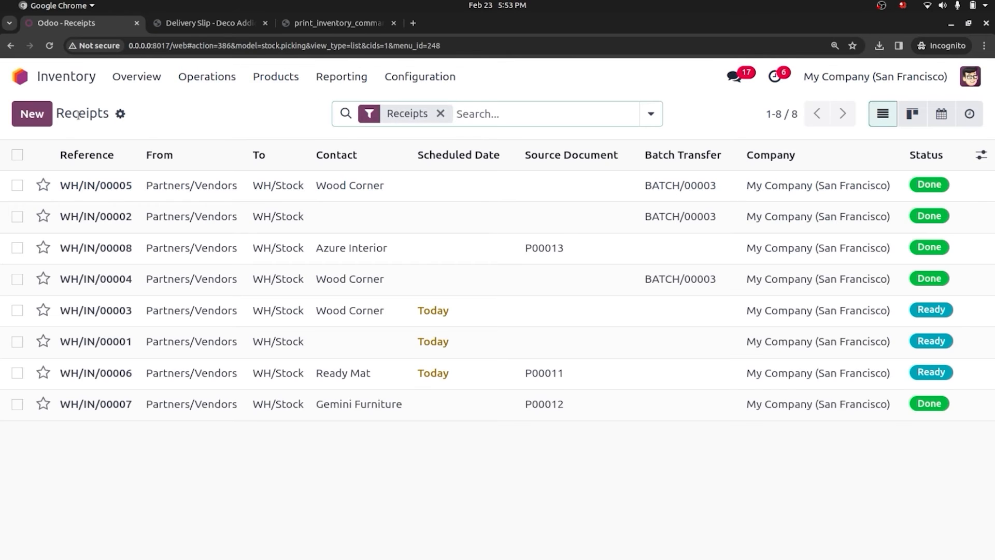
click(32, 114)
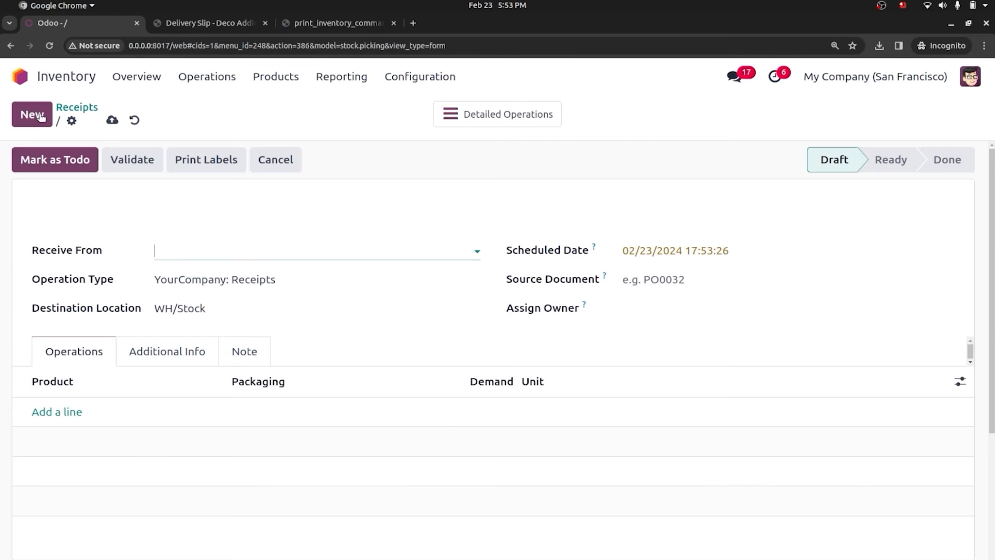
click(199, 248)
click(206, 275)
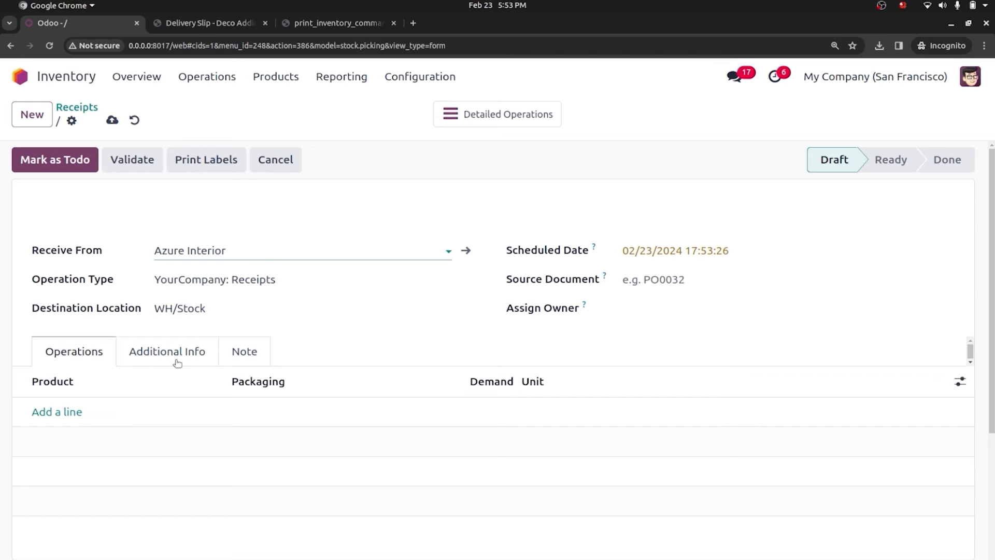
- Add the product Airpodes to the receipt with a demand of 10 units
click(67, 405)
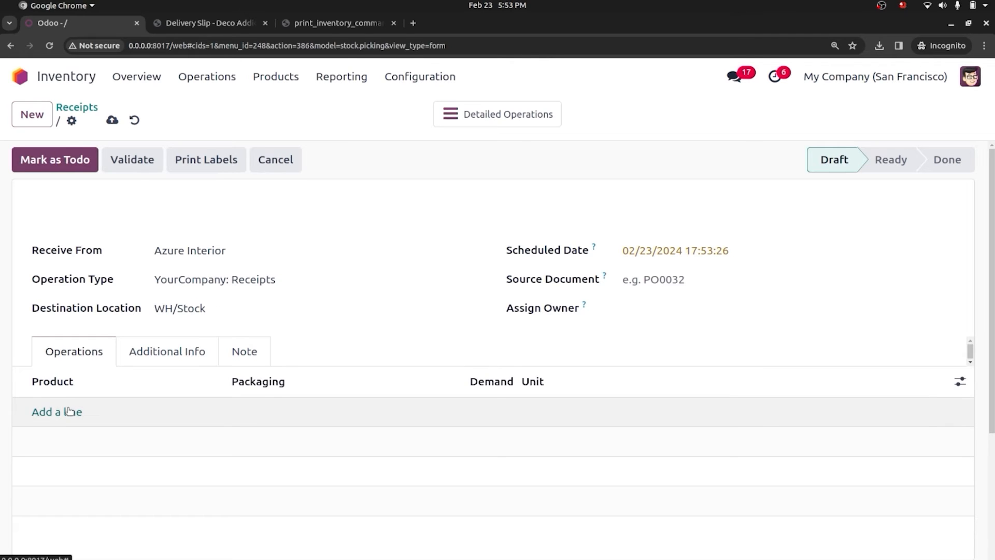
text(AIR)
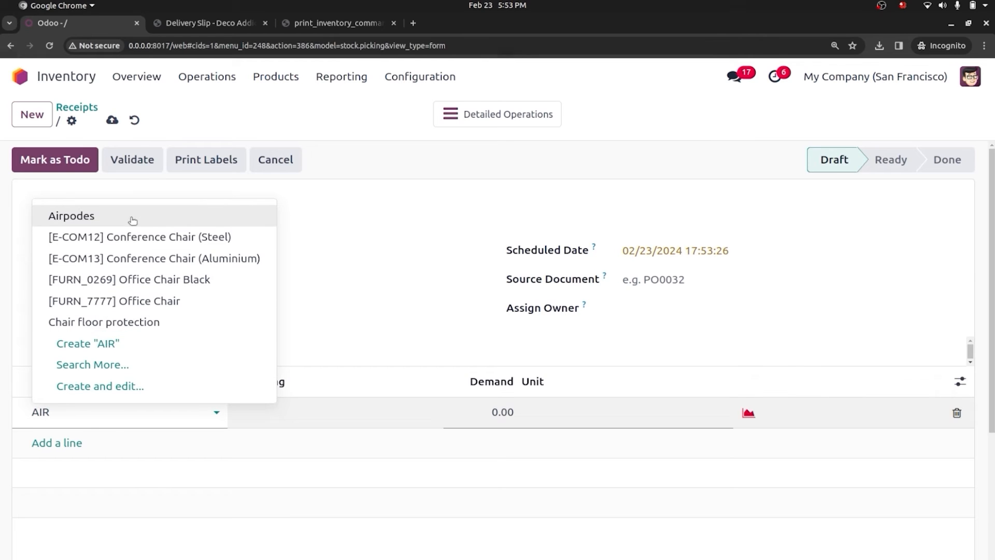
click(132, 218)
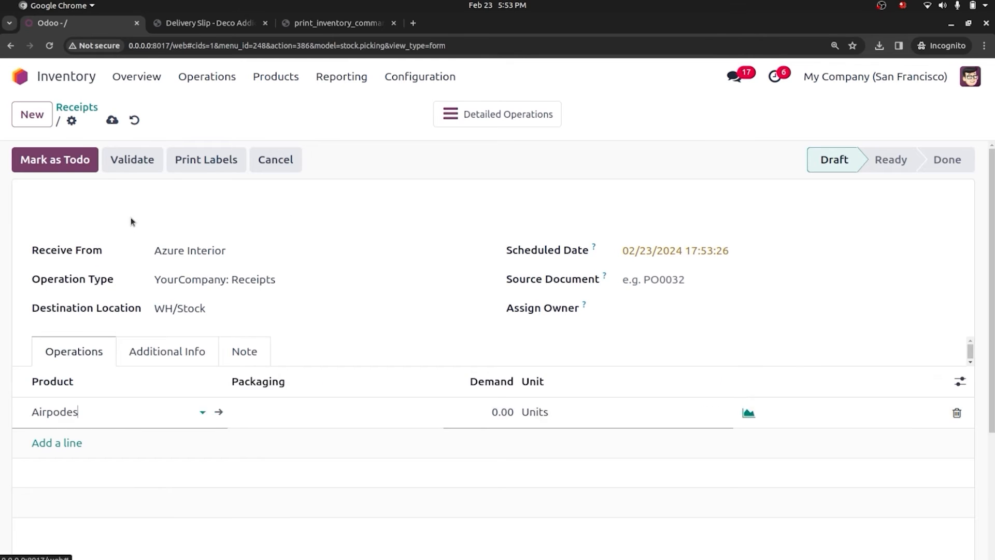
click(674, 412)
text(10)
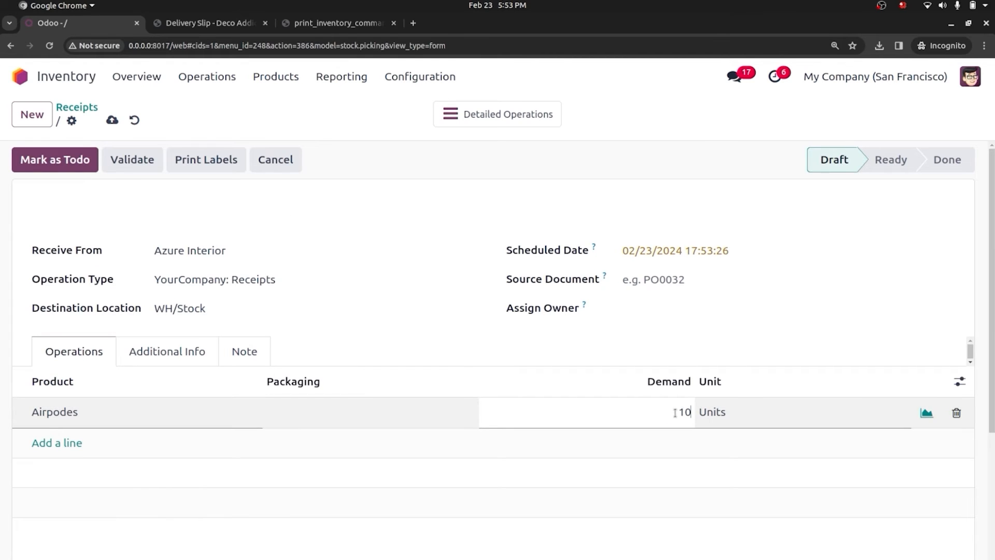
click(572, 360)
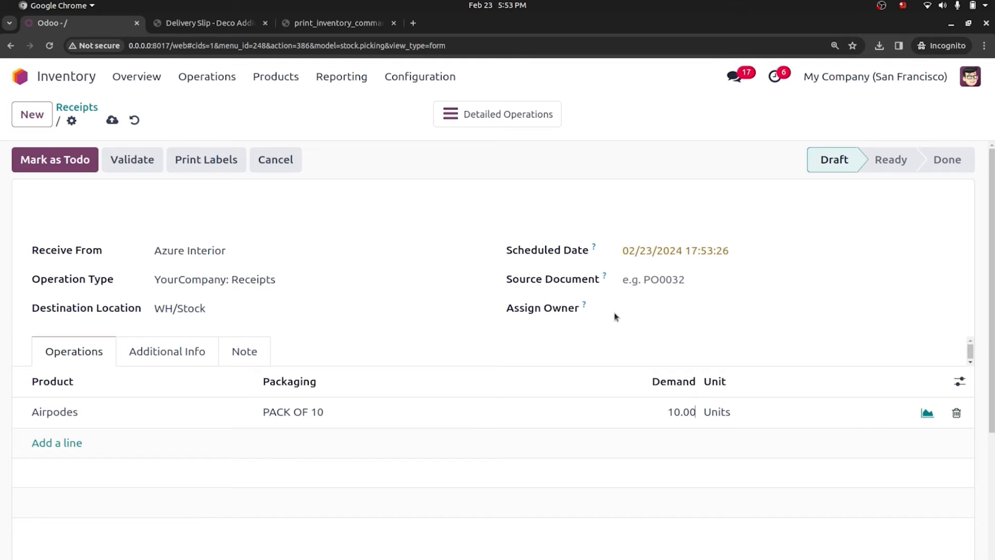
- Assign the last-listed Azure Interior contact person as owner of the received goods, and mark as todo and validate the receipt
click(668, 304)
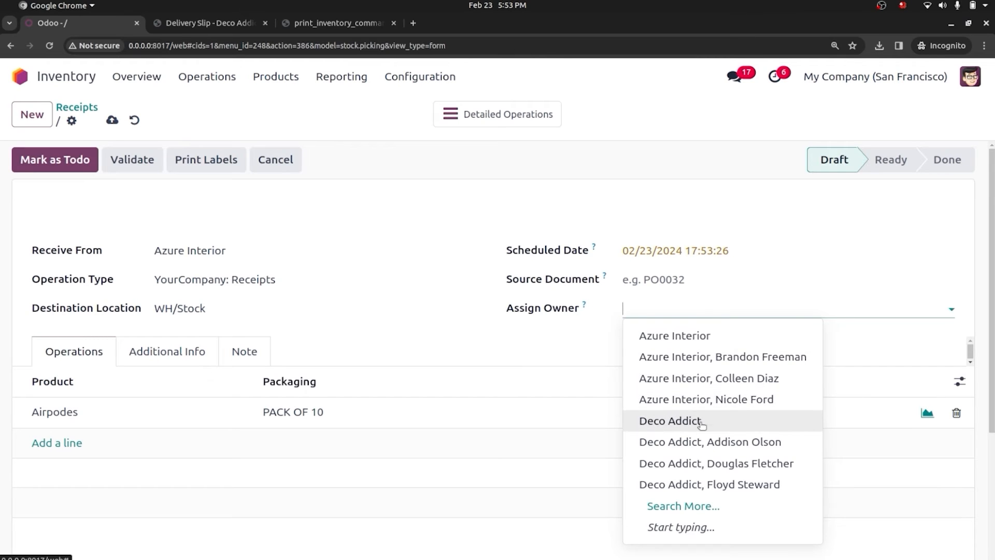
click(705, 399)
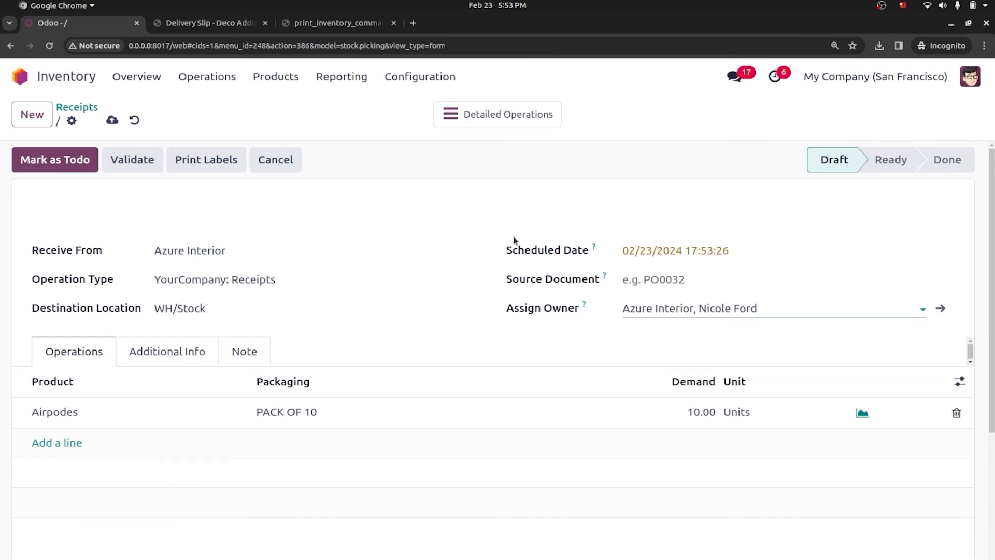
click(72, 158)
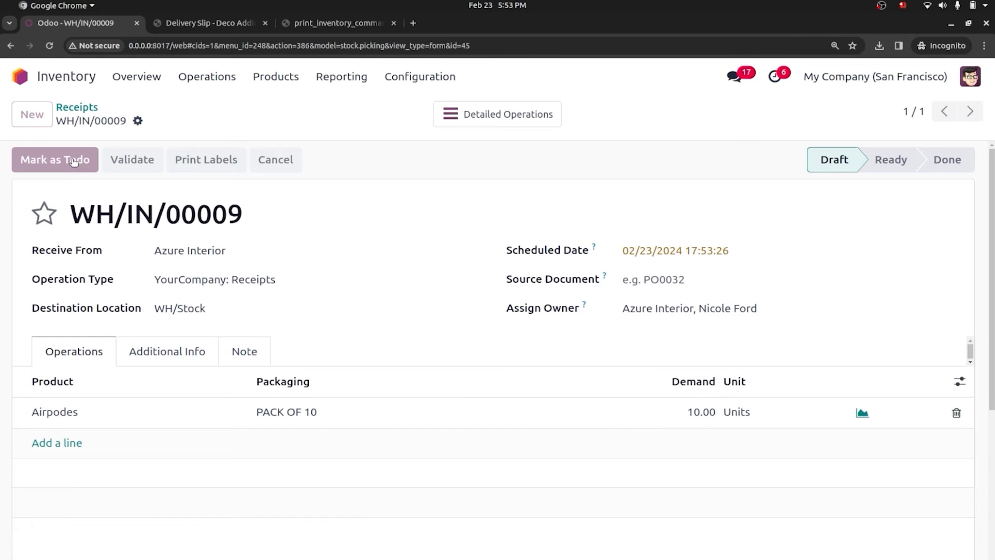
click(71, 160)
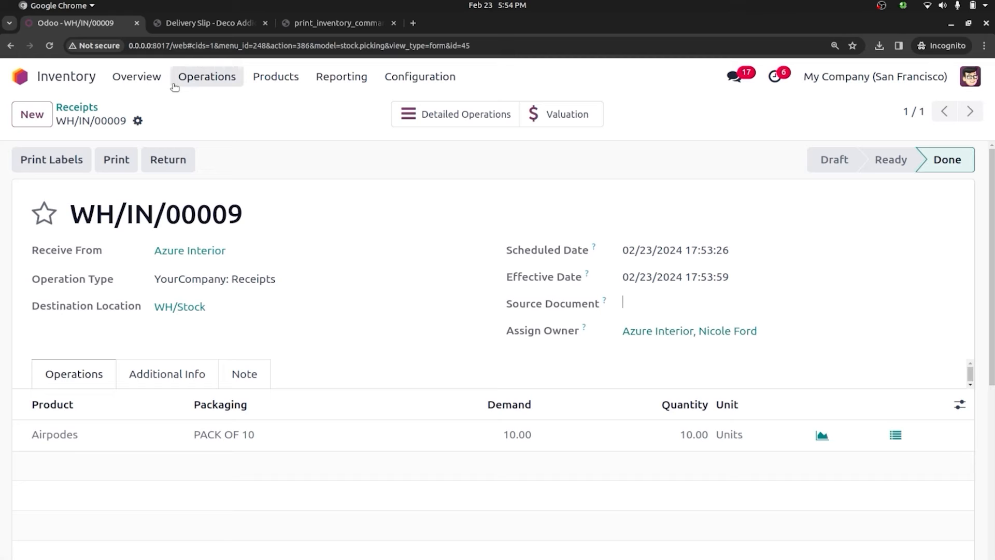
- Create a new delivery order with Deco Addict as the delivery address and dismiss the partner warning
click(205, 77)
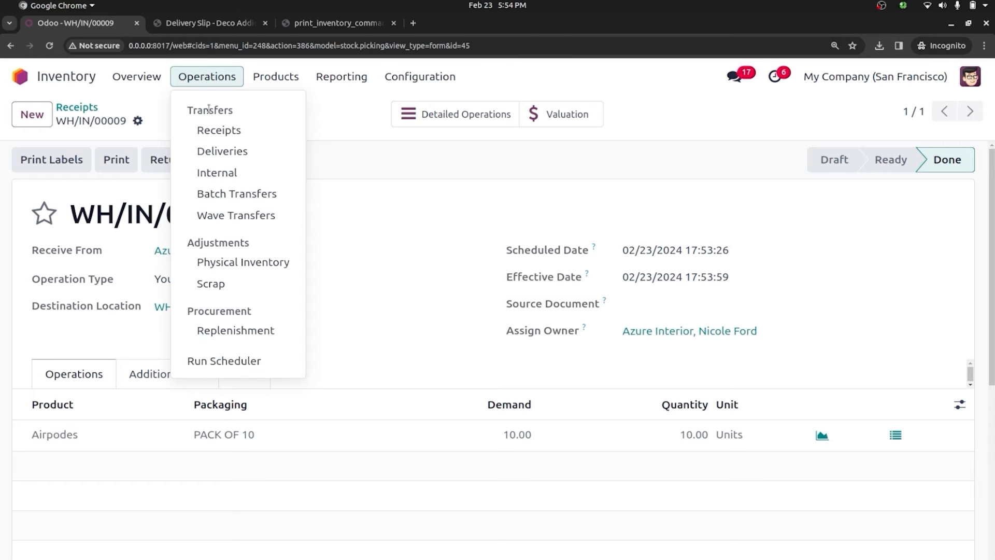
click(238, 149)
click(32, 115)
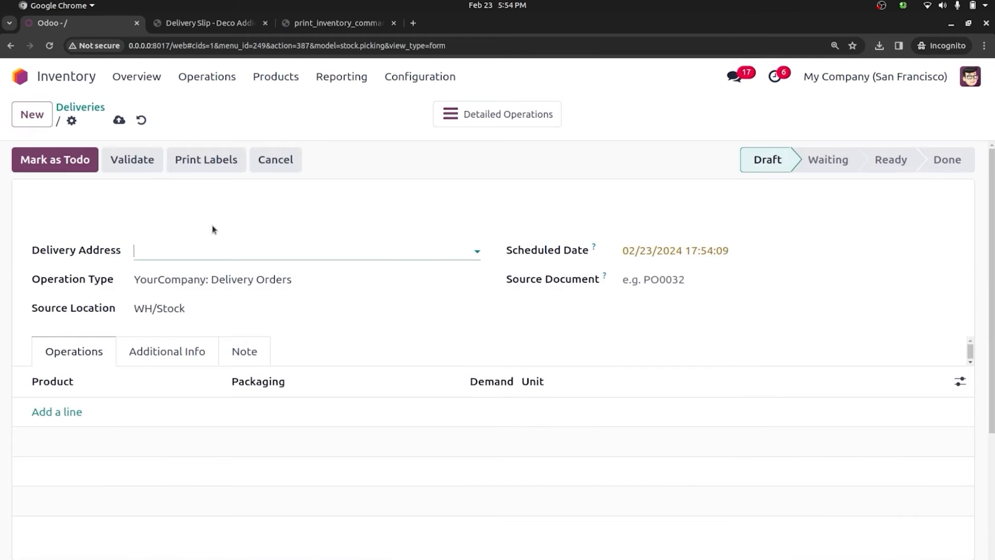
click(215, 251)
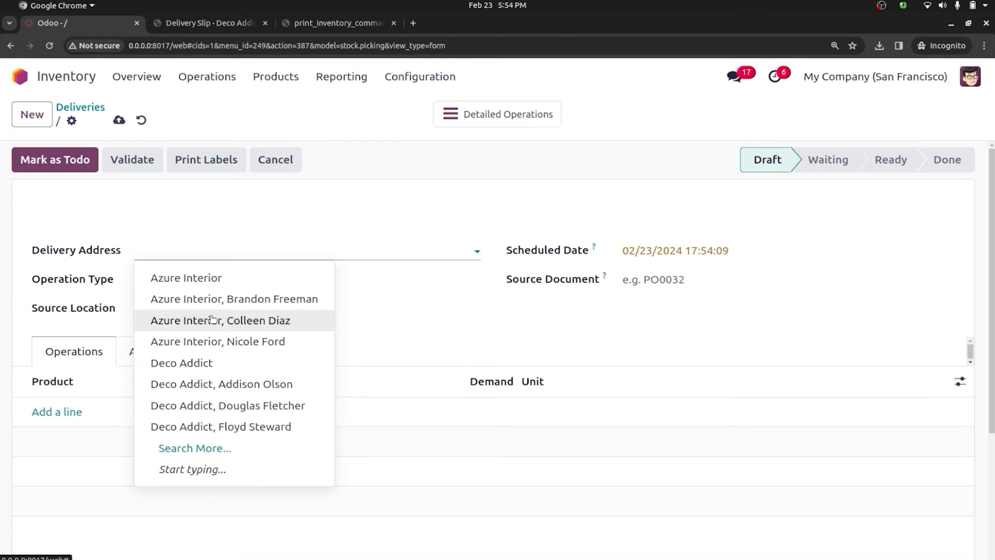
click(197, 363)
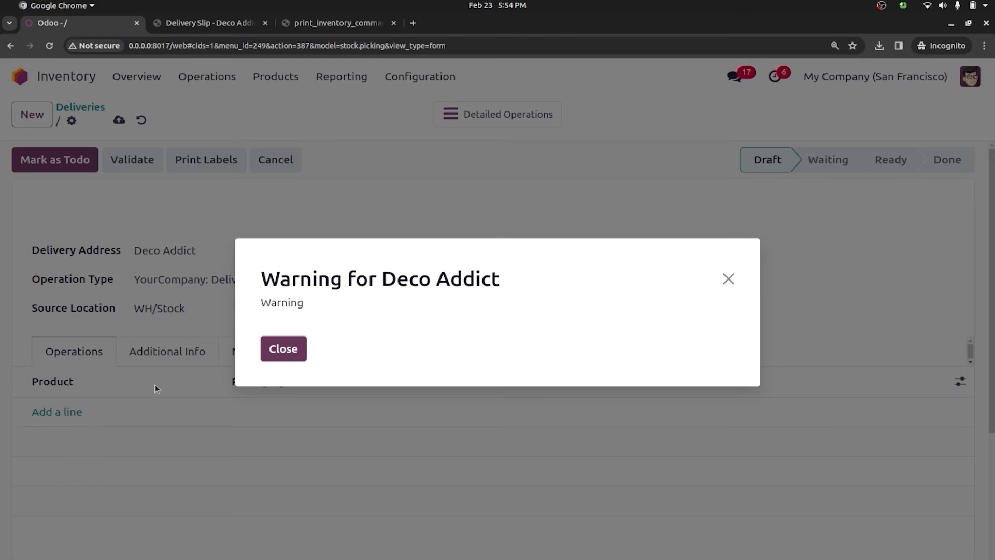
click(284, 349)
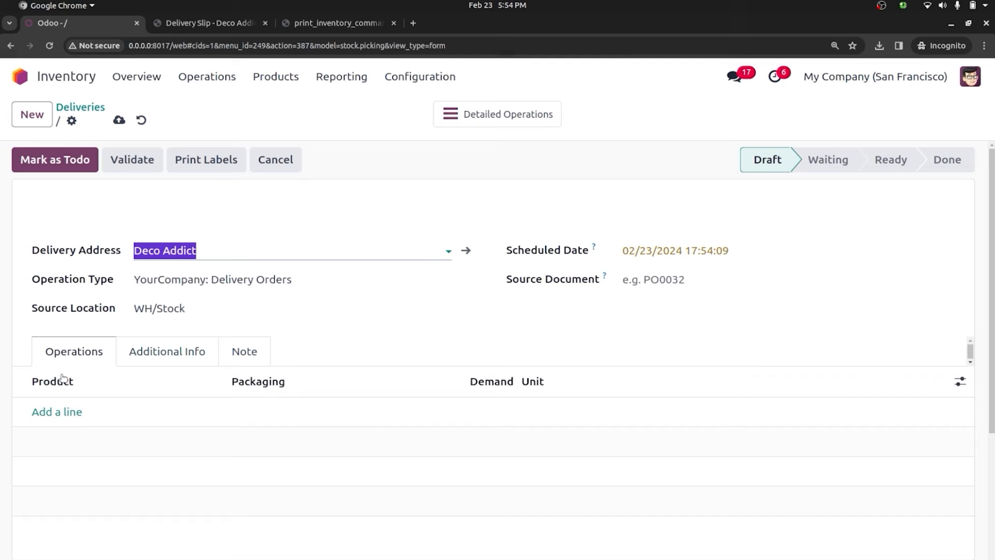
- Add the product Airpodes to the delivery order with a demand of 1 unit
click(44, 412)
text(A)
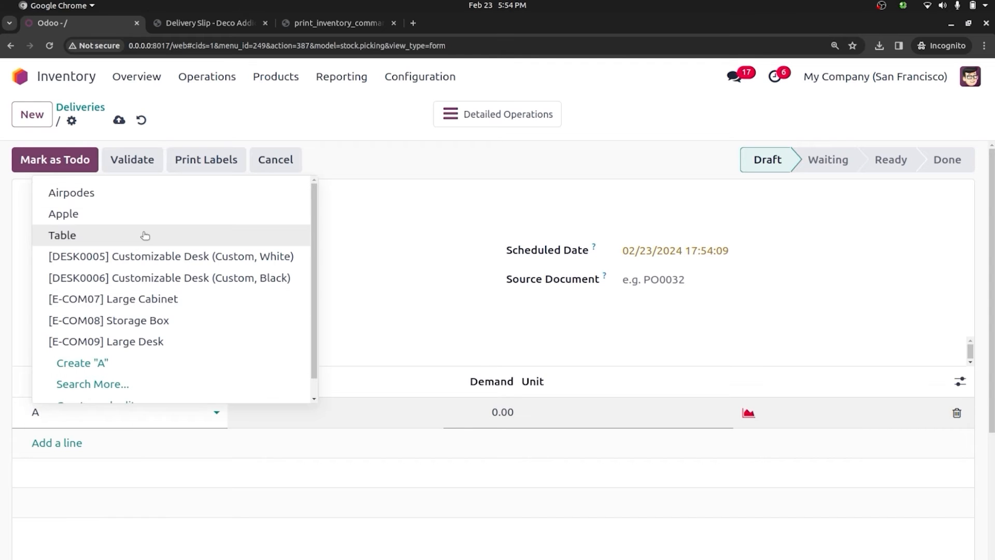
click(135, 199)
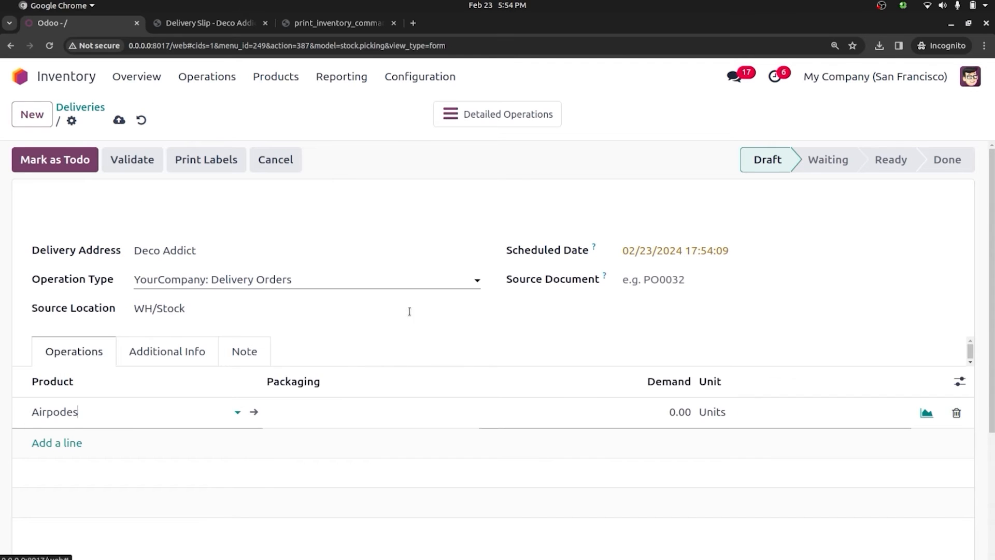
click(667, 411)
text(1)
click(525, 352)
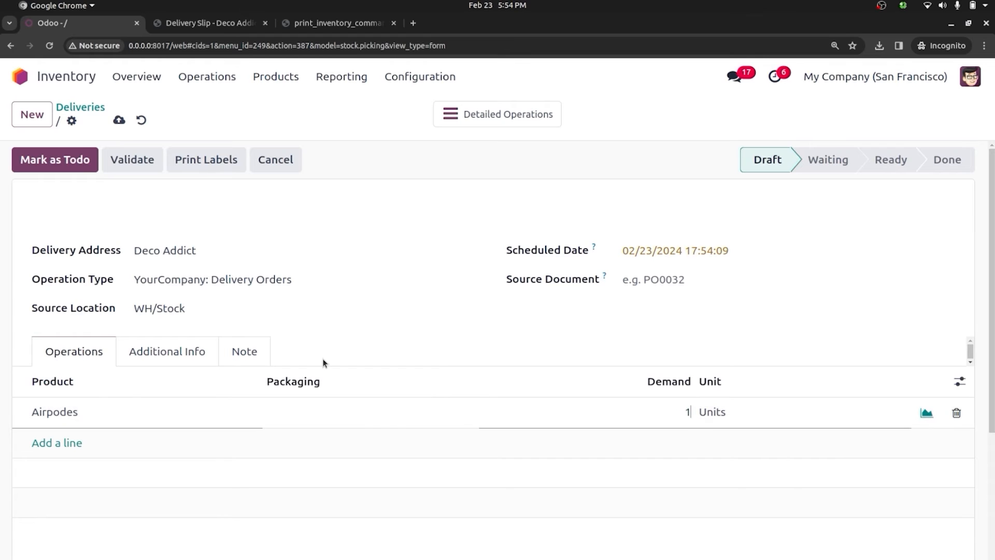
- Validate the delivery and open its detailed operations to check which owner the stock is taken from
click(131, 162)
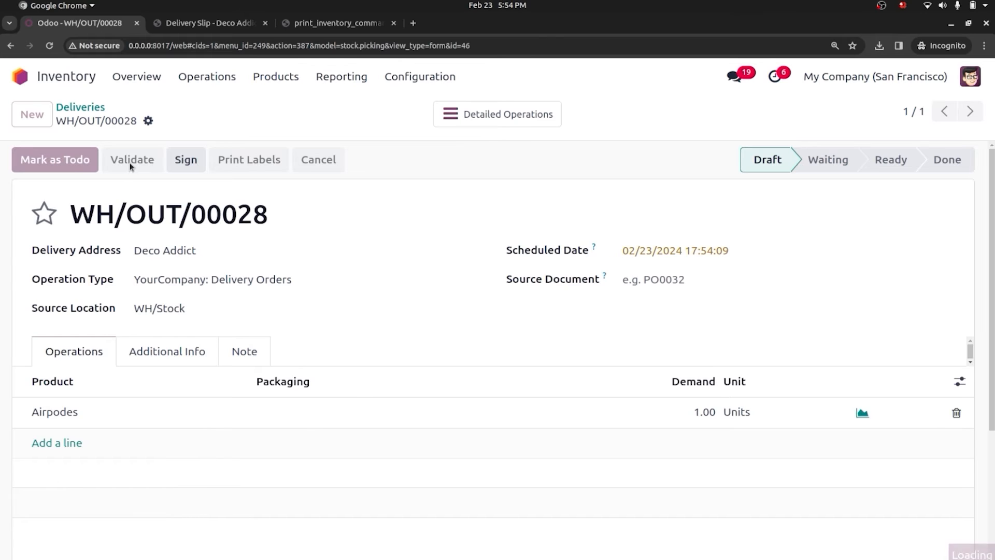
click(484, 109)
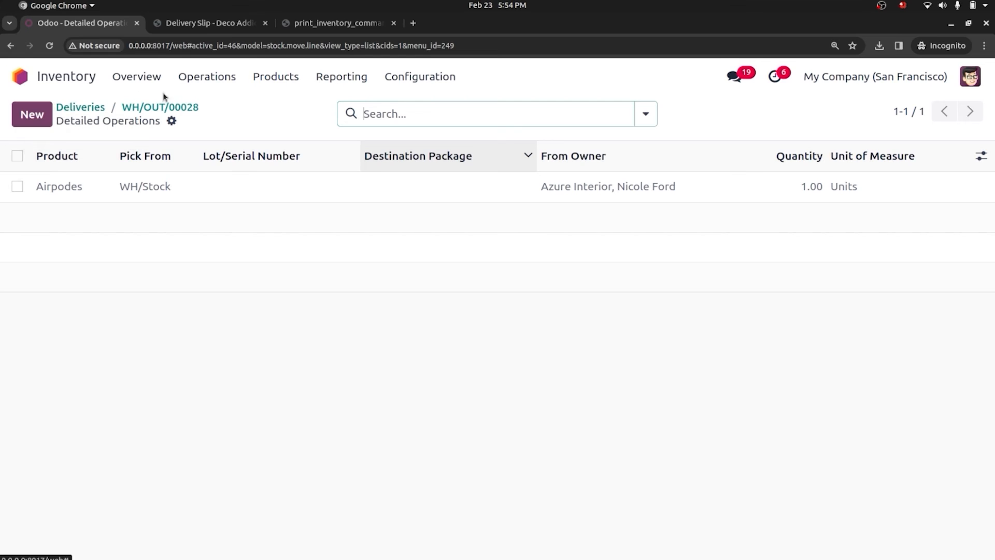
- Enable Landed Costs under Valuation in the Inventory settings and save the settings
click(390, 82)
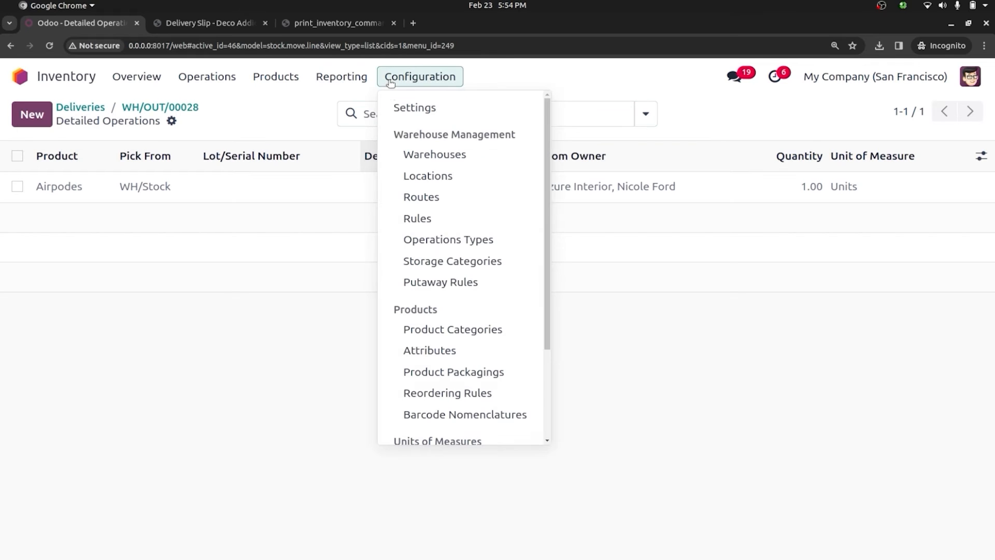
click(434, 110)
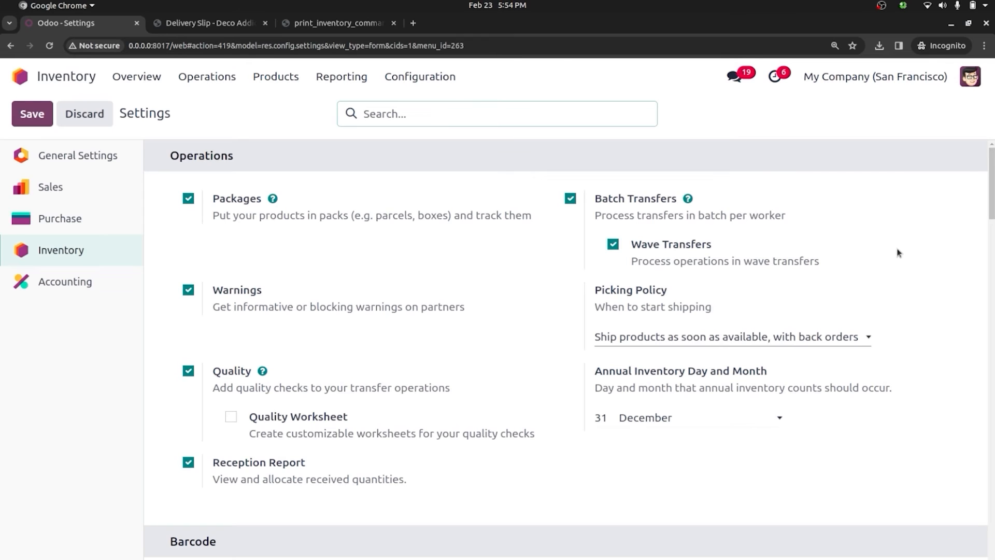
scroll(569, 348, down, 10)
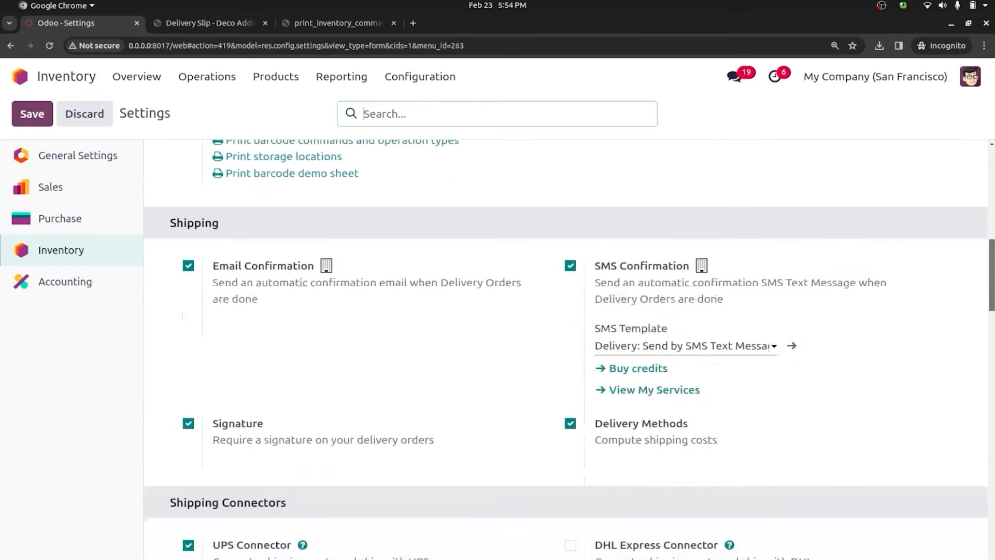
scroll(569, 349, down, 3)
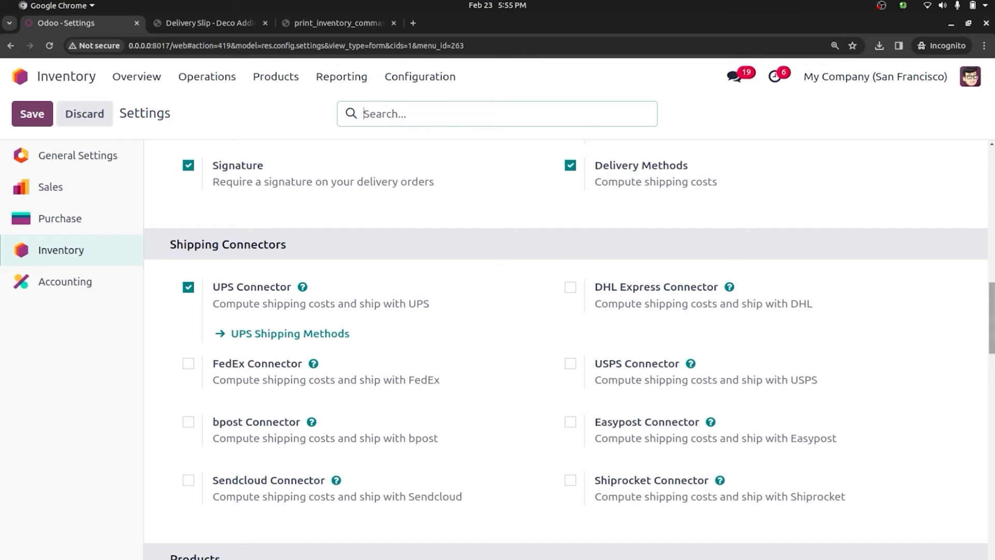
scroll(569, 348, down, 14)
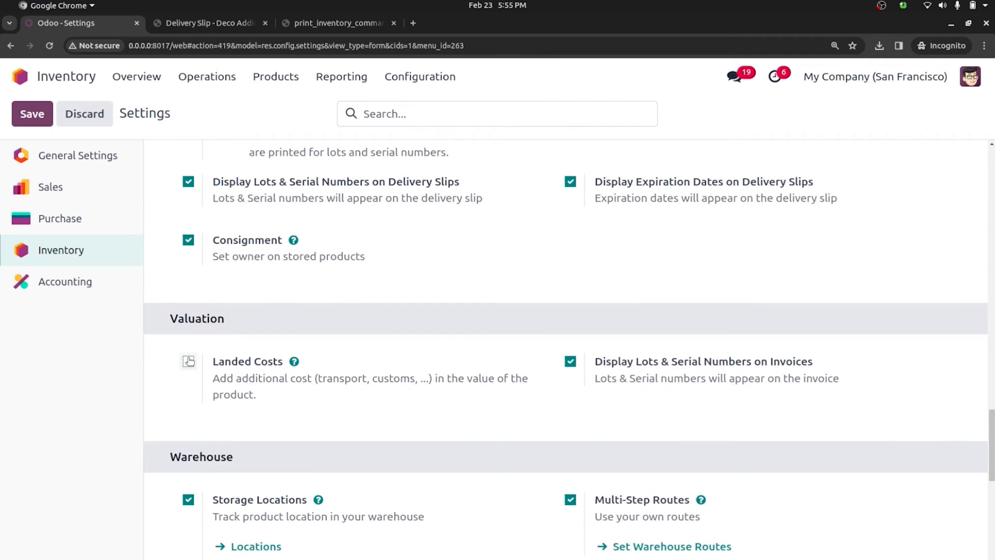
click(188, 361)
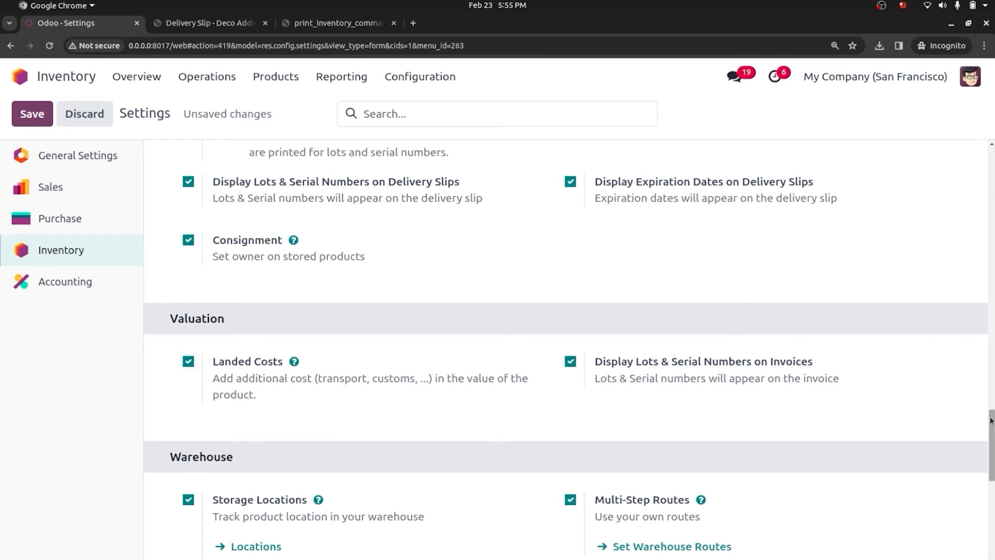
scroll(990, 446, down, 6)
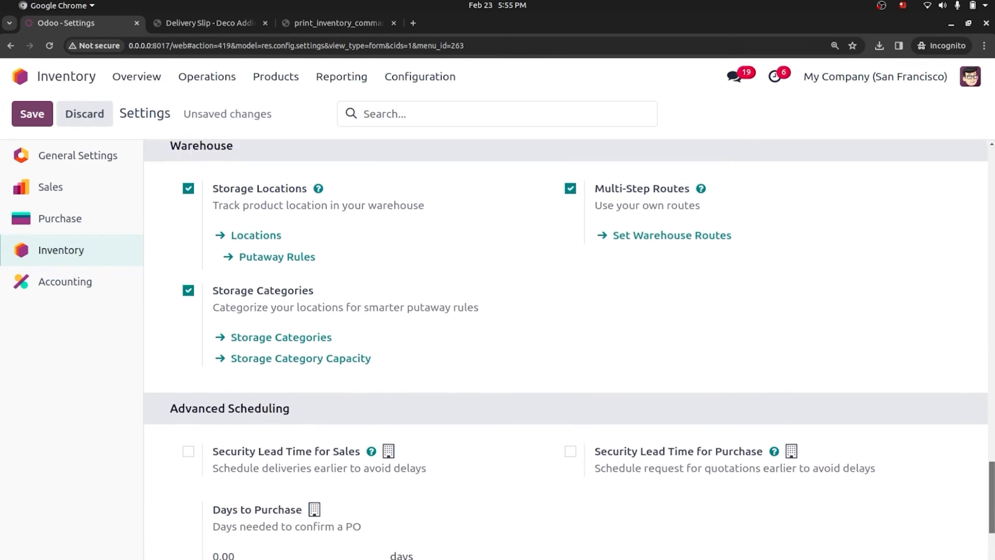
scroll(570, 342, up, 3)
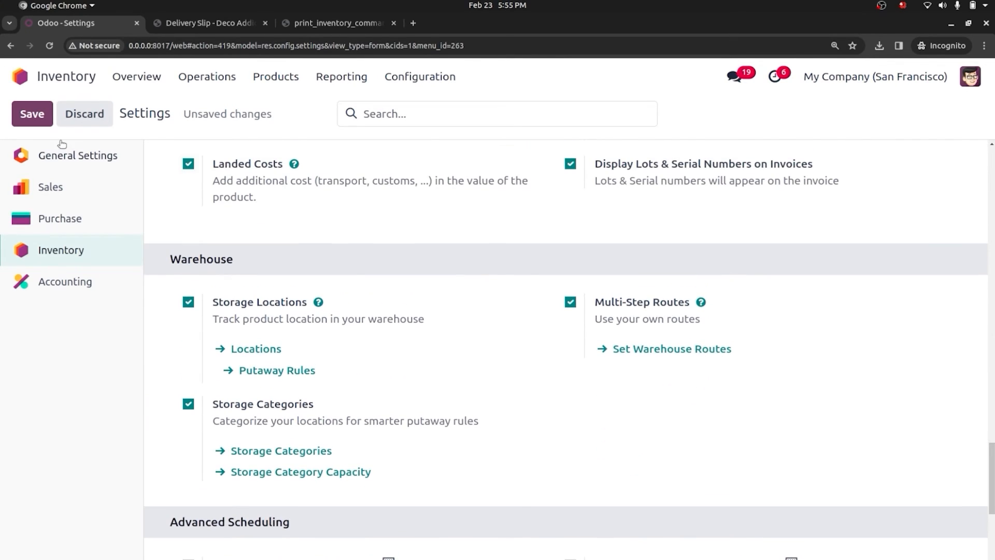
click(39, 115)
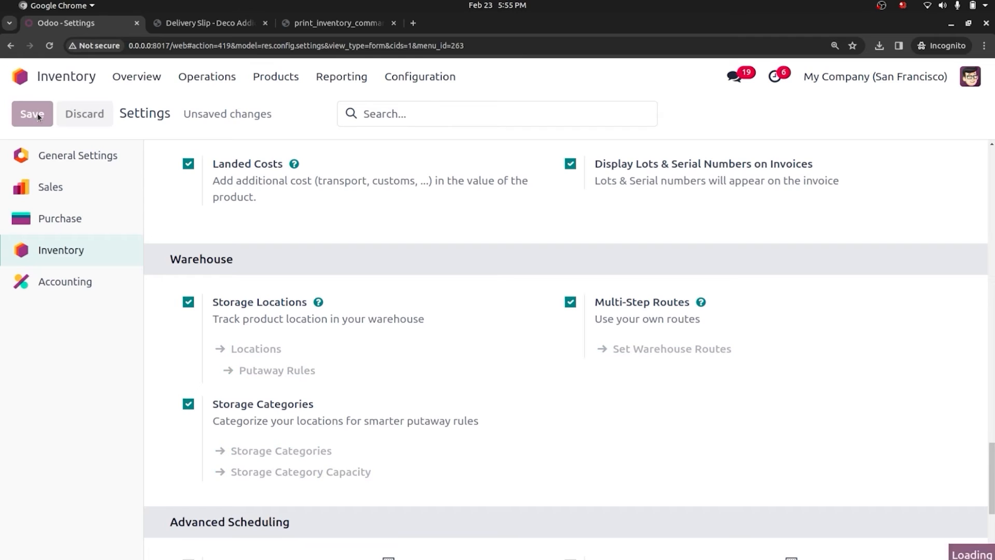
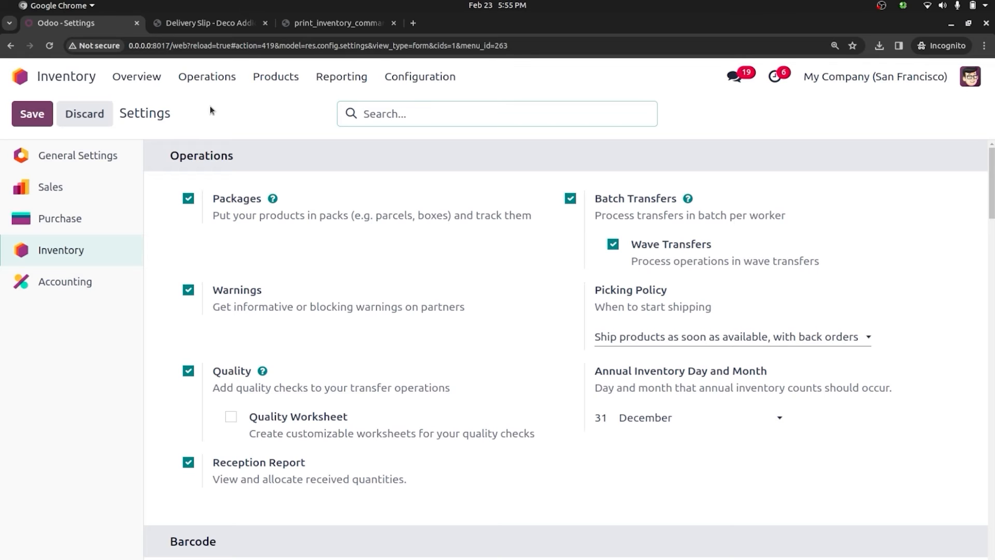
- Search the Inventory products for DRA and open the Drawer product's category to check its costing method and inventory valuation
click(276, 76)
click(290, 107)
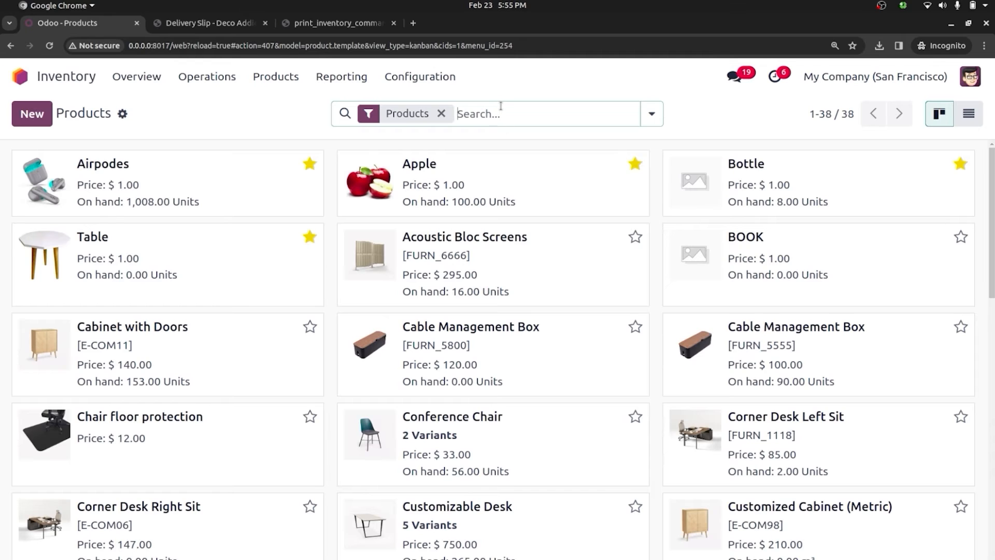
text(DRA)
key(Return)
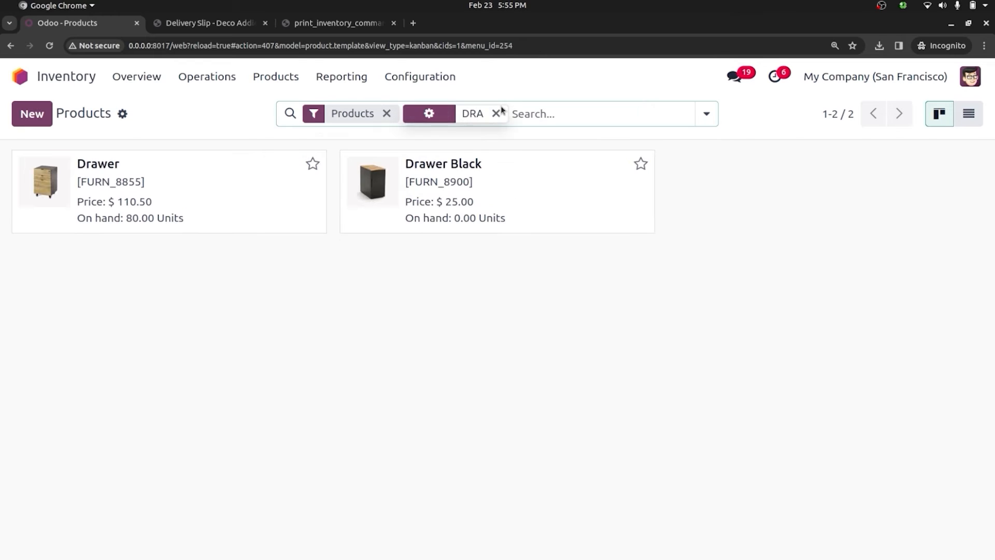
click(227, 203)
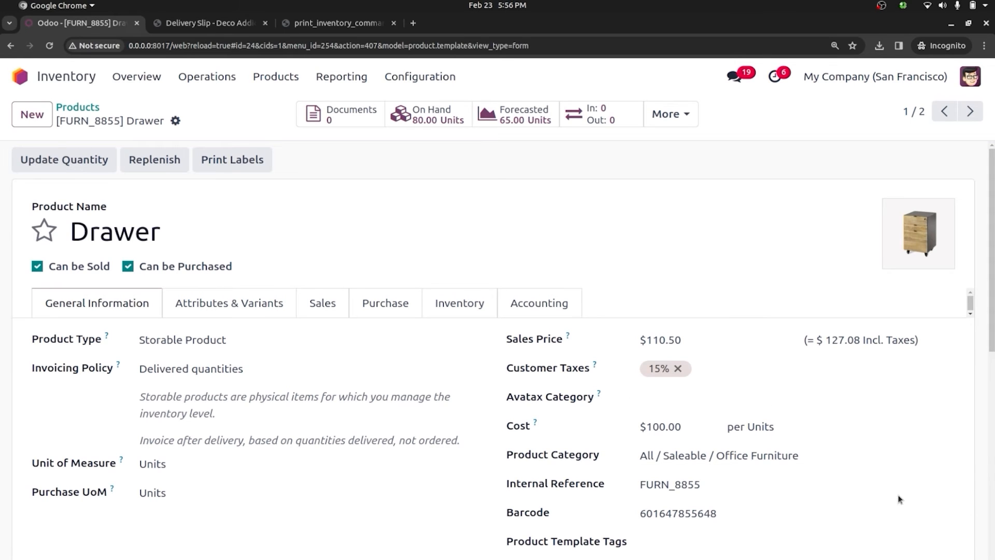
click(938, 457)
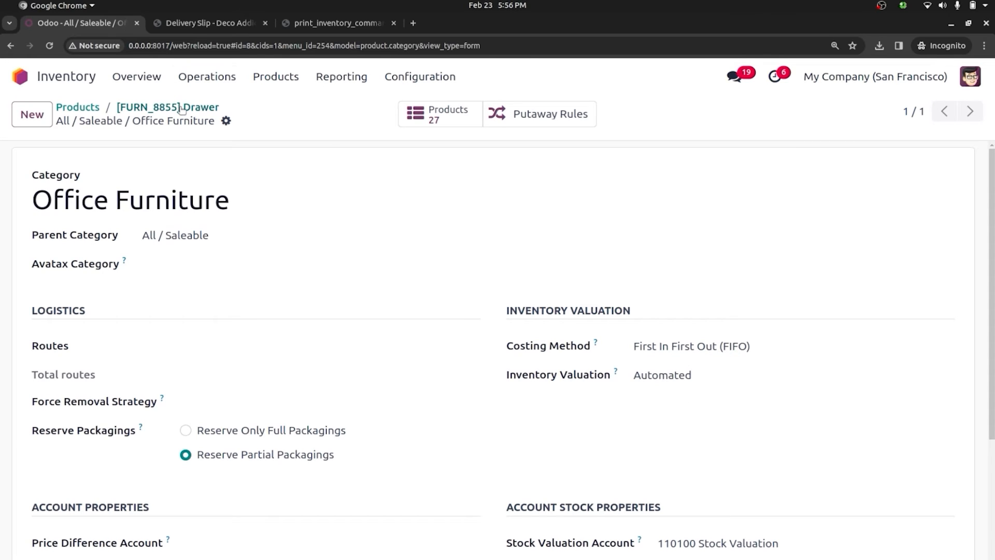
- Switch to the Purchase app and create a new request for quotation with Azure Interior as the vendor
click(27, 77)
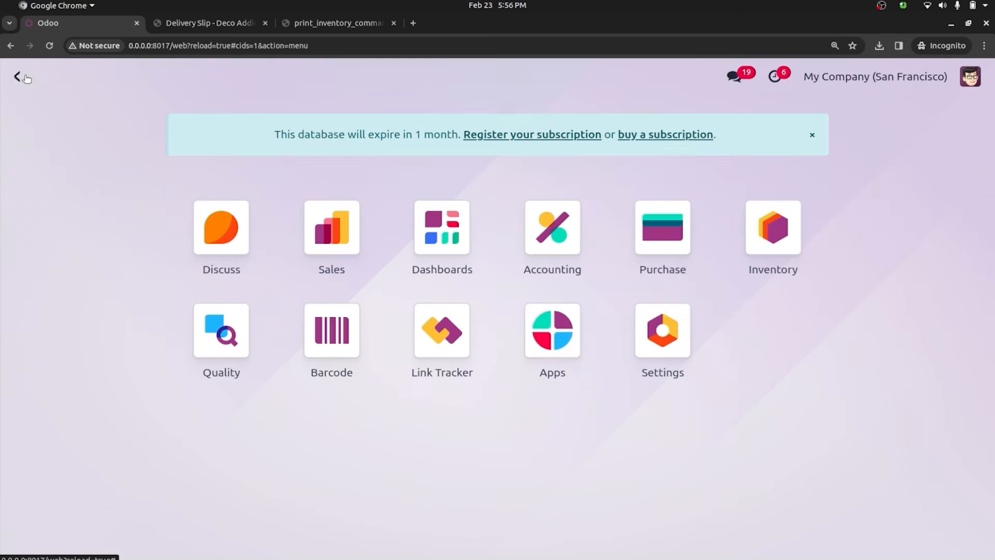
text(PUR)
key(Return)
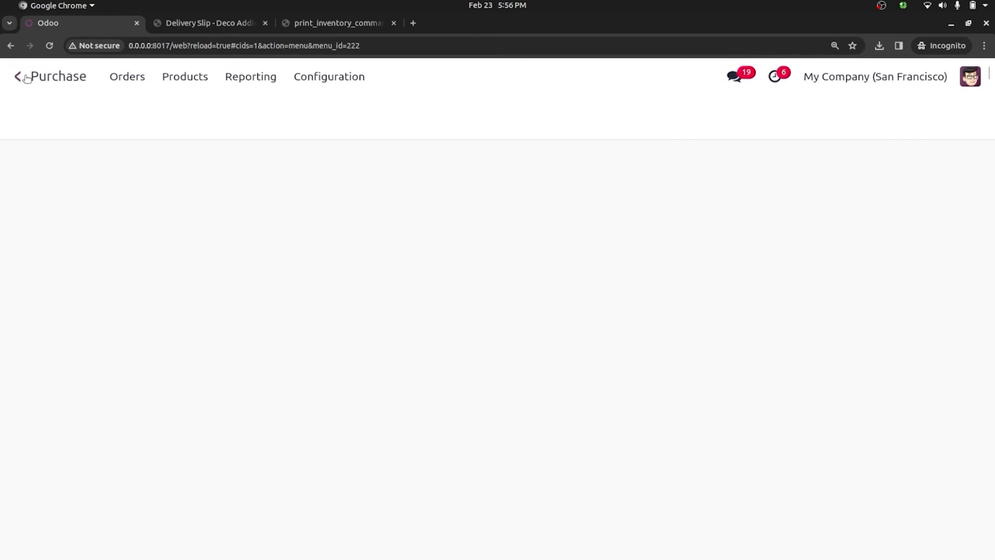
click(23, 120)
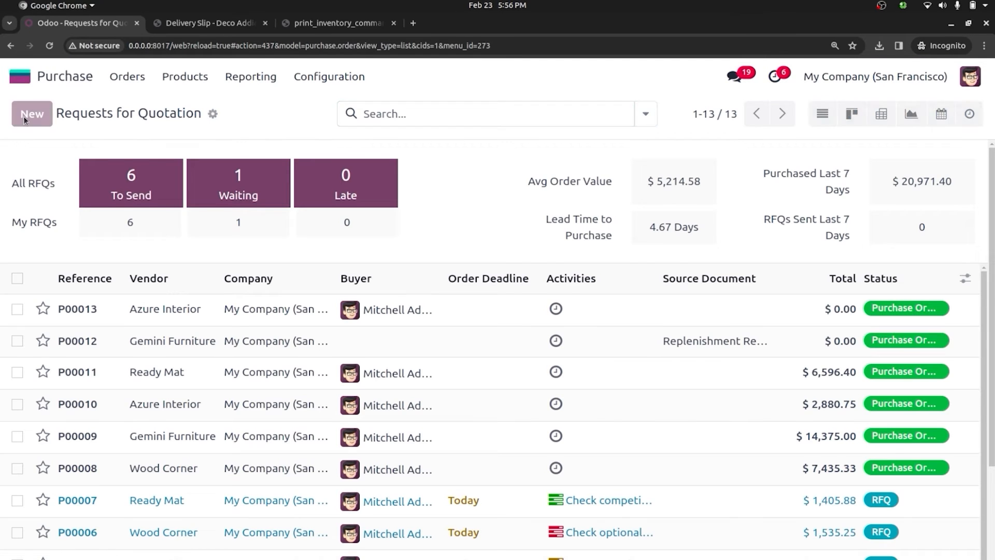
click(213, 260)
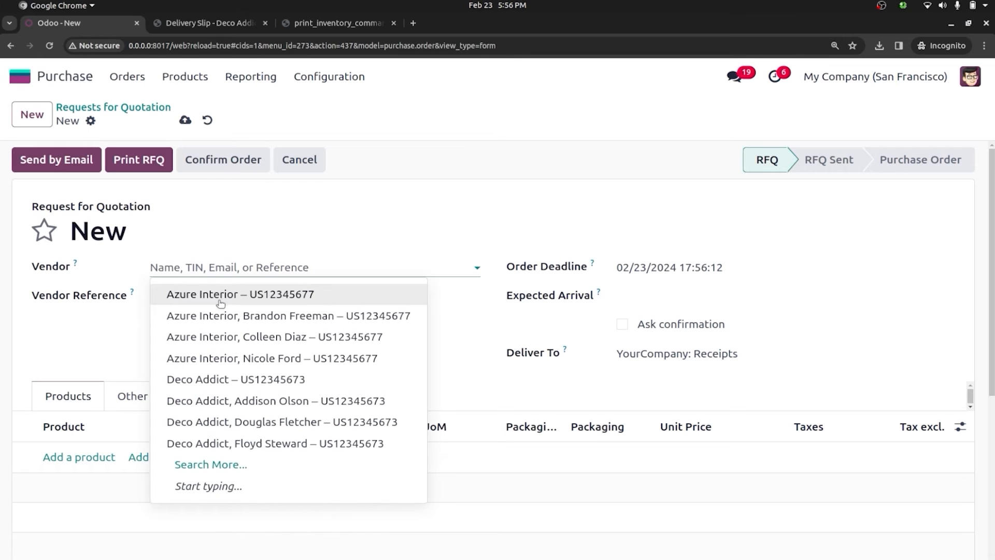
click(217, 295)
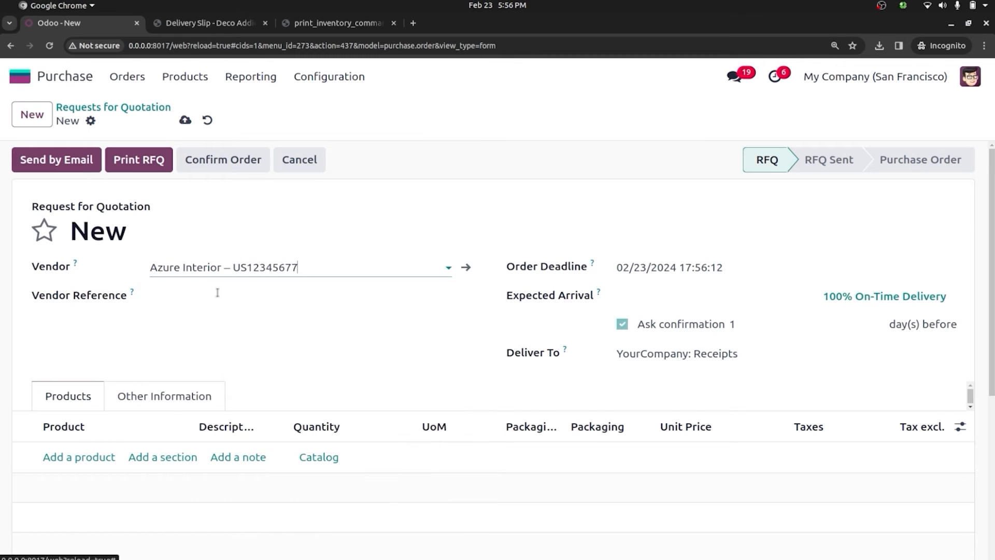
- Add the products [FURN_8855] Drawer and [FURN_8900] Drawer Black to the request for quotation and confirm the order
click(78, 457)
text(DRA)
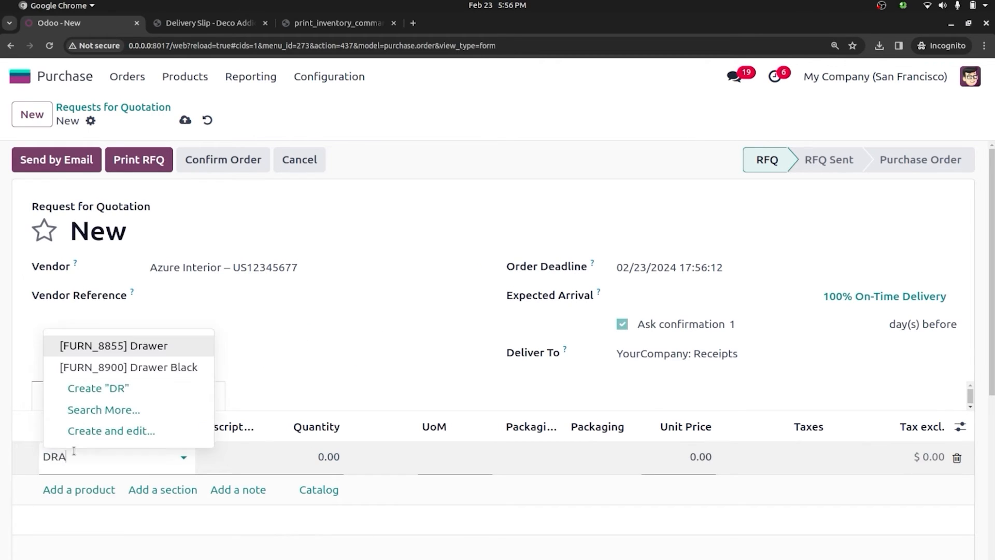
click(118, 345)
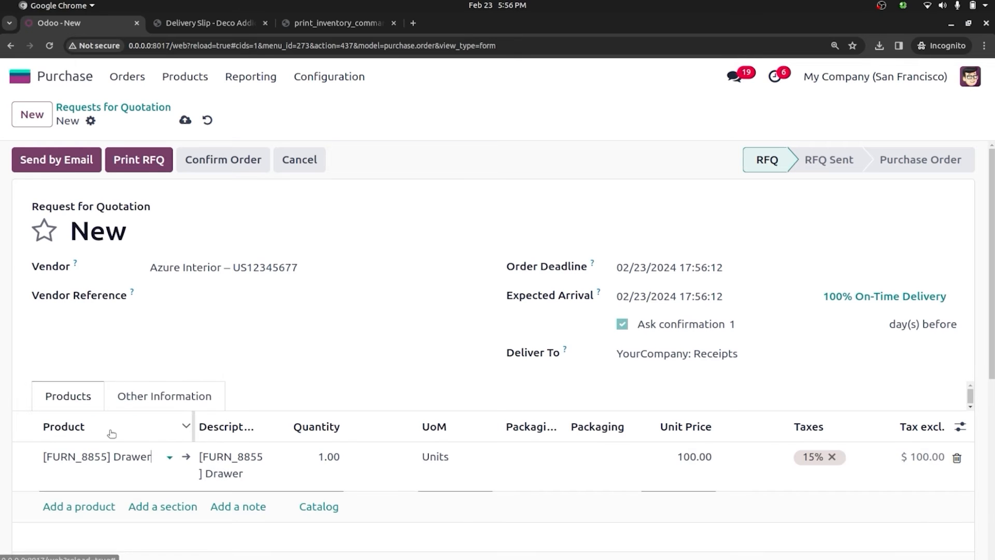
click(94, 503)
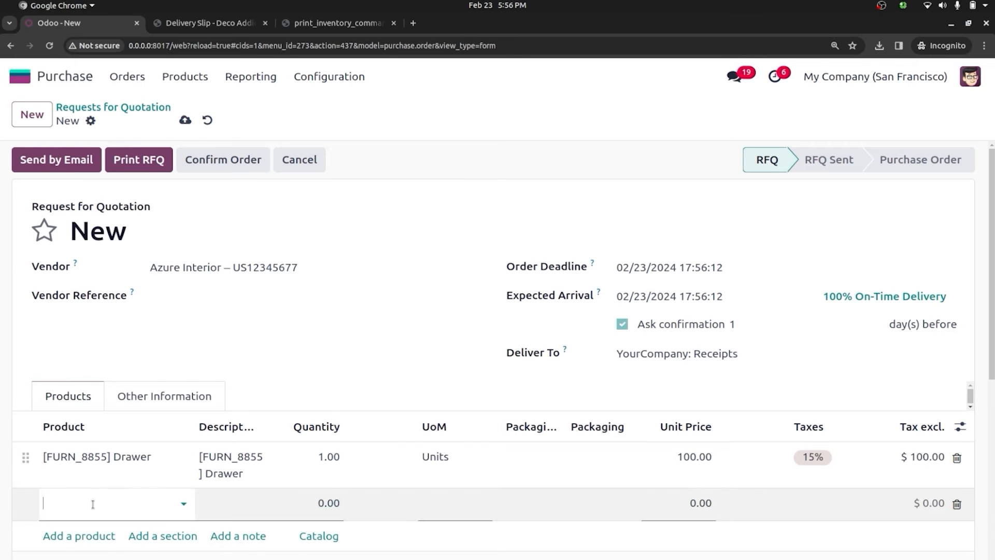
click(92, 504)
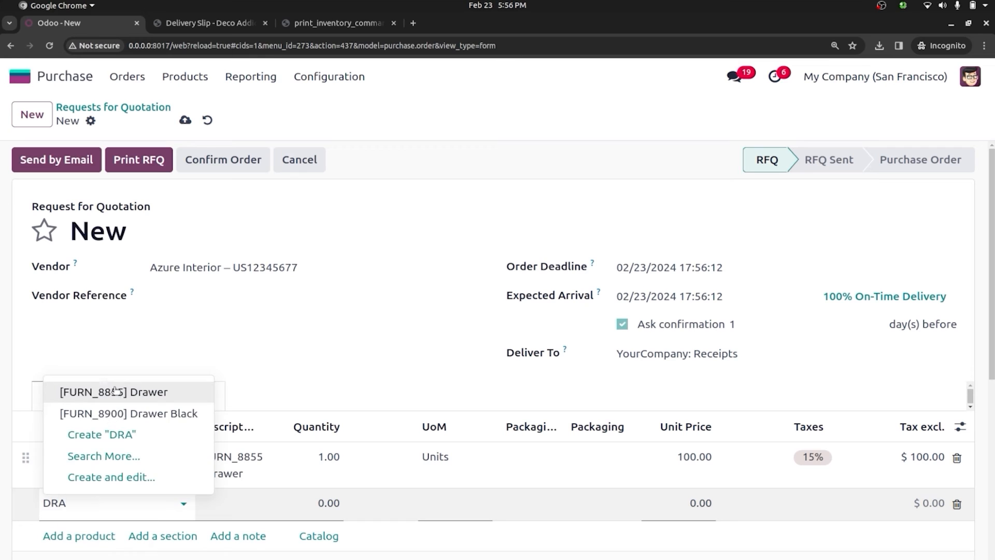
click(130, 413)
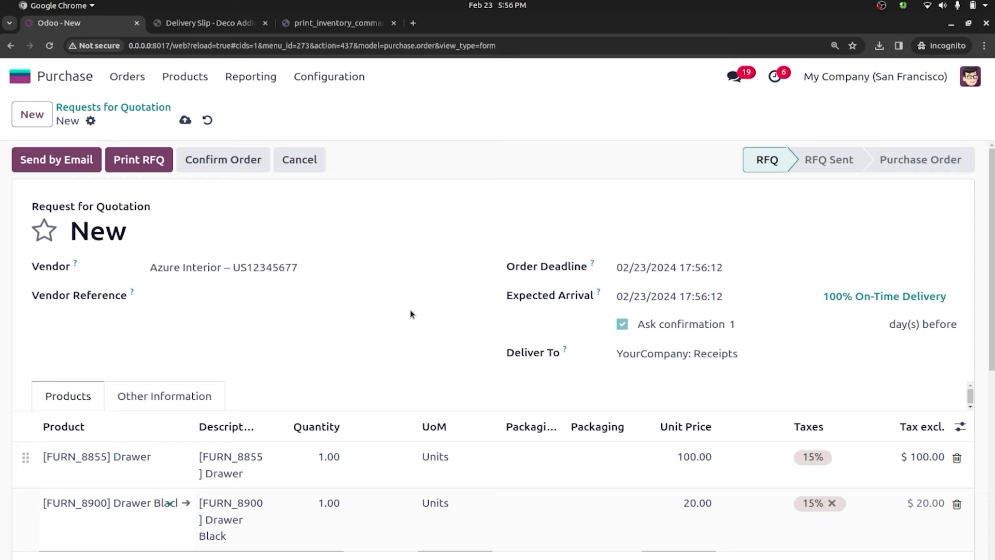
click(224, 158)
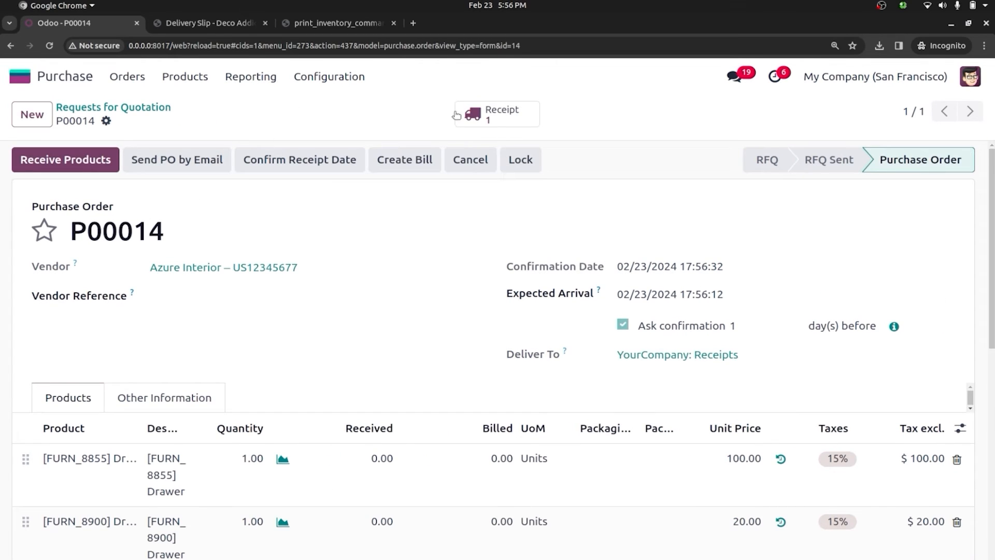
- Open the purchase order's receipt, pass the quality check for Drawer and validate the receipt
click(456, 115)
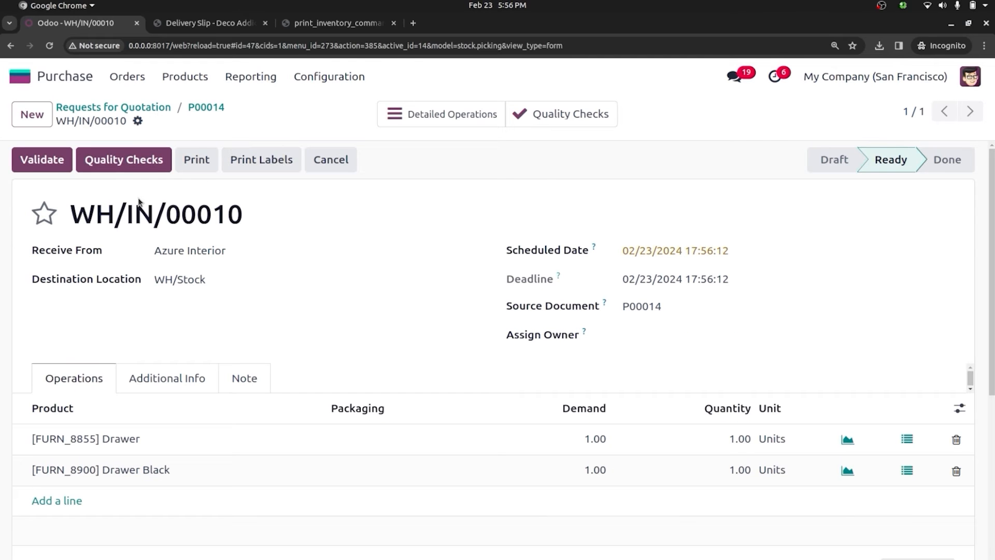
click(49, 162)
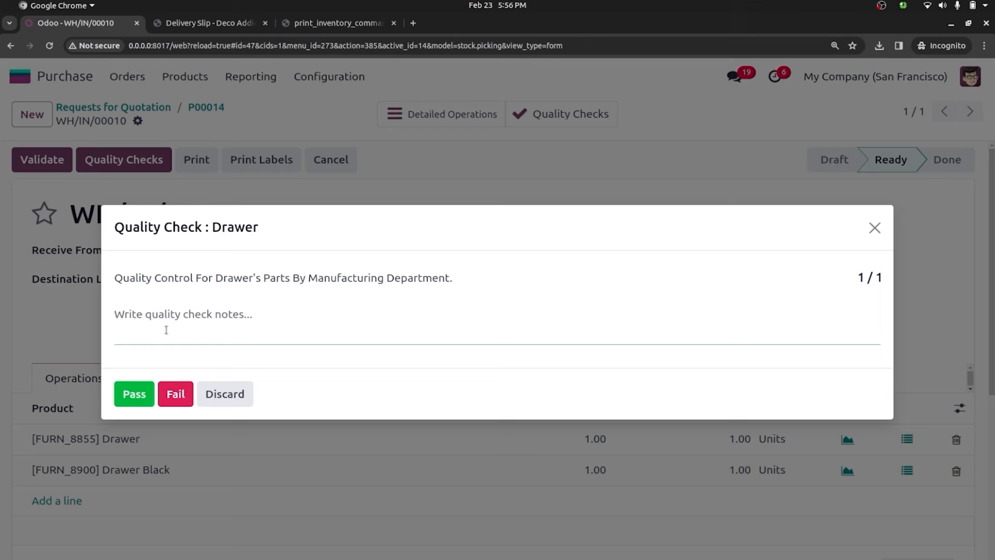
click(130, 394)
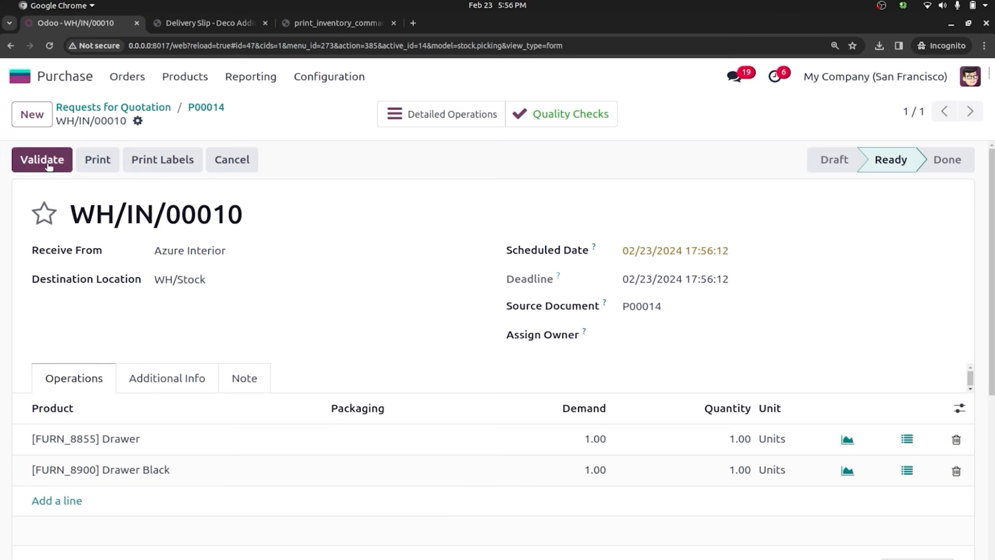
click(49, 163)
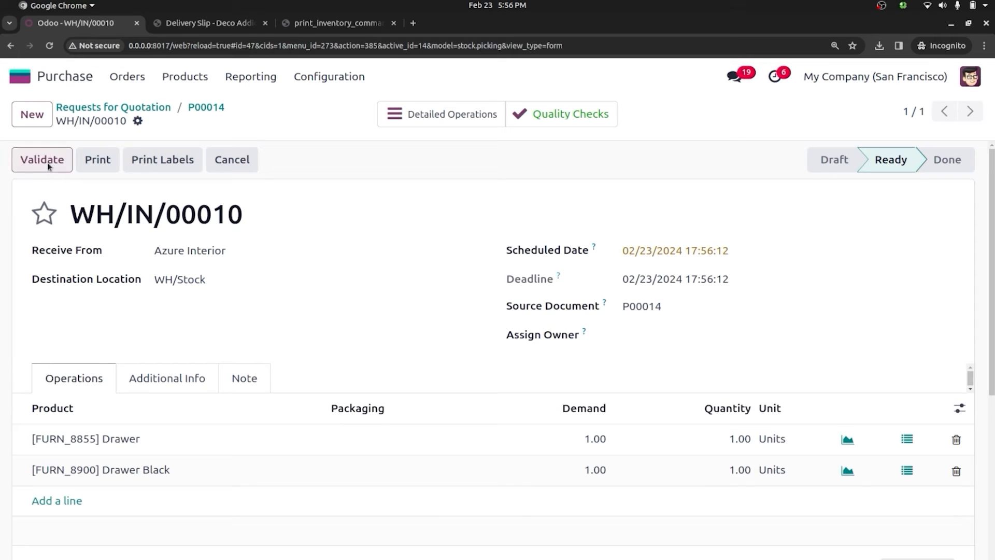
triple_click(130, 213)
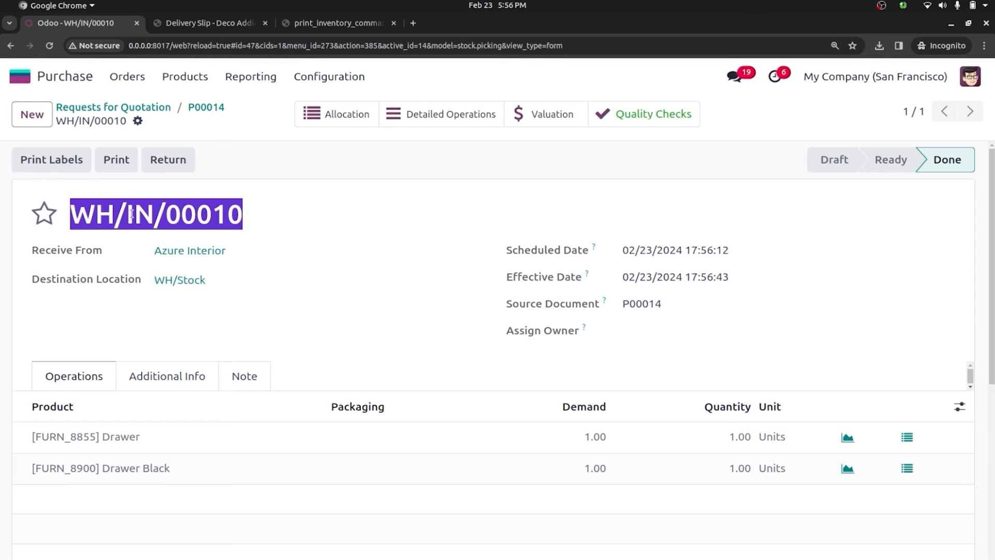
click(269, 224)
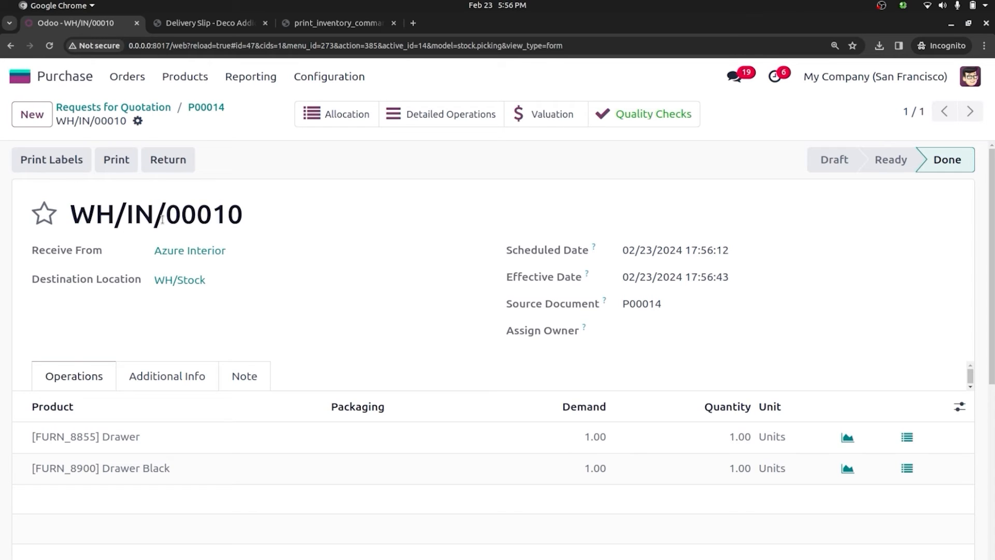
- Return to the purchase order, create its vendor bill, and try to confirm the bill without a bill date
click(194, 110)
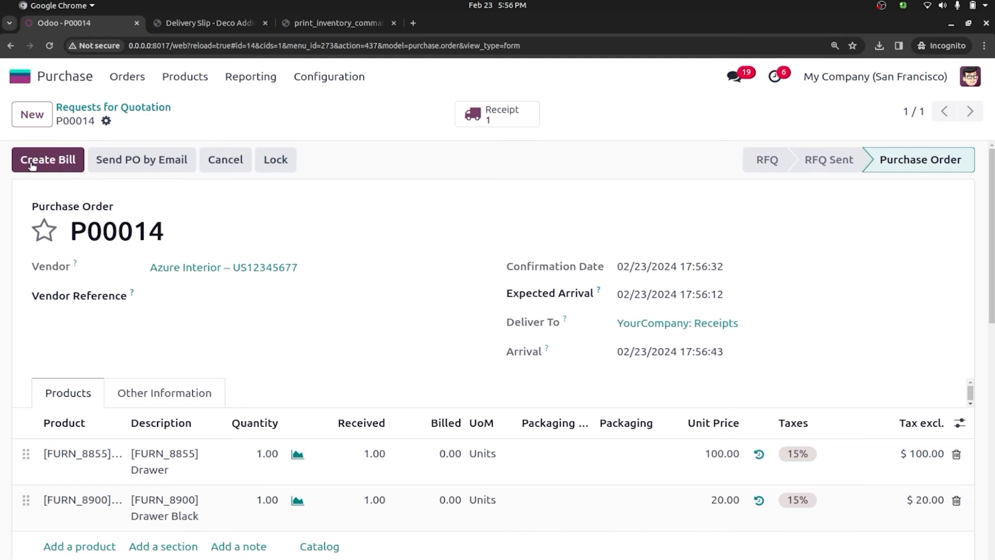
click(50, 159)
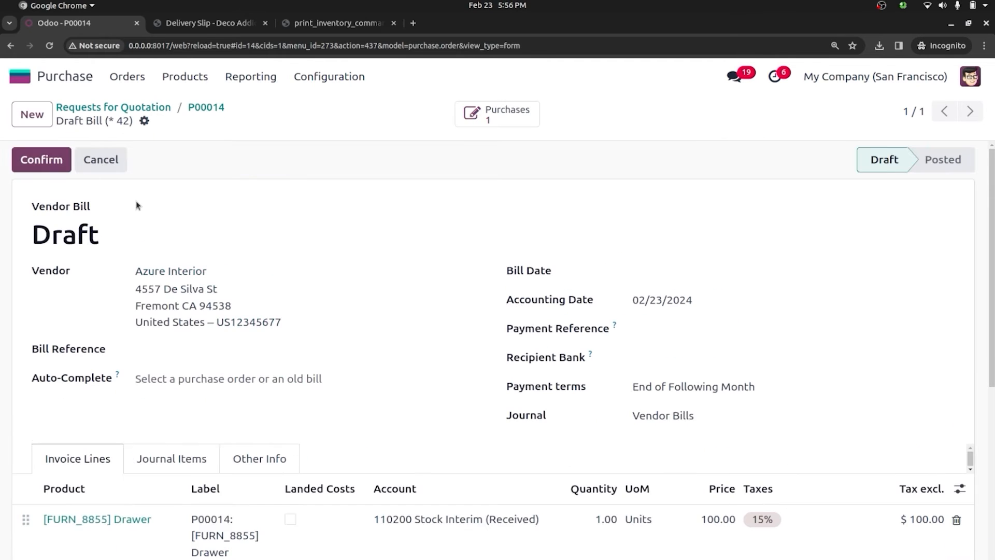
click(52, 162)
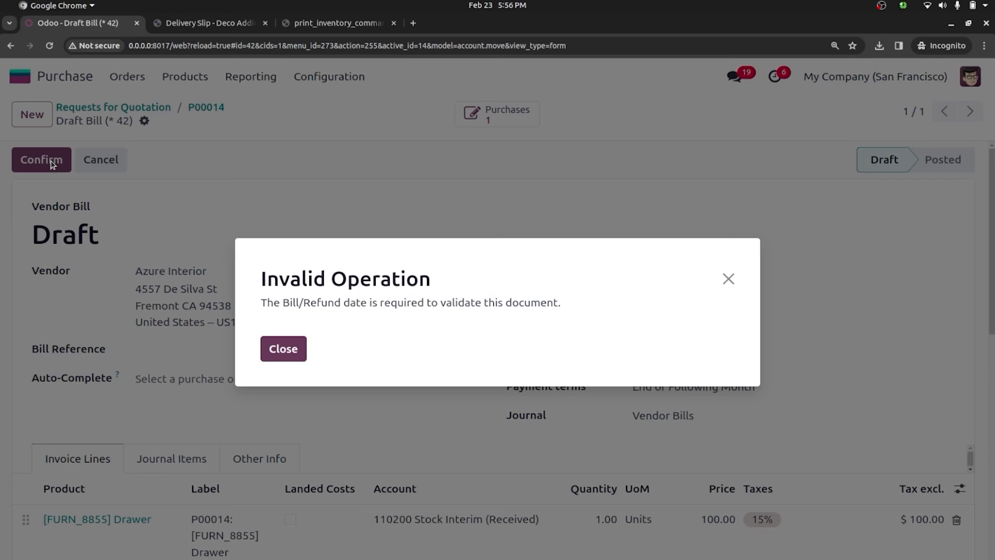
click(286, 352)
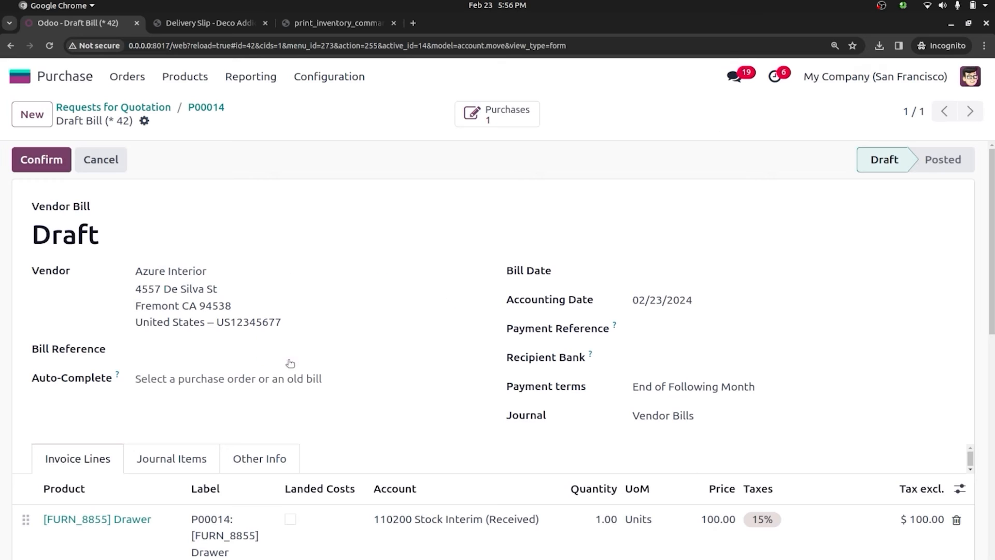
- Set the vendor bill's bill date to 02/23/2024 and confirm the bill
click(695, 270)
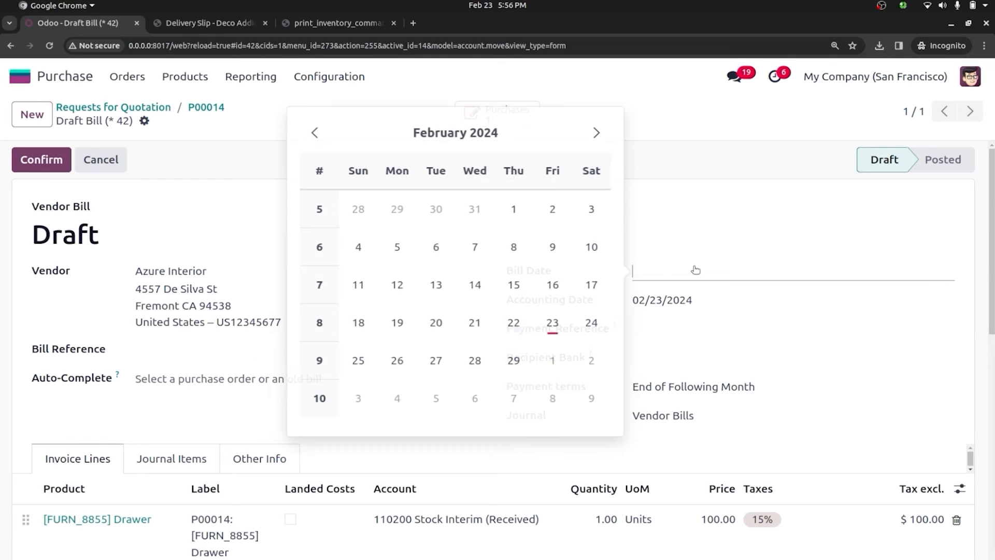
click(553, 322)
click(51, 154)
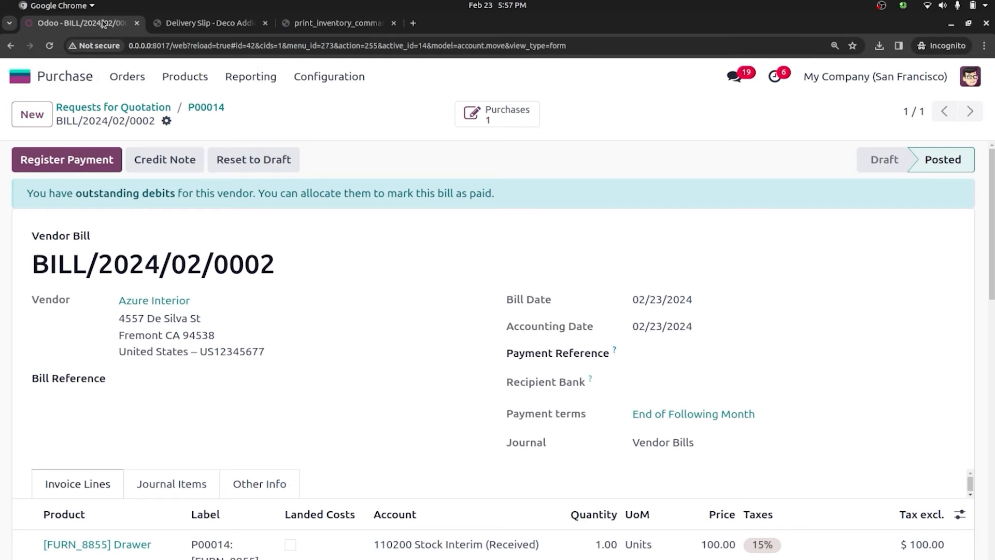
- Duplicate the bill's browser tab, switch to the Inventory app there and create a new landed cost record
right_click(103, 24)
click(141, 123)
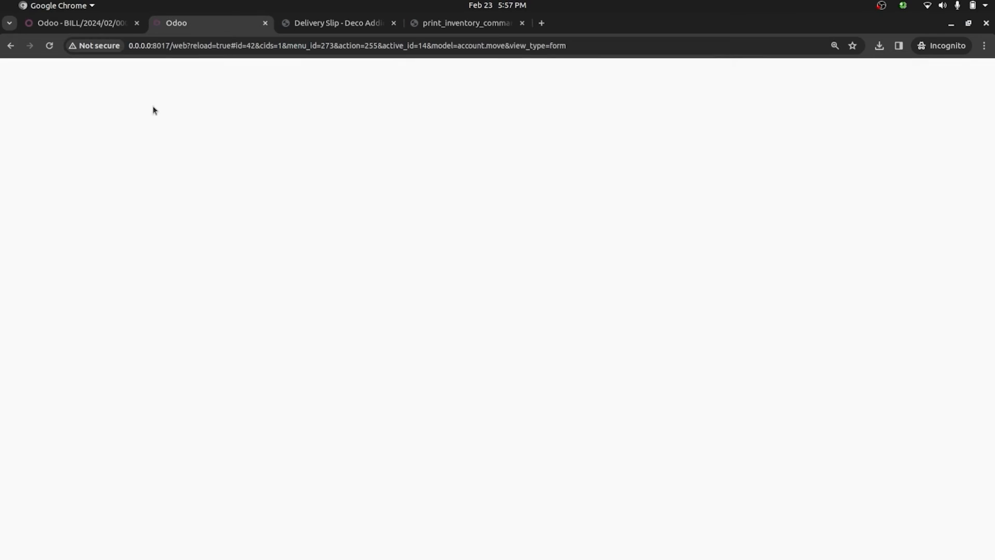
click(20, 76)
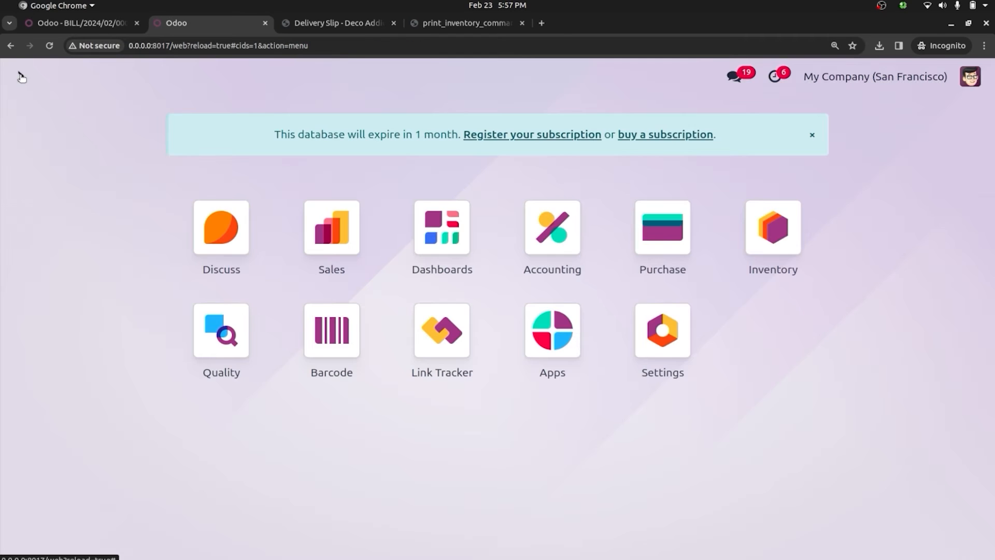
text(in)
key(Return)
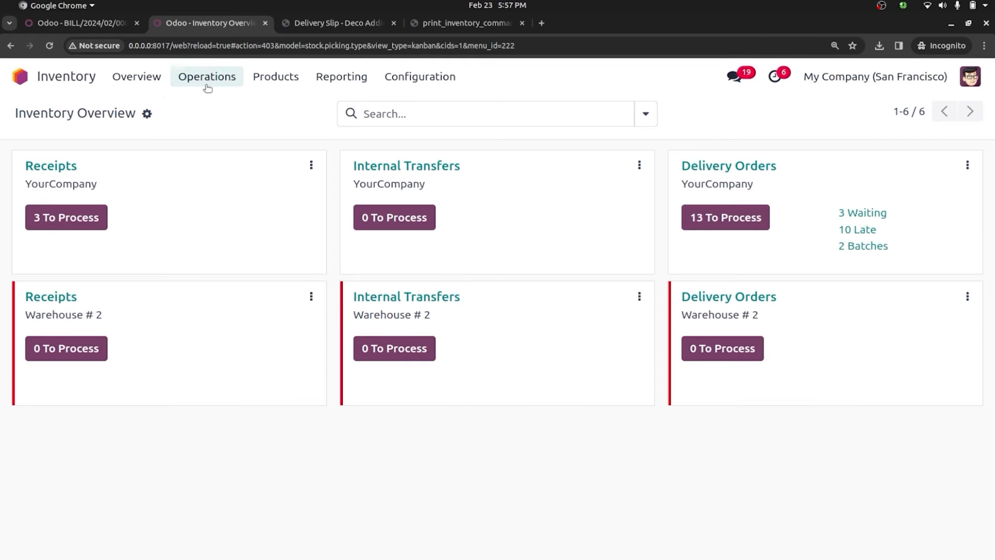
click(207, 83)
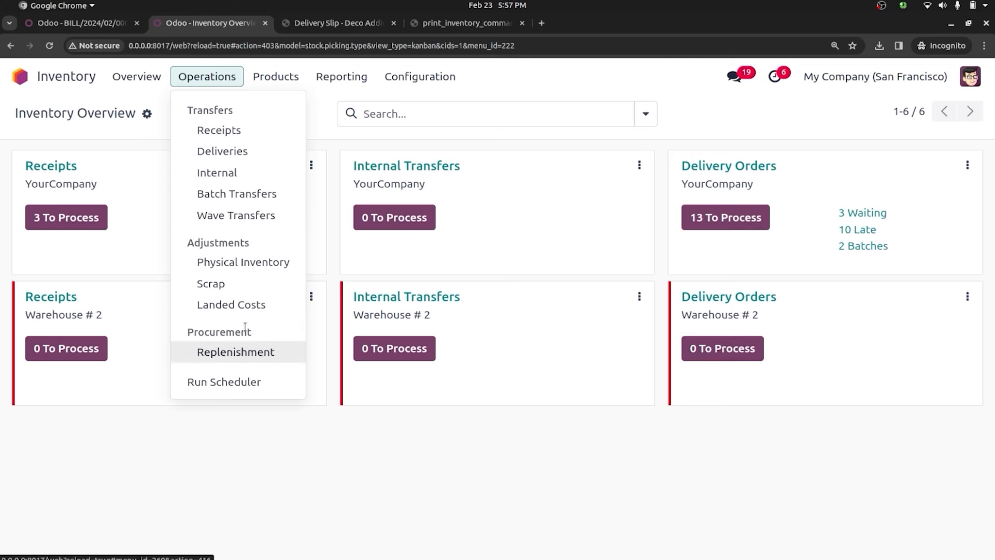
click(257, 305)
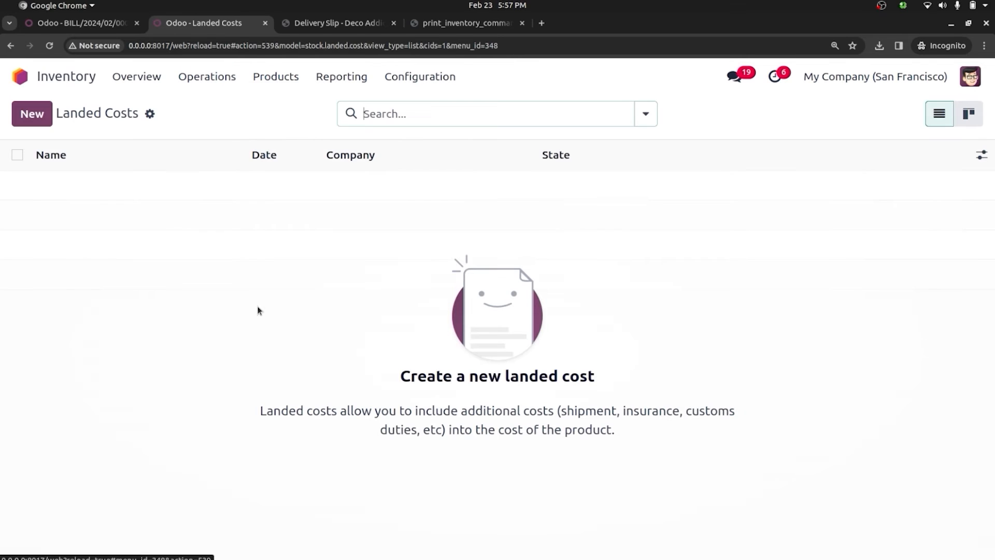
click(32, 115)
- Link the landed cost to transfer WH/IN/00010 and vendor bill BILL/2024/02/0002, checking the bill number against the posted bill
click(139, 299)
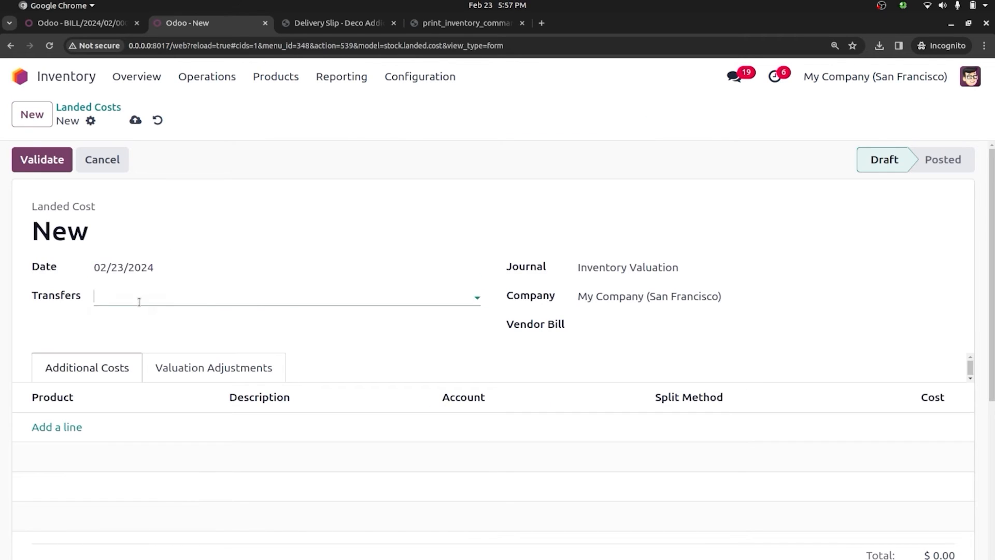
text(WH/IN/00010)
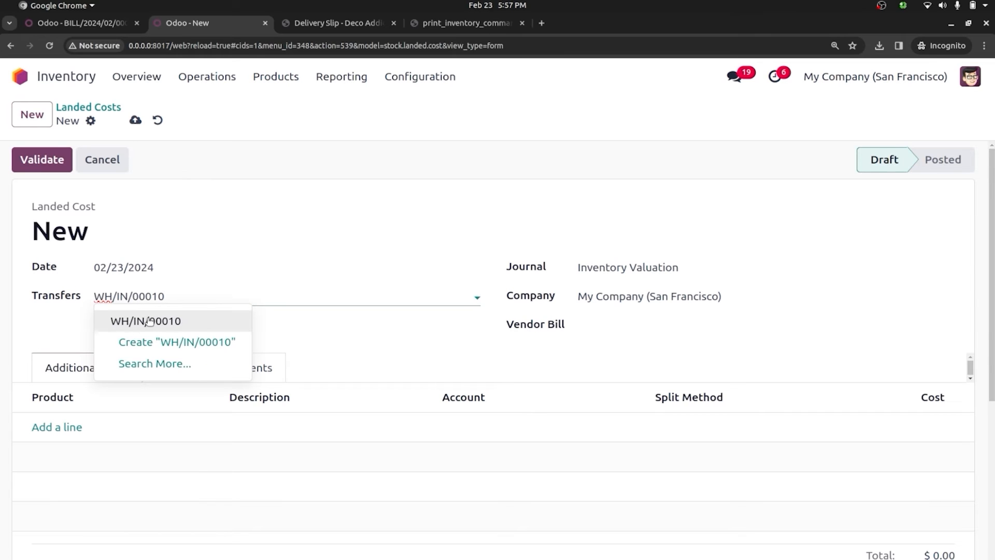
click(148, 322)
click(617, 331)
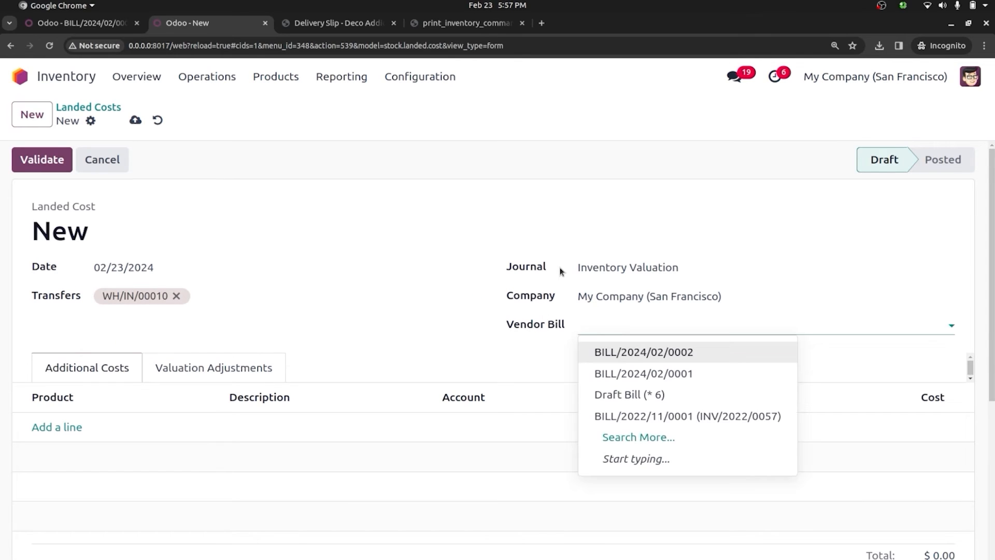
click(108, 27)
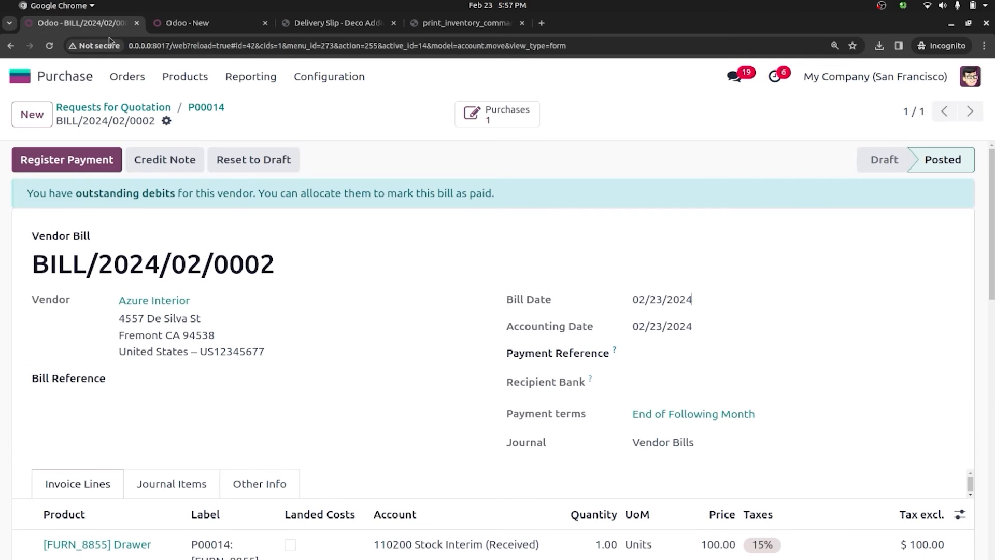
click(196, 24)
click(601, 319)
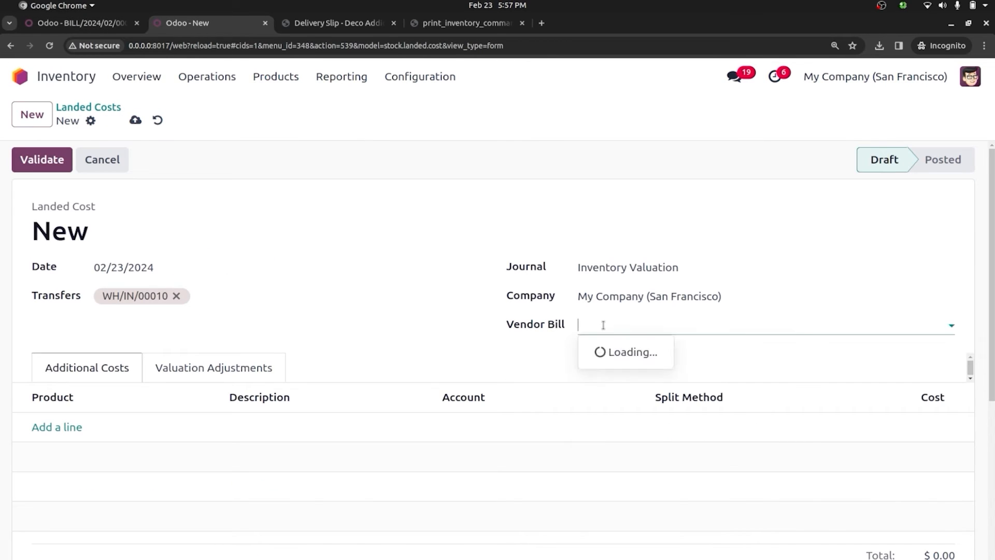
click(640, 352)
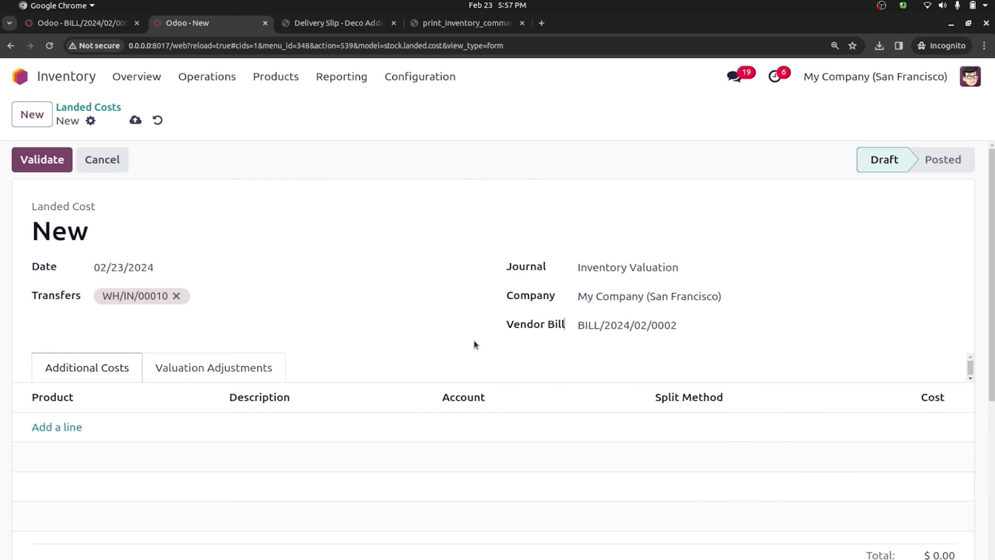
- Add an additional cost line to the landed cost with a newly created product named "Landed cost"
click(51, 427)
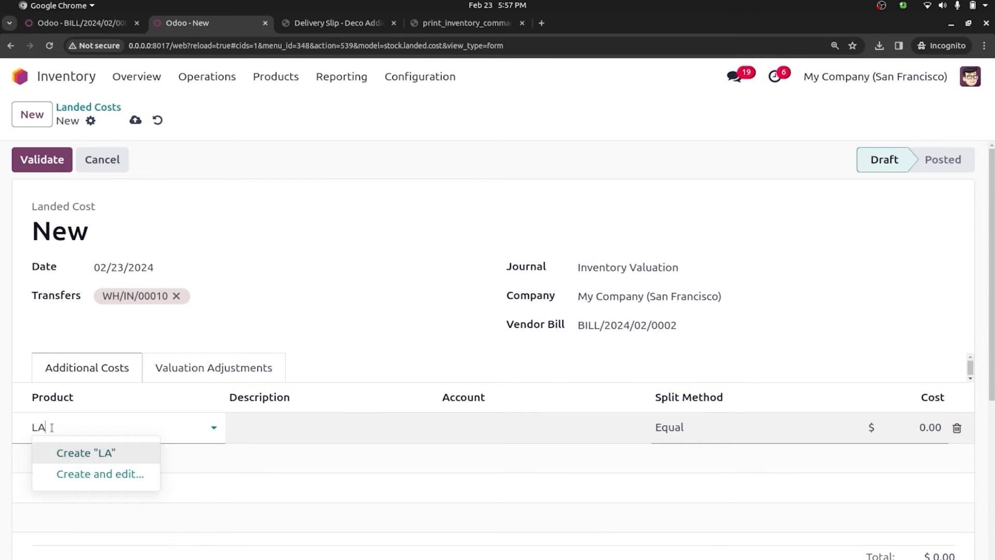
text(LAanded)
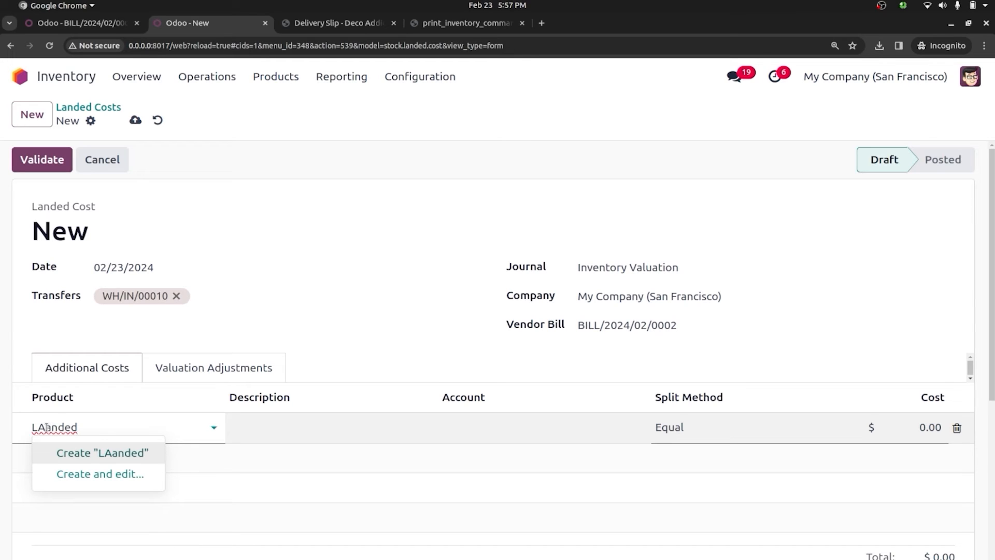
click(48, 427)
key(BackSpace)
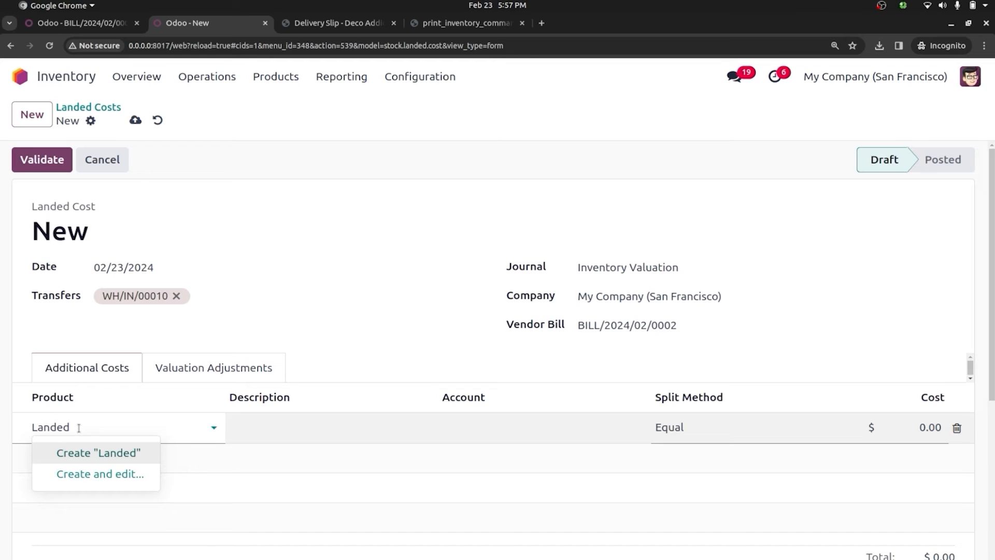
click(79, 428)
click(78, 428)
text(pro)
key(BackSpace)
key(BackSpace)
key(BackSpace)
text(cost)
click(117, 456)
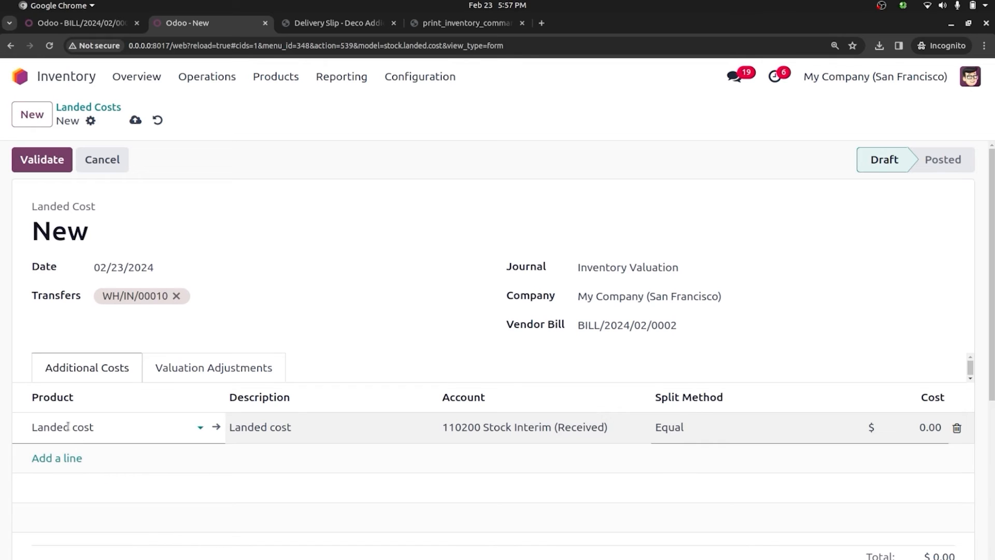
- Look at the Landed cost product's form, return and set the line's cost to 100, keeping BILL/2024/02/0002 as the vendor bill
click(218, 426)
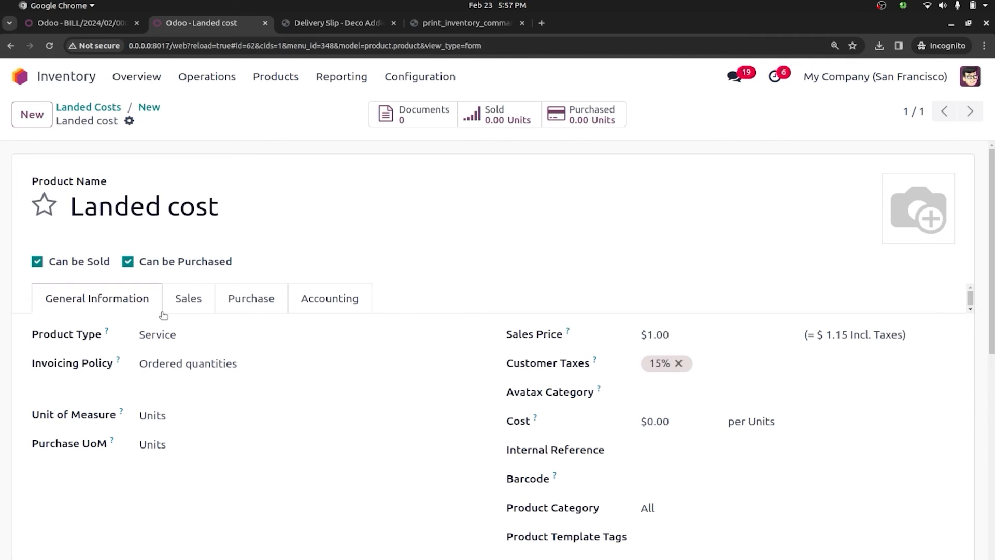
click(148, 107)
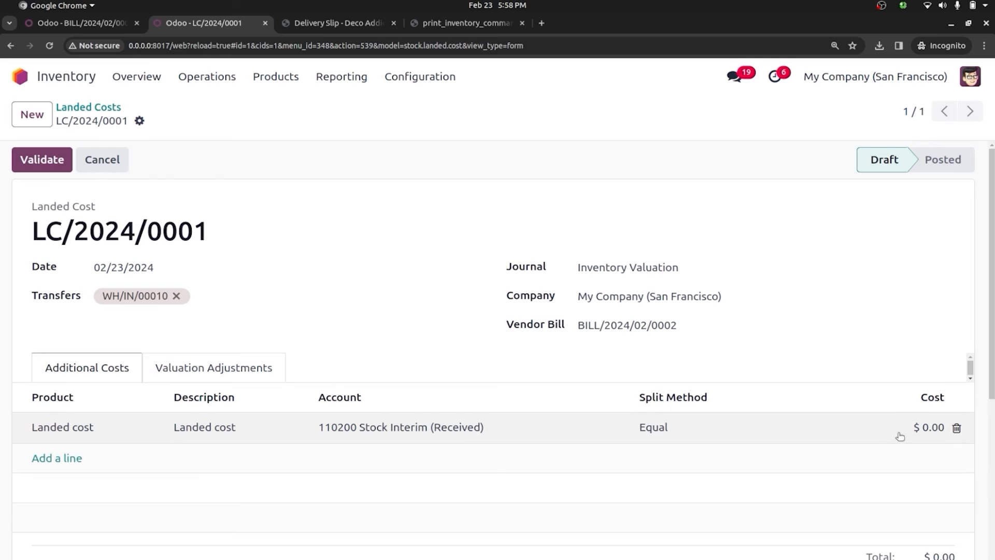
click(928, 428)
text(1)
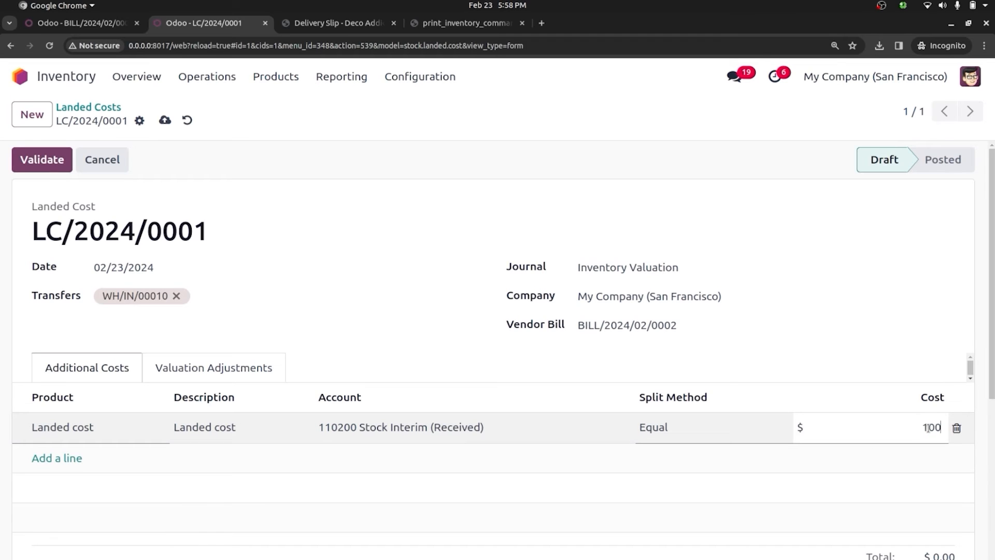
click(817, 331)
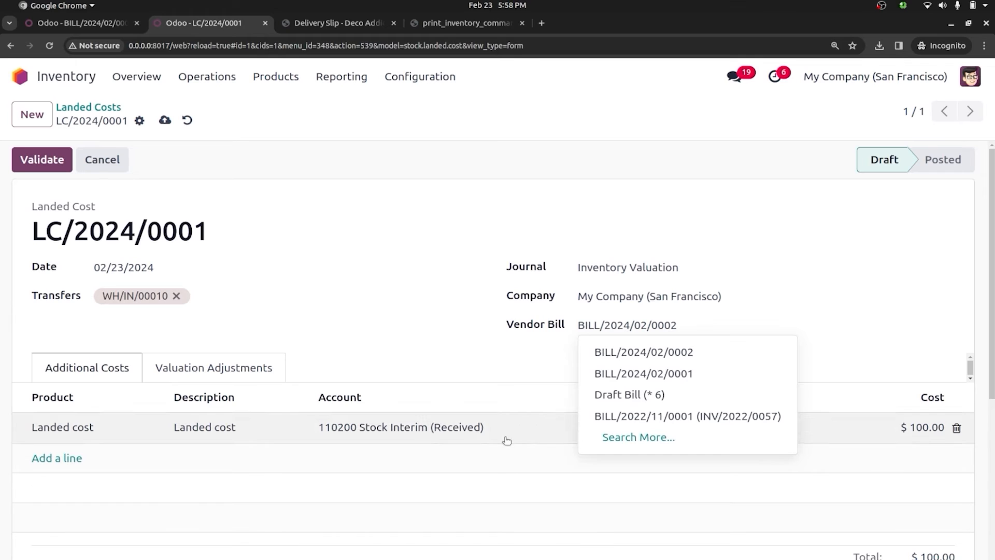
click(648, 354)
- Review the split methods, keep Equal, validate the landed cost and show its valuation adjustments
click(658, 426)
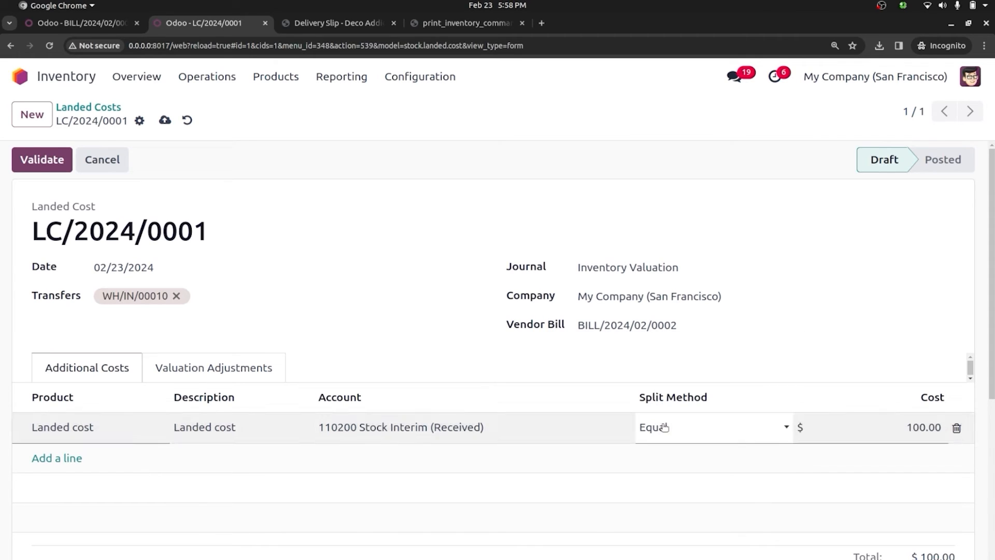
click(664, 427)
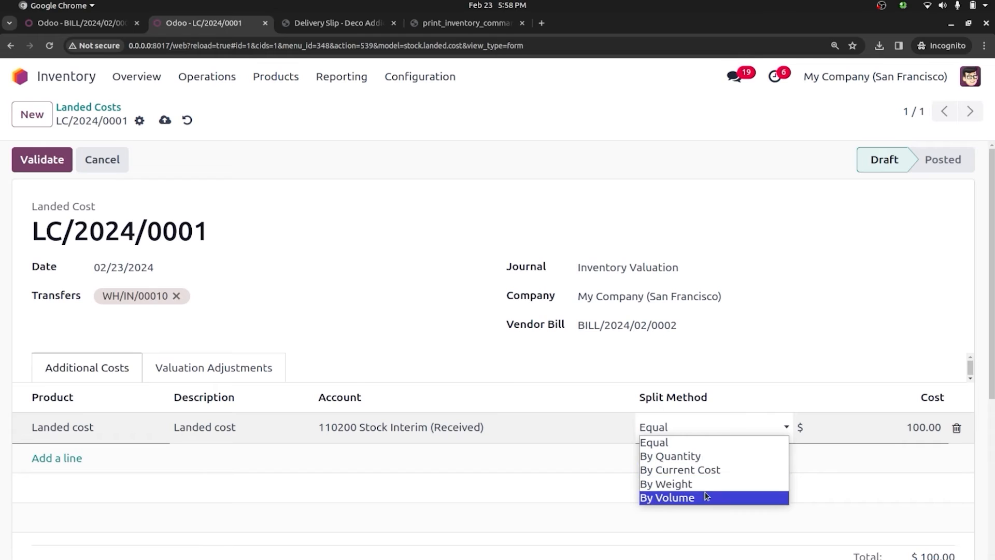
click(459, 525)
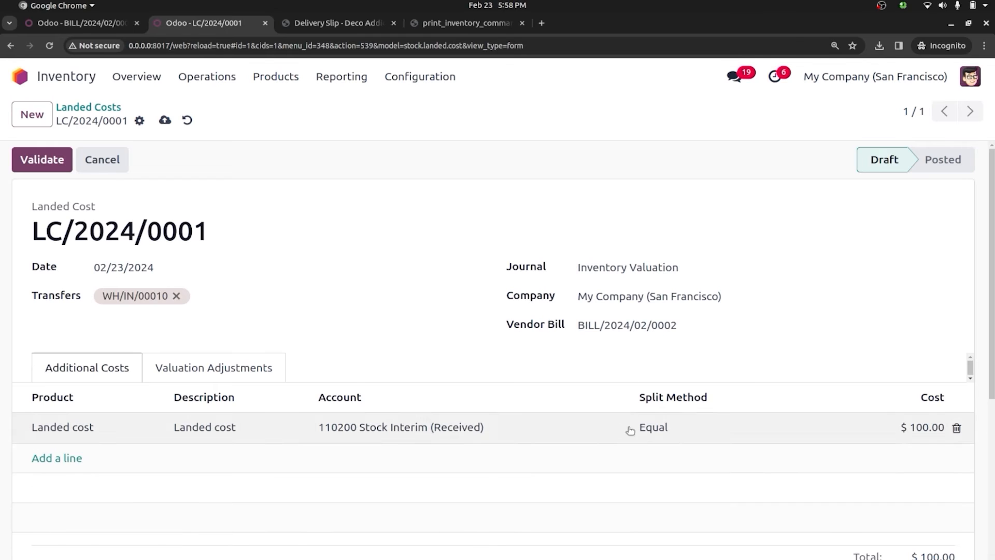
click(45, 160)
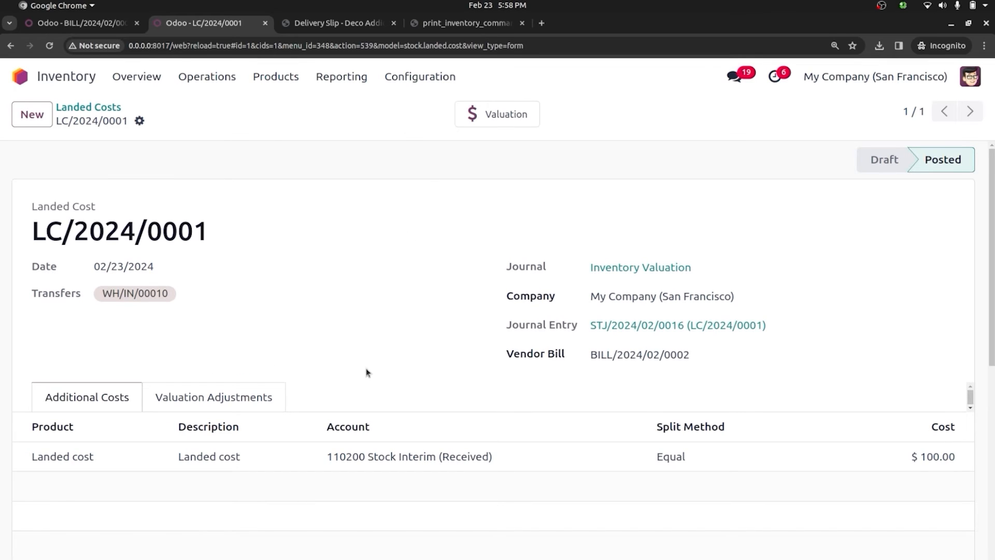
click(210, 399)
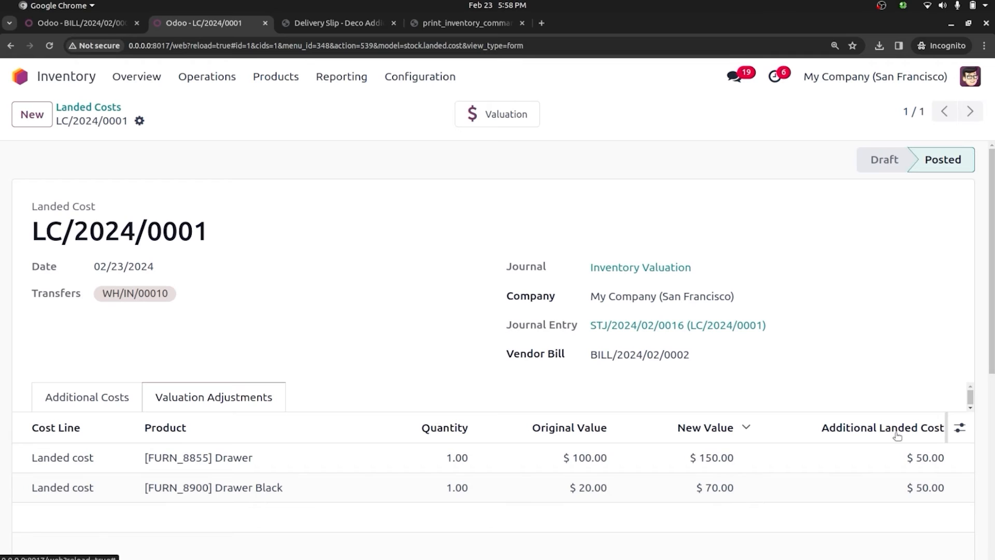
- Switch to the Purchase app, open purchase order P00014 and view its vendor bill
click(20, 76)
text(p)
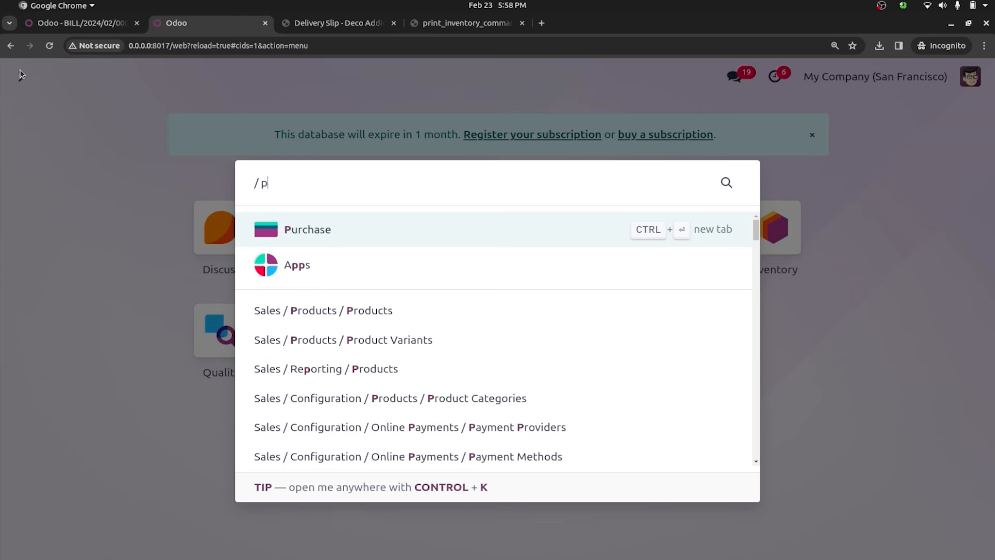
key(Return)
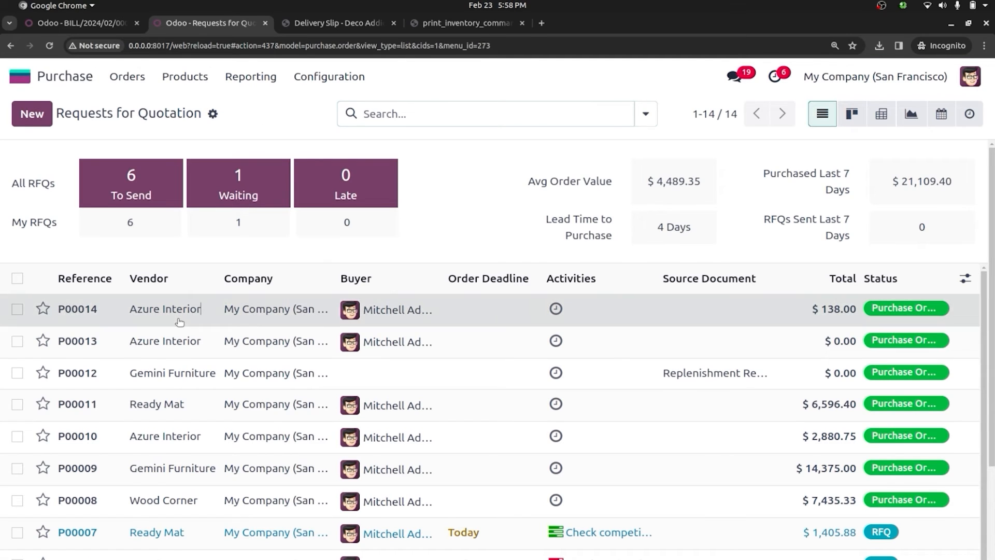
click(166, 309)
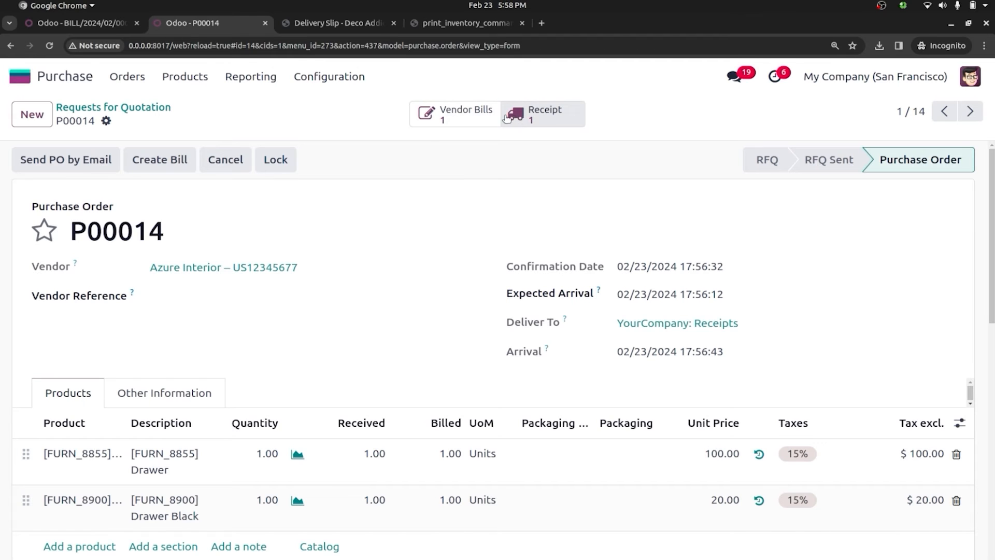
click(467, 118)
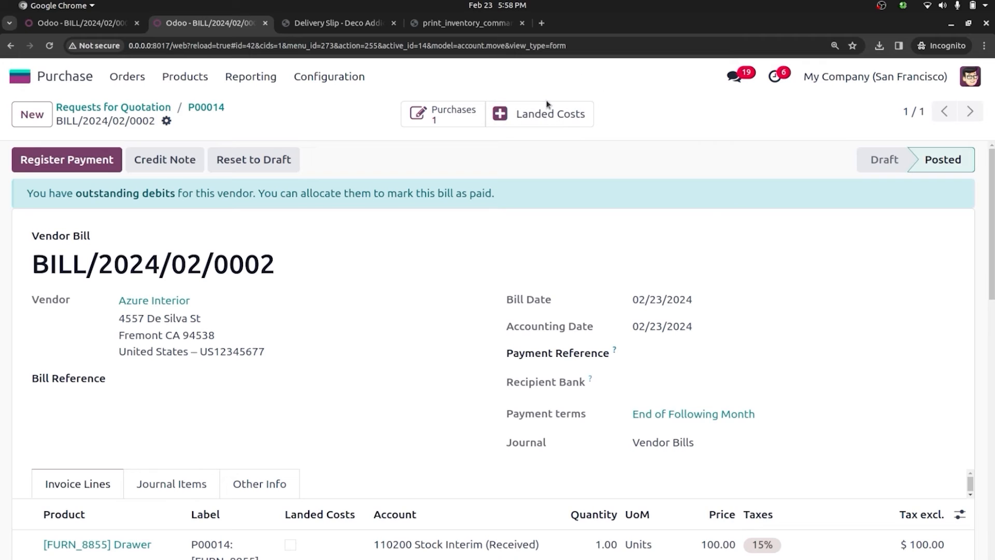
- Switch to the Inventory app's settings and review the Warehouse, Advanced Scheduling and Logistics options
click(19, 78)
text(i)
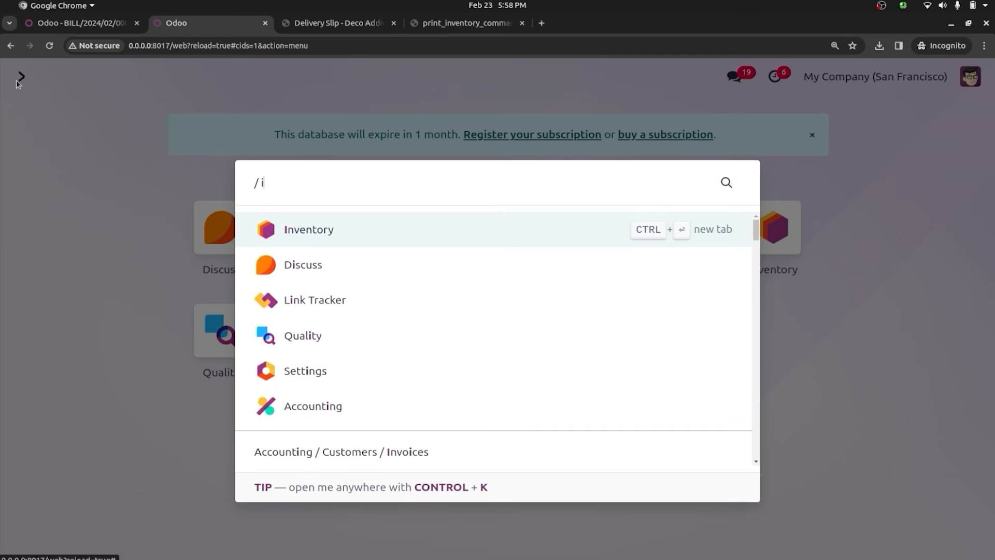
key(Return)
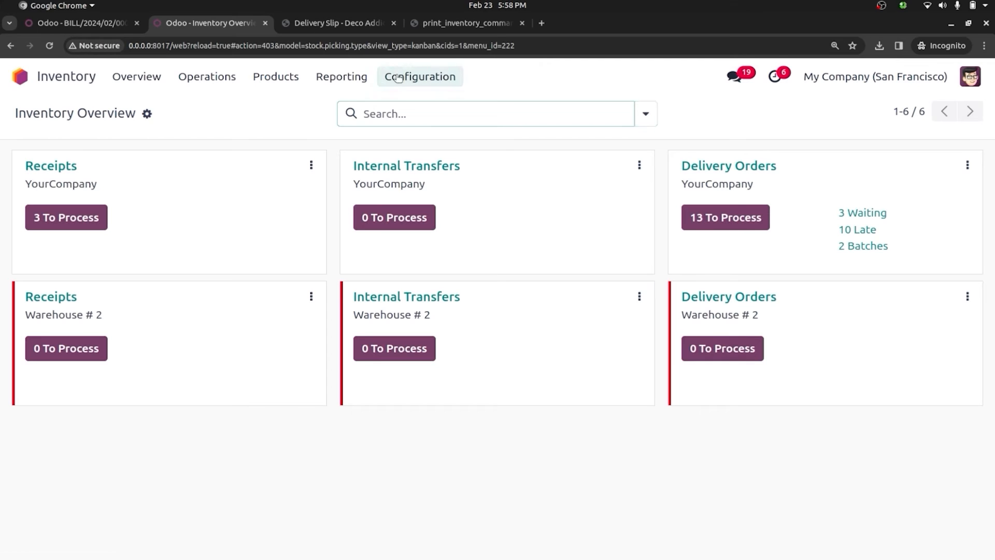
click(417, 76)
click(420, 105)
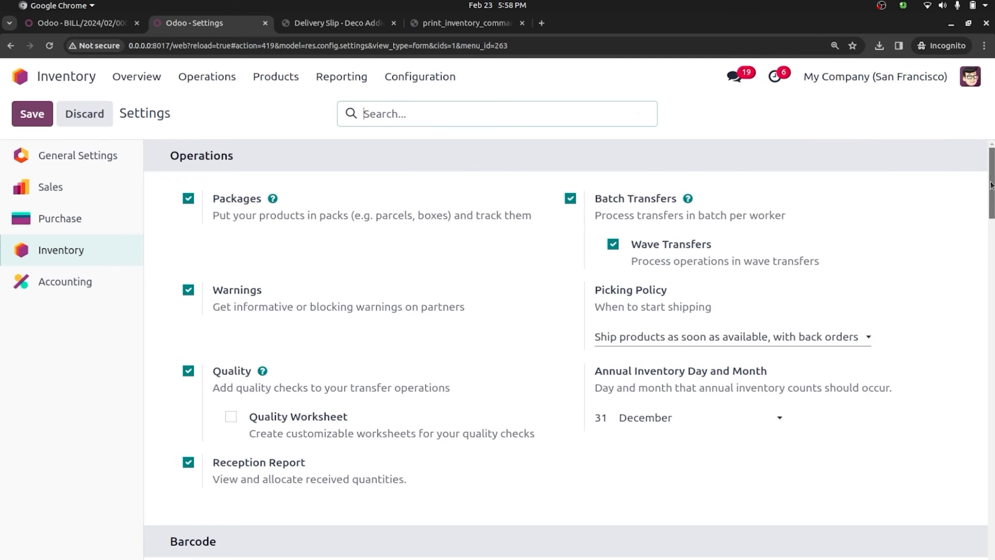
drag(990, 181, 990, 437)
scroll(403, 421, down, 5)
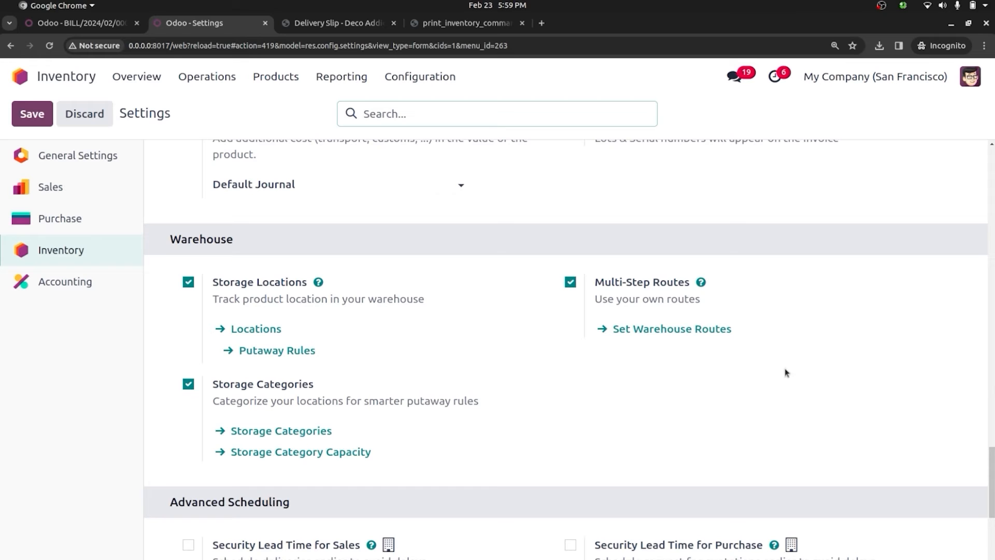
drag(992, 459, 992, 500)
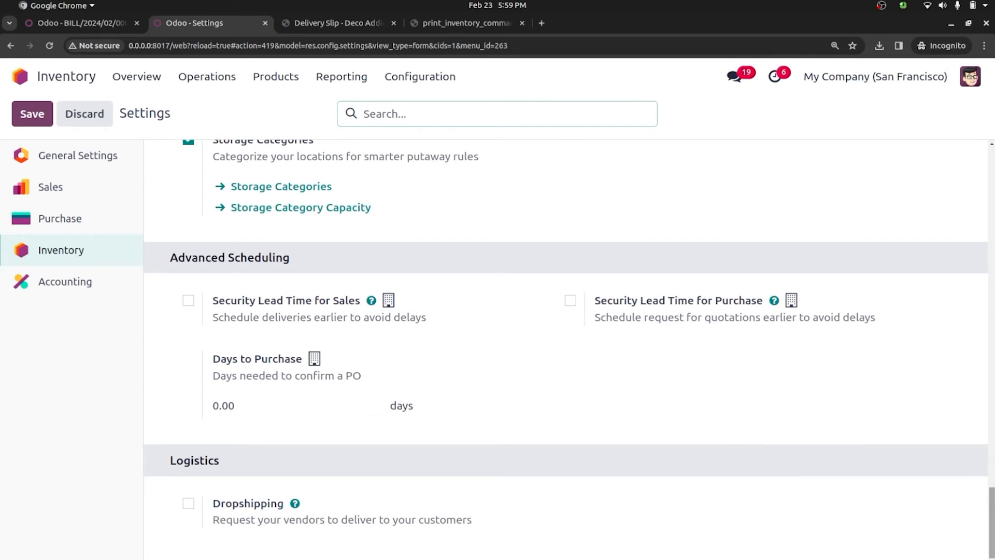
- Enable Security Lead Time for Sales and set expected delivery dates to move forward by 2 days
click(189, 301)
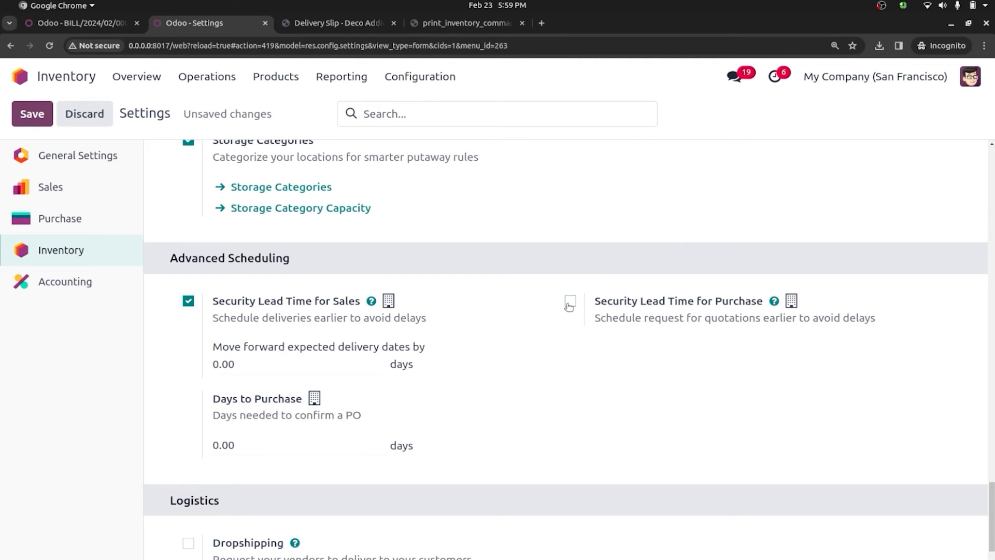
mouse_move(410, 342)
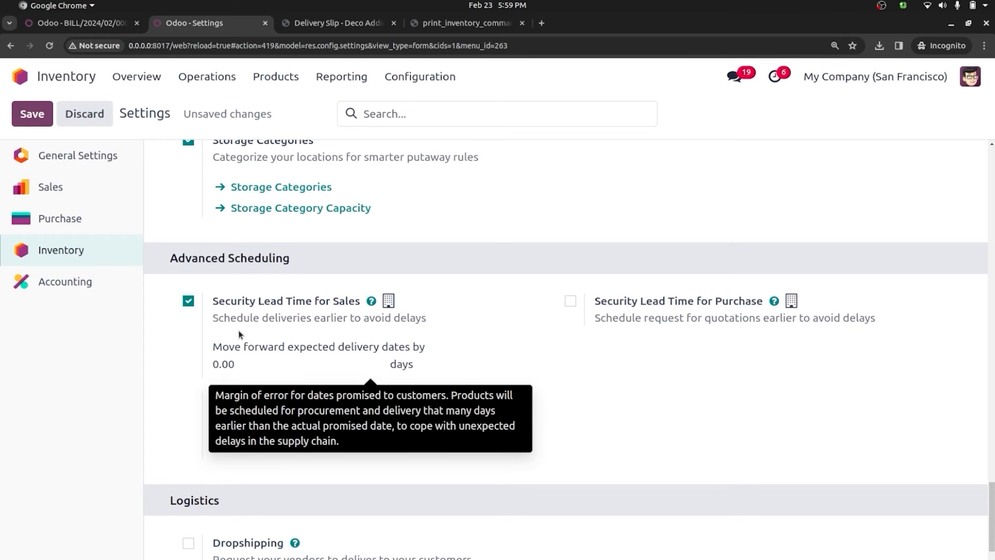
click(261, 365)
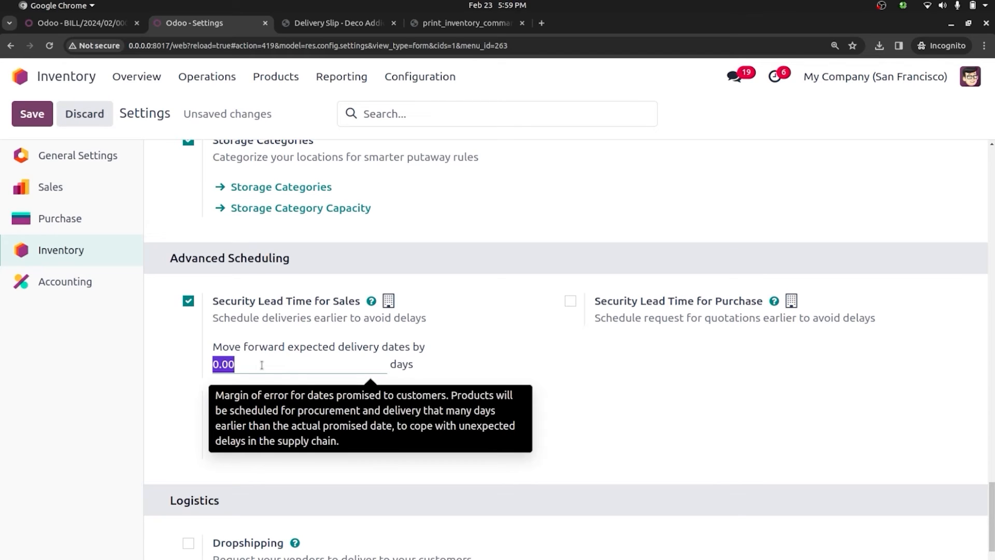
text(2)
click(539, 384)
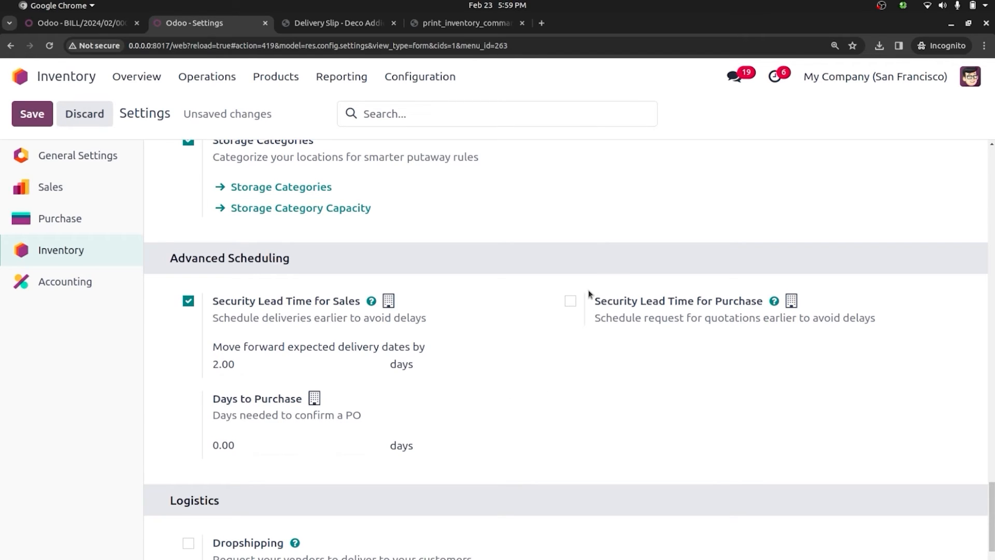
- Enable Security Lead Time for Purchase with request creation dates moved forward by 2 days, and save the settings
click(570, 301)
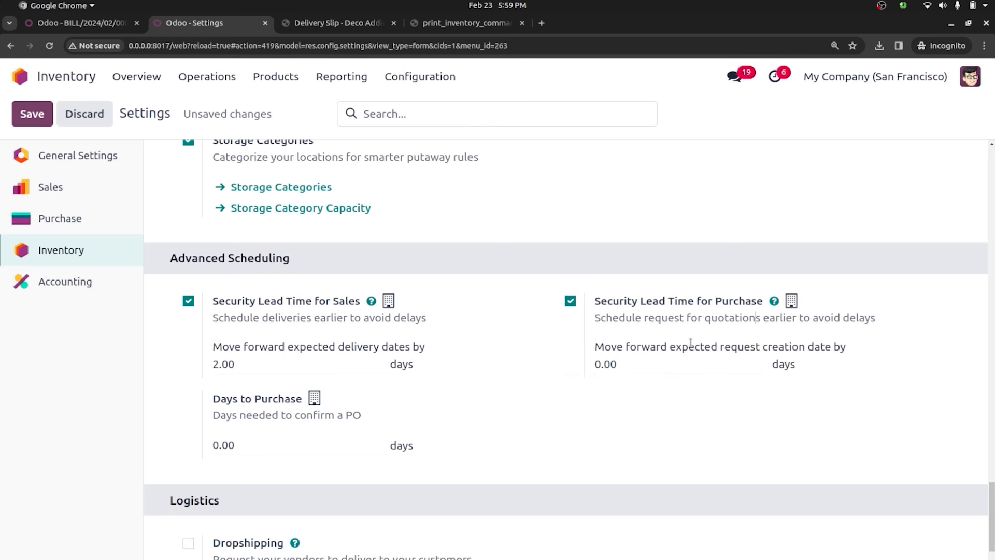
click(657, 359)
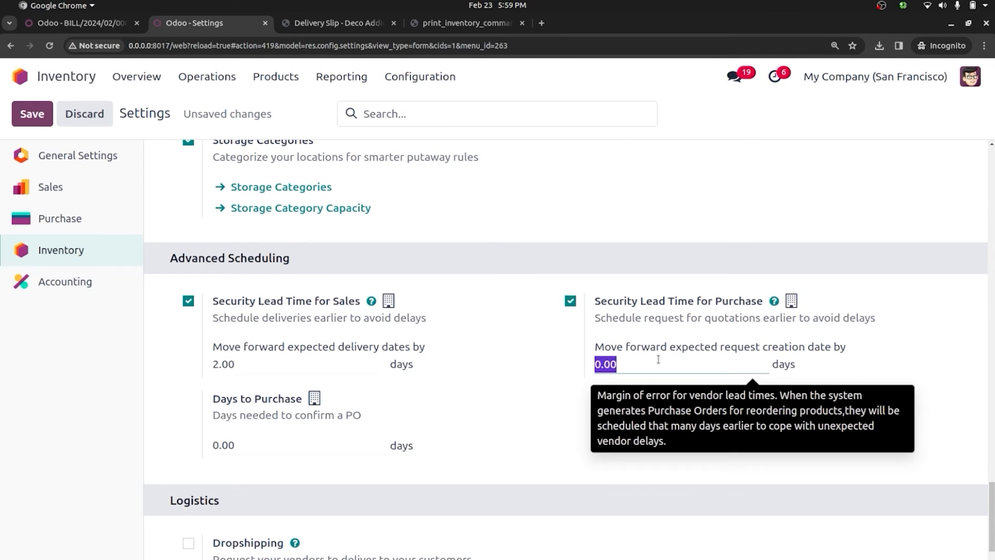
text(2)
click(534, 381)
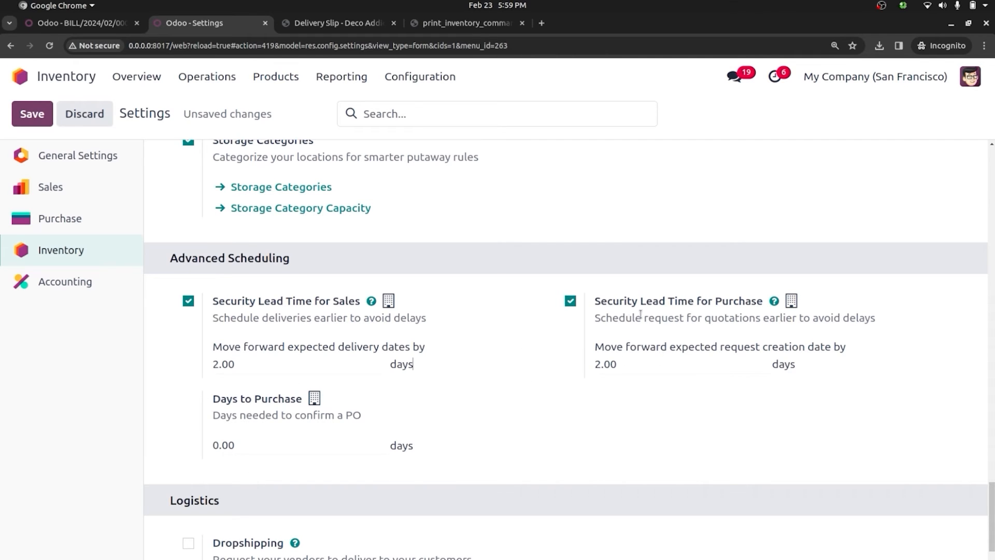
click(25, 114)
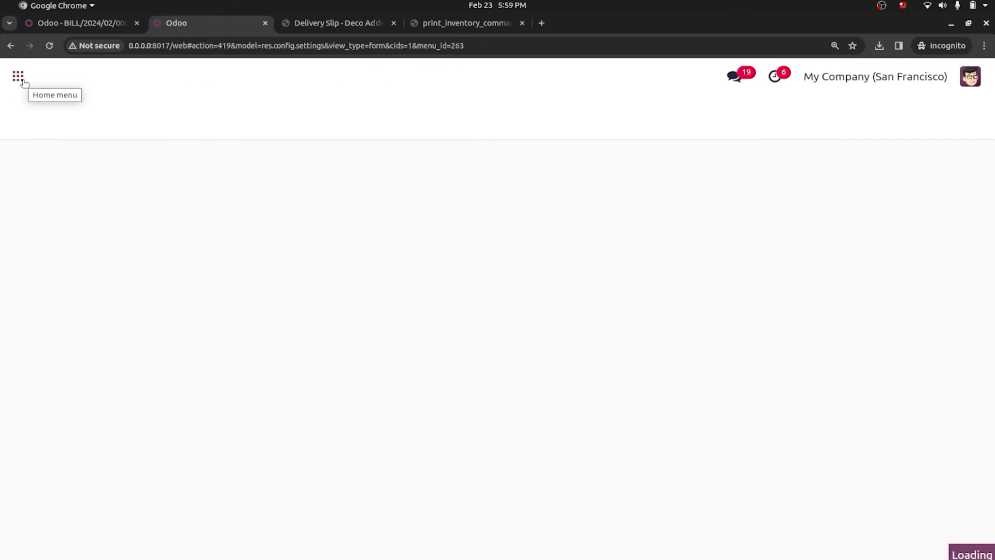
- Switch to the Sales app and create a quotation for customer Deco Addict with an Airpodes order line
click(23, 80)
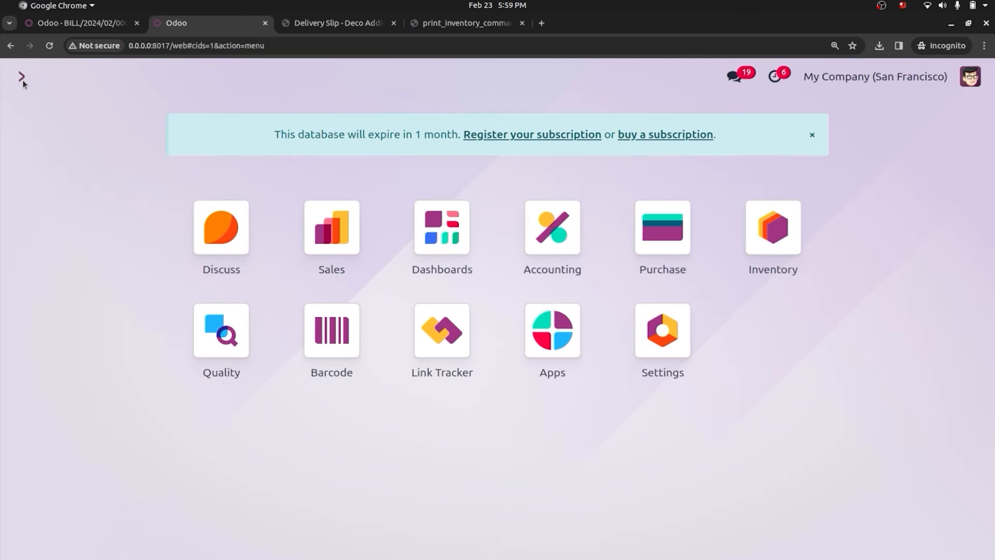
text(d)
key(BackSpace)
text(sa)
key(Return)
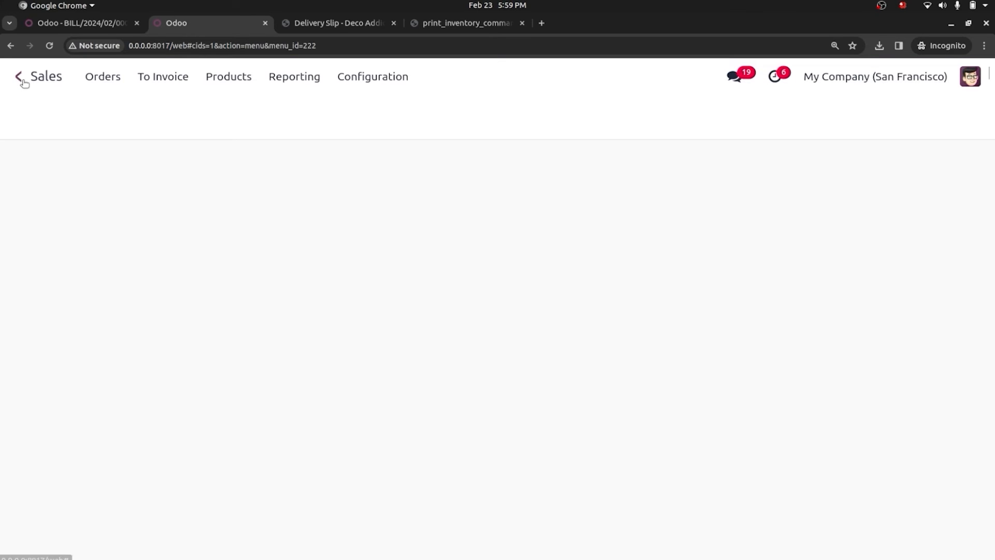
click(42, 117)
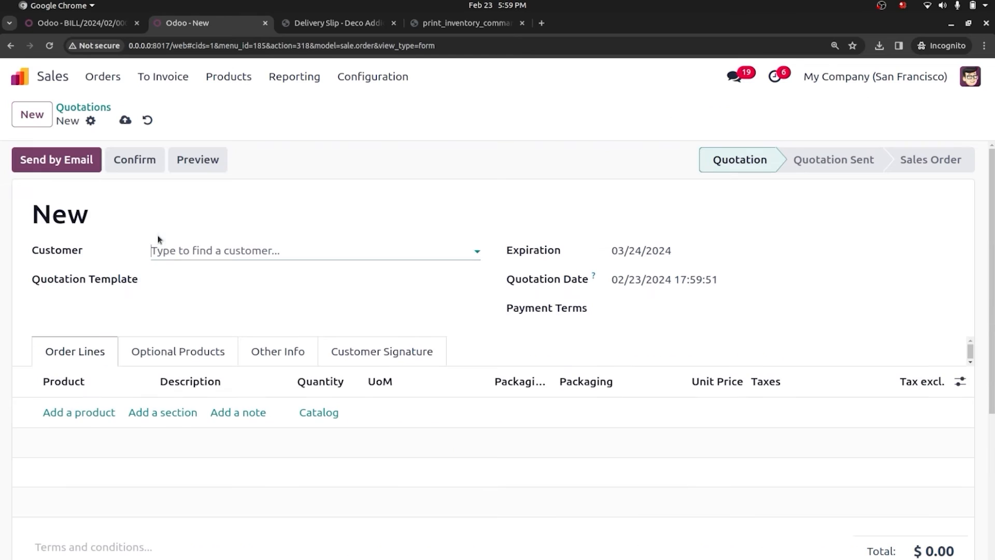
click(167, 253)
click(190, 278)
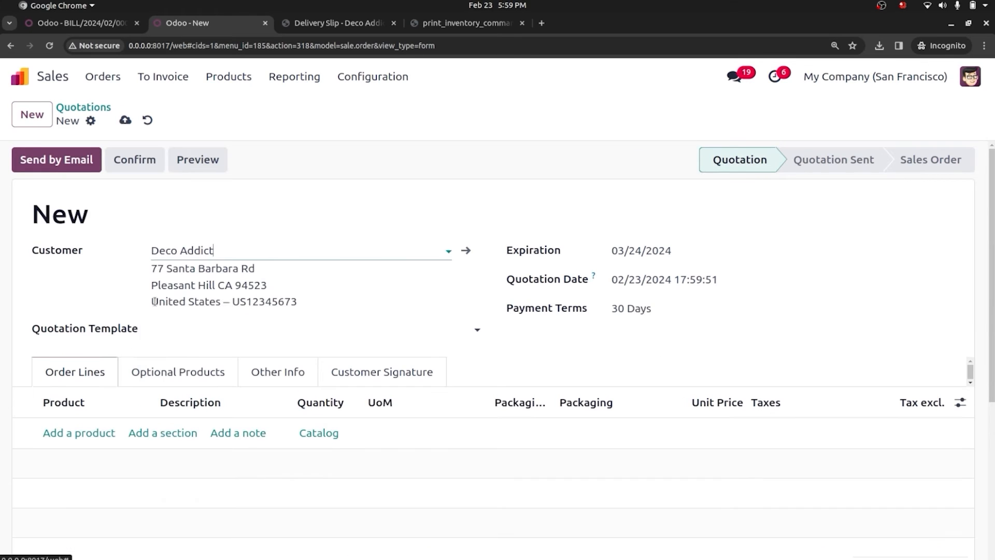
click(76, 436)
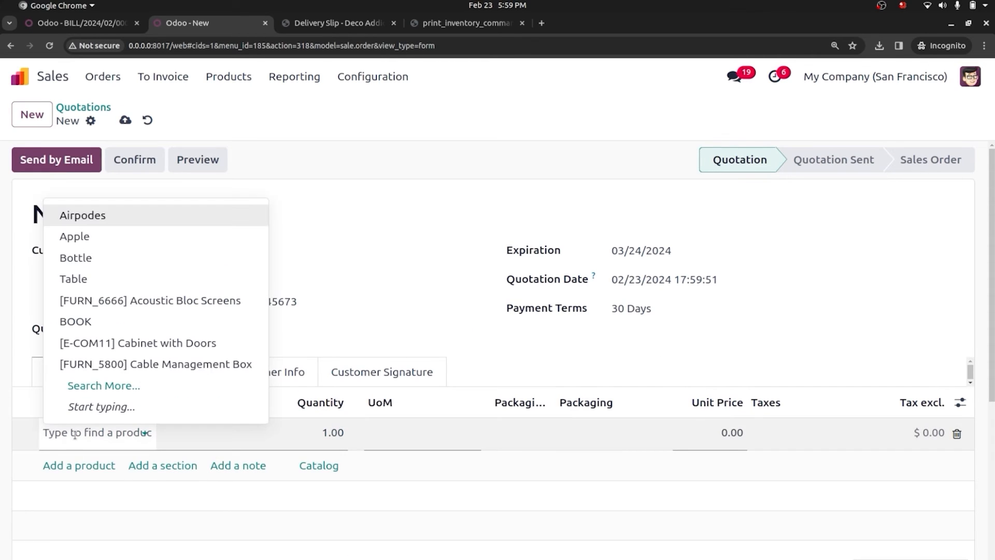
click(114, 221)
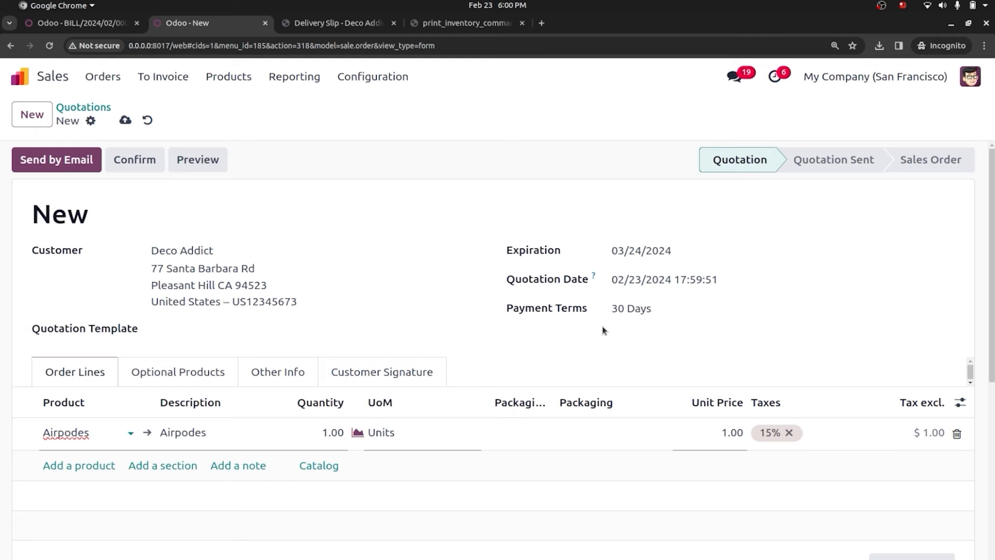
- Set the quotation's delivery date to 03/01/2024 18:00:00 in its other information
click(278, 372)
scroll(435, 369, down, 6)
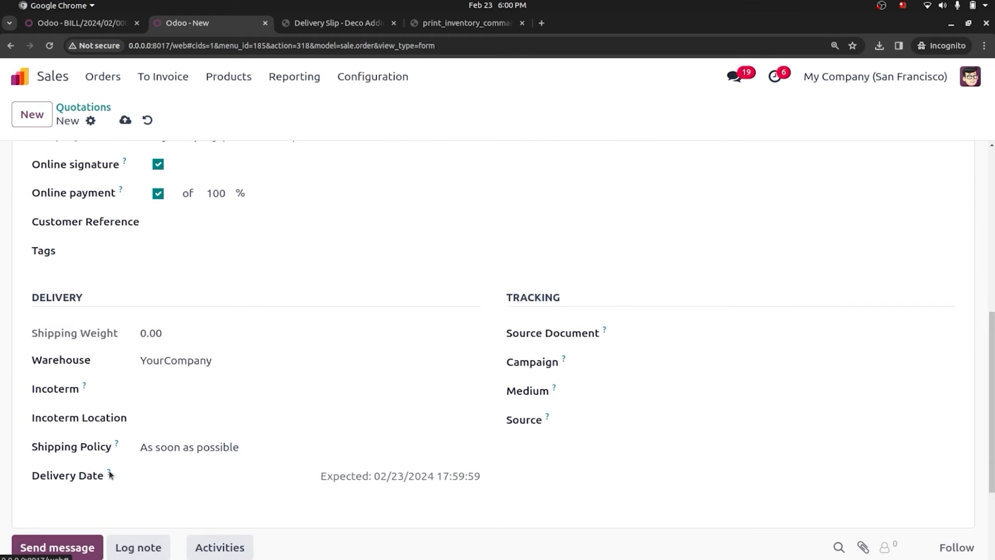
click(141, 477)
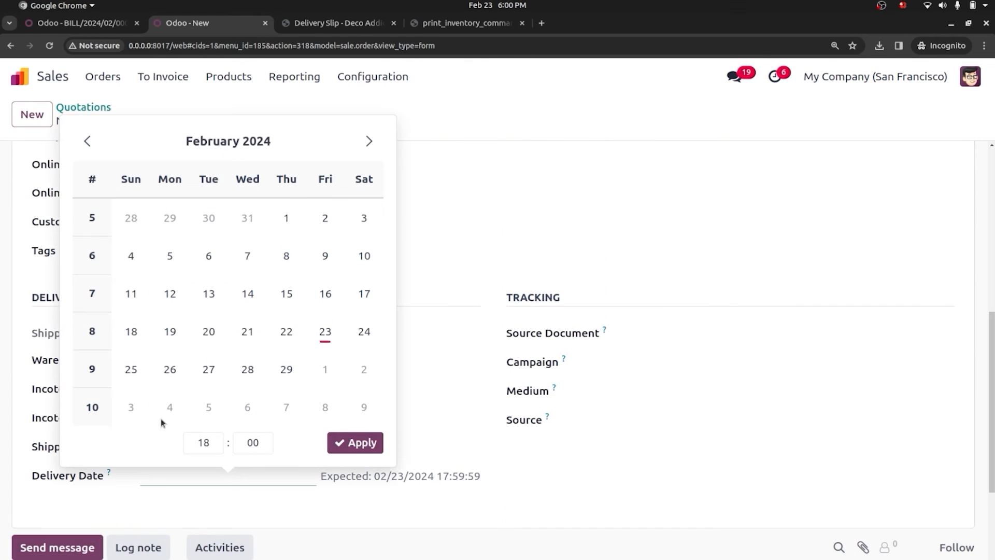
click(370, 145)
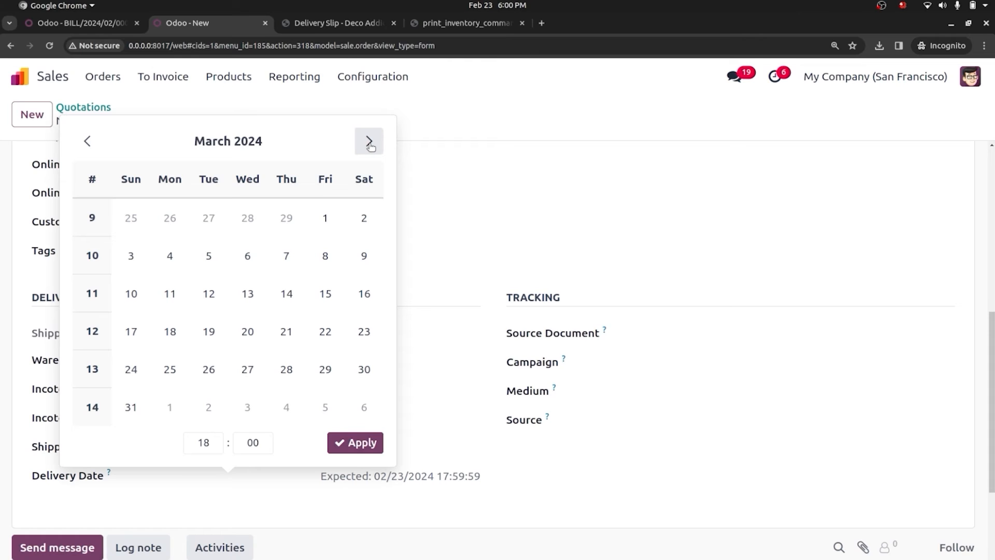
click(332, 216)
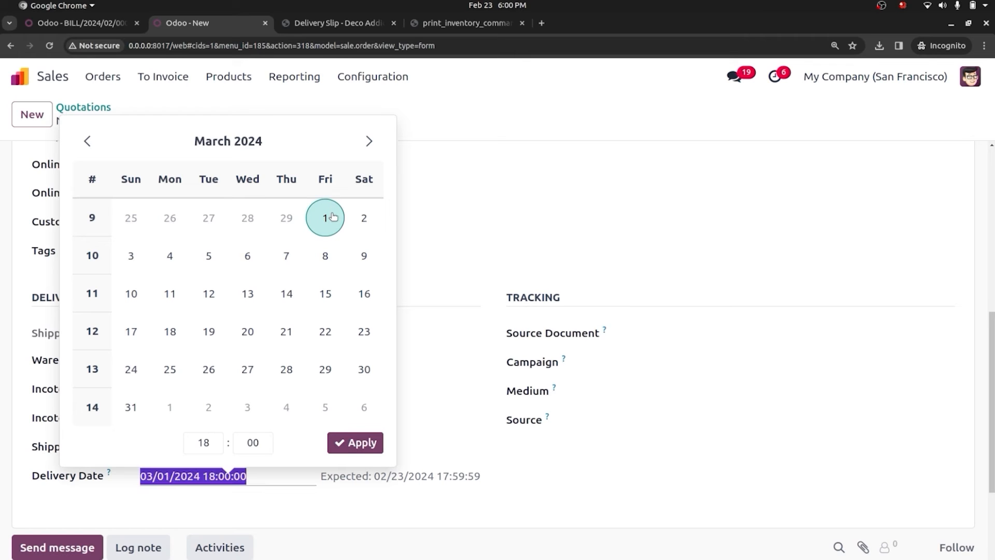
click(584, 218)
scroll(621, 356, up, 10)
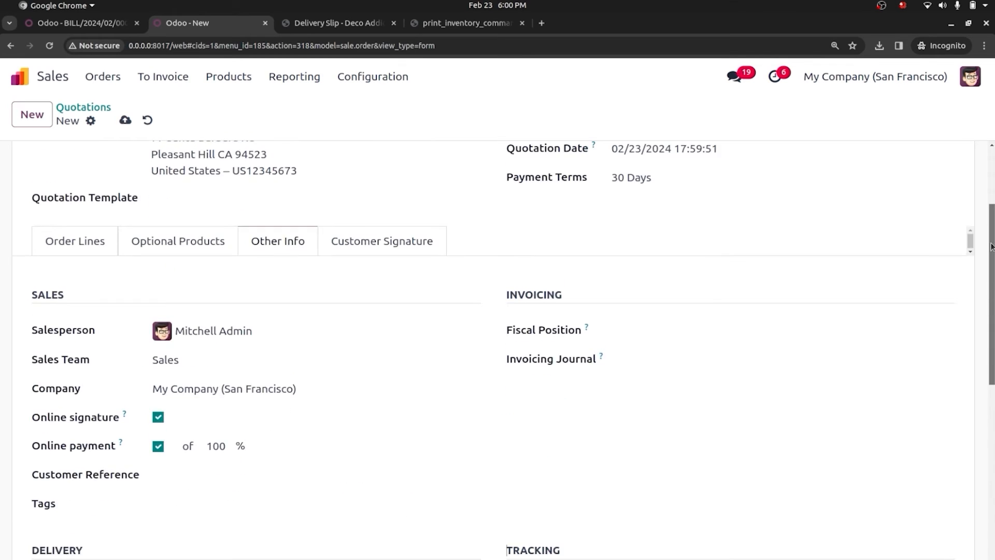
- Confirm the quotation, review the scheduled date and deadline on its delivery order, and validate the delivery
click(127, 164)
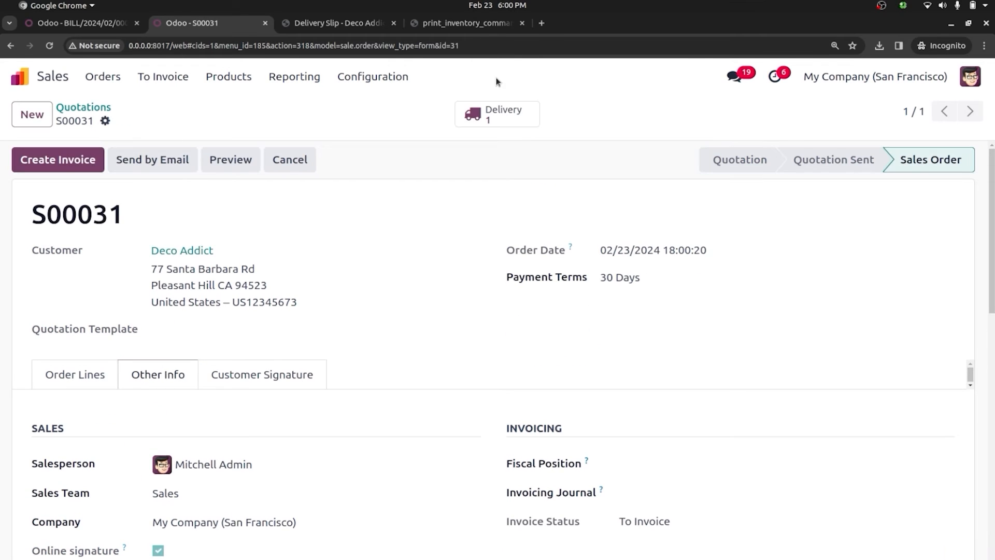
click(494, 121)
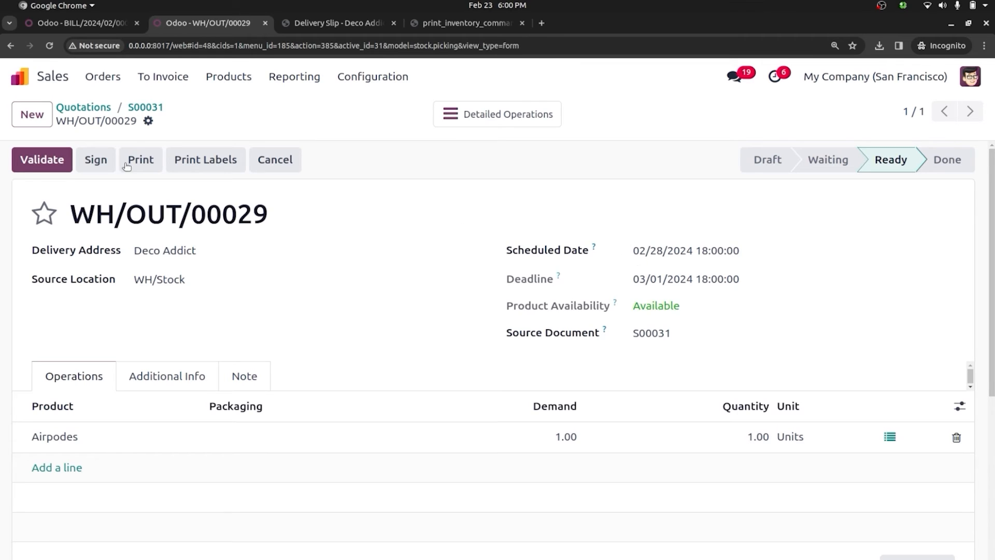
click(48, 158)
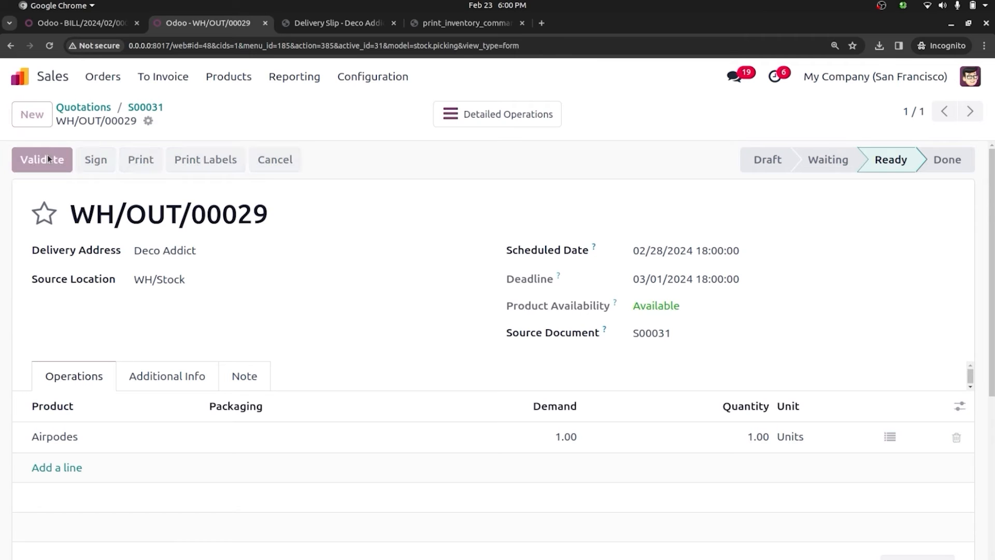
- Switch to the Inventory app's settings, enable Dropshipping under Logistics and save
click(19, 77)
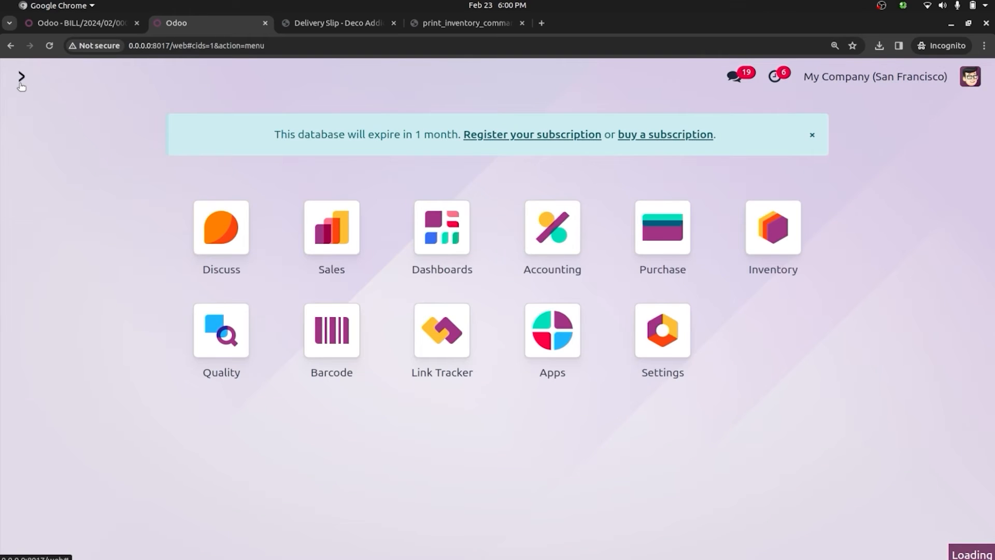
text(in)
key(Return)
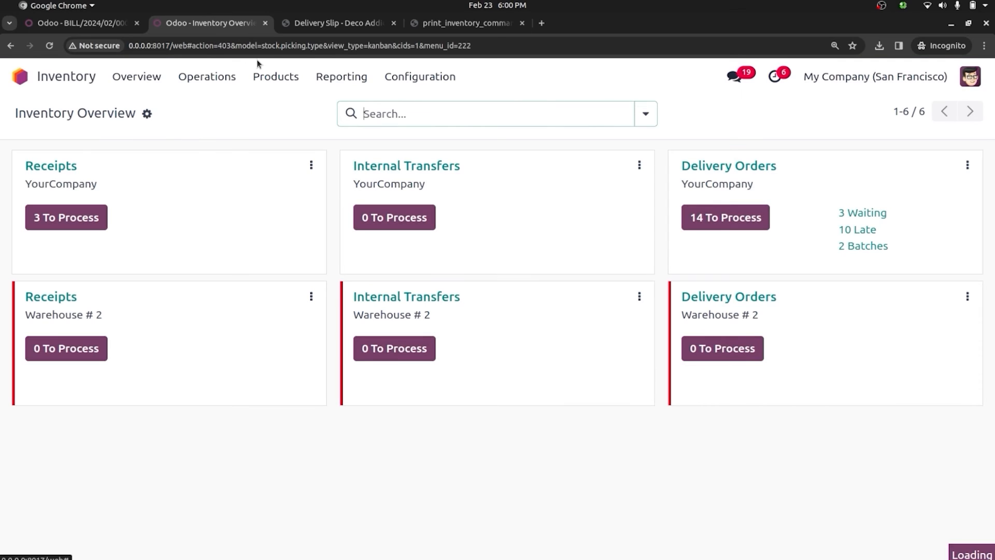
click(413, 77)
click(415, 108)
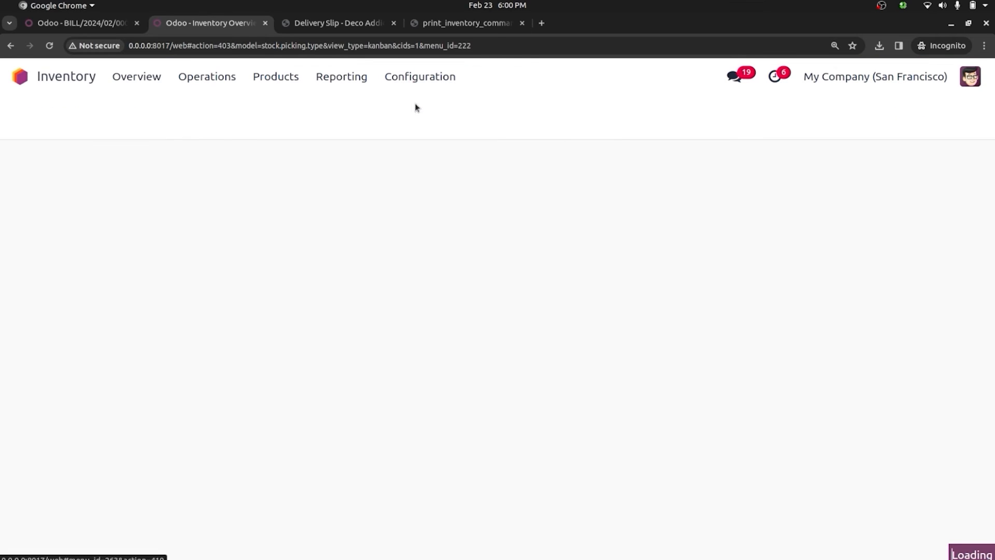
scroll(430, 540, down, 15)
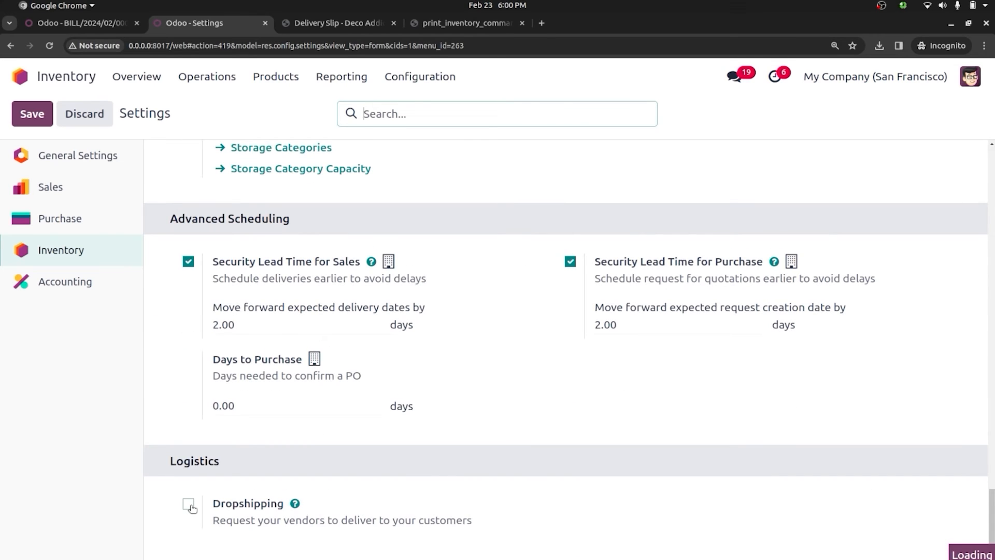
click(189, 504)
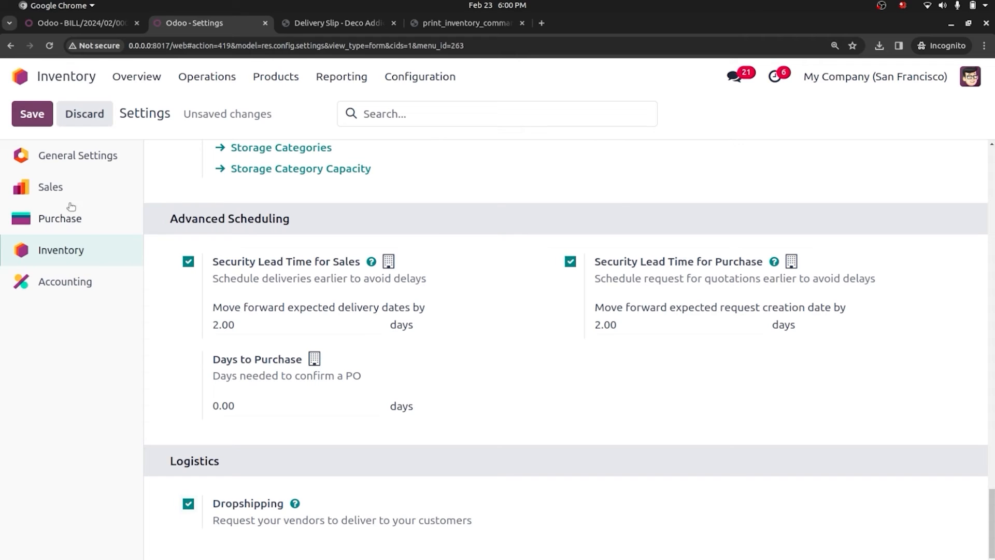
click(33, 114)
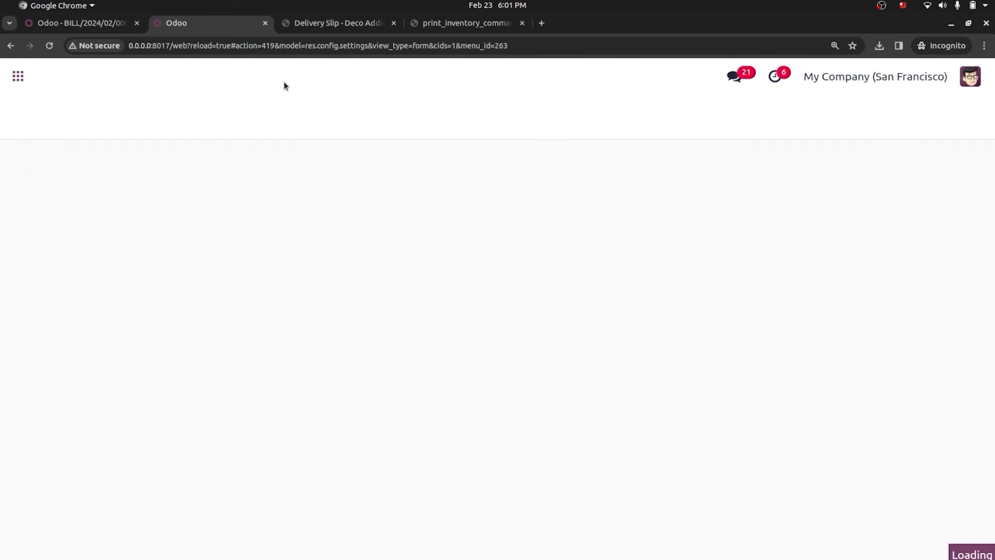
- Search the inventory products for "fri" and open the Fridge product
click(268, 75)
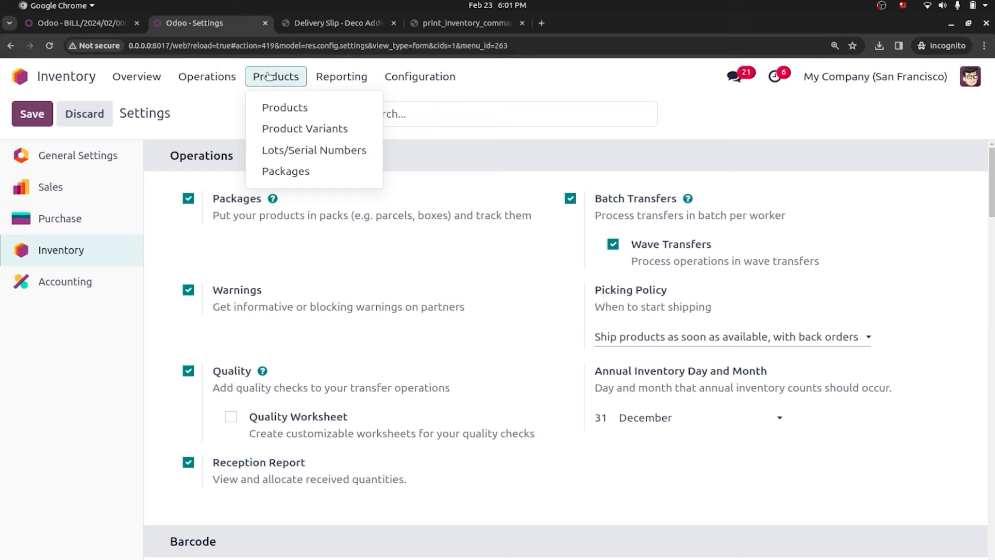
click(277, 104)
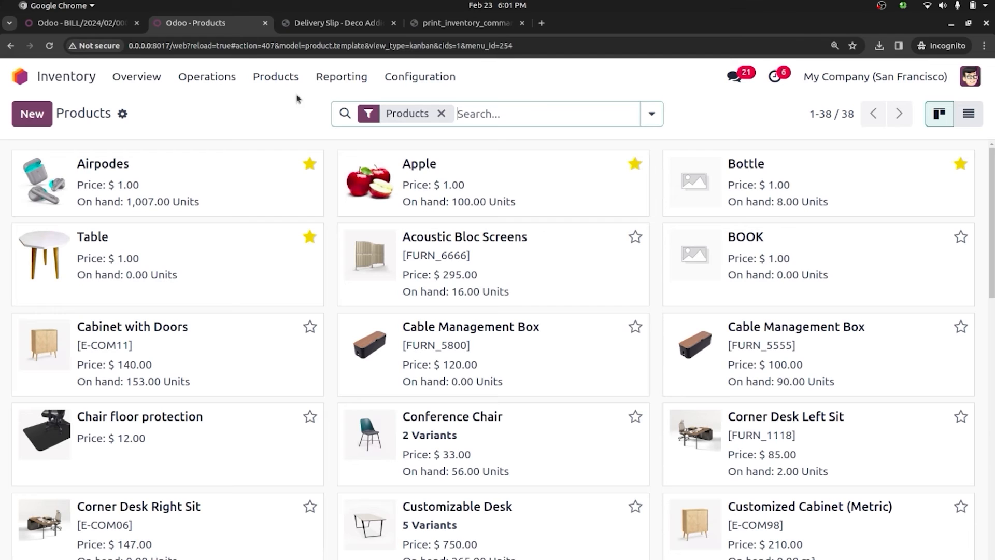
text(f)
key(BackSpace)
text(fri)
key(Return)
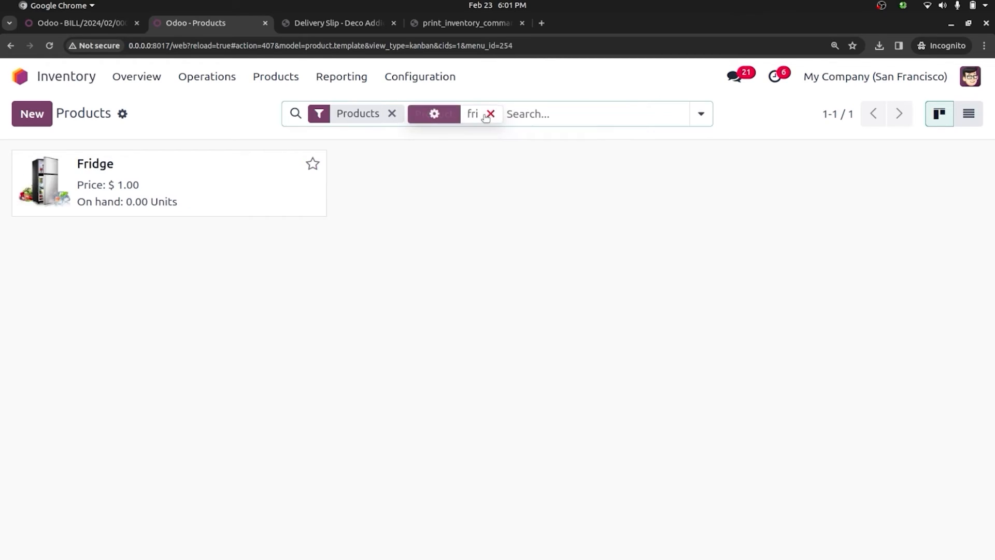
click(195, 189)
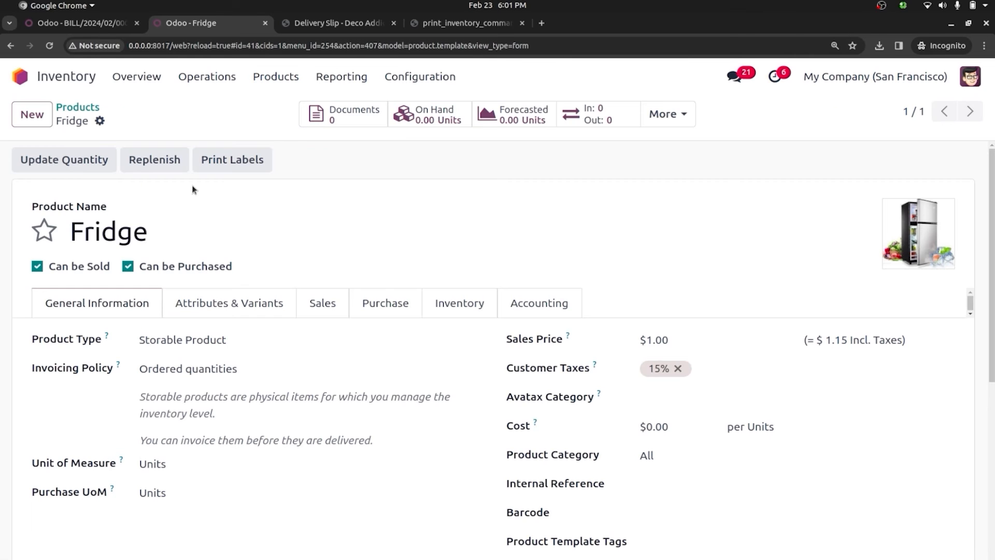
- Enable the Dropship route for Fridge, clear the Warehouse # 2: Cross-Dock route, and check the product's vendor list
click(448, 309)
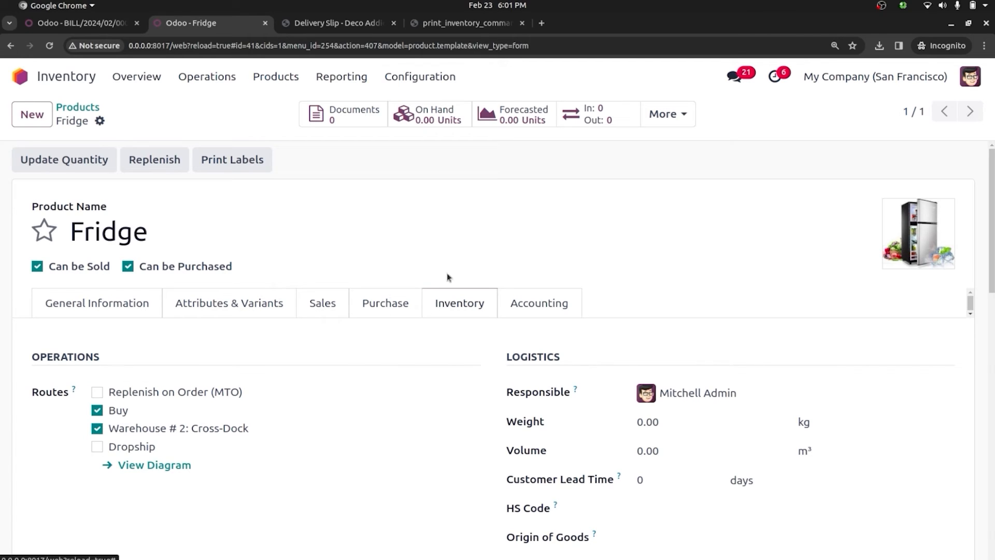
click(97, 446)
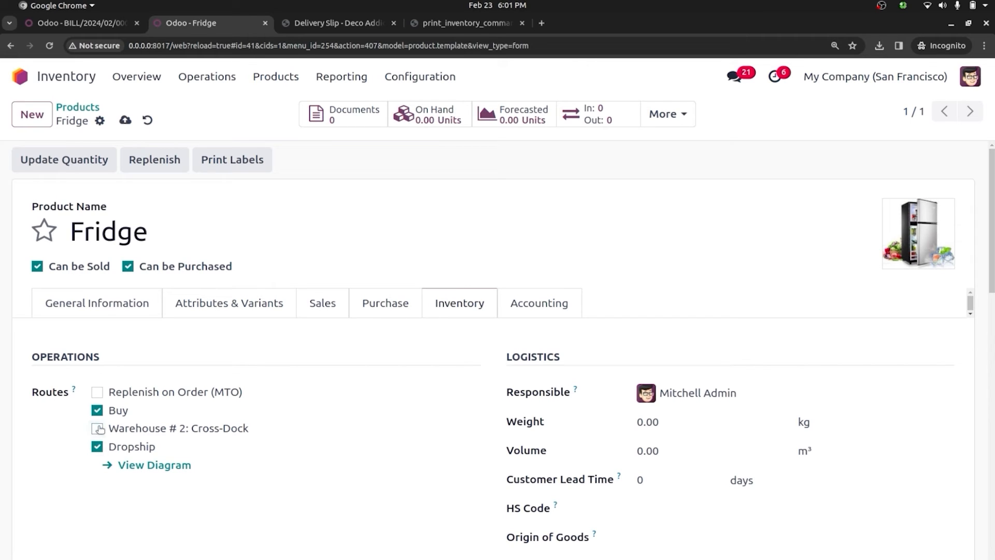
click(394, 303)
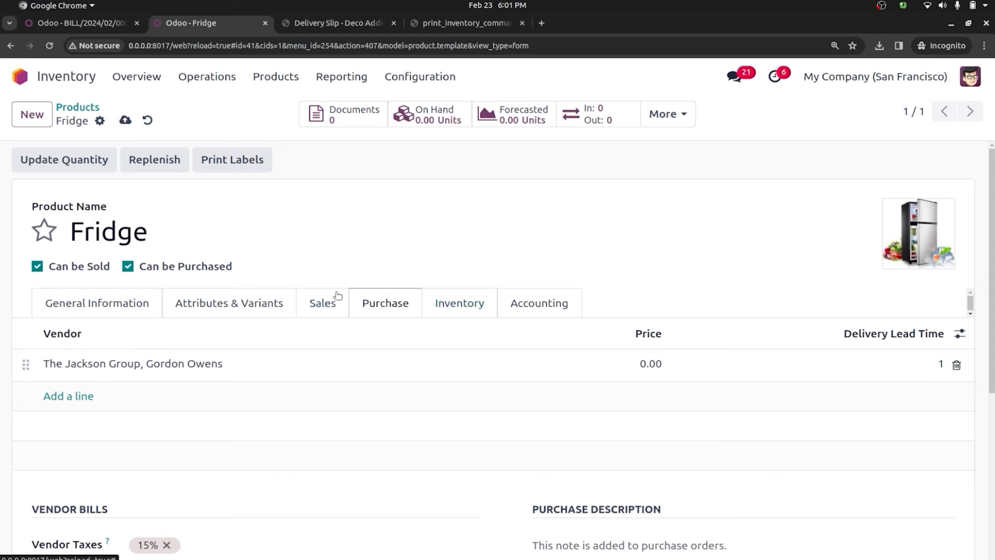
- Save the Fridge product and review the Dropship route's applicability and rules in the route configuration
click(133, 303)
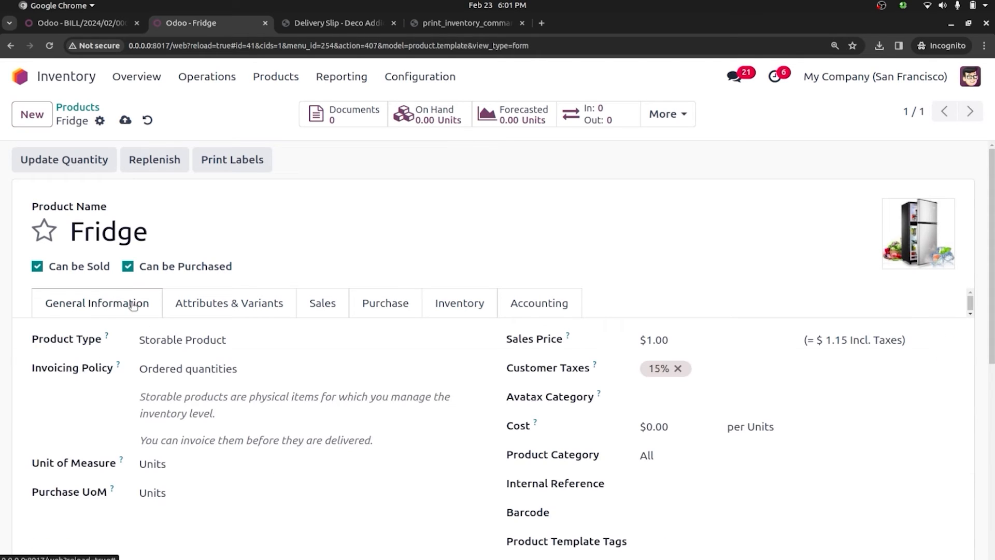
click(125, 119)
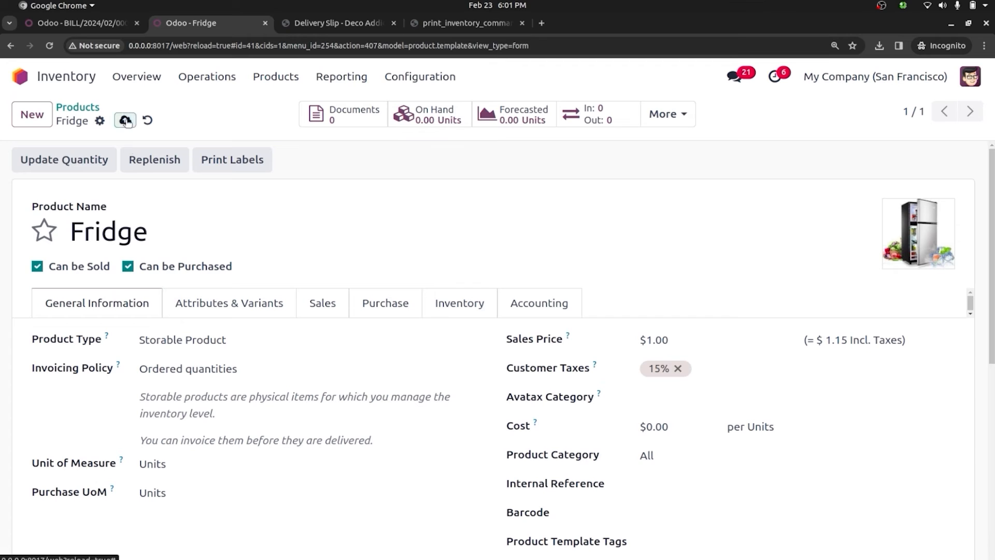
click(426, 78)
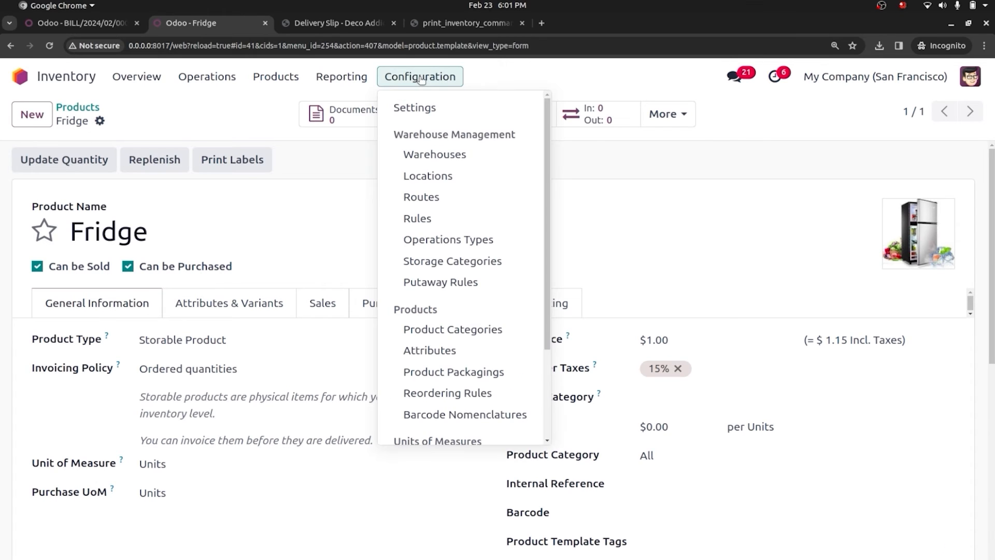
click(467, 207)
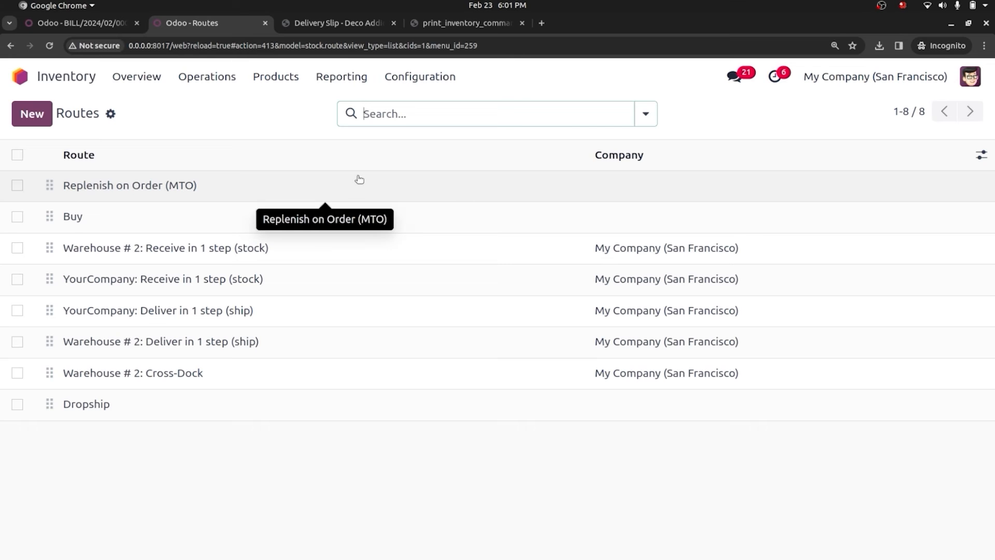
click(215, 405)
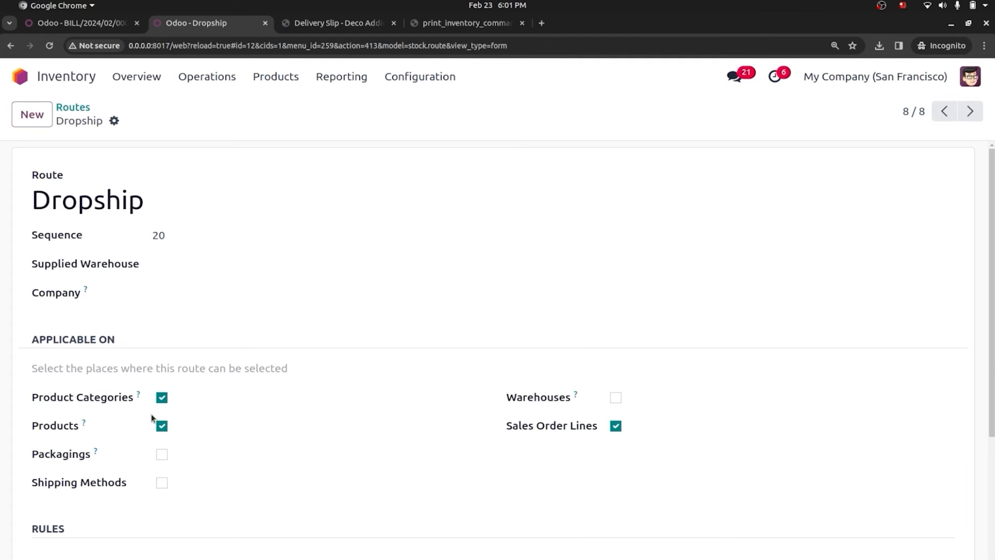
scroll(725, 336, down, 3)
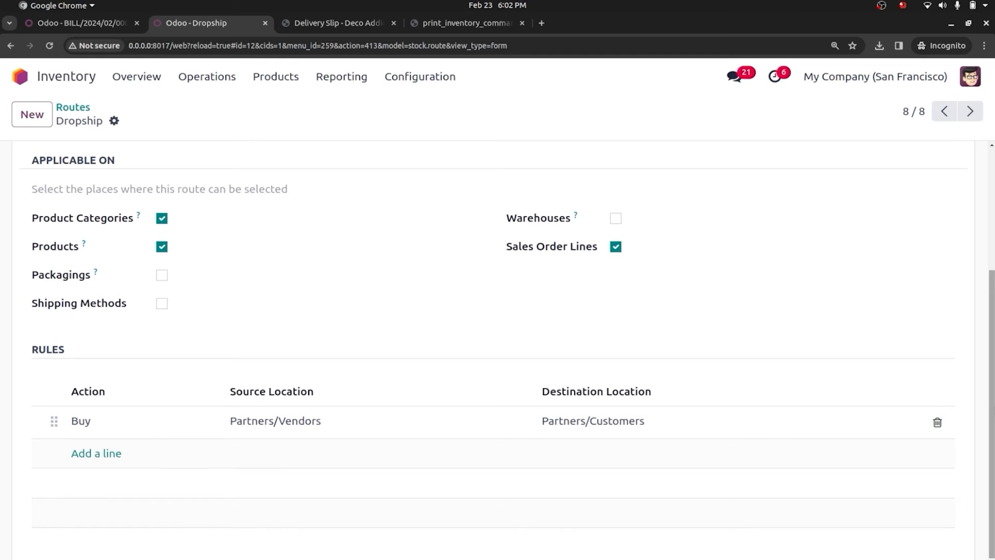
scroll(658, 414, up, 2)
scroll(966, 173, up, 2)
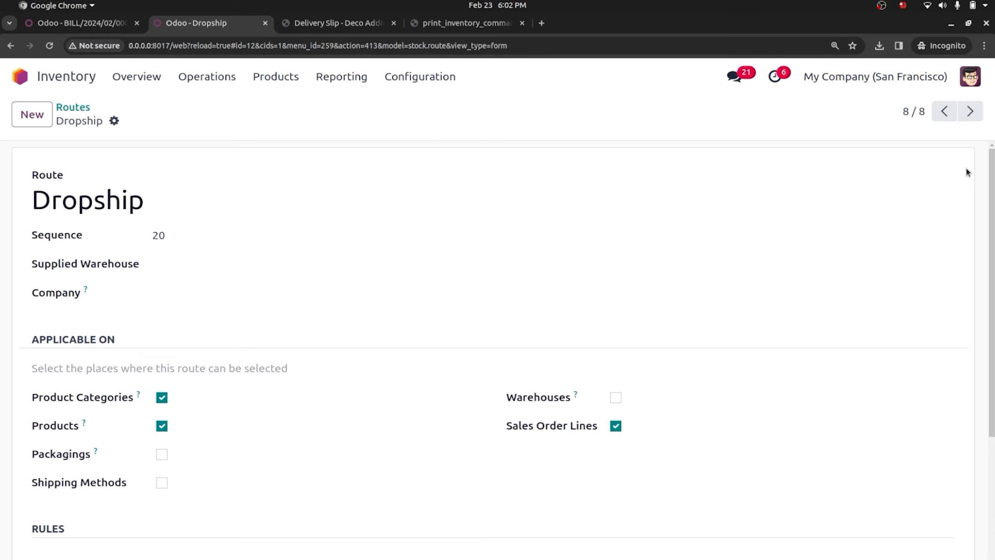
- Switch to the Sales app and create a new quotation for Deco Addict with Fridge as the order line
click(12, 77)
text(sa)
key(Return)
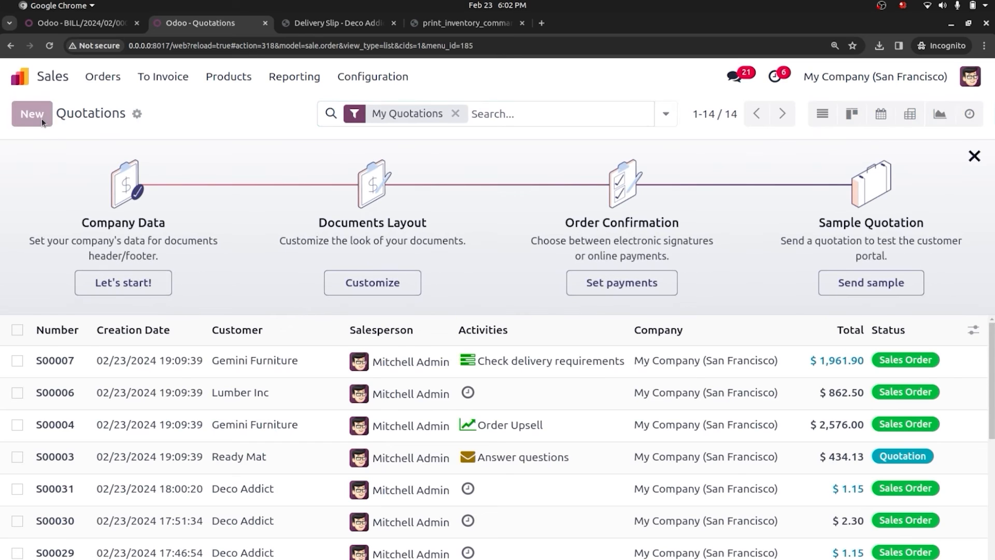
click(42, 118)
click(192, 252)
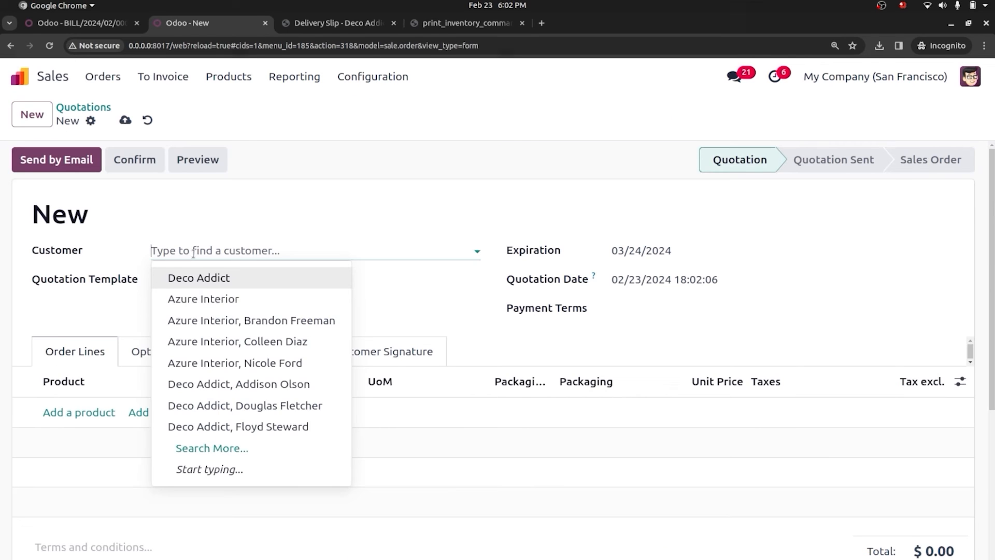
click(203, 279)
click(86, 433)
text(fr)
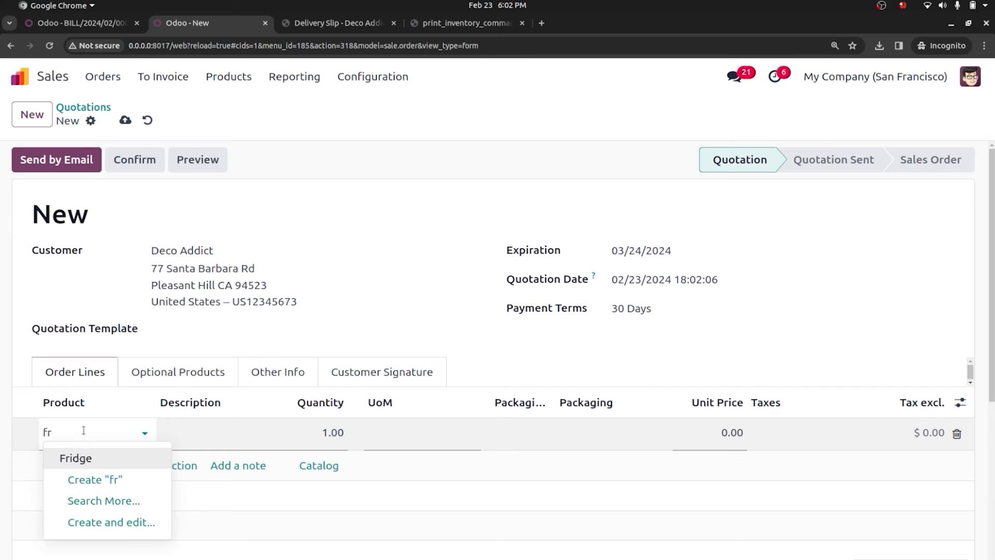
click(102, 459)
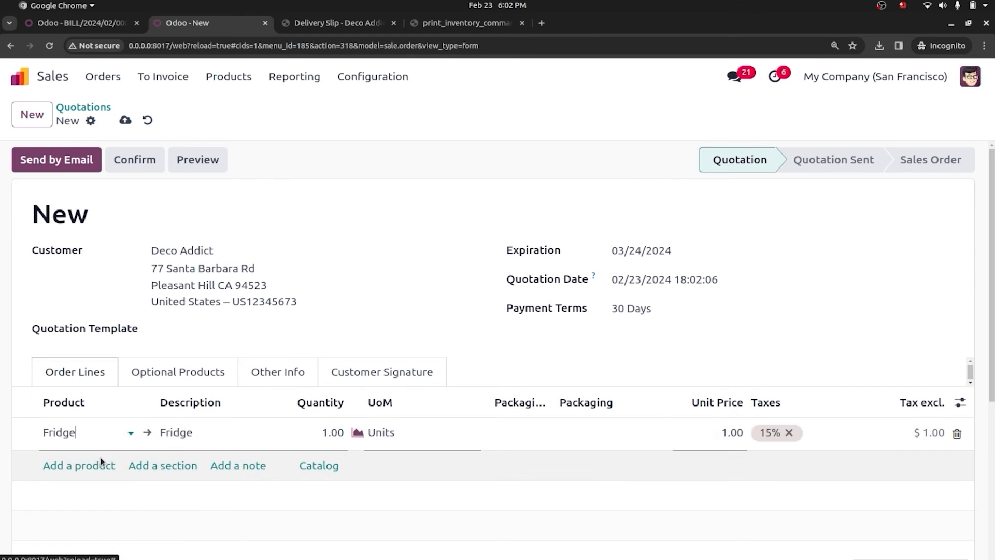
- Confirm the Fridge quotation, then open its linked purchase request and confirm that order
click(148, 159)
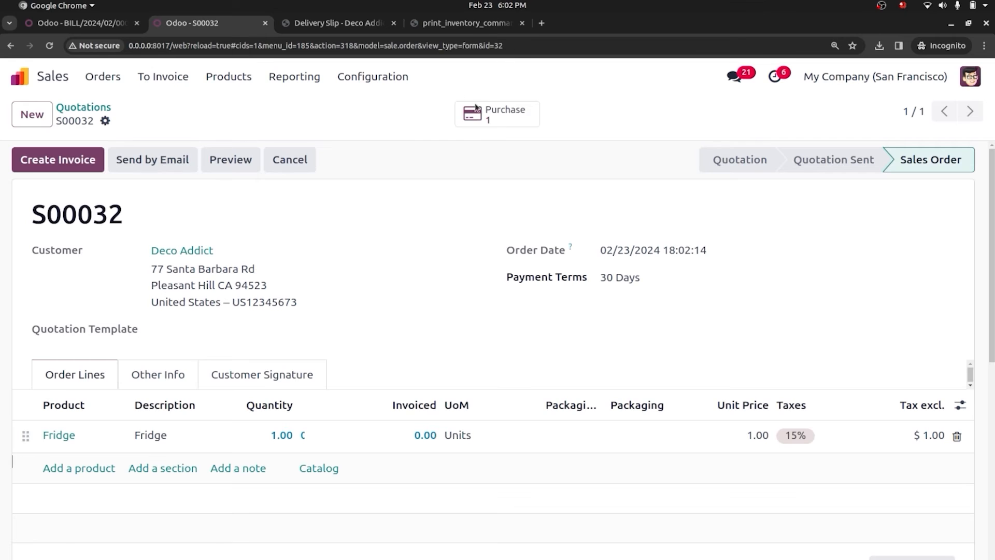
click(486, 118)
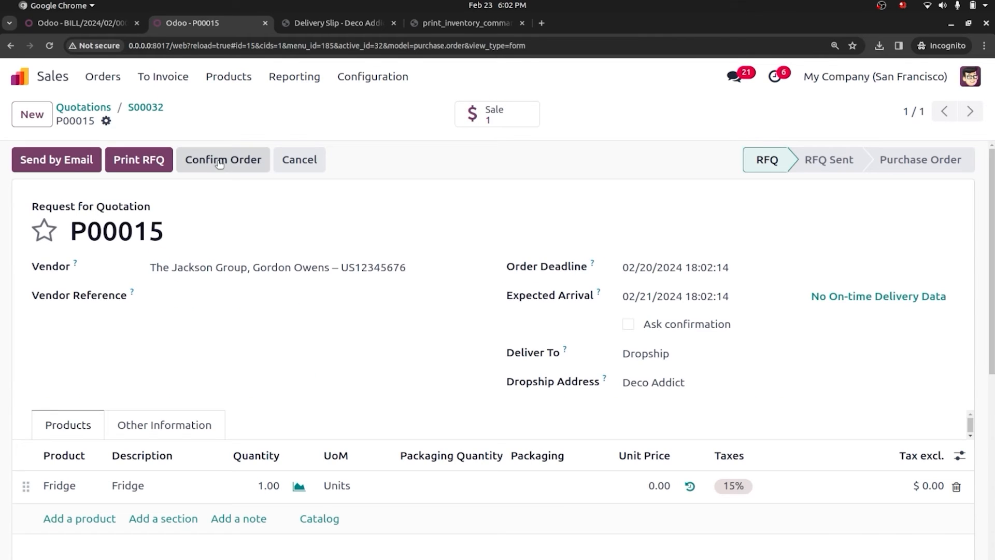
click(219, 162)
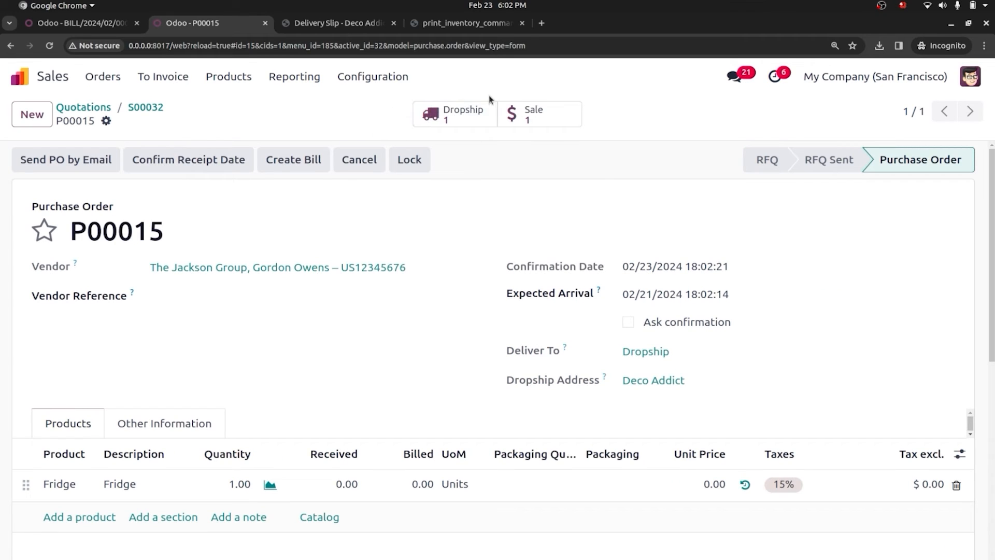
- Validate the purchase order's dropship transfer and reopen it from the purchase order to check its status
click(480, 121)
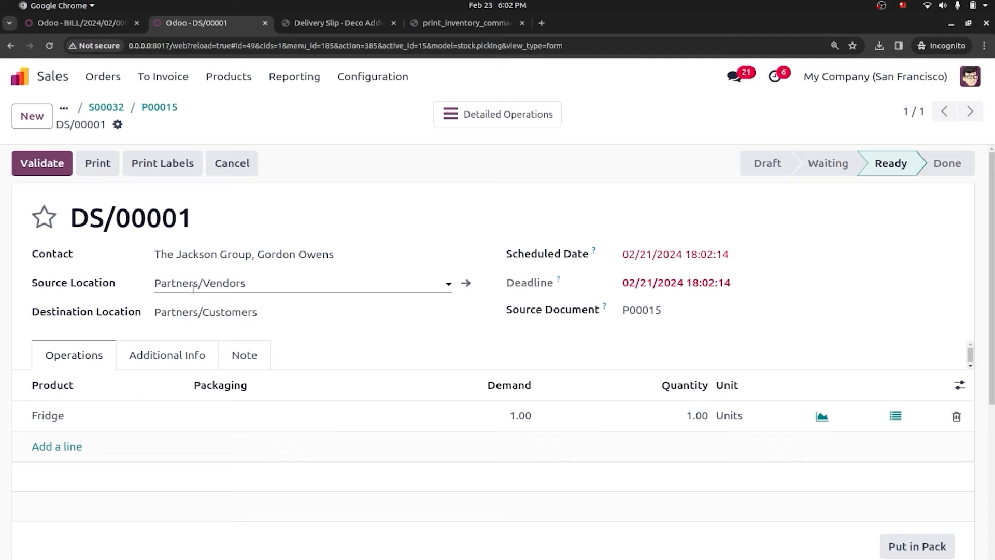
click(64, 163)
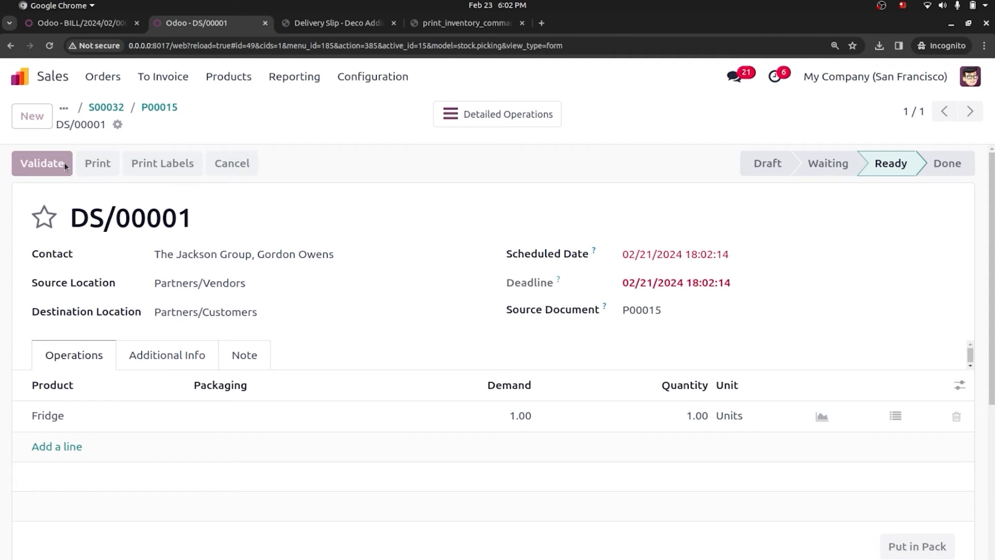
click(159, 107)
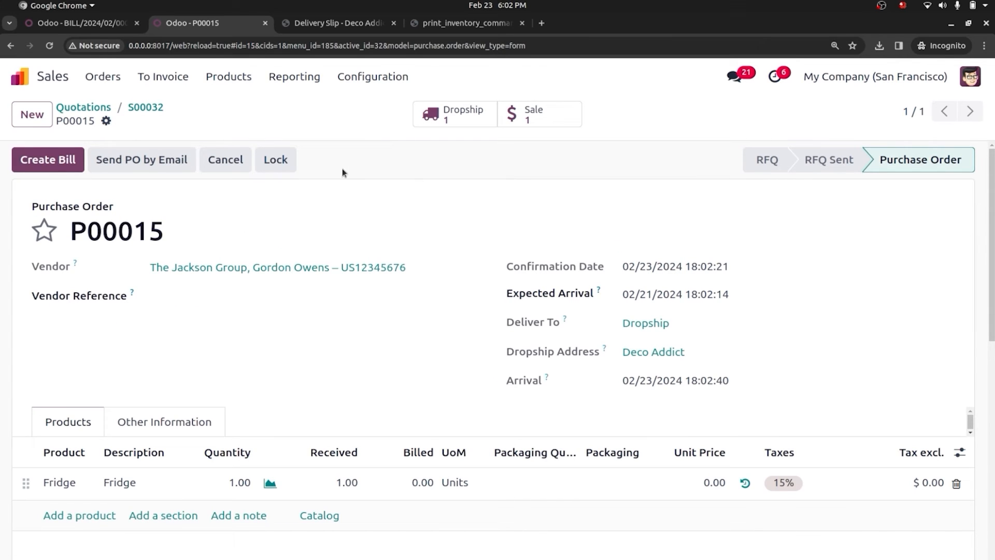
click(469, 111)
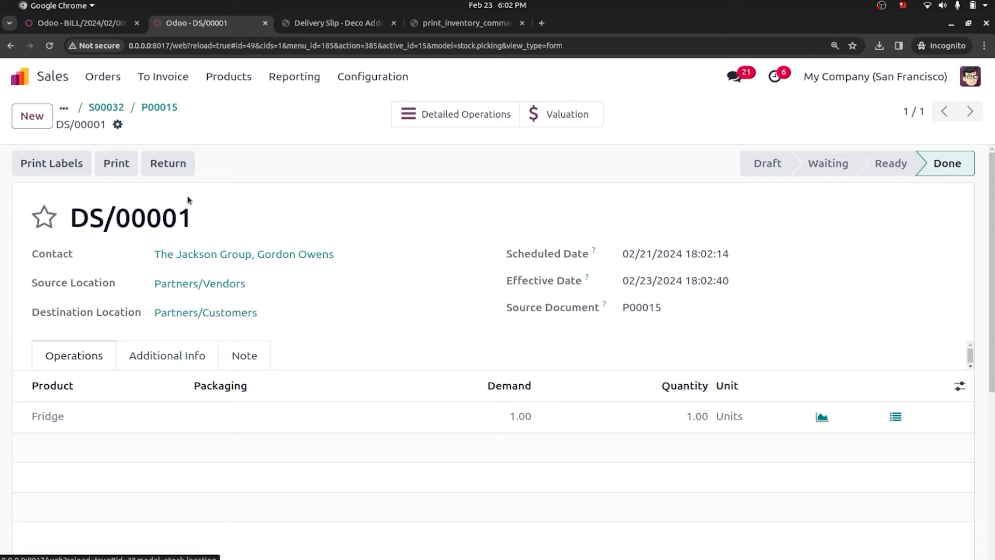
- In the Inventory app, set Warehouse # 2 to two-step incoming and two-step outgoing shipments, and save
click(27, 76)
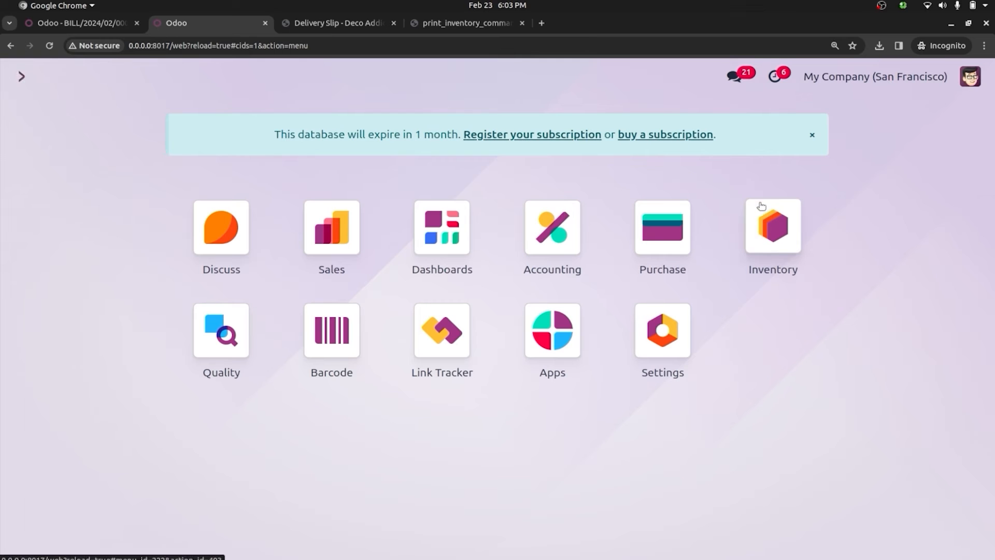
click(773, 225)
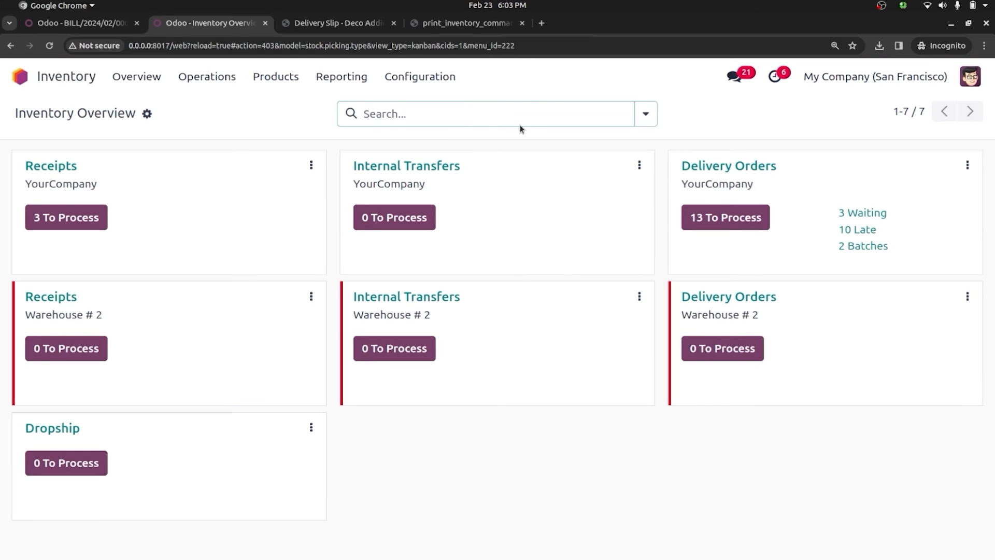
click(412, 80)
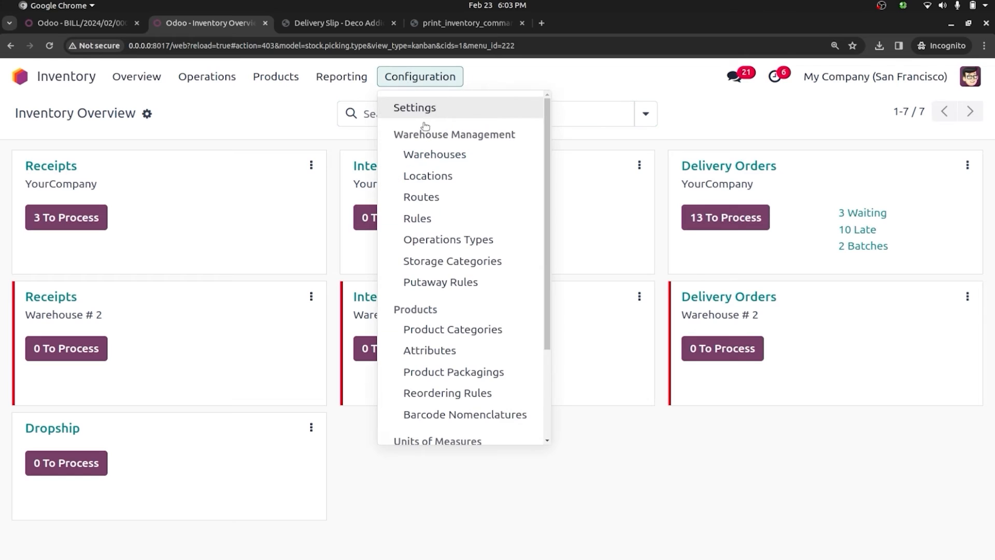
click(464, 158)
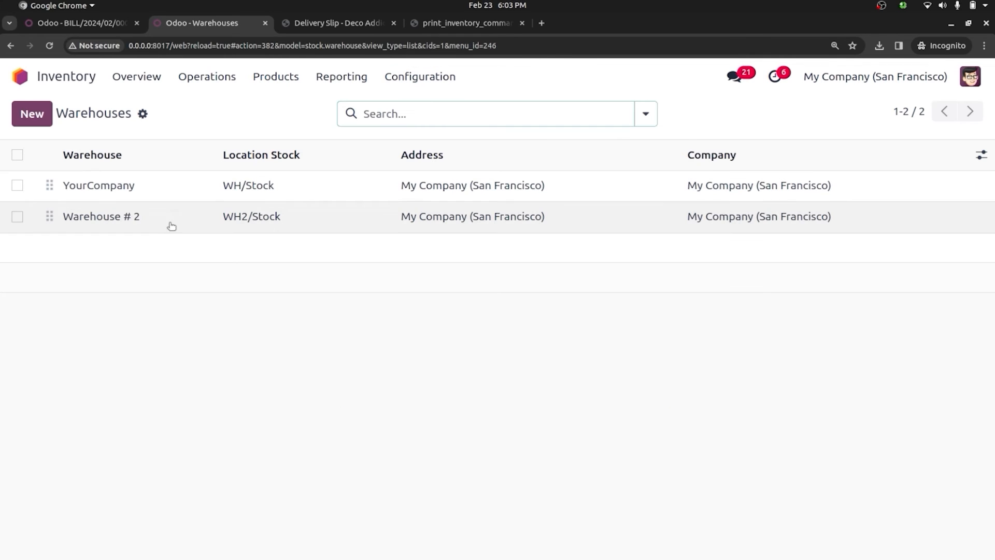
click(174, 226)
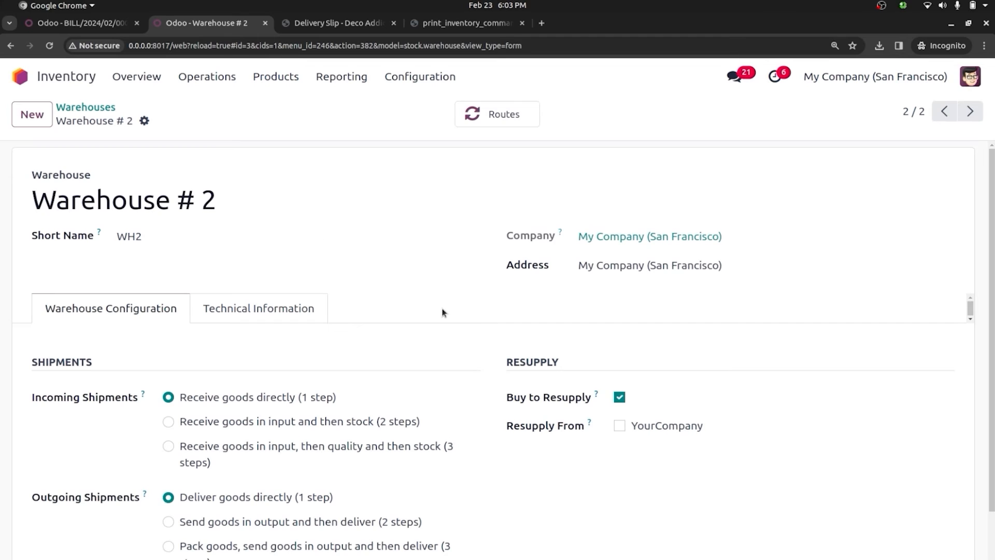
scroll(883, 250, down, 1)
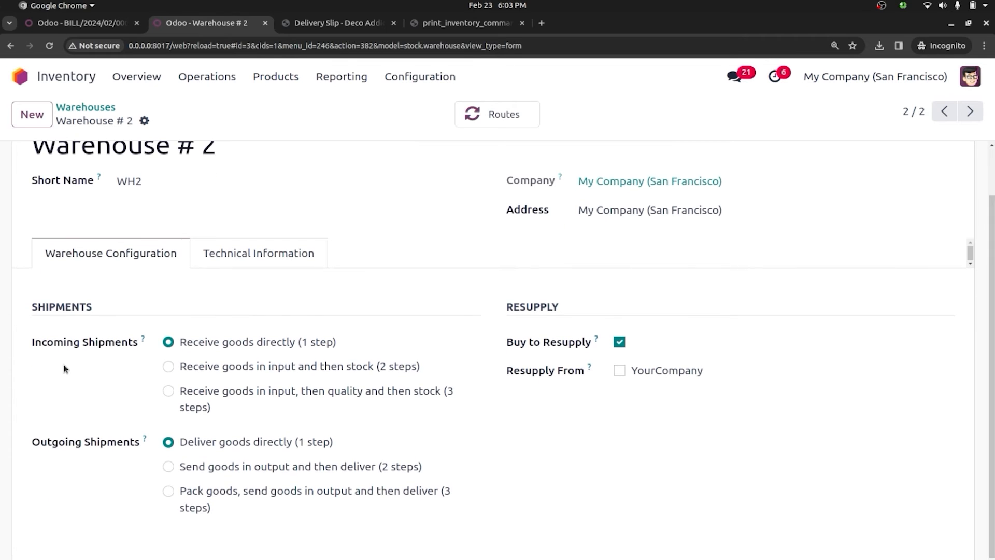
click(169, 367)
click(169, 467)
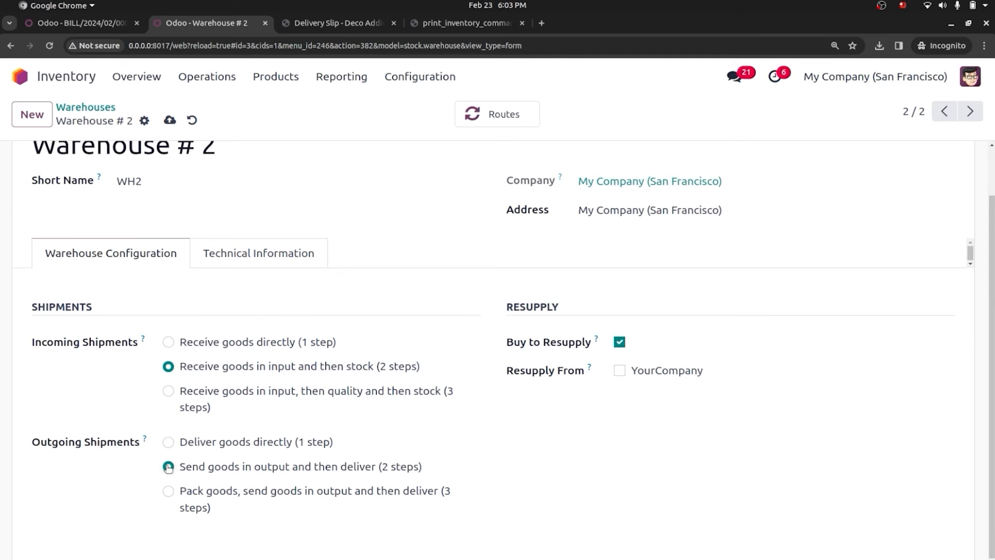
scroll(991, 304, up, 1)
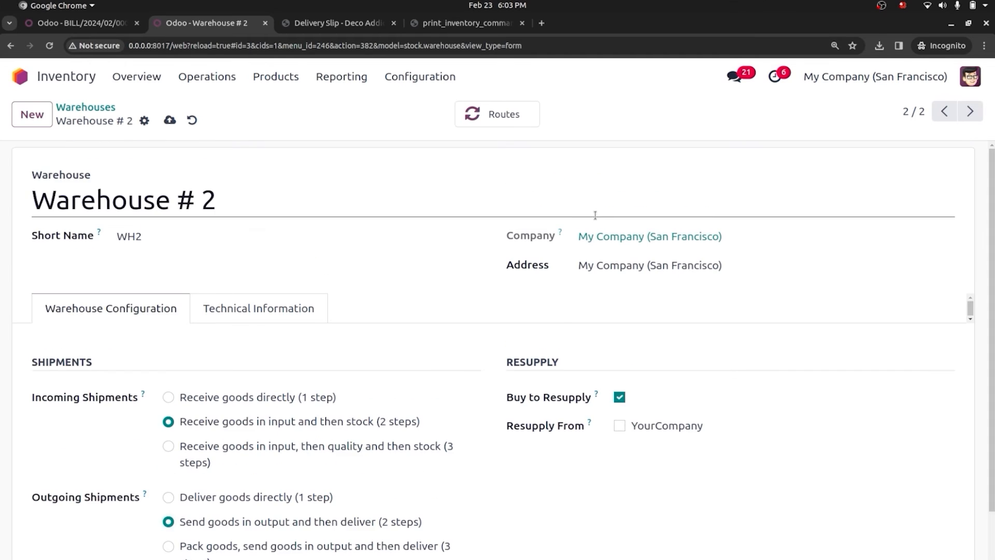
click(169, 121)
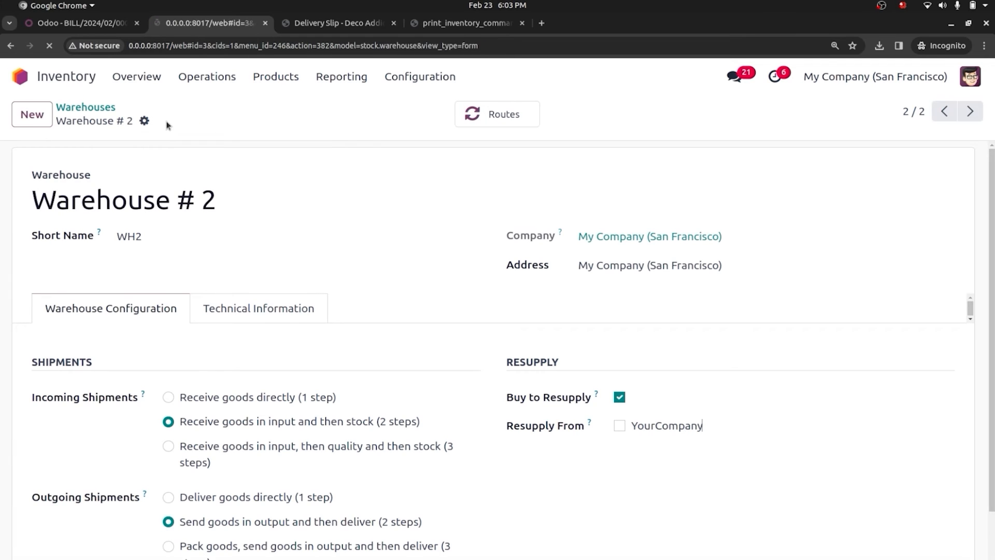
- Open the Warehouse # 2: Cross-Dock route and examine its applicability options and rules
click(424, 78)
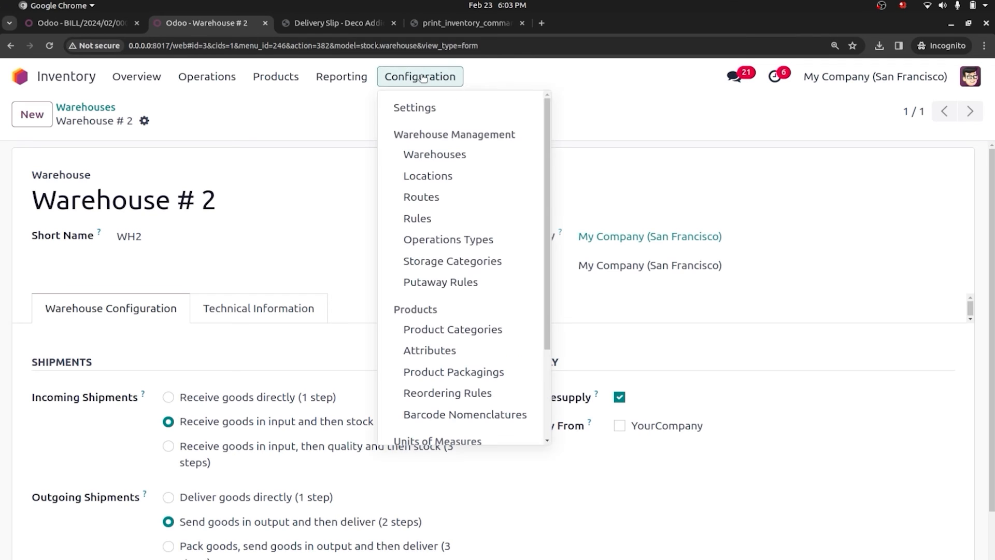
click(437, 198)
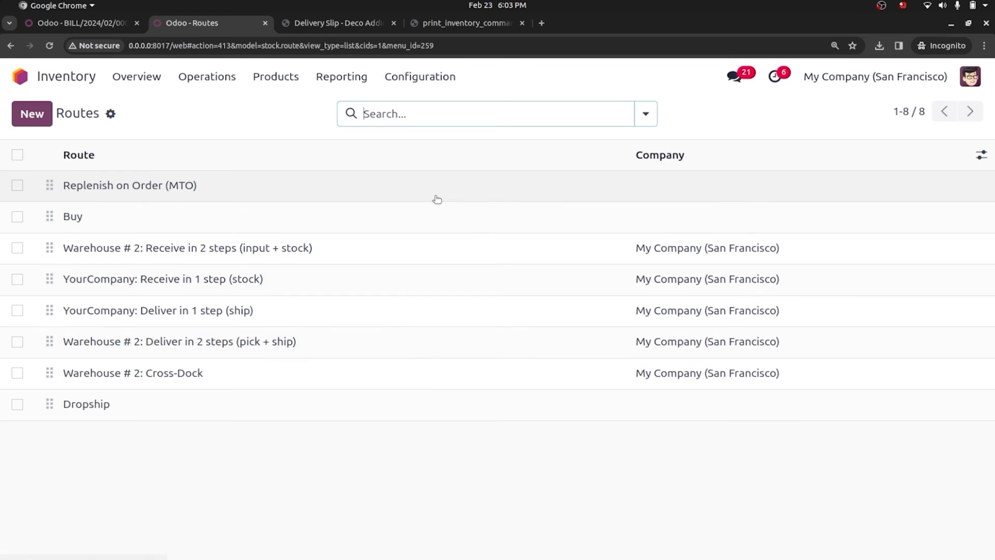
click(140, 373)
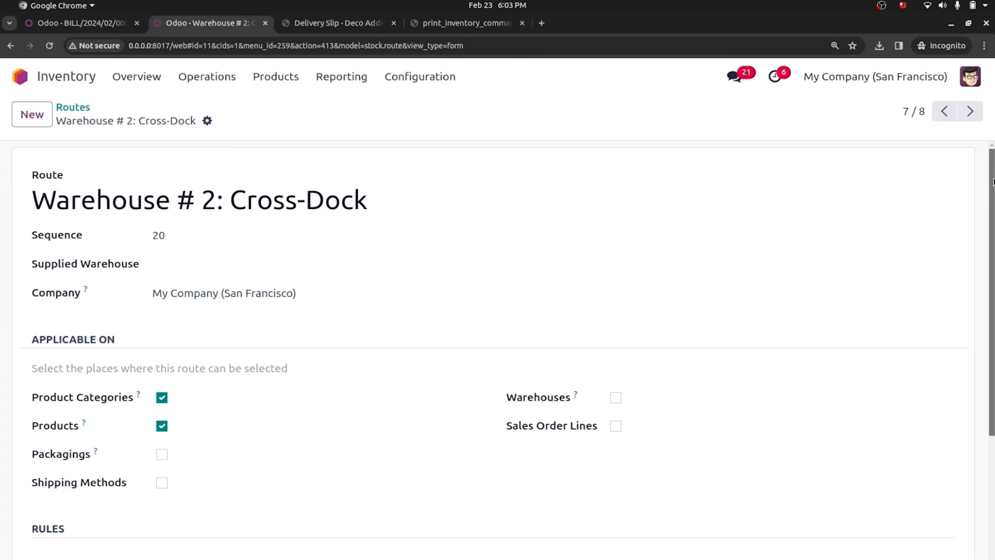
scroll(122, 471, down, 4)
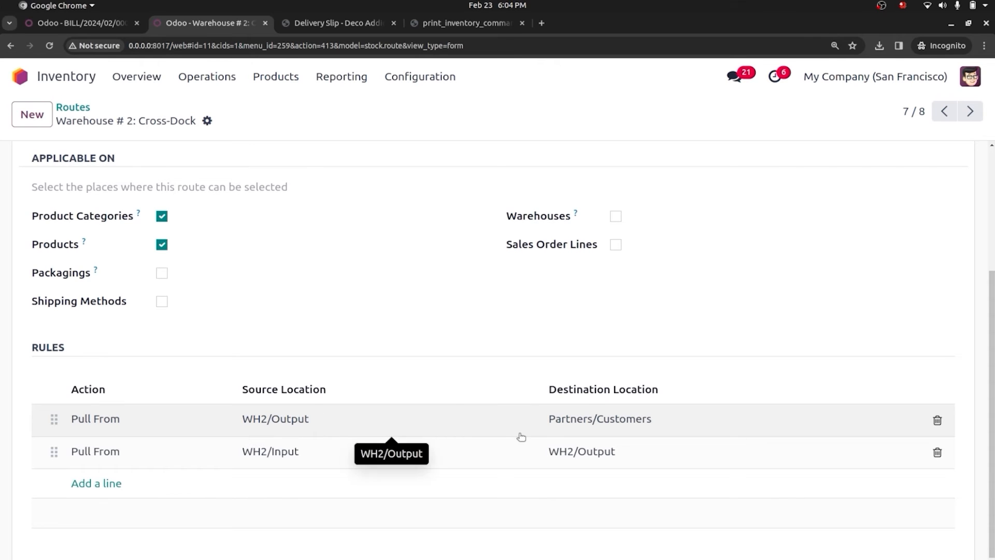
- Switch to the Sales app and open its product list
click(20, 76)
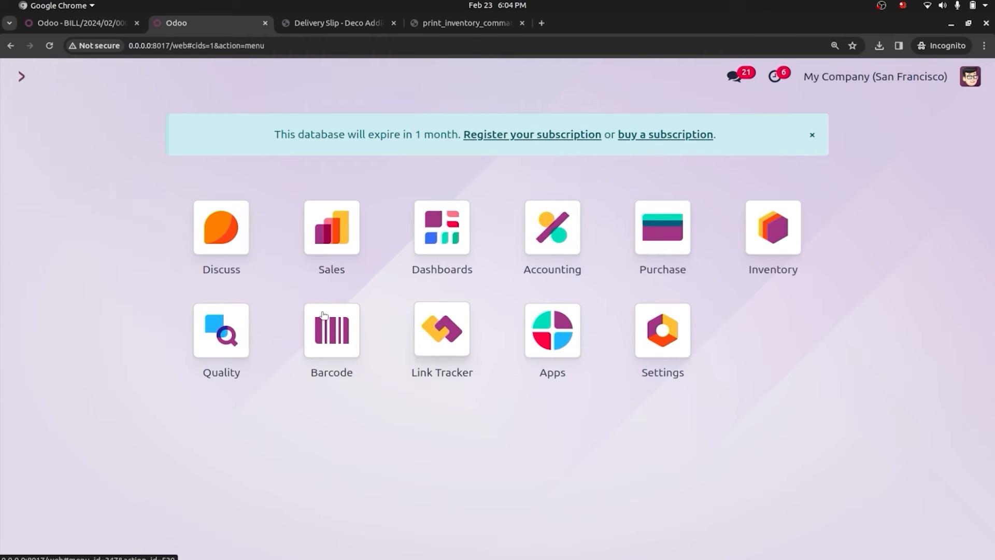
click(321, 234)
click(230, 77)
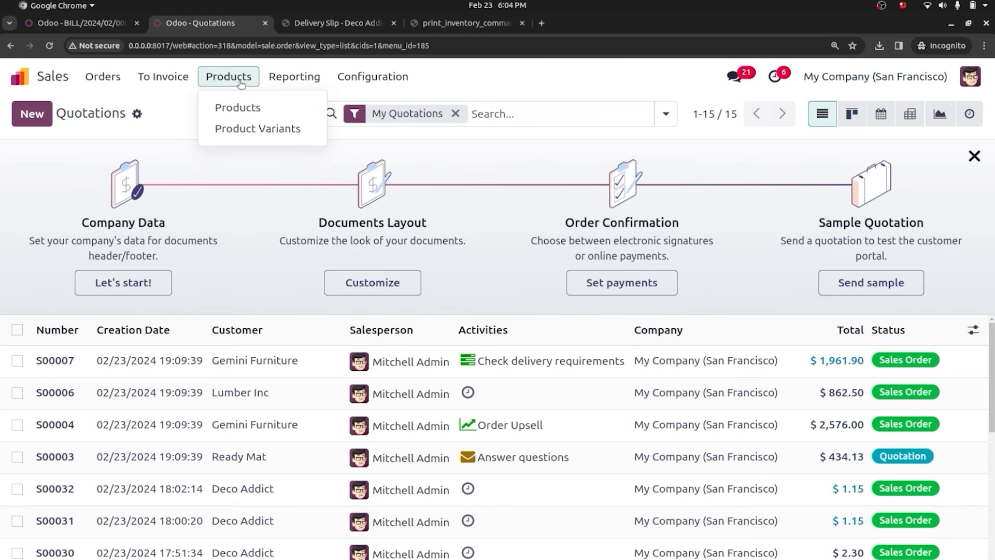
click(245, 108)
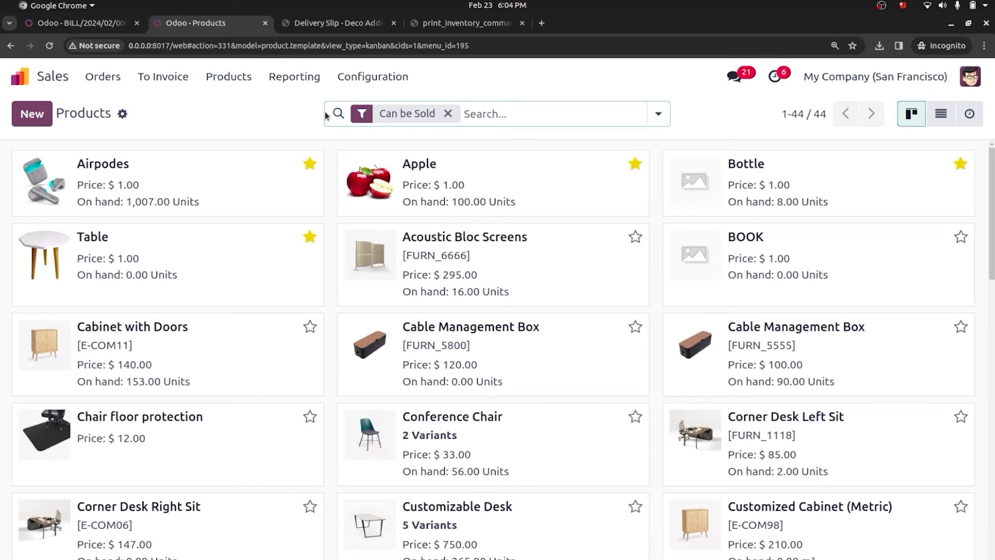
text(was)
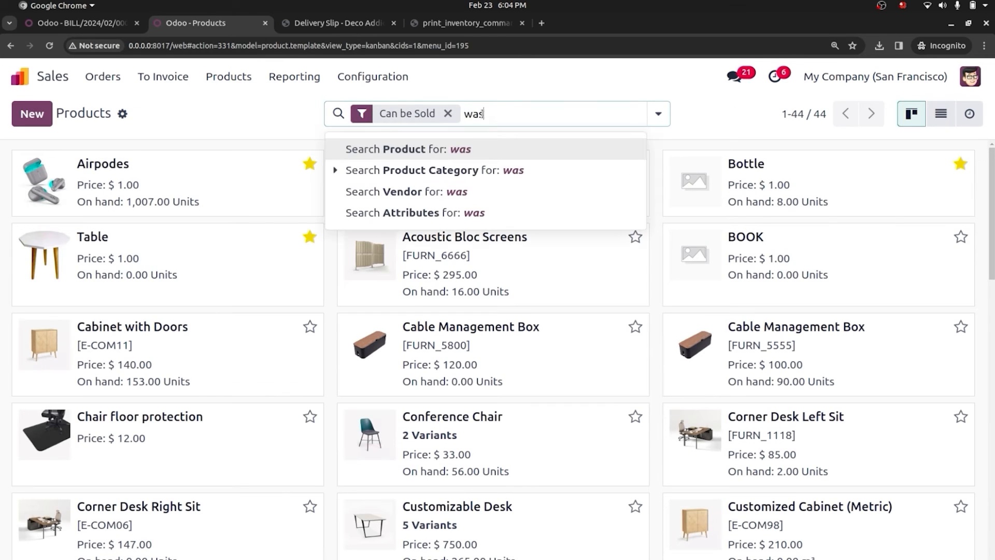
text(hing)
key(Return)
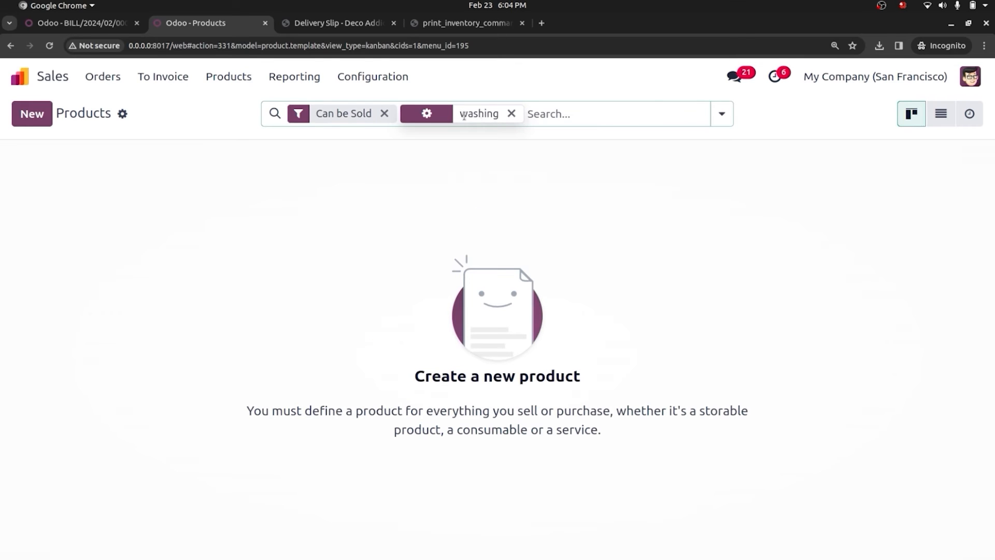
click(511, 113)
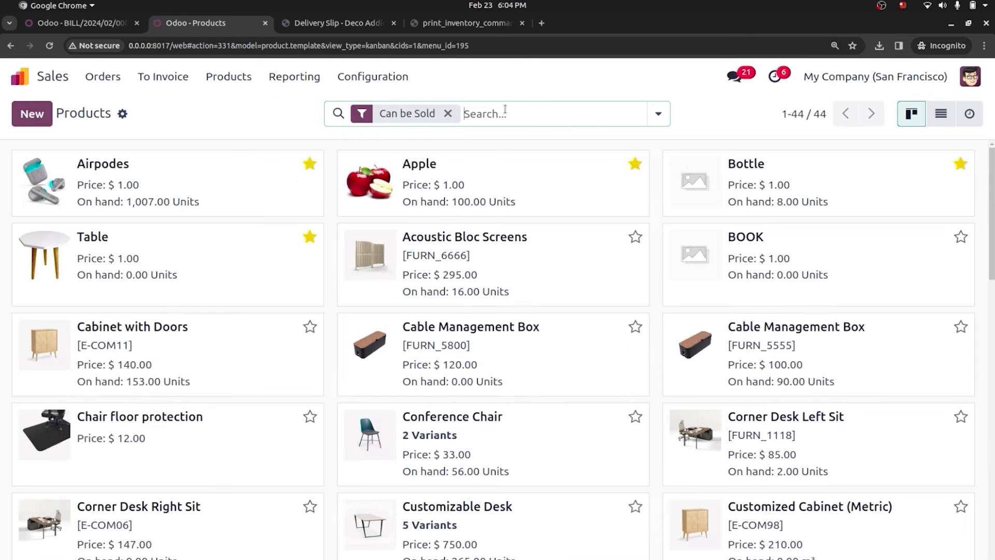
- Search all products for "mech" without the Can be Sold filter, and open the Mechine product
click(449, 114)
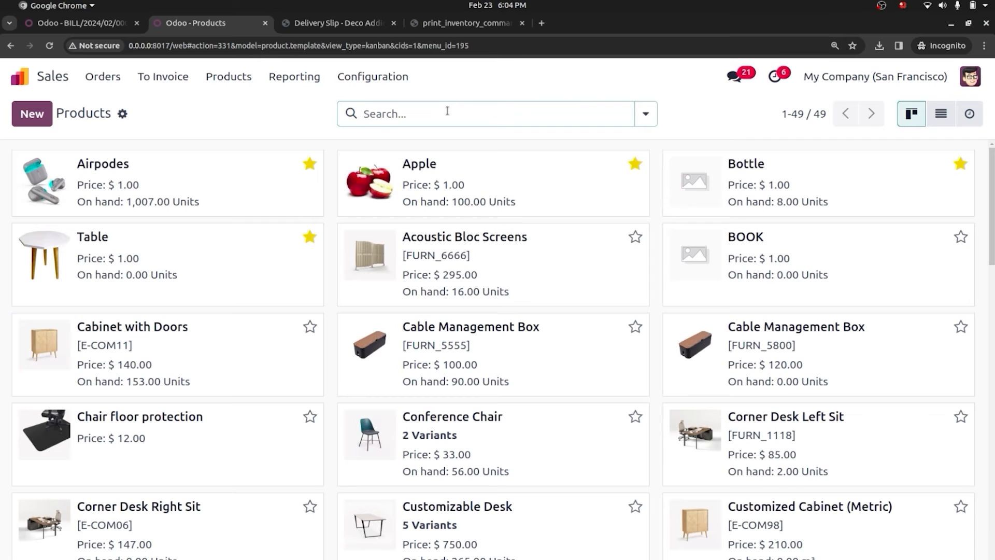
text(mech)
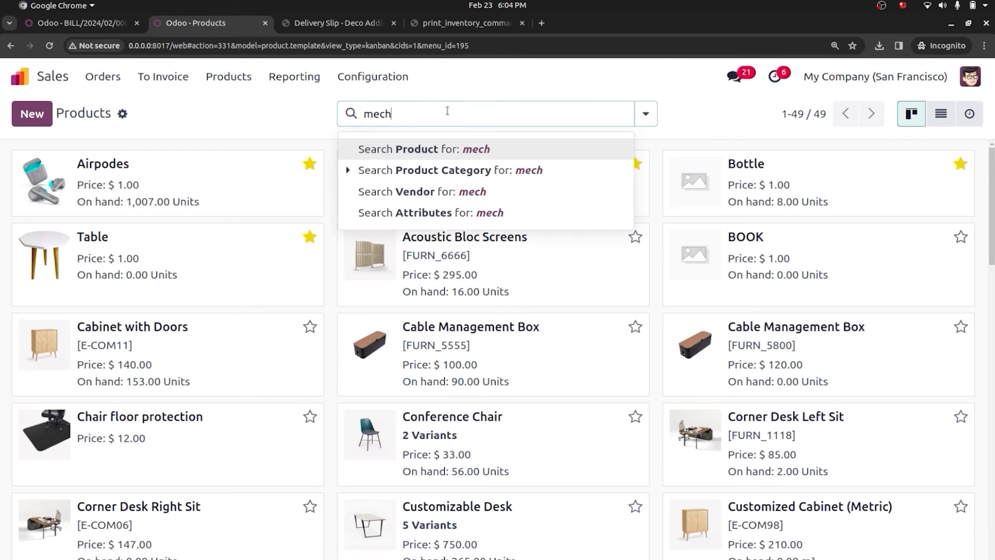
key(Return)
click(240, 185)
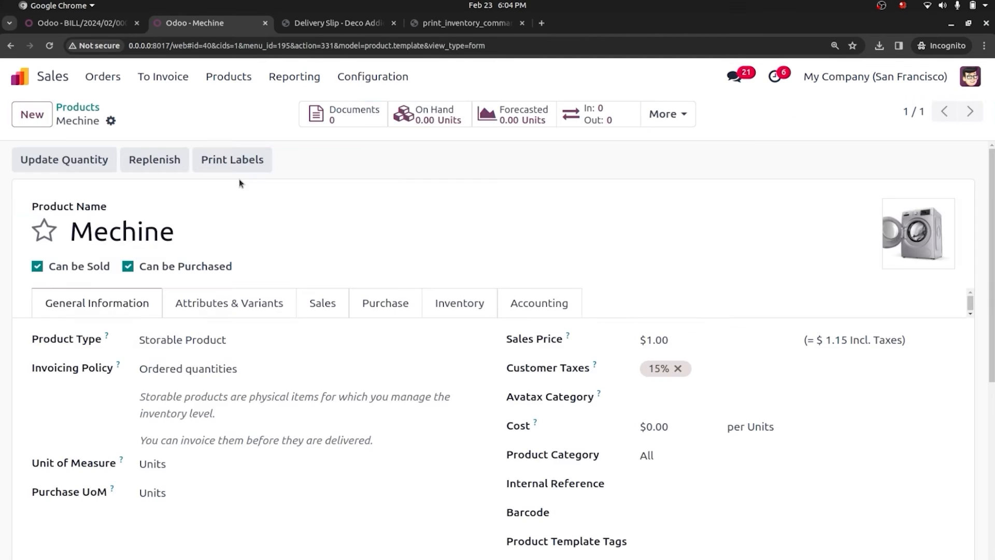
- Check the Mechine product's vendor, then enable its Warehouse # 2: Cross-Dock route alongside Buy and save
click(379, 303)
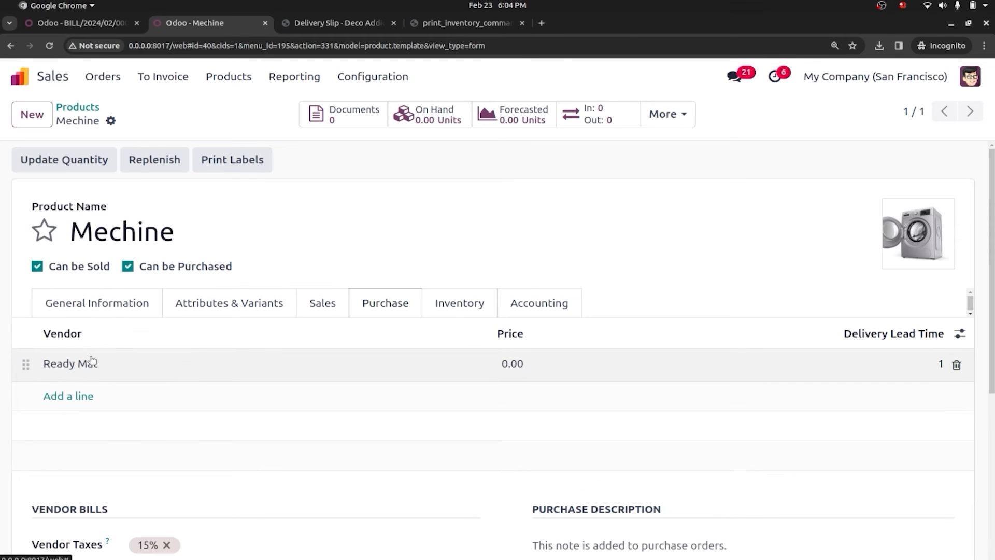
click(475, 301)
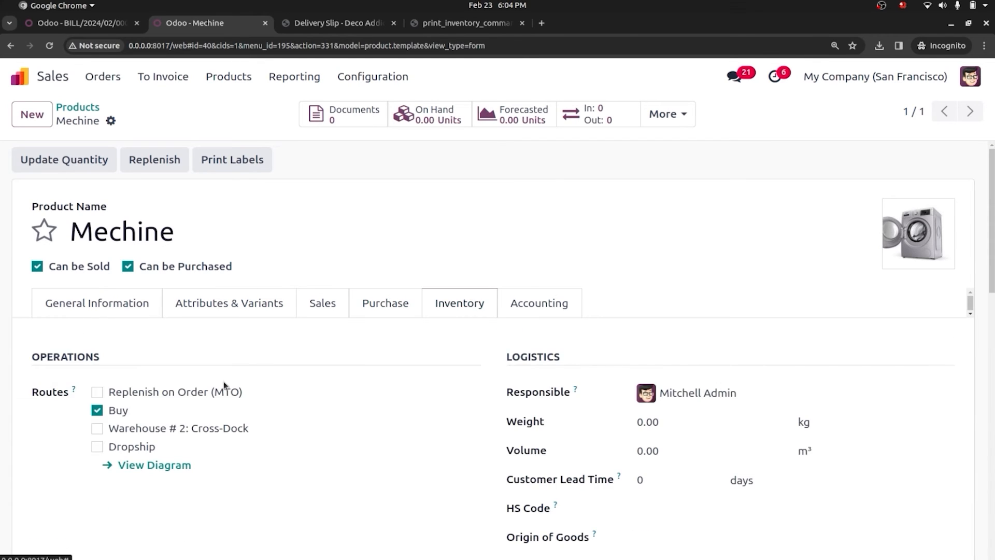
click(97, 427)
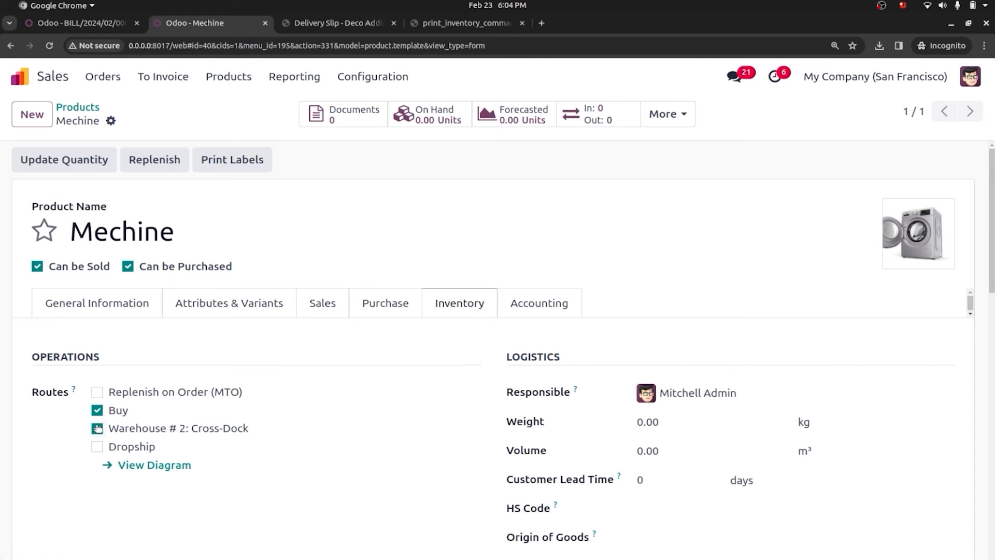
click(137, 119)
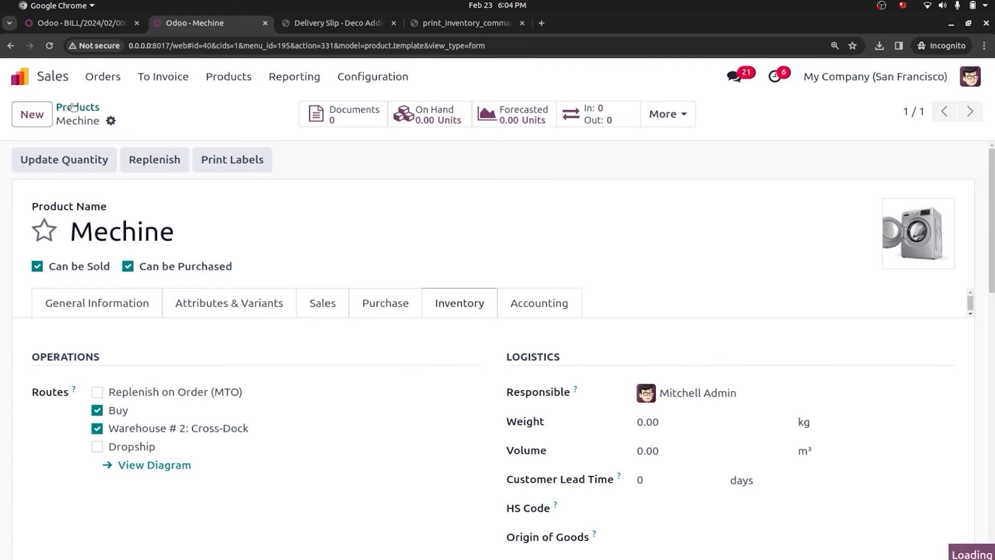
- Create a new quotation for customer Deco Addict with an order line for one unit of Mechine
click(99, 76)
click(123, 108)
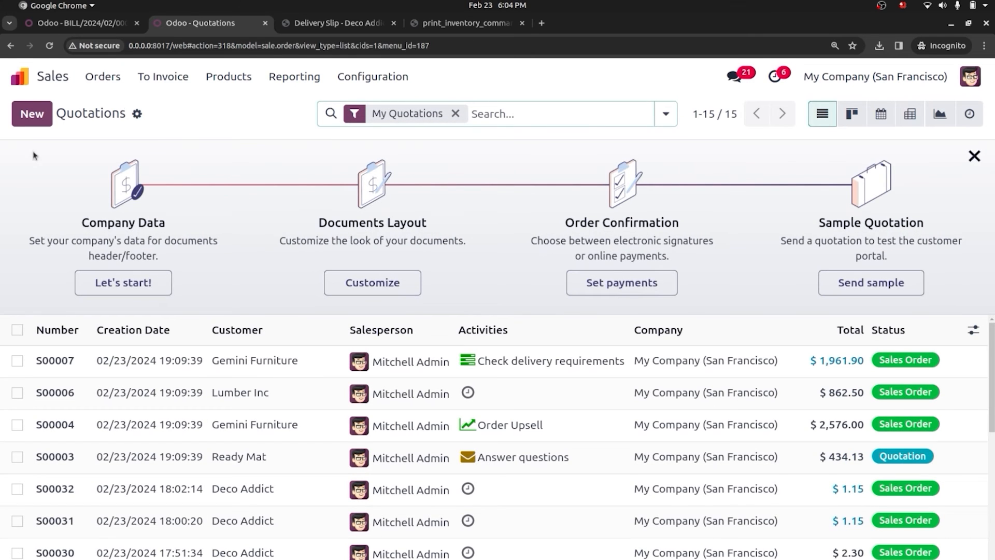
click(25, 120)
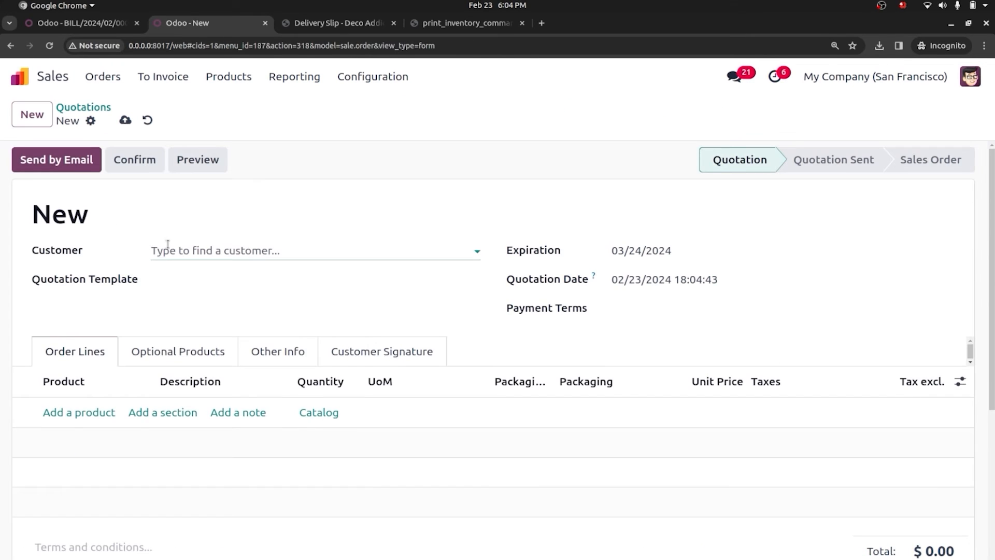
click(168, 248)
click(202, 282)
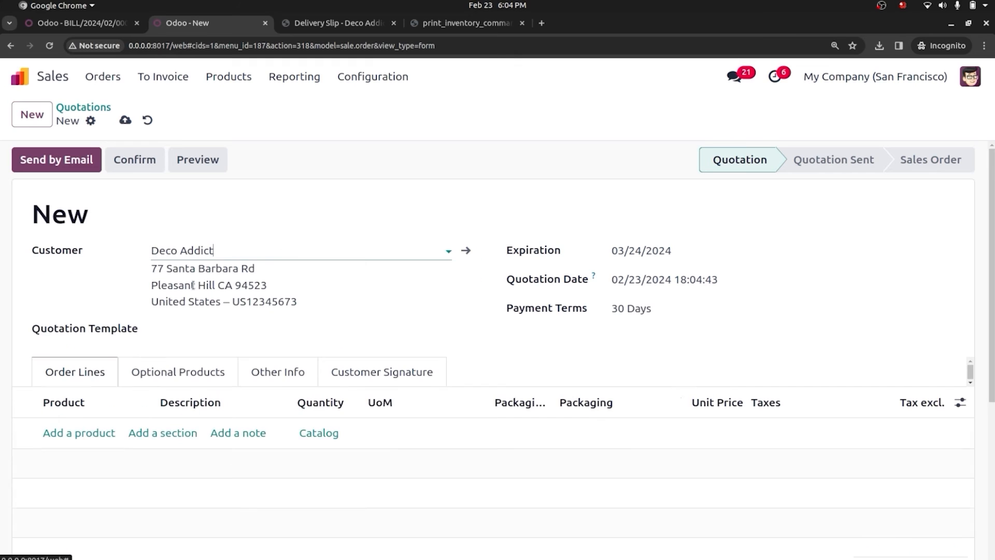
click(88, 434)
text(mech)
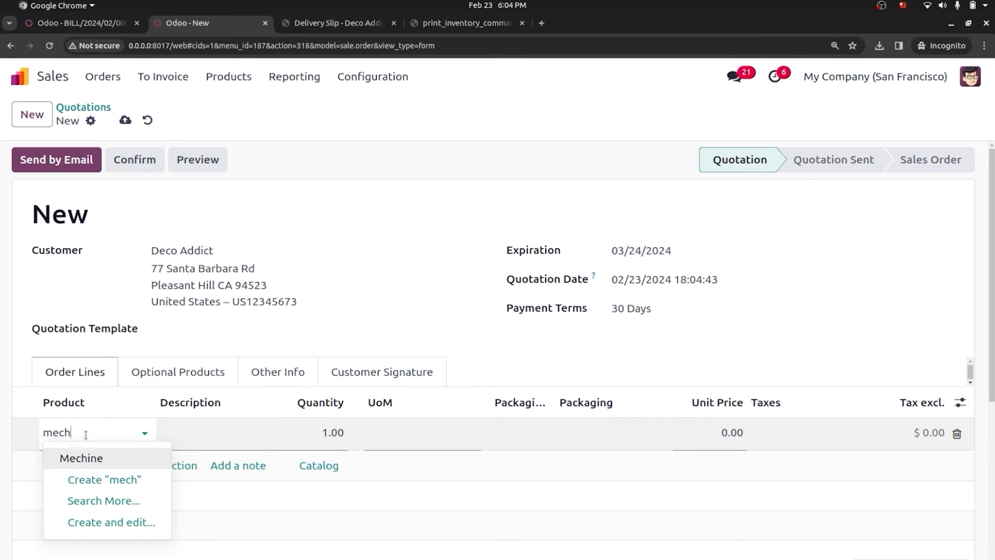
click(98, 455)
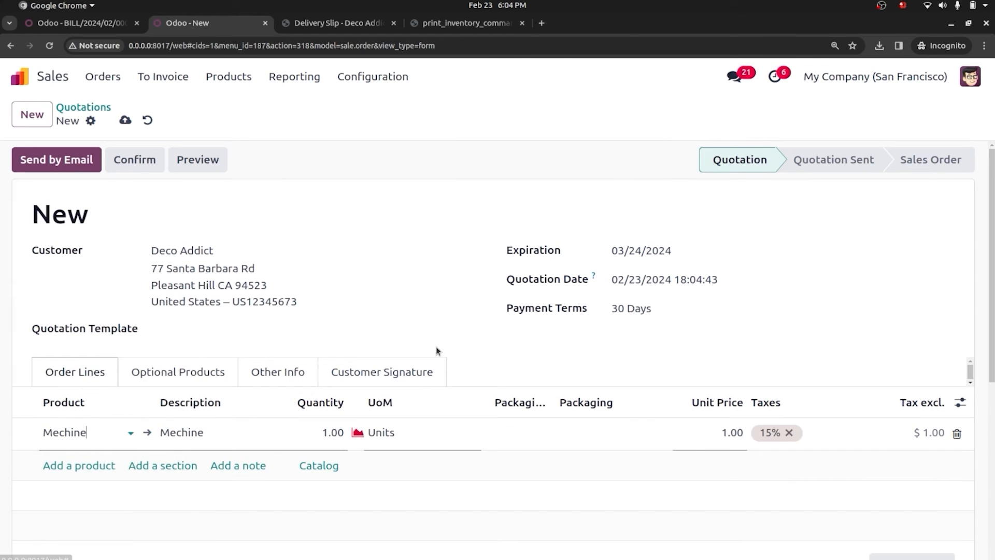
- Set the quotation's delivery warehouse to Warehouse # 2
click(285, 369)
scroll(808, 262, down, 3)
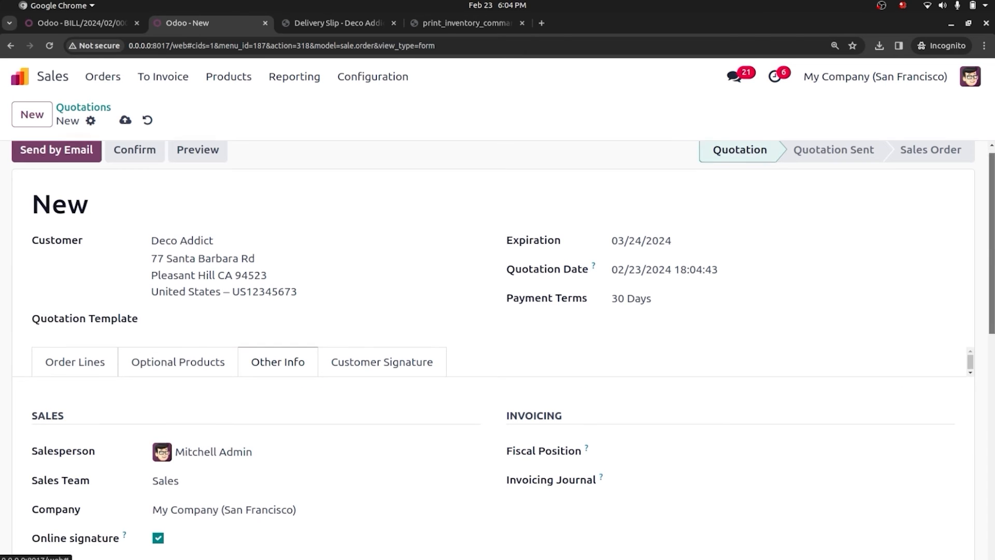
scroll(787, 387, down, 6)
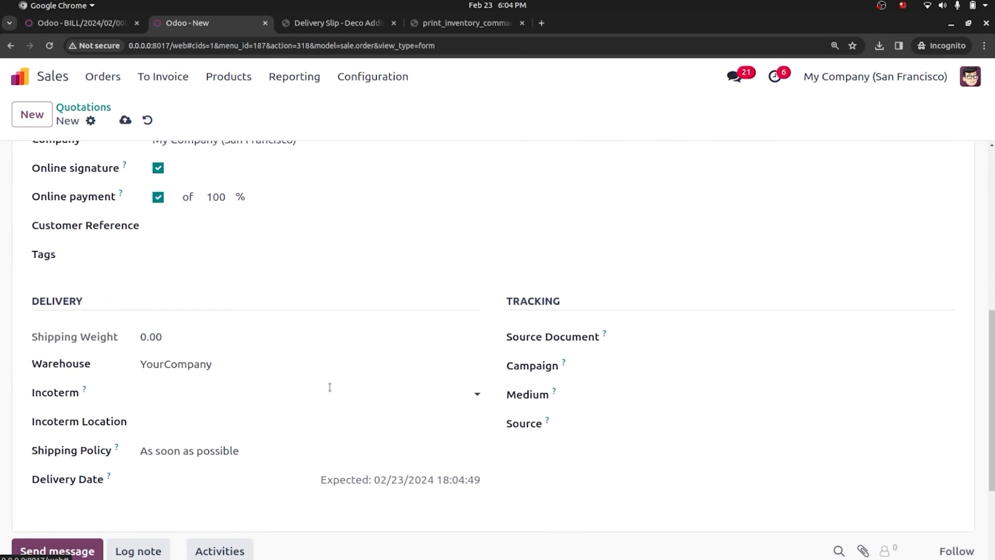
click(222, 358)
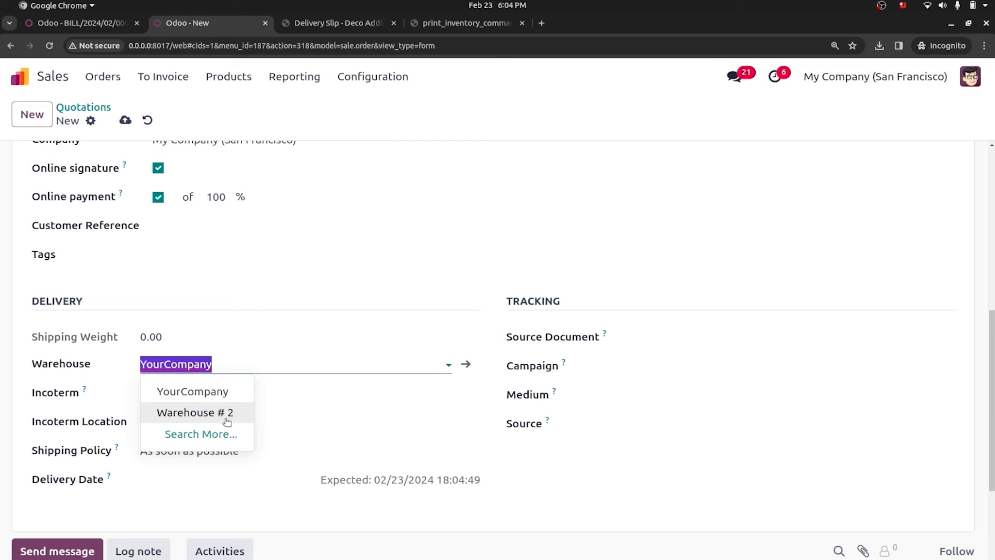
key(Escape)
scroll(795, 342, up, 10)
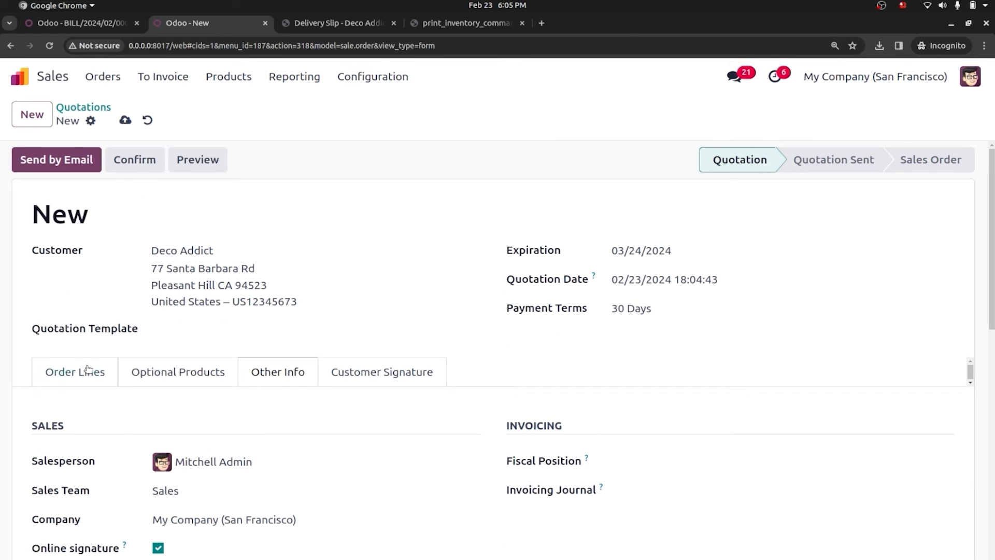
- Confirm the Mechine quotation and check the source and destination locations of its linked delivery transfers
click(88, 371)
click(148, 157)
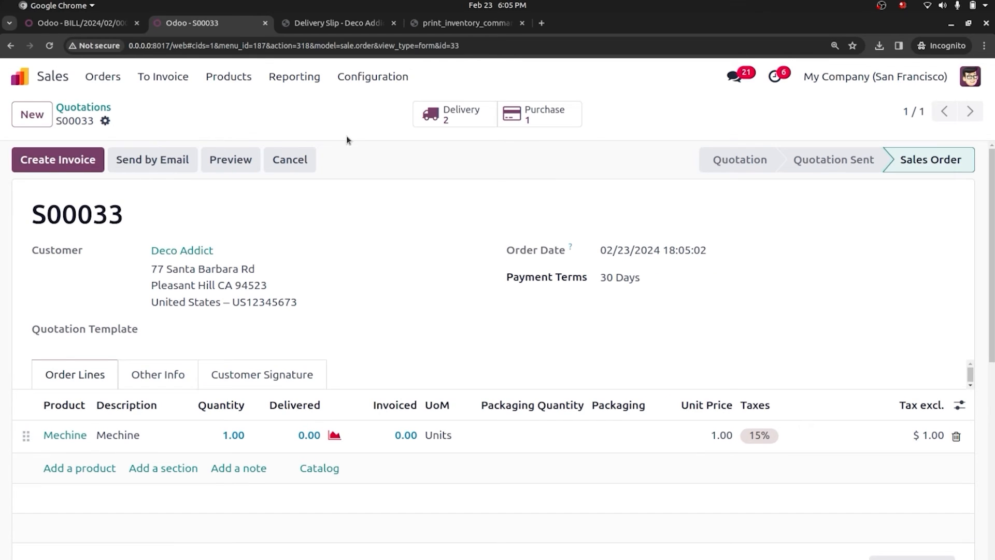
click(480, 122)
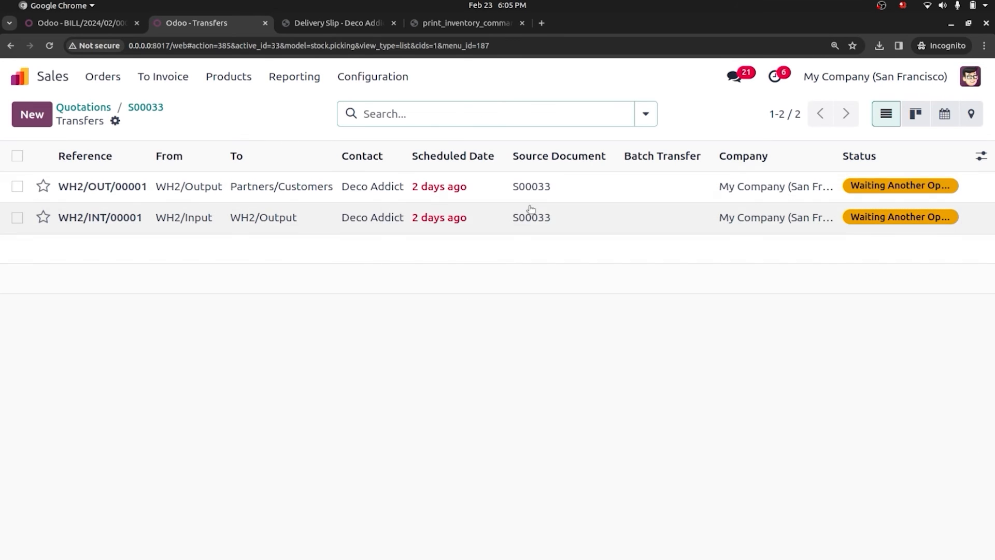
click(154, 107)
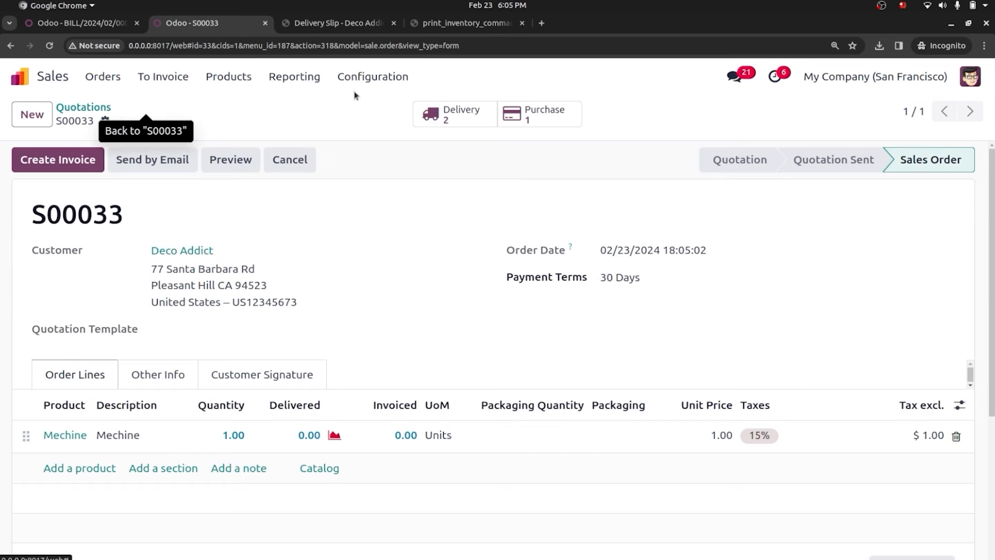
- Confirm the sales order's linked purchase request and validate its receipt into WH2/Input
click(524, 117)
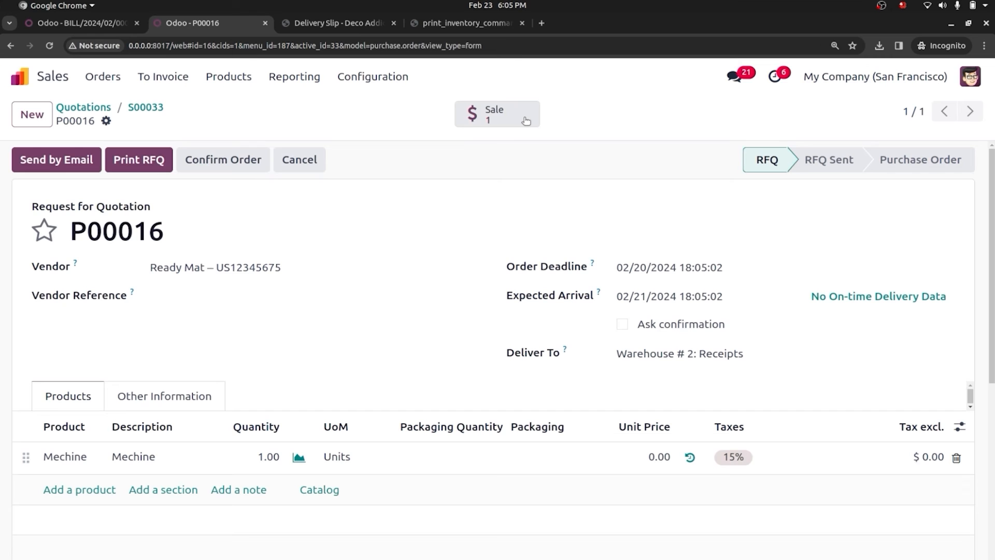
click(196, 159)
click(66, 160)
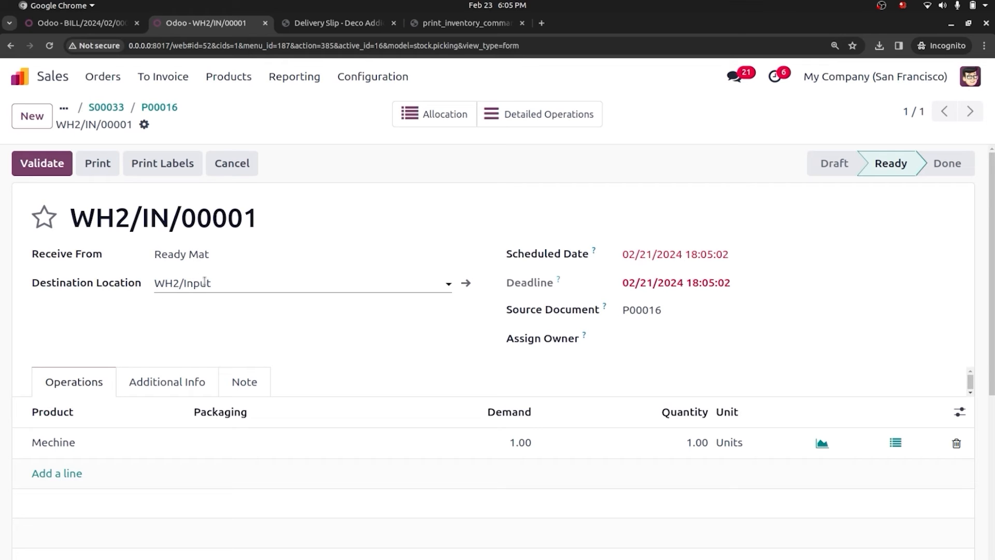
click(45, 162)
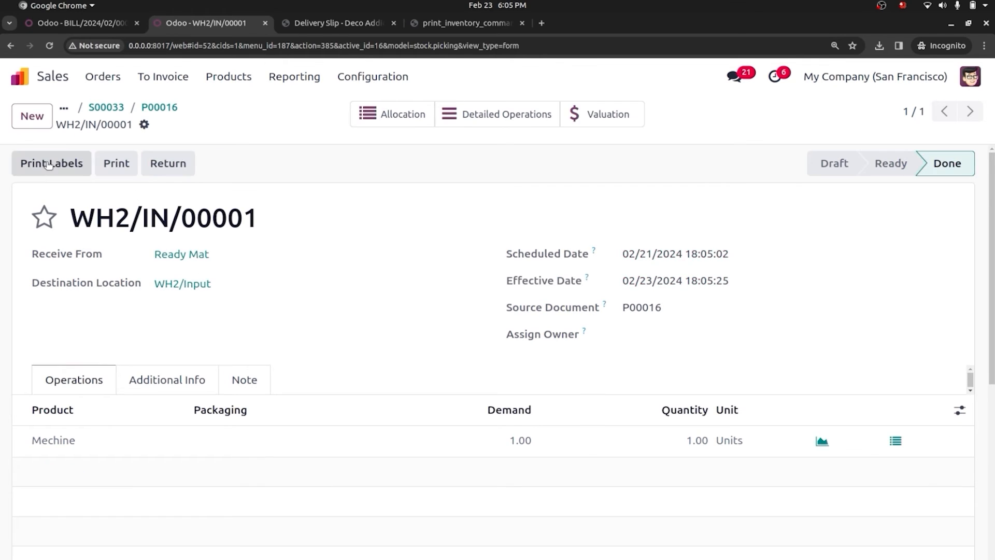
- Validate the sales order's internal transfer of Mechine from WH2/Input to WH2/Output
click(121, 107)
click(468, 118)
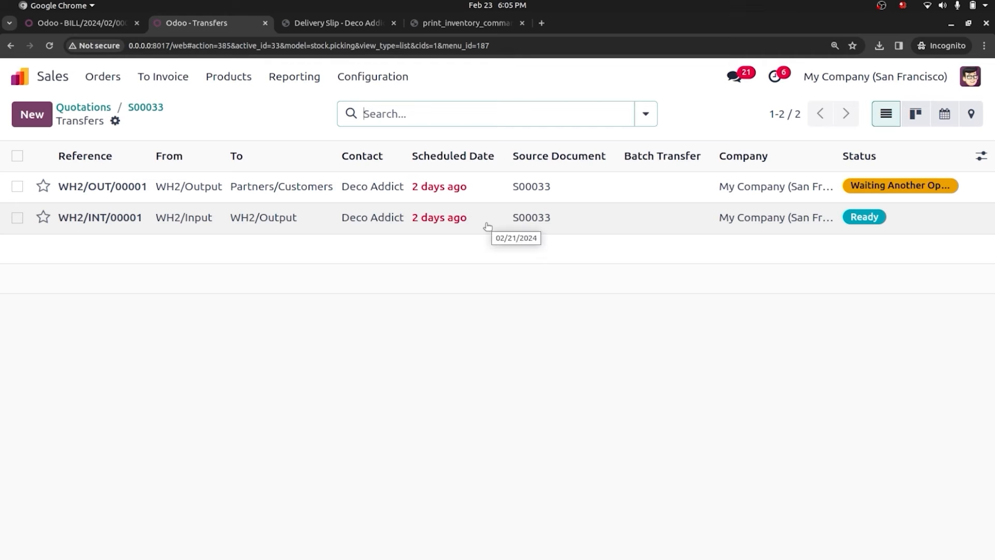
click(487, 225)
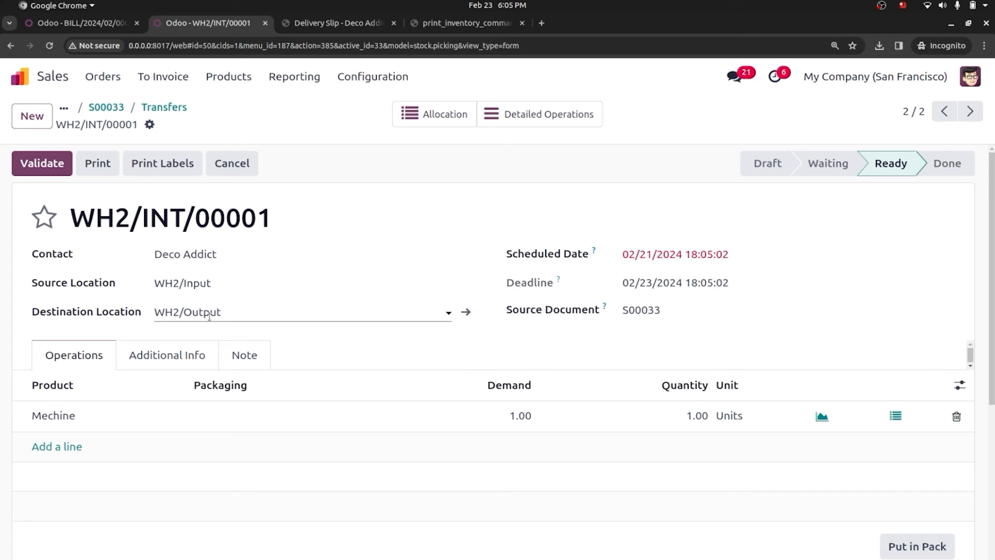
click(51, 161)
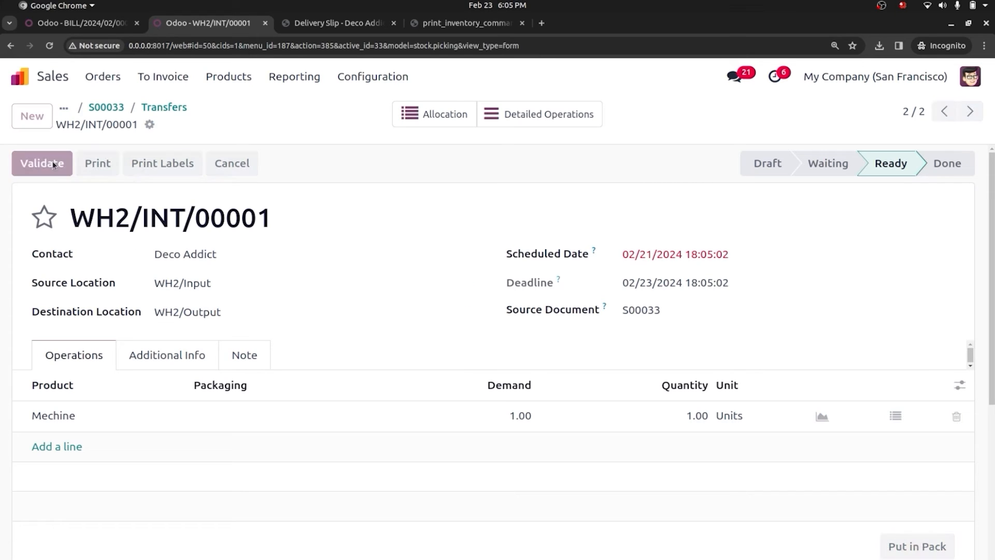
- Open the outgoing delivery from WH2/Output to Deco Addict and validate it
click(158, 110)
click(291, 187)
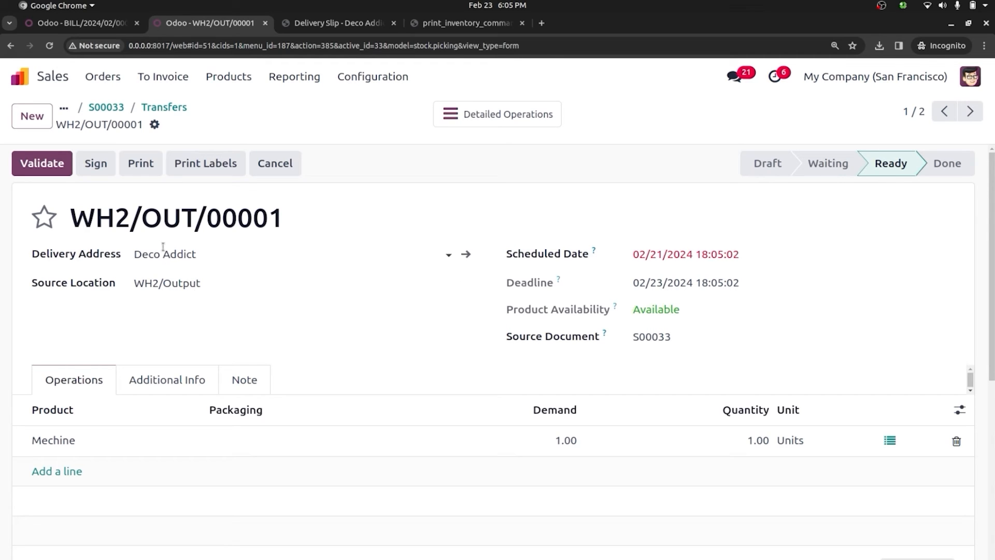
click(42, 167)
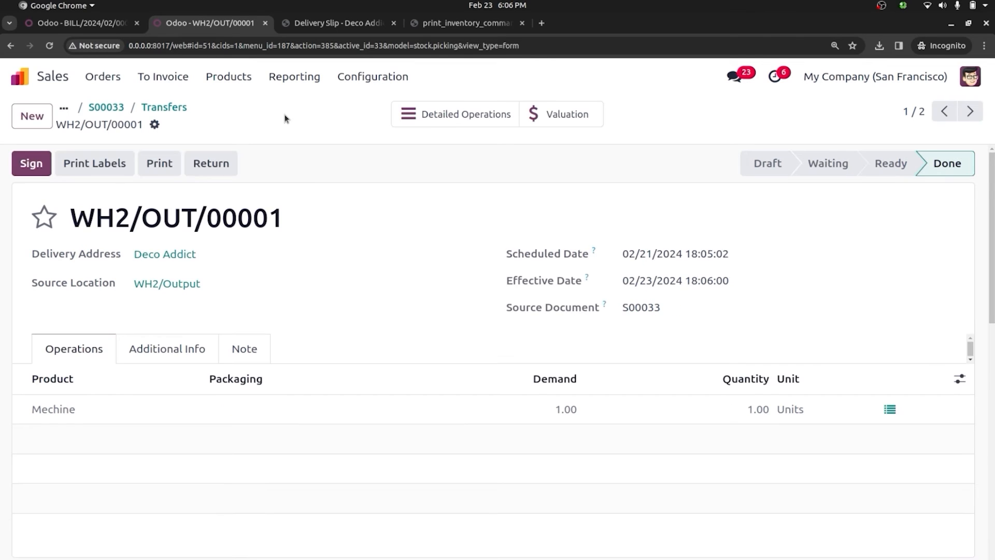
- In Inventory, set the WH/Stock location's removal strategy to First In First Out (FIFO) and save the location
click(18, 78)
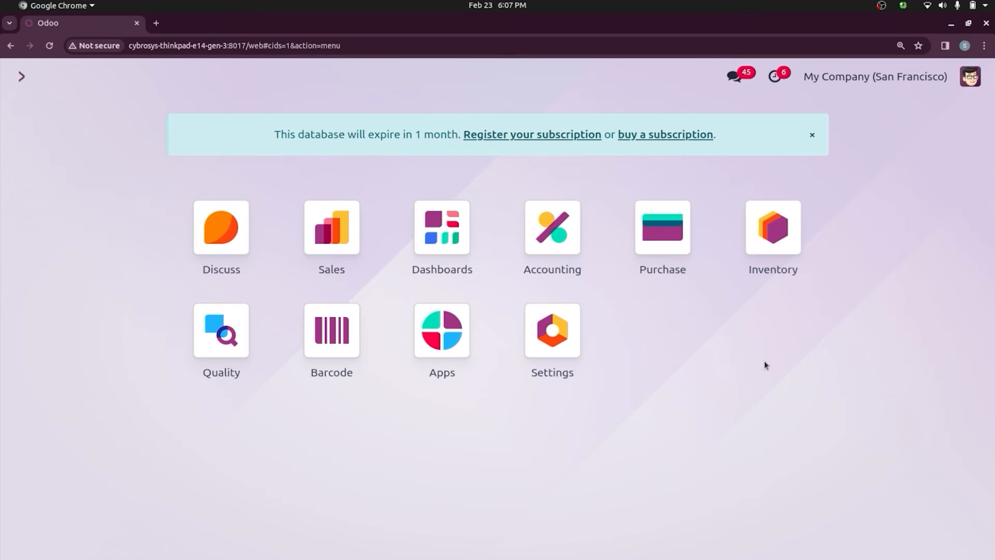
text(IN)
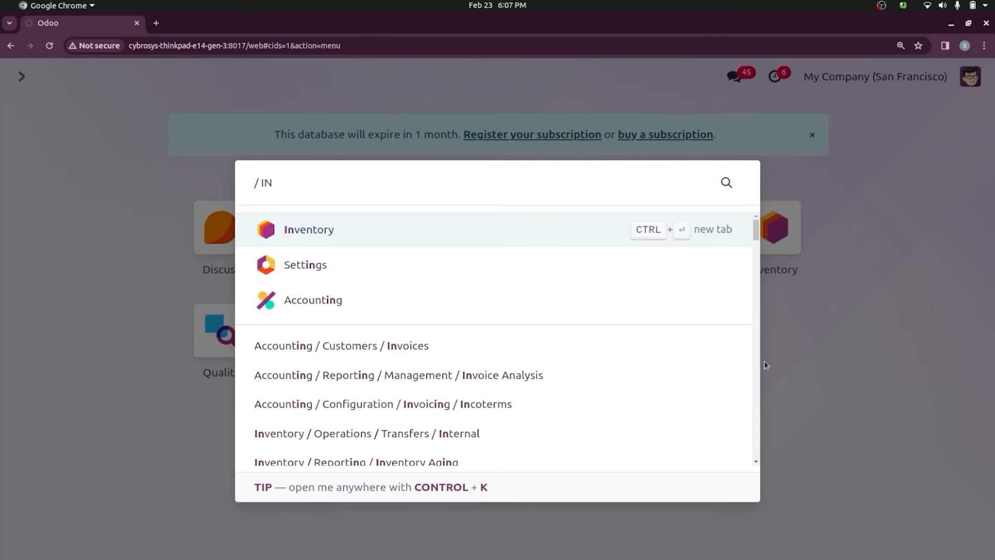
key(Return)
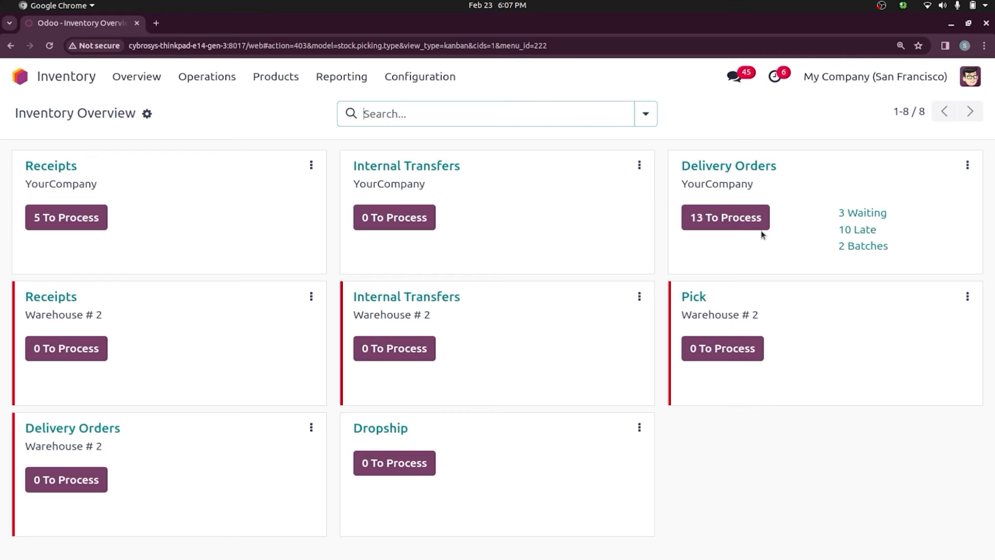
click(424, 83)
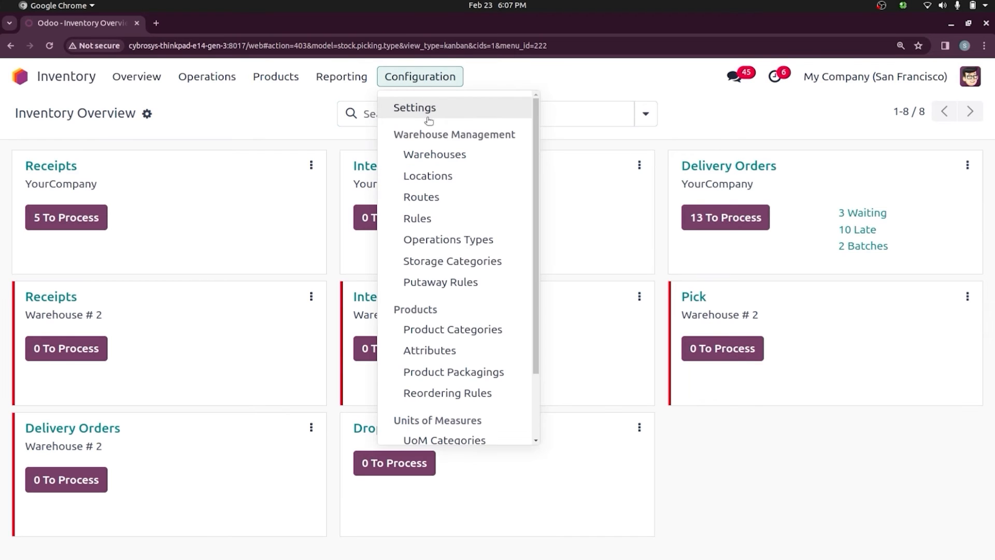
click(428, 176)
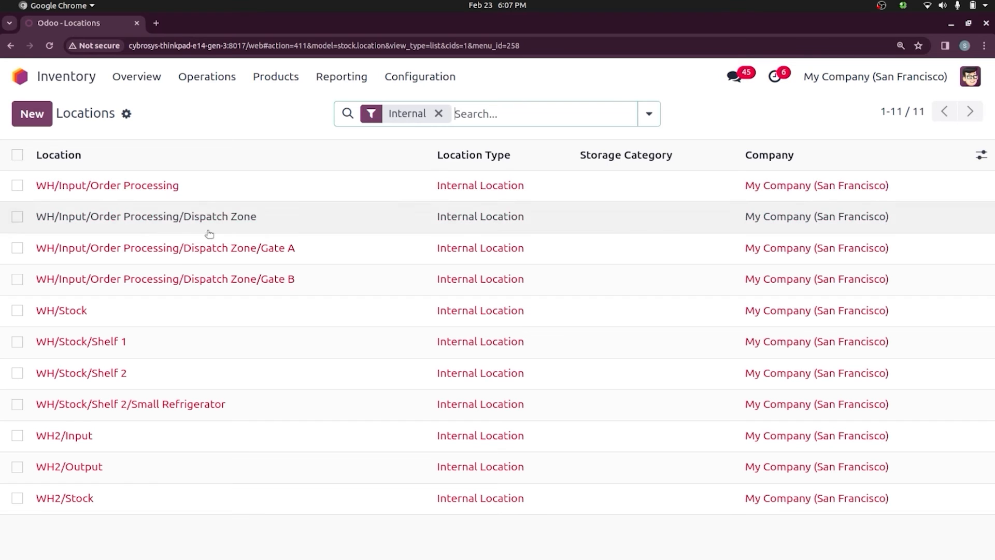
click(166, 325)
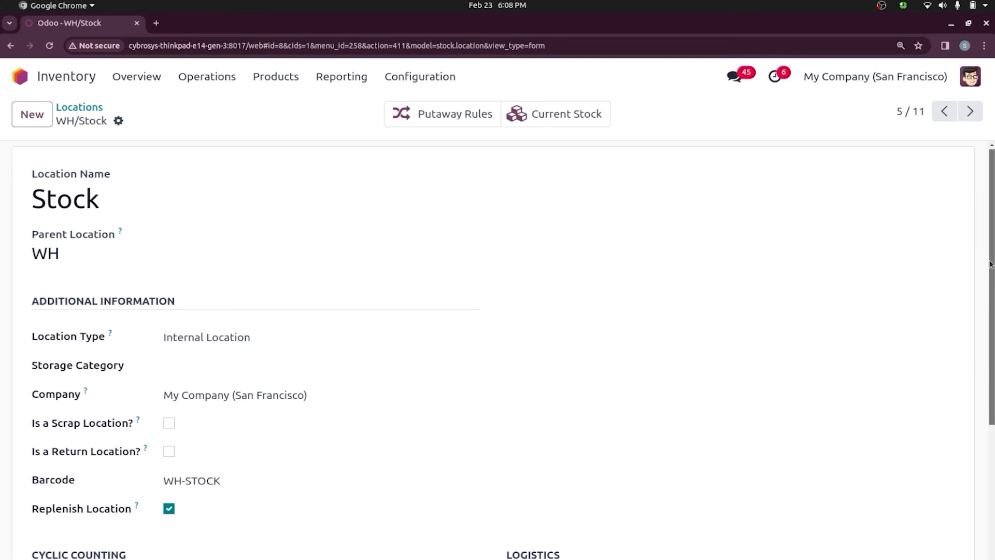
drag(991, 287, 991, 393)
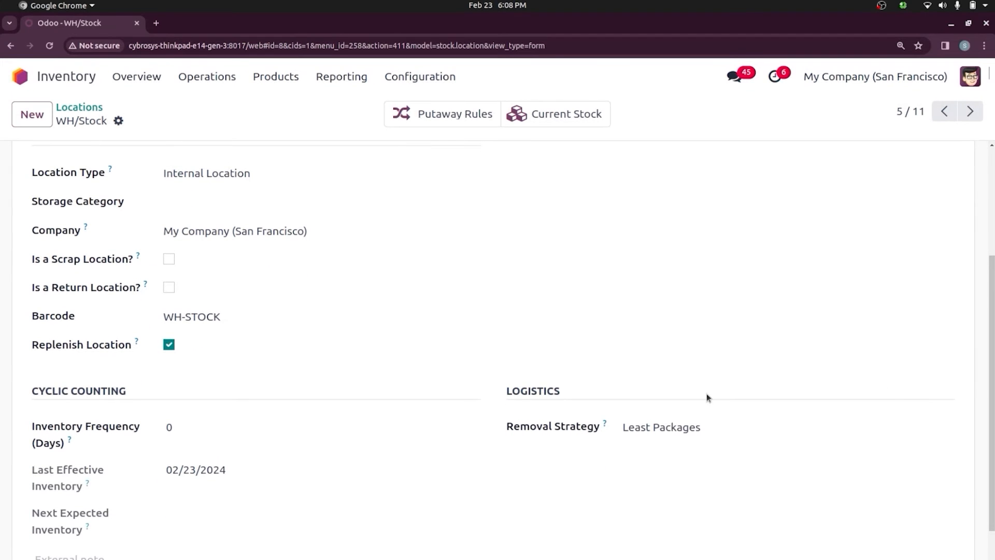
click(643, 426)
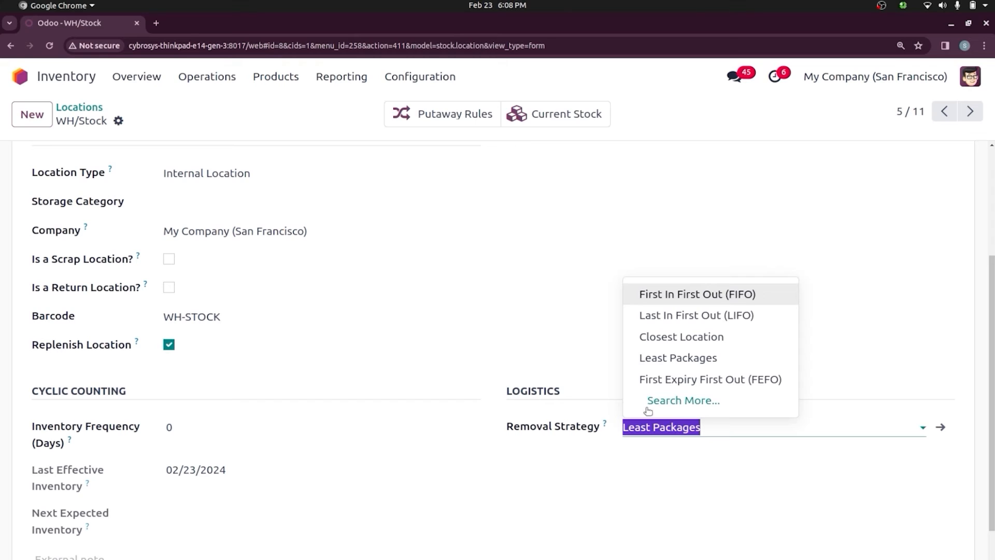
click(665, 296)
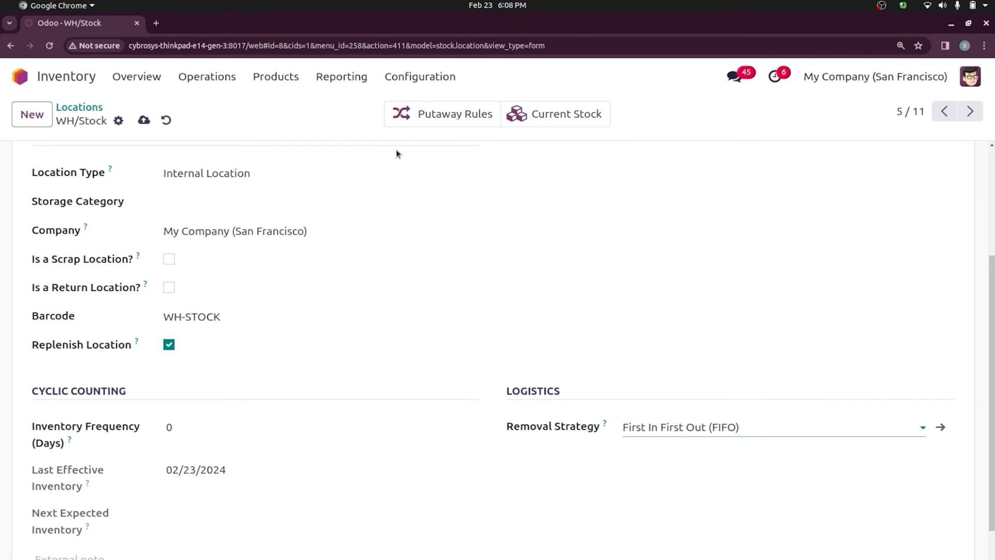
click(144, 120)
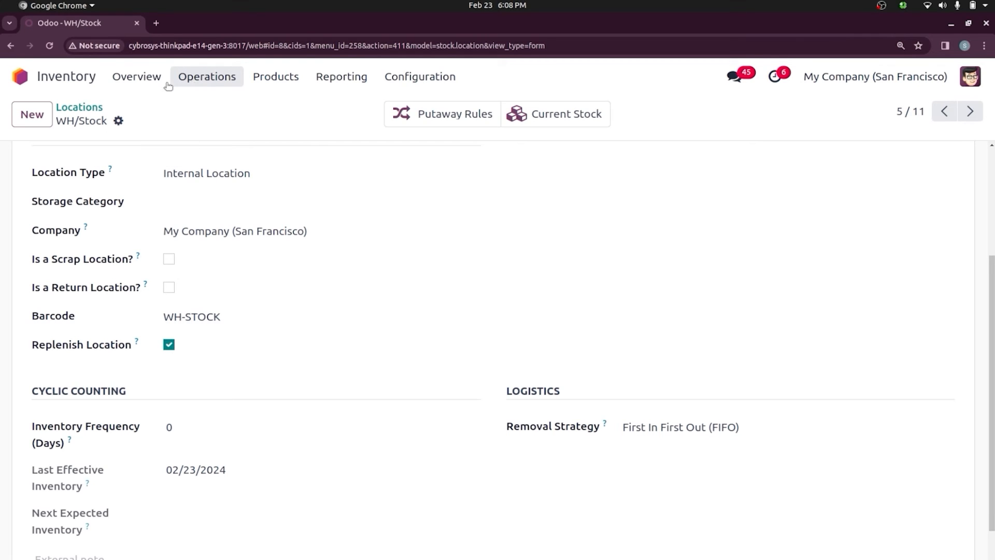
- Create a request for quotation in Purchase for vendor Azure Interior and add the product BAG
click(19, 75)
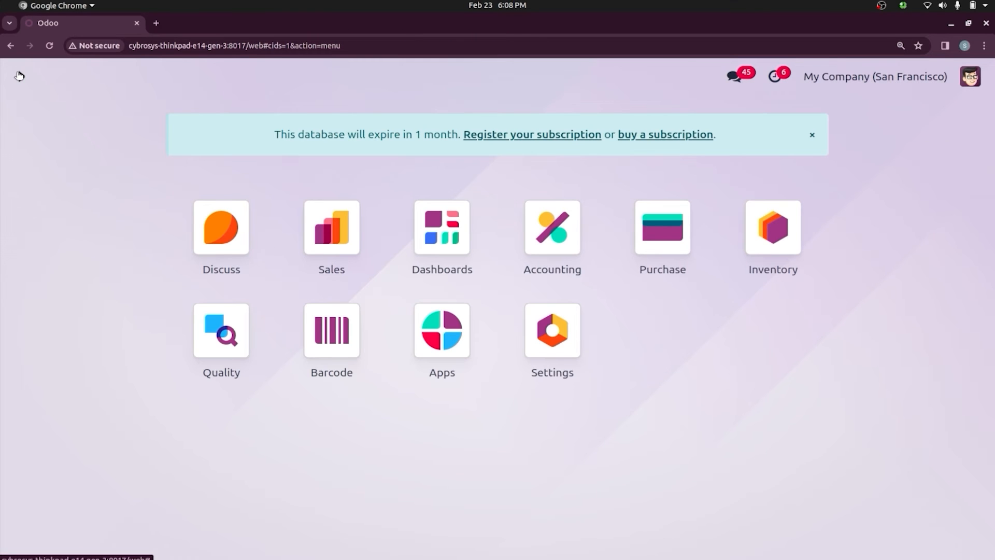
text(B)
key(BackSpace)
text(PU)
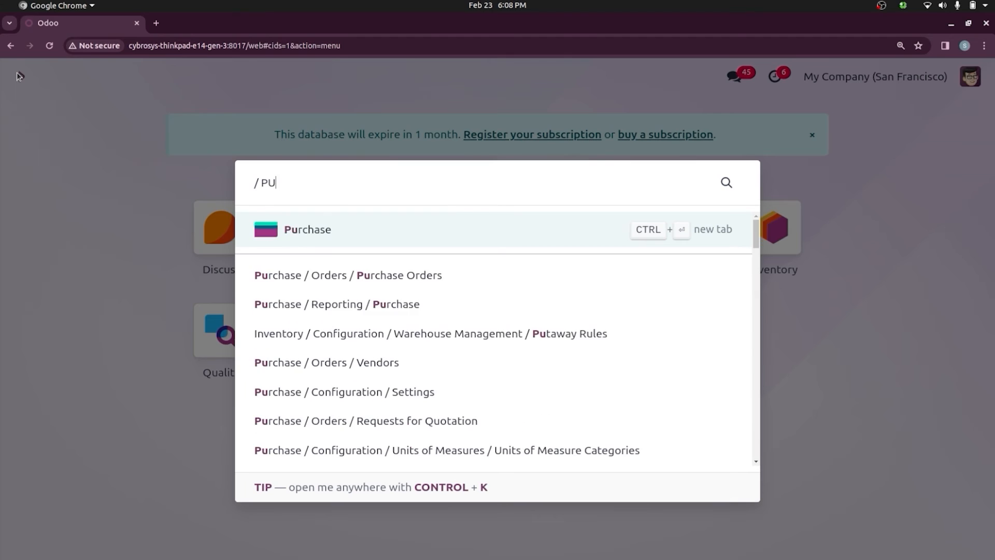
key(Return)
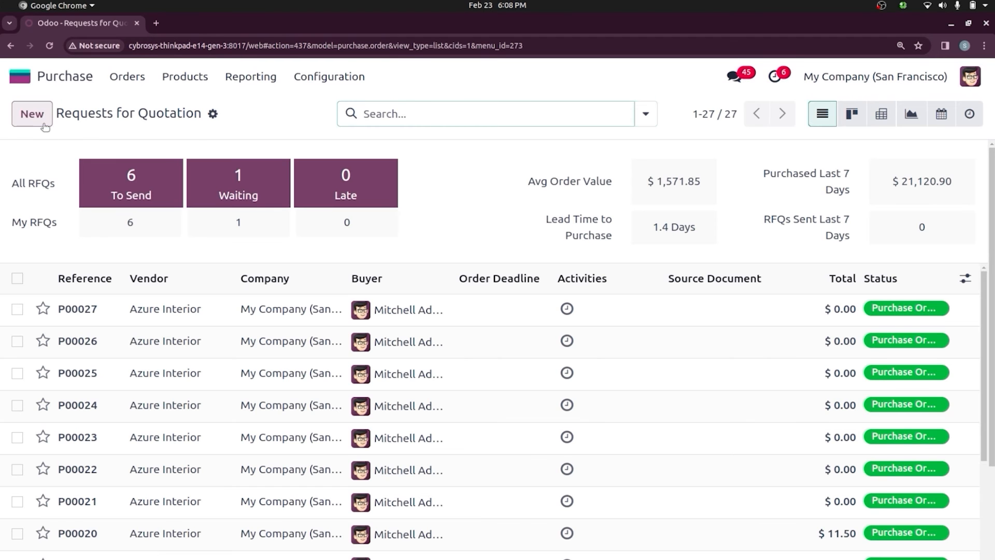
click(33, 113)
click(189, 262)
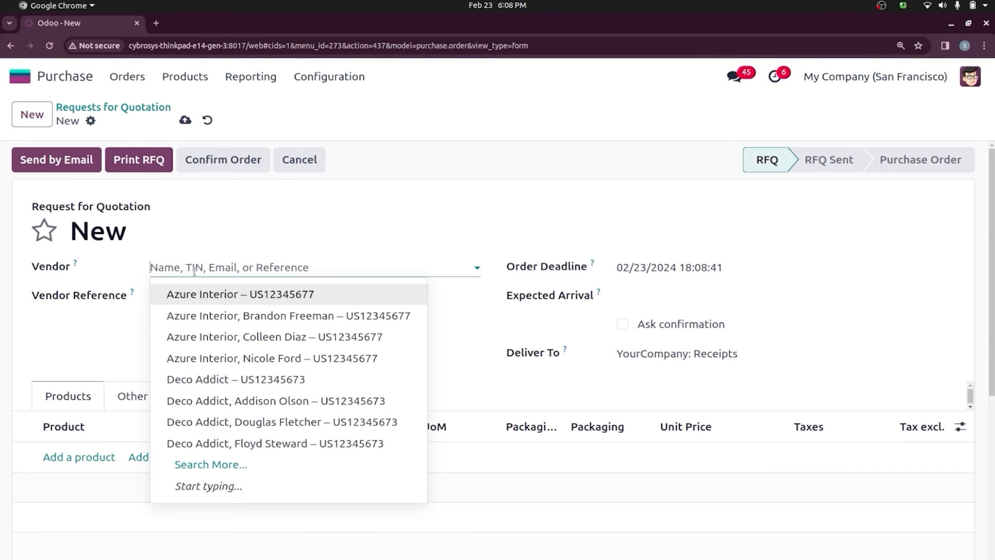
click(206, 291)
click(75, 458)
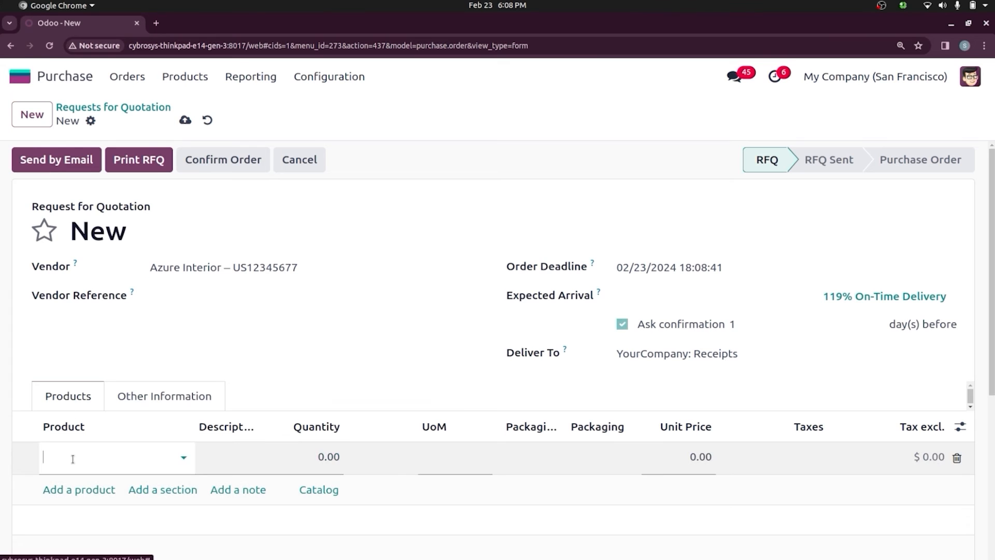
text(BAG)
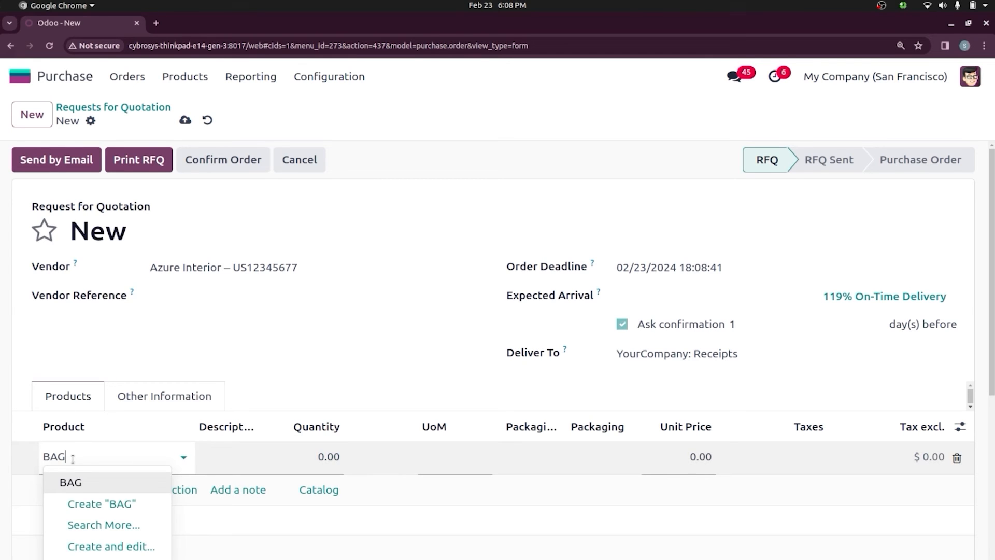
click(97, 490)
- Set the BAG product's tracking to By Unique Serial Number, save it and return to the request for quotation
click(186, 456)
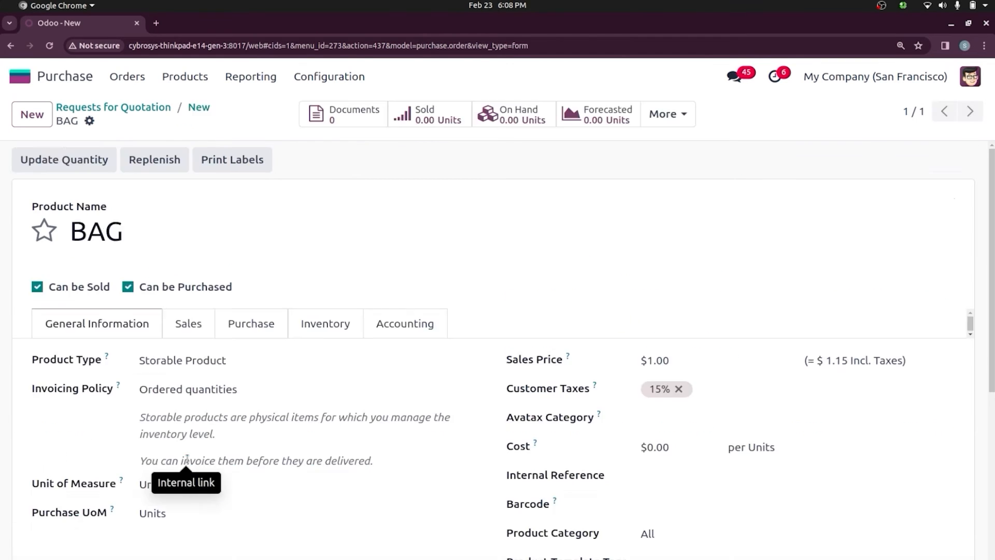
click(336, 323)
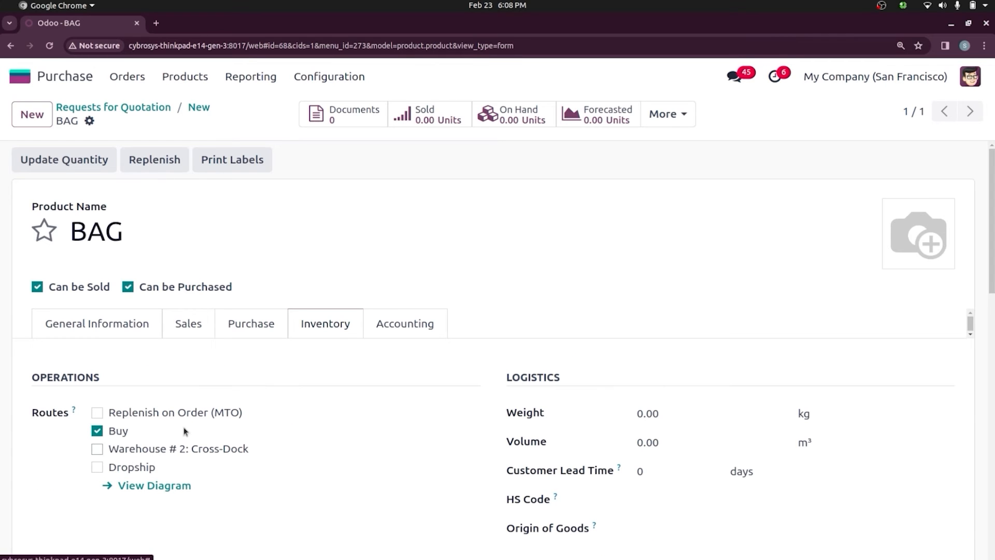
scroll(992, 297, down, 5)
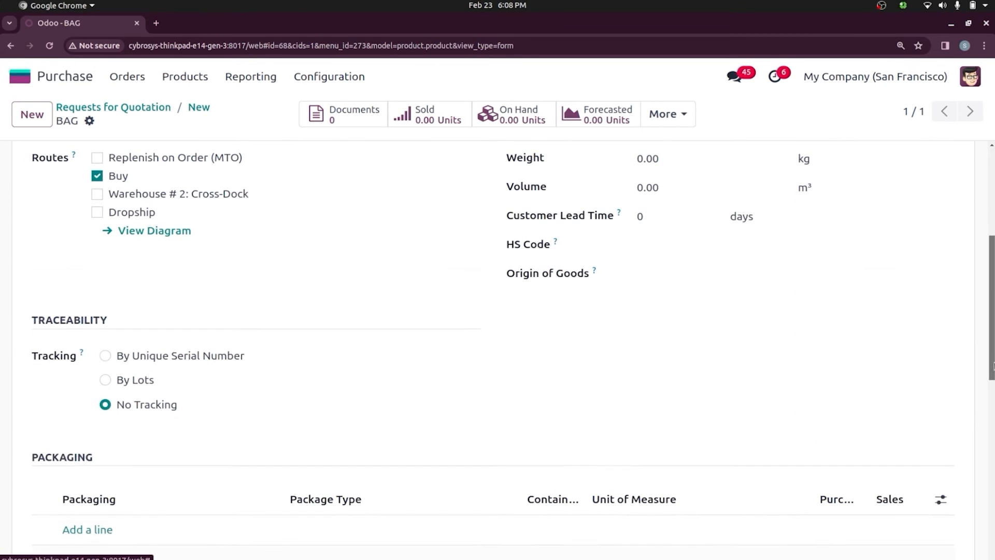
click(105, 350)
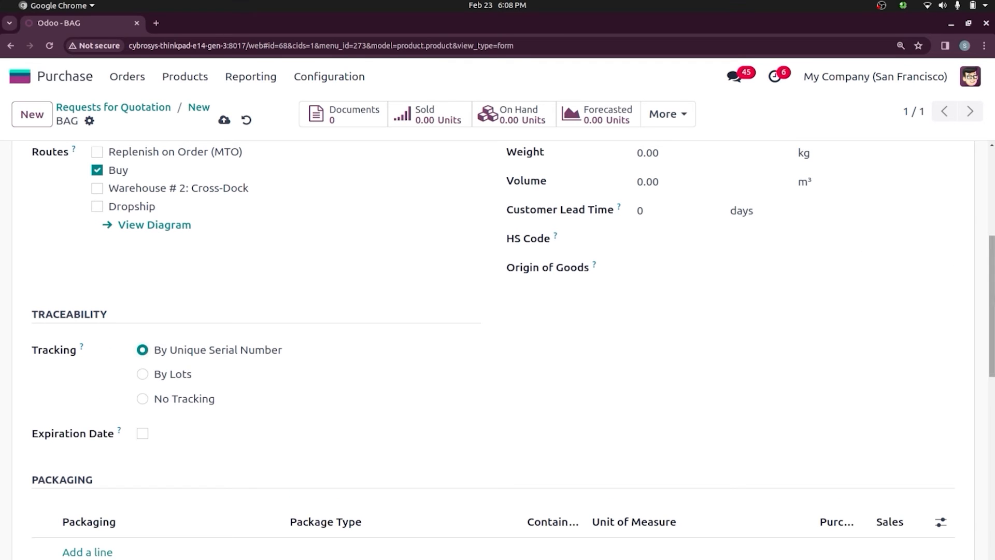
scroll(992, 209, up, 5)
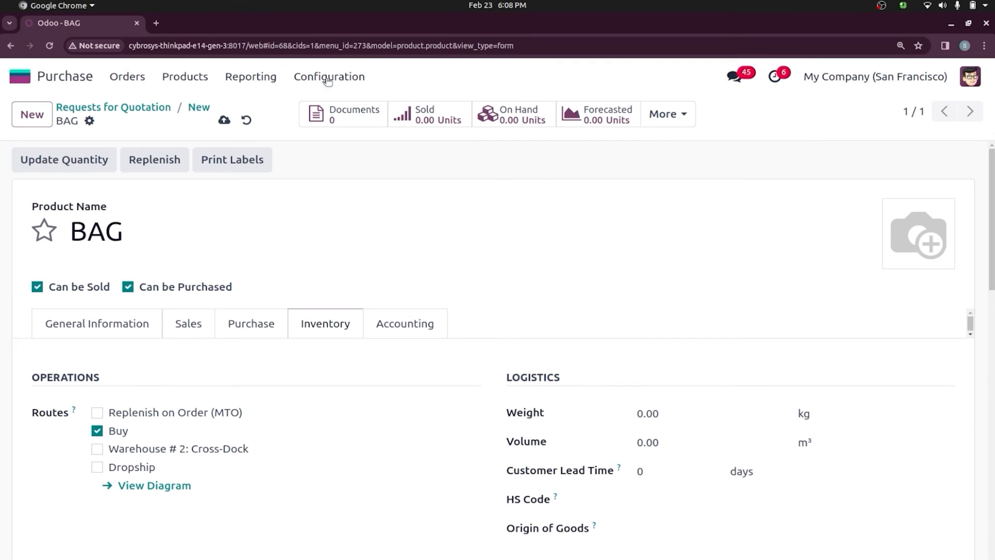
click(224, 120)
click(198, 107)
- Set the BAG order quantity to 10 and confirm the purchase order
click(266, 460)
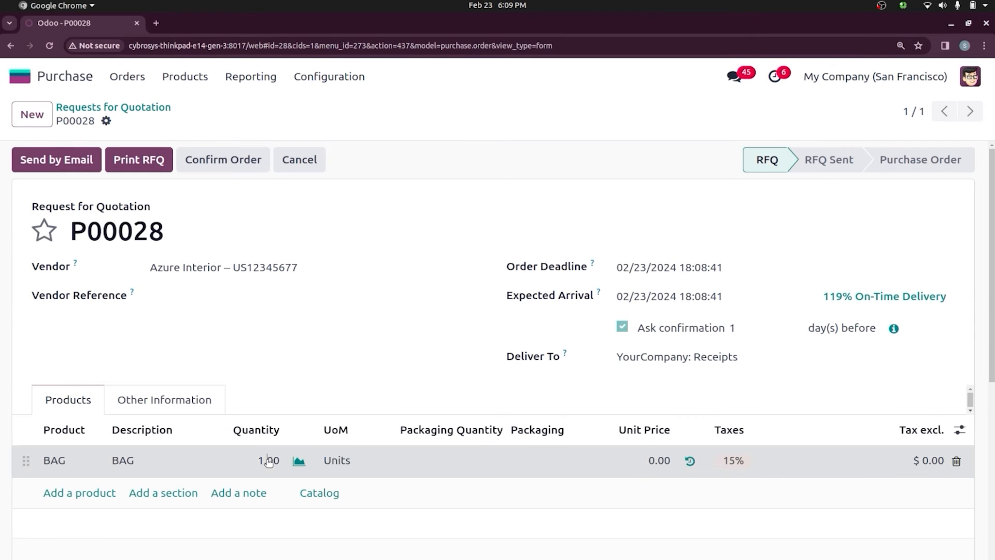
text(1)
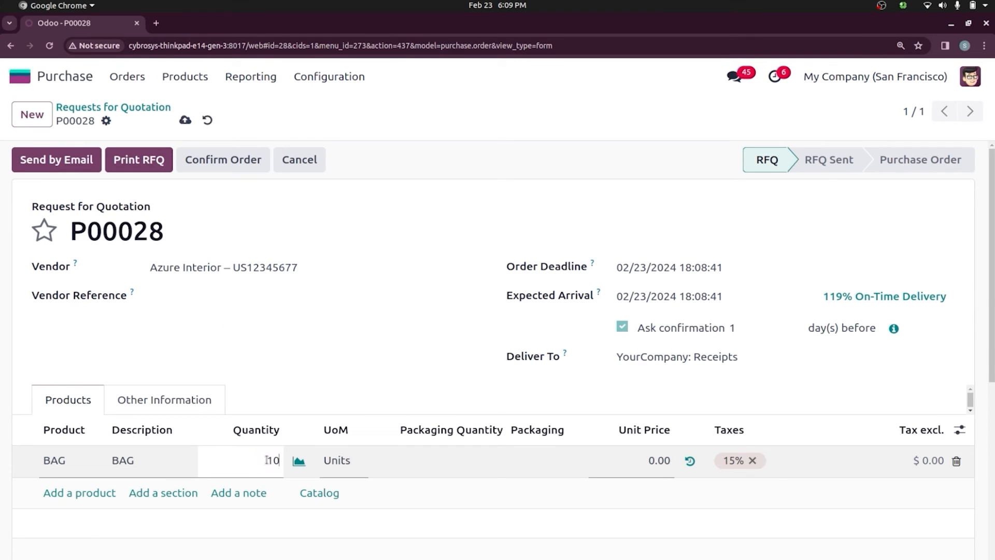
click(225, 165)
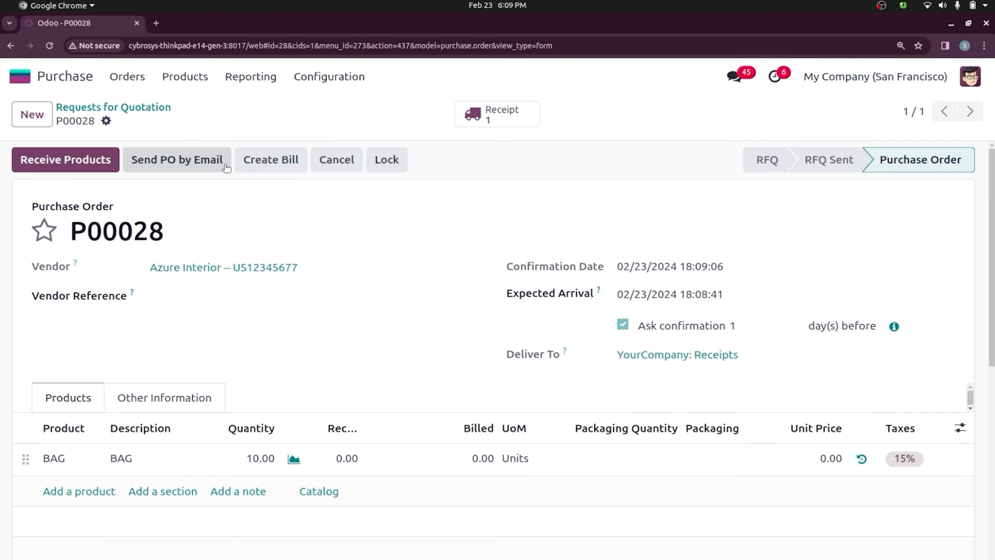
- On the purchase order's receipt, assign 10 serial numbers to BAG starting from 01 and validate the receipt
click(488, 114)
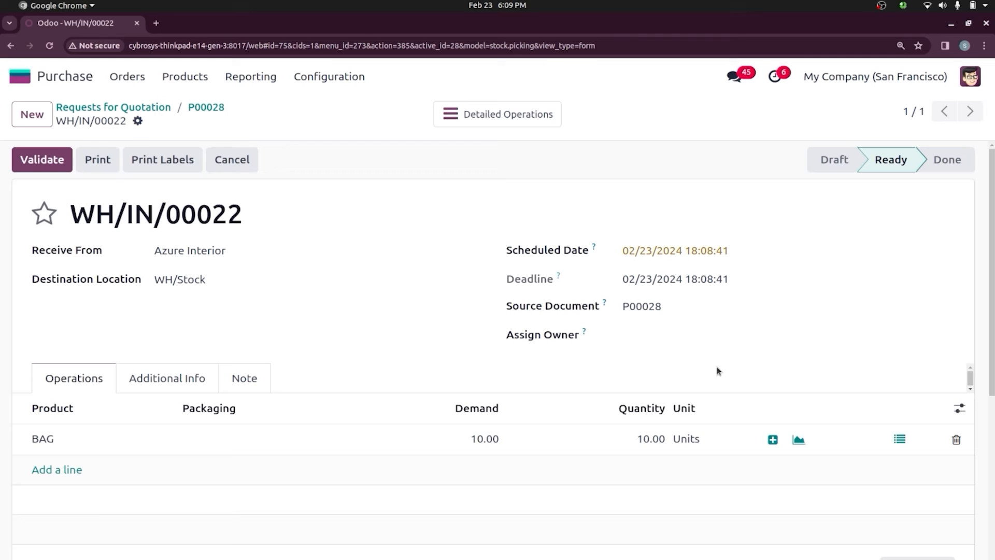
click(773, 440)
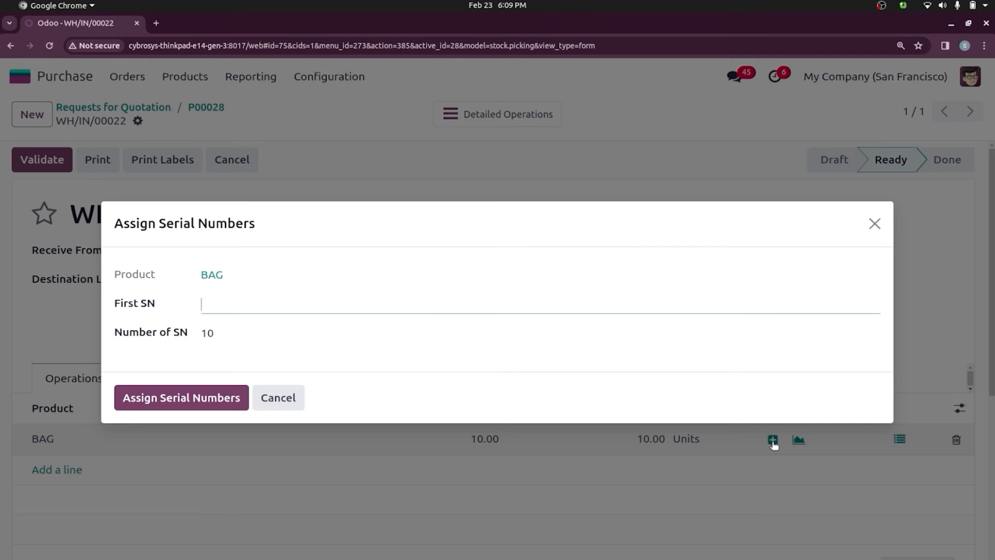
click(219, 298)
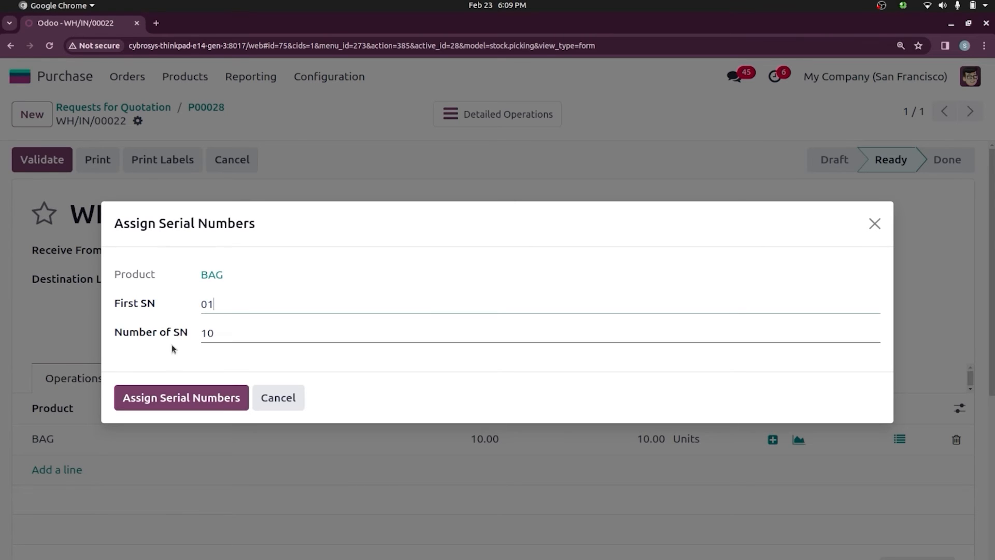
click(161, 398)
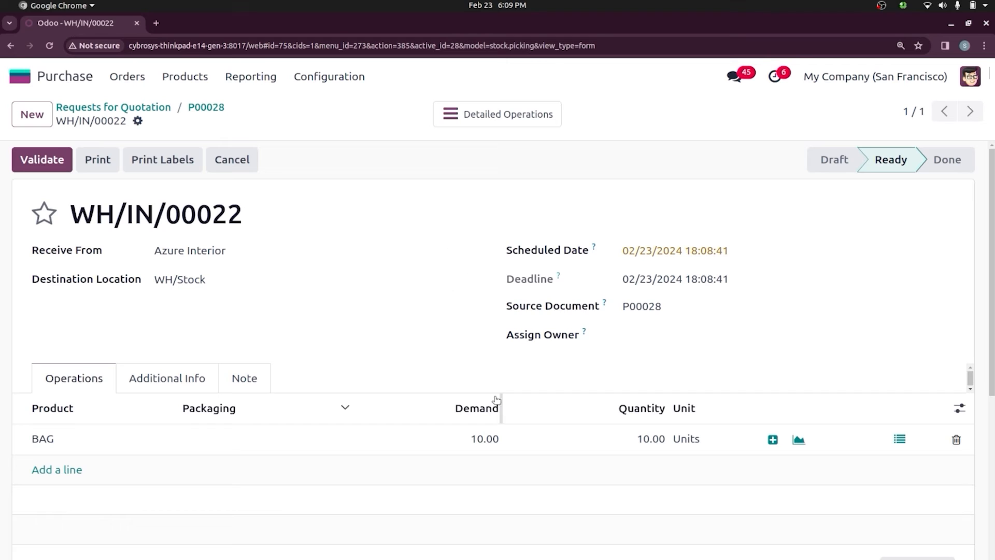
click(48, 160)
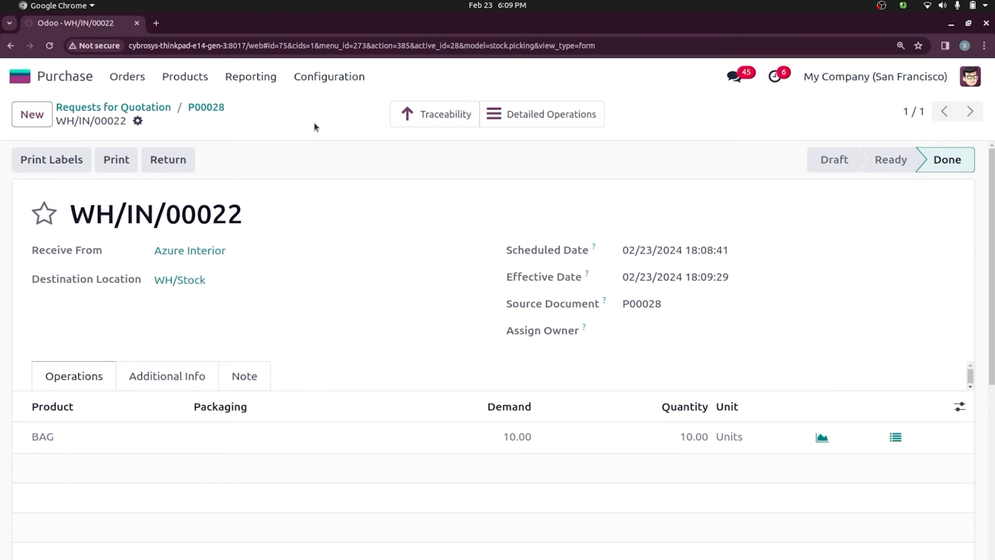
- Review the serial numbers of the received BAG units in the receipt's traceability report
click(424, 114)
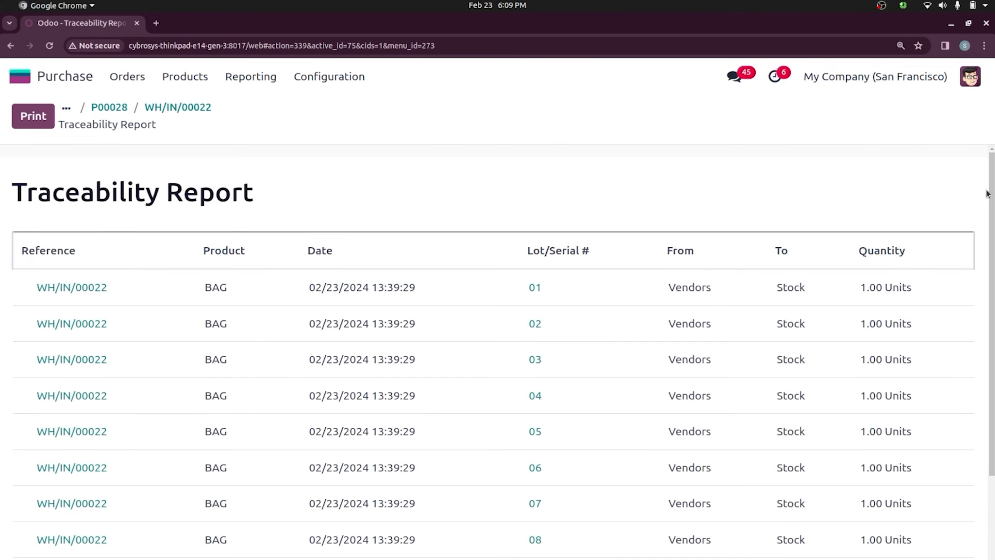
scroll(987, 193, down, 3)
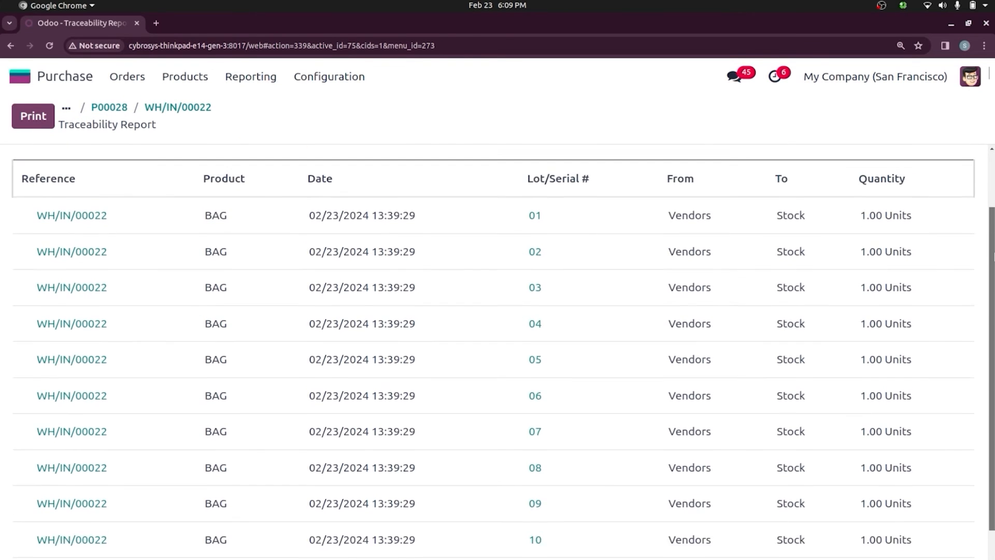
scroll(497, 352, up, 1)
scroll(497, 351, down, 2)
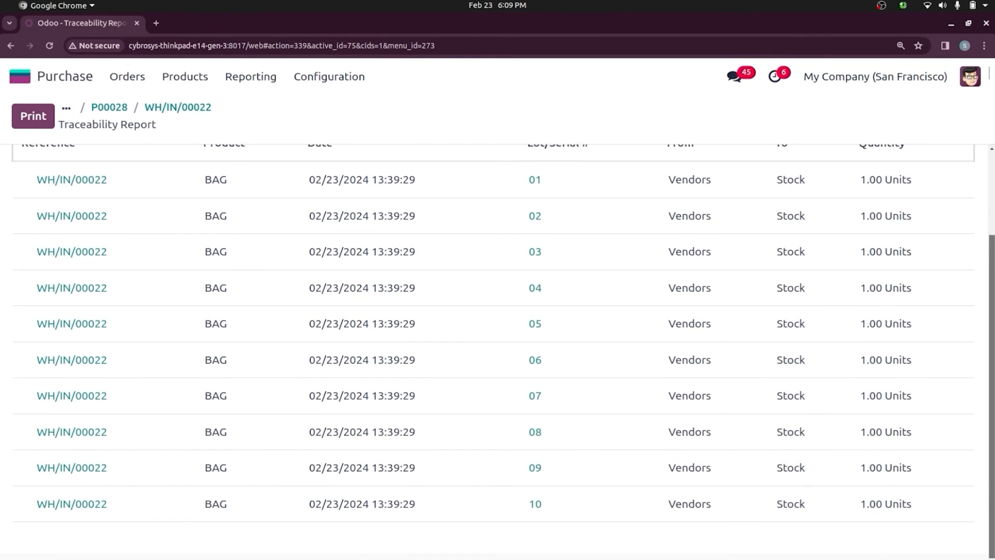
scroll(254, 155, up, 4)
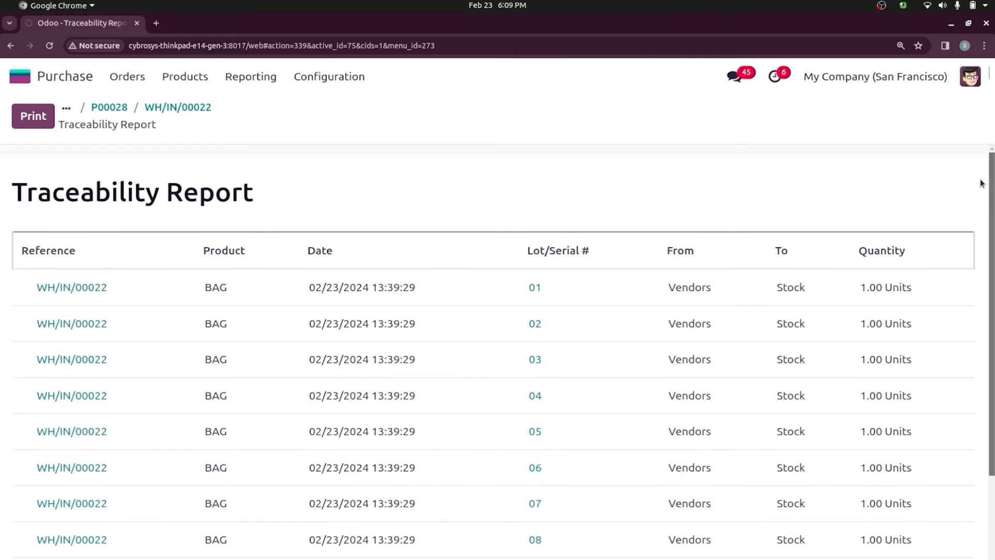
- Create a new sales quotation for the customer Deco Addict
click(20, 77)
text(sa)
key(Return)
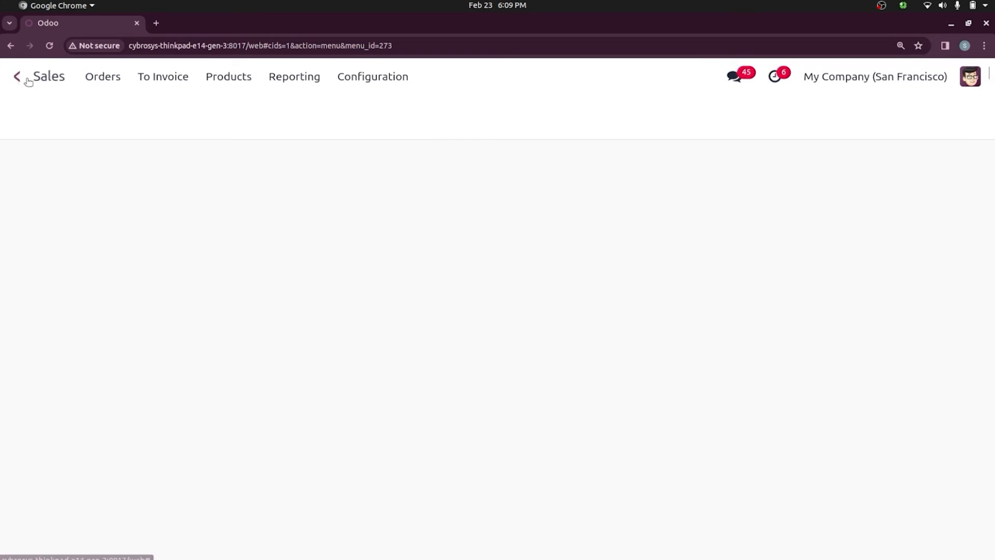
click(41, 111)
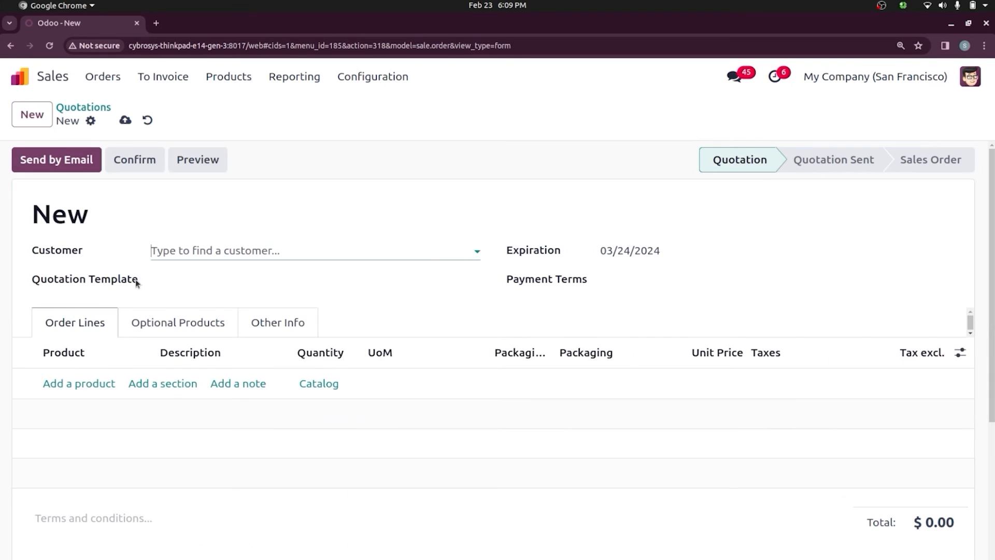
click(198, 250)
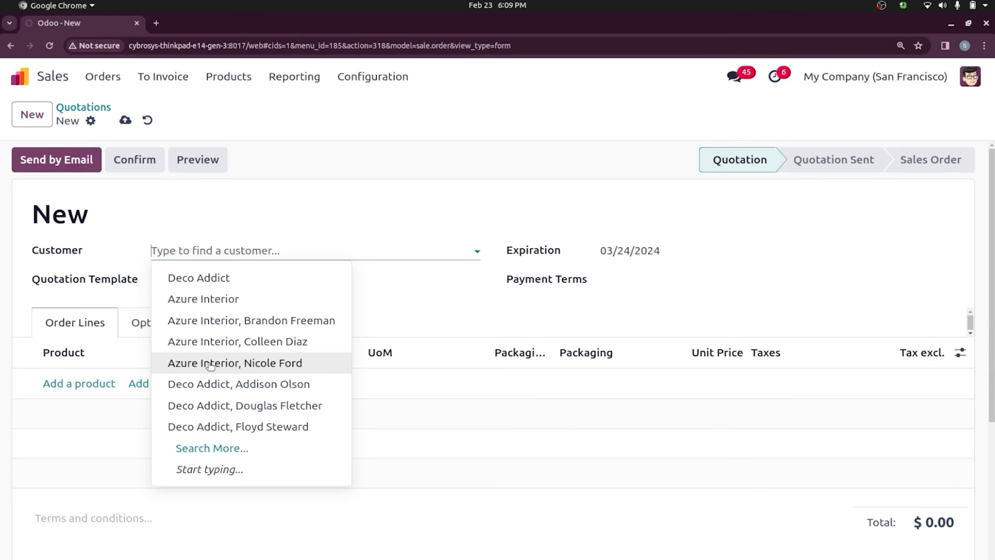
click(219, 277)
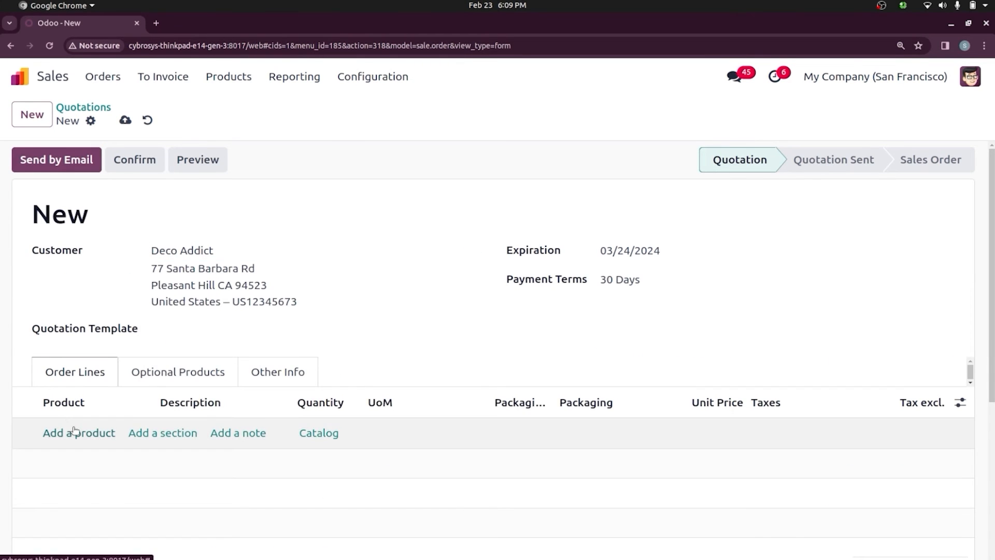
- Add 2 units of BAG to the Deco Addict quotation and confirm it as a sales order
click(78, 432)
text(BA)
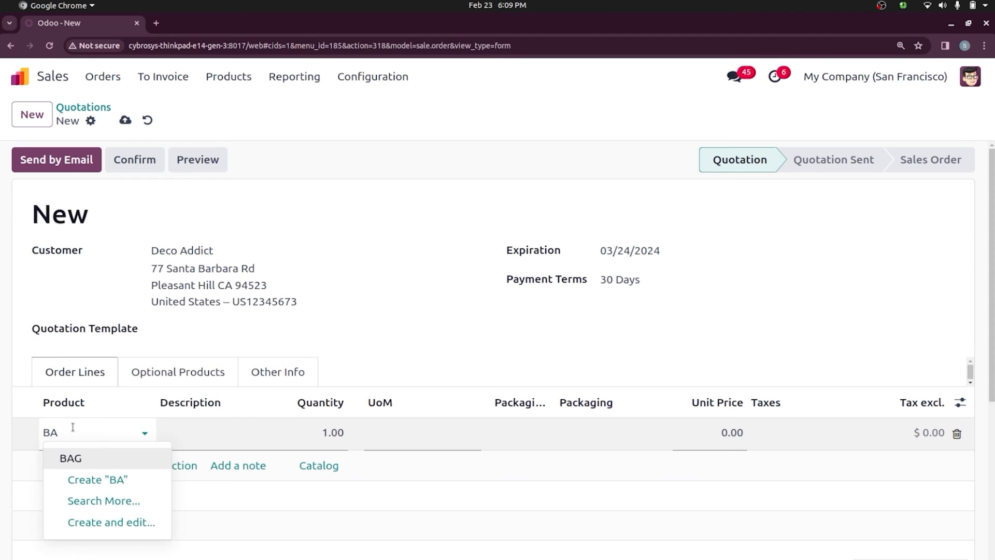
click(104, 458)
click(307, 427)
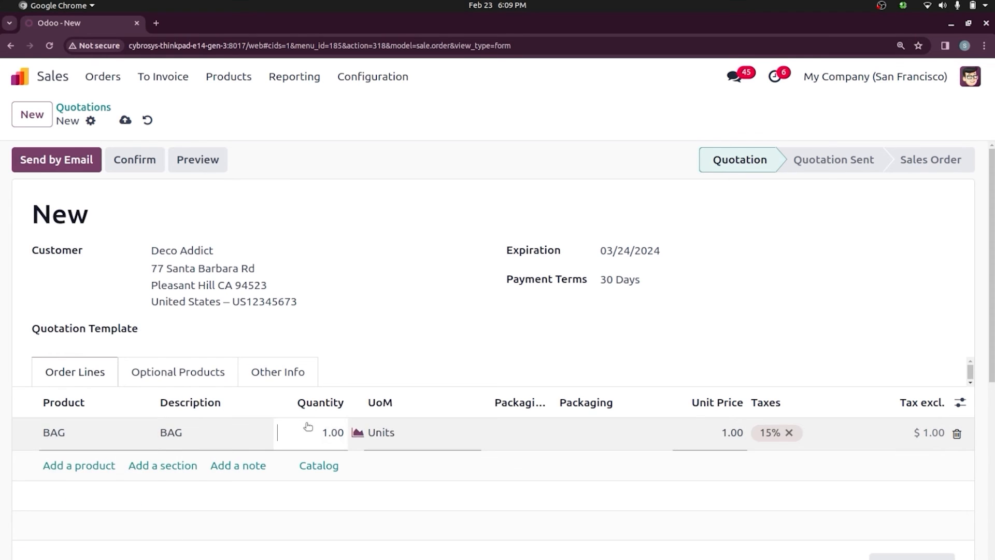
text(2)
click(226, 208)
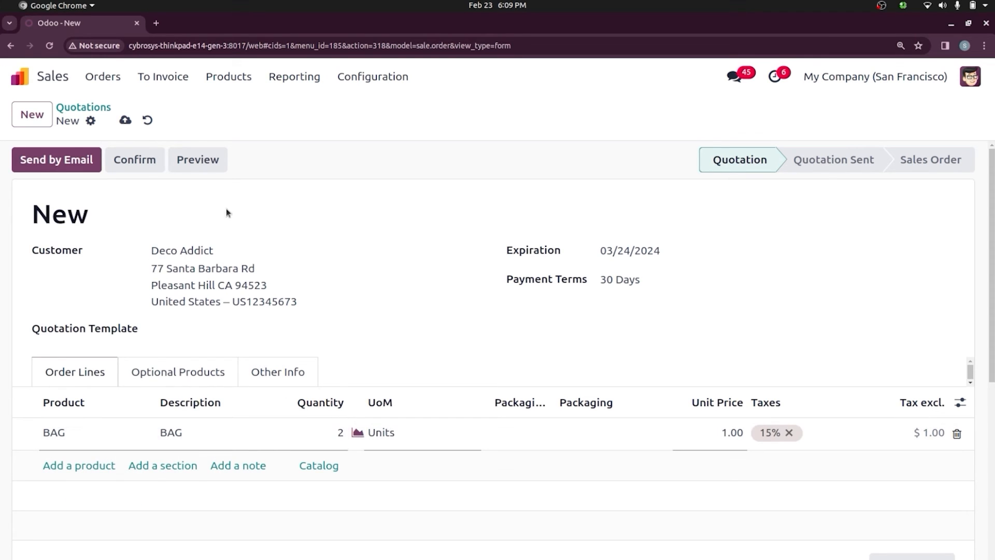
click(145, 171)
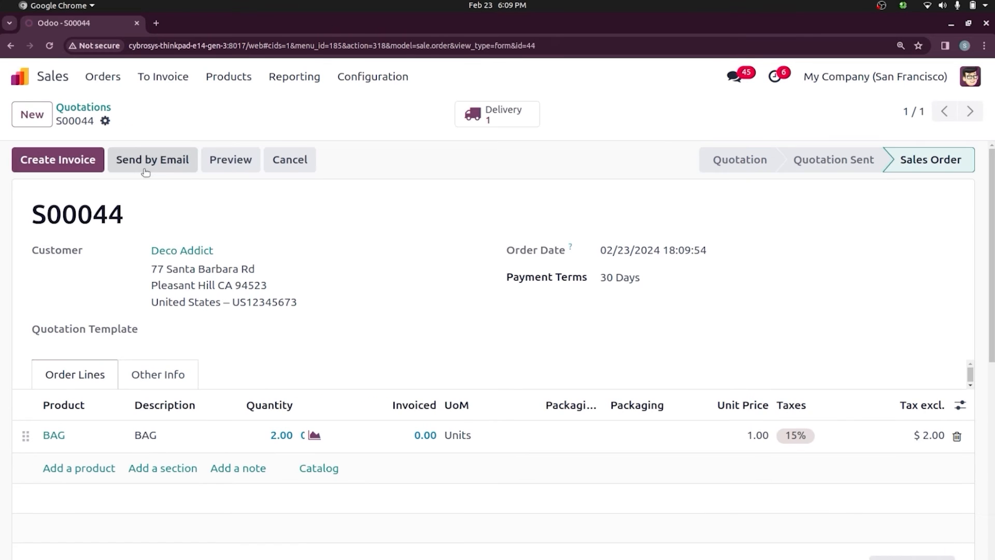
- Validate the sales order's delivery of BAG and view its traceability report for the serial numbers shipped
click(497, 114)
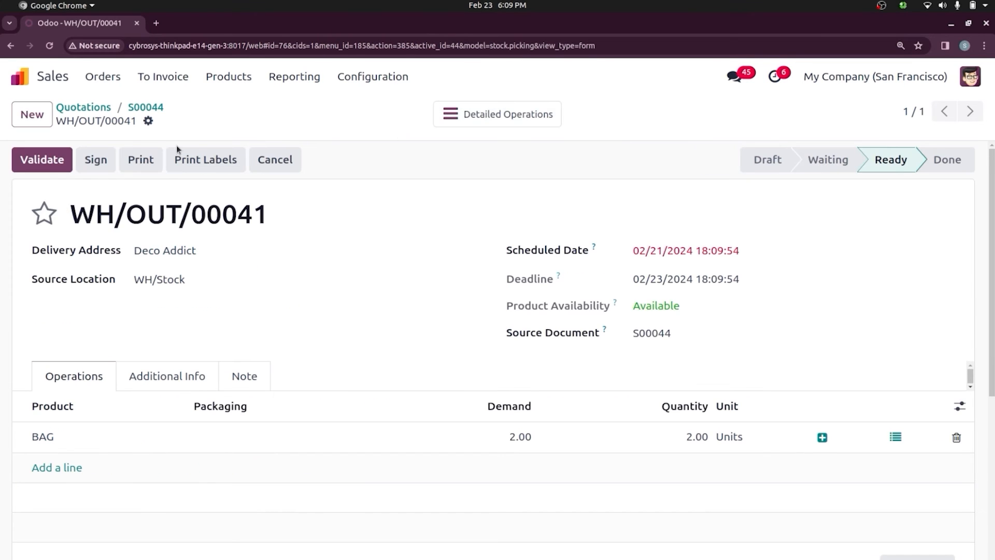
click(47, 159)
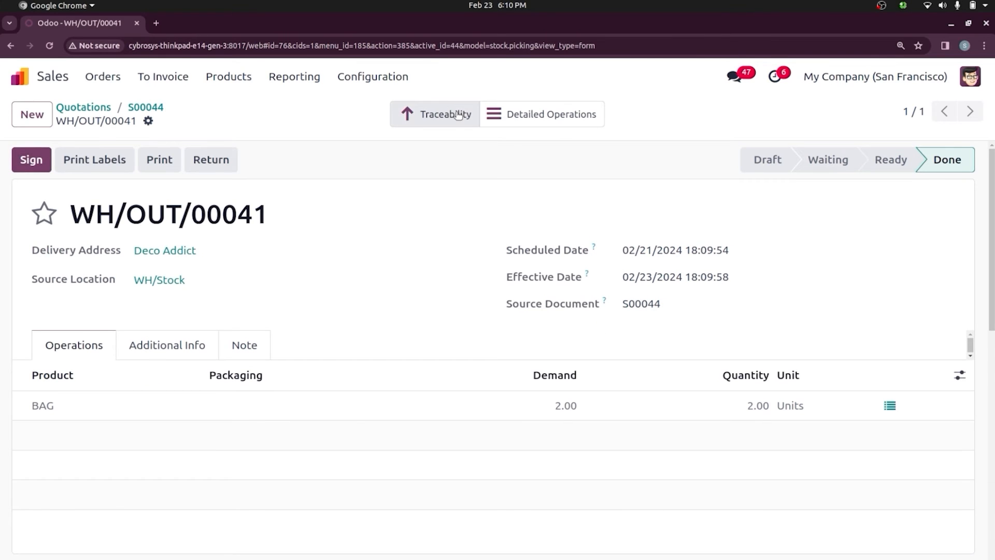
click(449, 112)
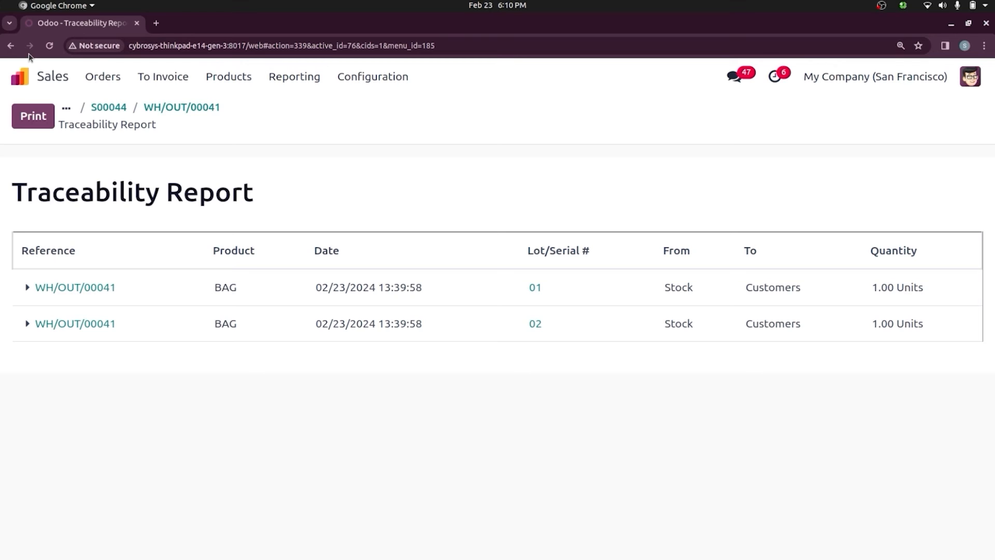
- Set the removal strategy of the WH/Stock location to Last In First Out (LIFO) and save it
click(22, 77)
text(LO)
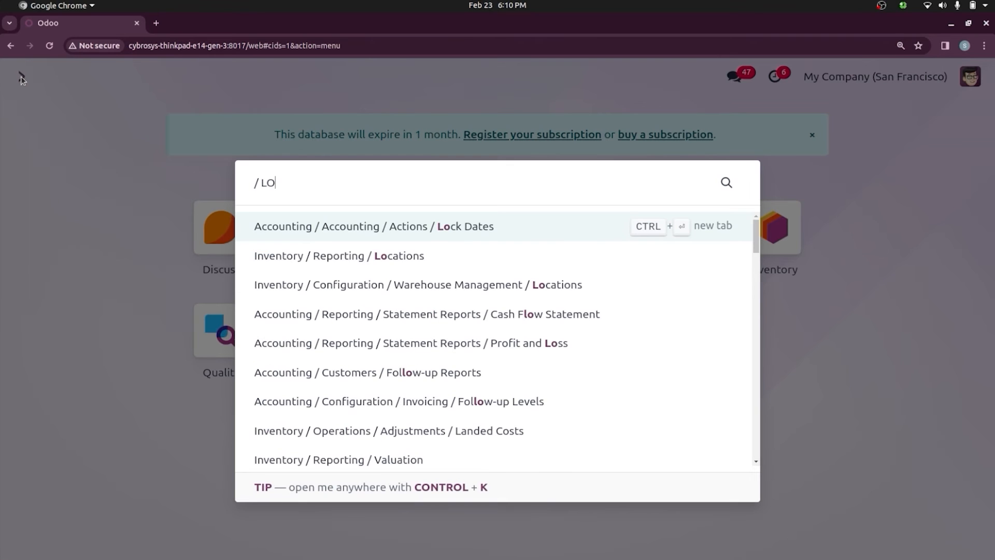
text(CATI)
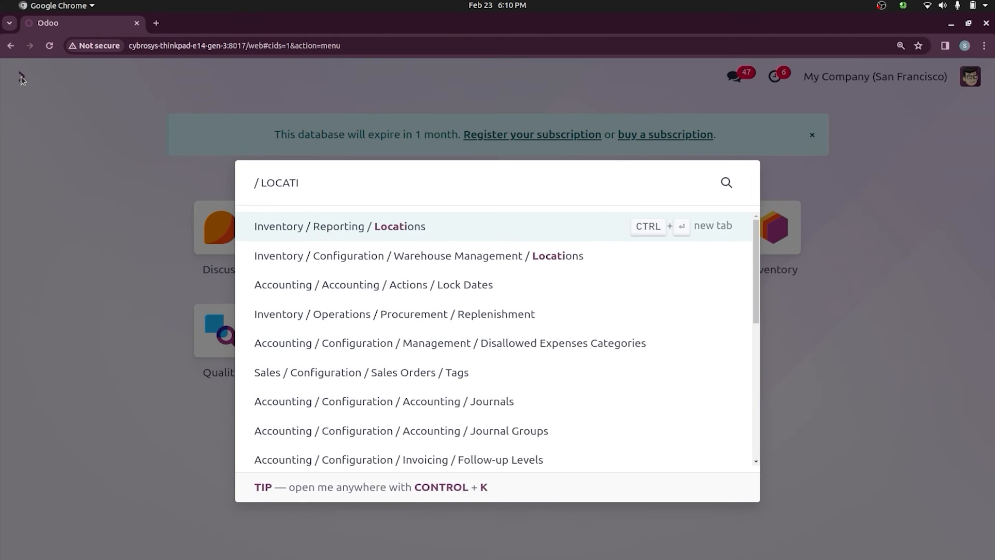
click(420, 256)
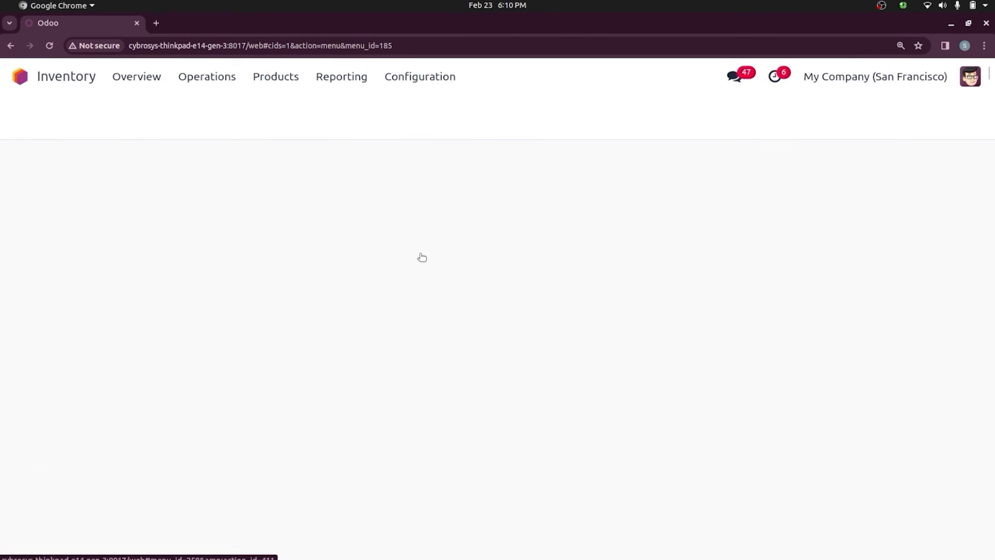
click(213, 318)
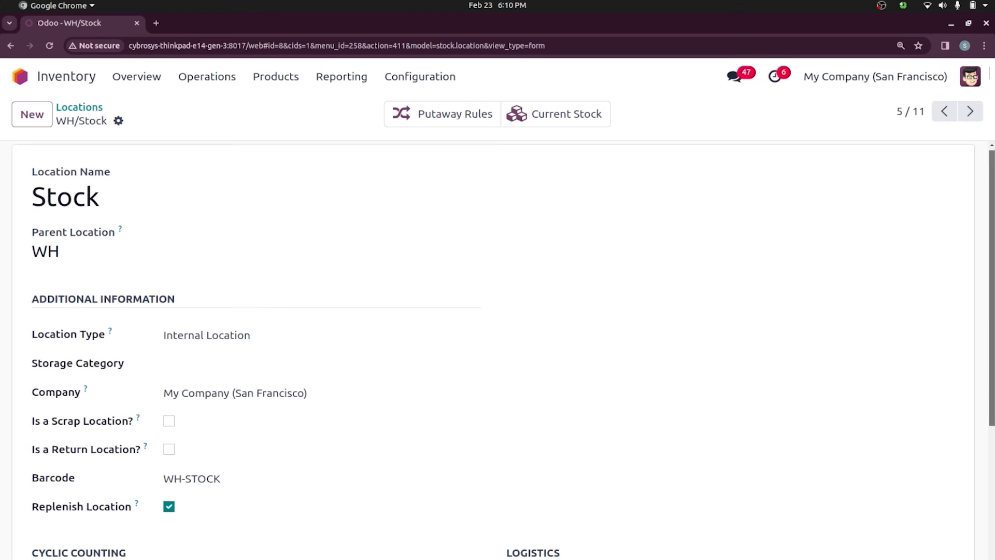
scroll(988, 317, down, 3)
click(711, 456)
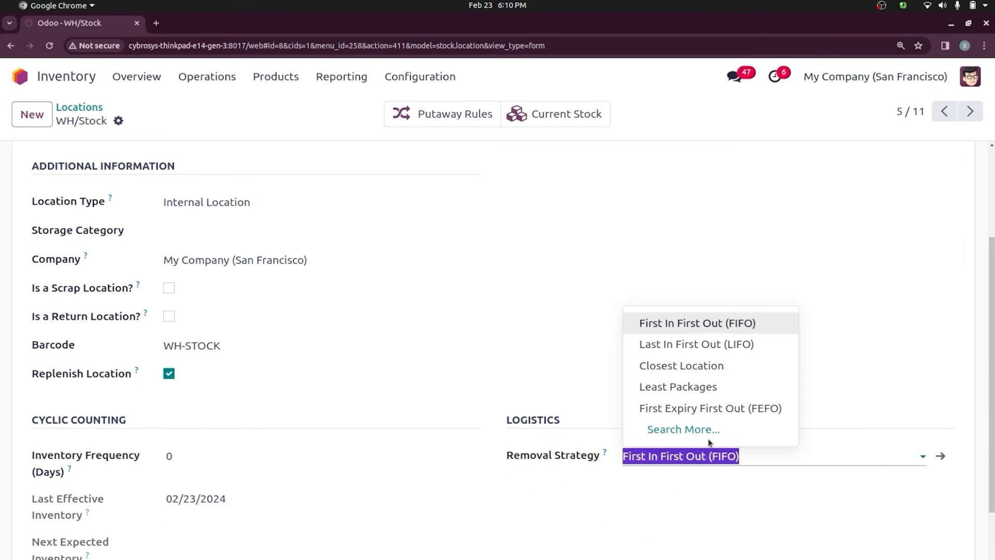
click(682, 343)
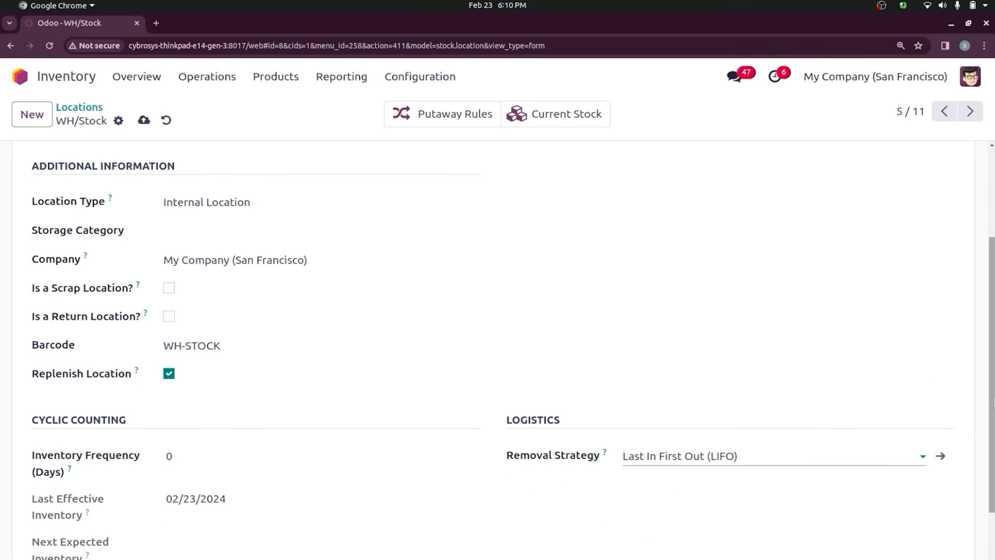
scroll(492, 352, up, 3)
click(144, 120)
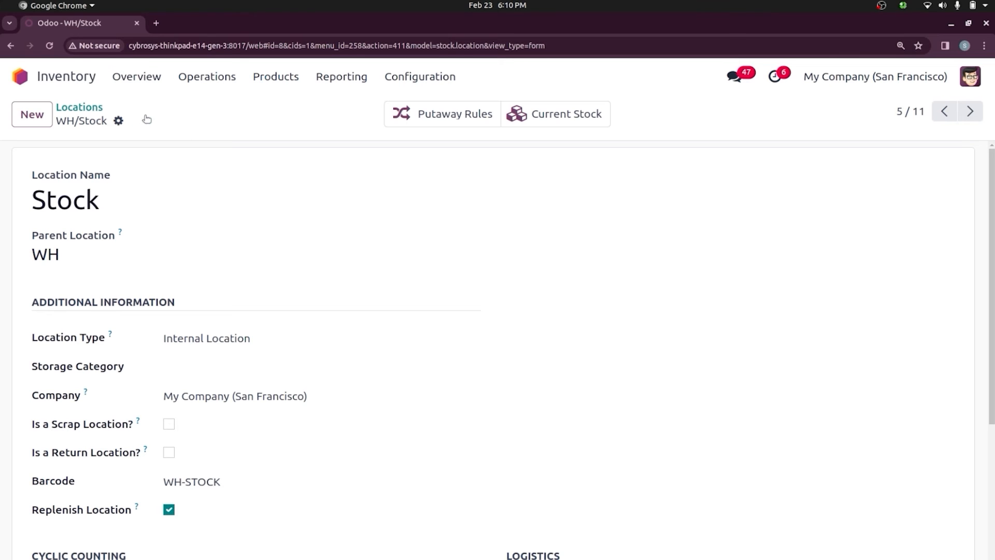
- Return to Sales and start another quotation for Deco Addict
click(19, 78)
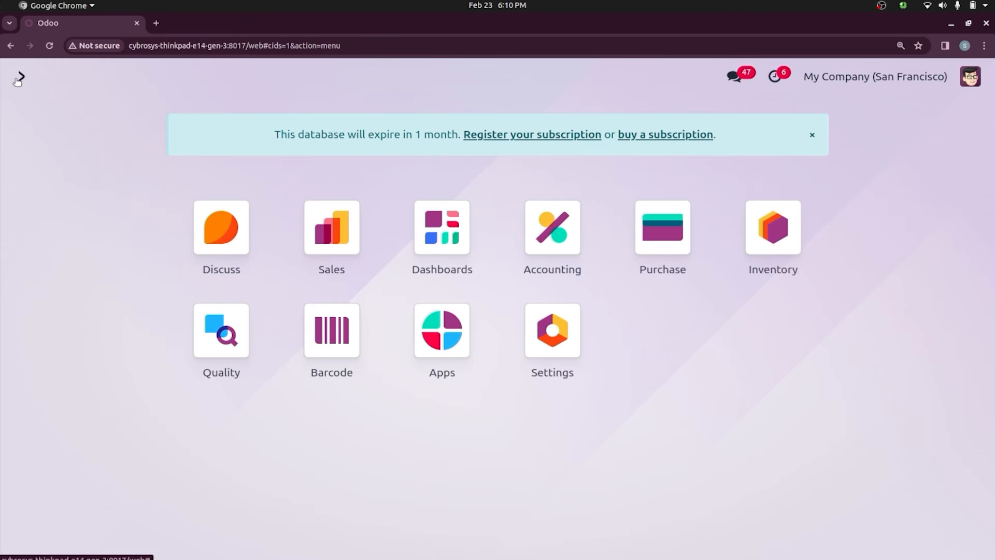
text(sal)
key(Return)
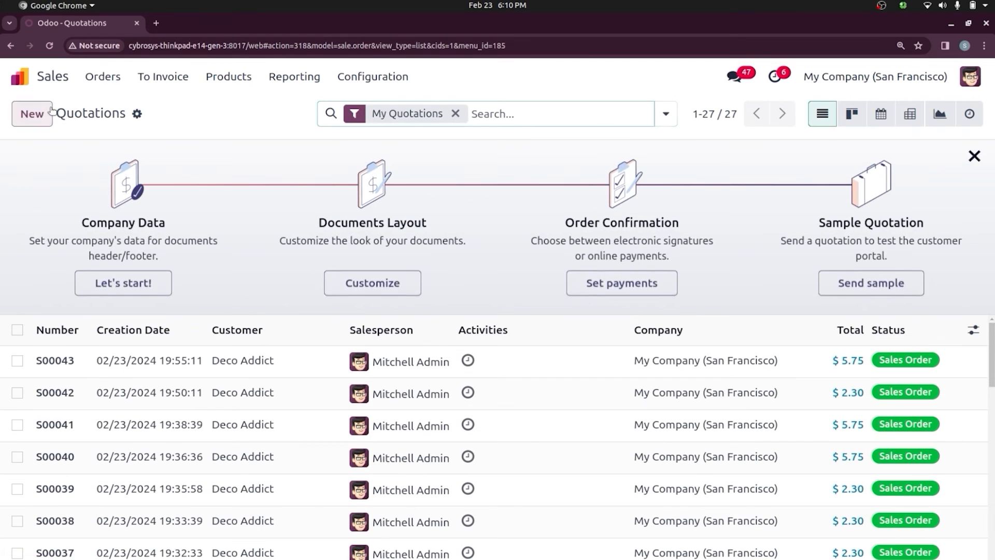
click(51, 112)
click(227, 251)
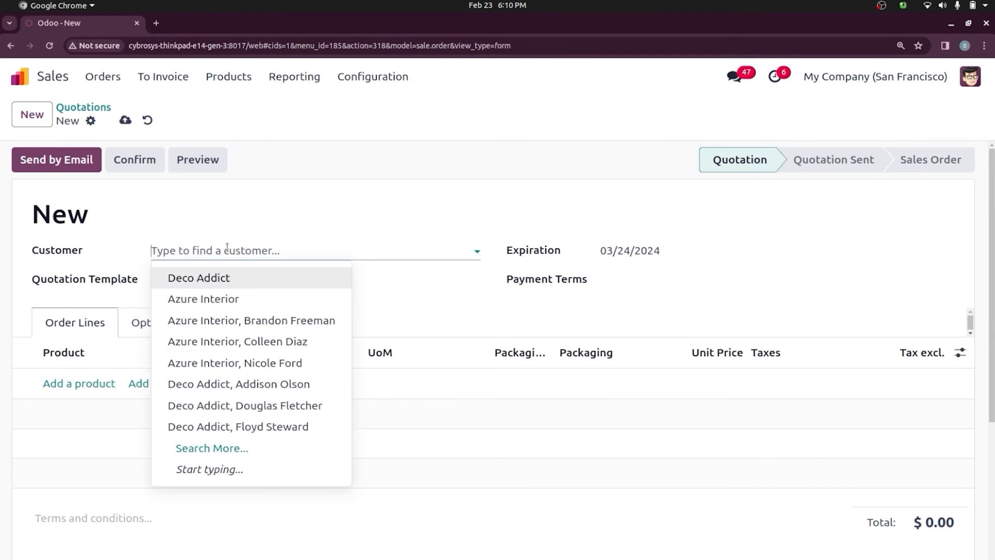
click(231, 280)
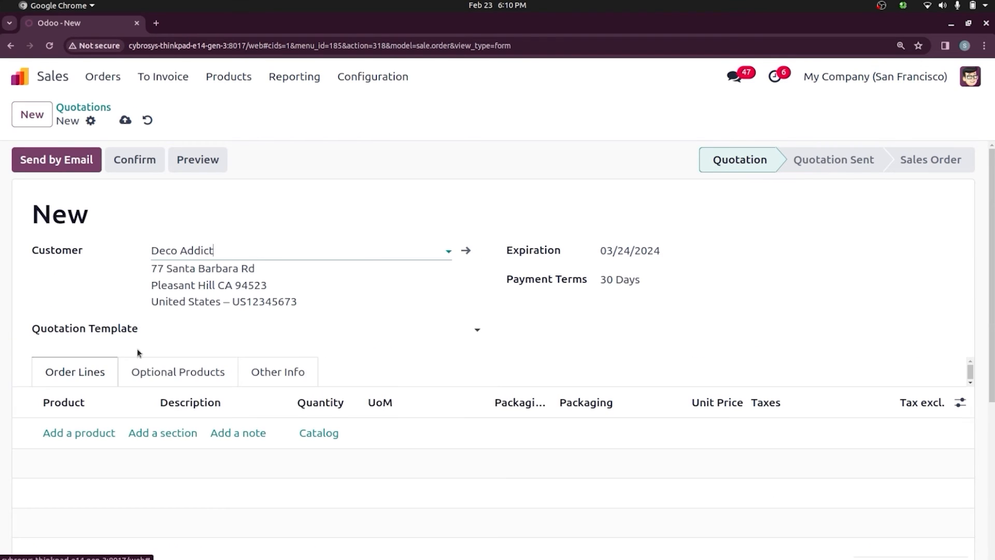
- Order 2 units of BAG on the new quotation and confirm the sale
click(71, 431)
text(BAG)
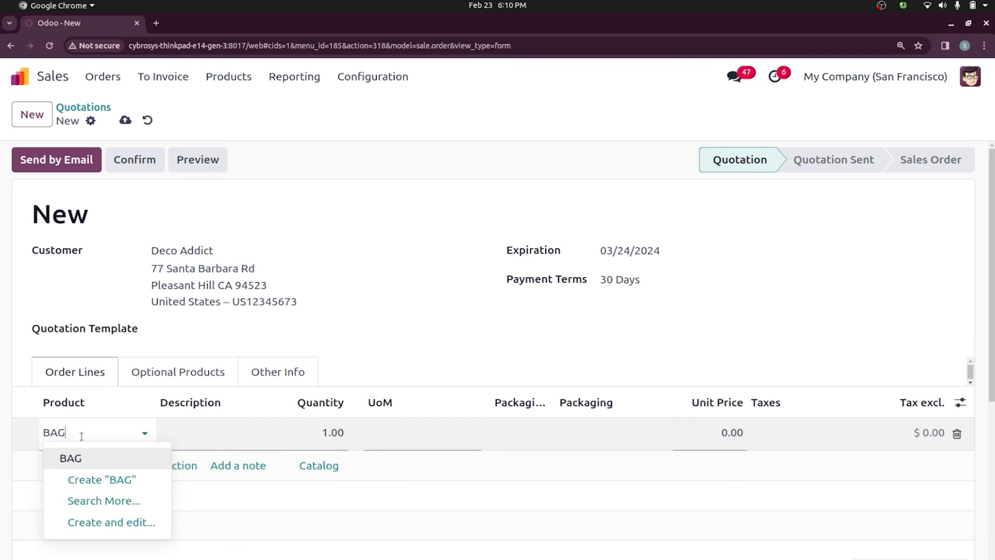
click(94, 457)
click(320, 438)
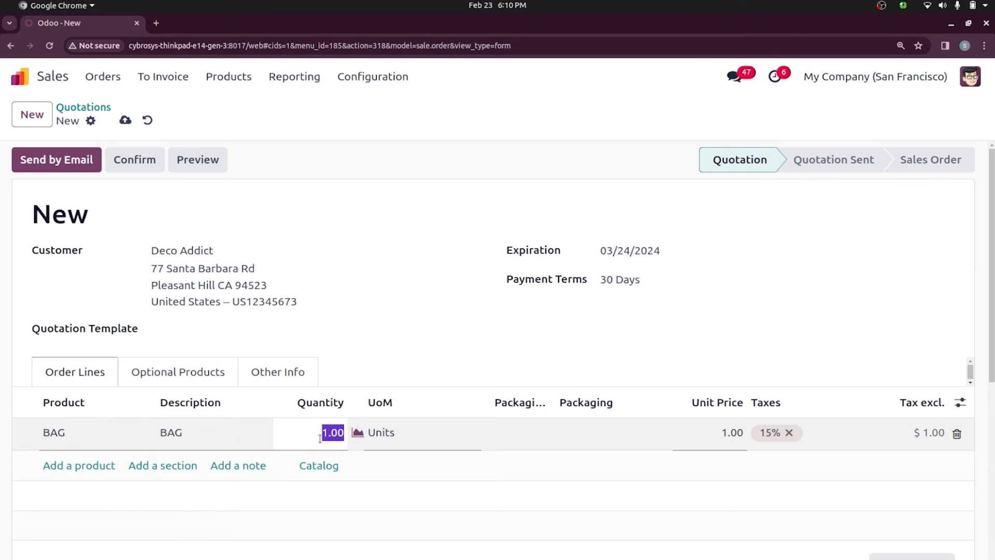
text(2)
click(145, 166)
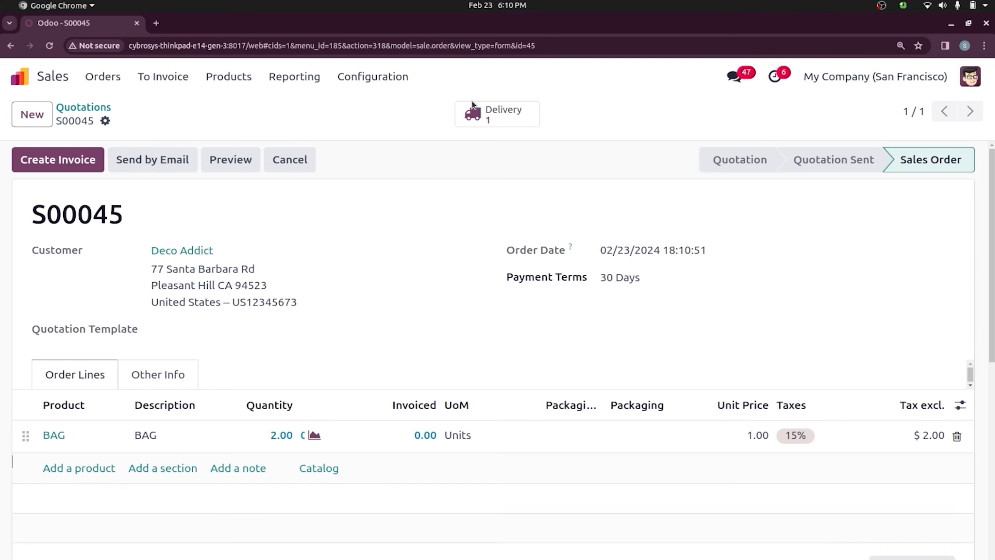
- Validate the new order's delivery and check in its traceability report which BAG serial numbers were shipped
click(472, 109)
click(41, 165)
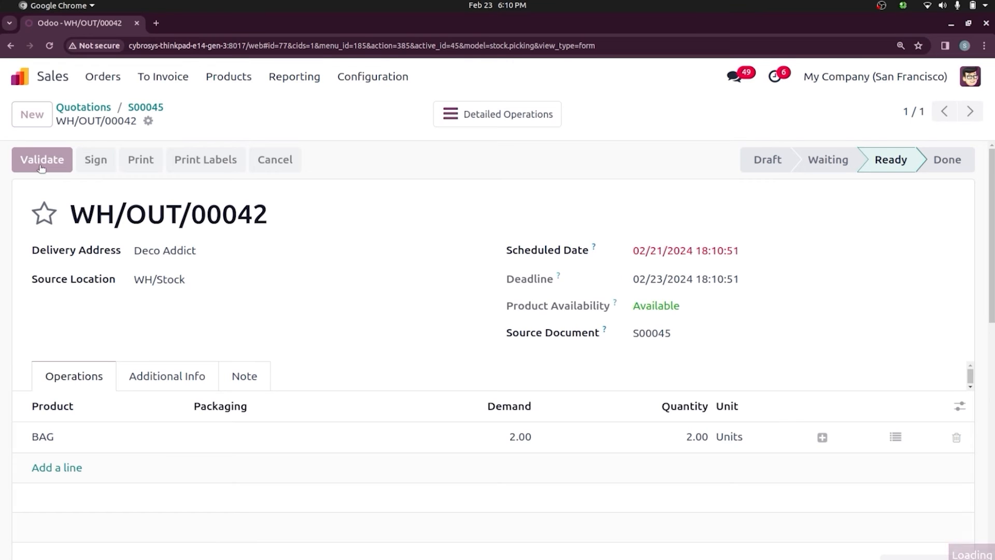
click(439, 114)
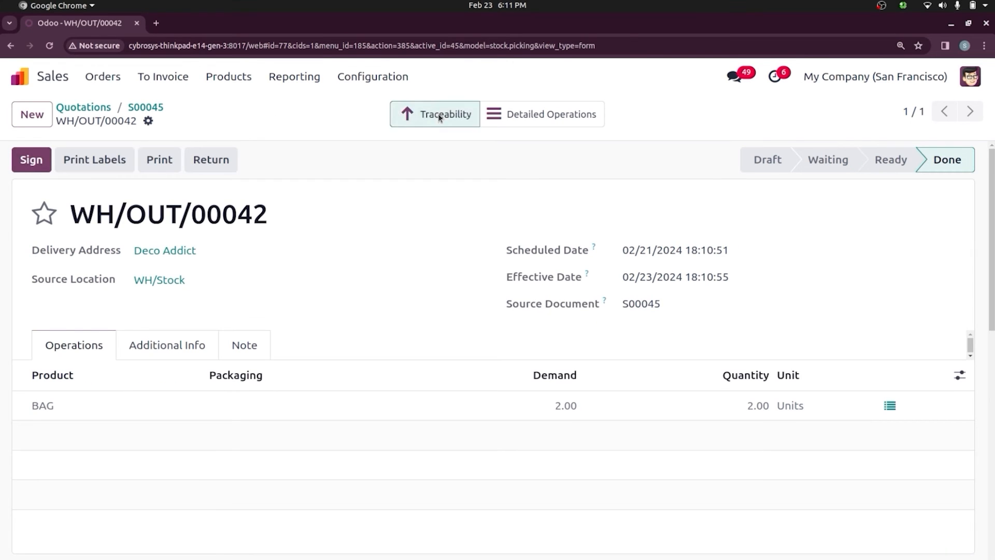
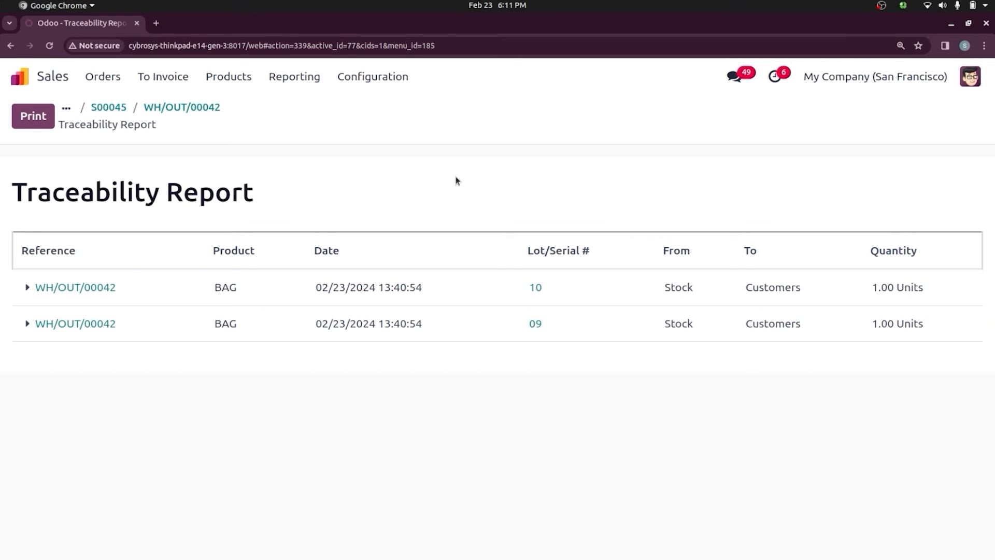
- Change the WH/Stock location's removal strategy to Closest Location and save the location
click(27, 80)
text(INV)
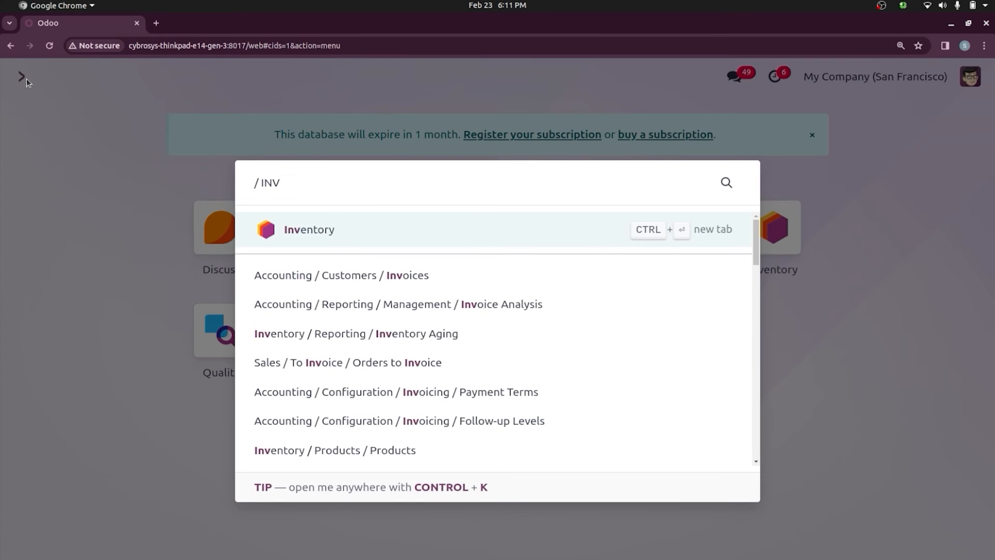
key(Return)
click(420, 76)
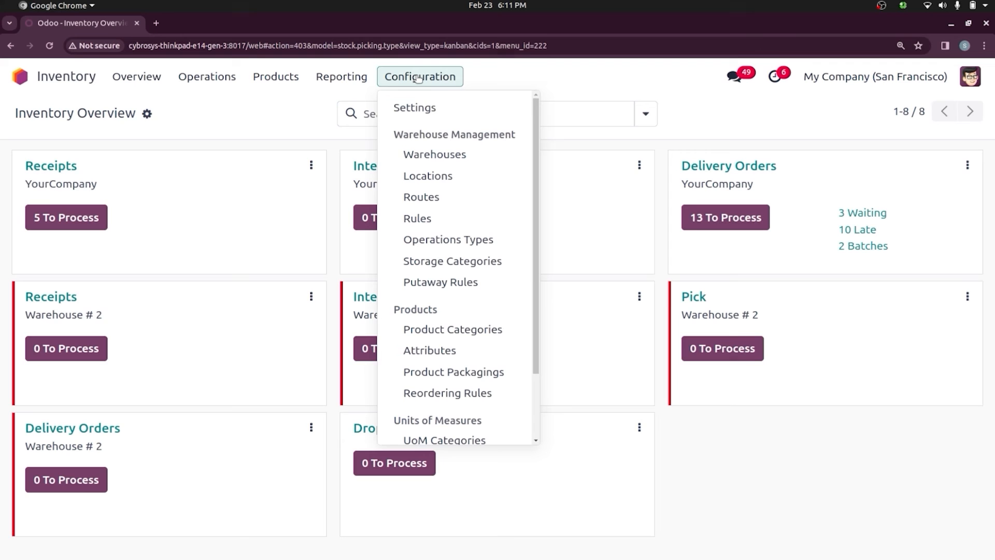
click(428, 176)
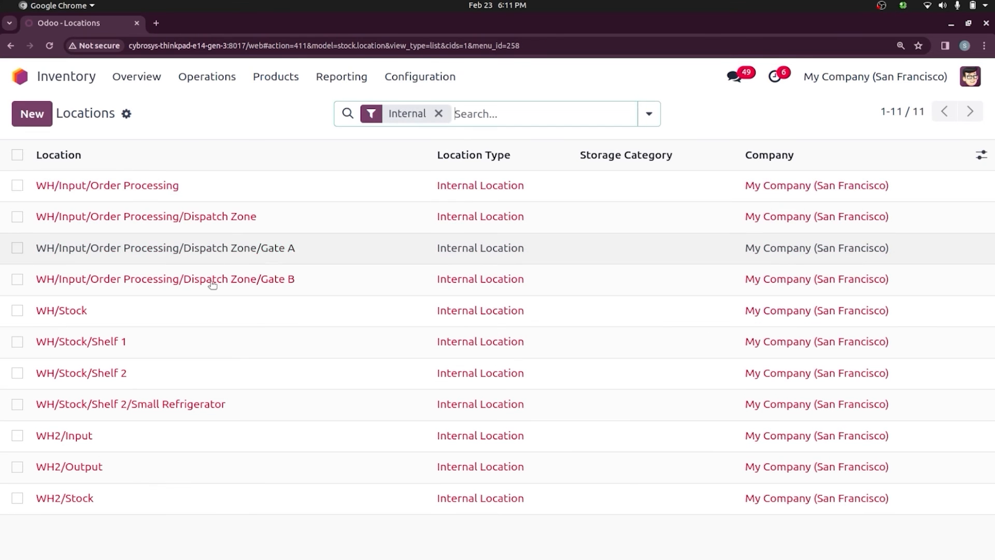
click(207, 311)
scroll(658, 324, down, 3)
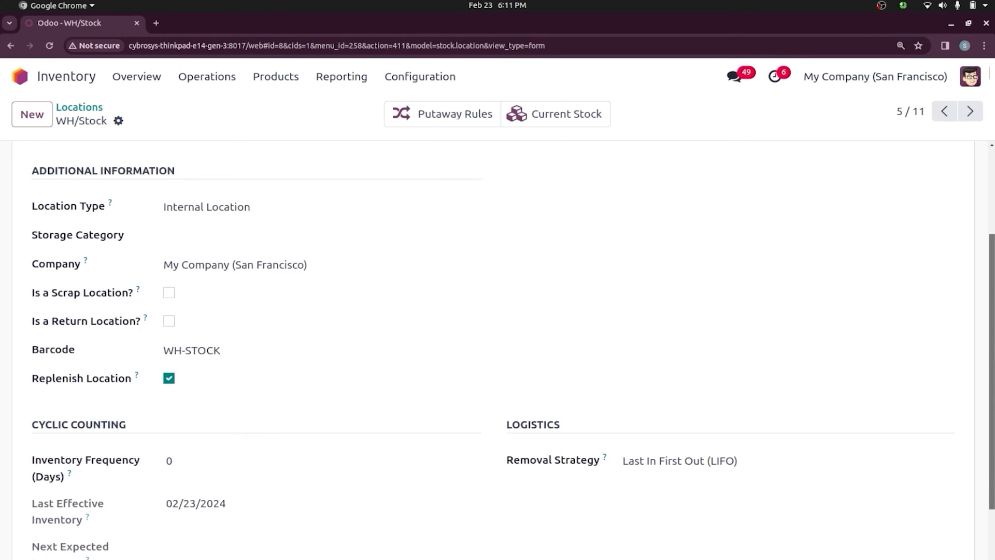
scroll(882, 455, down, 1)
click(751, 430)
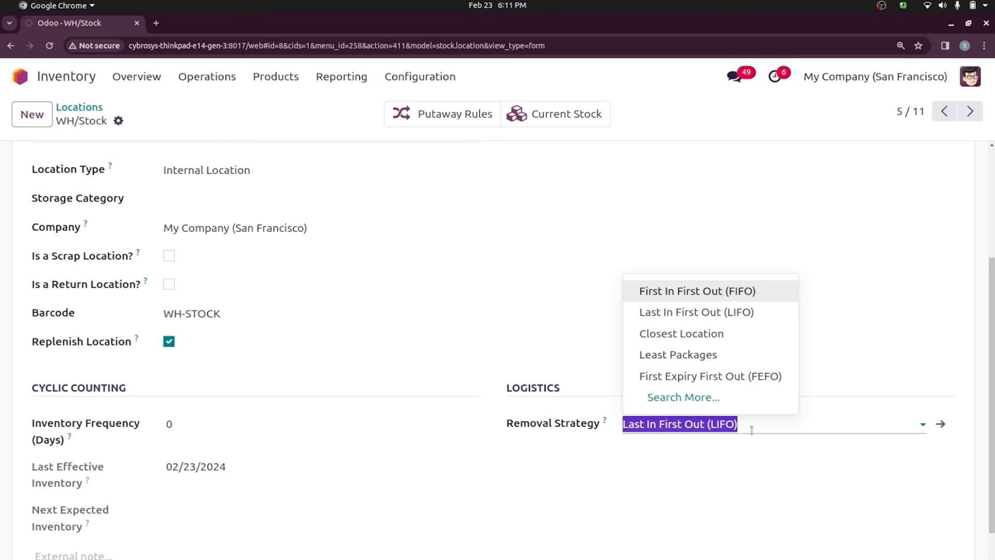
click(720, 340)
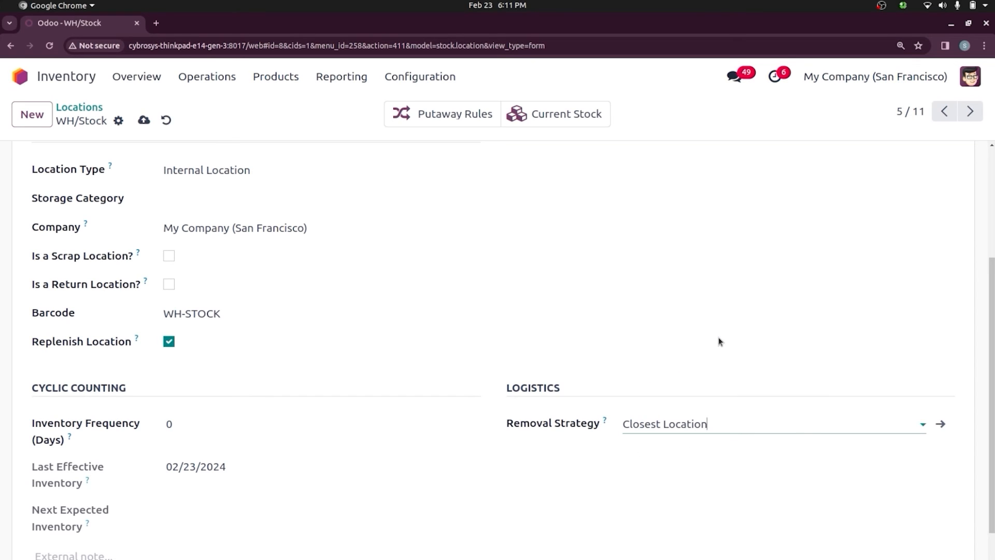
click(149, 126)
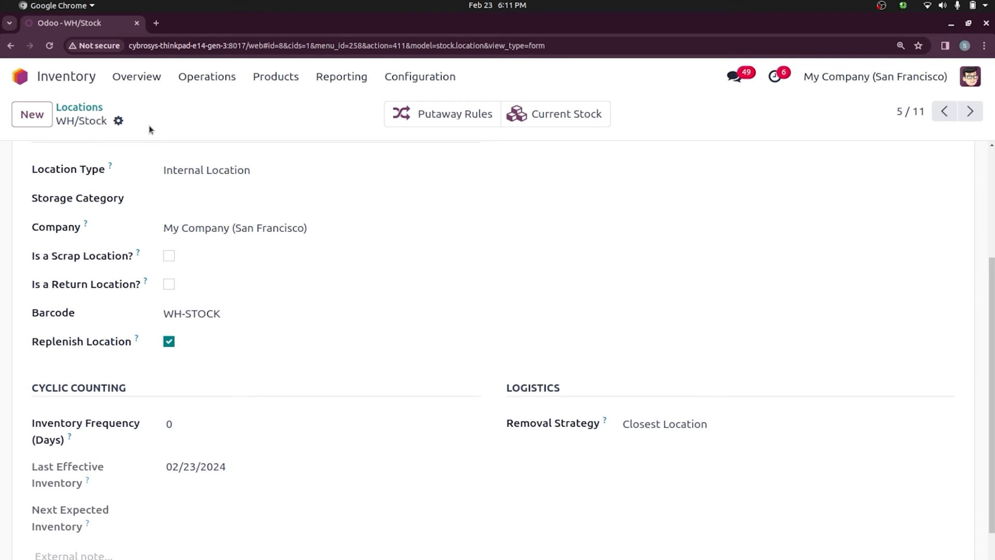
- Switch to Purchase and start a new request for quotation with Azure Interior as the vendor
click(18, 76)
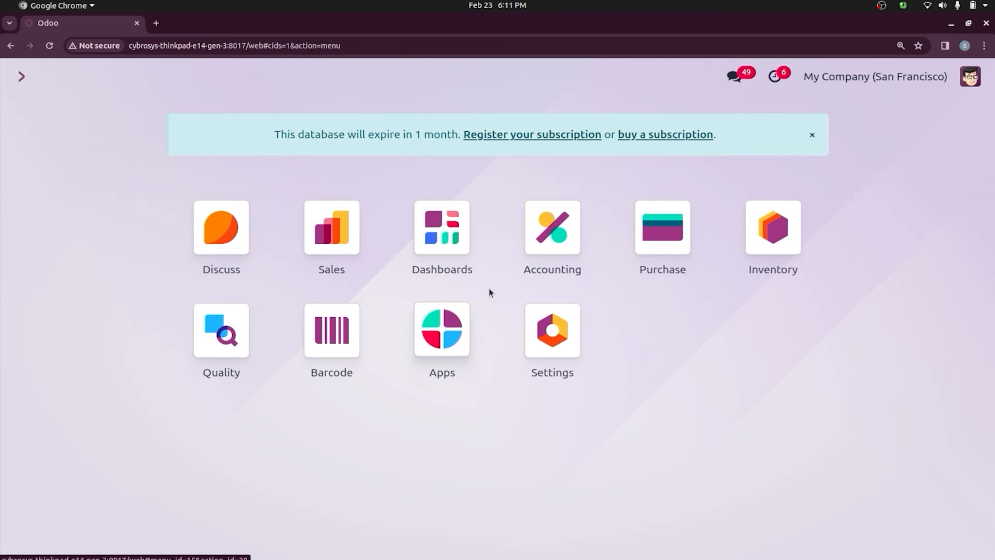
click(666, 236)
text(PU)
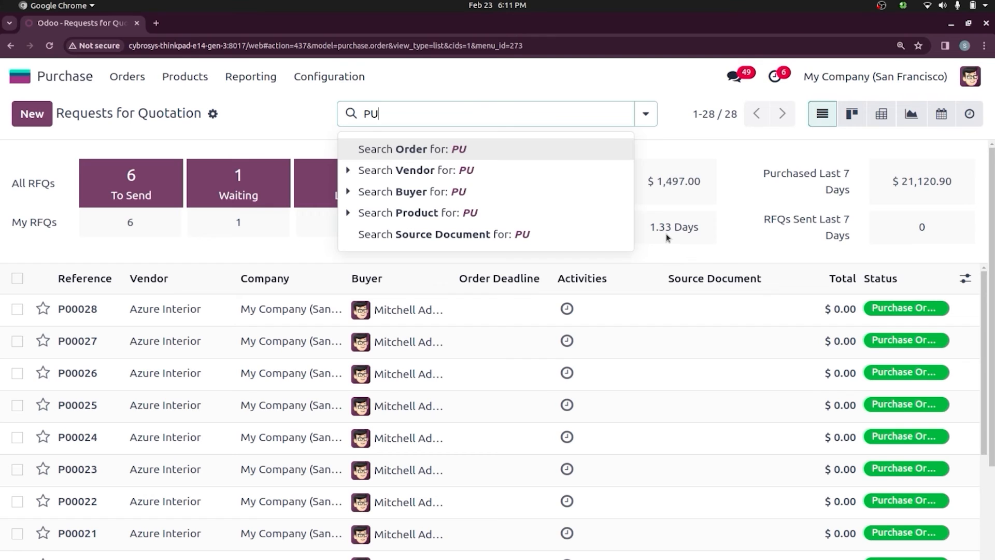
key(BackSpace)
key(BackSpace)
click(27, 111)
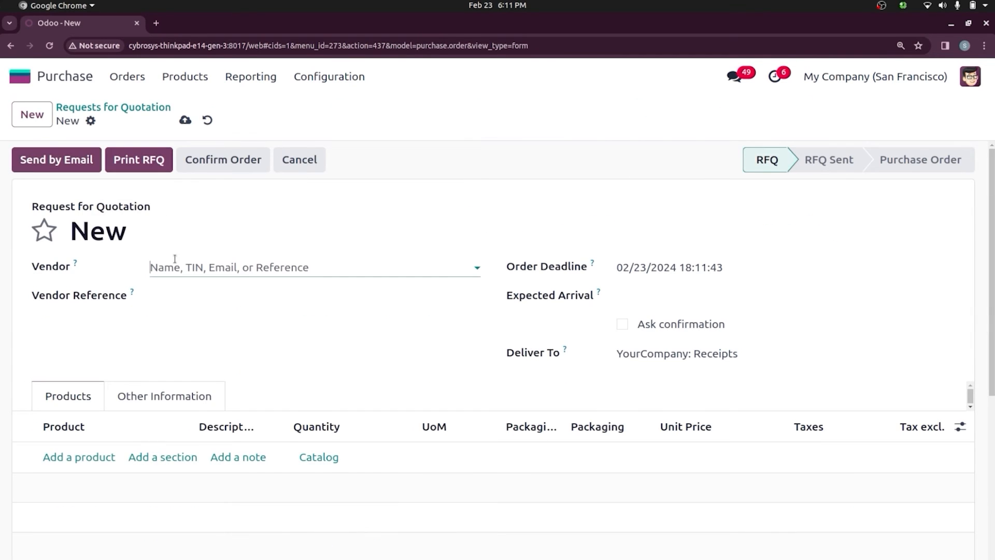
click(174, 258)
click(196, 294)
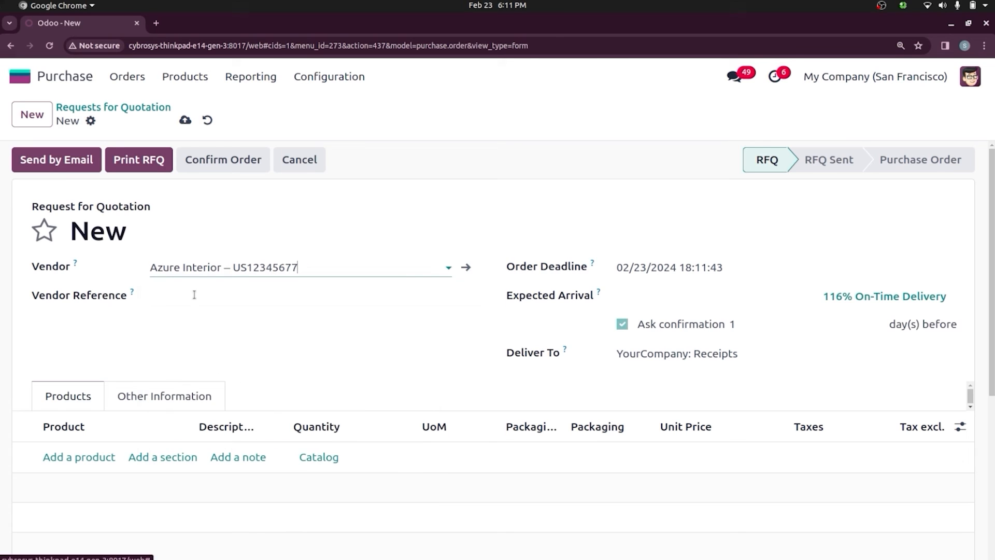
- Add the product KEYBOARD to the new request for quotation
click(80, 456)
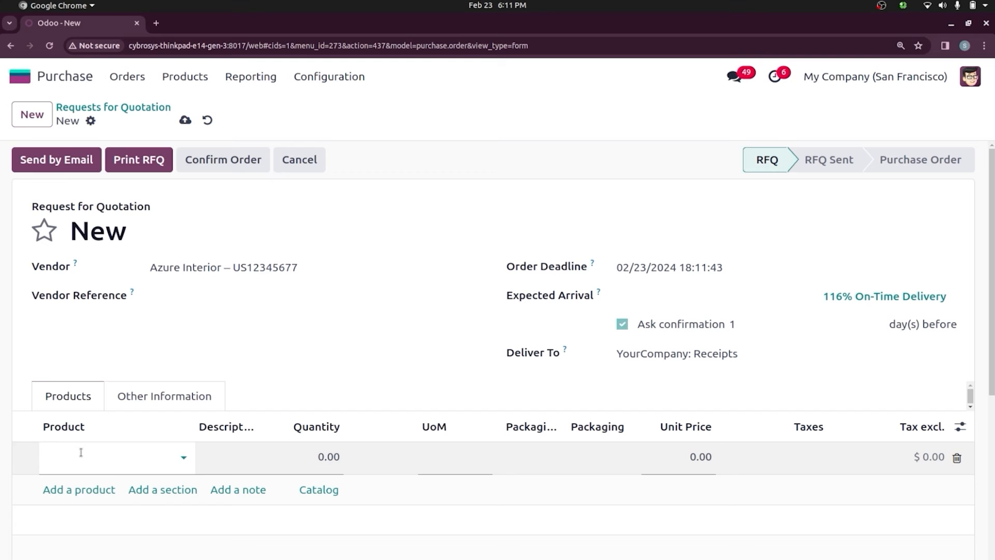
text(KEY)
click(106, 482)
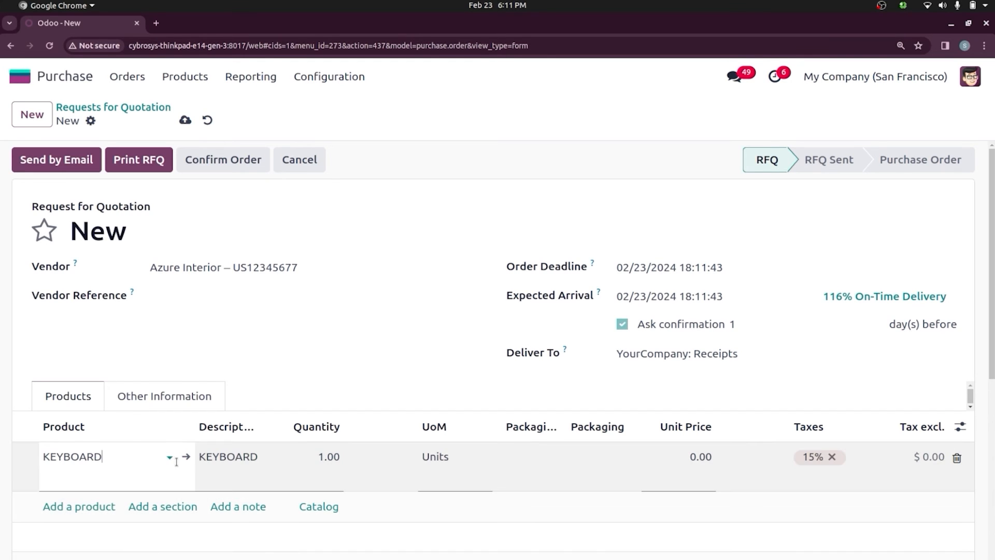
- Set the KEYBOARD product's tracking to By Lots, save the product and return to the request for quotation
click(186, 458)
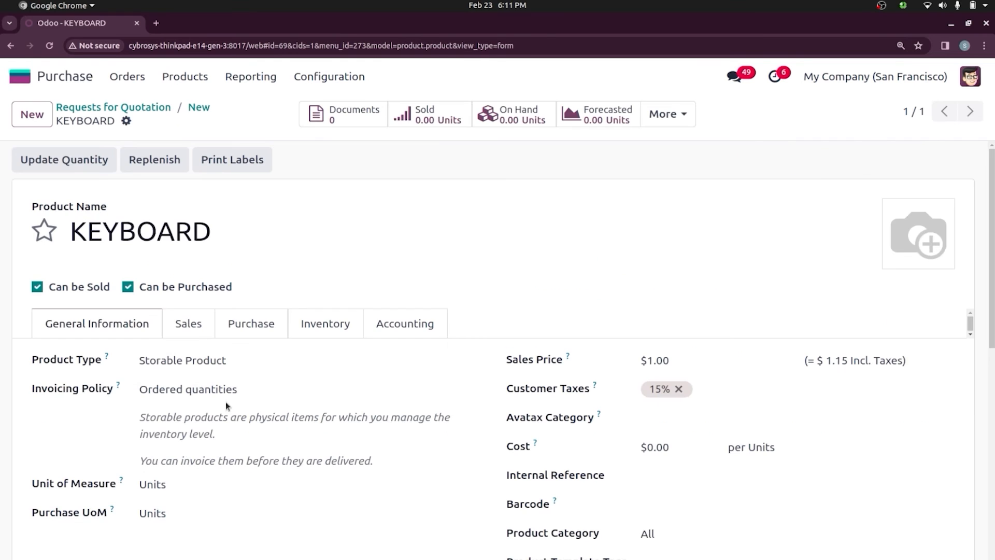
click(323, 326)
scroll(940, 307, down, 5)
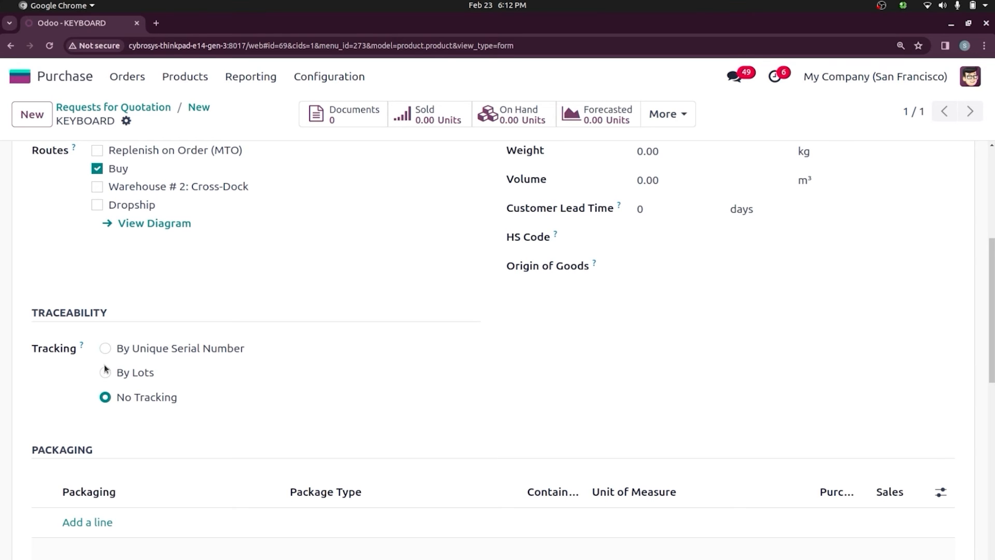
click(106, 371)
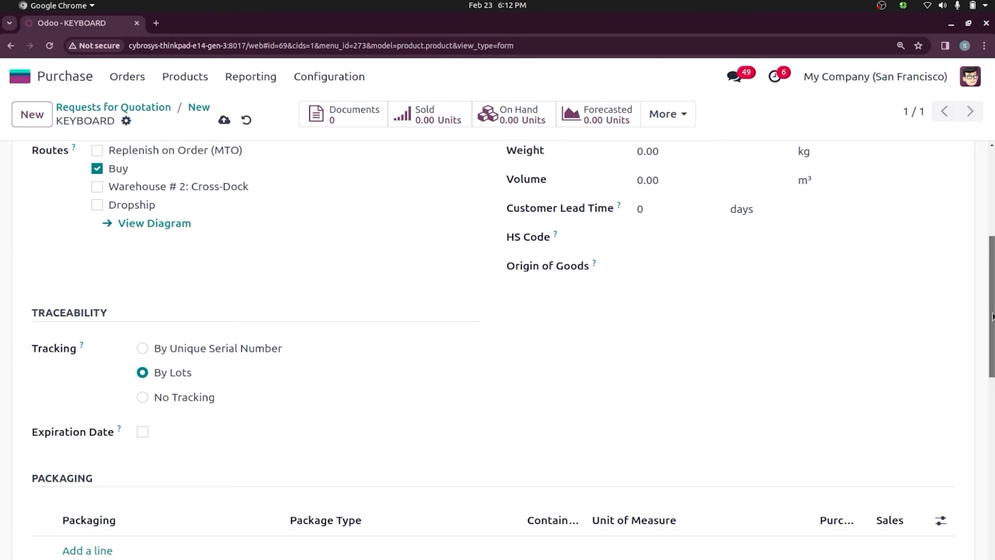
drag(991, 316, 992, 228)
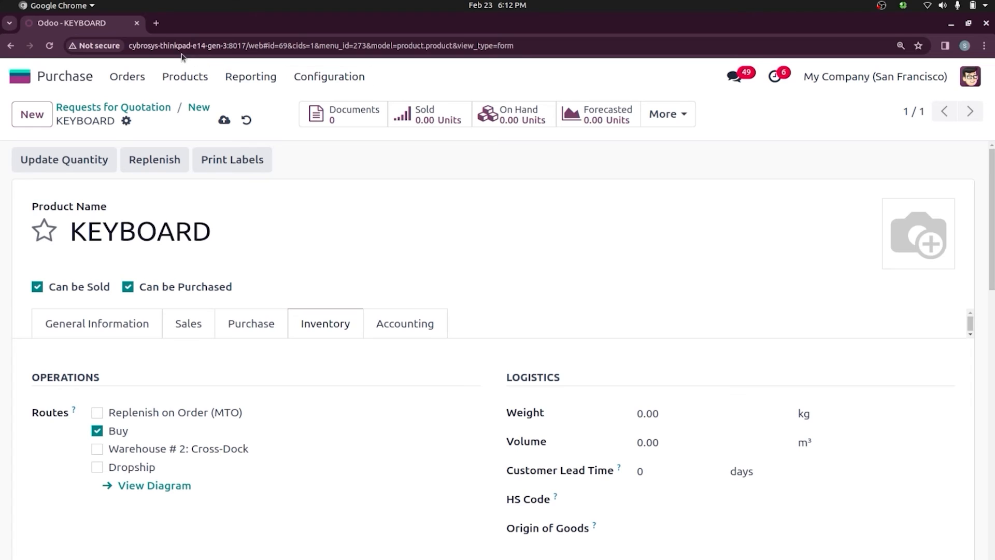
click(224, 120)
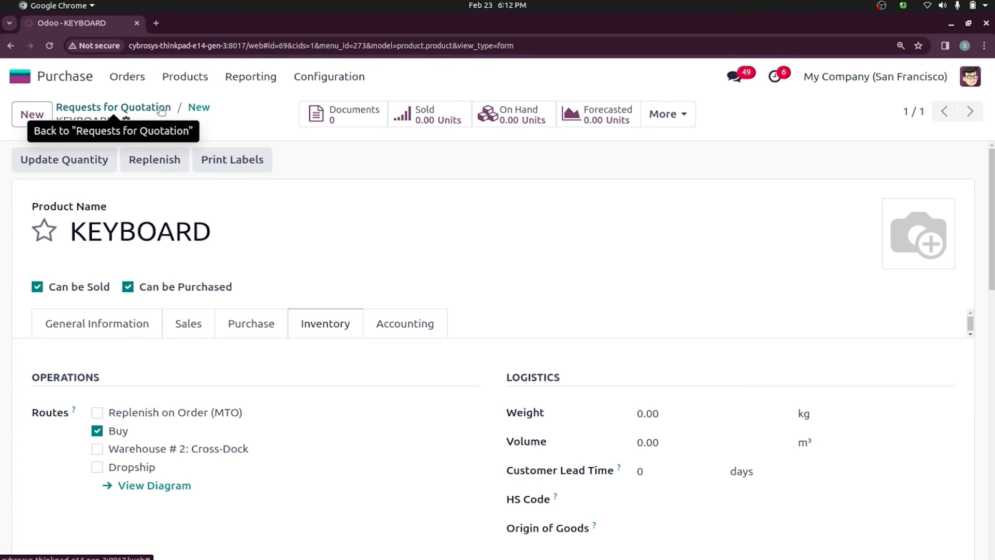
click(203, 108)
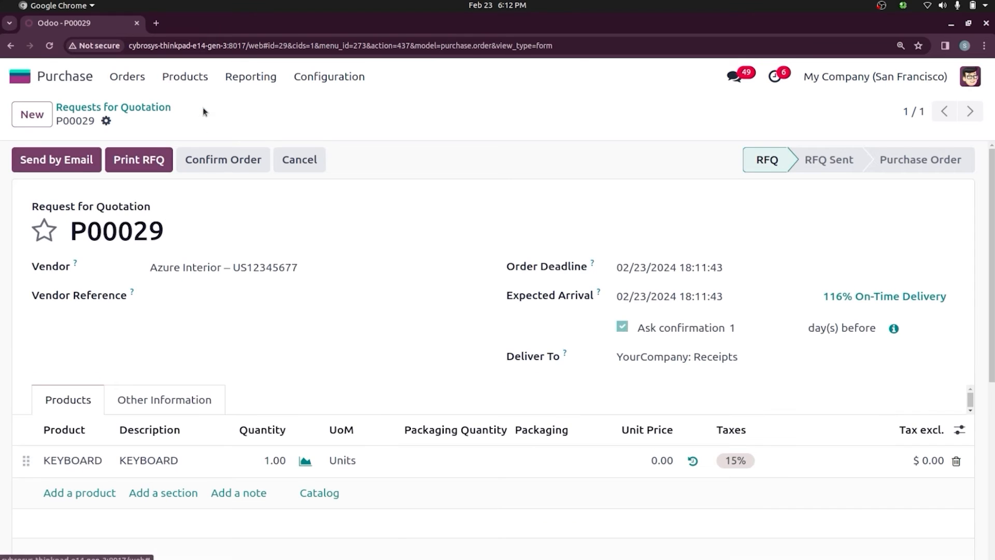
- Set the KEYBOARD line's quantity to 10 and confirm the purchase order
click(268, 463)
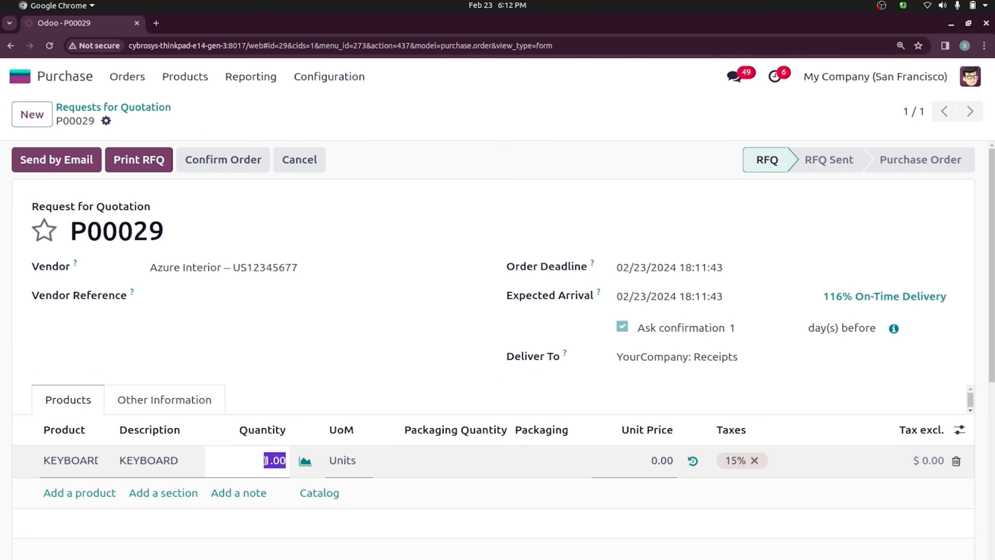
text(1)
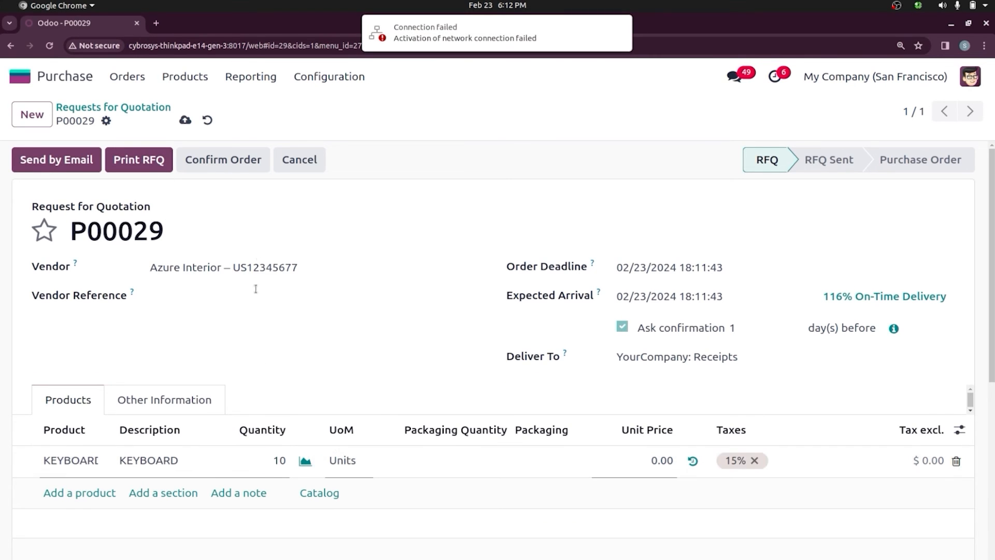
click(222, 160)
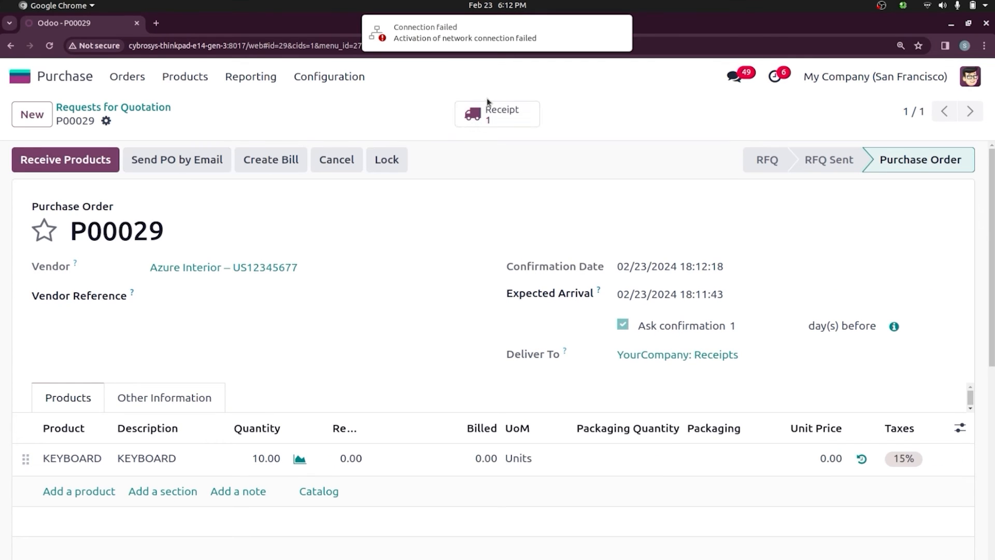
- Open the order's receipt and create lot L1 in the KEYBOARD line's detailed stock move
click(496, 122)
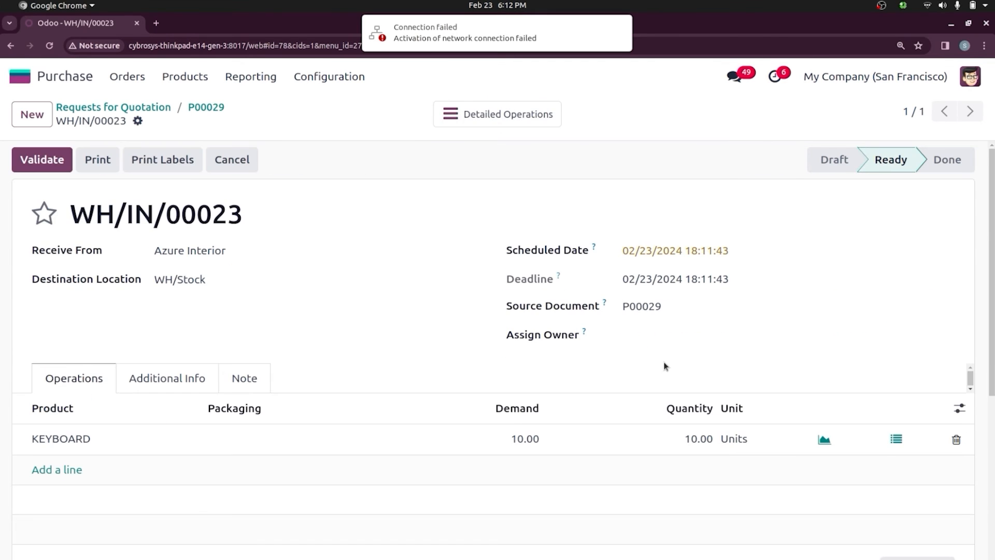
click(892, 444)
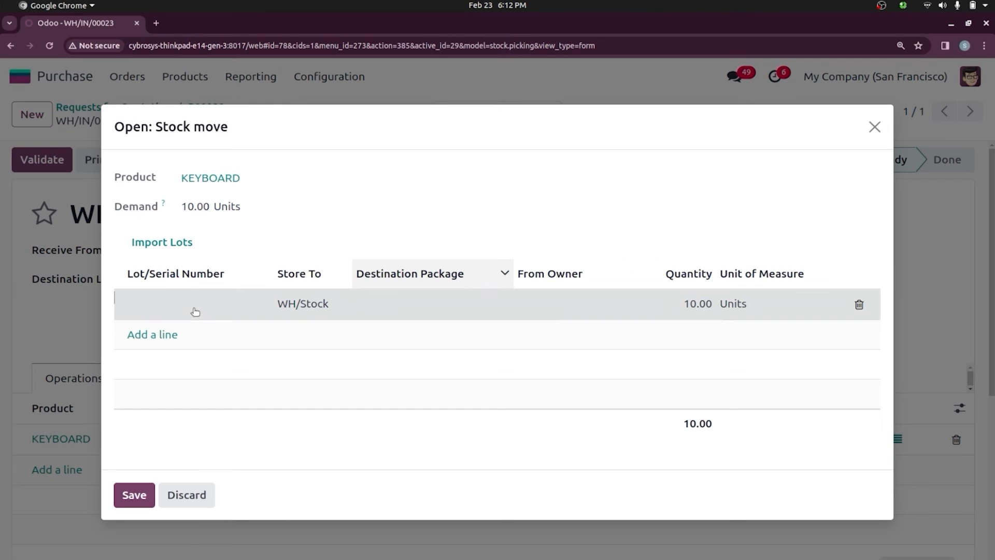
click(193, 307)
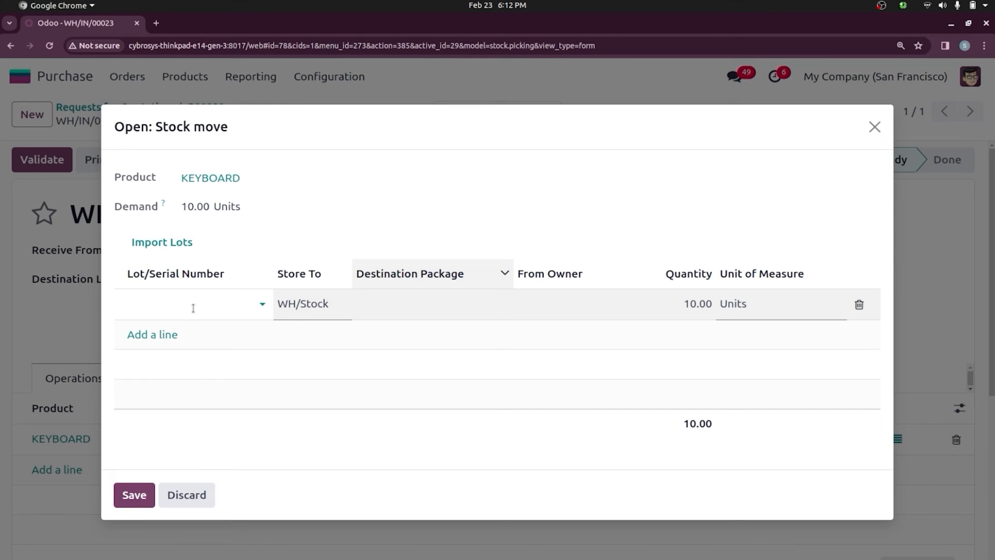
text(L1)
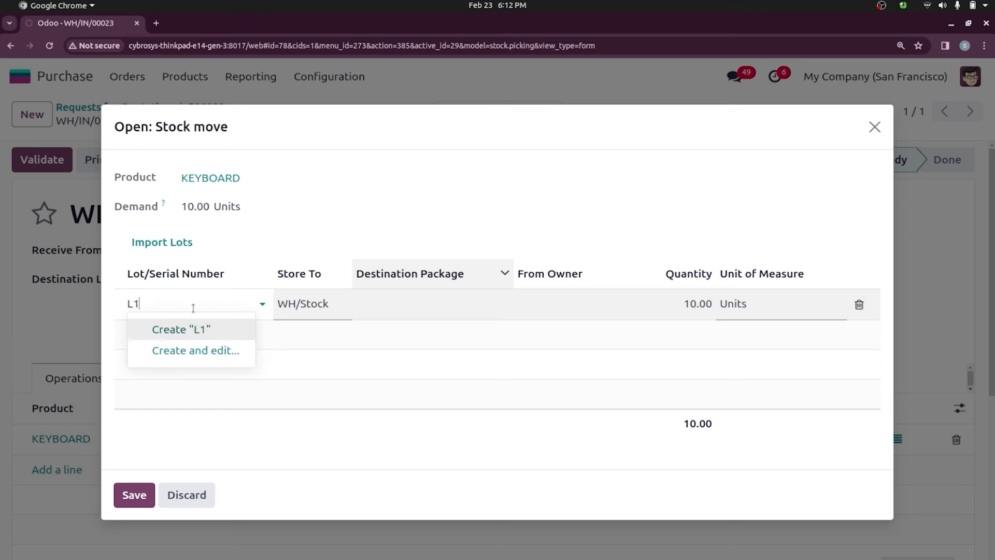
click(208, 330)
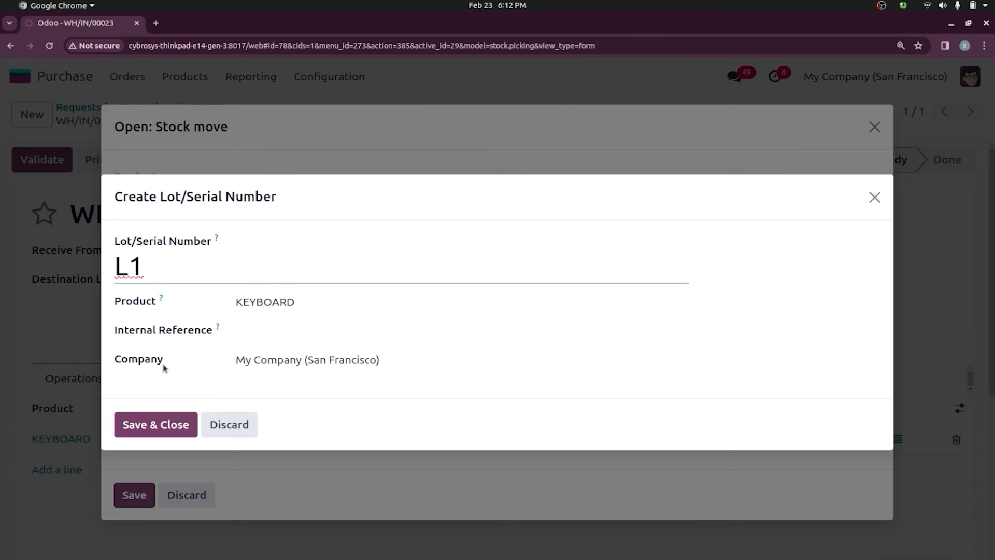
click(167, 423)
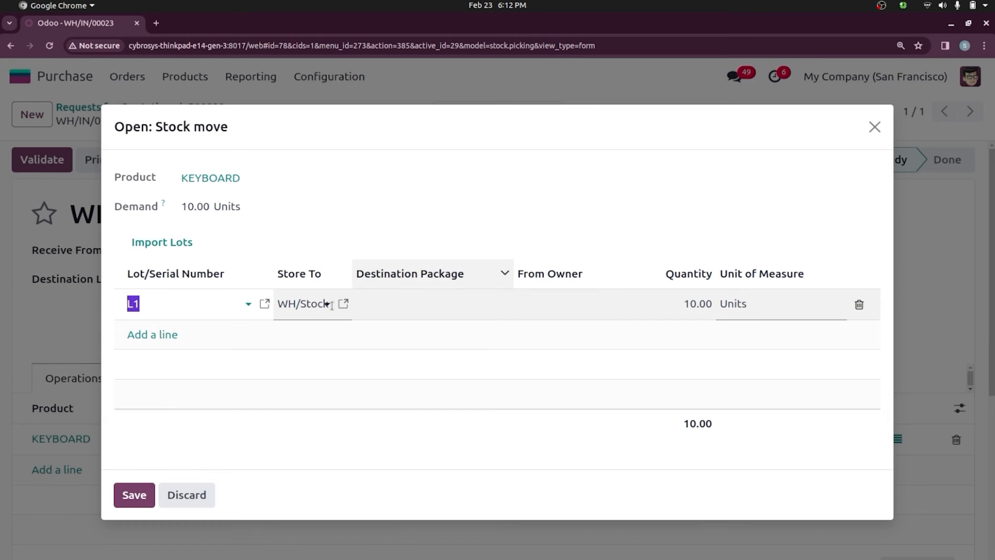
- Keep WH/Stock as lot L1's storage location and set its quantity to 2 units
click(312, 305)
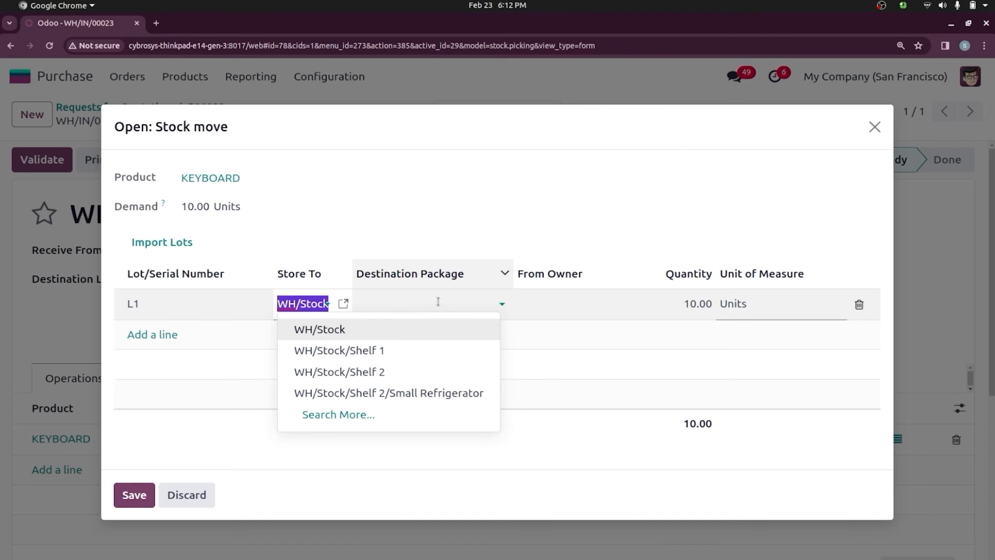
click(362, 329)
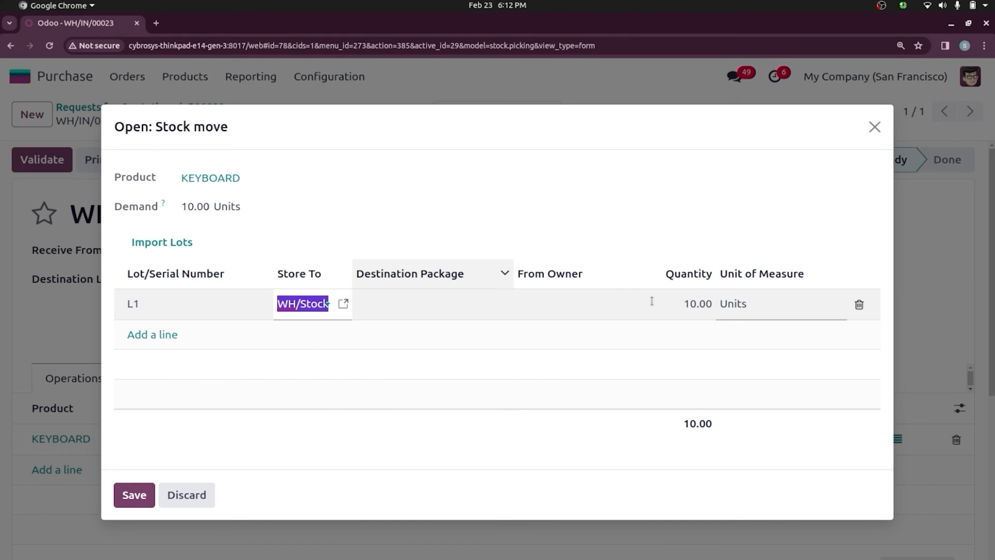
click(652, 301)
text(2)
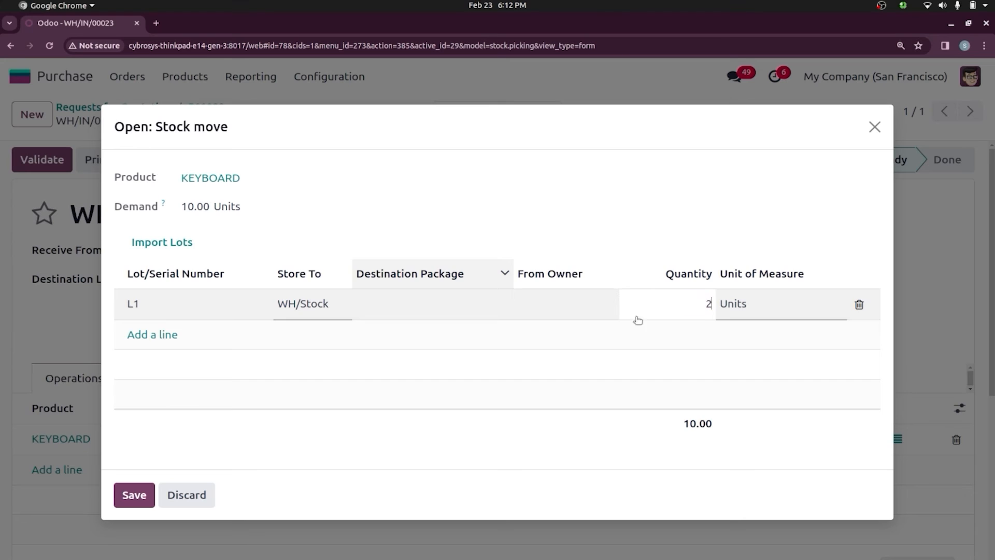
click(569, 422)
- Add a second line with new lot L2, storing 3 units in WH/Stock/Shelf 1
click(137, 333)
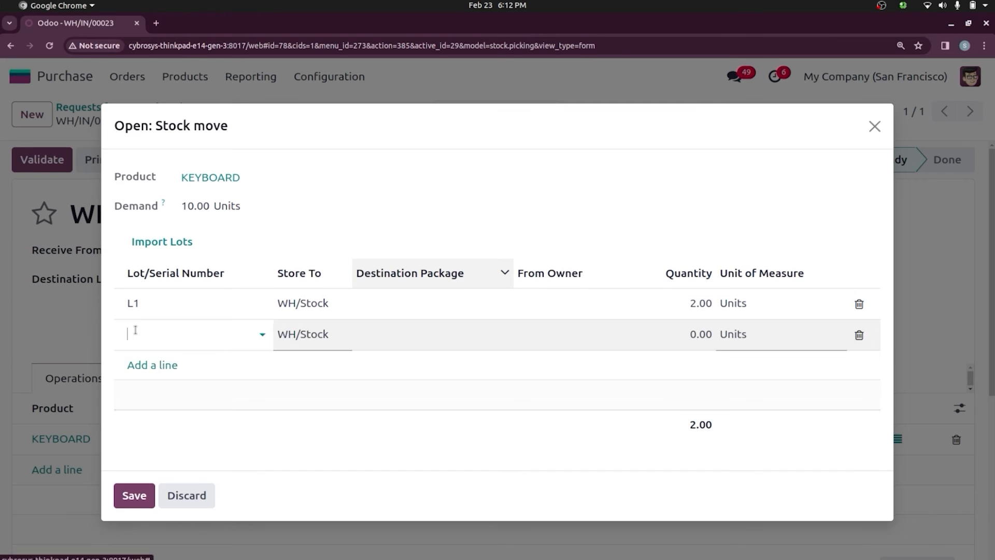
text(L2)
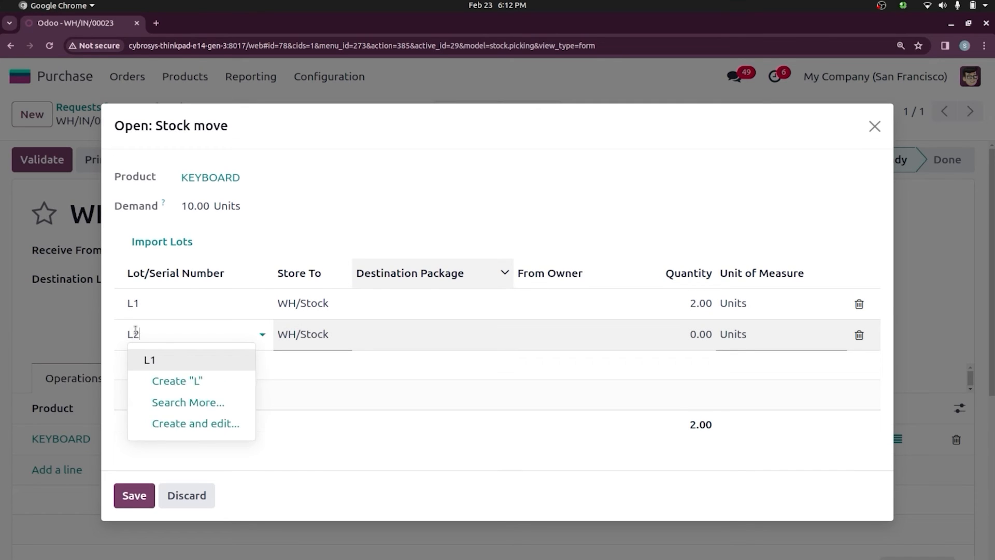
click(179, 361)
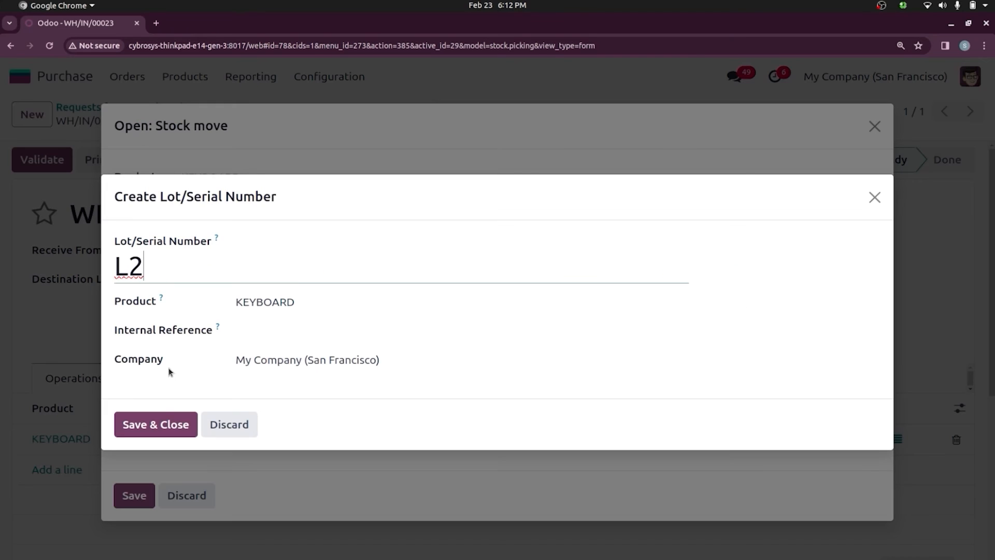
click(159, 422)
click(311, 334)
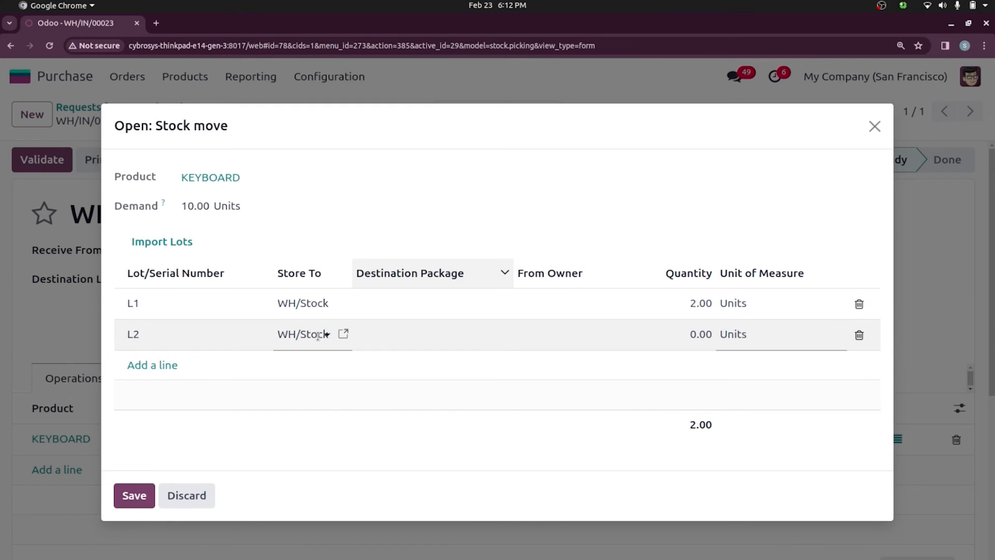
click(316, 334)
click(331, 376)
click(685, 342)
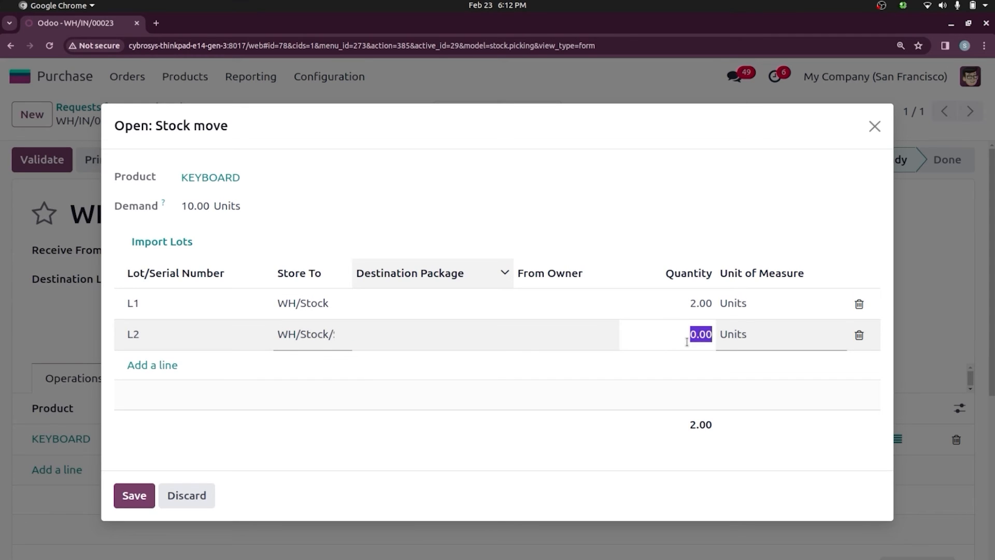
text(3)
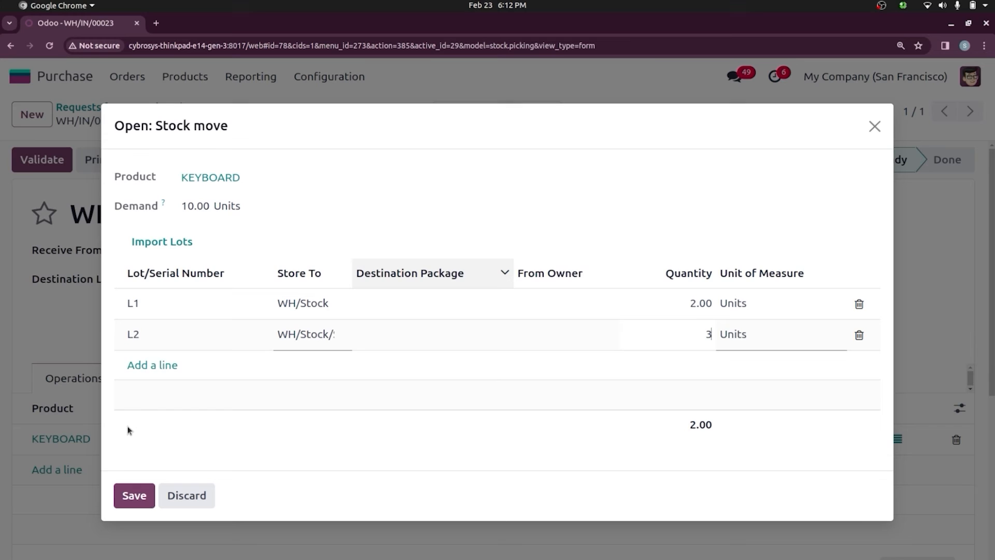
- Add a third lot line to the KEYBOARD stock move and create the new lot L3 for it
click(138, 365)
click(150, 359)
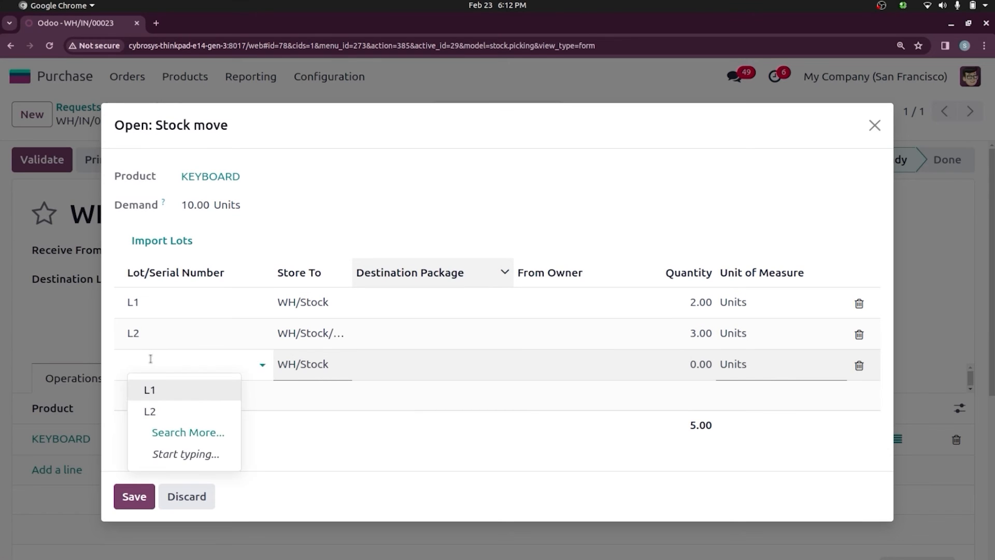
text(L3)
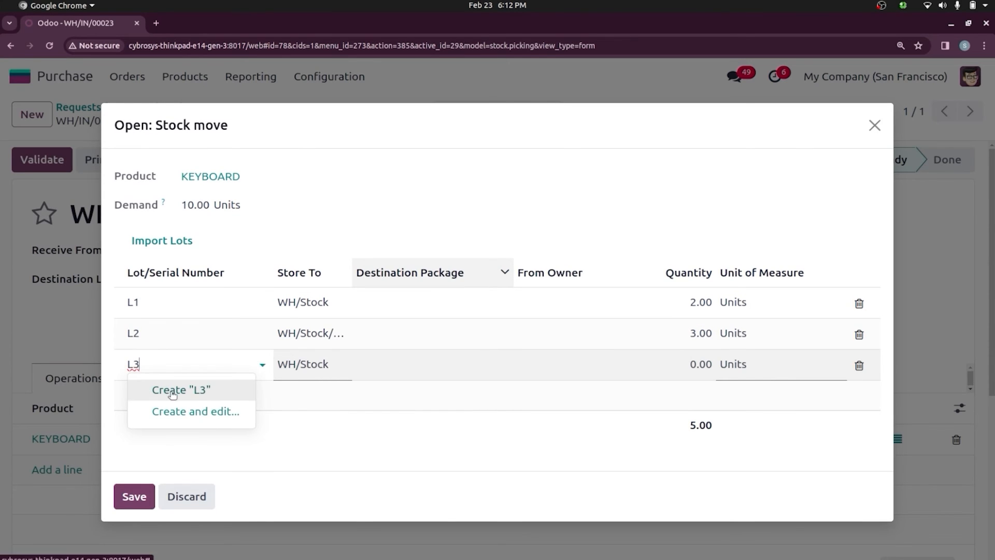
click(173, 397)
click(155, 424)
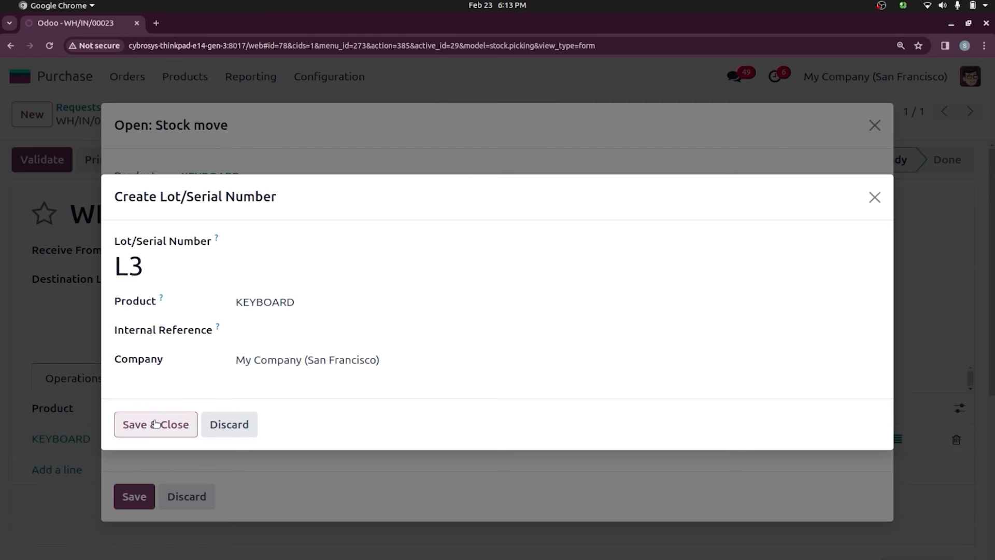
- Store lot L3 in Shelf 2 under WH/Stock with a quantity of 5, and save the stock move
click(316, 364)
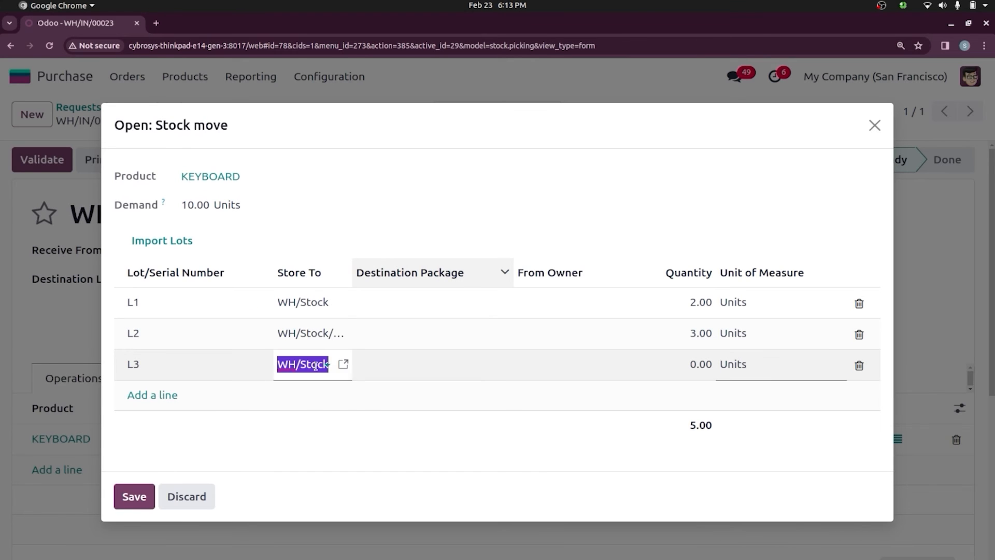
click(337, 432)
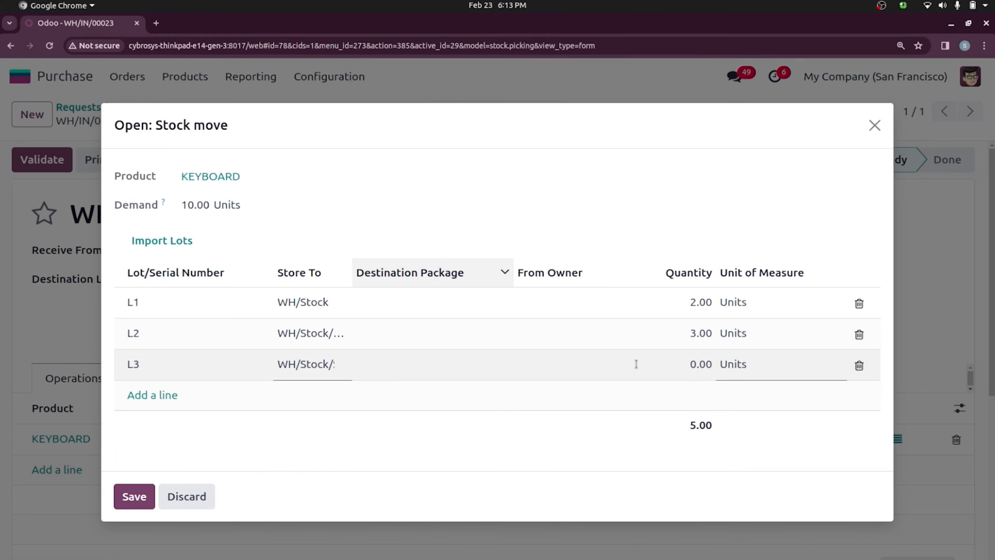
click(707, 367)
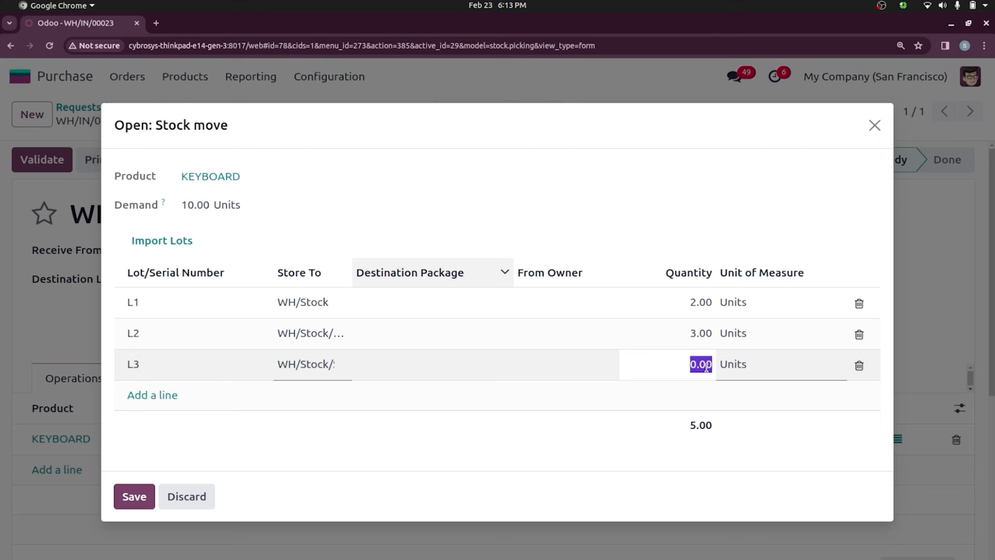
text(5)
click(644, 396)
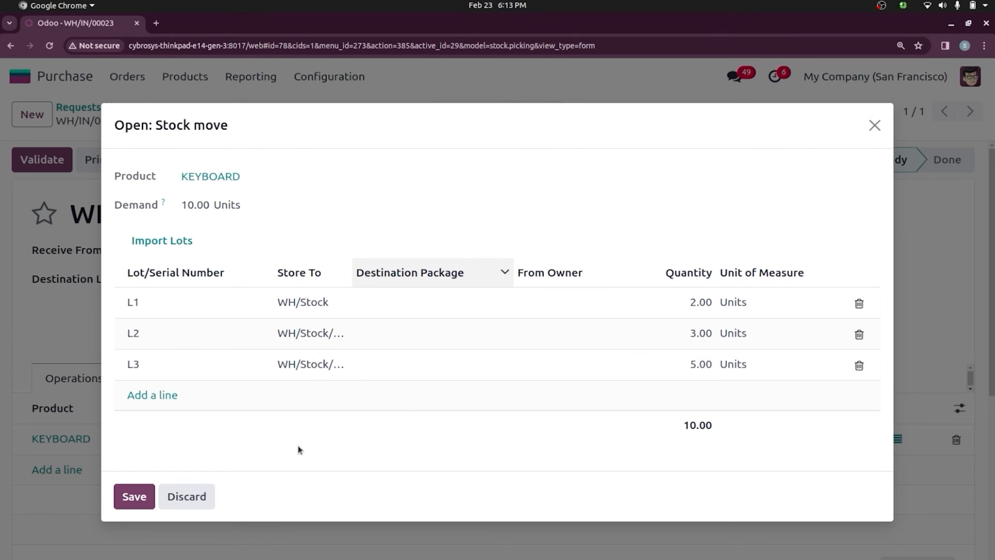
click(138, 498)
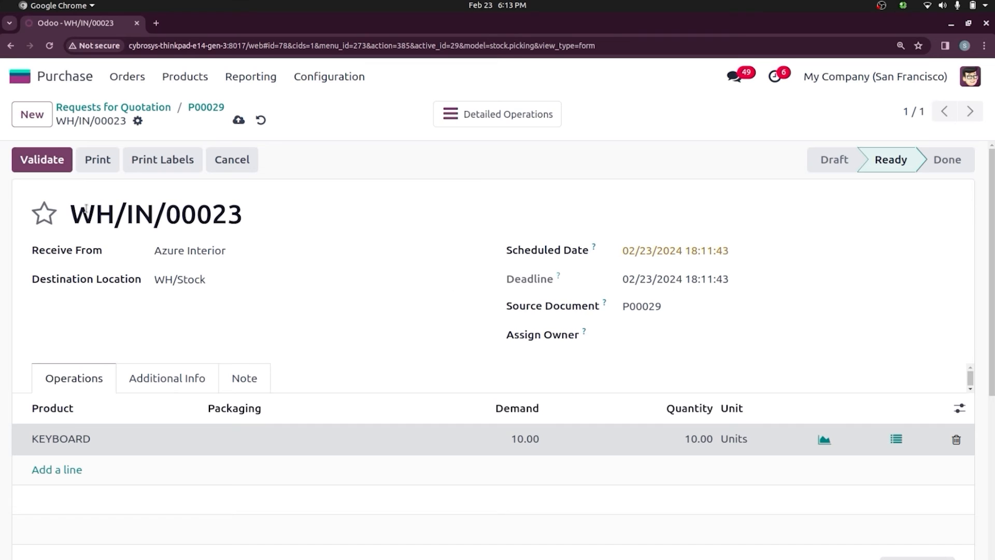
- Validate receipt WH/IN/00023 and open its traceability report
click(48, 163)
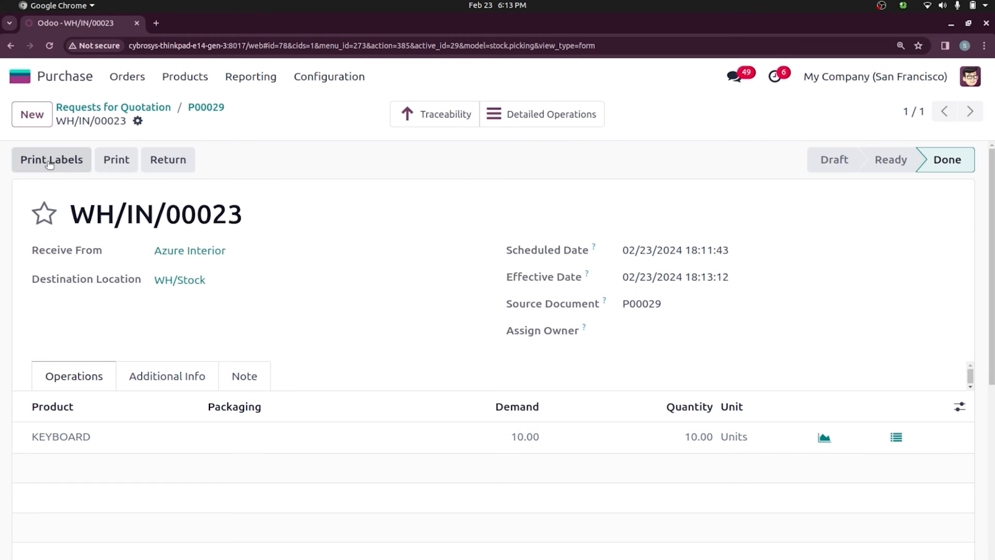
click(436, 115)
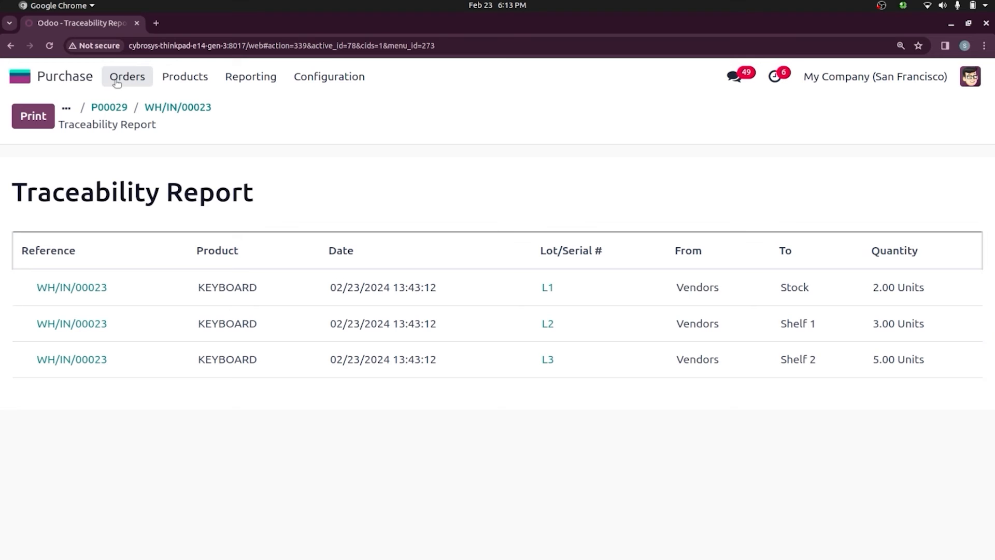
- Switch to the Sales app and create a quotation for the first listed contact person of Deco Addict
click(22, 77)
text(s)
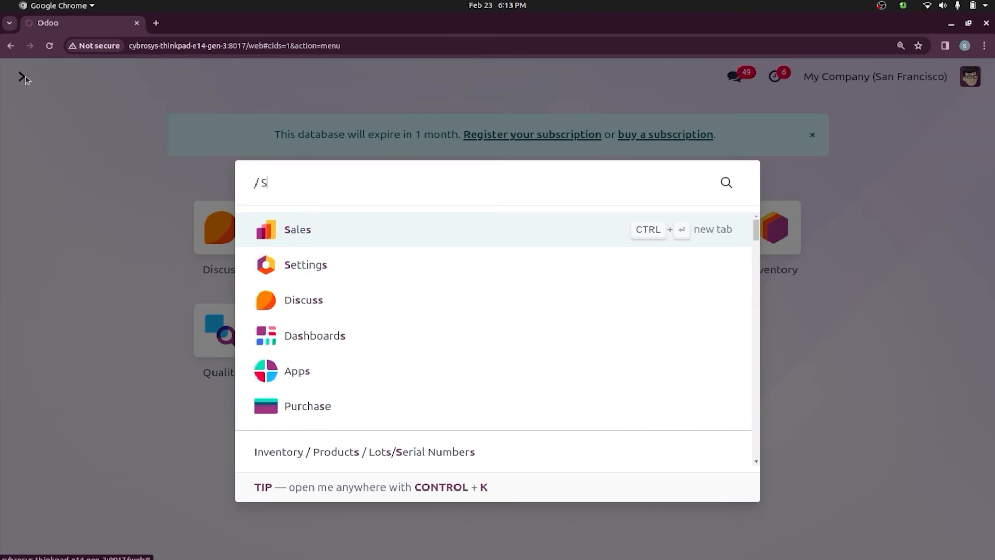
text(al)
key(Return)
click(32, 114)
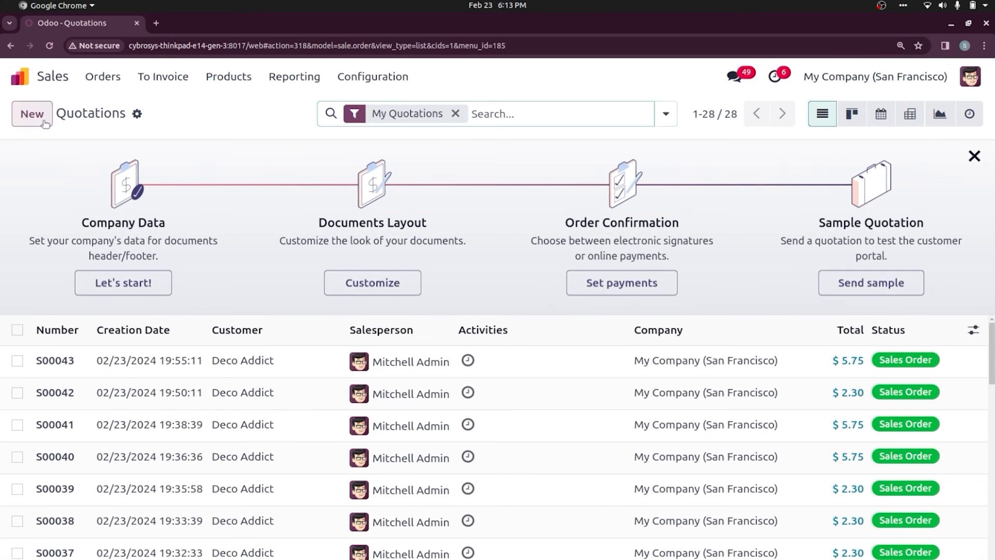
click(172, 249)
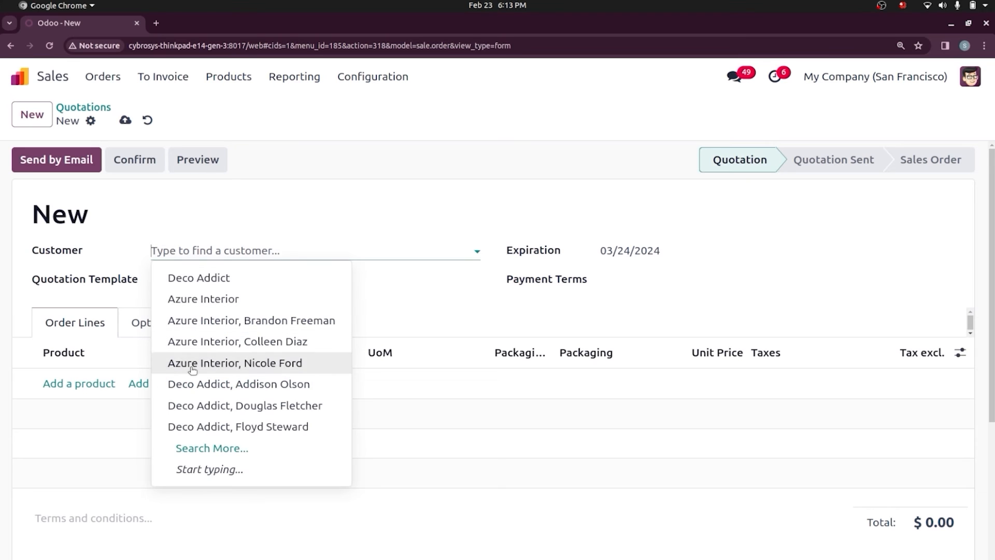
click(207, 383)
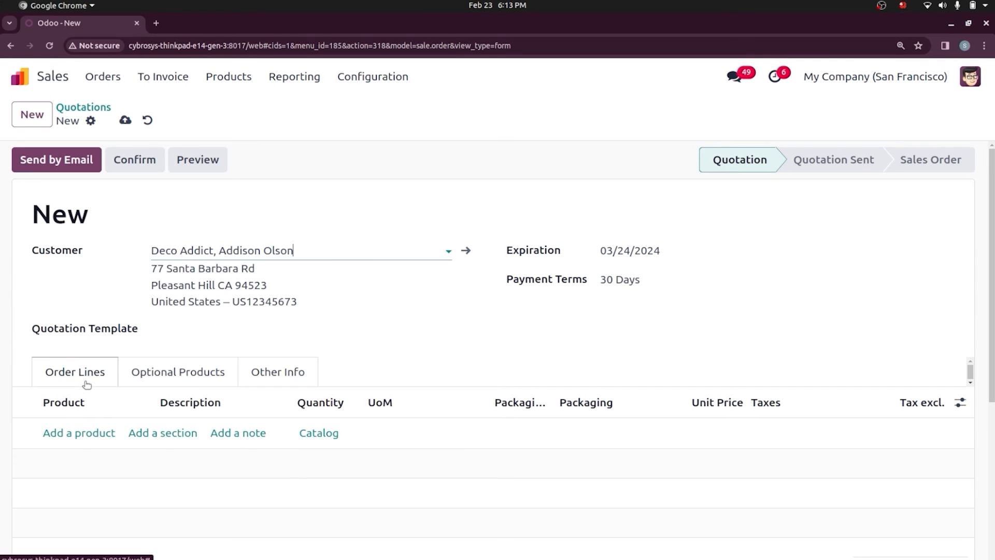
- Add the KEYBOARD product to the order lines with a quantity of 6
click(86, 432)
text(KEY)
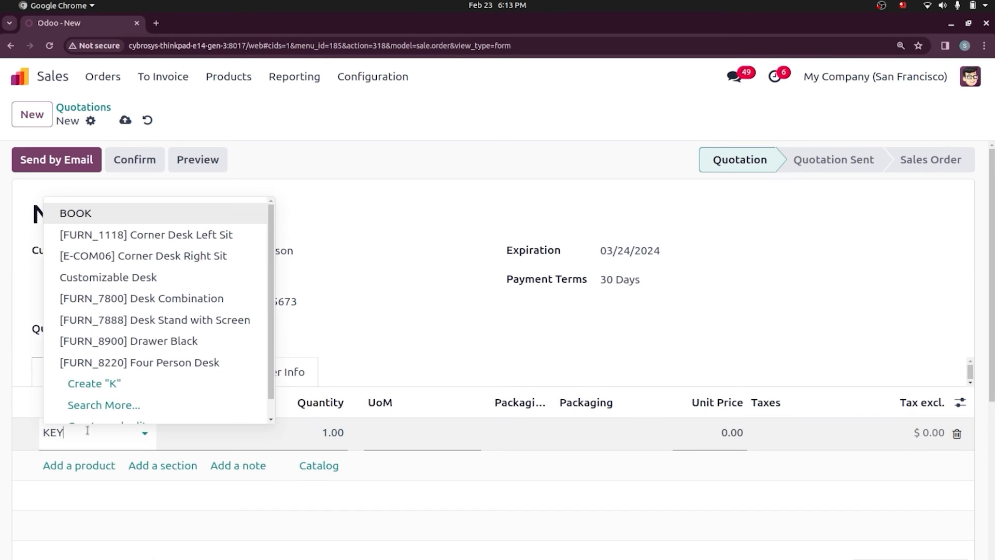
click(98, 456)
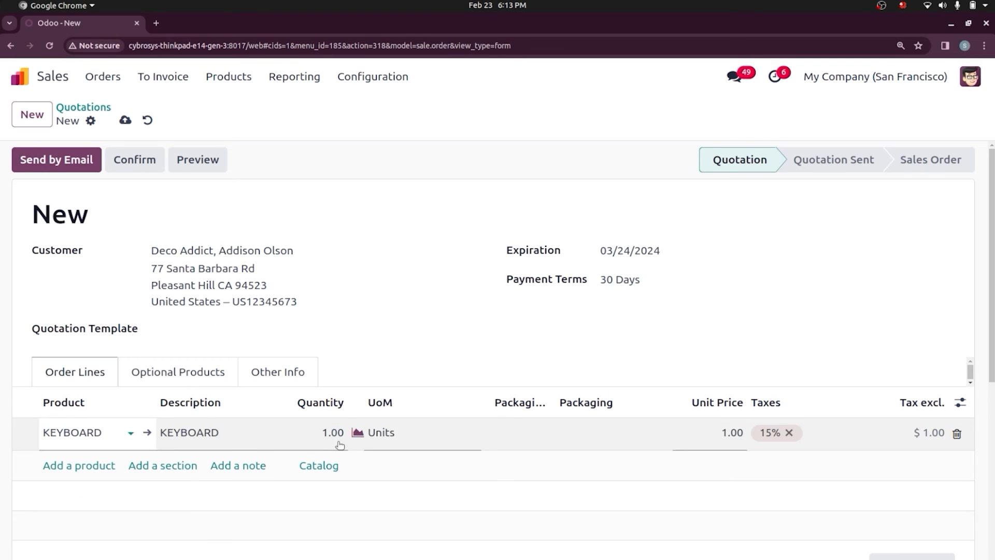
click(324, 431)
text(6)
click(356, 226)
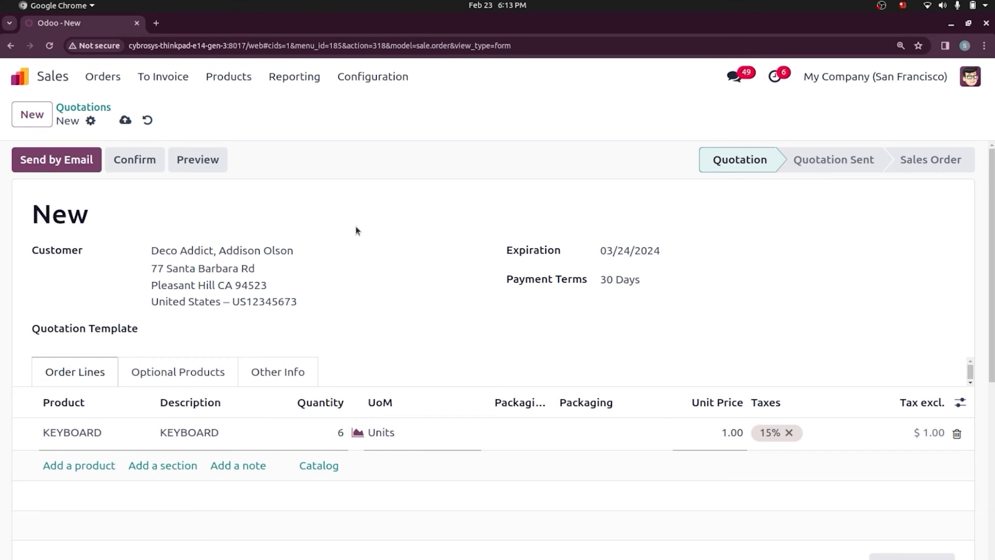
- Confirm the keyboard quotation as a sales order and open its delivery order
click(138, 159)
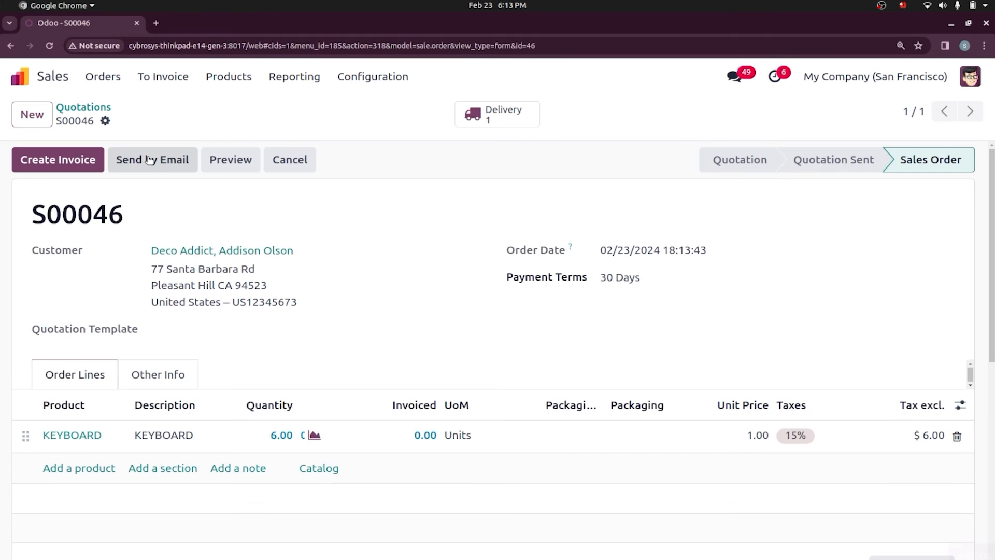
click(492, 114)
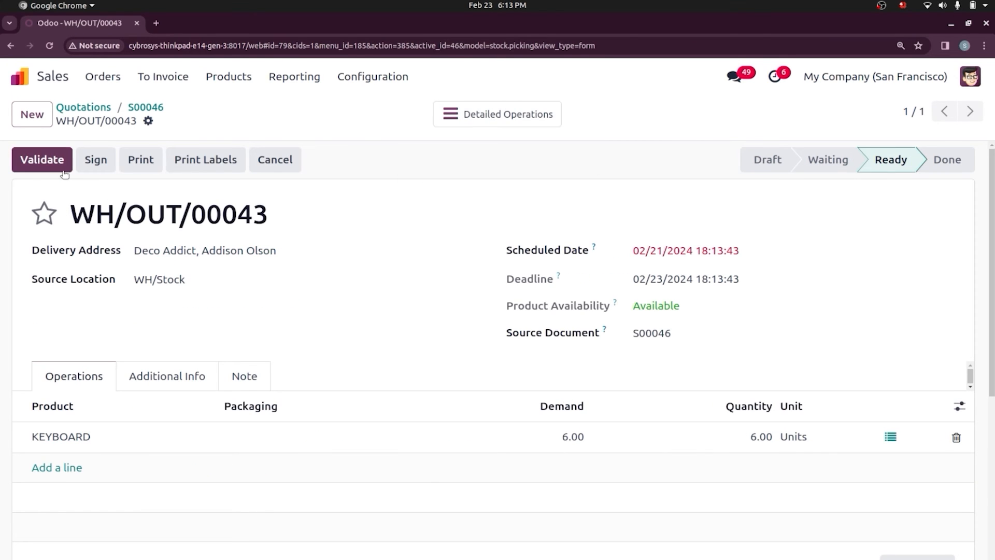
- Validate the keyboard delivery order and open its traceability report
click(57, 165)
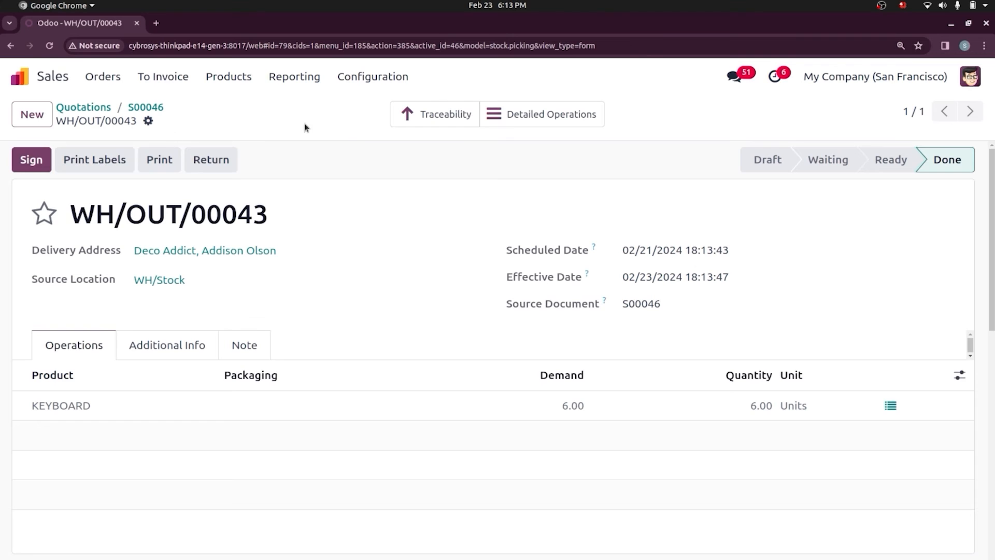
click(421, 115)
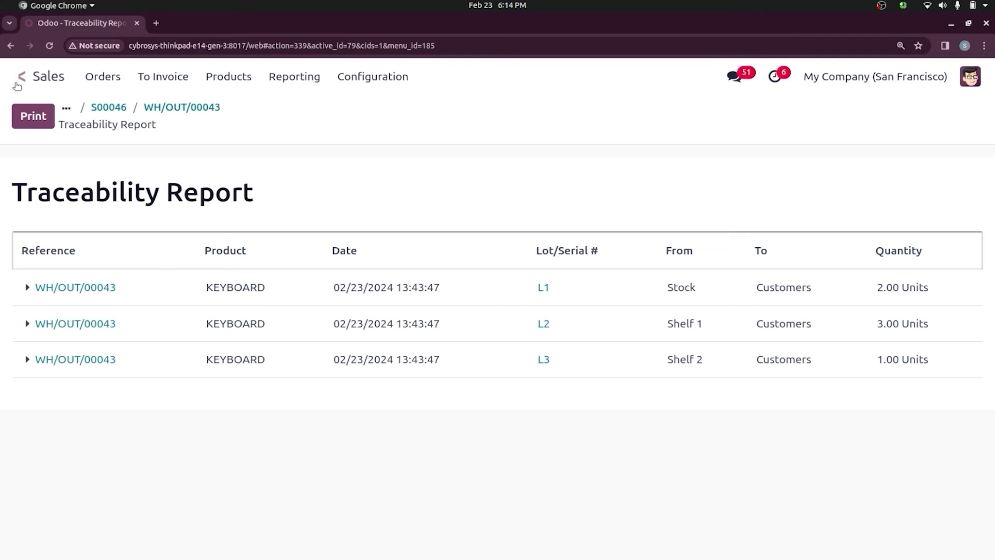
- In the Inventory app, set the removal strategy of the WH/Stock location to Least Packages and save it
click(19, 80)
text(in)
key(Return)
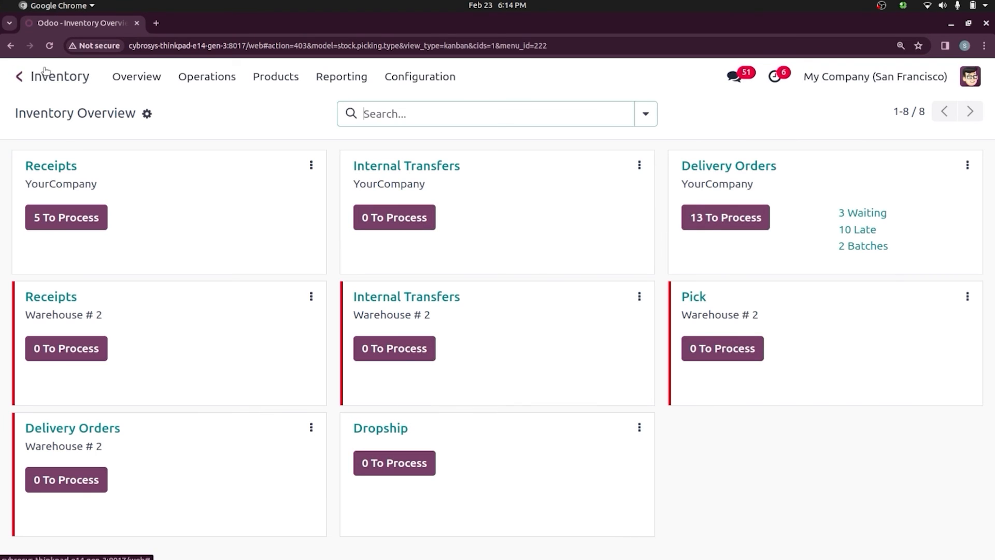
click(433, 78)
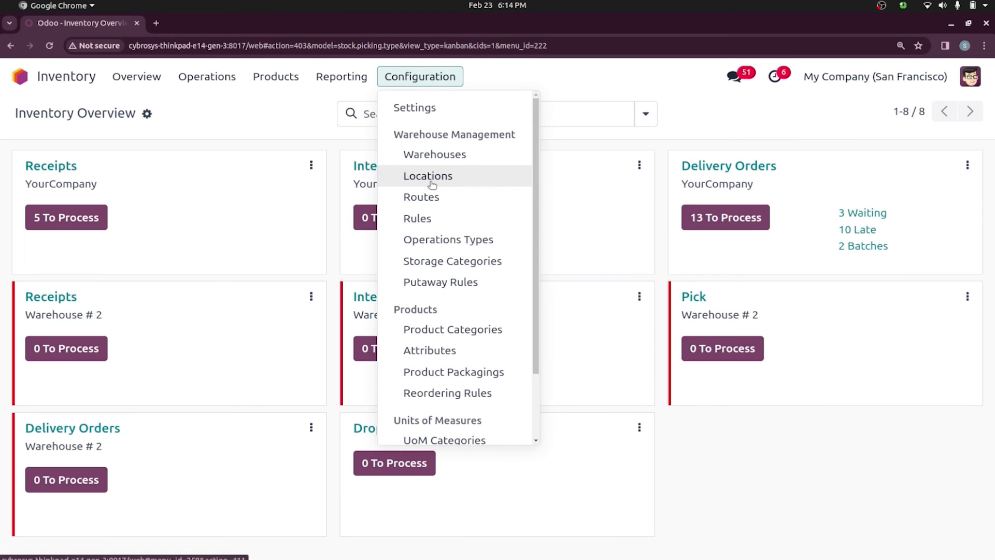
click(414, 175)
click(213, 311)
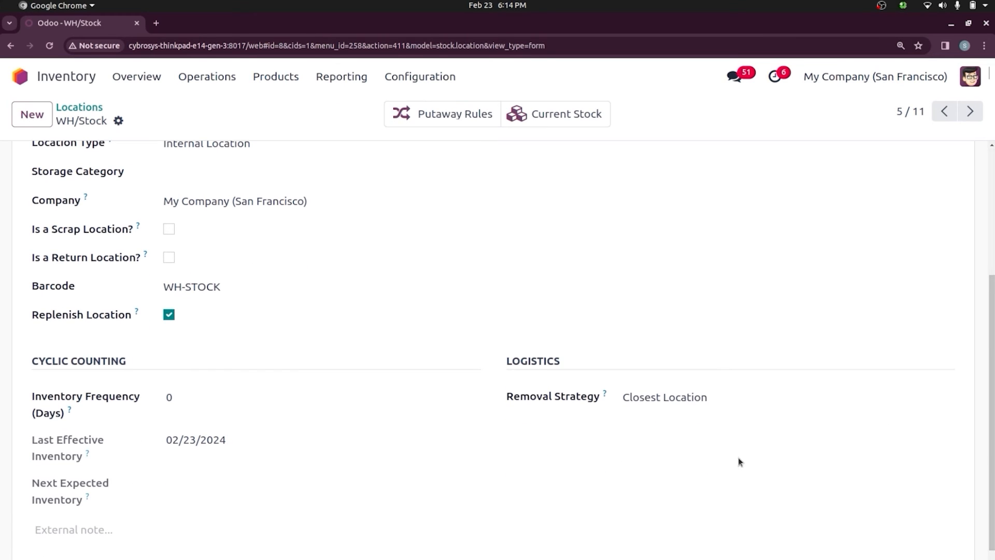
click(691, 398)
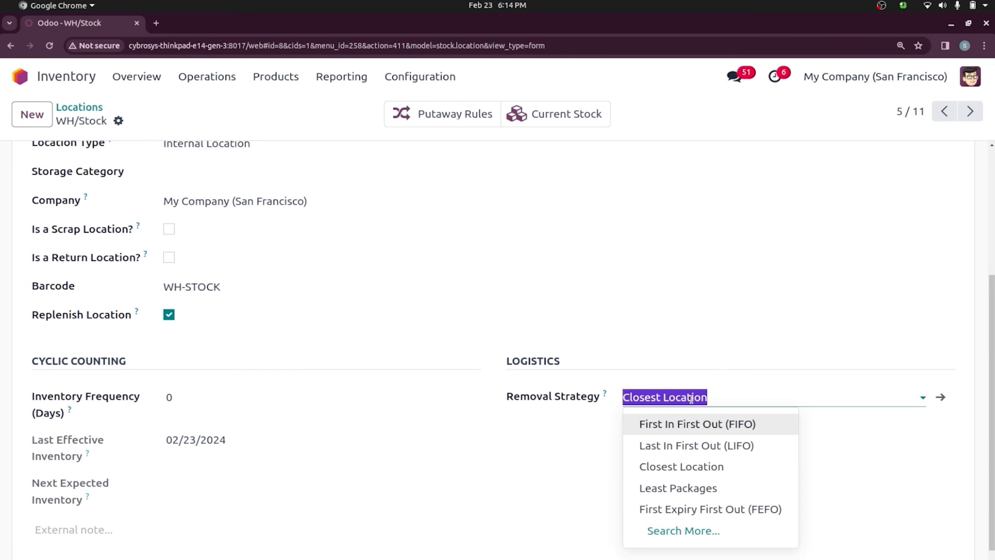
click(703, 487)
click(143, 120)
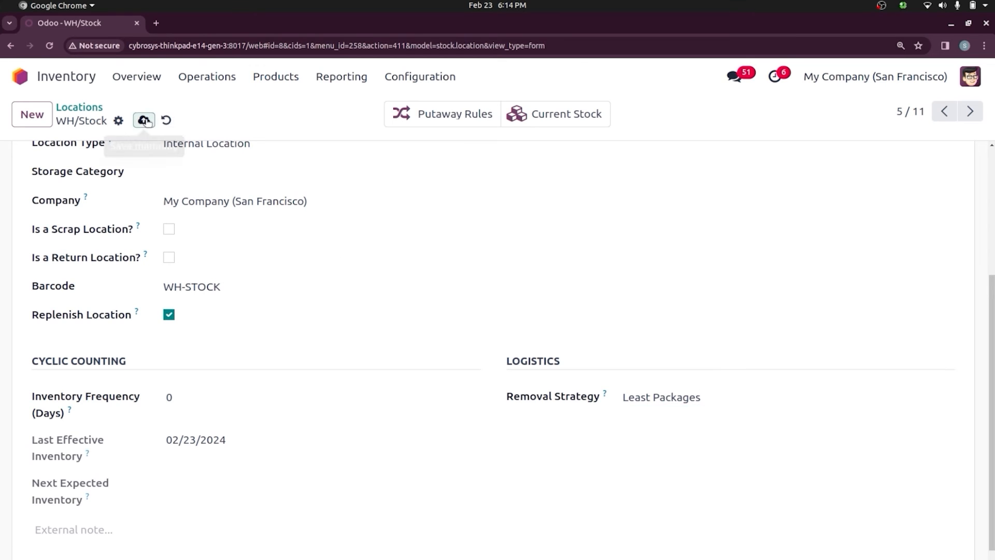
- Search the products for PEPSI, open the Pepsi product and examine its on-hand stock by package and lot
click(275, 77)
click(286, 114)
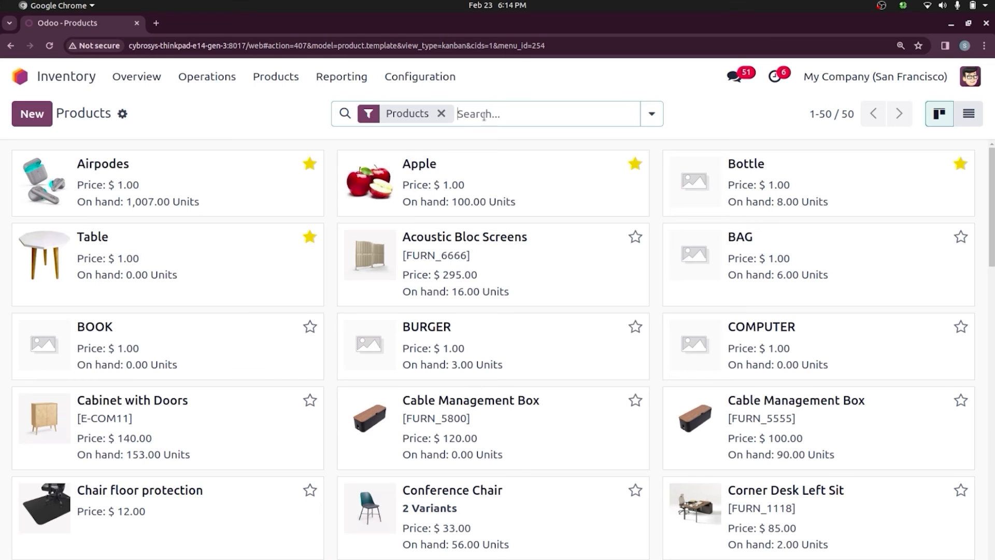
text(PEPSI)
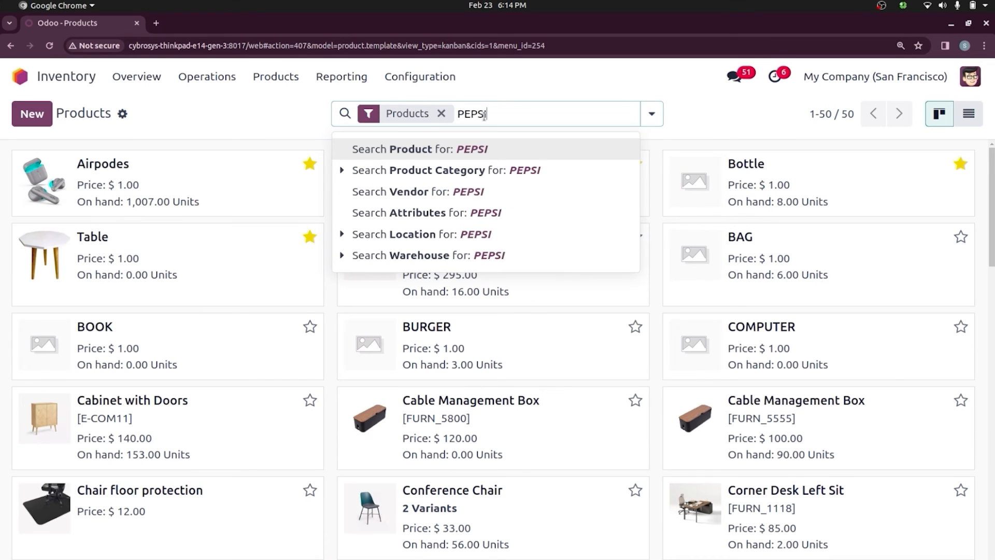
key(Return)
click(208, 195)
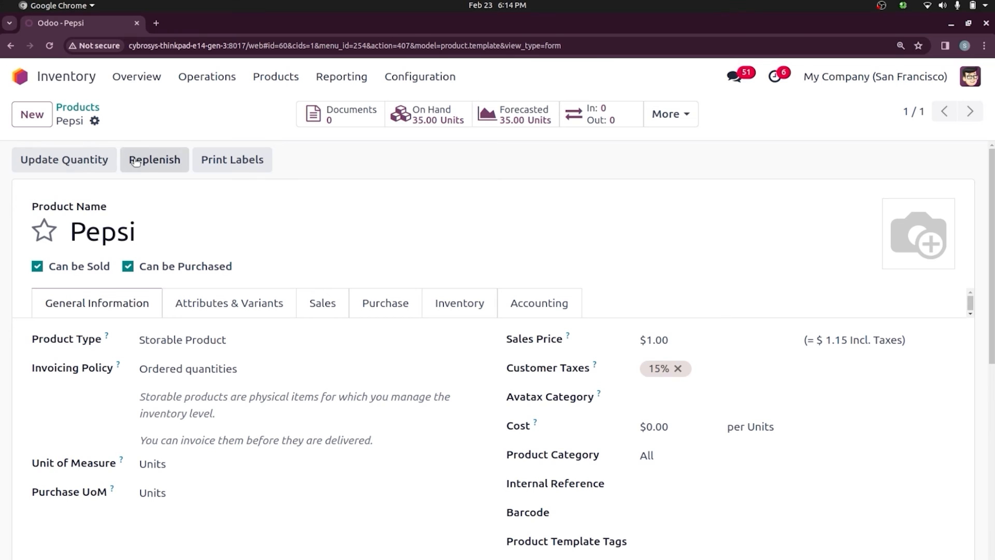
click(428, 116)
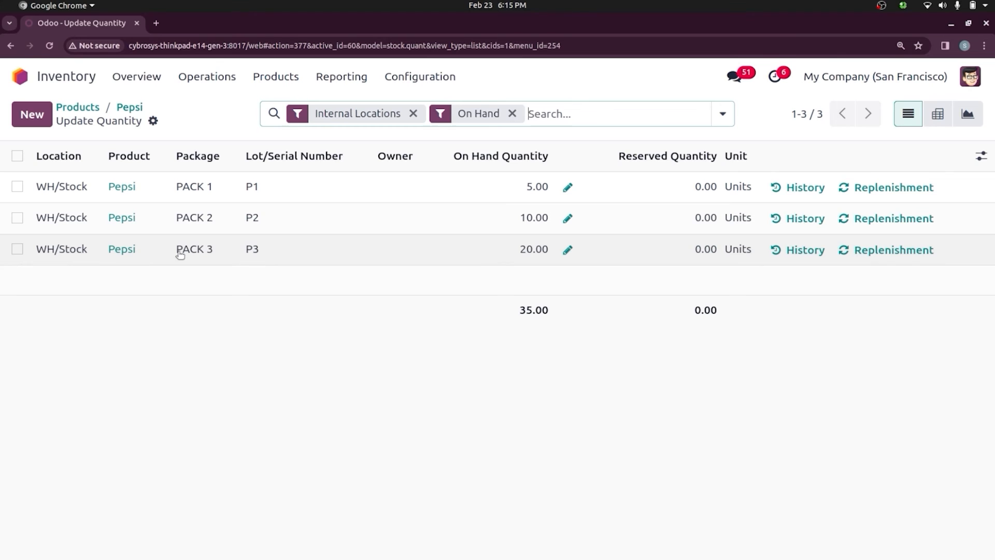
- Return to the Sales app and start another quotation for the first listed contact person of Deco Addict
click(23, 77)
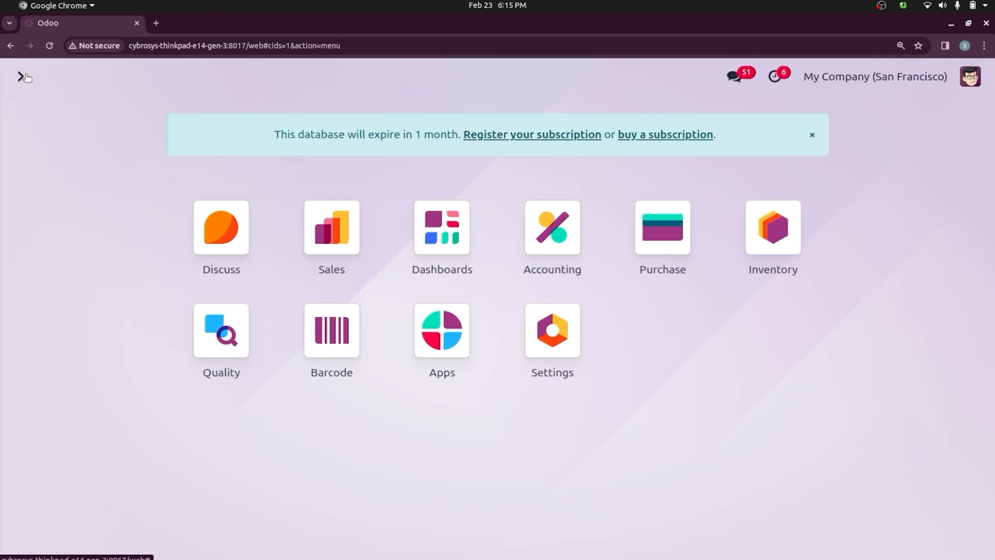
text(sa)
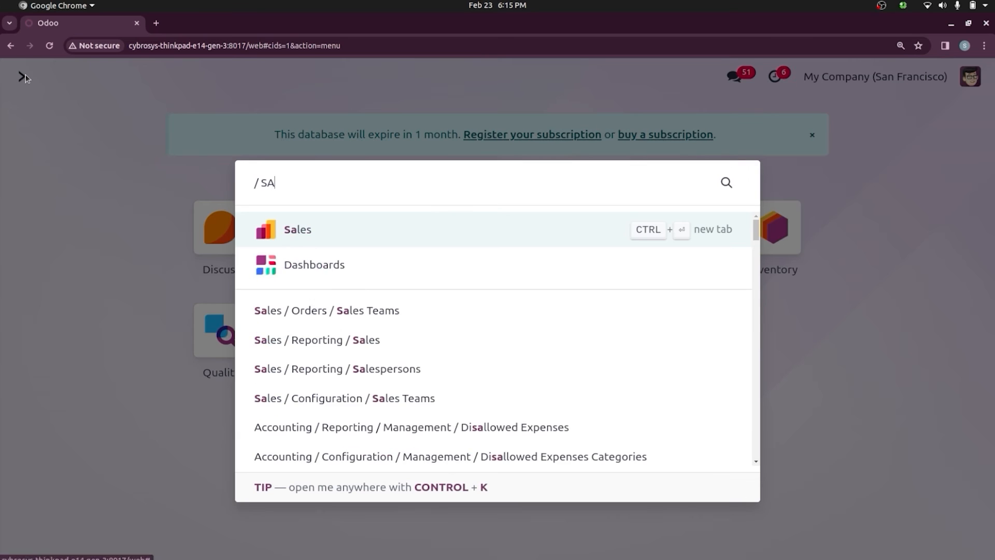
key(Return)
click(32, 114)
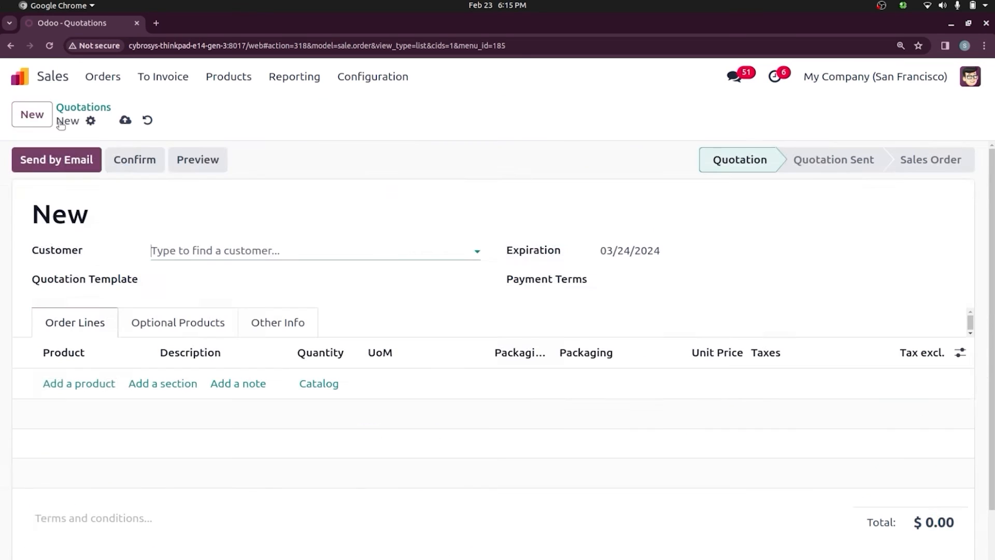
click(202, 252)
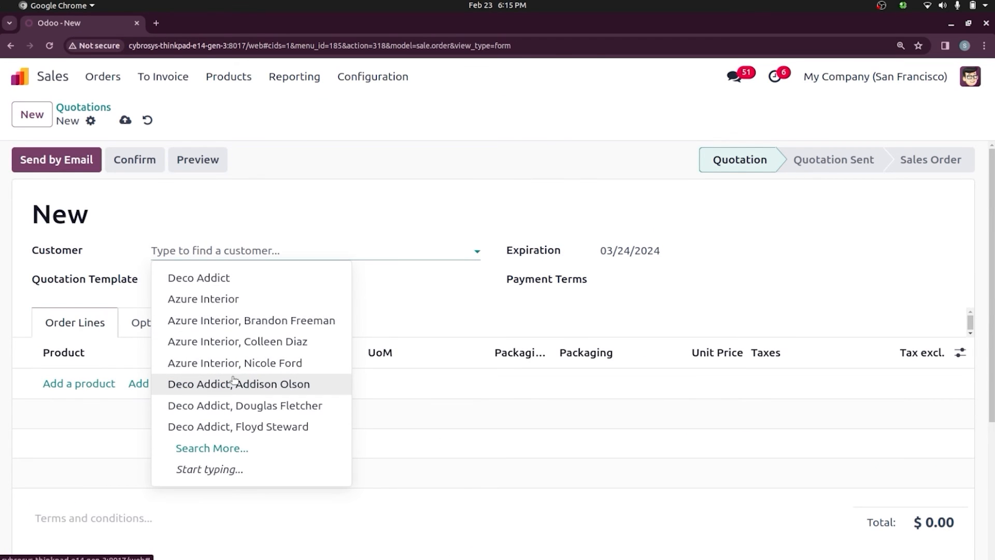
click(233, 381)
- Add an order line for 5 units of Pepsi to the quotation and confirm it as a sales order
click(66, 434)
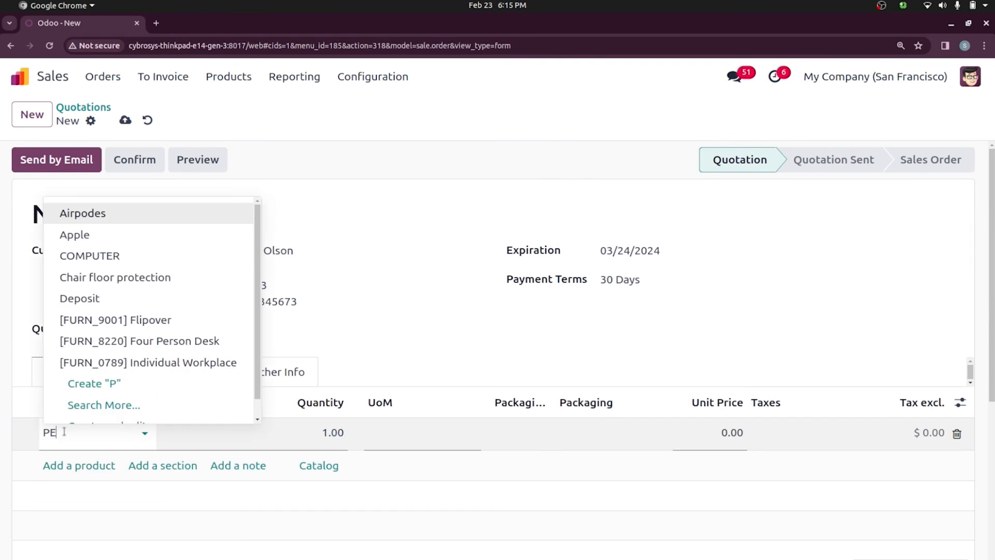
text(PE)
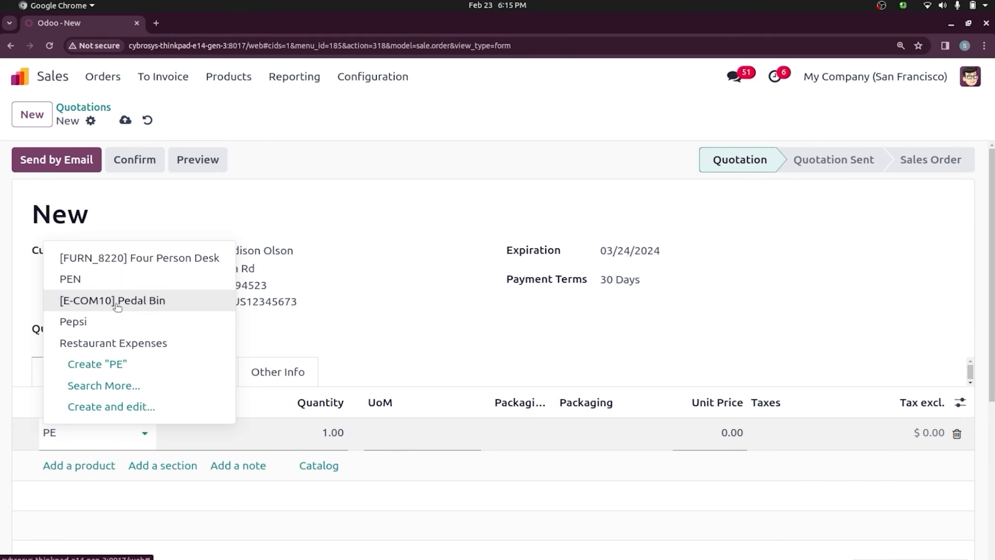
click(113, 322)
click(317, 430)
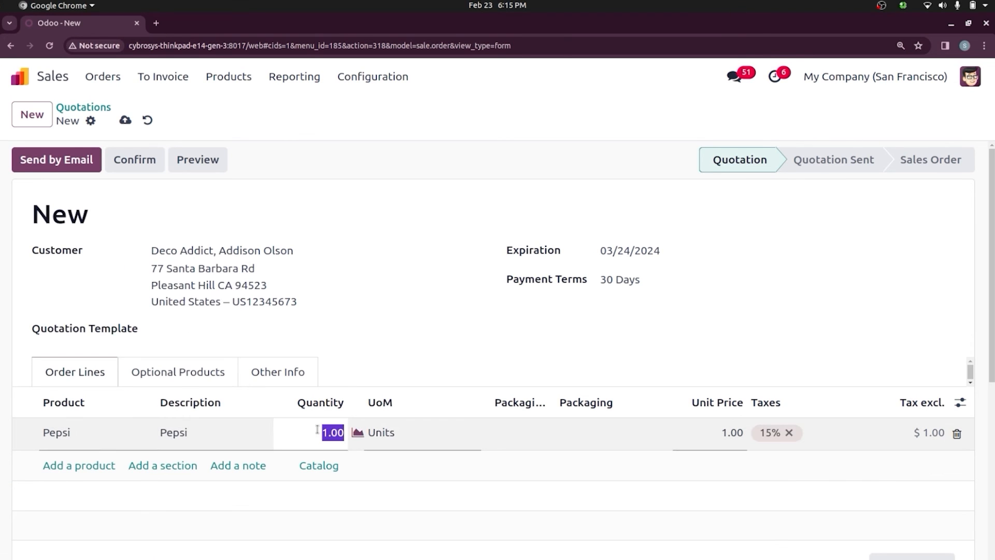
text(5)
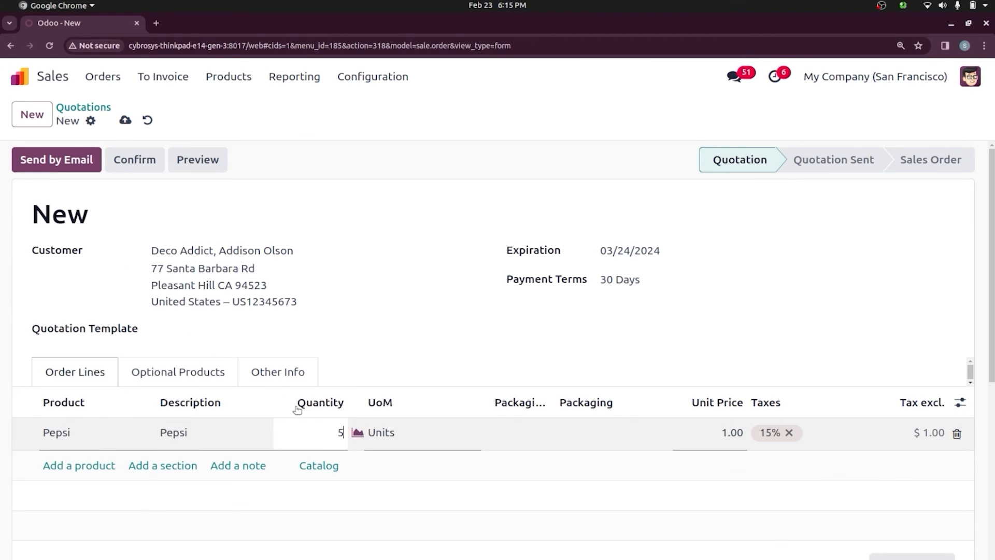
click(125, 153)
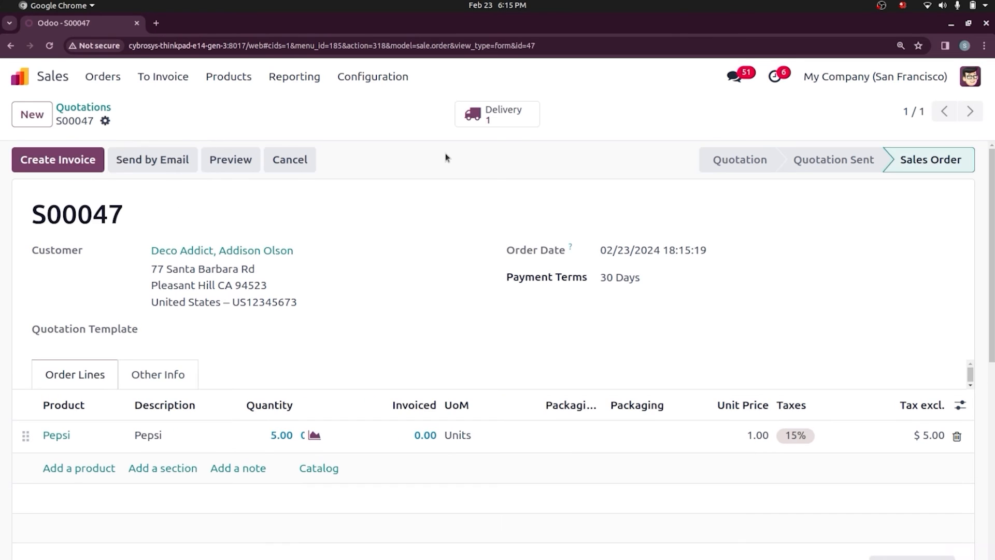
- Validate the delivery order of the Pepsi sale and open its delivered package to examine the contents
click(516, 122)
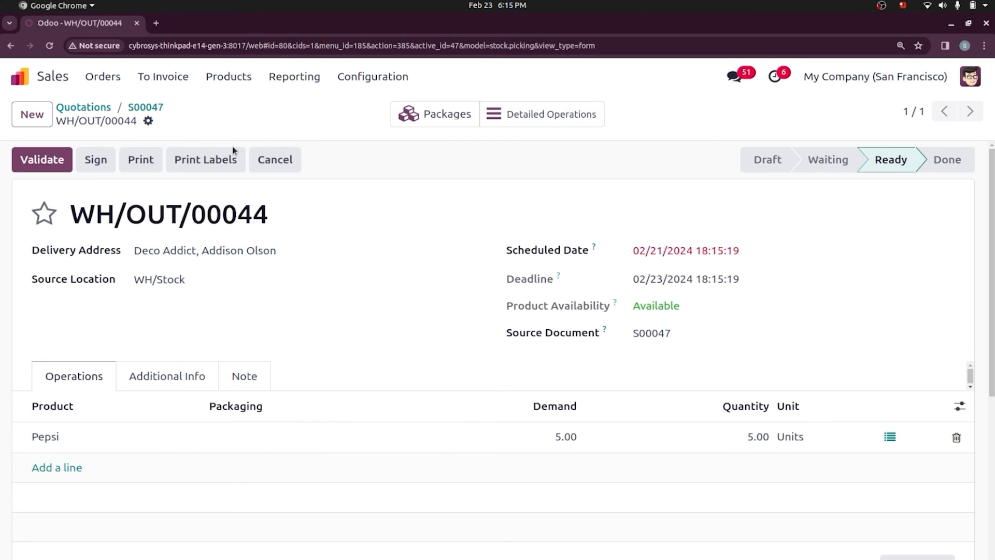
click(45, 160)
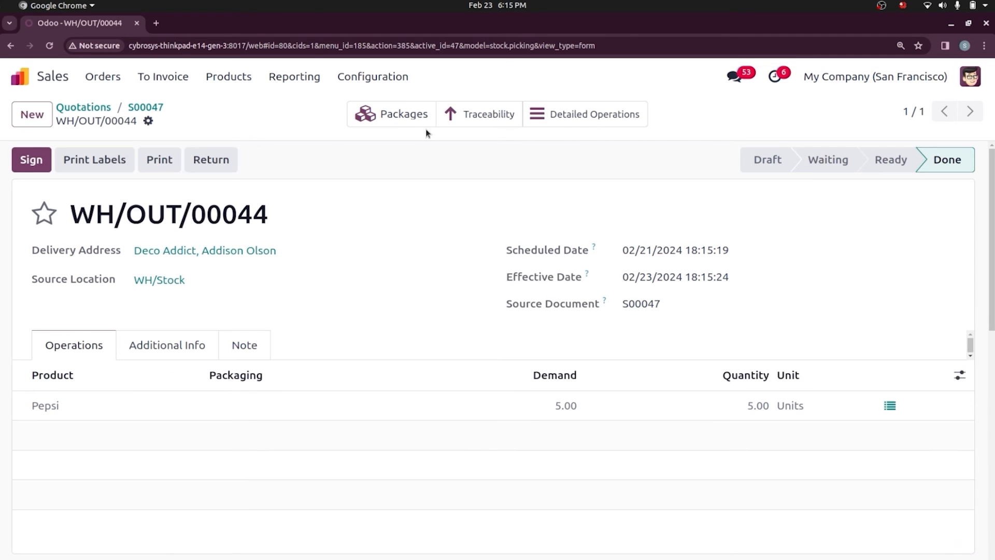
click(407, 115)
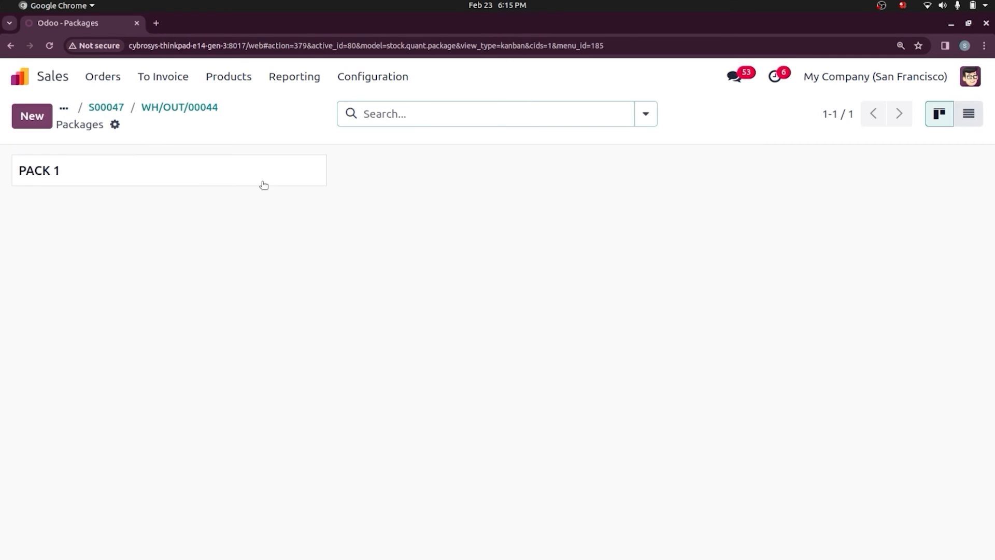
click(168, 185)
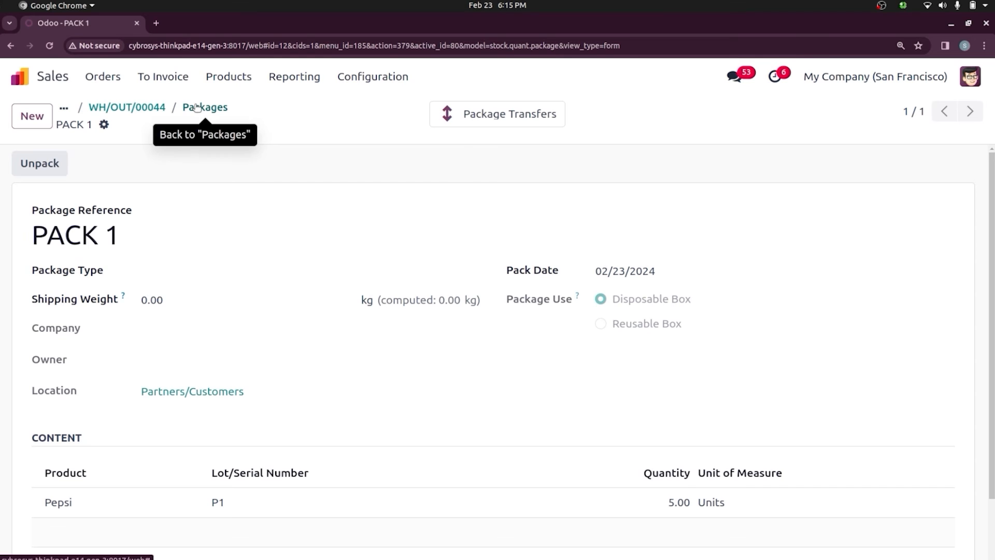
- In the Inventory app, set the removal strategy of the WH/Stock location to First Expiry First Out (FEFO) and save it
click(22, 77)
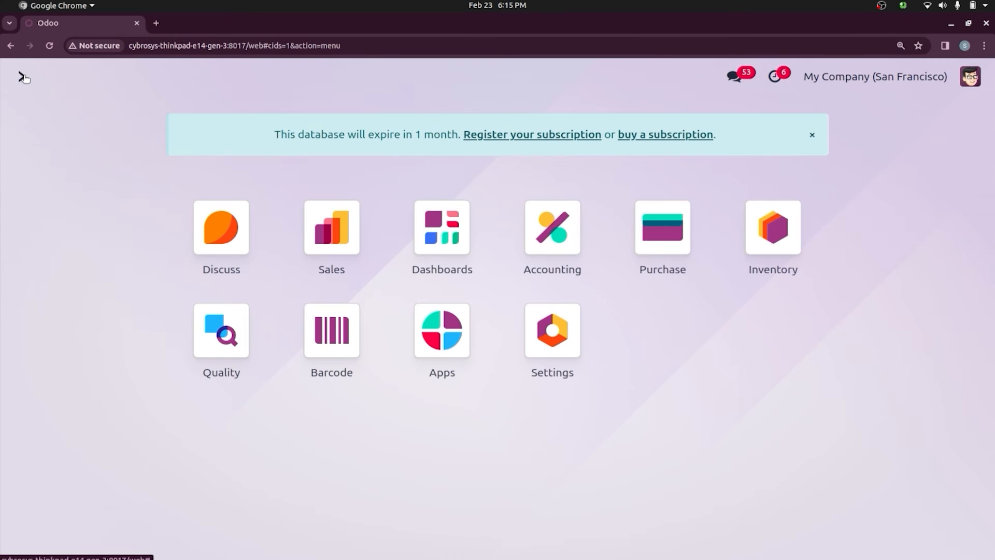
text(in)
key(Return)
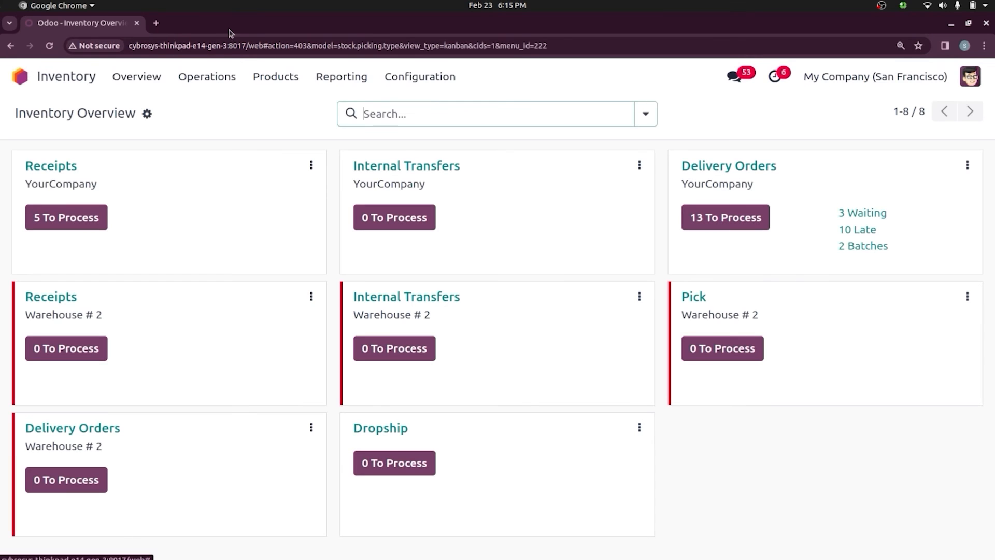
click(421, 78)
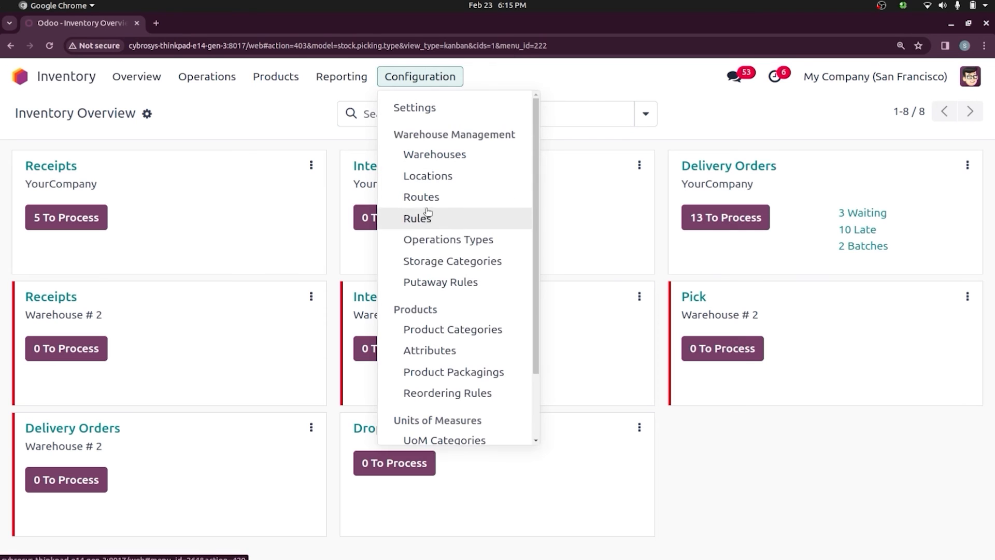
click(432, 181)
click(164, 310)
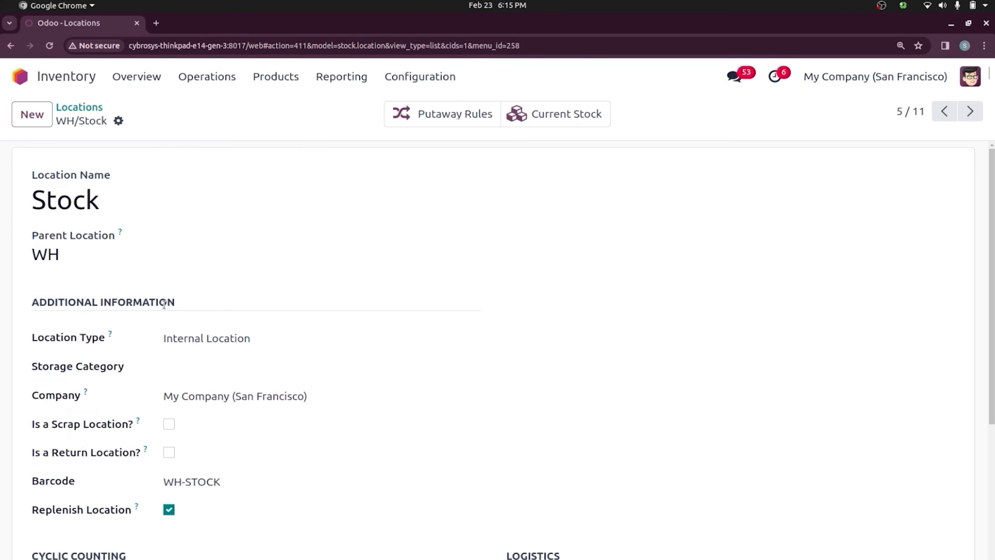
scroll(935, 323, down, 4)
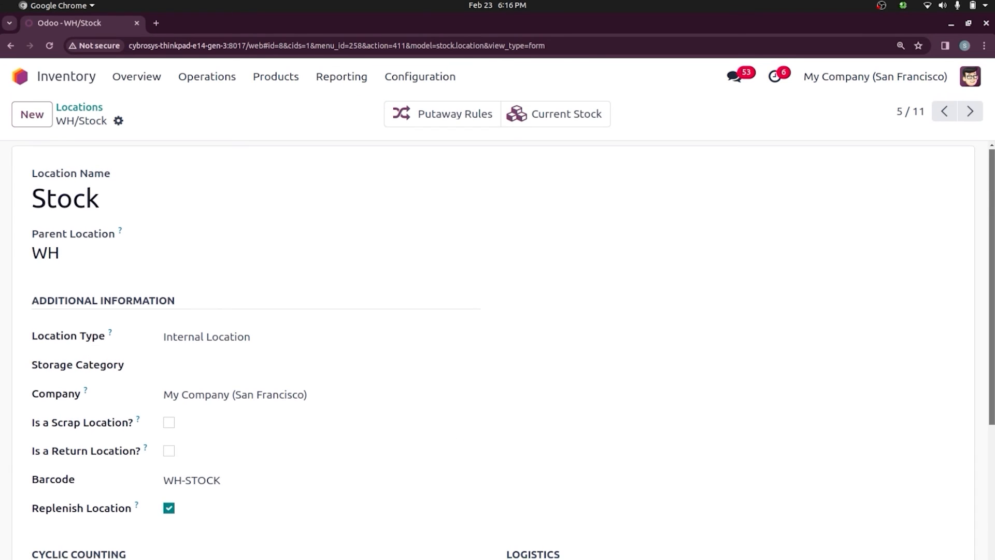
click(663, 385)
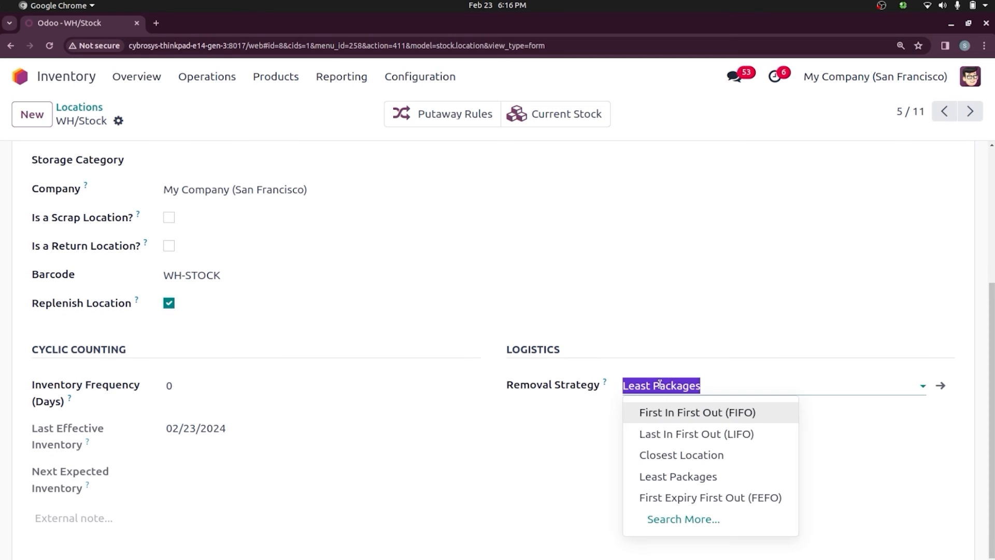
click(686, 498)
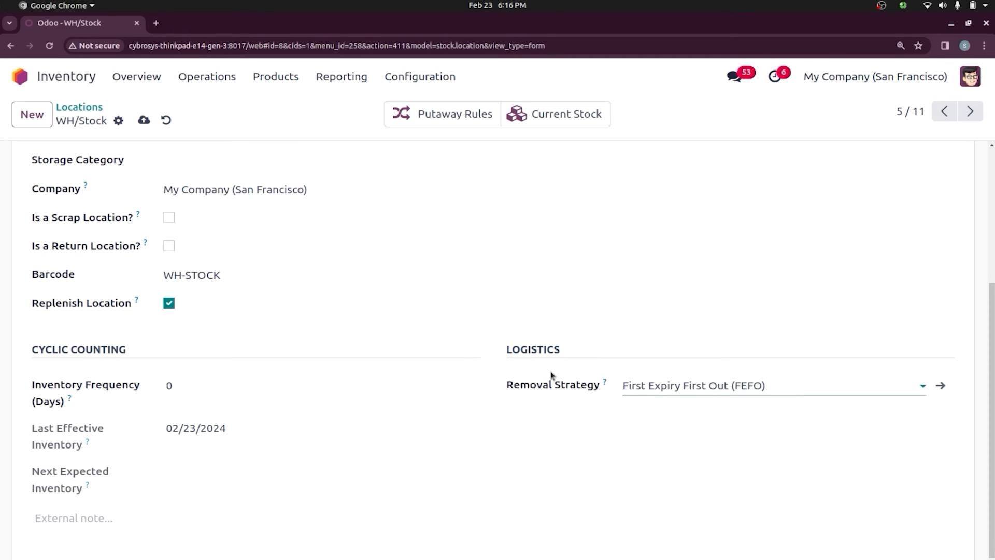
click(144, 121)
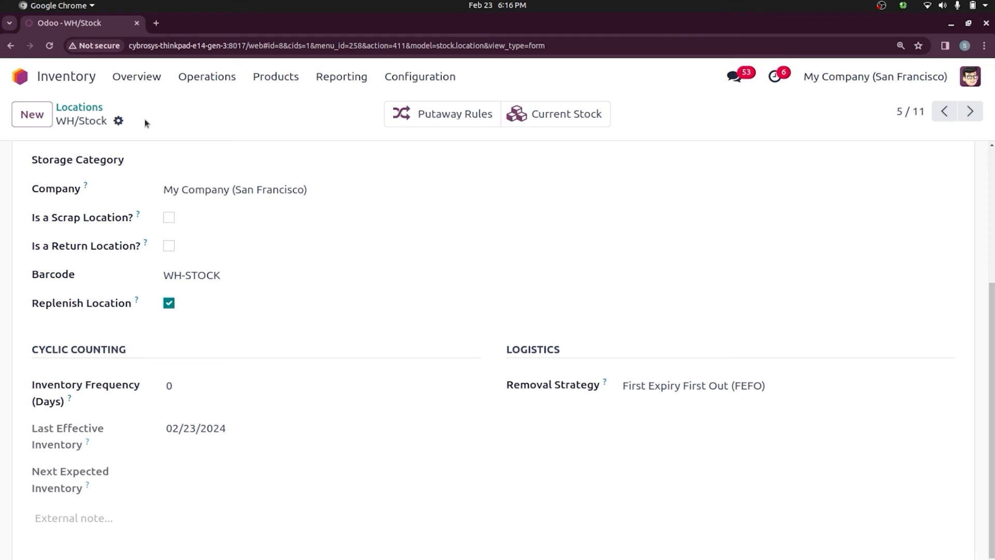
- Examine the expiration and removal dates of the BURGER lots B1, B2 and B3 in the lots/serial numbers list
click(279, 78)
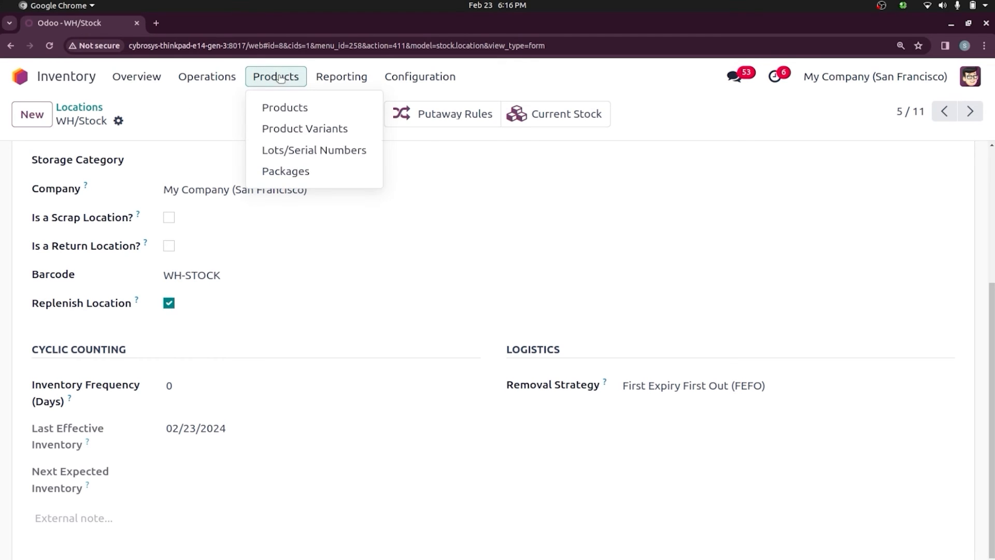
click(294, 152)
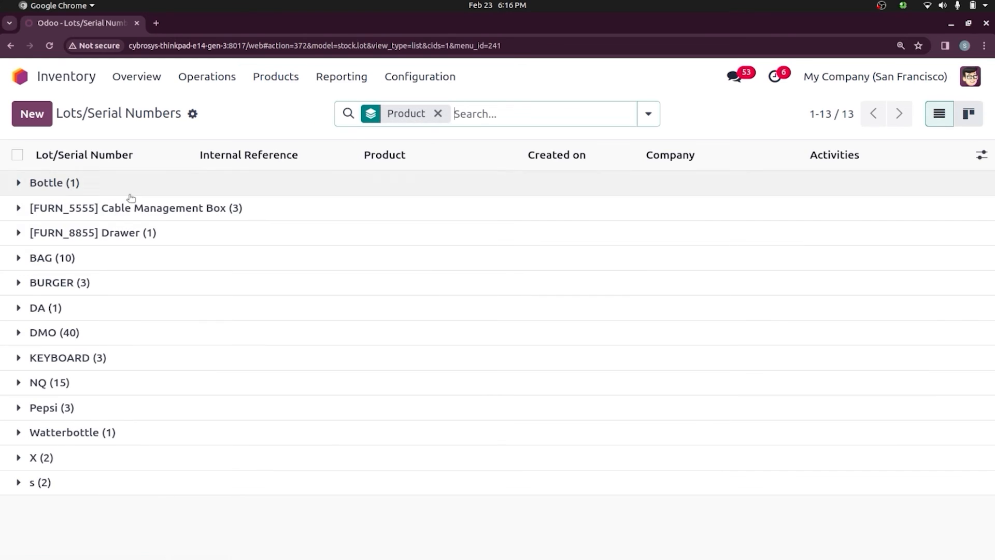
click(20, 283)
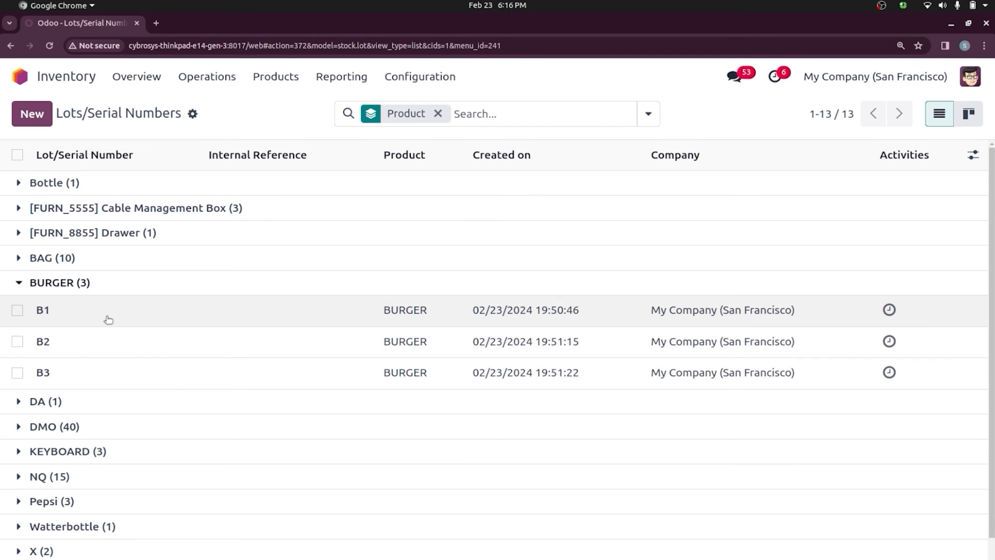
click(108, 320)
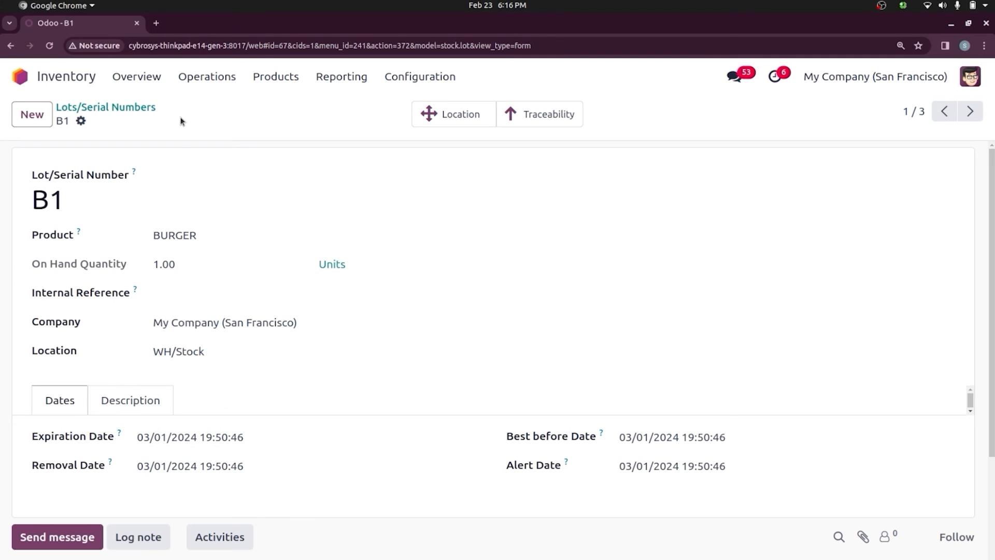
click(100, 108)
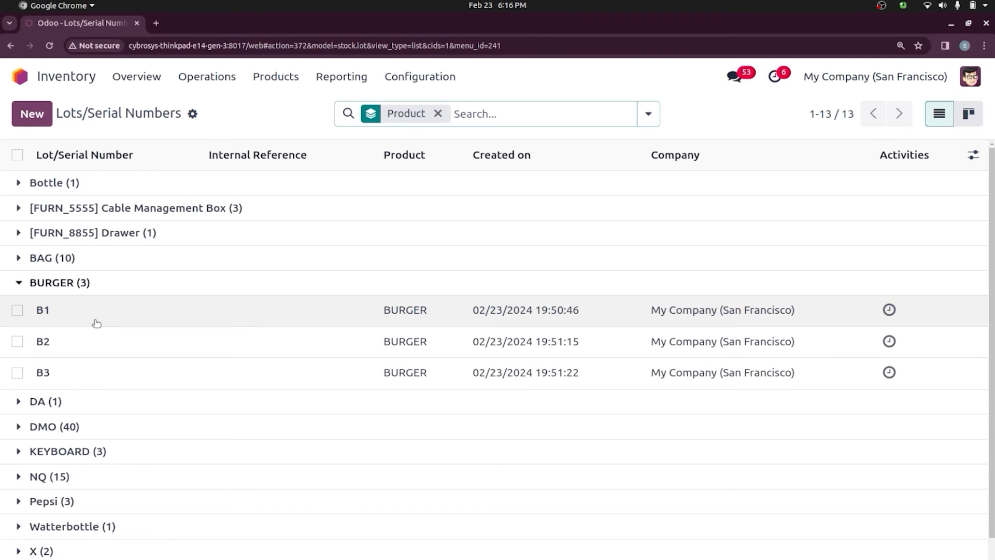
click(101, 341)
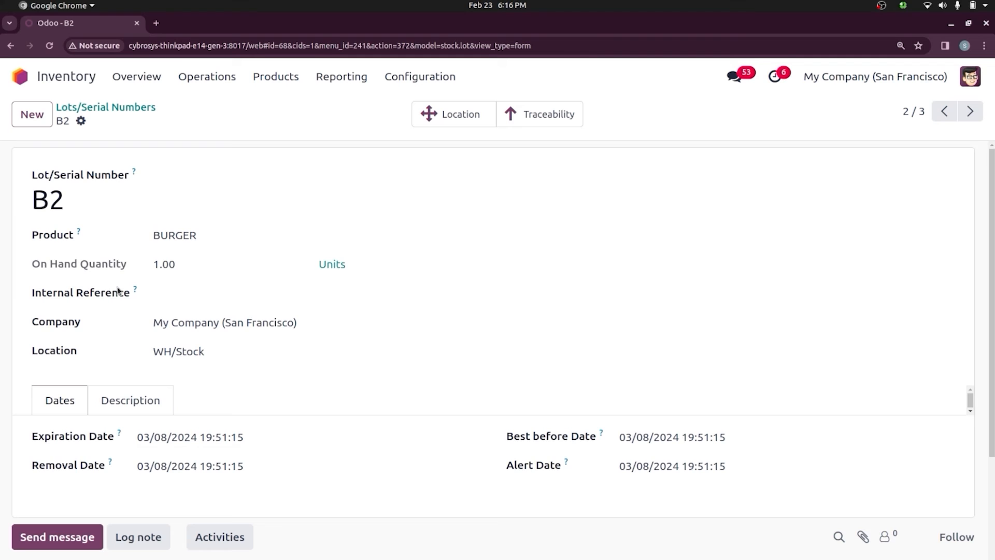
click(102, 108)
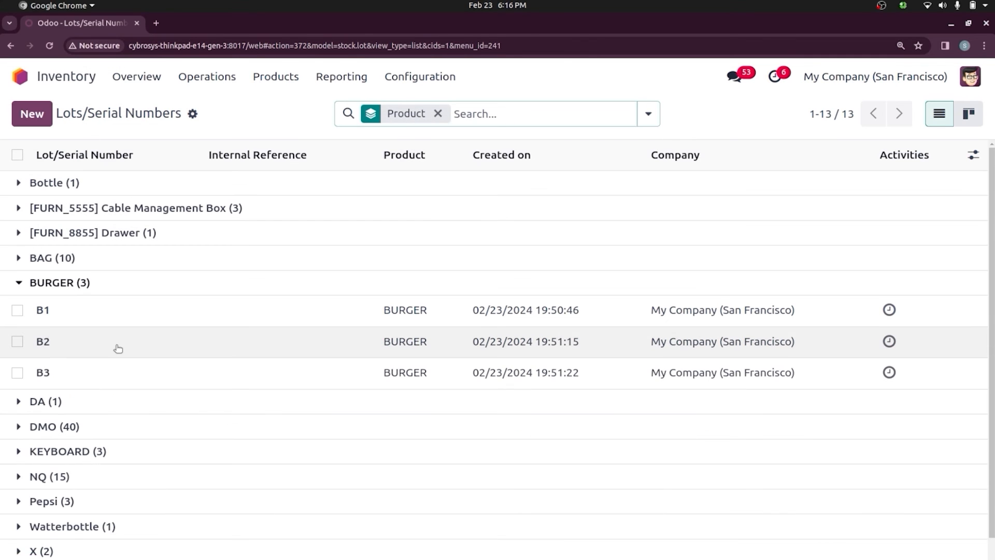
click(124, 370)
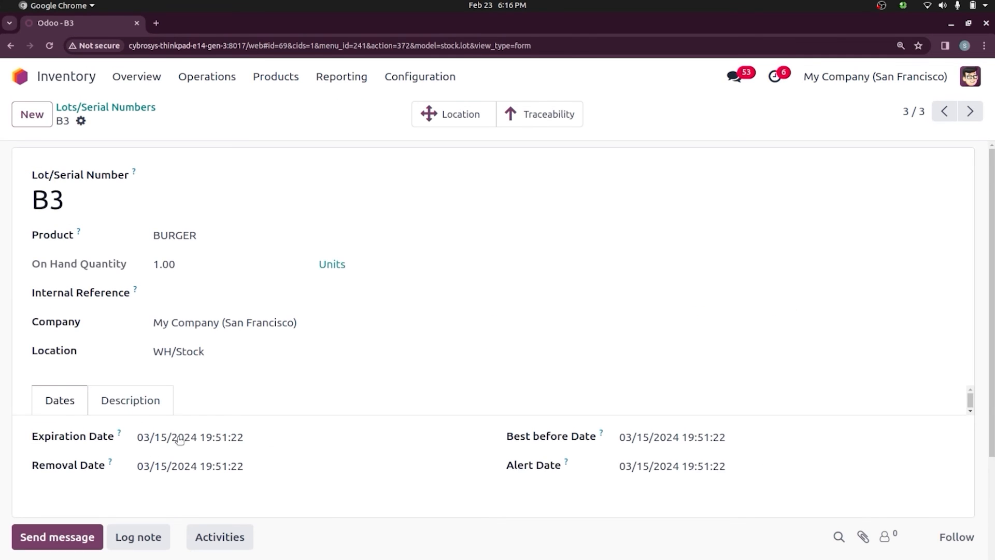
click(118, 109)
- Return to the Sales app and start a quotation for the third listed contact person of Azure Interior
click(21, 78)
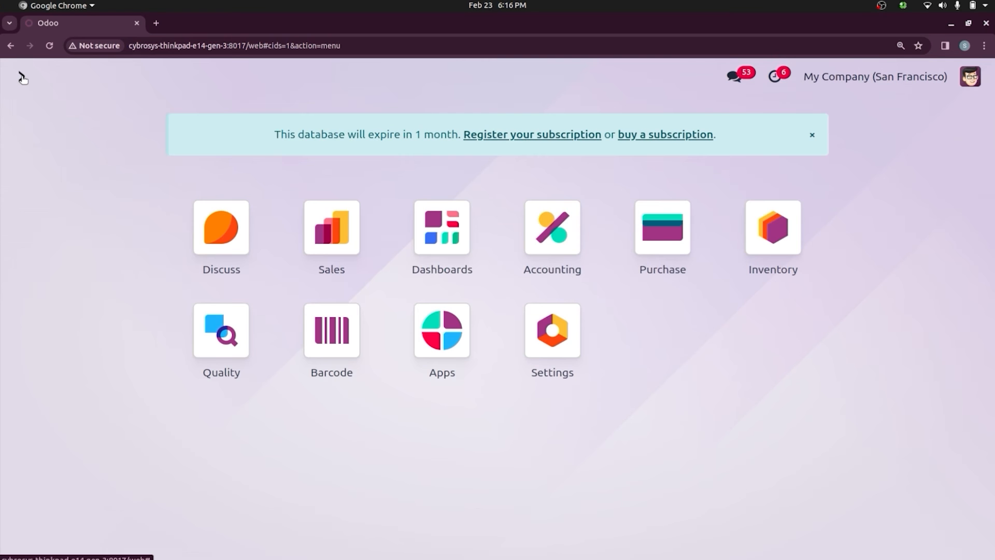
text(sa)
key(Return)
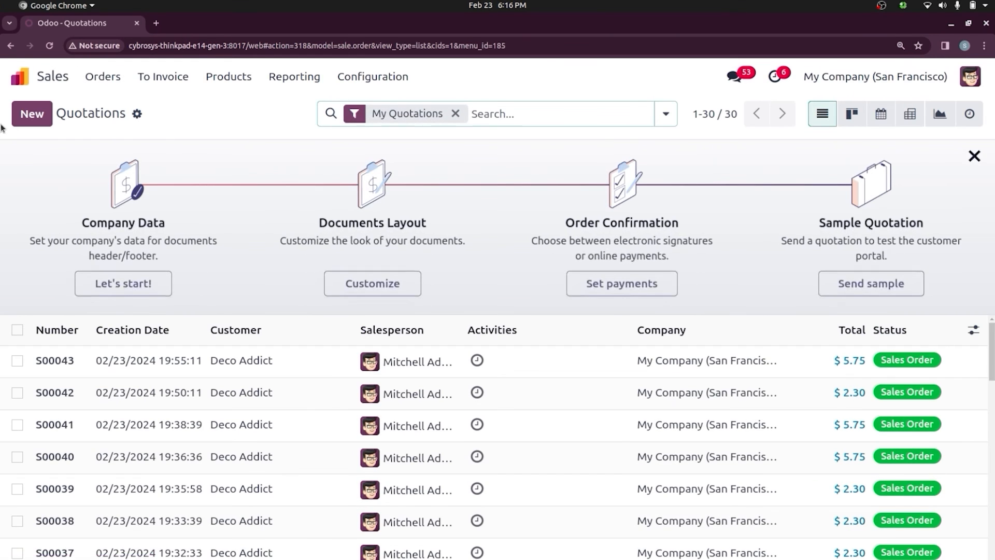
click(33, 114)
click(227, 250)
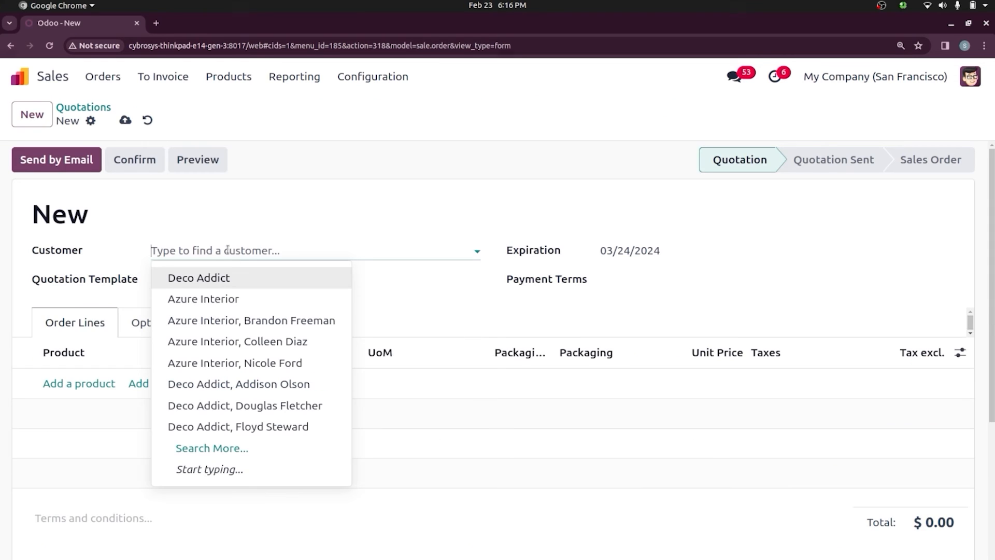
click(233, 359)
- Add the BURGER product to the order lines and confirm the quotation
click(94, 427)
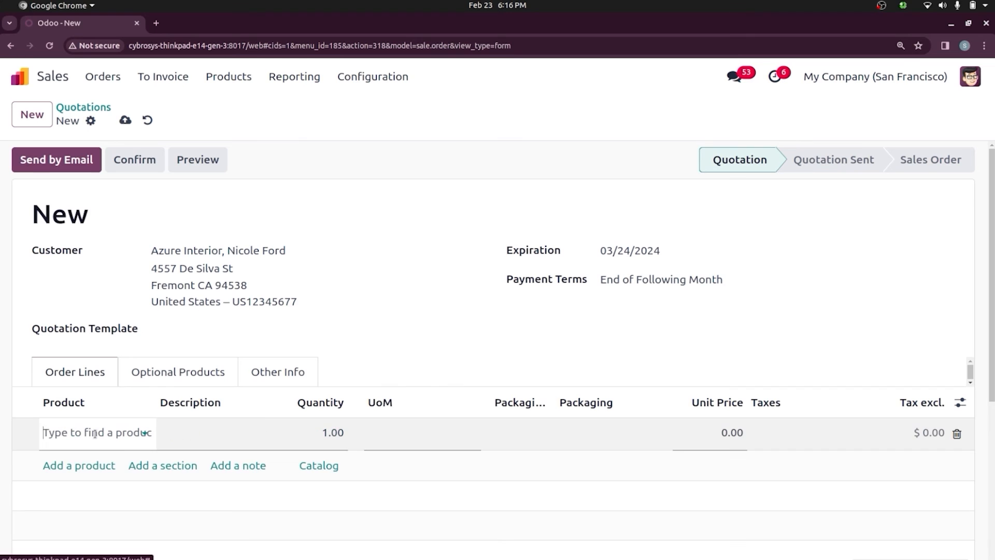
text(BUR)
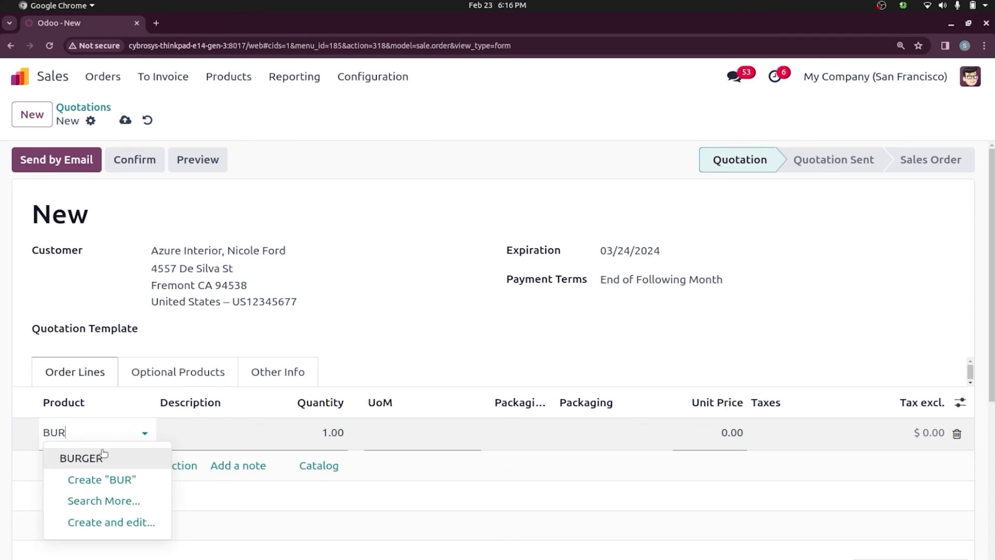
click(103, 456)
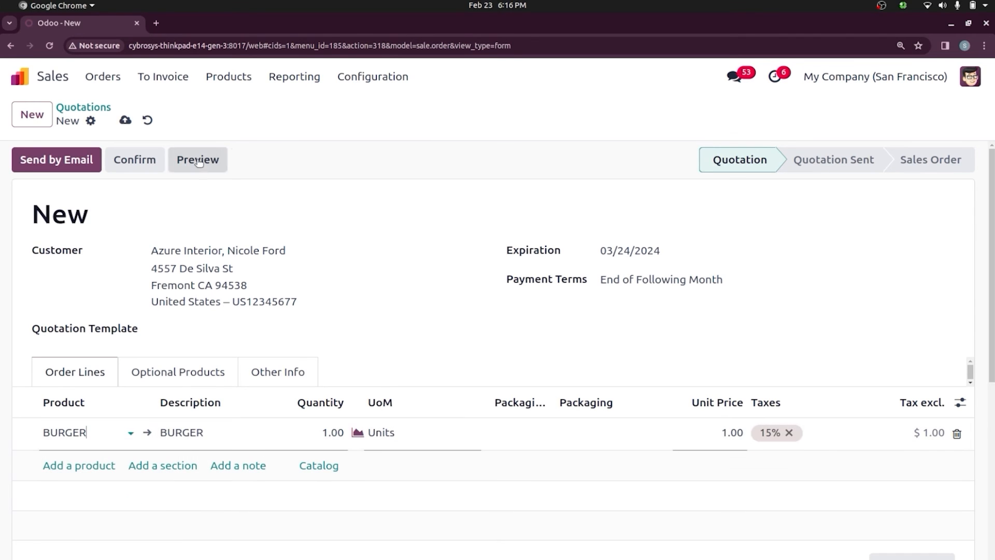
click(139, 167)
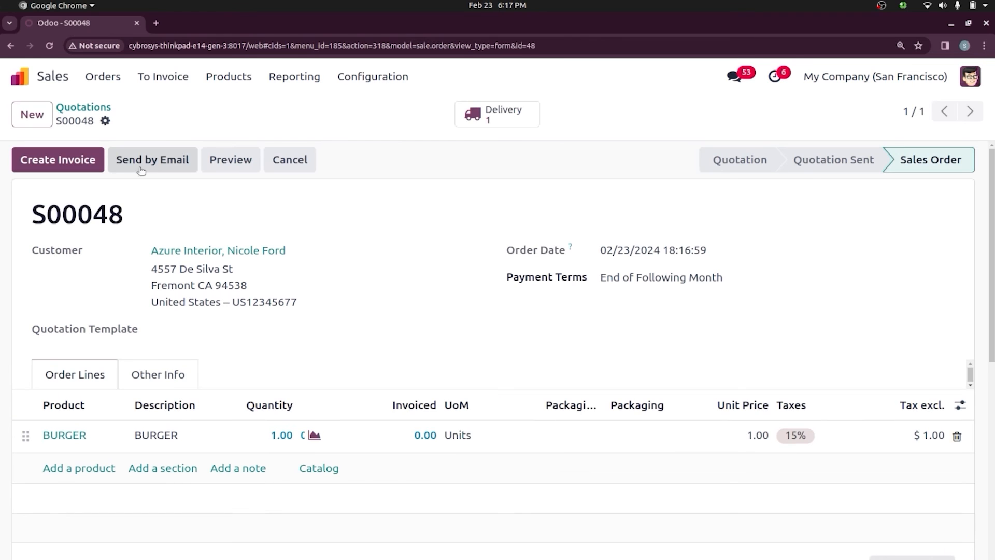
- Validate the delivery order of the BURGER sale and open its traceability report
click(496, 114)
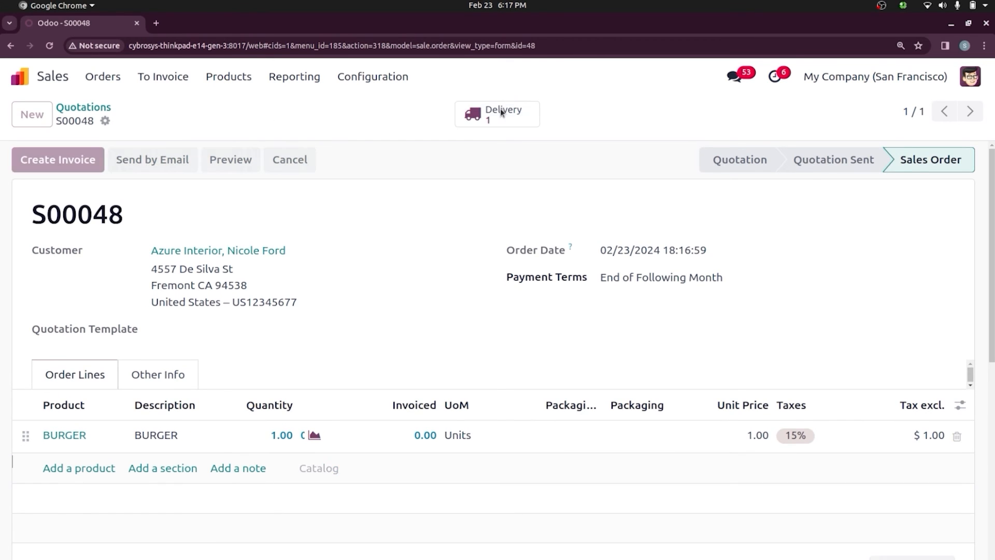
click(37, 165)
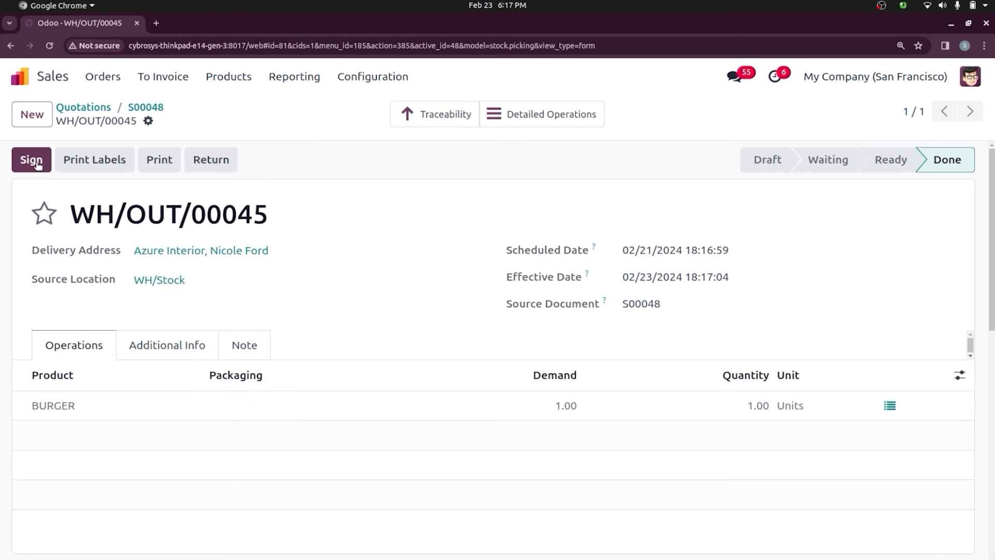
click(445, 114)
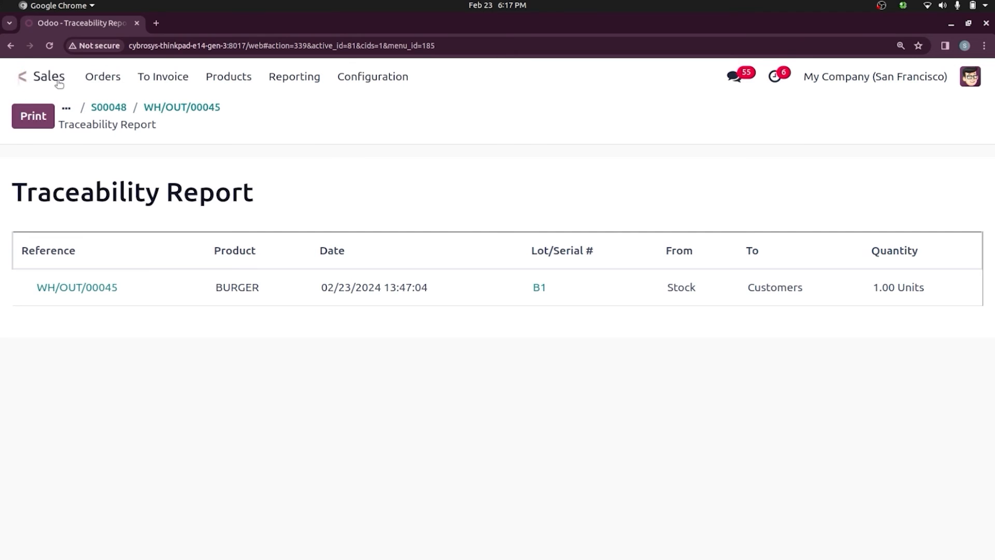
- Switch to the Inventory app and open the list of product categories
click(24, 77)
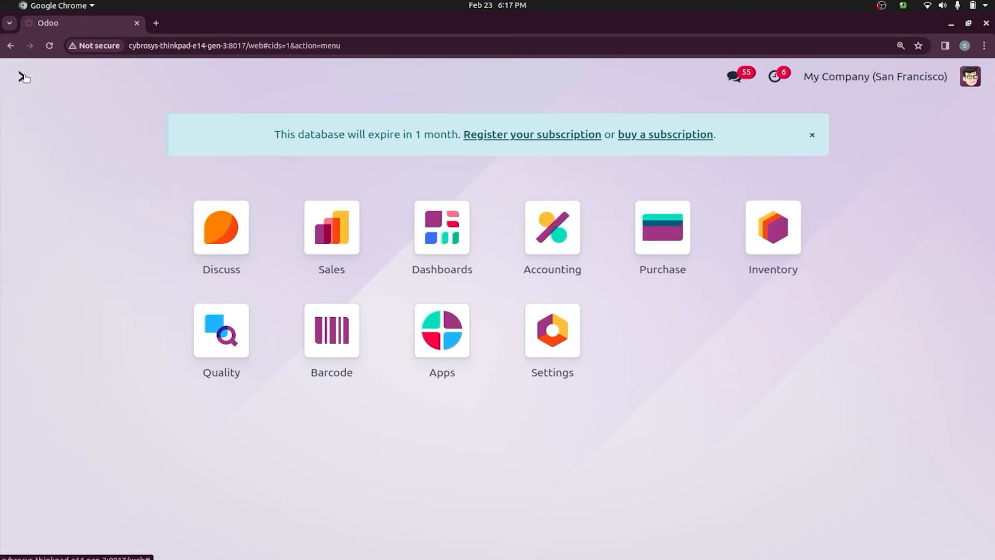
text(P)
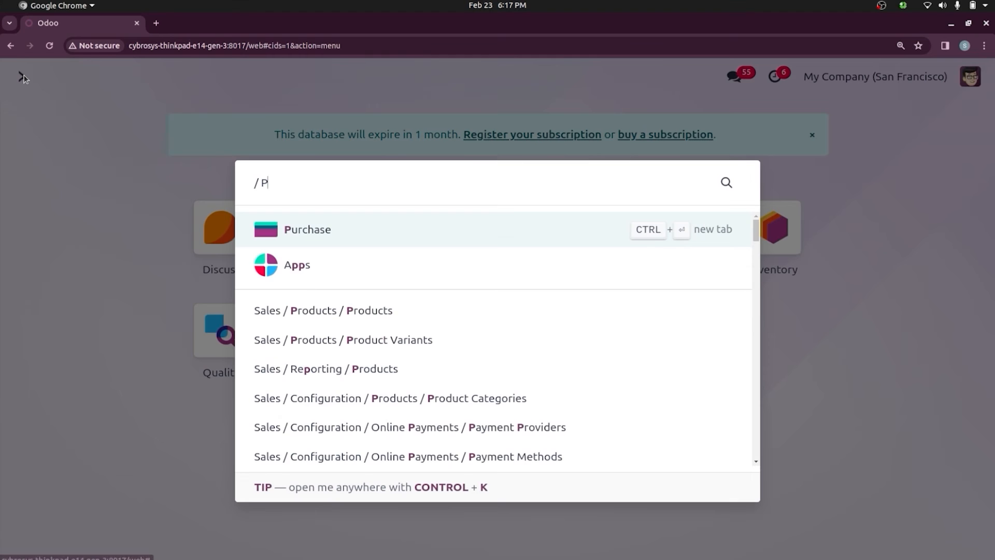
key(BackSpace)
text(IN)
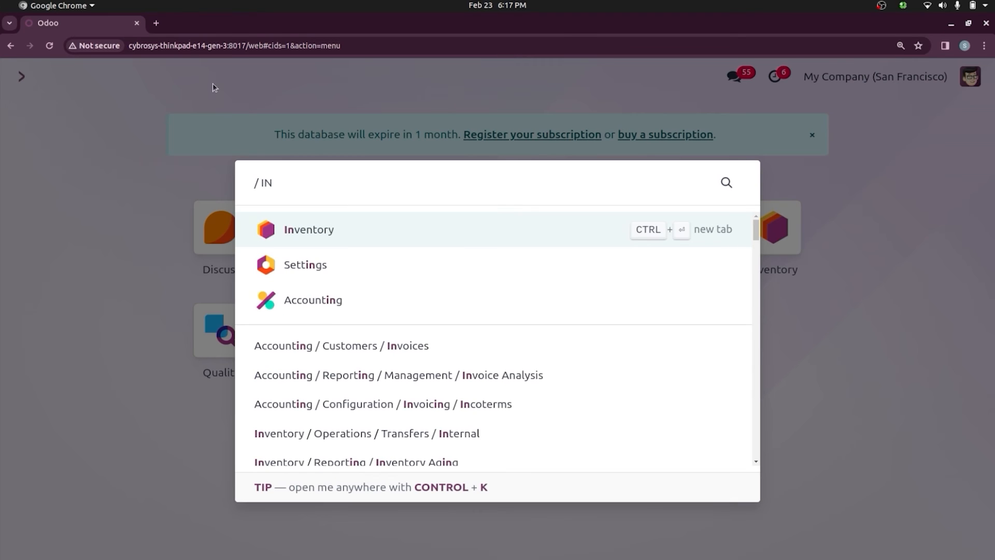
click(305, 241)
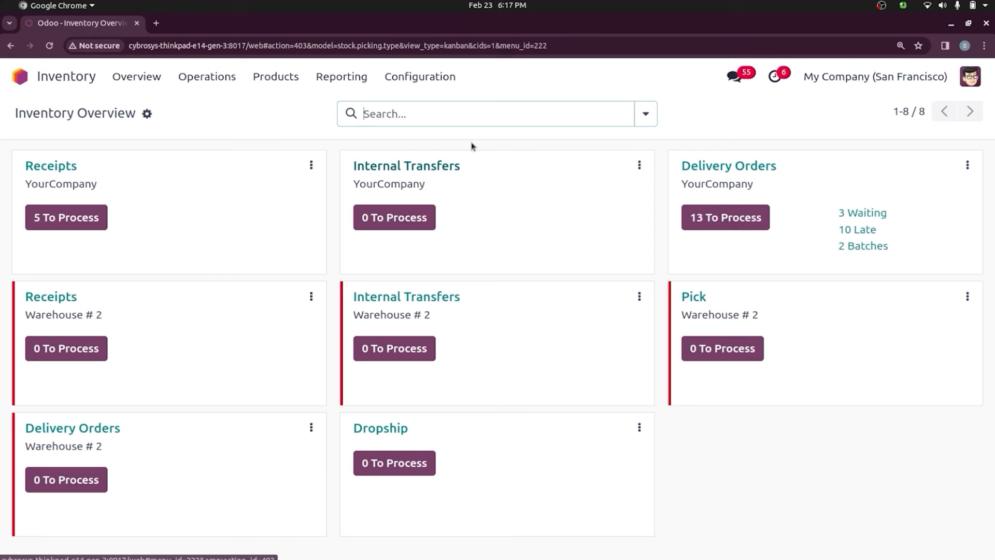
click(425, 84)
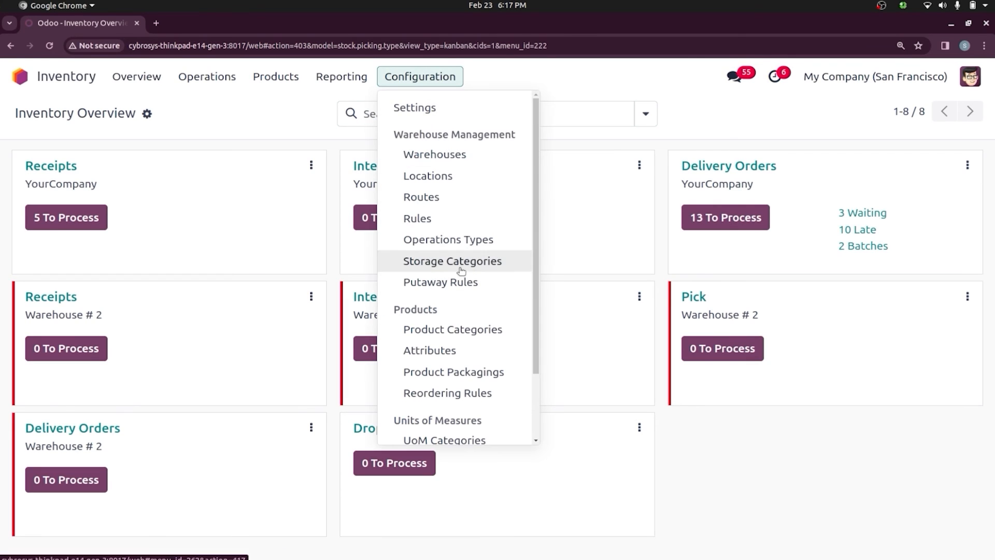
click(471, 331)
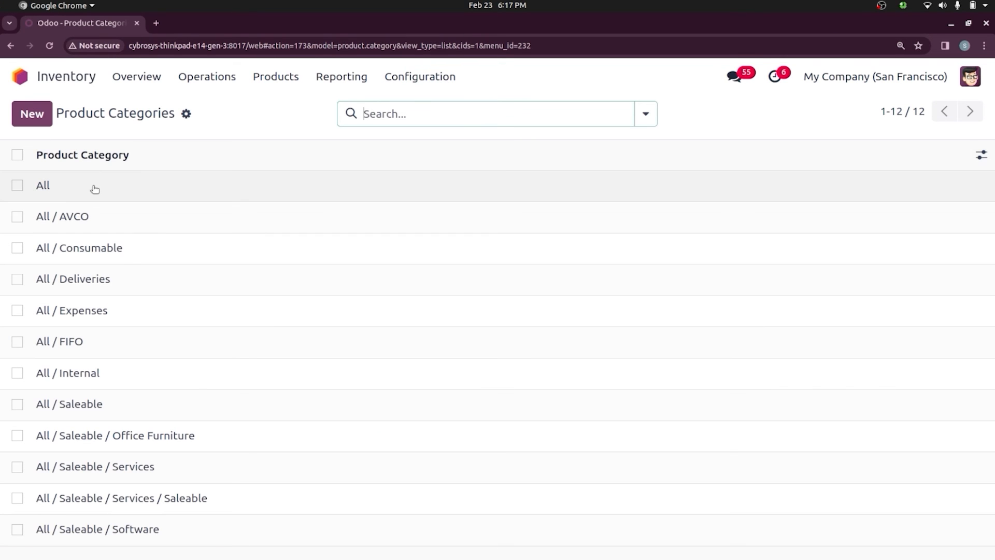
- Examine the costing method options of the All / AVCO product category and return to the categories list
click(89, 216)
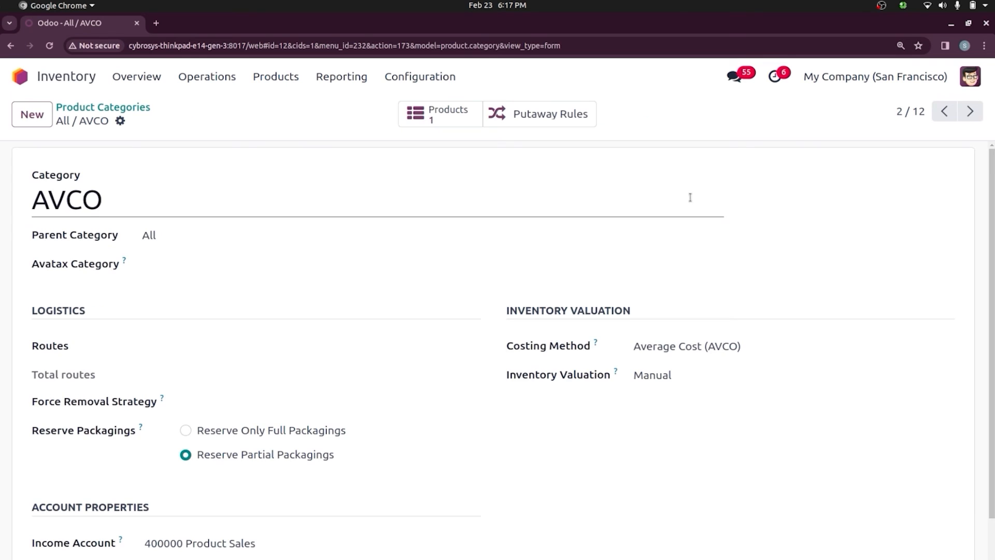
scroll(452, 526, down, 1)
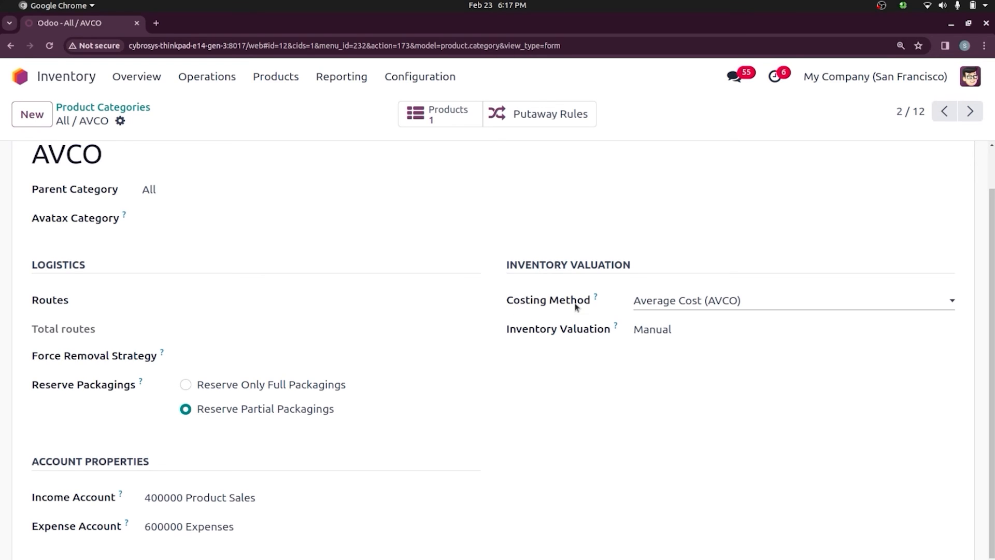
click(688, 301)
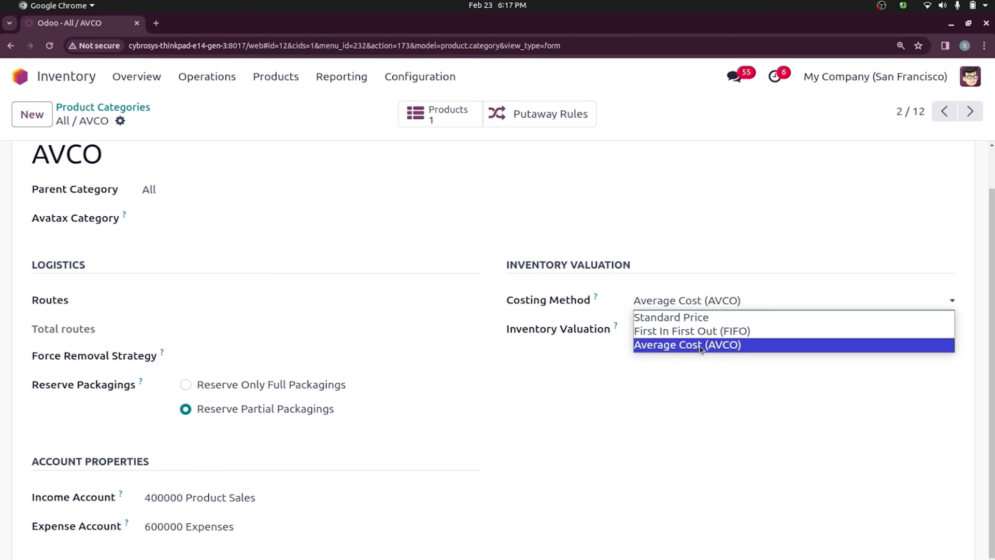
click(123, 107)
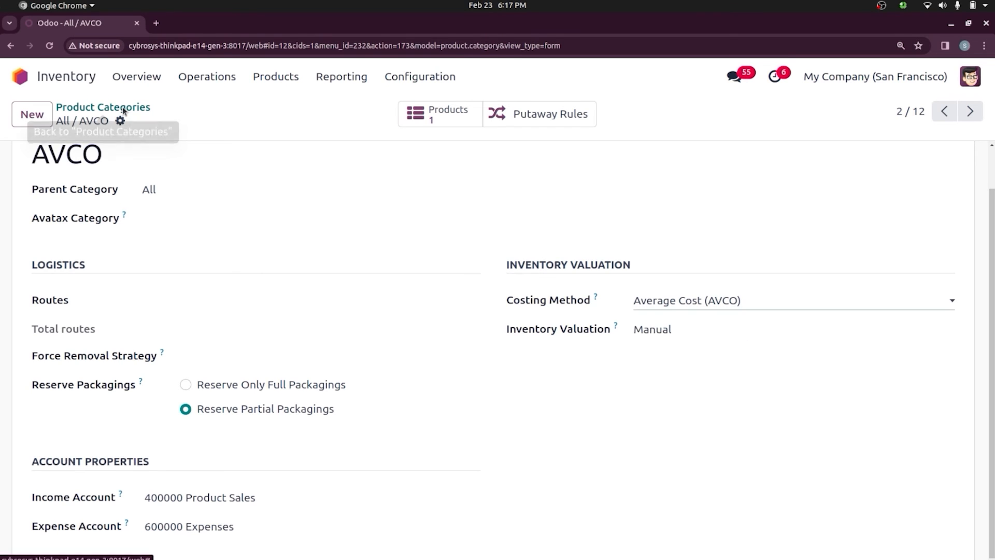
click(124, 107)
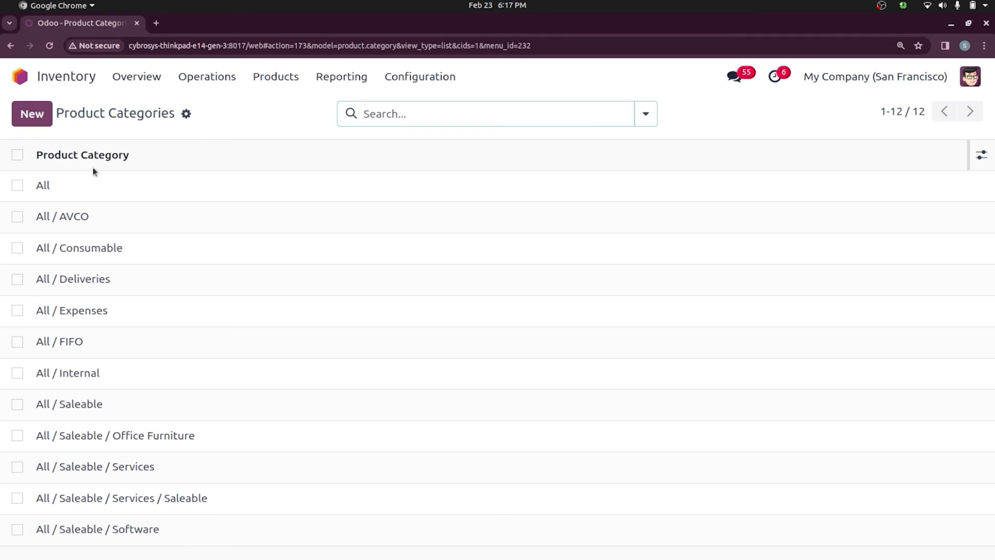
- From the All category's products, search for MOUSE and open that product
click(73, 195)
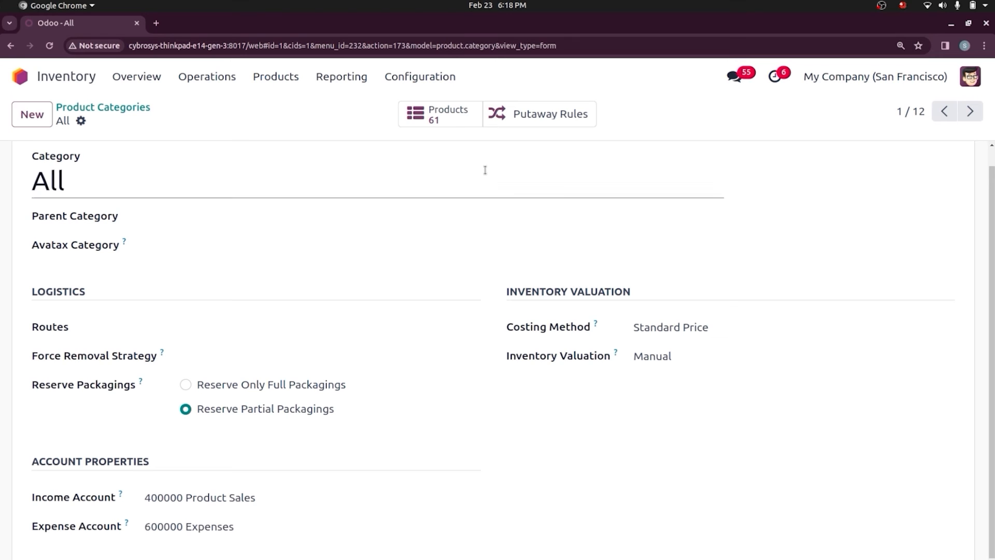
click(444, 119)
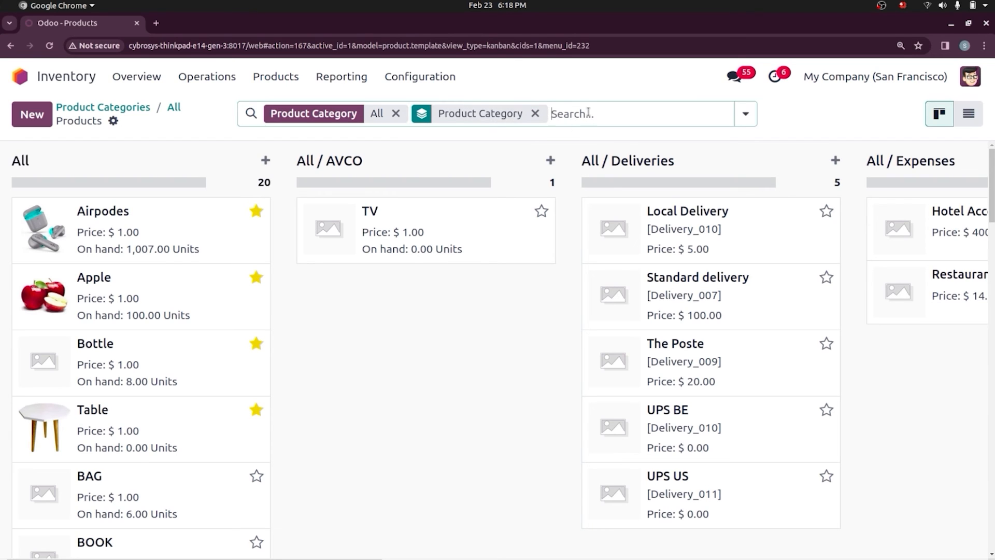
text(MOUSE)
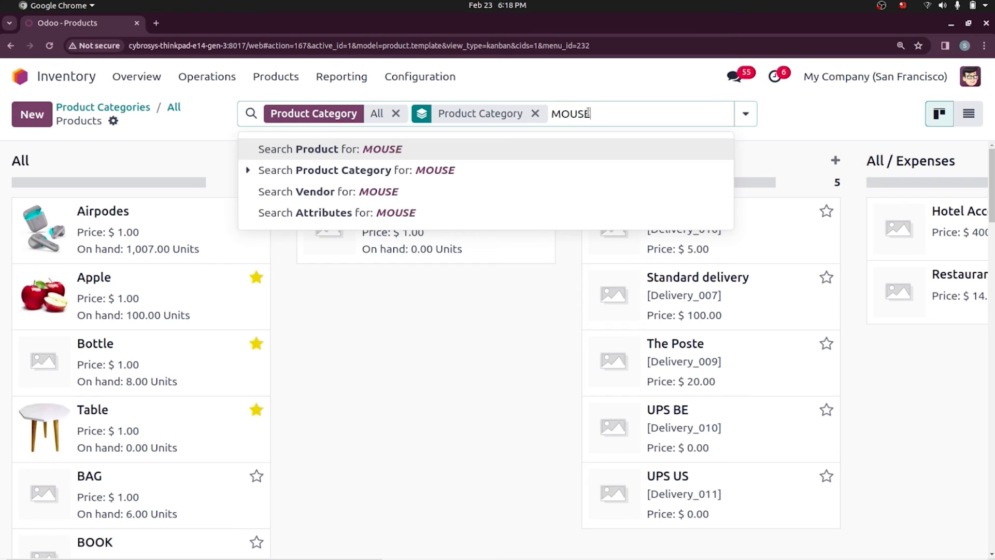
key(Return)
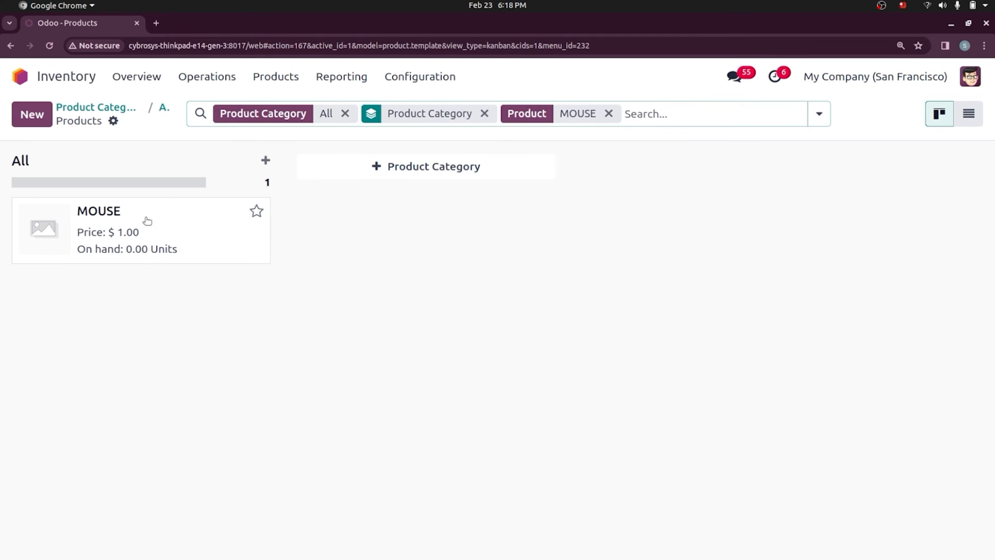
click(196, 242)
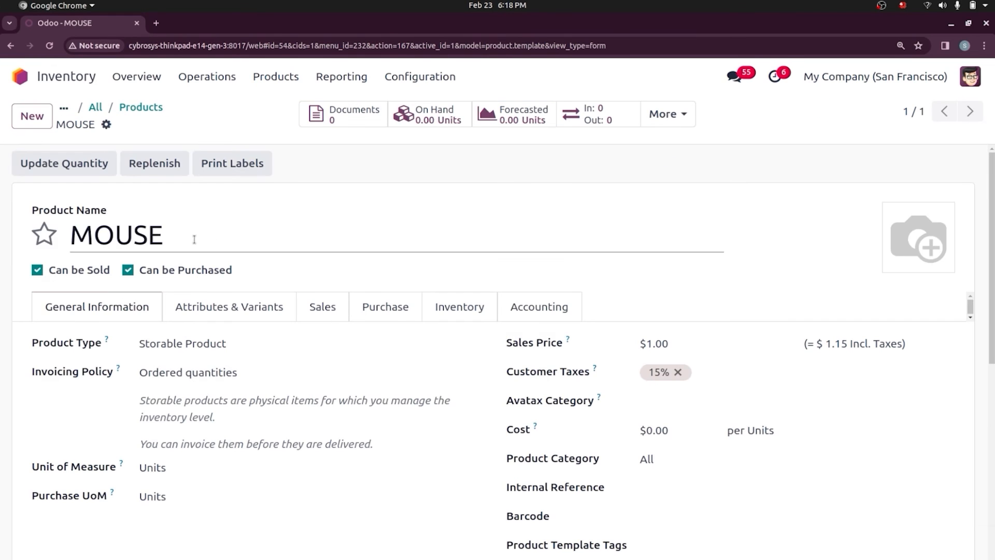
- Set the MOUSE product's cost to $200.00 and save the product
click(646, 429)
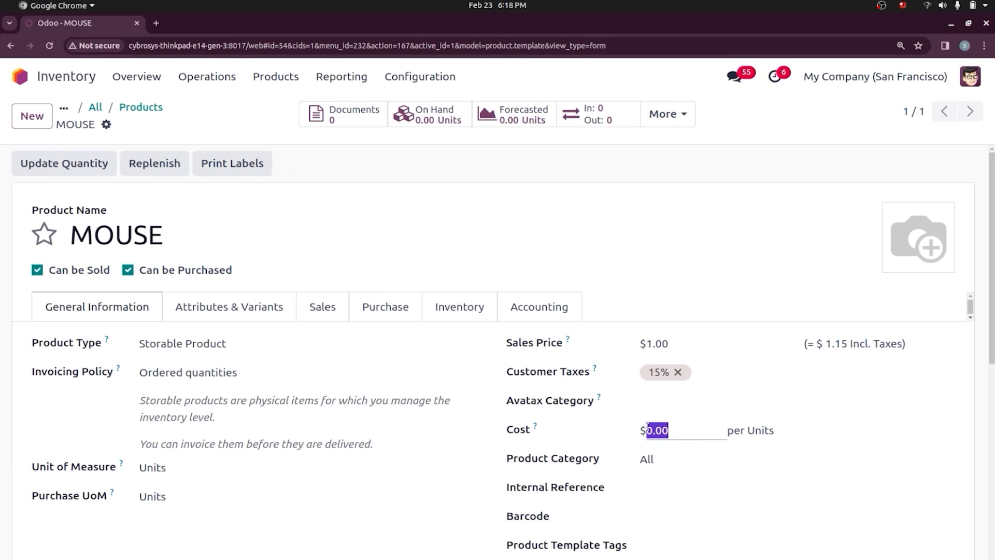
text(2)
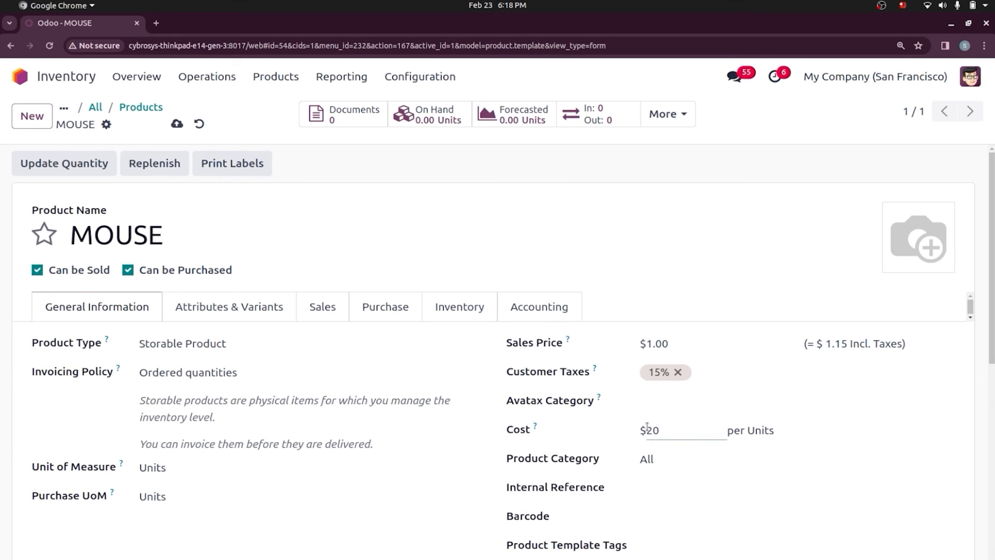
click(724, 510)
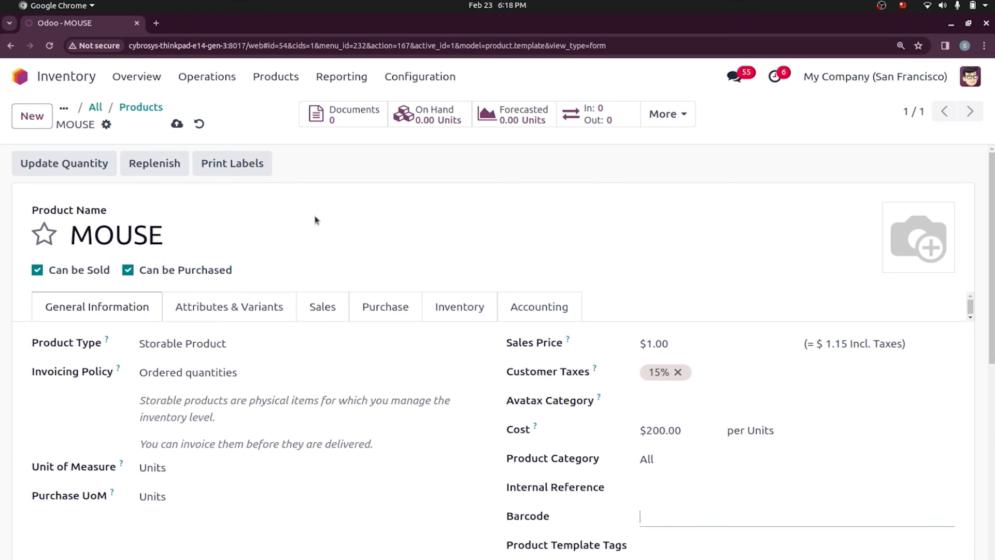
click(177, 124)
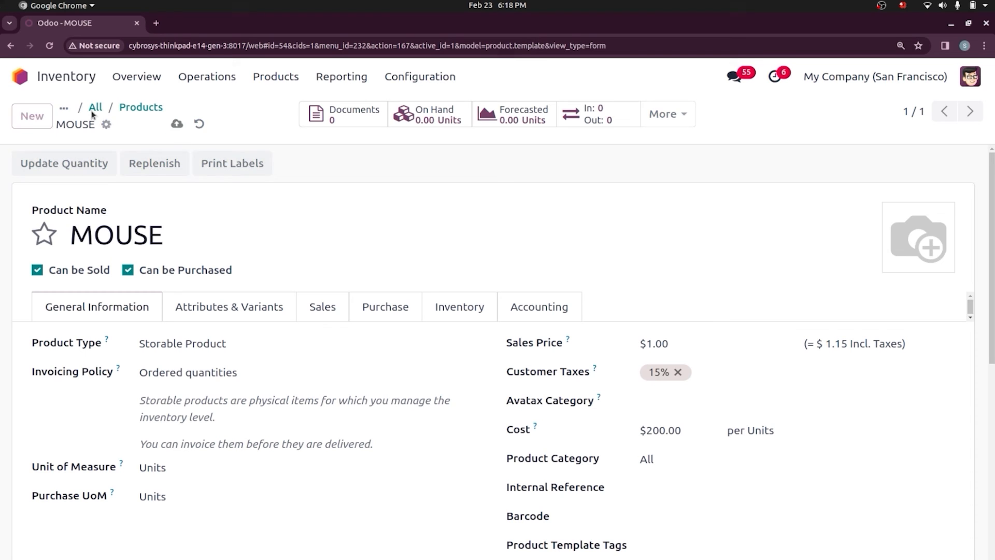
- Switch to the Purchase app and start a request for quotation with Azure Interior as the vendor
click(21, 80)
text(PU)
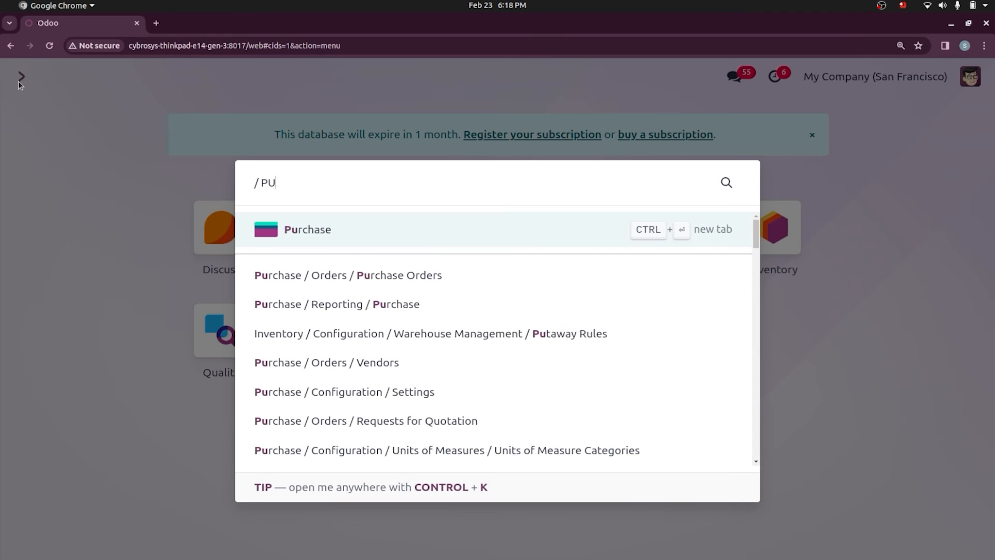
key(Return)
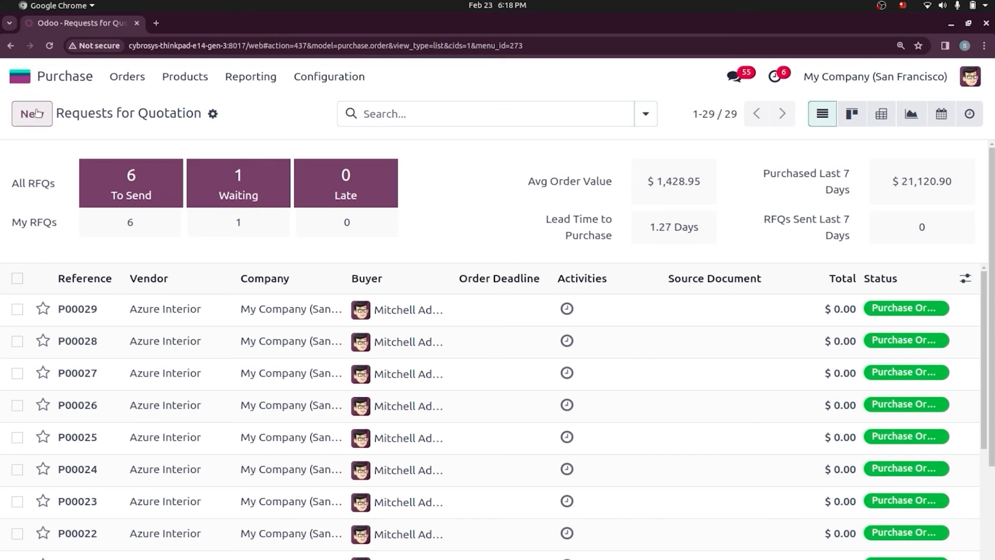
click(32, 114)
click(178, 267)
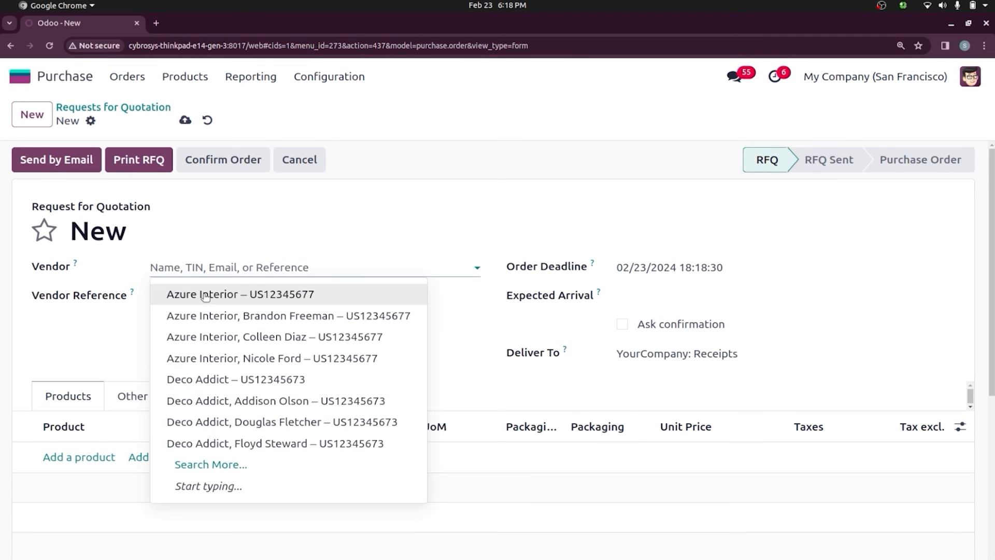
click(204, 295)
- Add the MOUSE product to the request for quotation with quantity 1 and a unit price of 150
click(93, 456)
text(MOU)
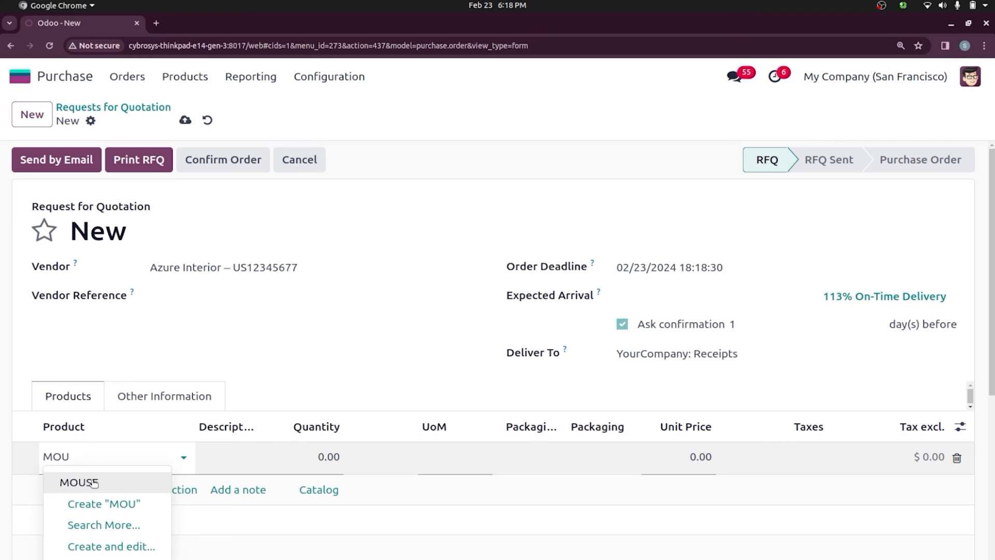
click(94, 482)
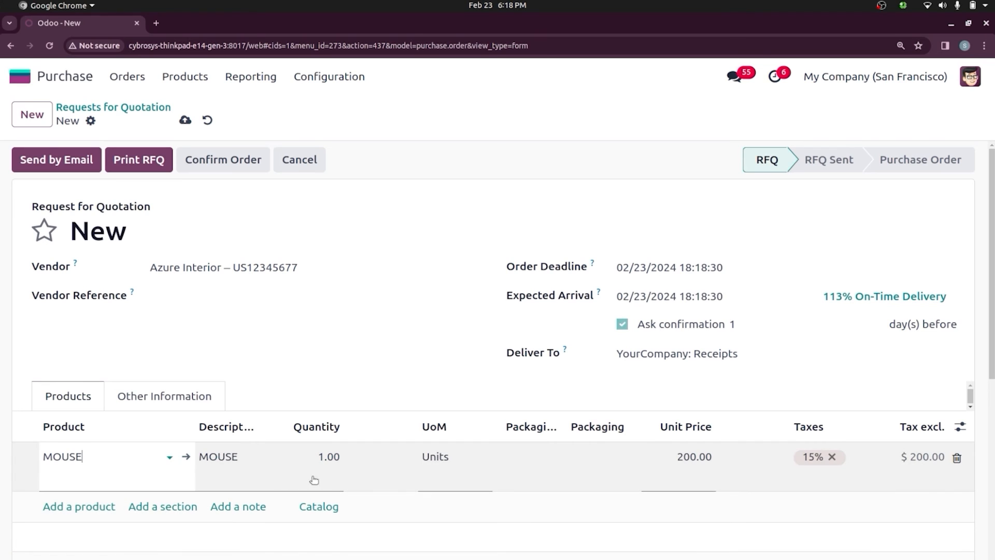
click(332, 461)
text(1)
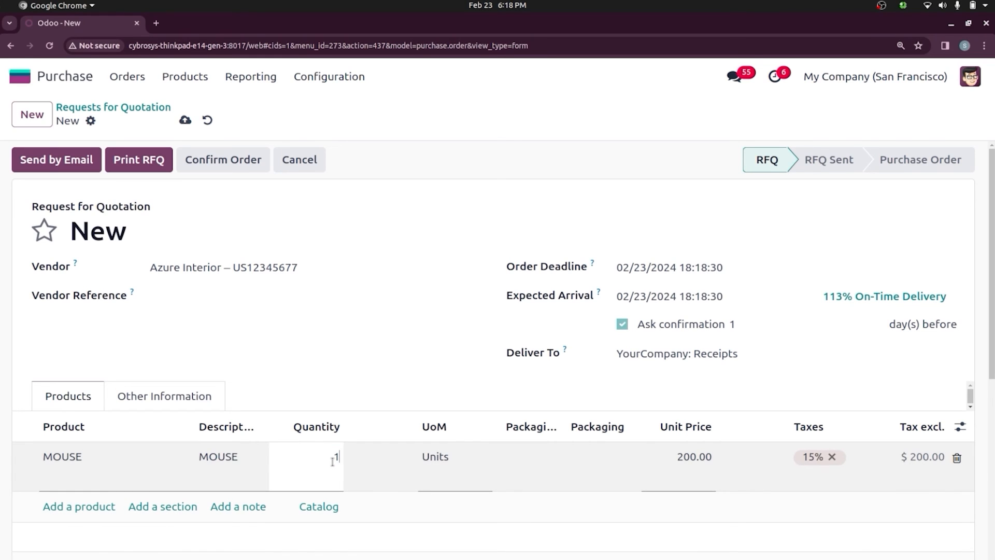
click(626, 458)
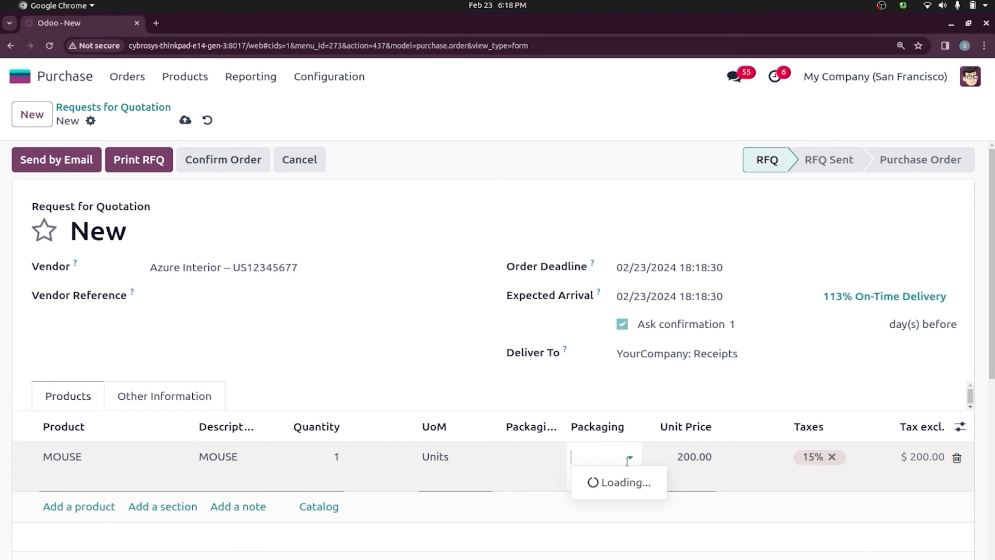
click(664, 455)
text(150)
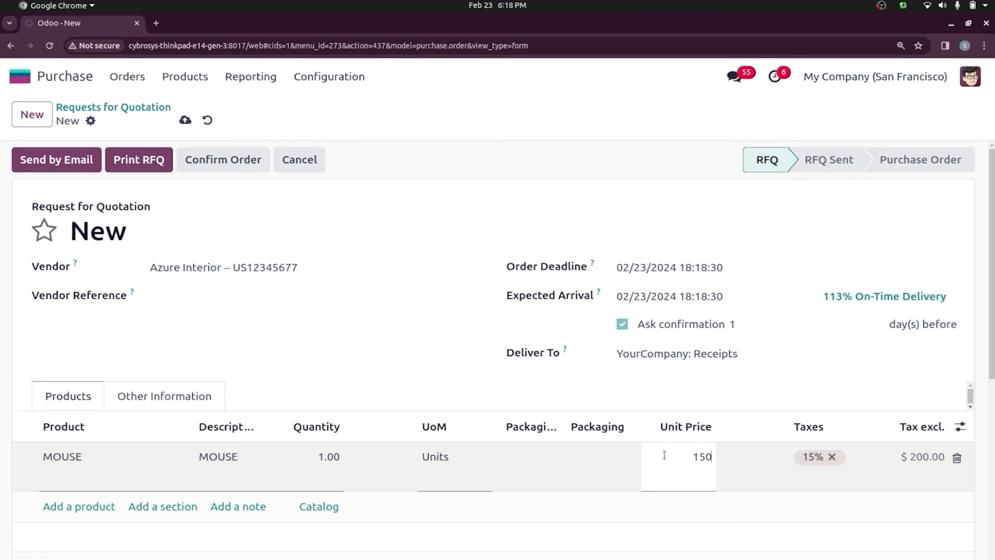
- Confirm the MOUSE purchase order, then receive the products and validate the receipt
click(238, 160)
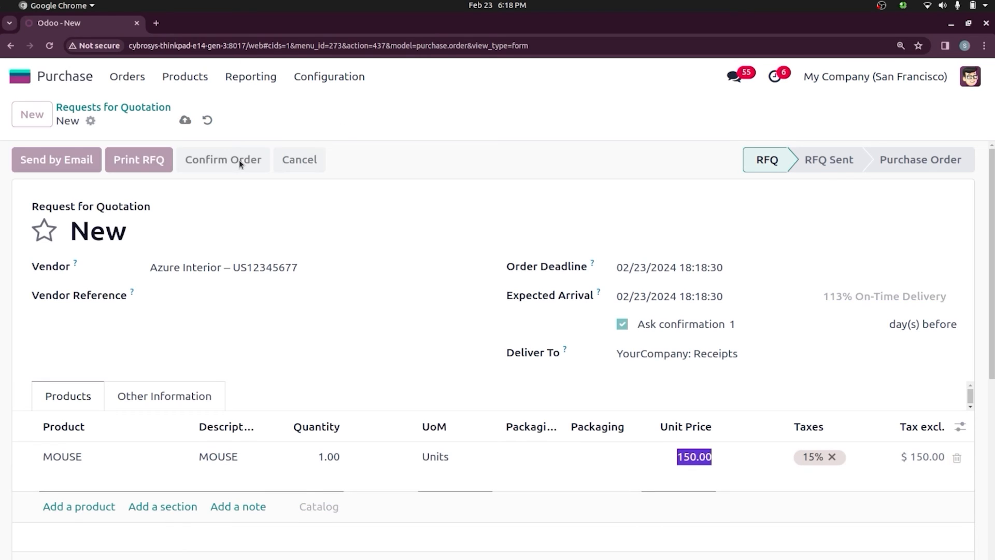
click(79, 158)
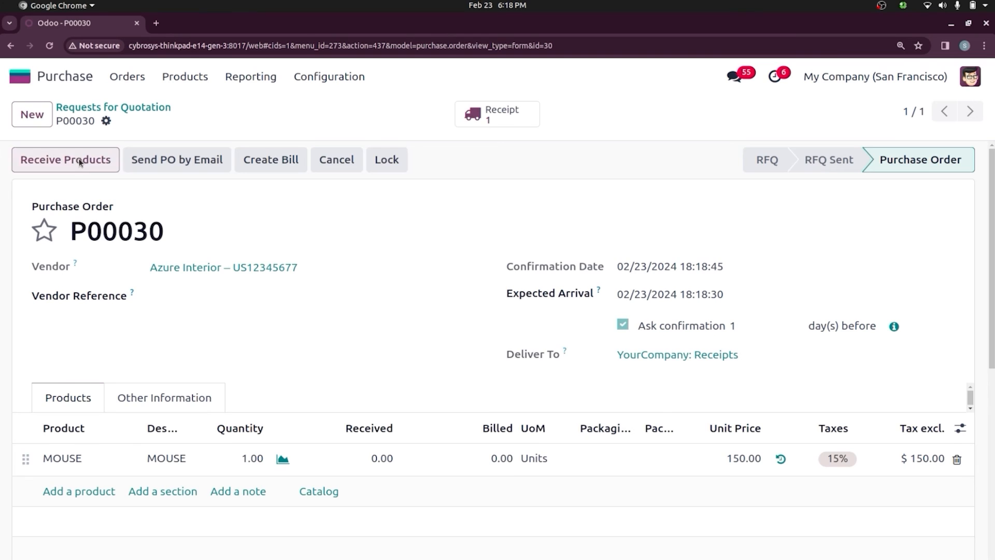
click(50, 161)
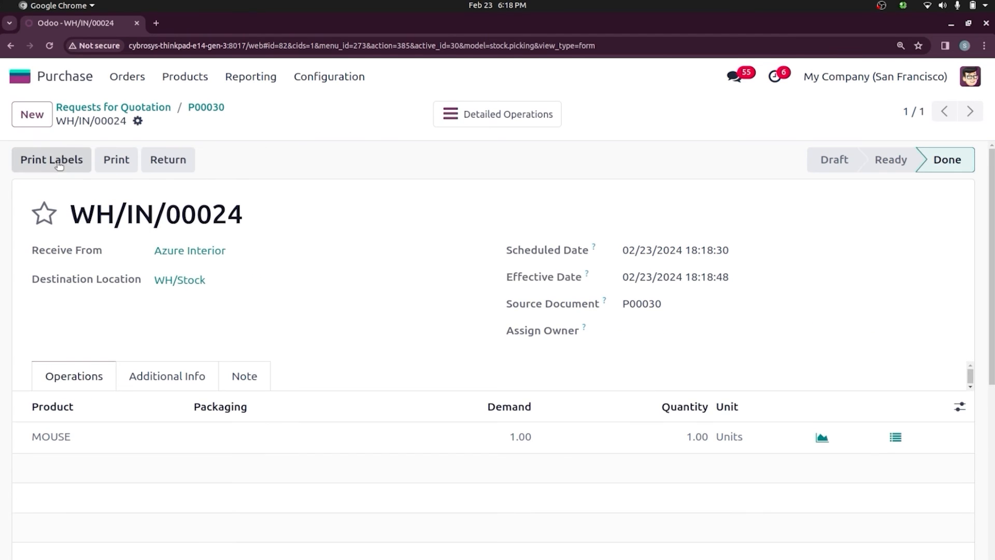
- Start a new request for quotation with Deco Addict as the vendor
click(98, 108)
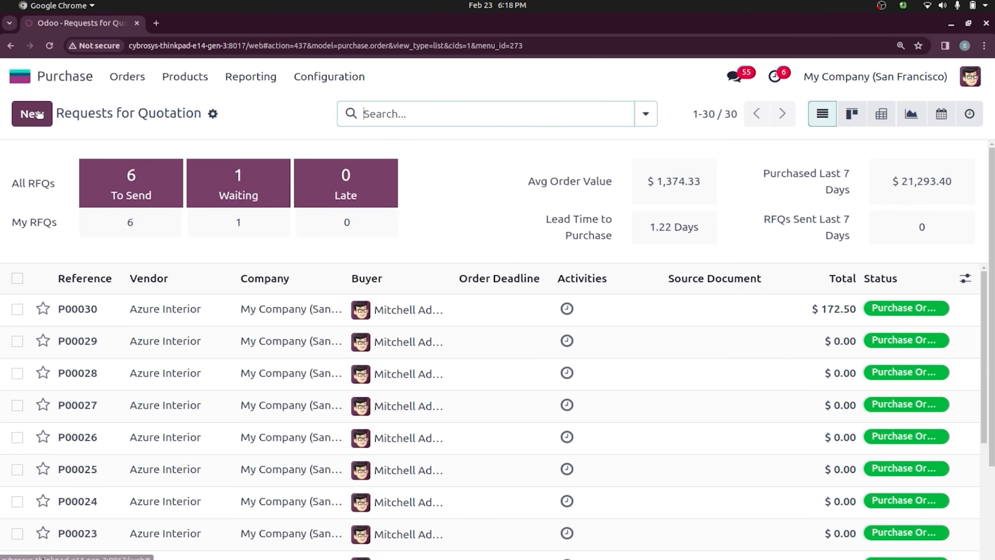
click(32, 114)
click(185, 265)
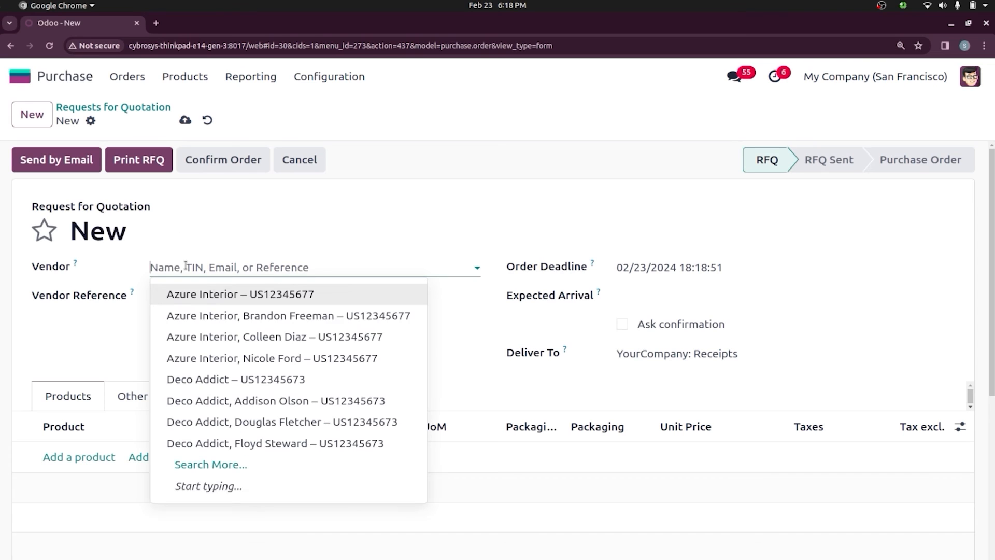
click(224, 377)
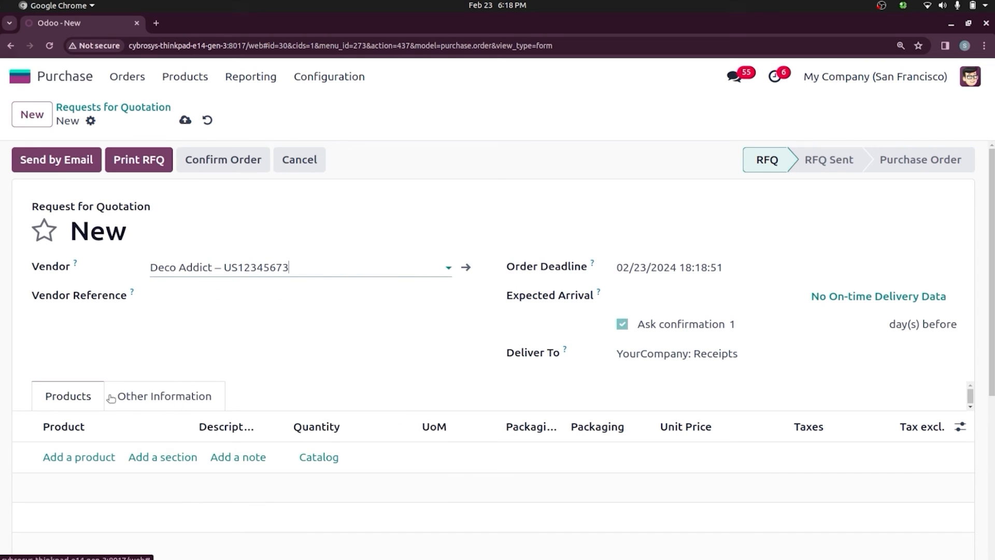
- Add the MOUSE product to the Deco Addict request for quotation with a unit price of 250
click(62, 458)
text(MOU)
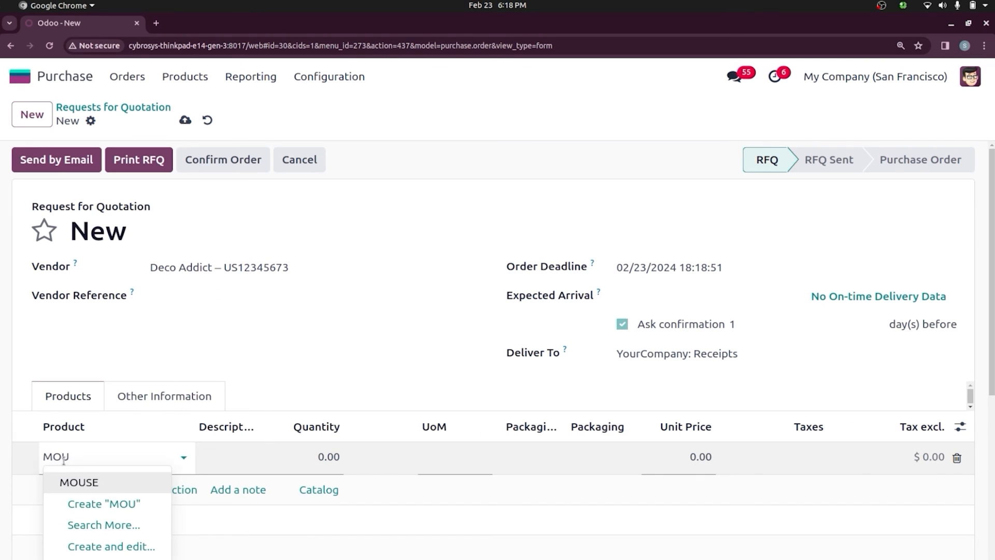
click(91, 481)
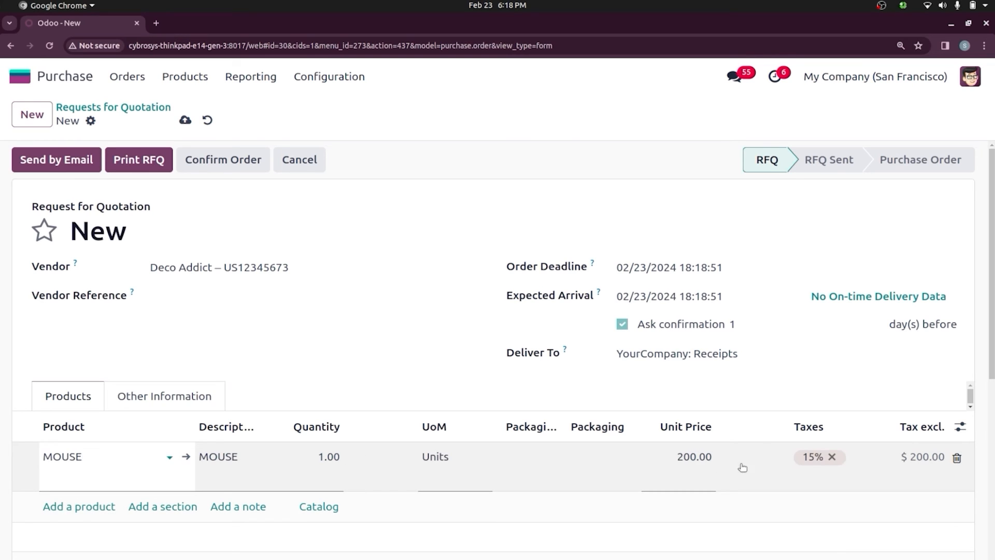
click(702, 457)
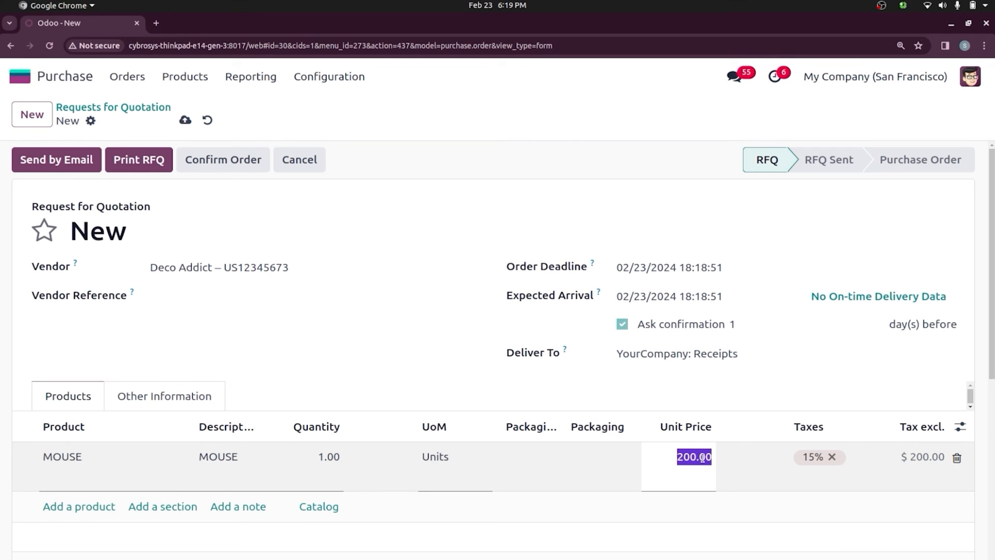
text(250)
click(486, 356)
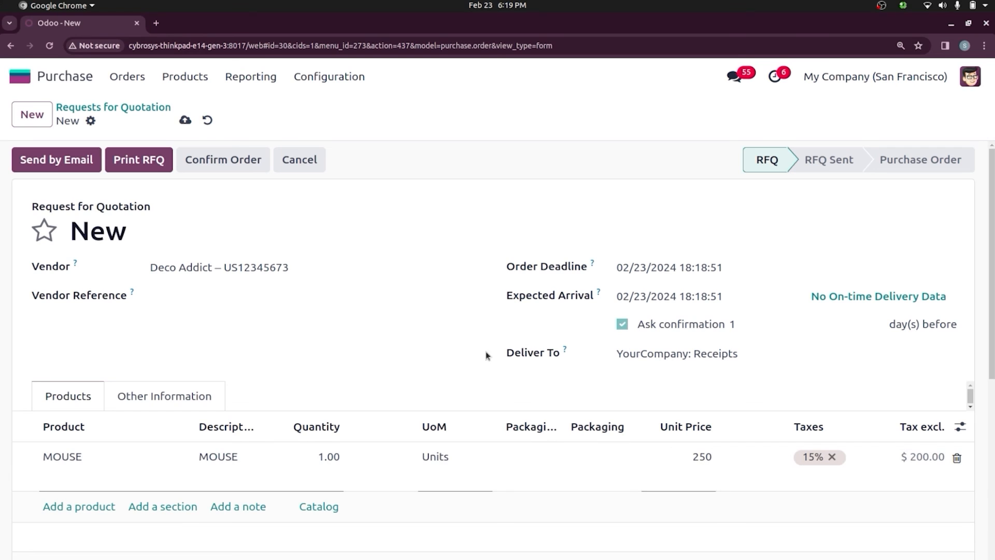
- Confirm the Deco Addict order for MOUSE, then receive the products and validate the receipt
click(231, 164)
click(88, 158)
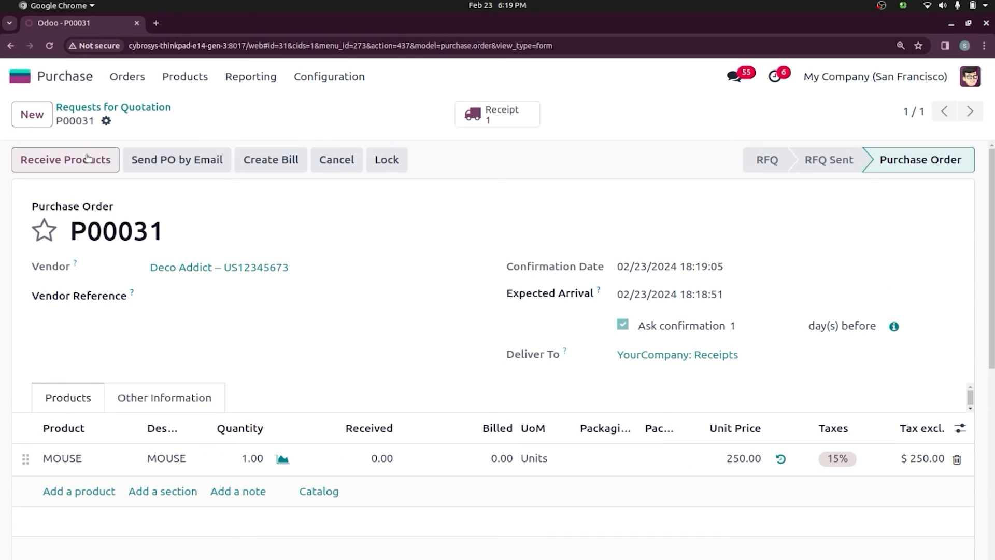
click(42, 159)
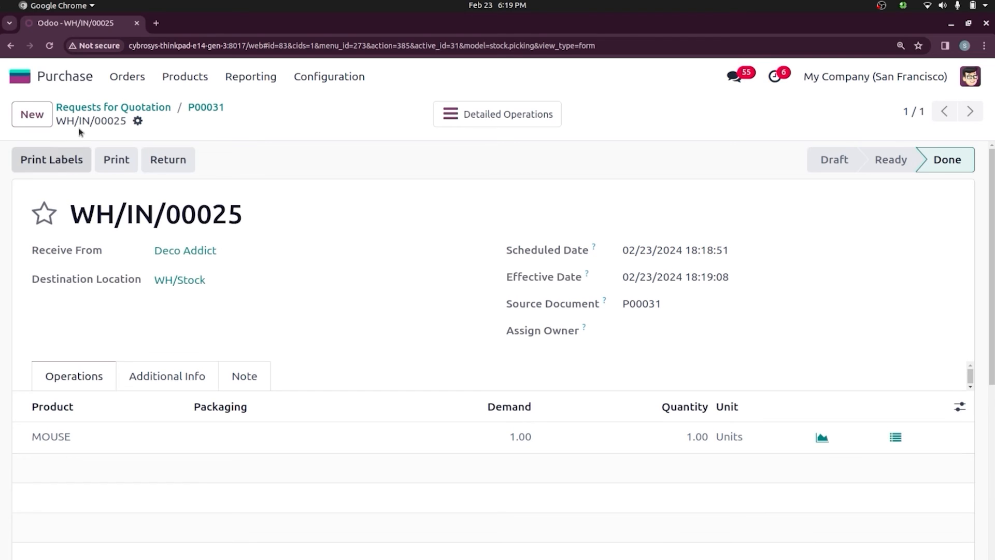
- Search the purchasable products for MOUS and open the MOUSE product to check its cost
click(194, 79)
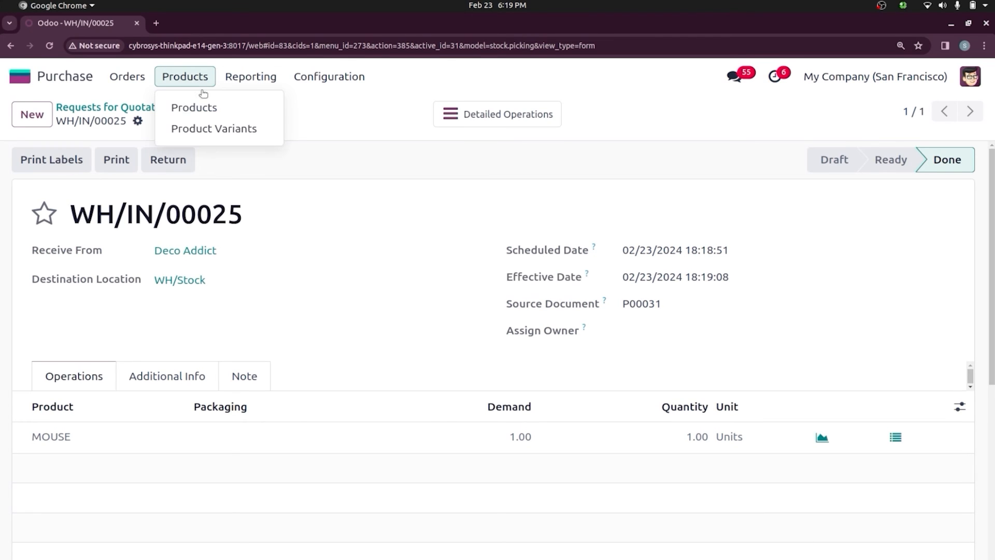
click(197, 104)
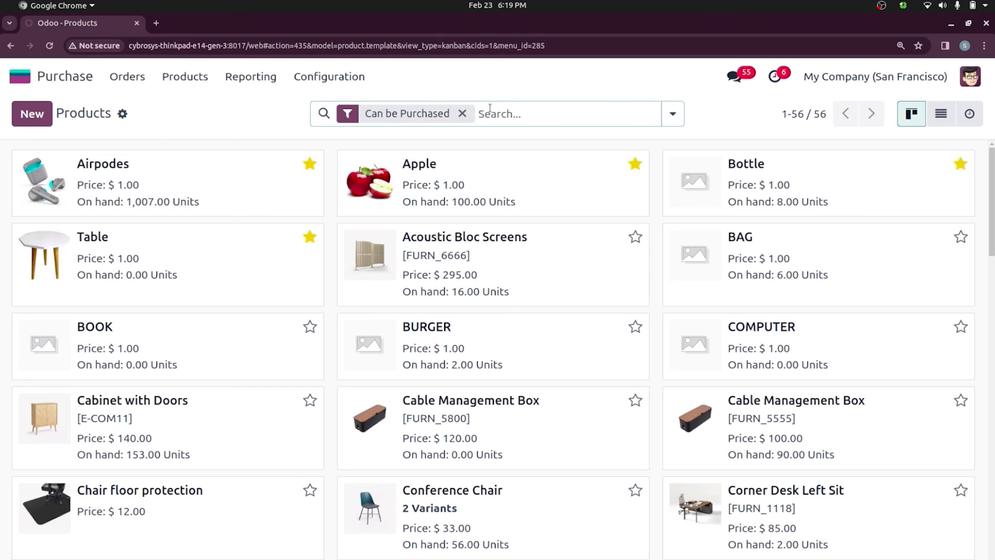
text(MOUS)
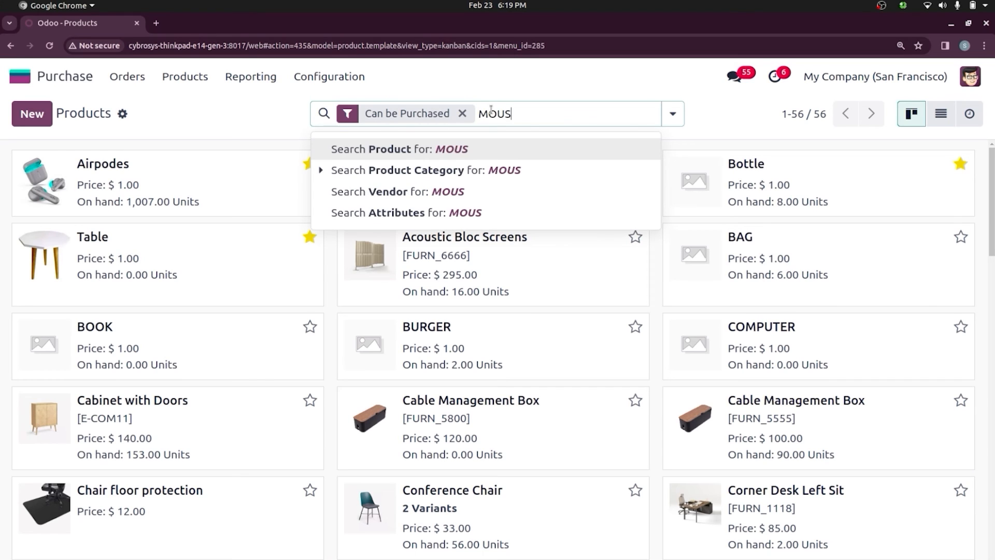
key(Return)
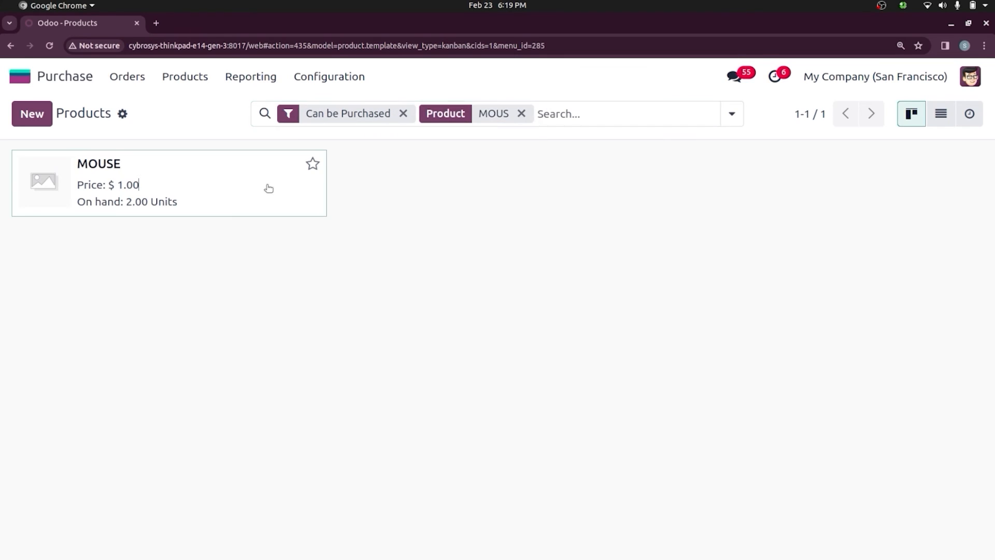
click(268, 188)
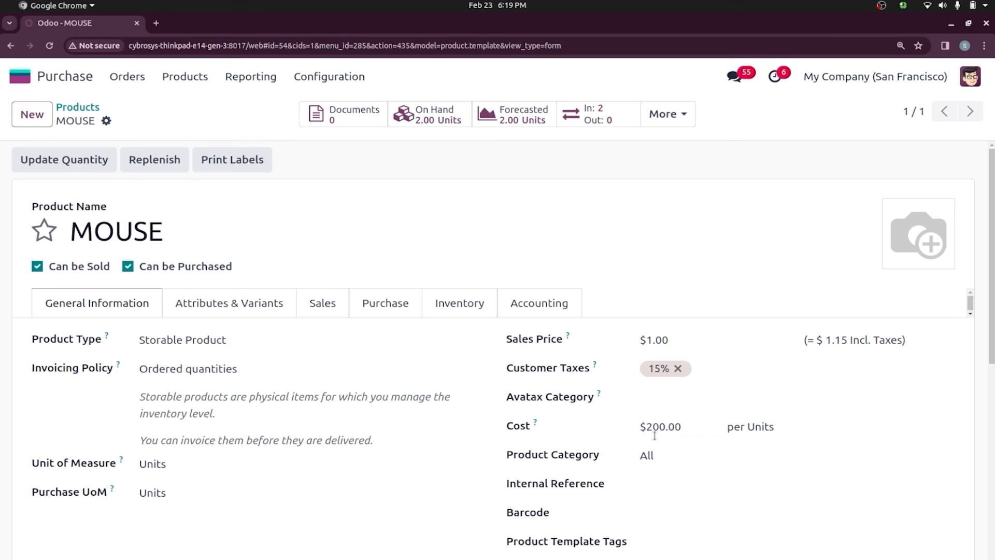
- Switch to the Inventory app and open the list of product categories
click(329, 77)
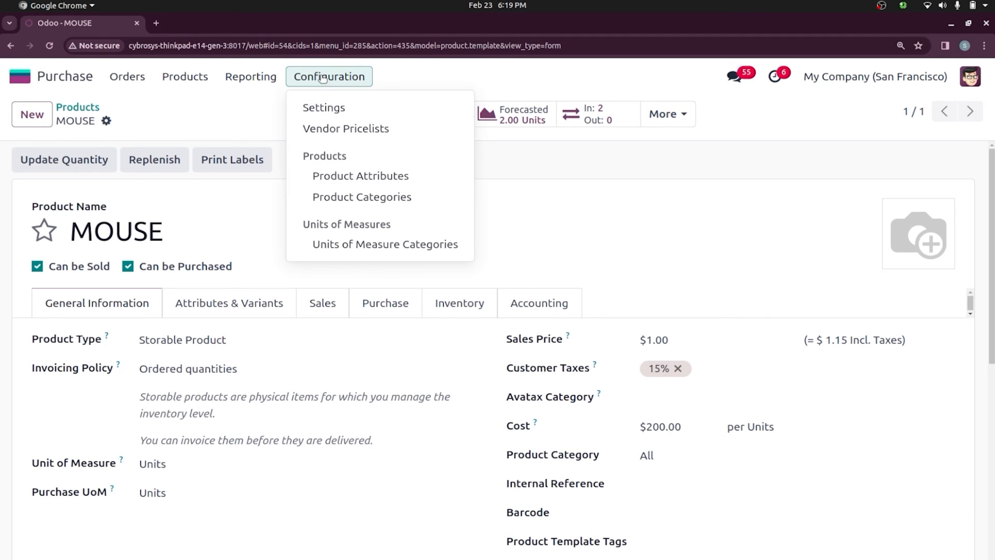
click(23, 77)
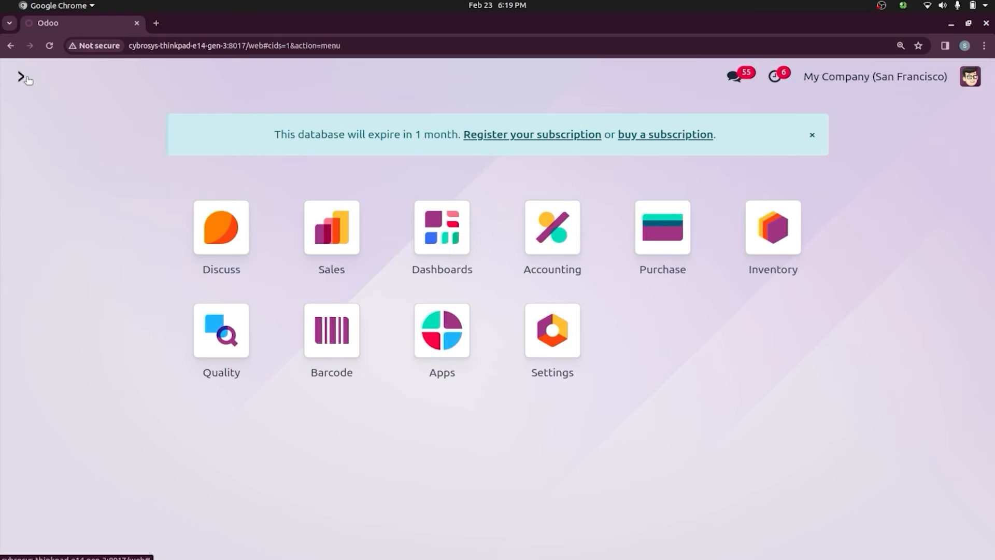
text(in)
key(Return)
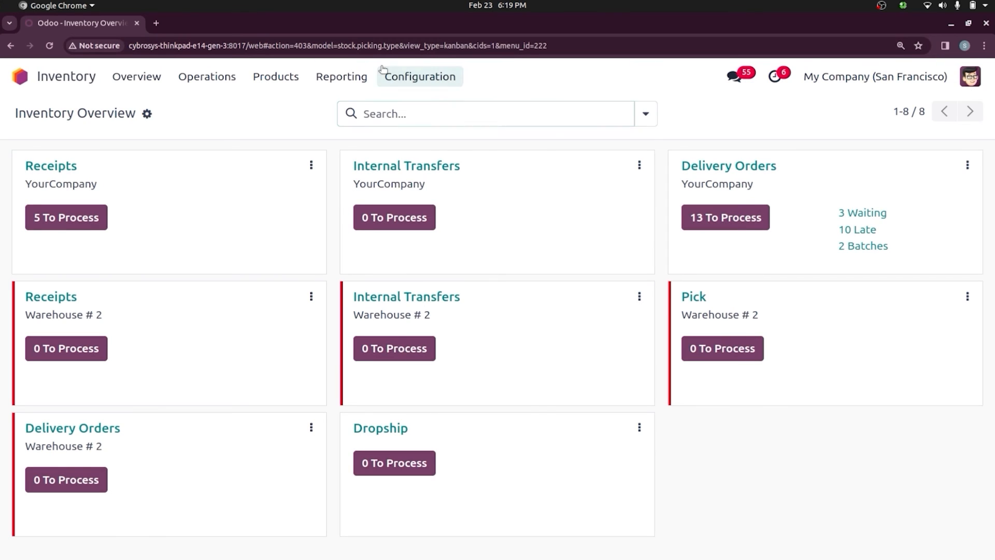
click(399, 77)
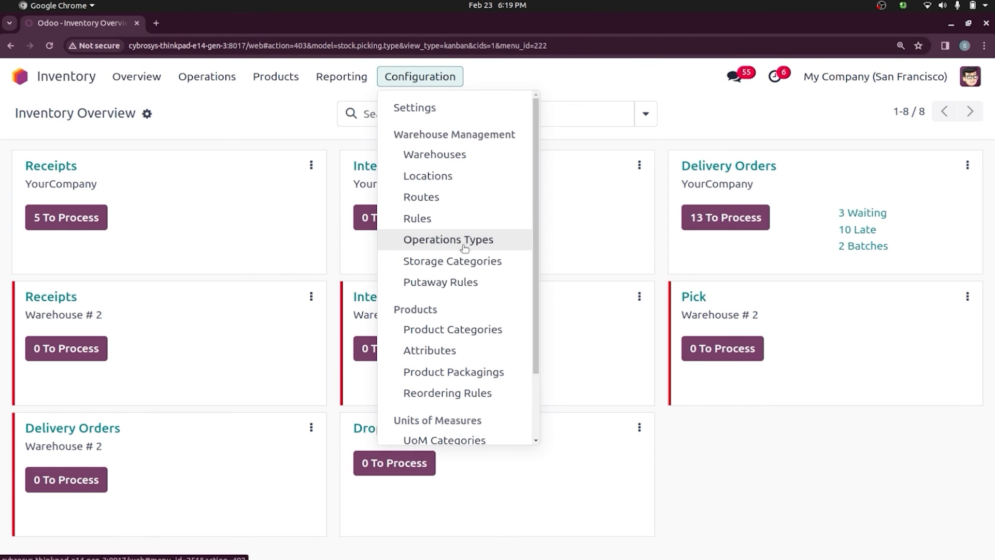
click(463, 329)
- Check the costing method of the AVCO category, then open its TV product to check the cost
click(144, 210)
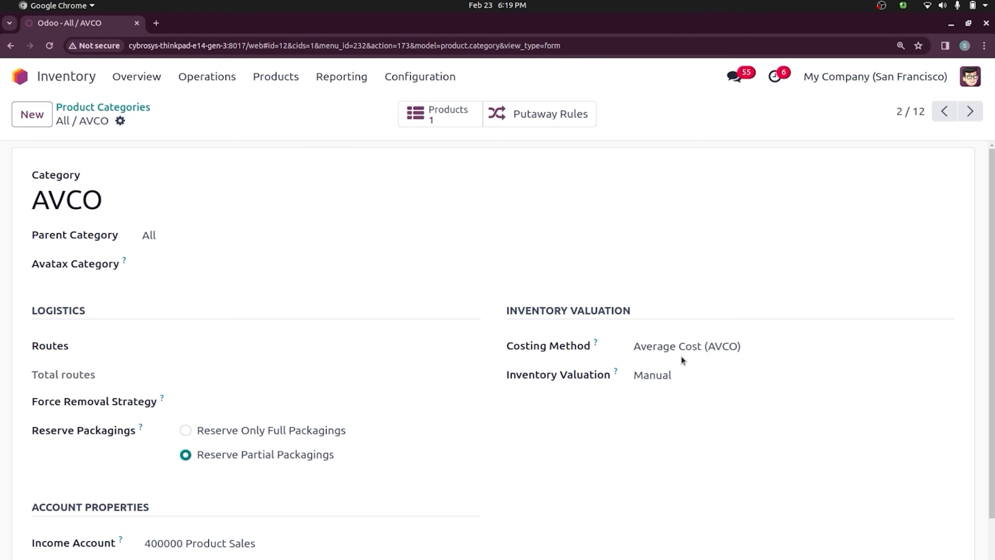
click(459, 115)
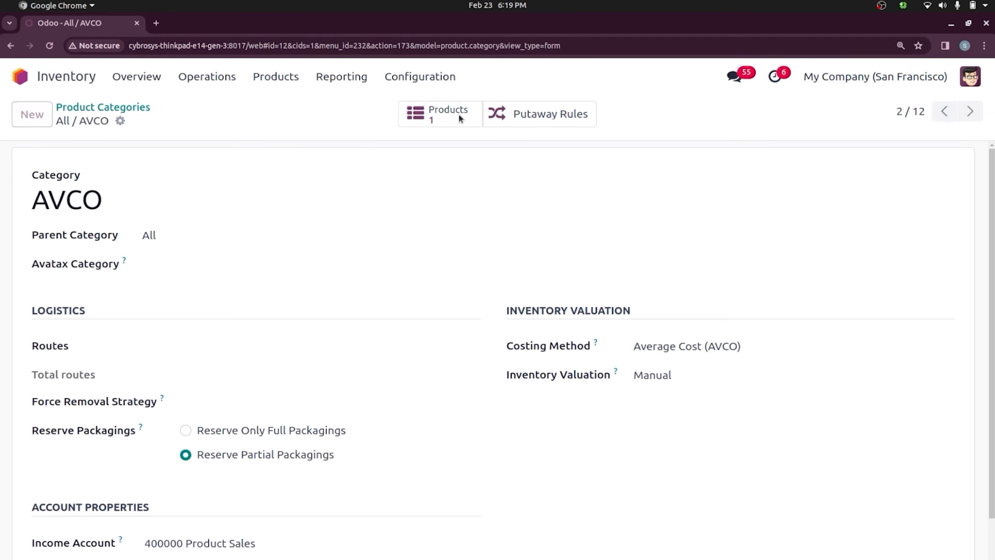
click(233, 229)
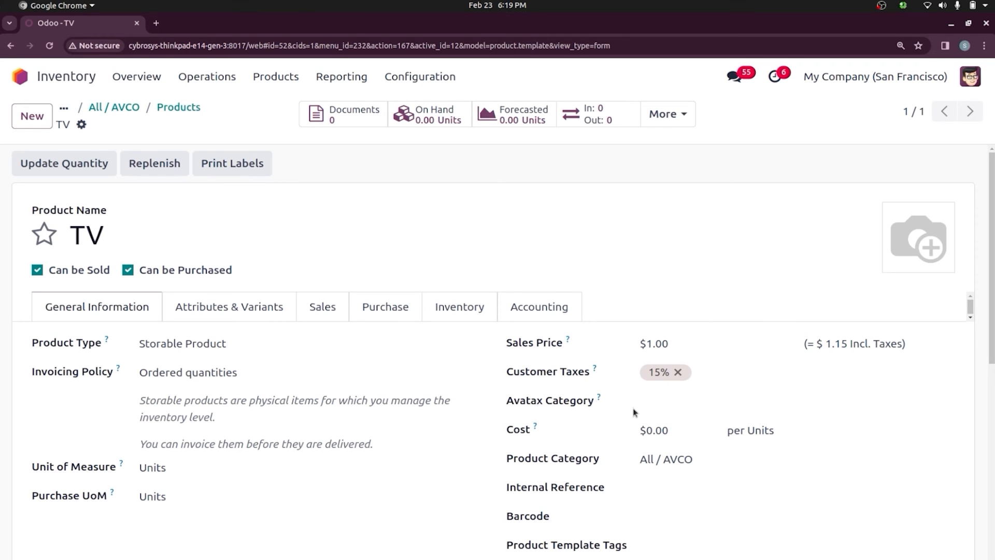
- Switch to the Purchase app and start a new request for quotation with Azure Interior as the vendor
click(22, 77)
text(PU)
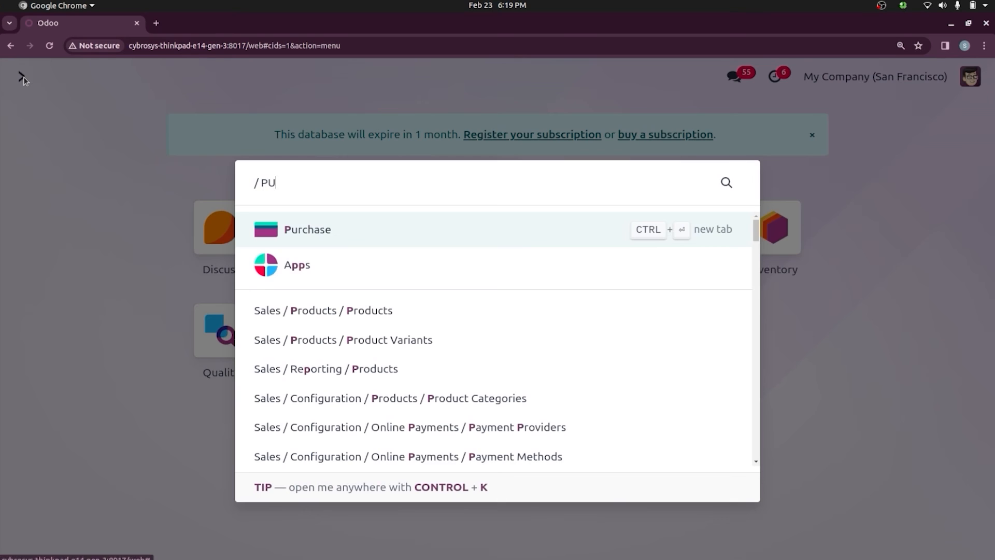
key(Return)
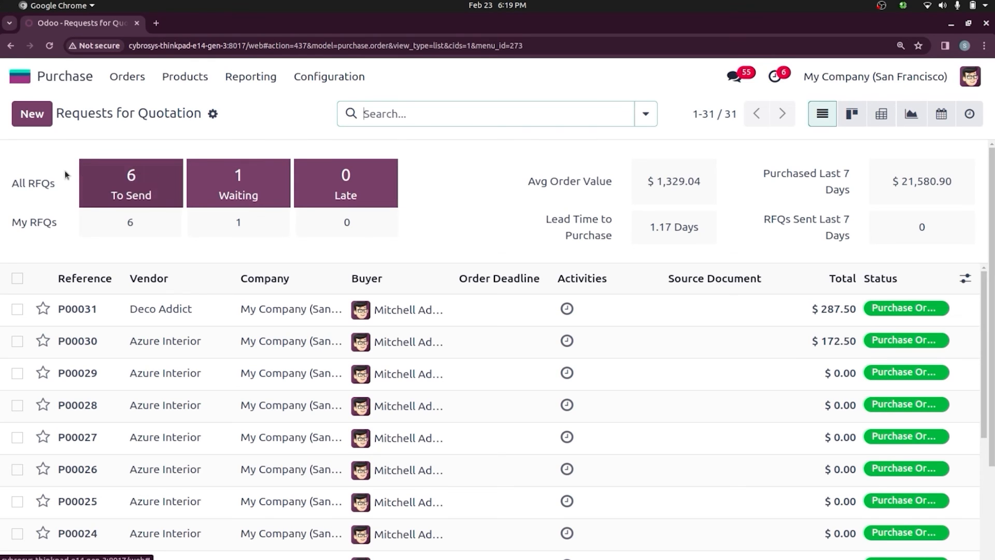
click(31, 114)
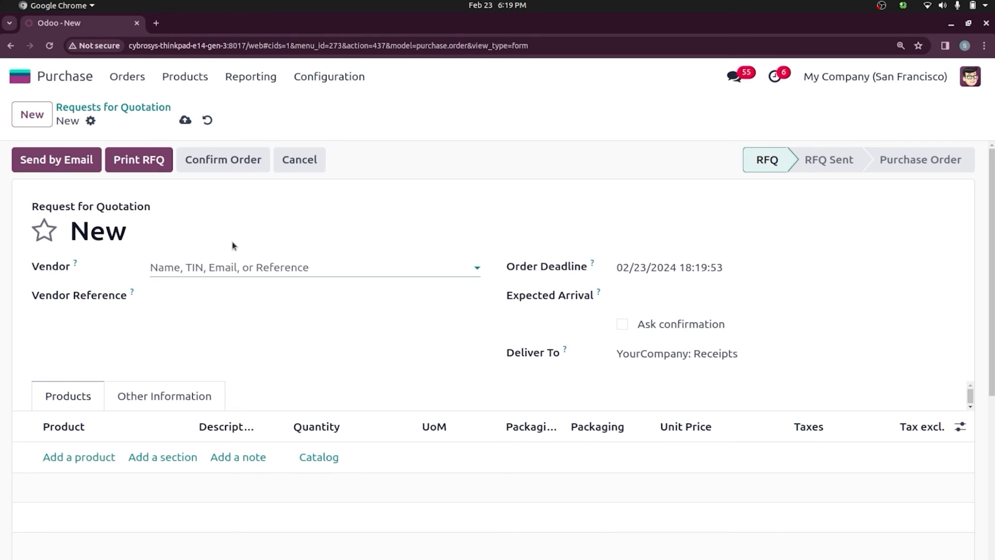
click(223, 265)
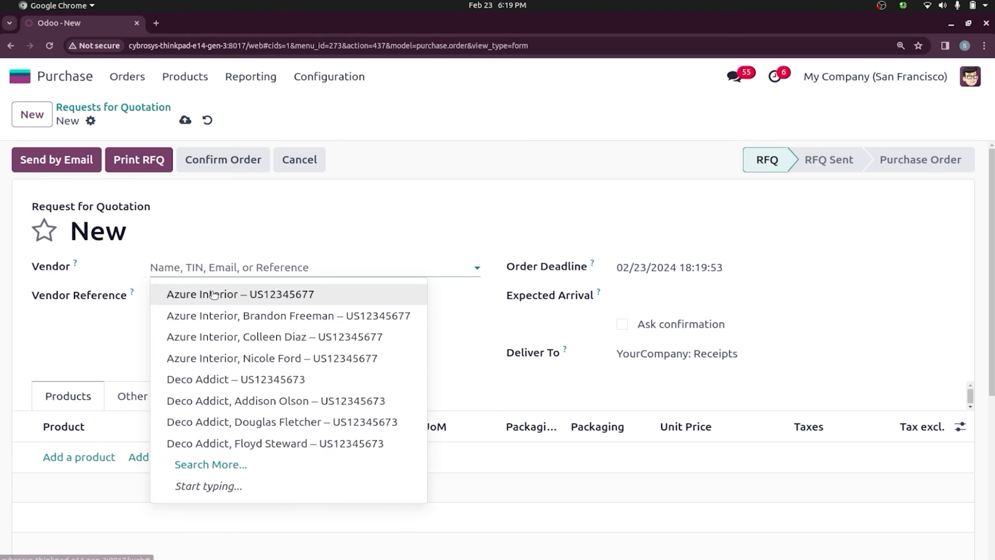
click(214, 294)
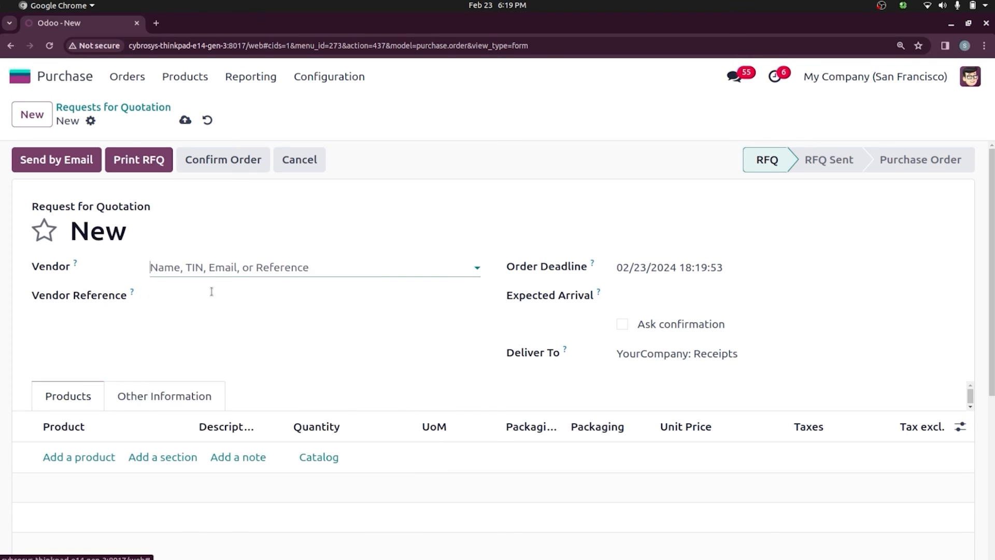
- Add the TV product to the request for quotation with quantity 2 and a unit price of 50
click(79, 457)
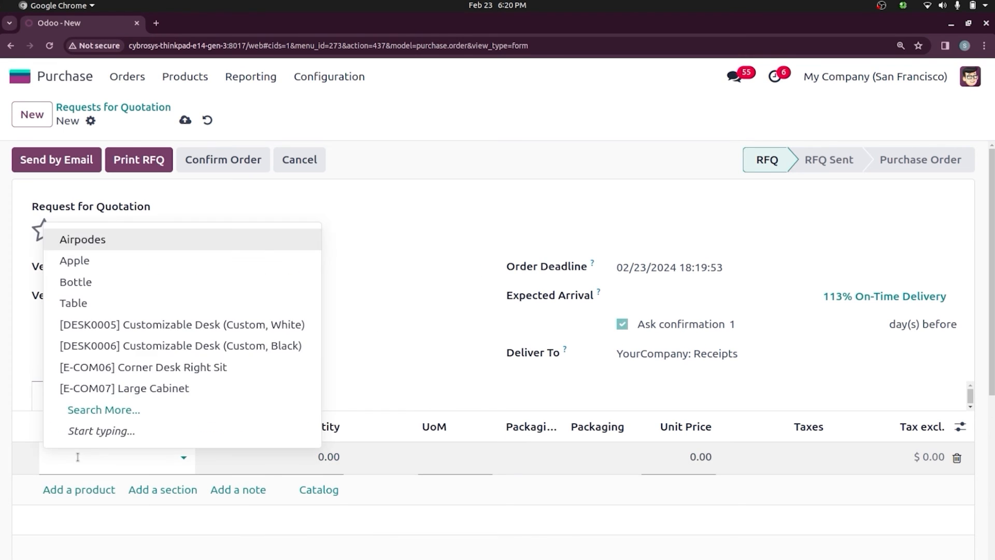
text(TV)
click(104, 492)
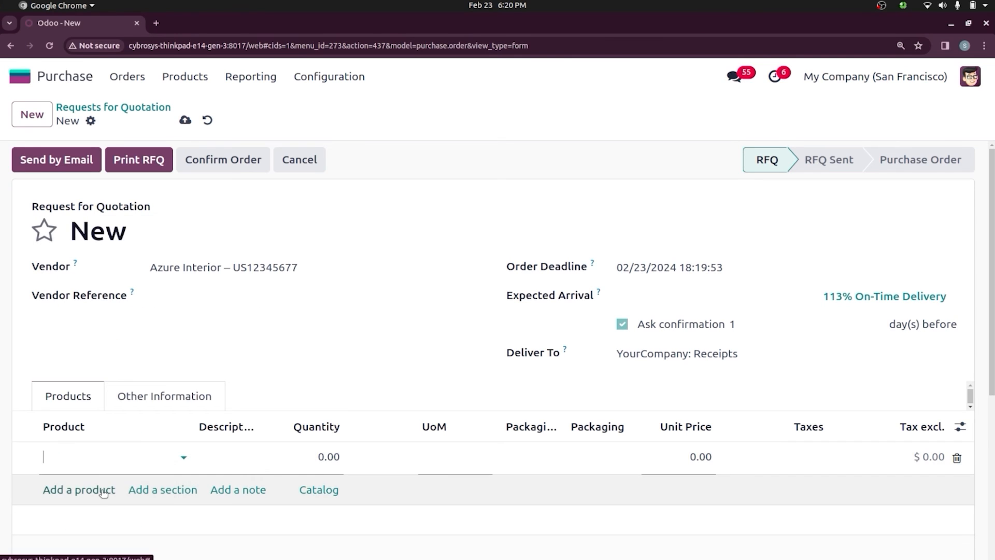
click(693, 452)
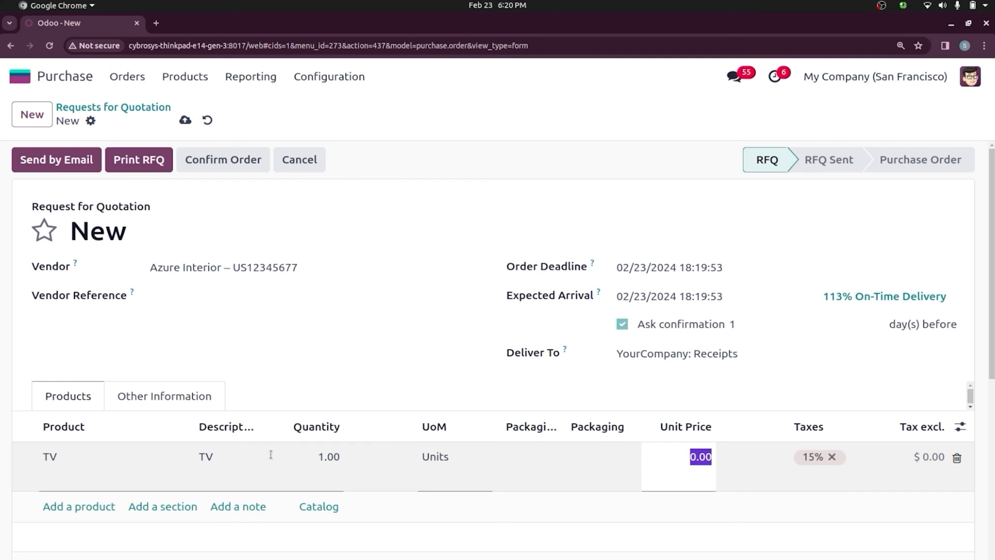
click(341, 458)
text(2)
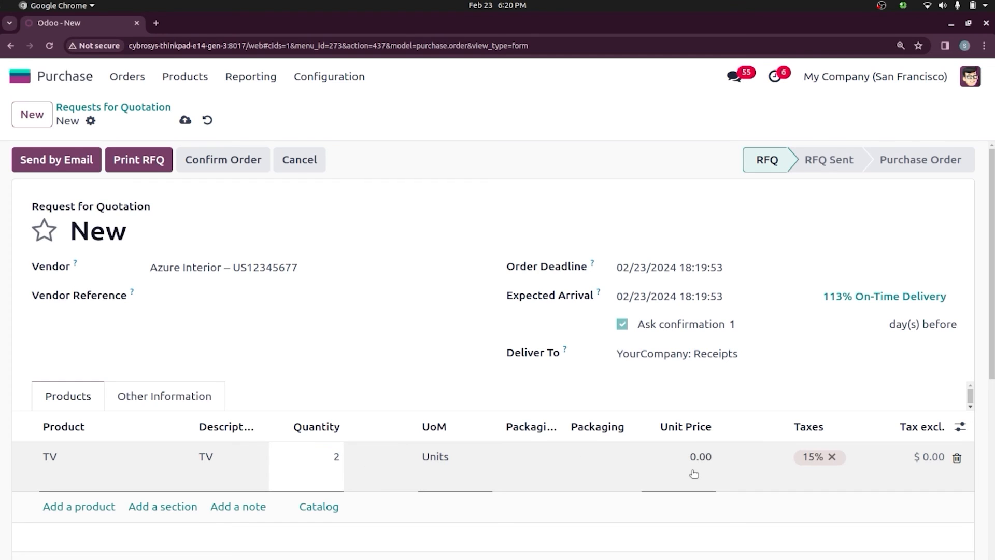
click(709, 456)
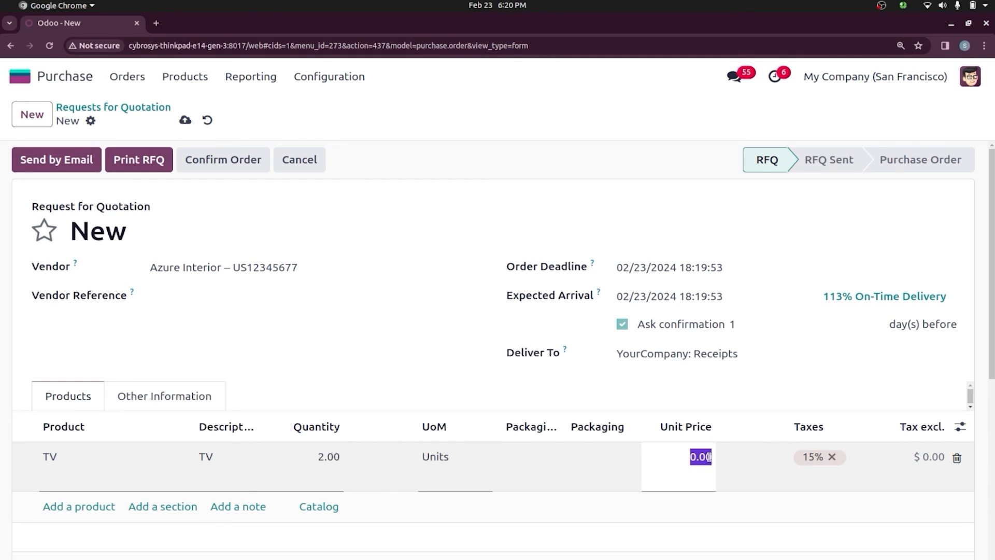
text(5)
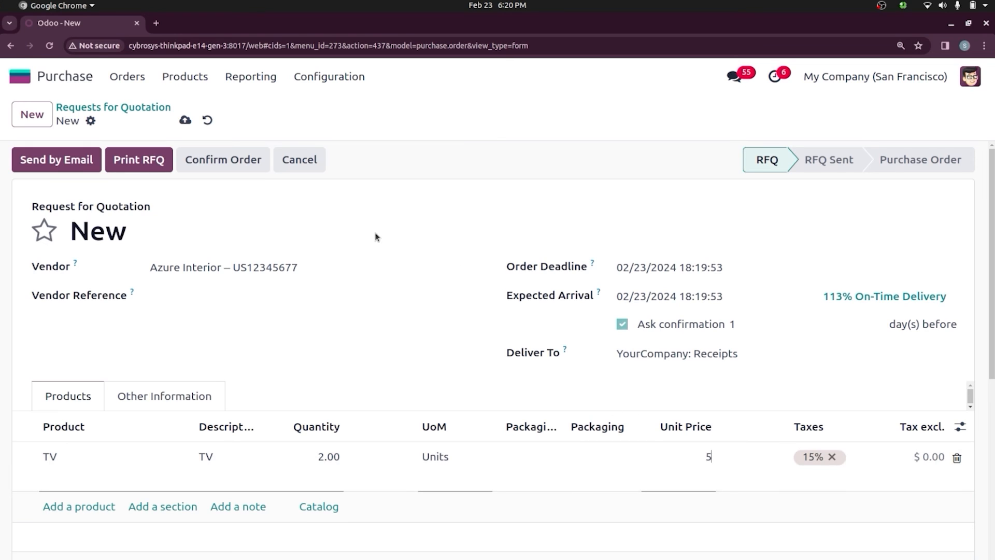
text(0)
- Confirm the TV purchase order, then receive the products and validate the receipt
click(212, 160)
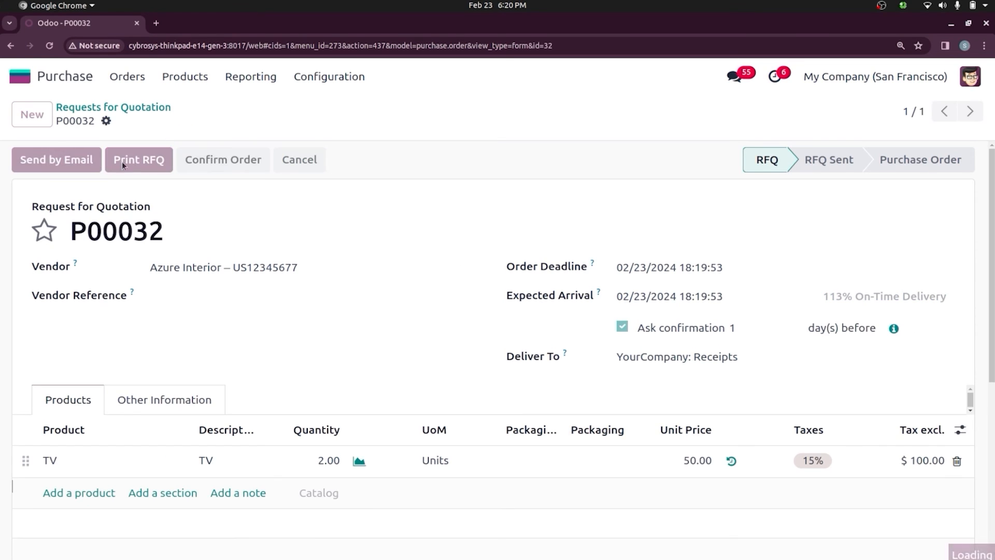
click(74, 160)
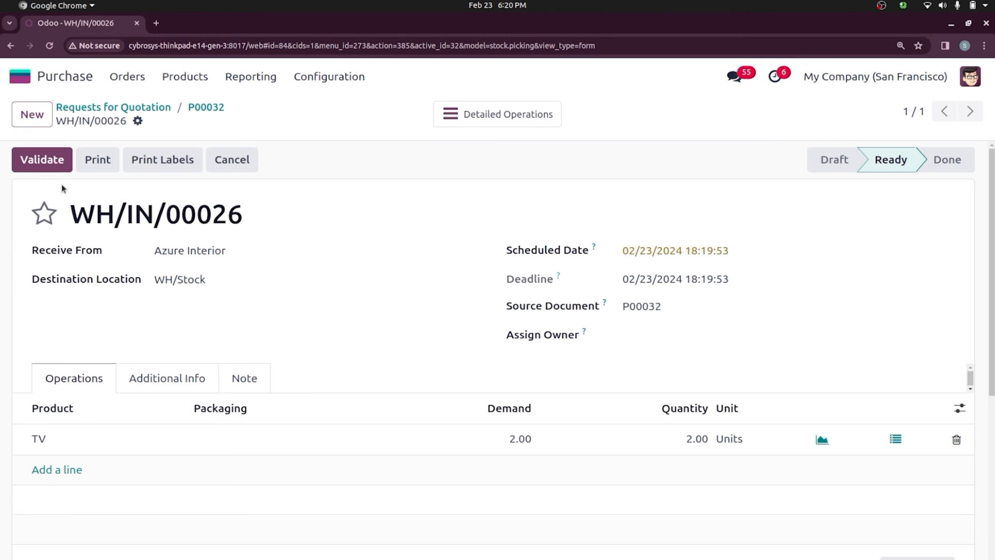
click(57, 164)
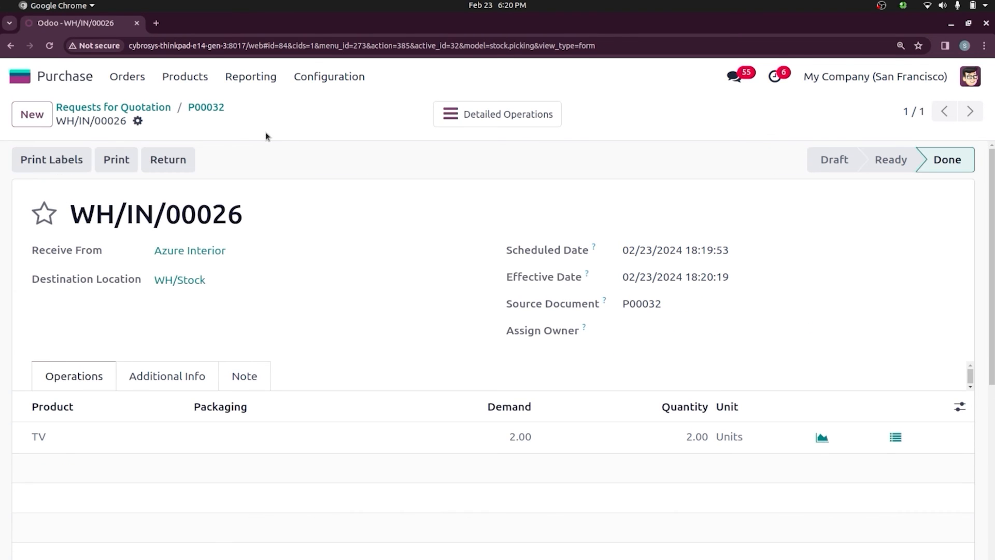
- Return to the requests for quotation and start a new one with the last listed Deco Addict contact as the vendor
click(87, 106)
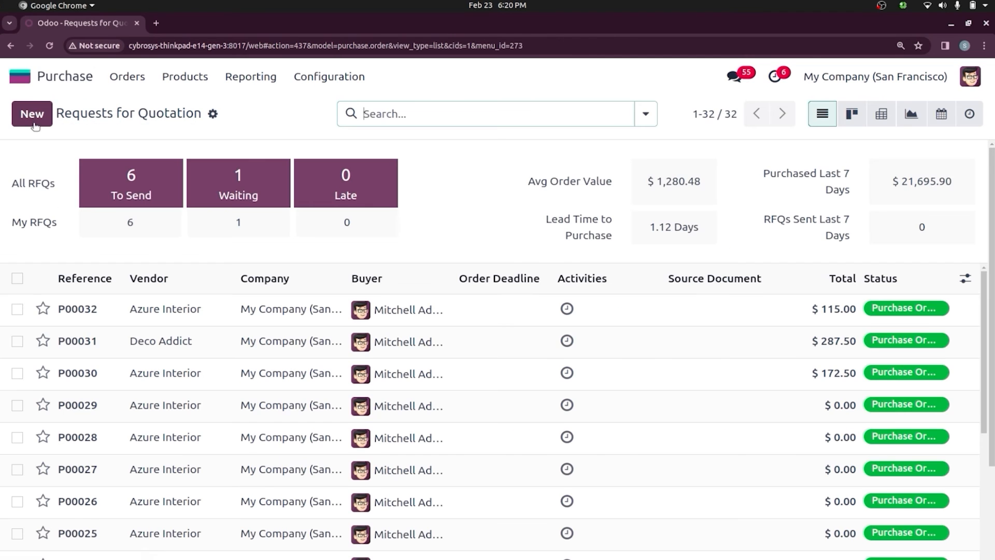
click(32, 114)
click(224, 261)
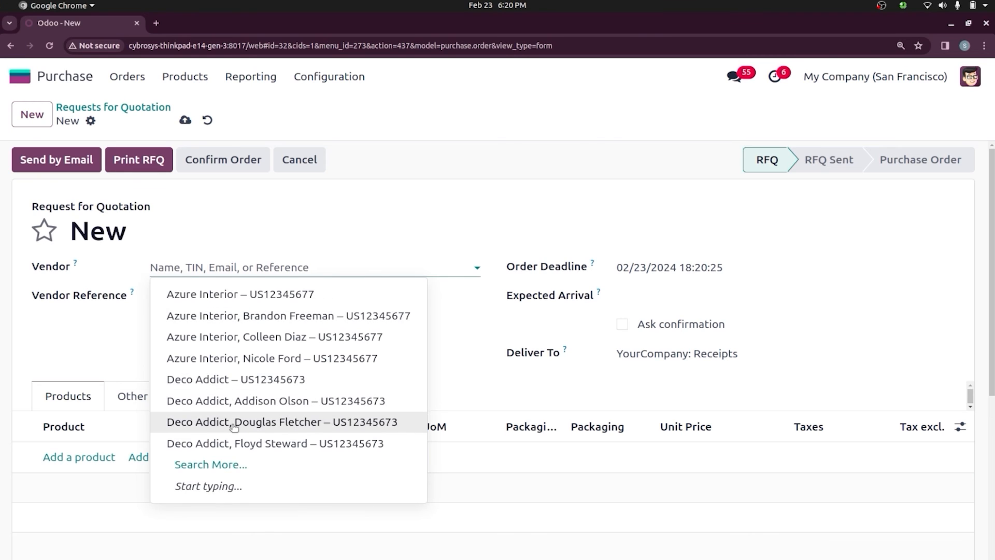
click(249, 441)
- Add the TV product to the request for quotation with quantity 4 and a unit price of 100
click(83, 456)
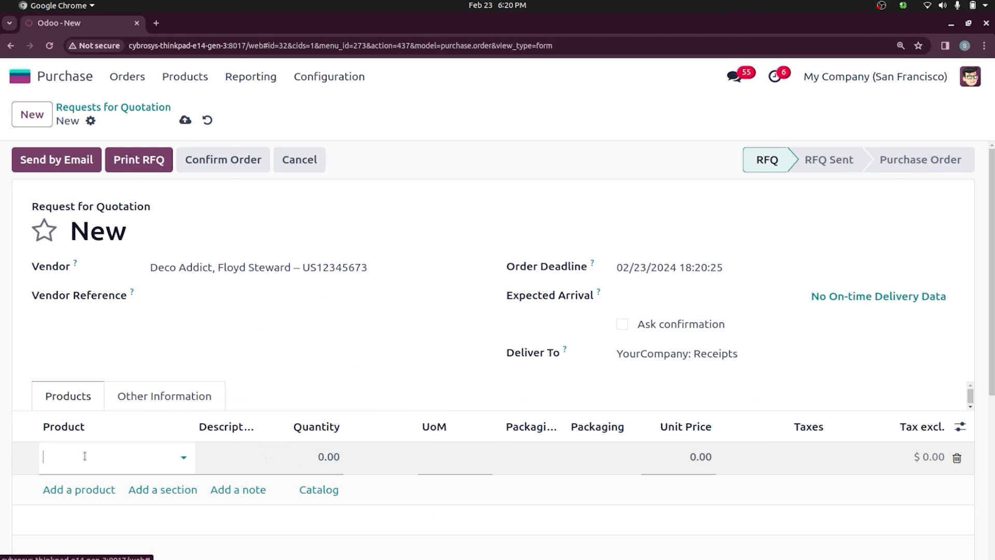
text(TV)
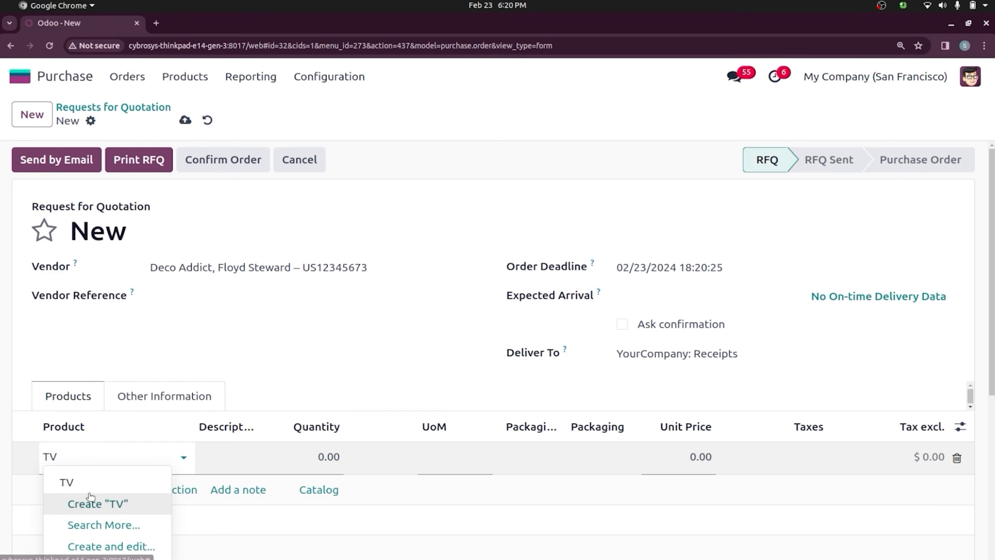
click(93, 480)
click(326, 462)
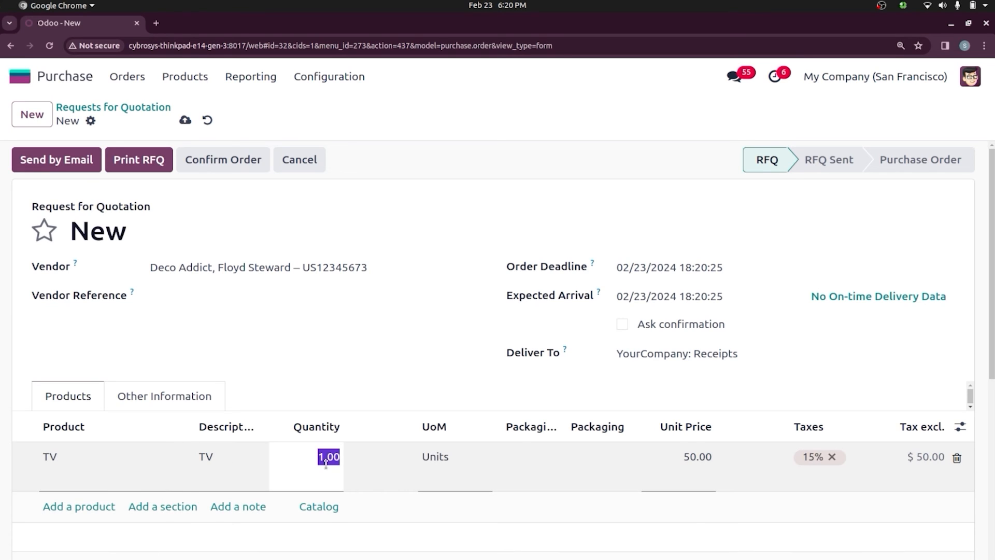
text(4)
click(677, 459)
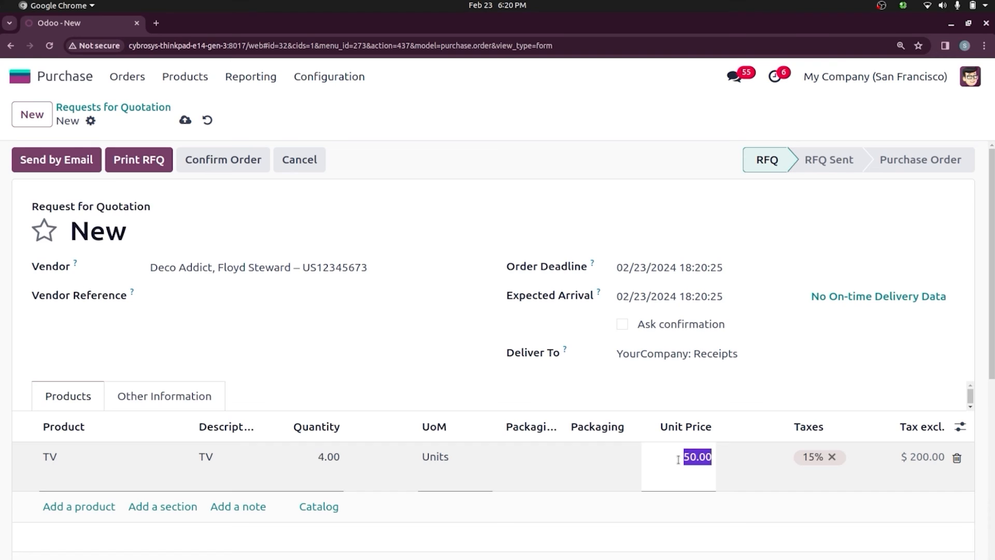
text(90)
- Confirm the purchase order for four TVs, then receive the products and validate the receipt
click(233, 165)
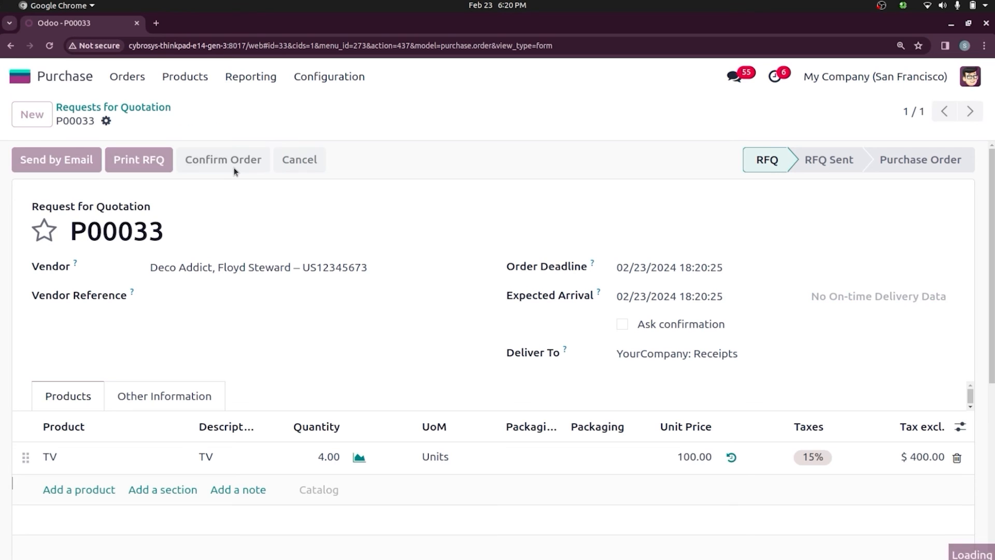
click(77, 158)
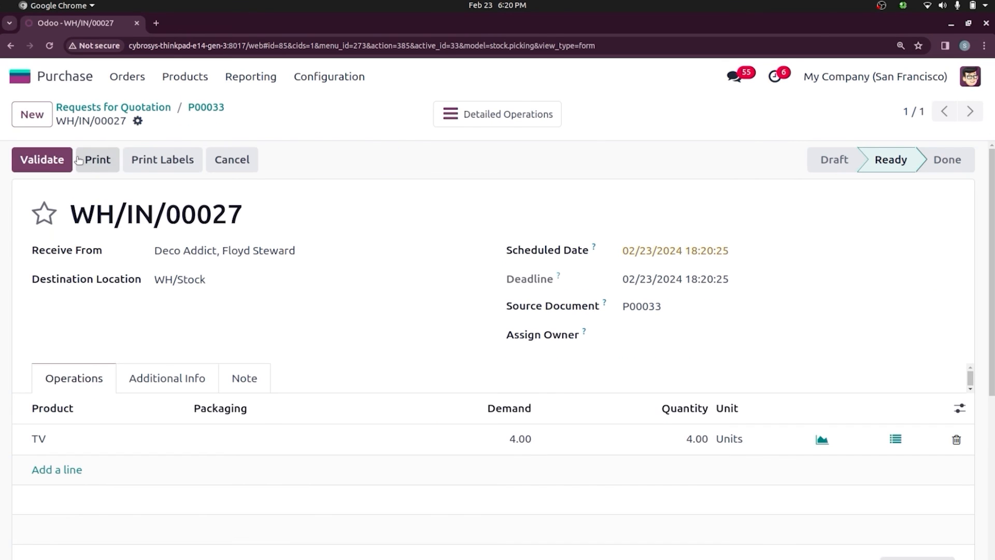
click(44, 159)
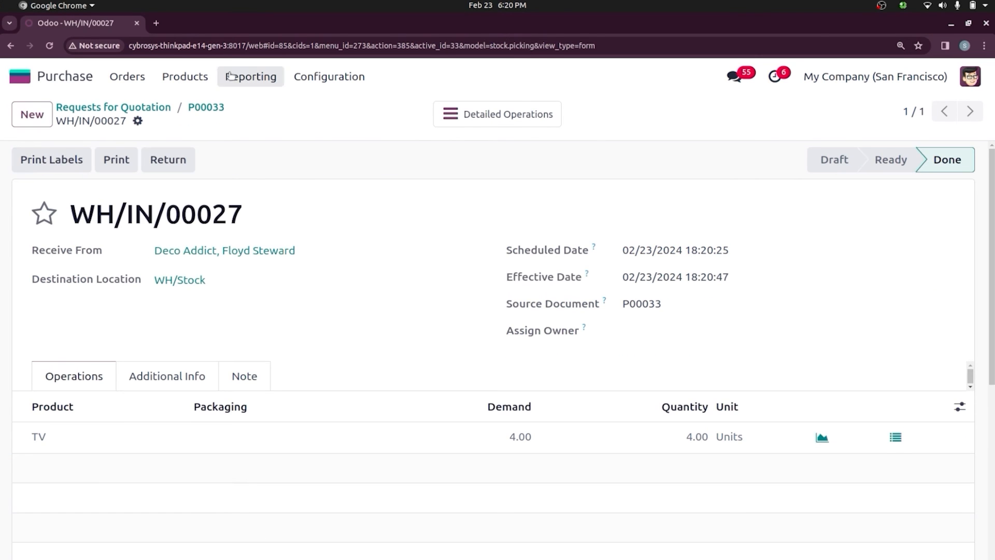
- Search the products for TV and open its record to check the updated cost
click(194, 77)
click(213, 107)
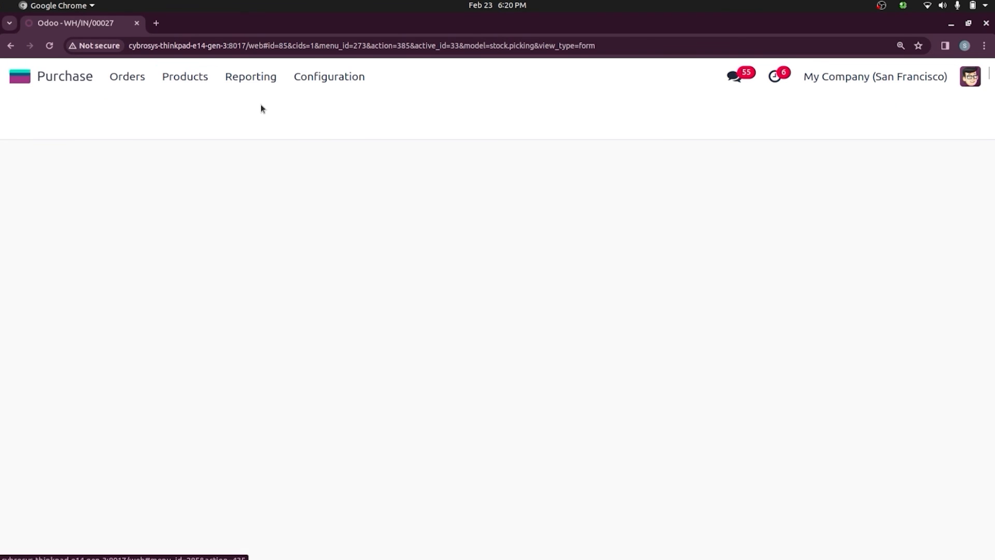
text(TV)
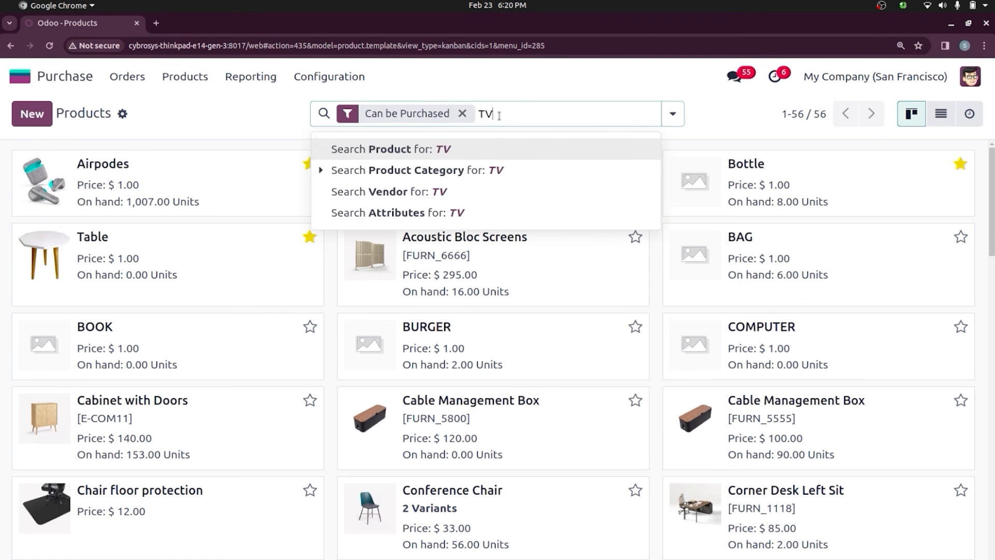
key(Return)
click(169, 194)
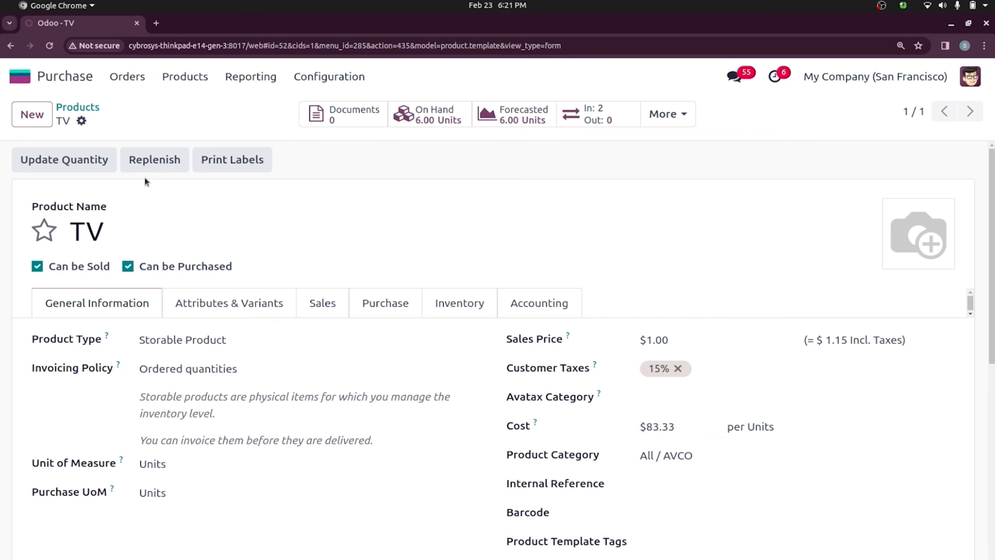
- Switch to the Calculator and multiply 2 by 50 to value the first TV purchase
click(1, 138)
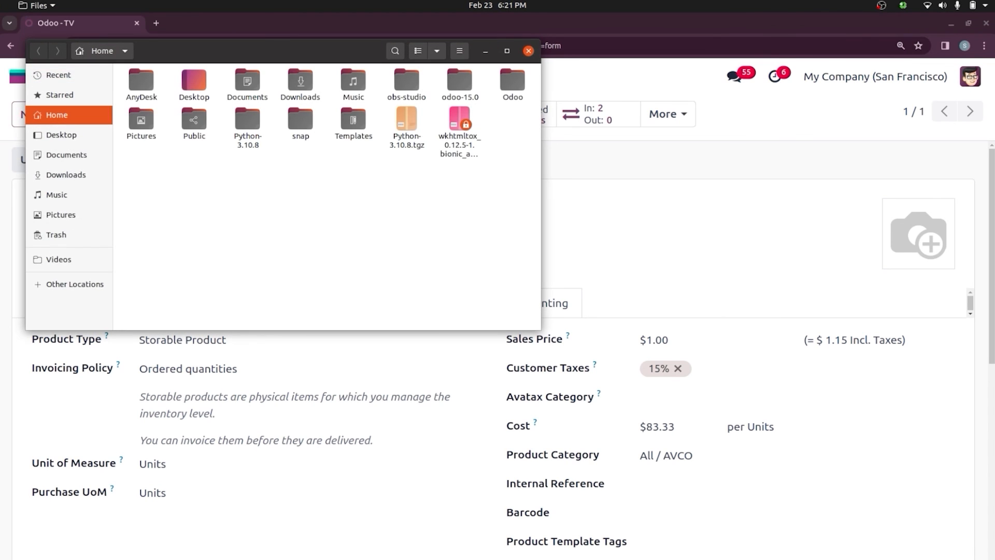
click(528, 50)
click(1, 244)
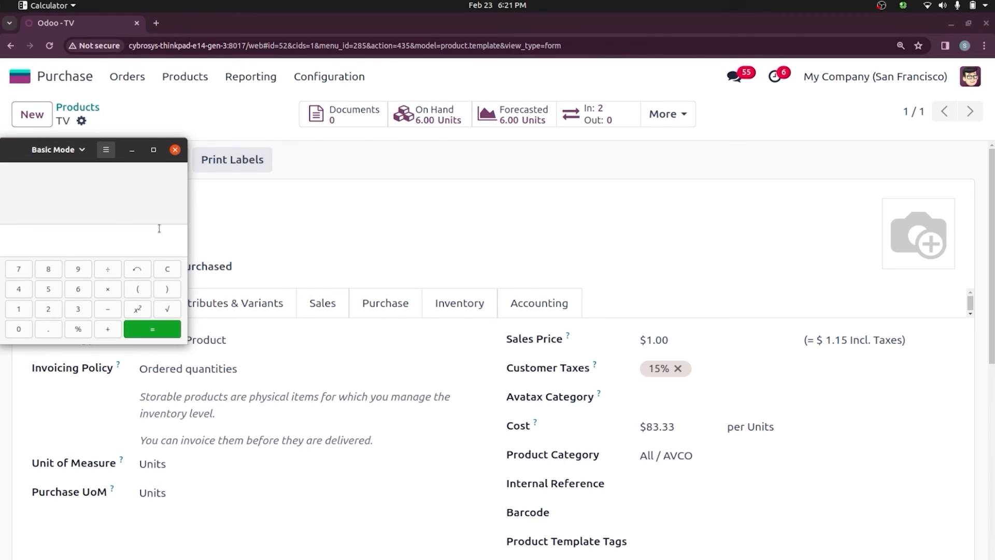
text(2)
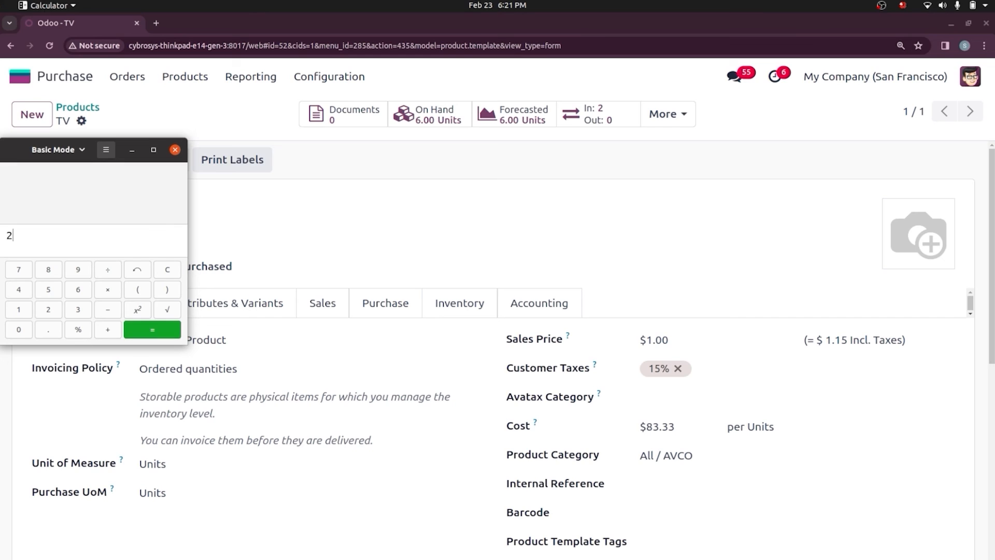
click(104, 289)
text(50)
click(147, 328)
- Multiply 4 by 100 to value the second TV purchase
click(19, 289)
click(109, 289)
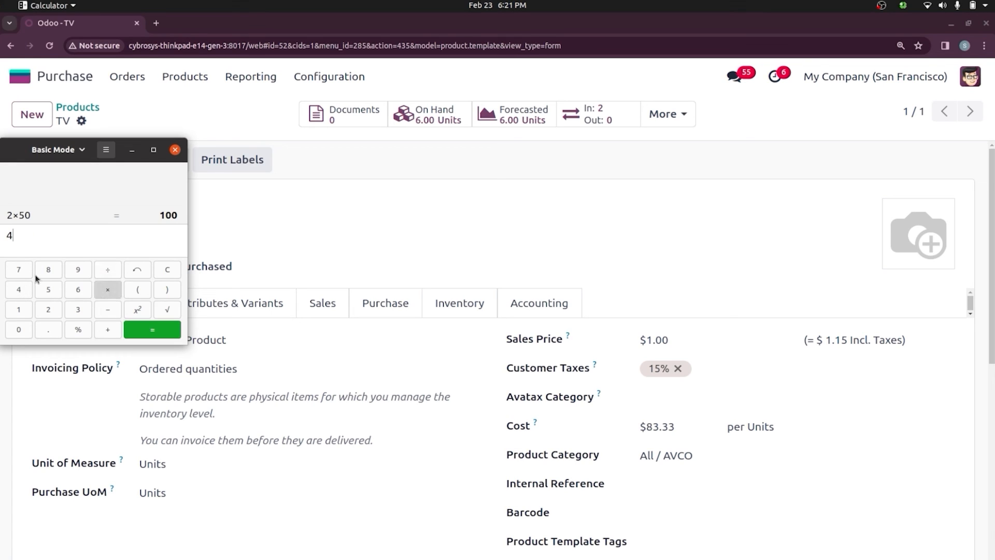
click(21, 311)
click(21, 326)
click(22, 327)
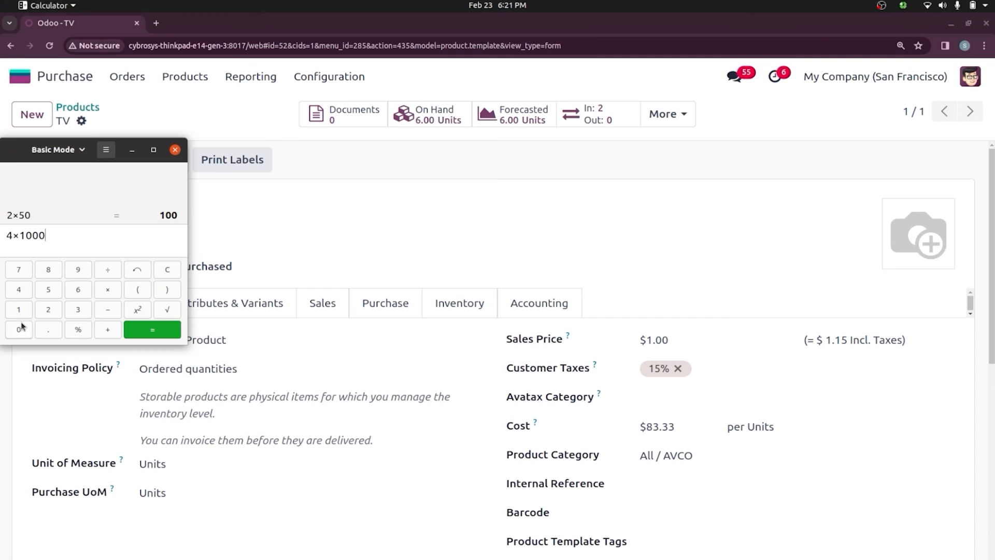
key(BackSpace)
click(147, 329)
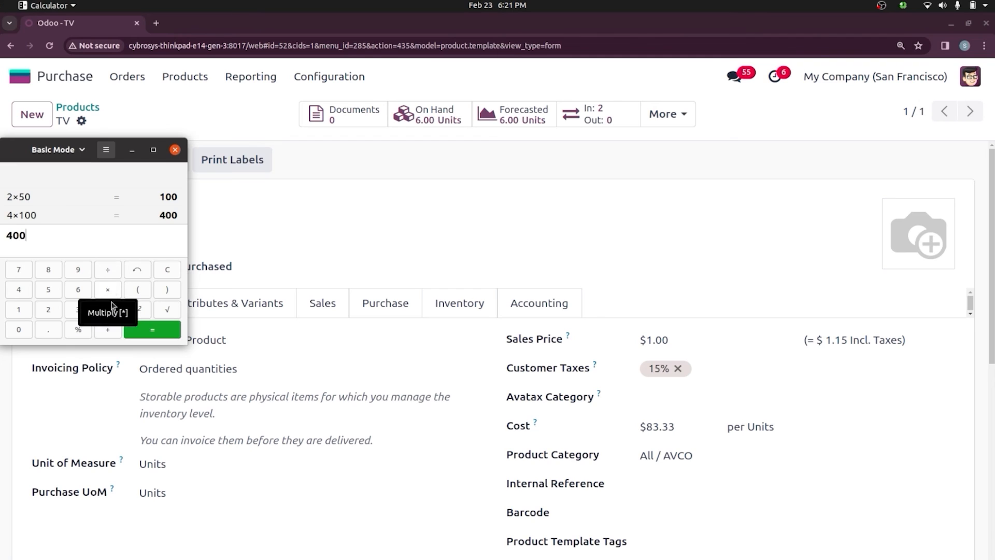
- Add 100 to the 400, divide the sum by 6 to get the average TV cost, and close the calculator
click(109, 331)
text(100)
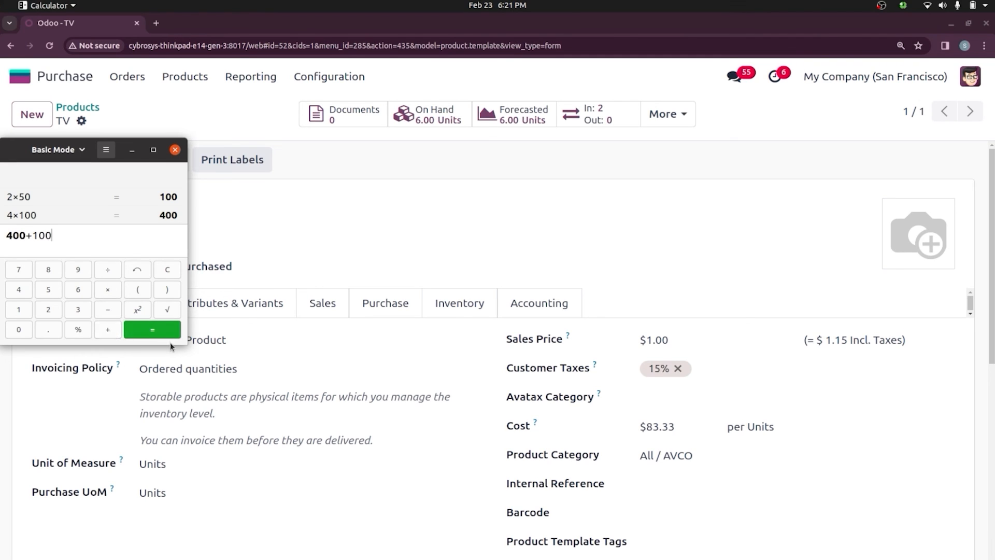
click(159, 331)
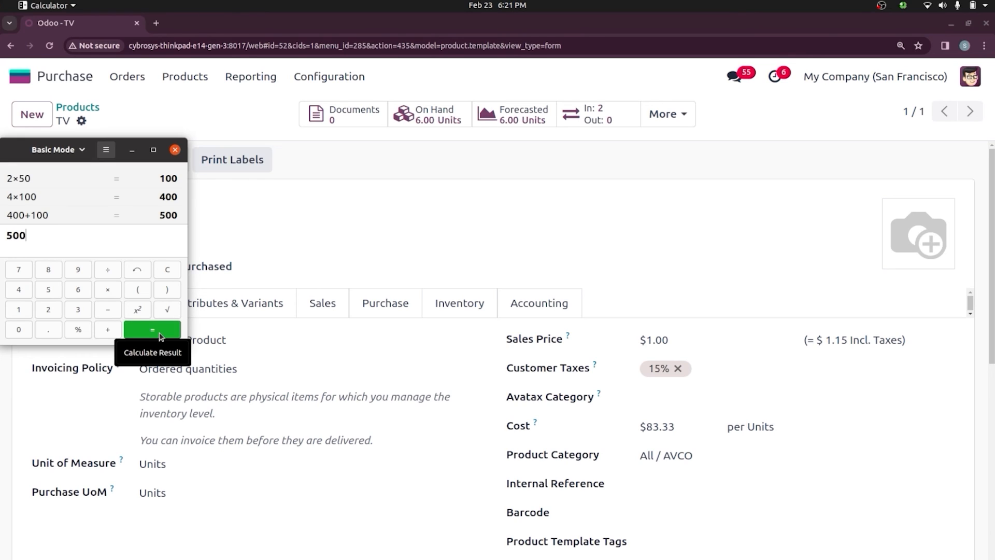
click(108, 270)
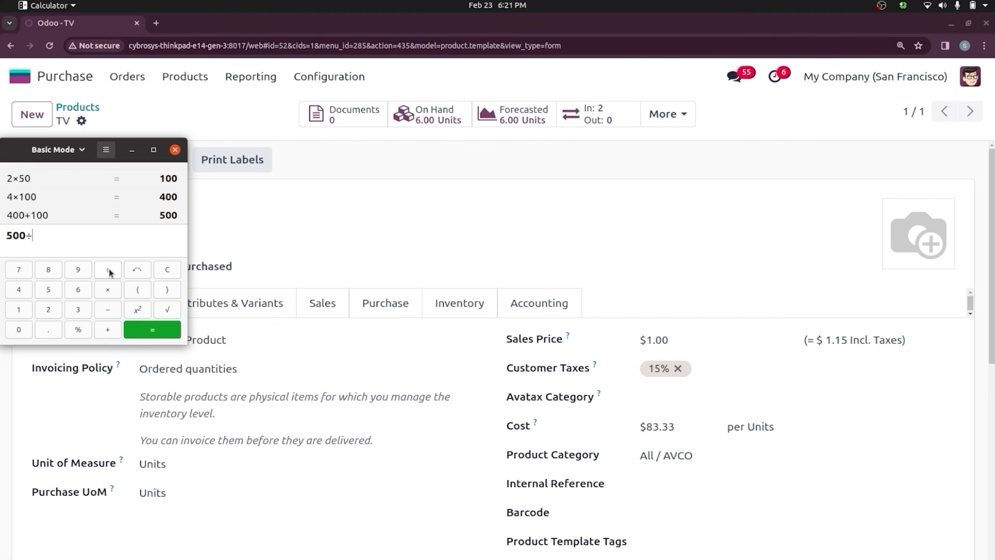
text(6)
click(136, 323)
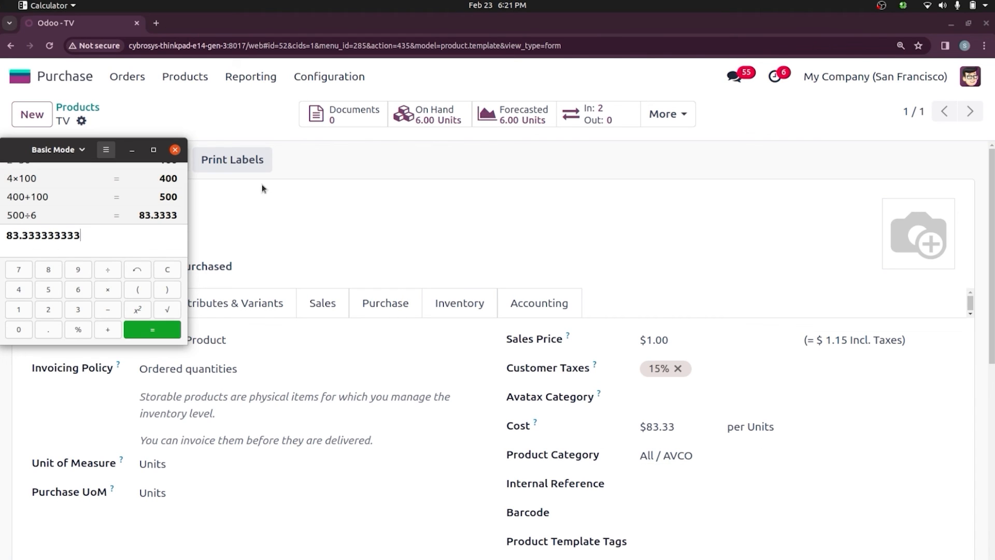
click(175, 149)
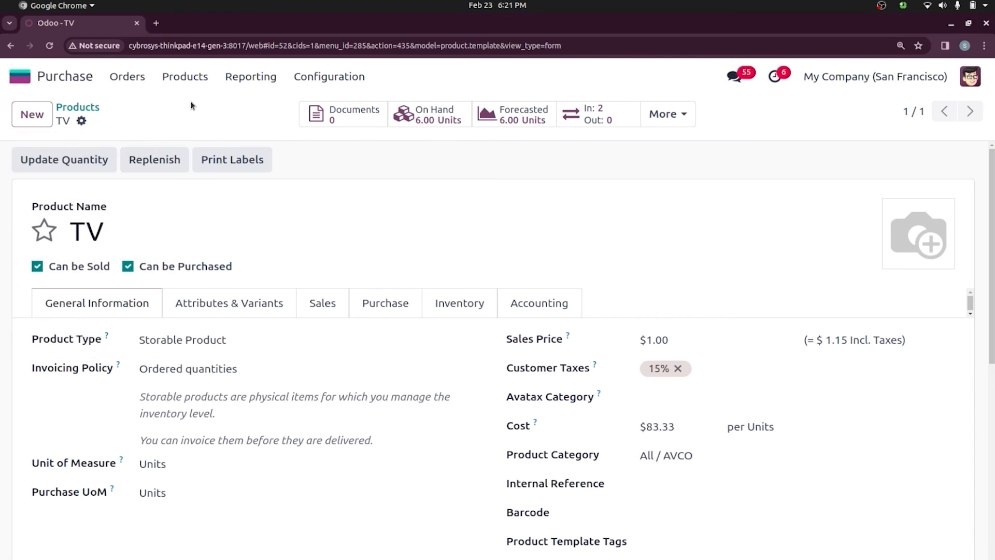
- Switch to the Inventory app and open the list of product categories
click(251, 76)
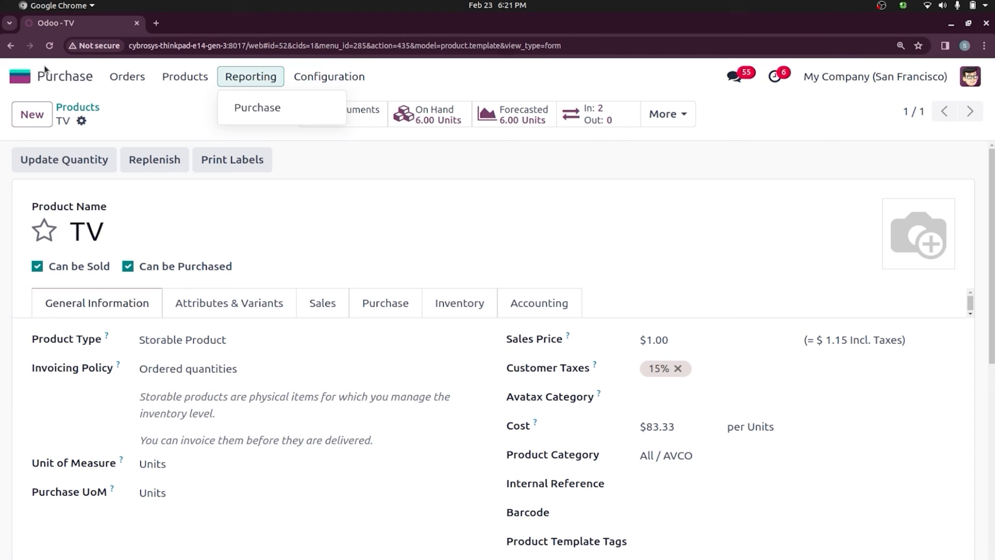
click(20, 76)
text(in)
key(Return)
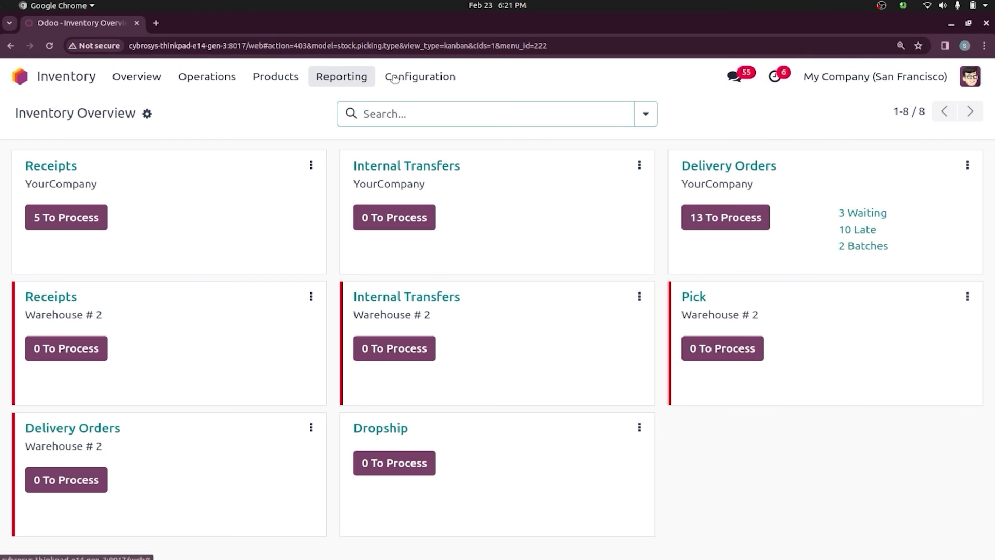
click(419, 77)
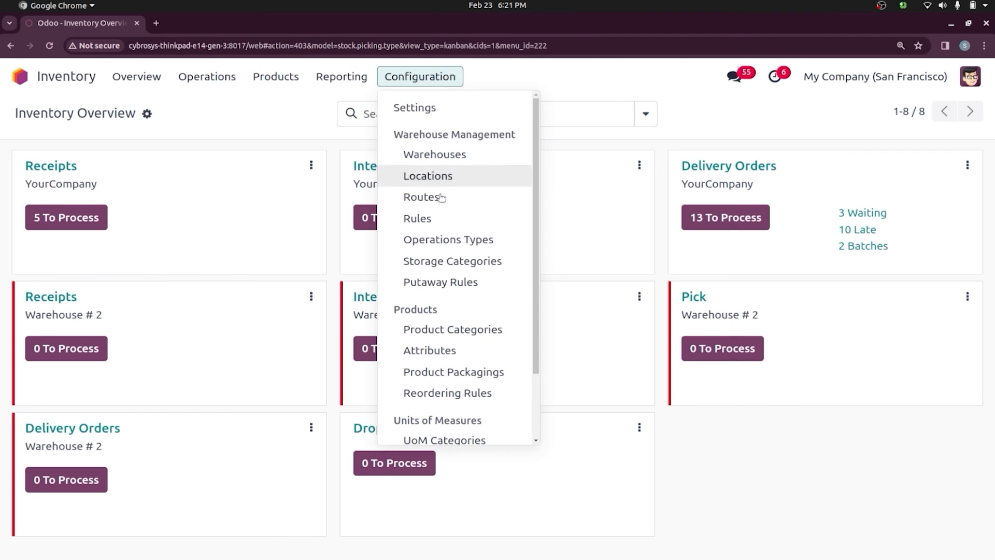
click(455, 327)
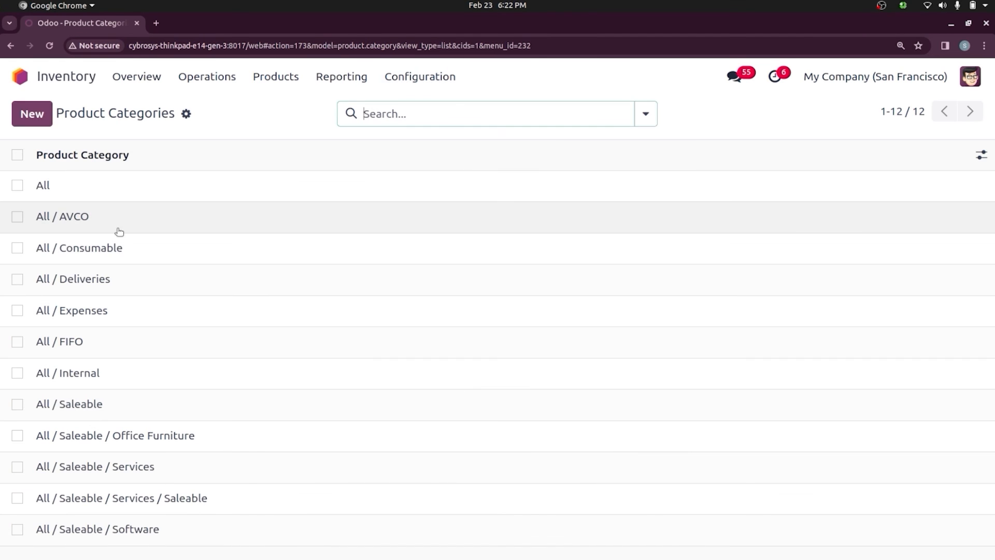
- Check the costing method of the FIFO category, then open its COMPUTER product to check the cost
click(112, 342)
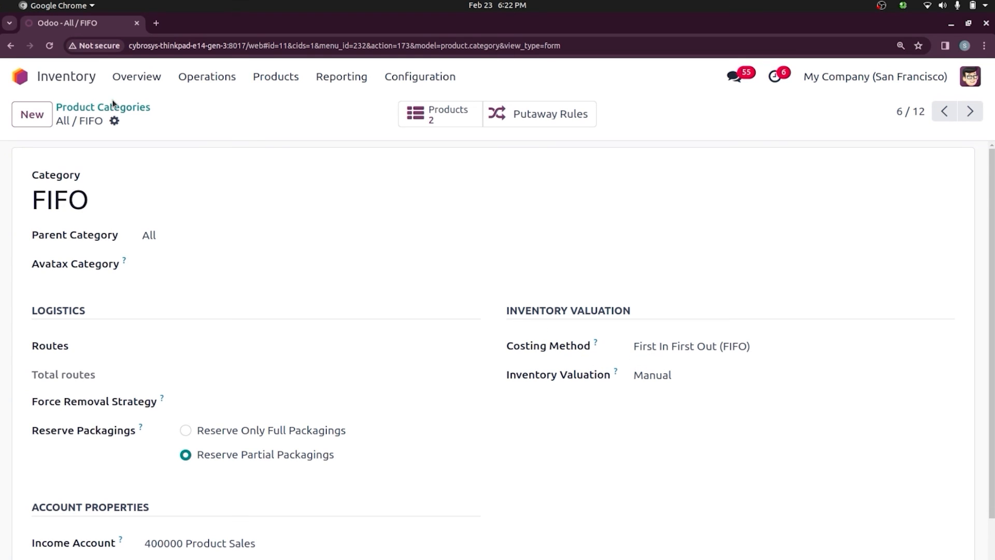
click(459, 116)
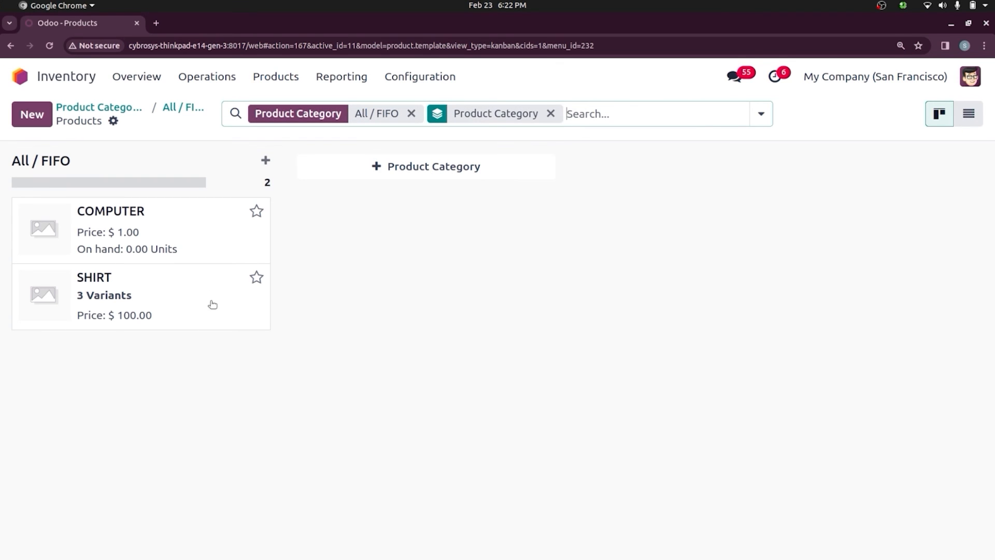
click(227, 228)
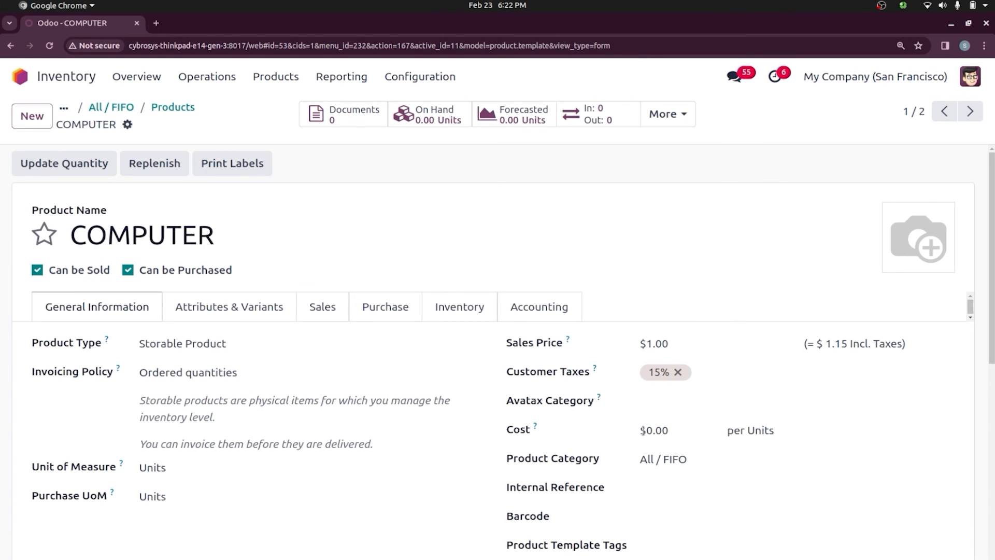
- Switch to the Purchase app and create a new request for quotation with Azure Interior as the vendor
click(18, 76)
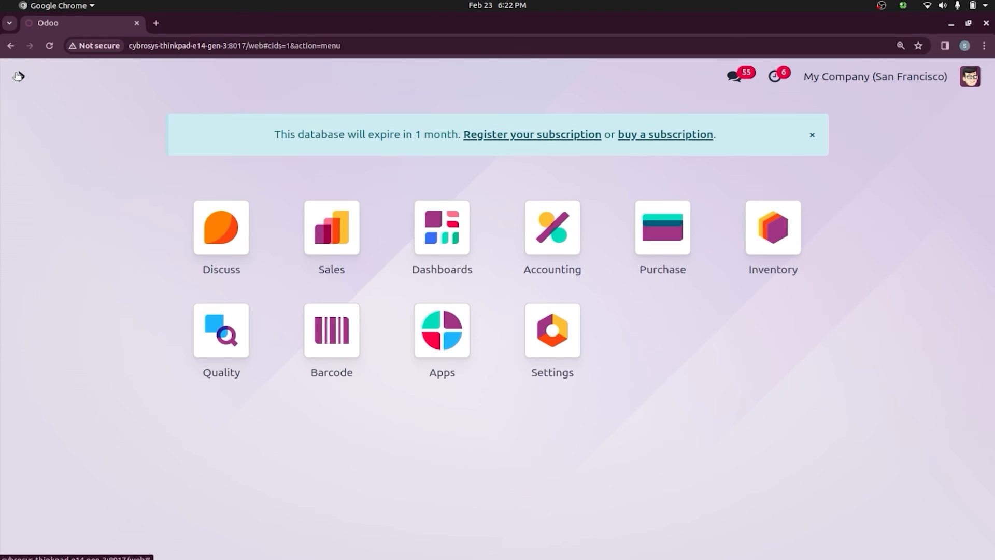
text(Pu)
key(Return)
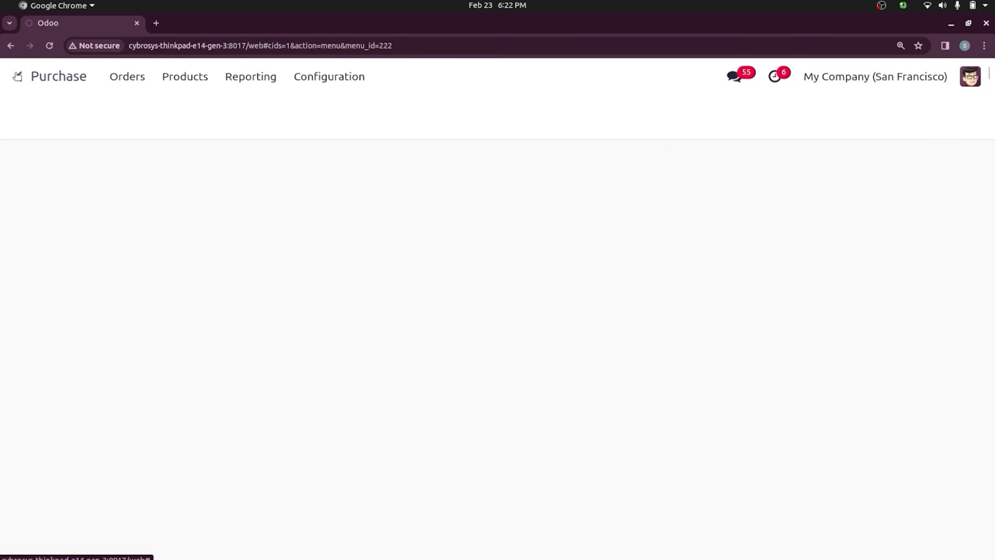
click(32, 113)
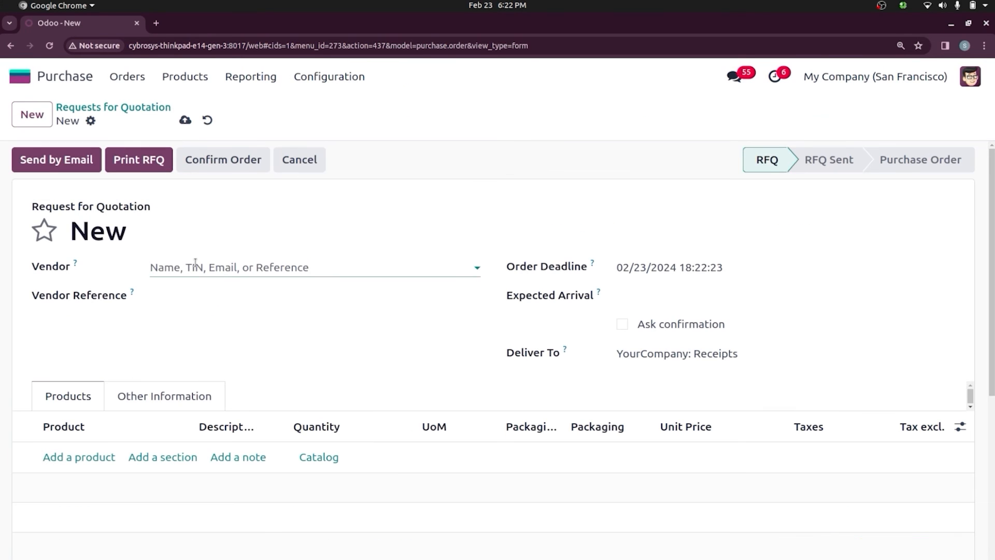
click(195, 263)
click(212, 292)
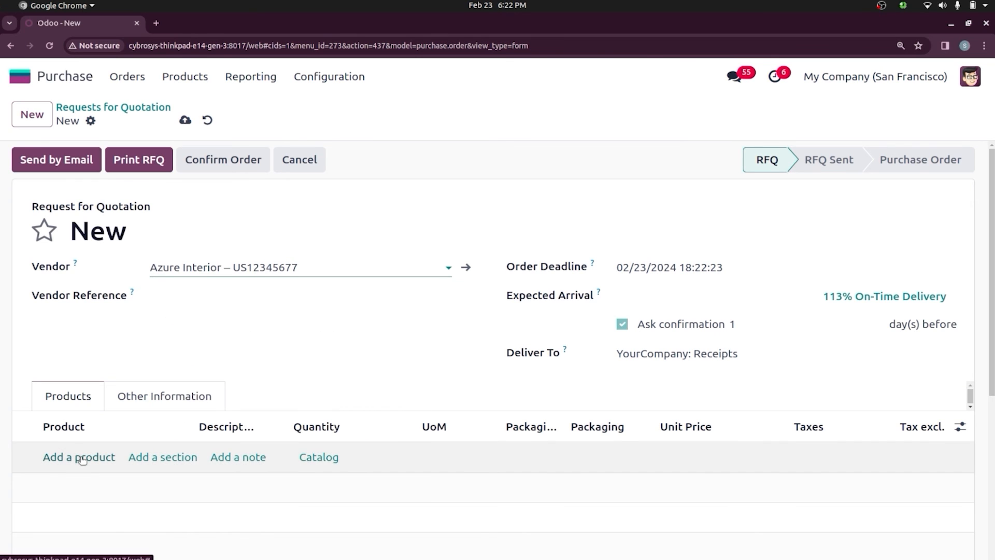
- Add the product COMPUTER to the request for quotation with a quantity of 2 and a unit price of 100
click(82, 457)
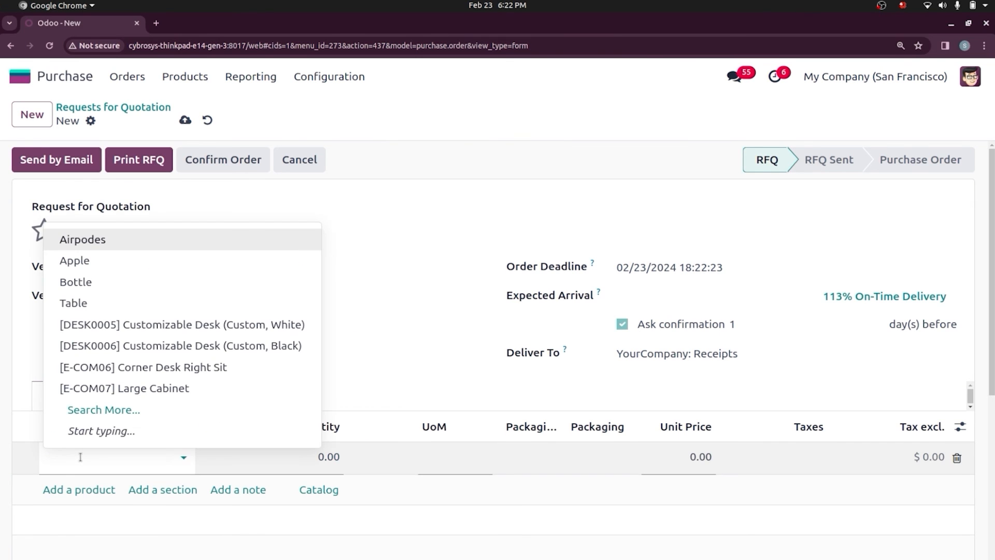
text(COM)
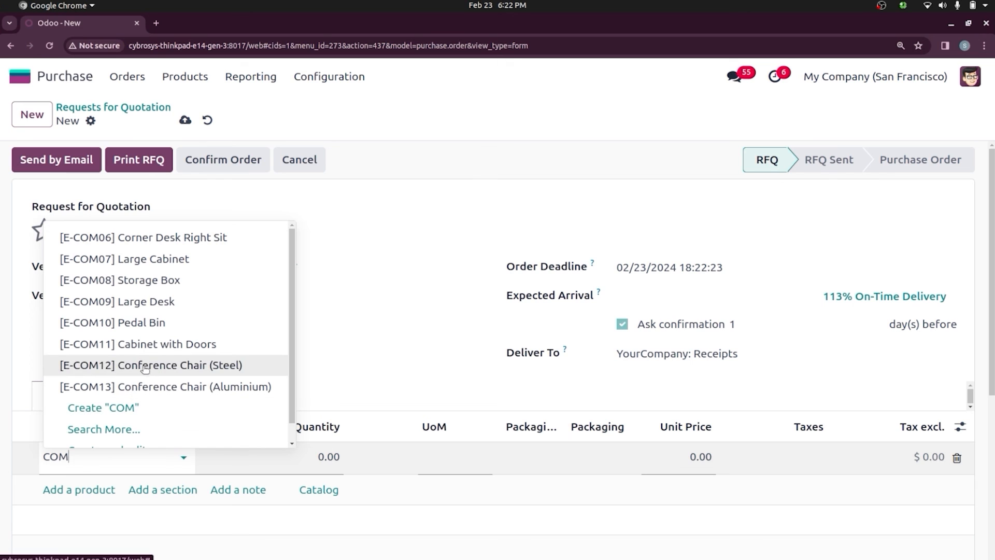
text(PU)
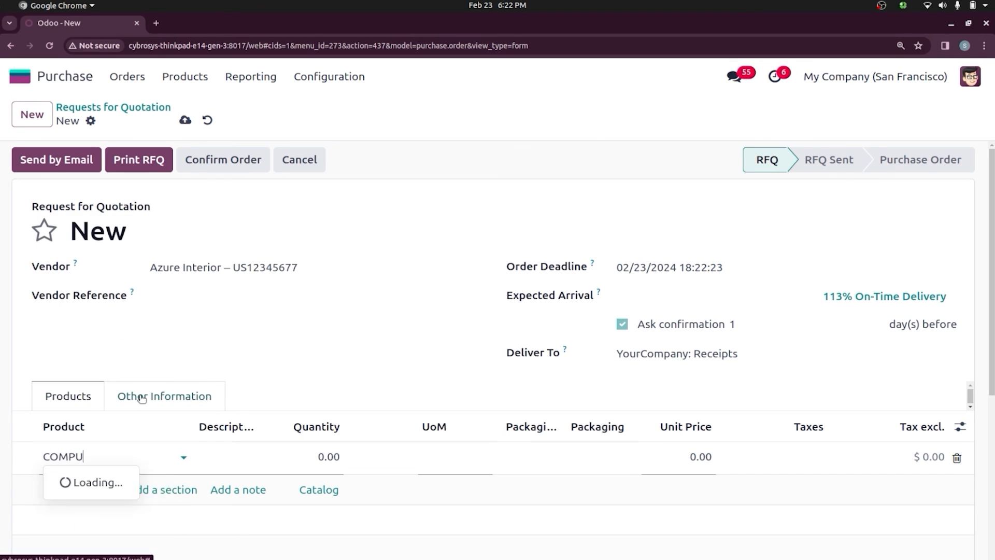
click(113, 486)
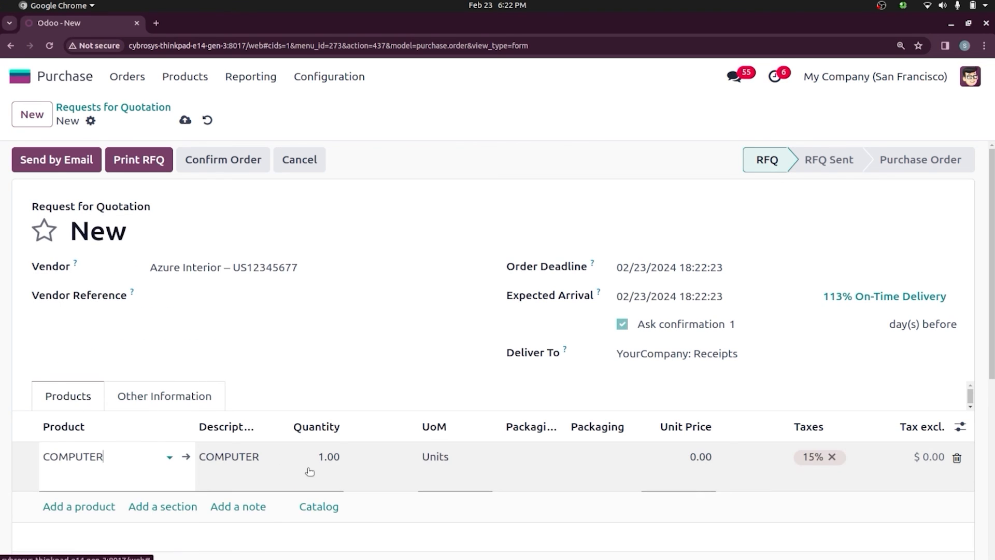
click(337, 459)
text(2)
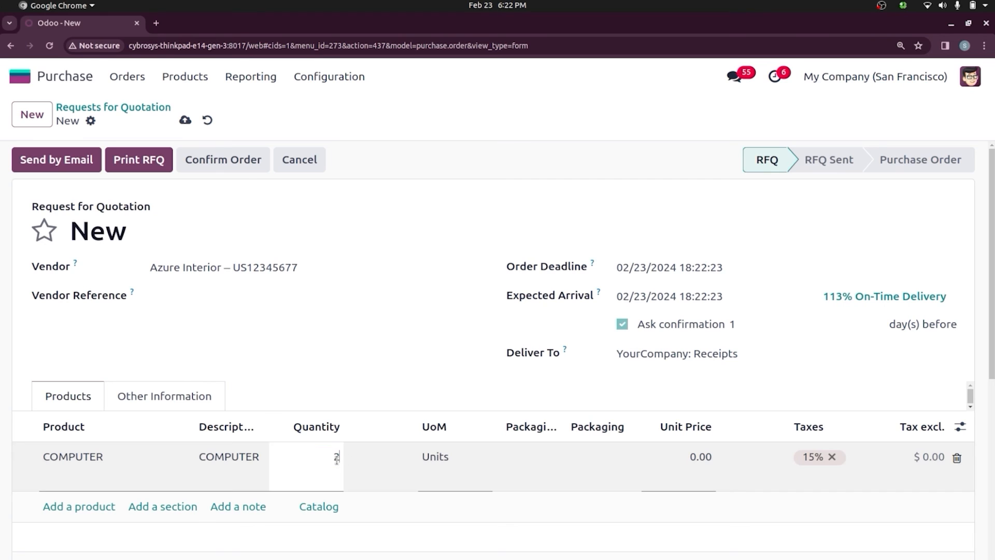
click(657, 449)
text(10)
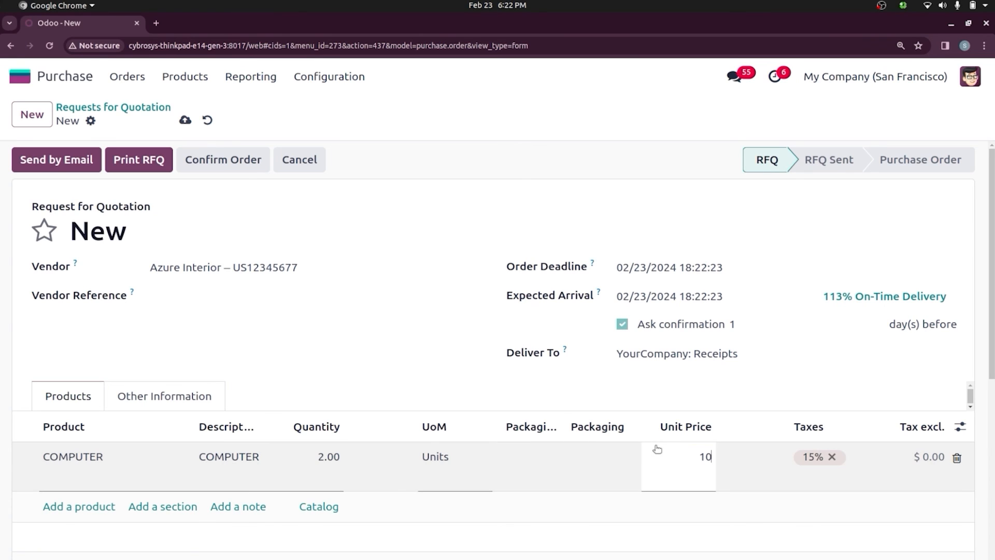
text(0)
click(499, 315)
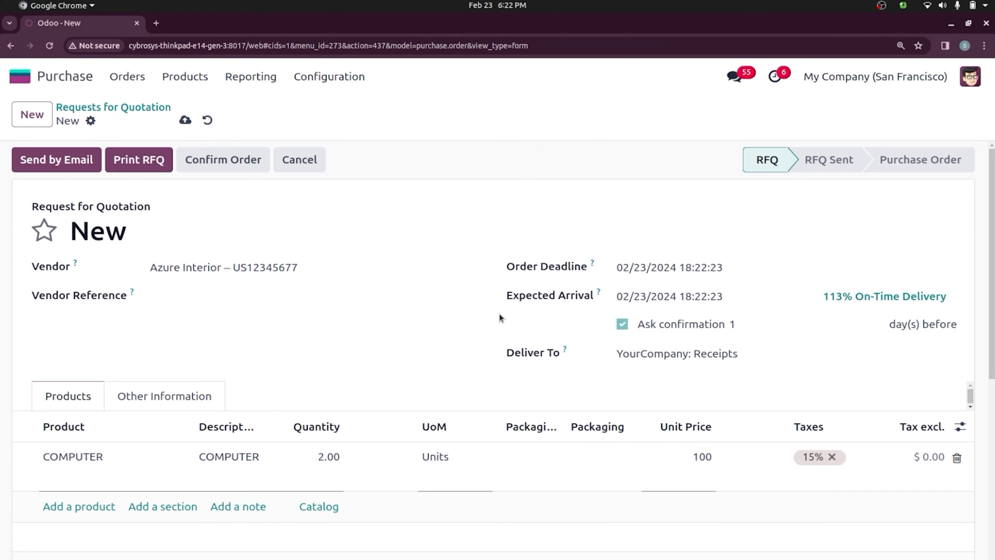
- Confirm the order for 2 COMPUTER units, then receive the products and validate the receipt
click(218, 163)
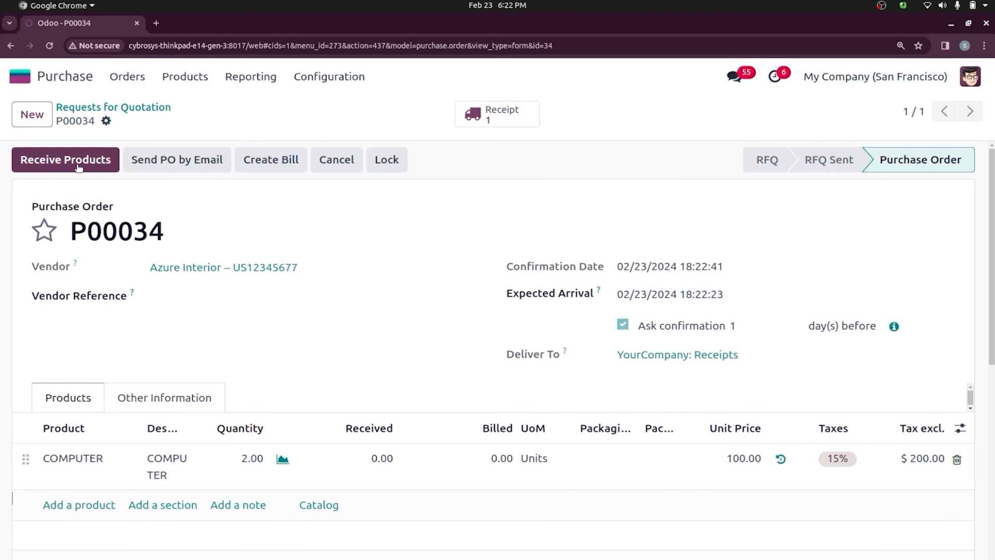
click(78, 162)
click(53, 161)
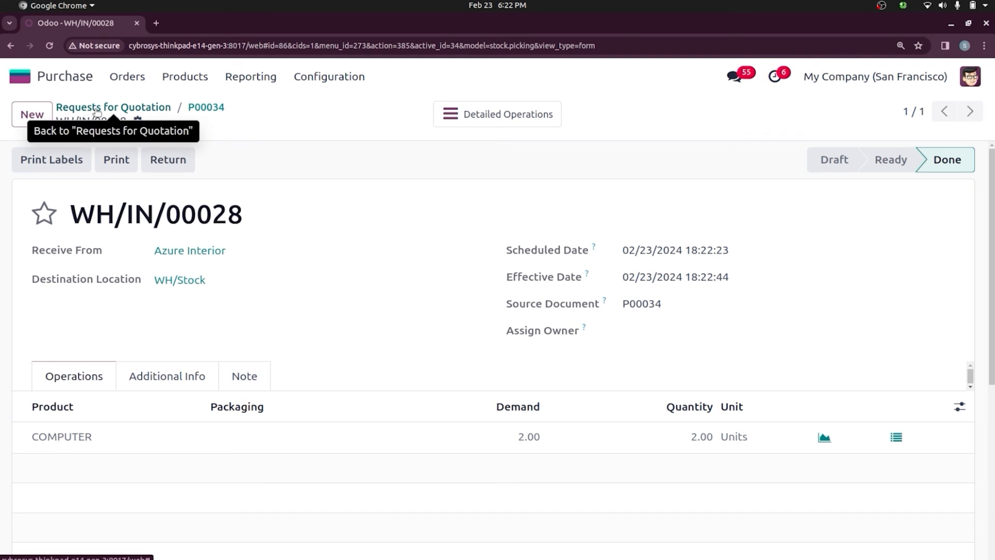
- Return to the requests for quotation and create another one for the vendor Azure Interior
click(60, 107)
click(32, 115)
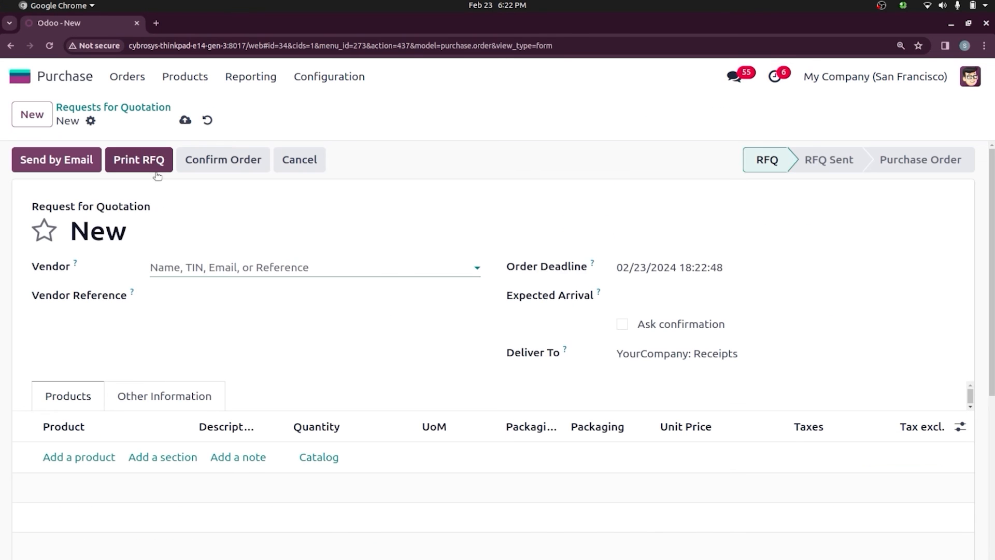
click(186, 271)
click(200, 293)
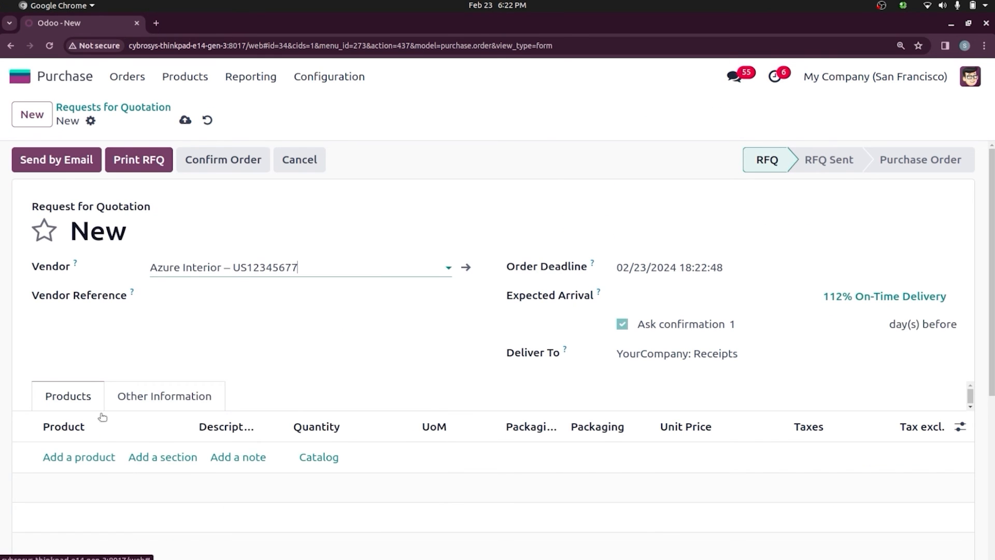
- Add a COMPUTER line to the second request for quotation with a quantity of 5 and a unit price of 200
click(95, 458)
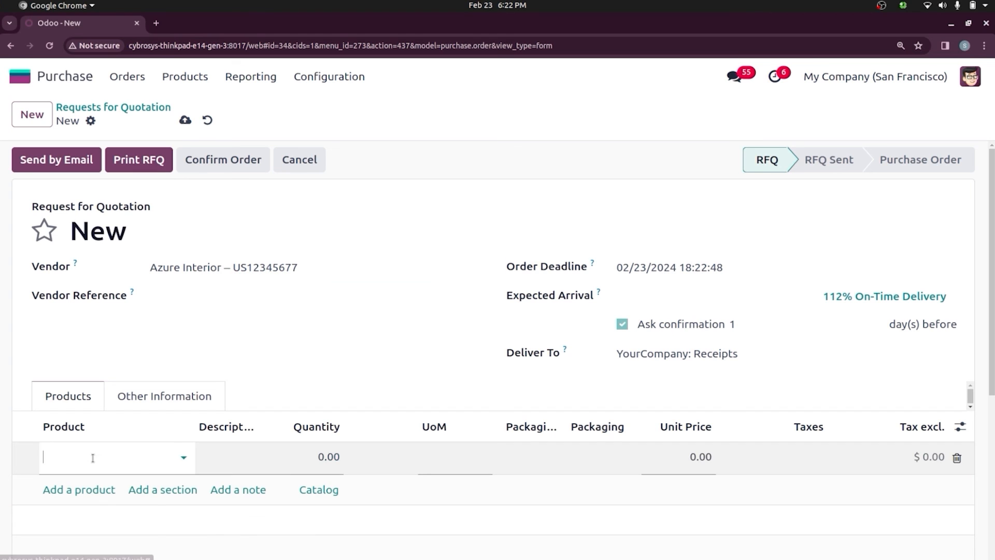
text(COM)
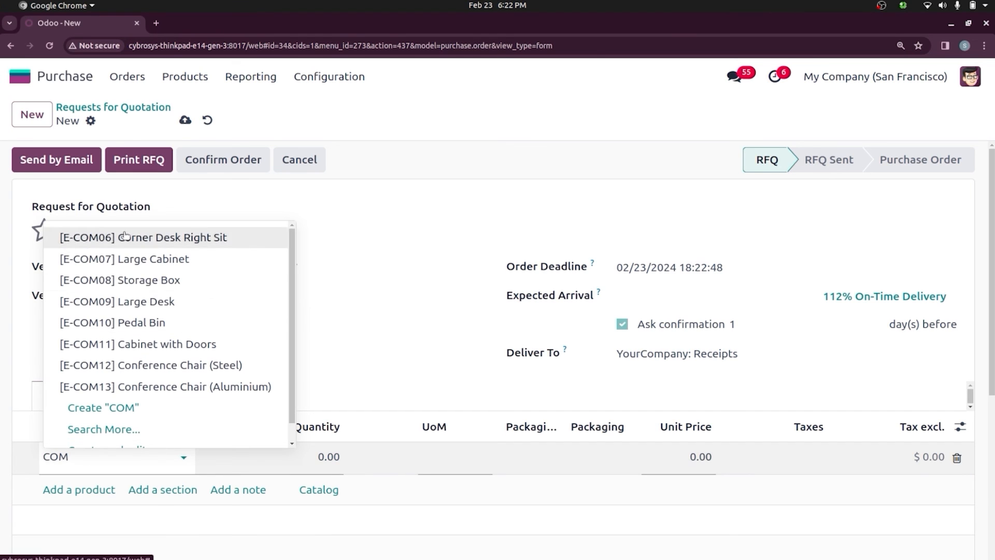
text(PU)
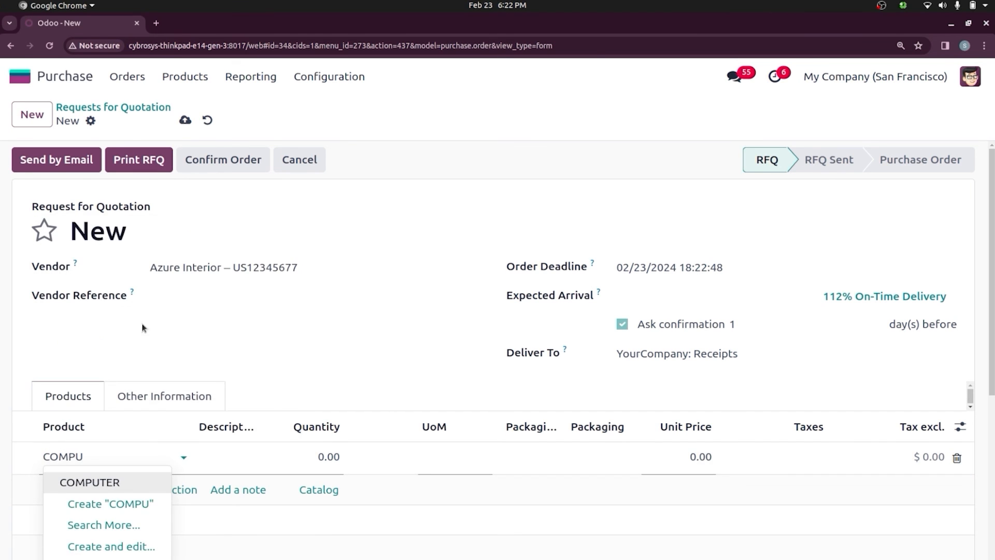
click(107, 484)
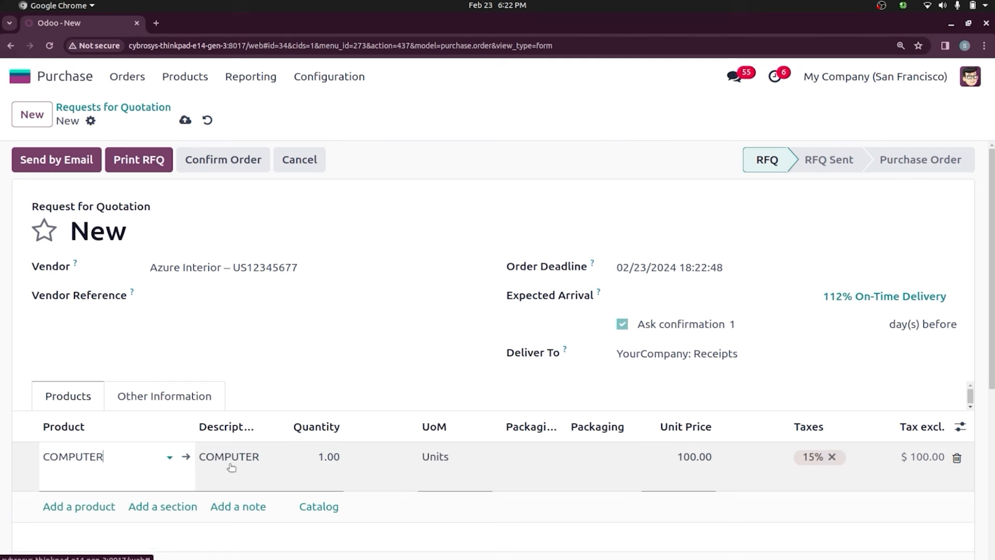
click(301, 454)
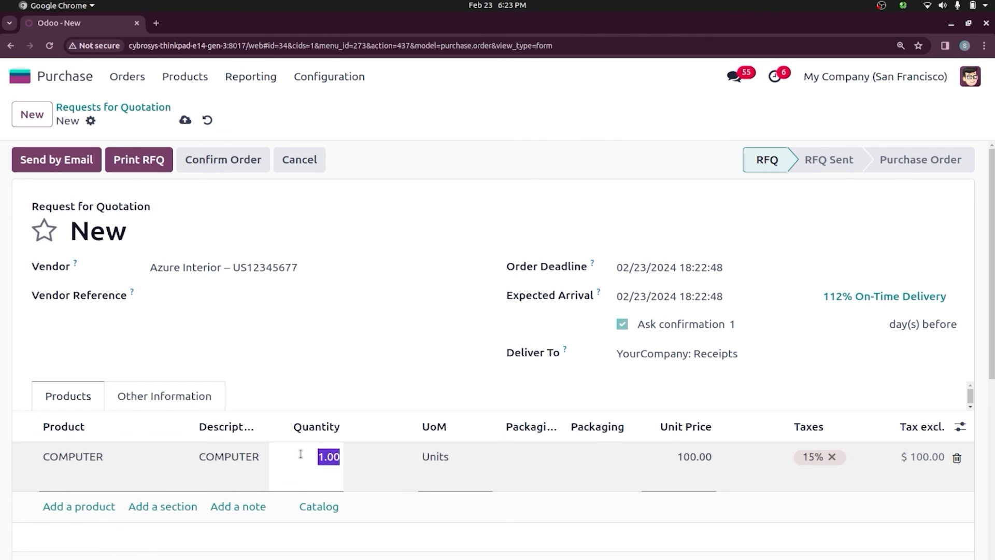
text(5)
click(670, 449)
text(200)
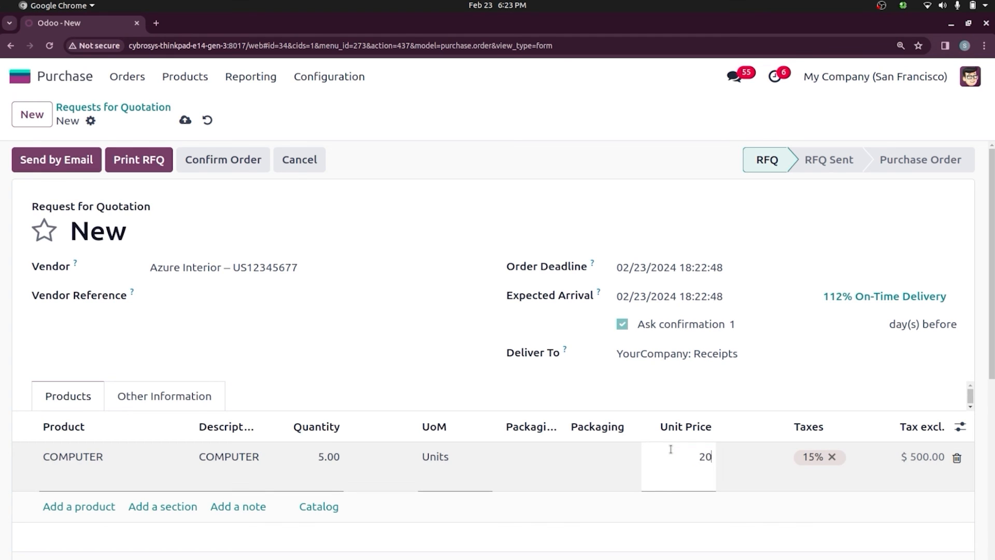
- Confirm the order for 5 COMPUTER units, then receive the products and validate the receipt
click(232, 160)
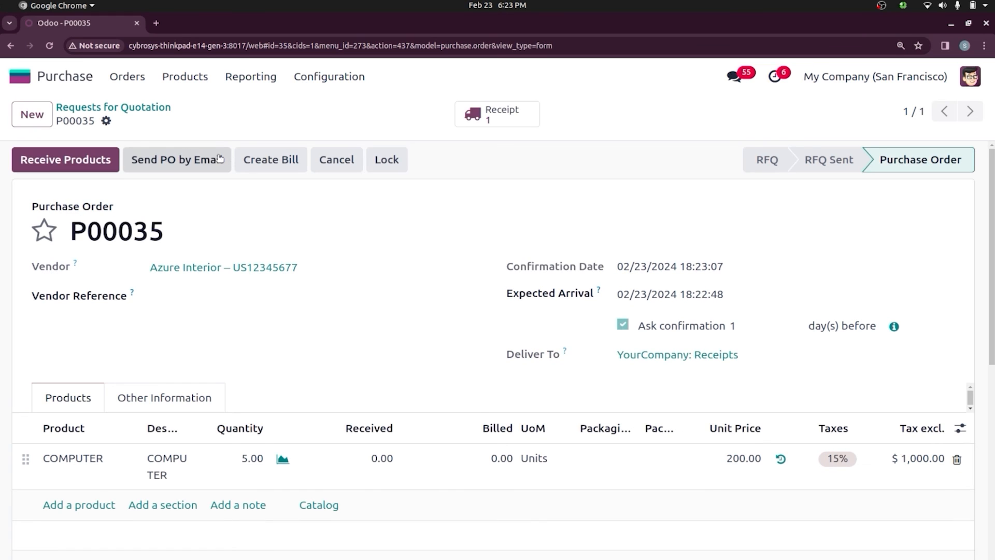
click(87, 159)
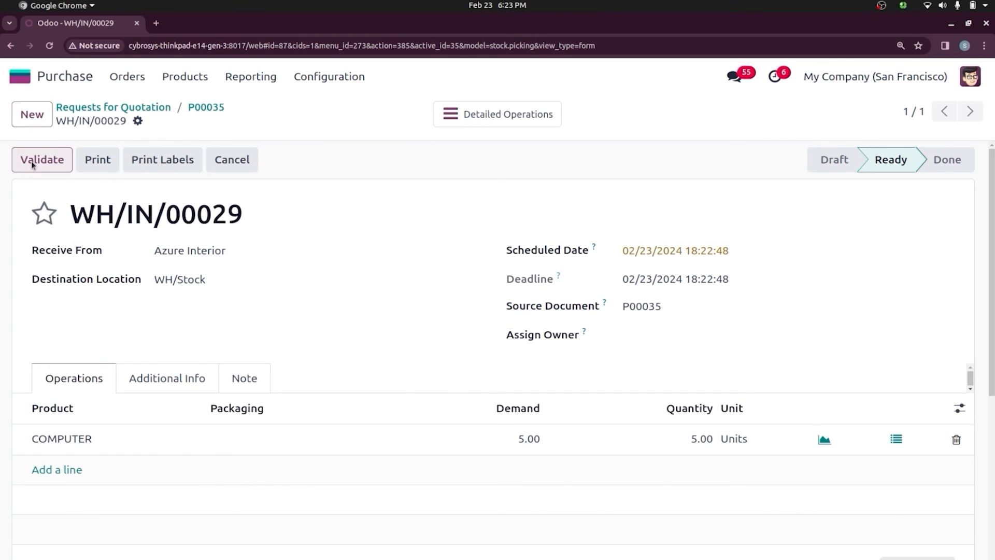
click(28, 159)
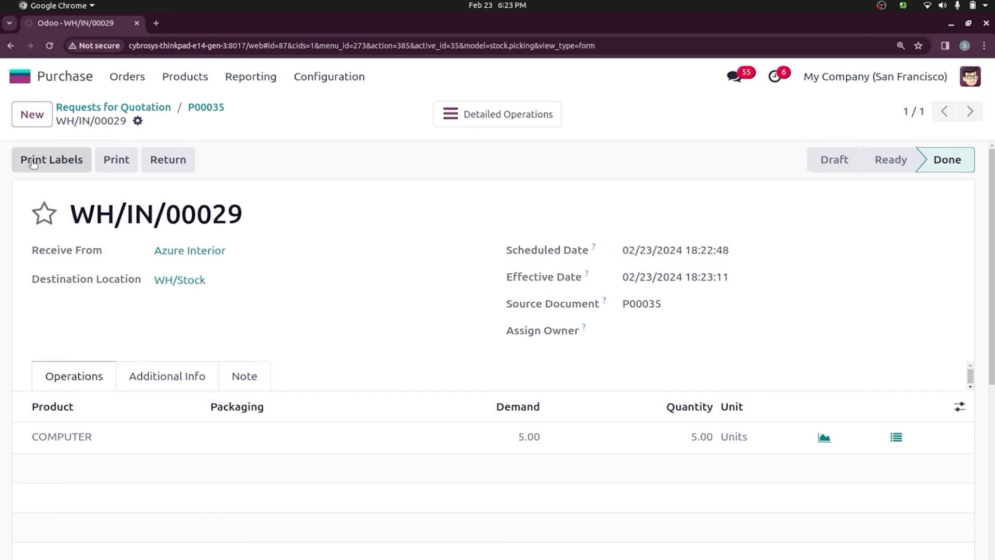
- Review the quantities and unit prices in the two COMPUTER purchase orders, P00034 and P00035
click(201, 108)
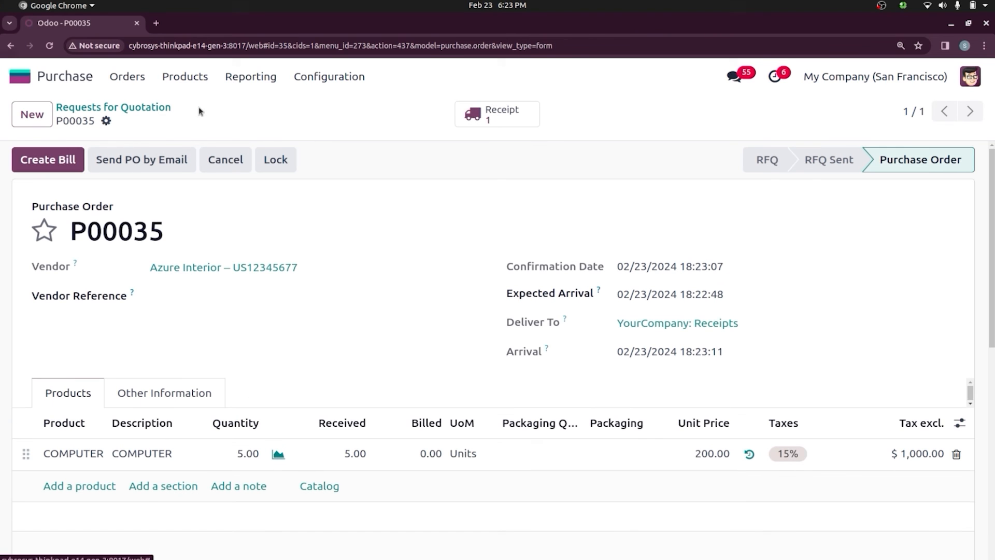
click(134, 108)
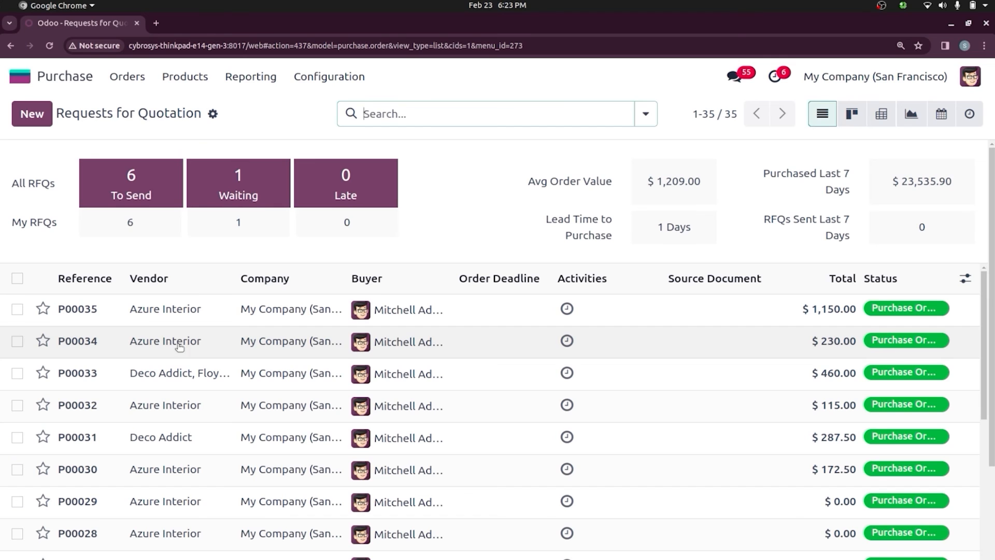
click(134, 344)
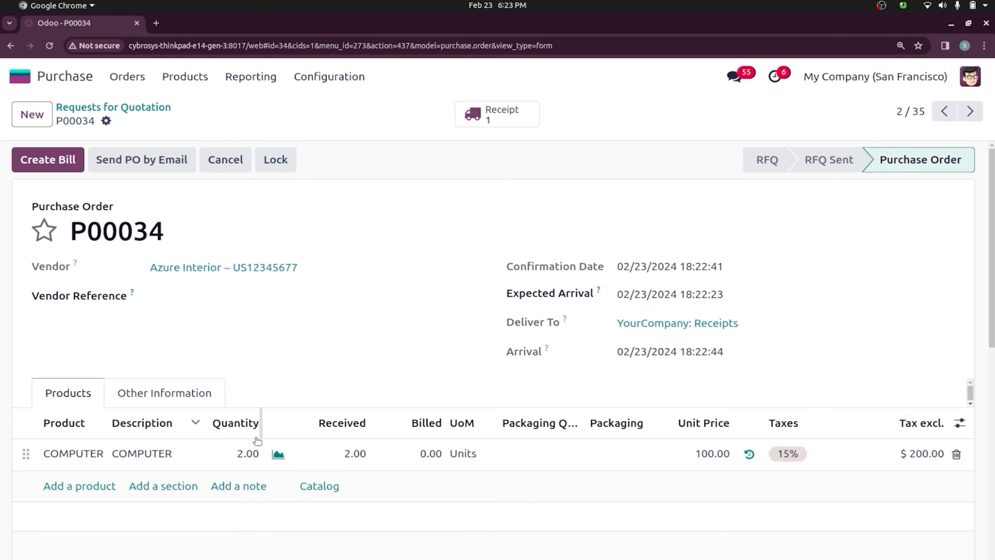
click(132, 115)
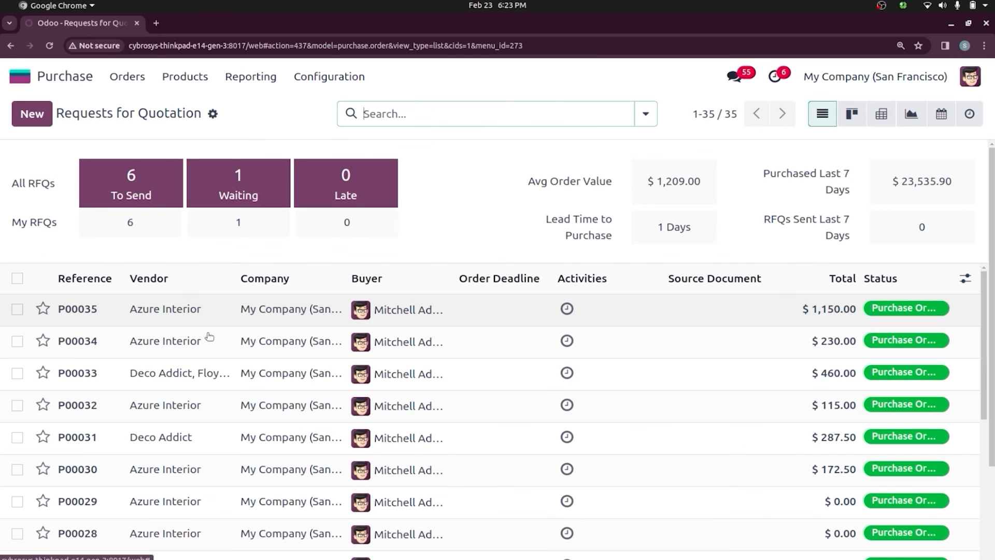
click(190, 313)
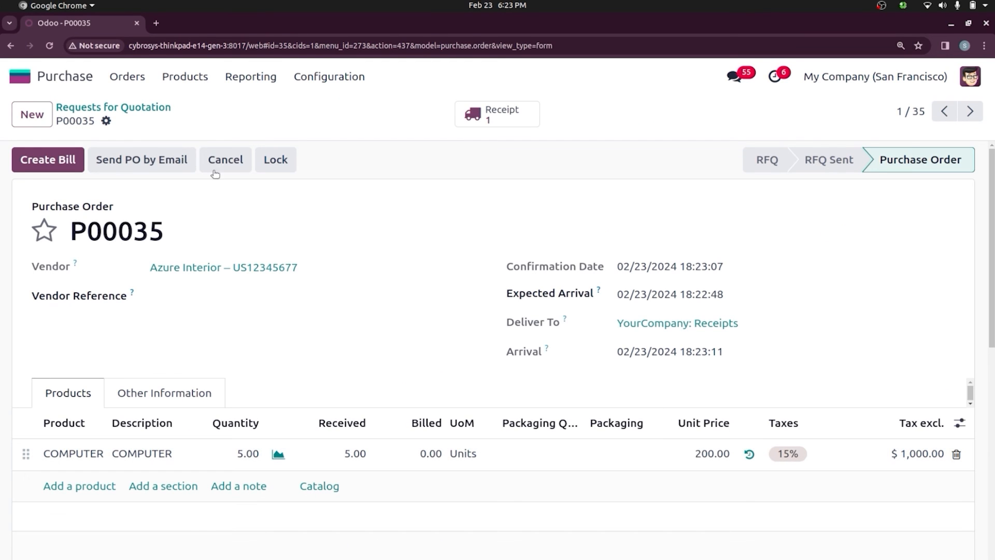
- Search the Purchase app's products for COMPU and open the COMPUTER product to check its cost
click(193, 75)
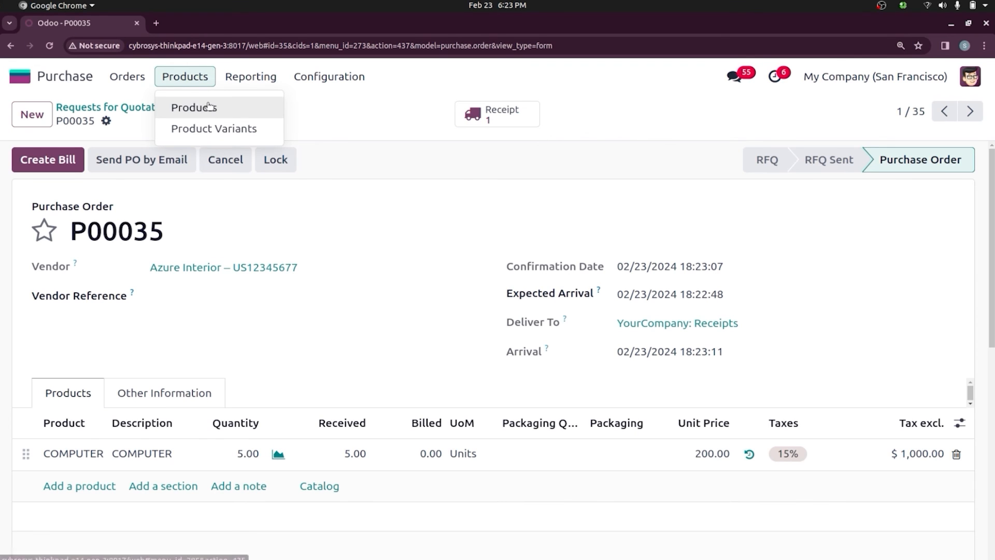
click(191, 106)
text(COMPU)
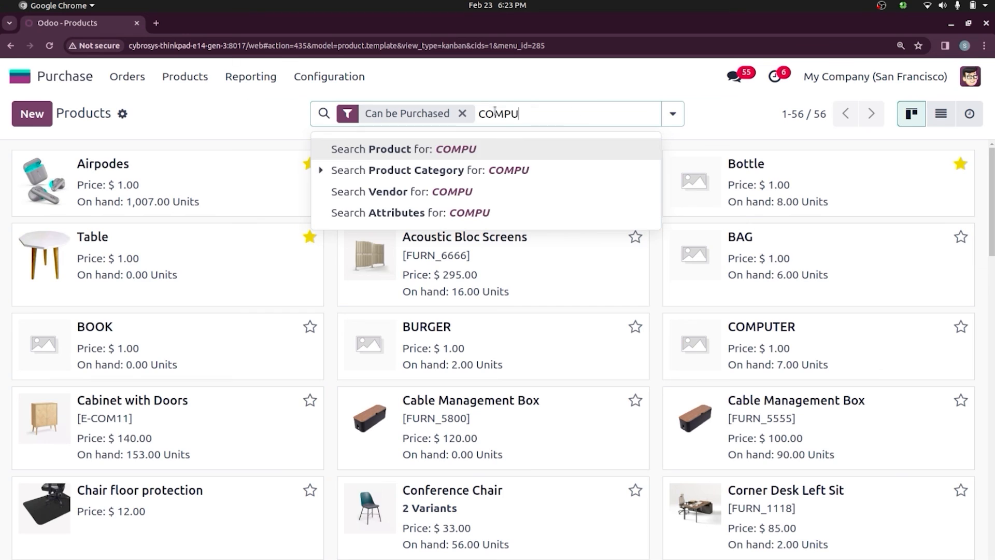
key(Return)
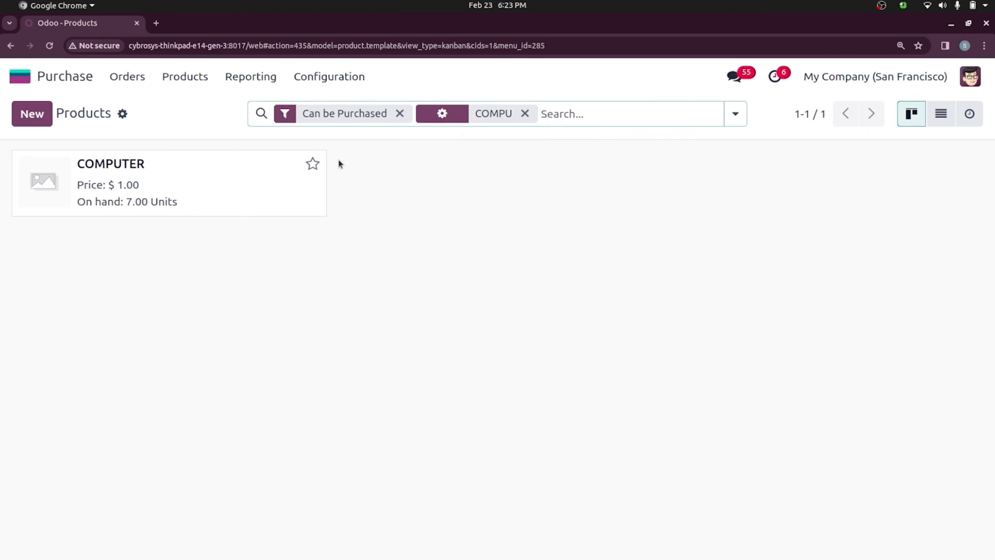
click(215, 184)
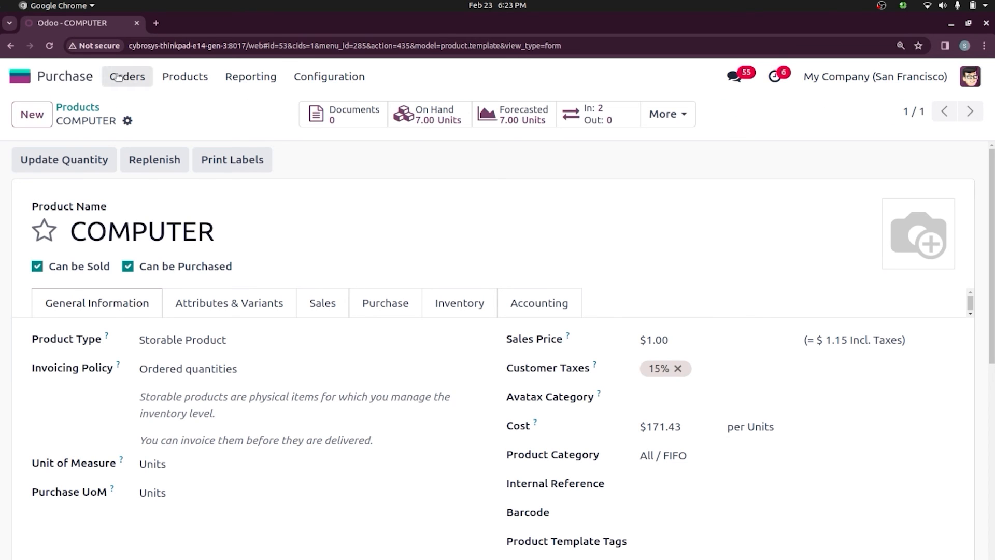
- Switch to the Sales app and create a new quotation for the customer Deco Addict
click(14, 79)
text(sa)
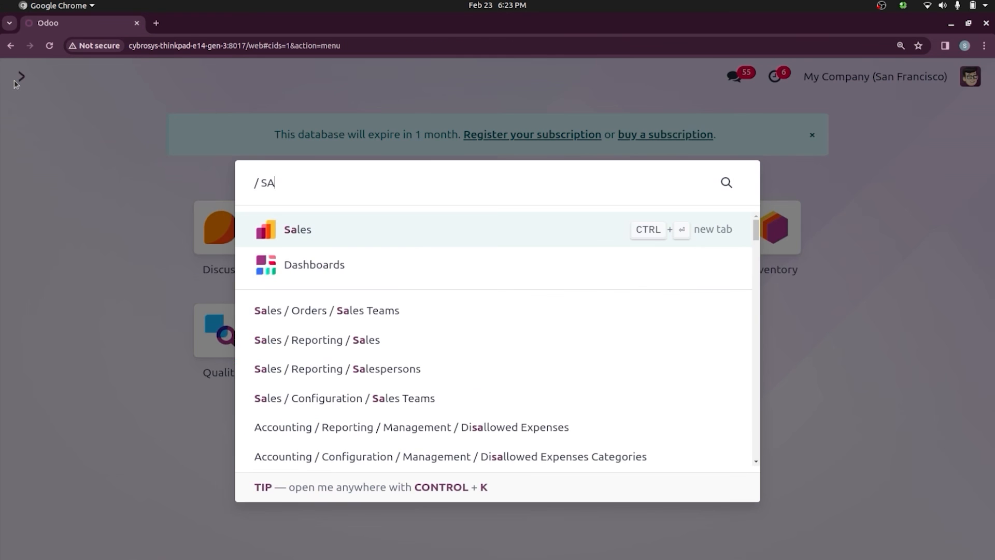
key(Return)
click(32, 113)
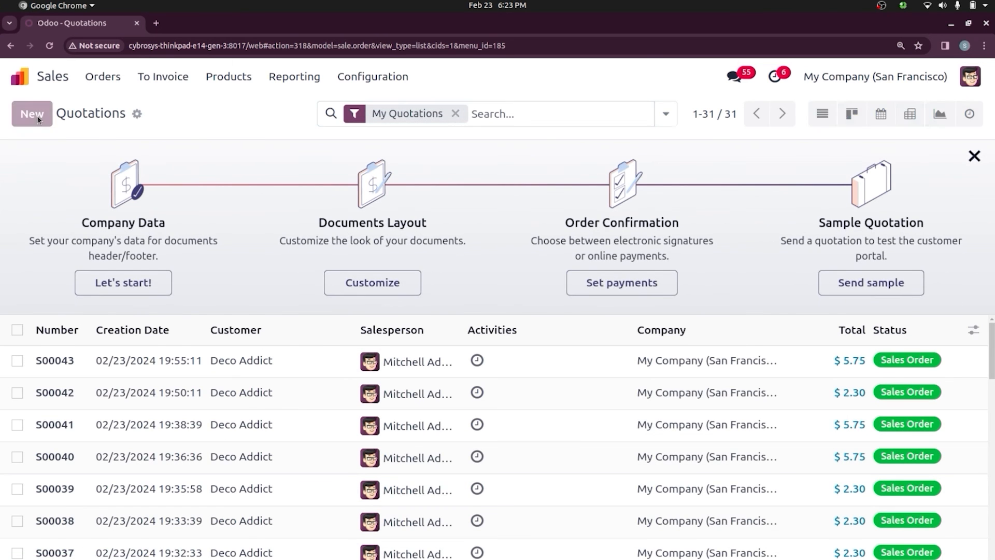
click(166, 257)
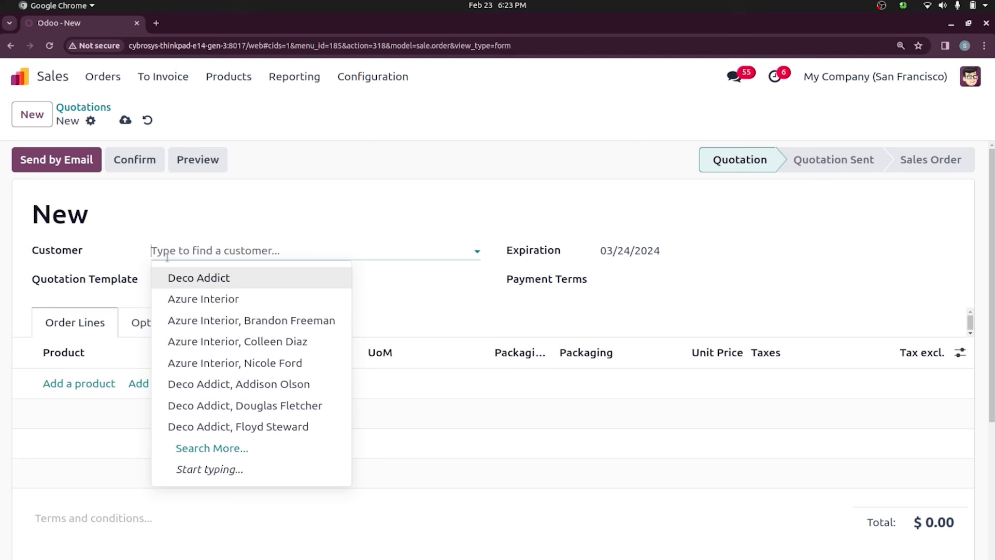
click(199, 278)
- Add a COMPUTER line to the quotation with a quantity of 2
click(78, 432)
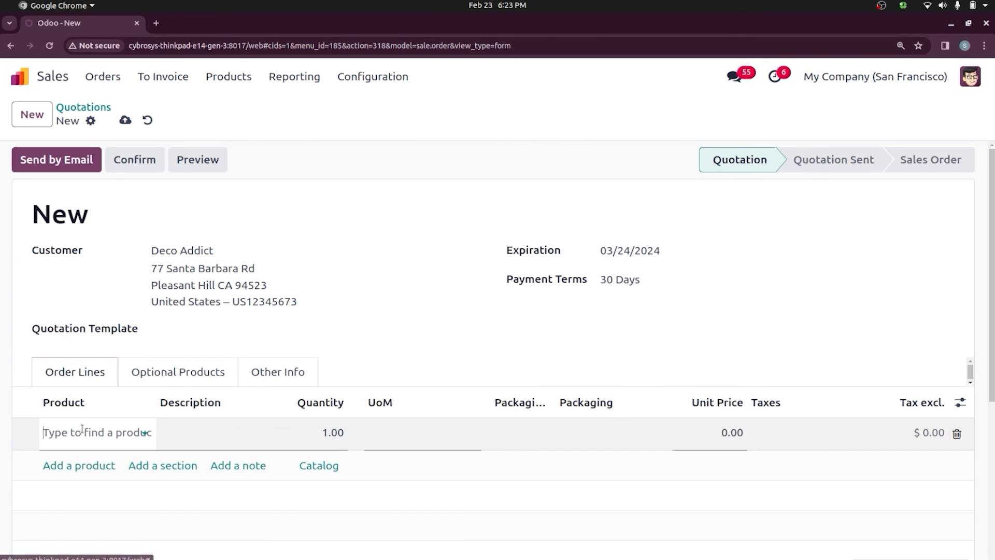
text(COMPU)
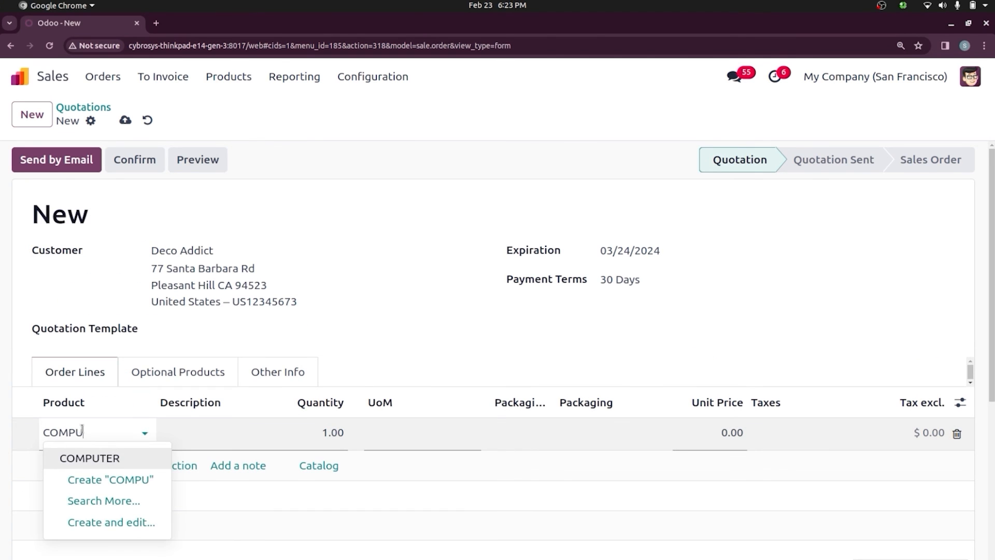
click(99, 455)
click(312, 437)
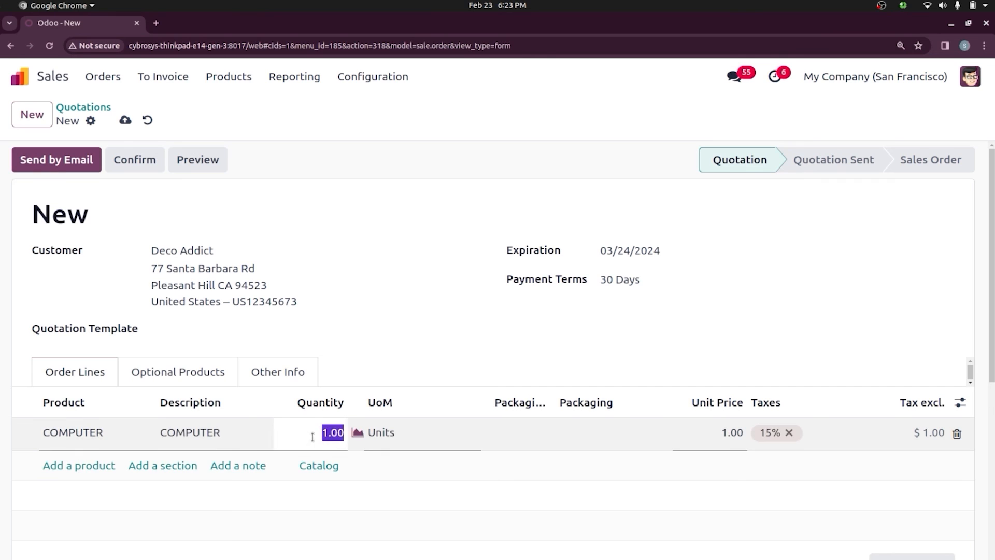
text(2)
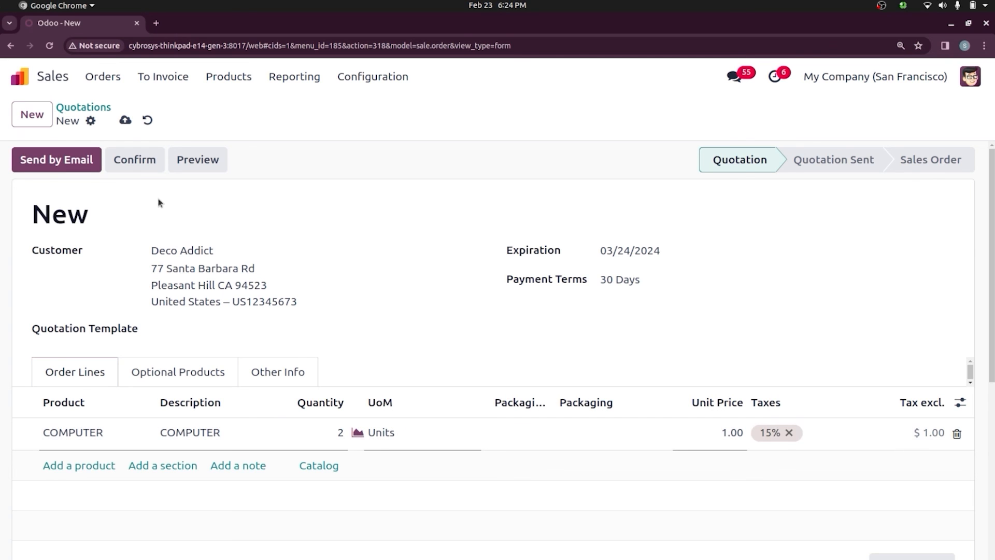
- Confirm the sales order for 2 COMPUTER units and validate its delivery
click(147, 161)
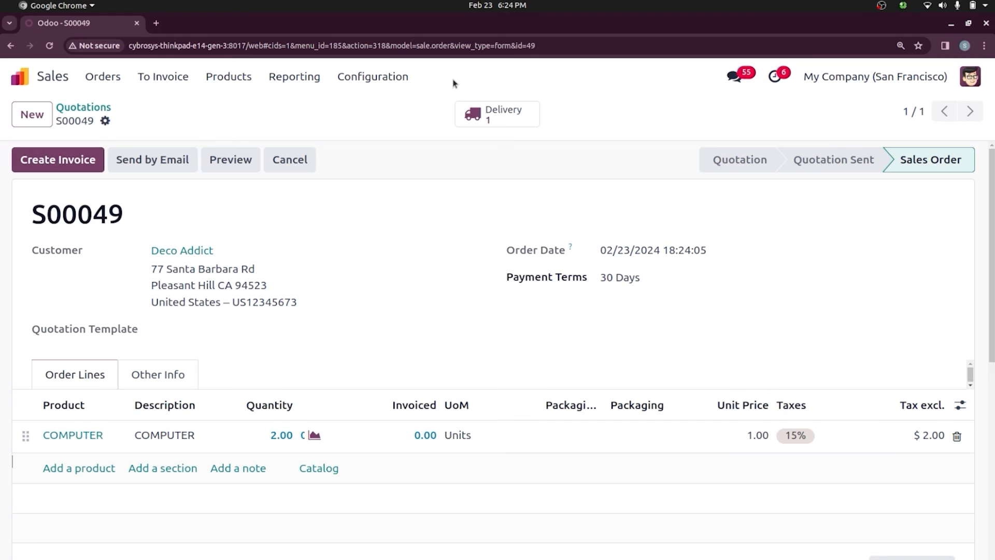
click(489, 112)
click(45, 160)
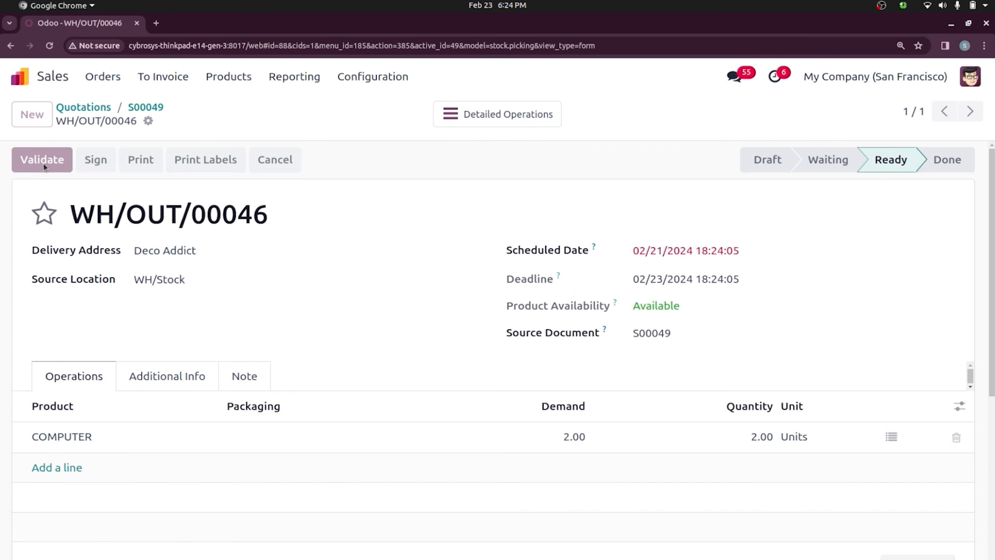
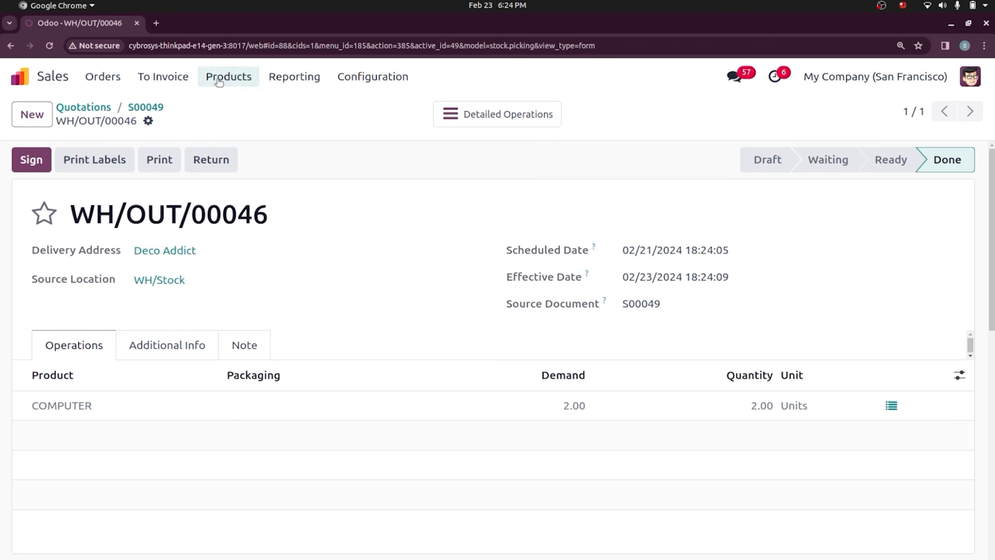
- Search the Sales app's products for COMPUTER and open the product to check its cost after the delivery
click(219, 77)
click(226, 104)
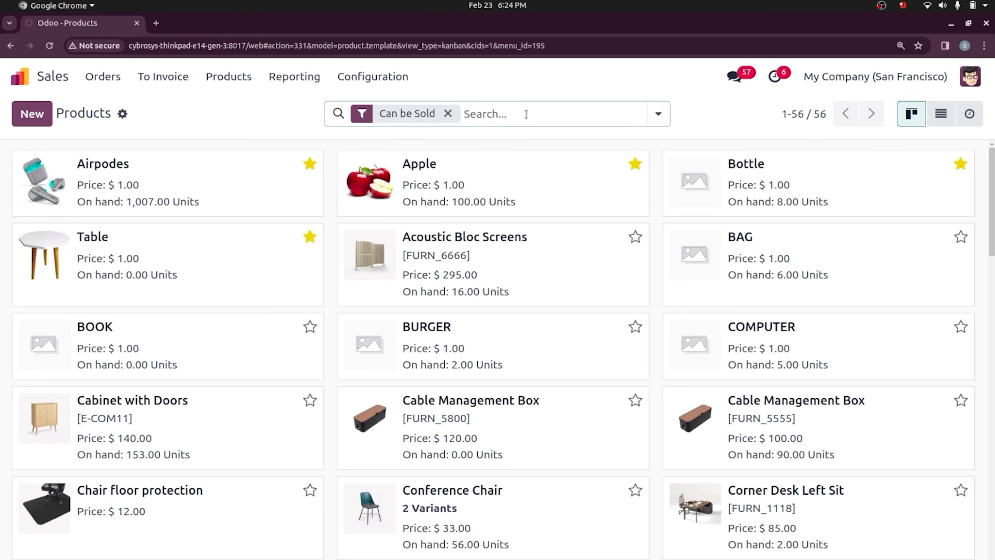
text(COMPUTER)
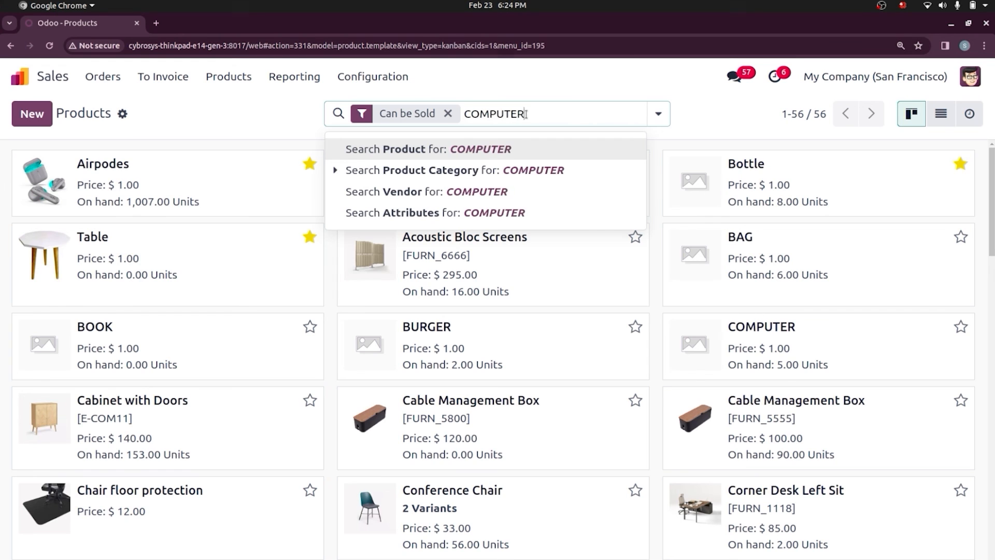
key(Return)
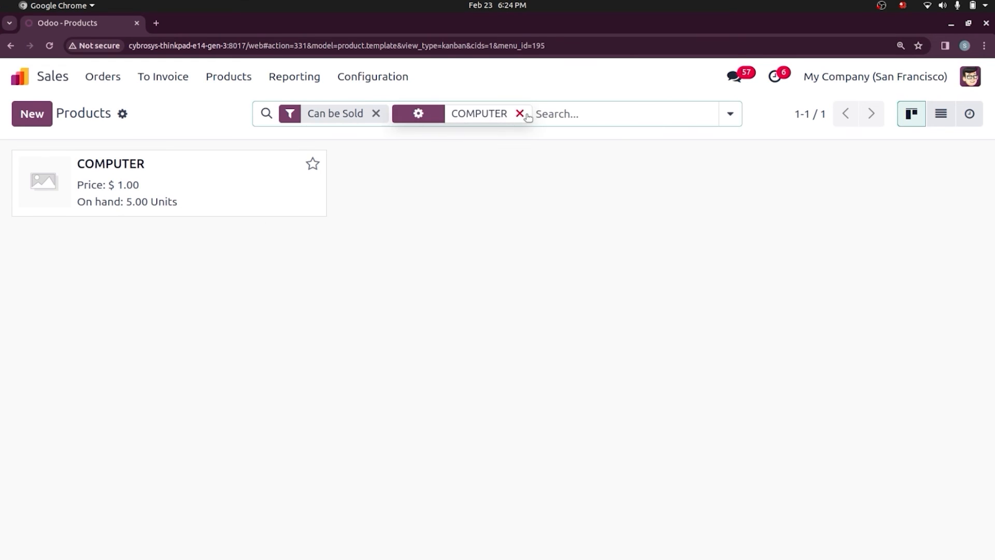
click(262, 192)
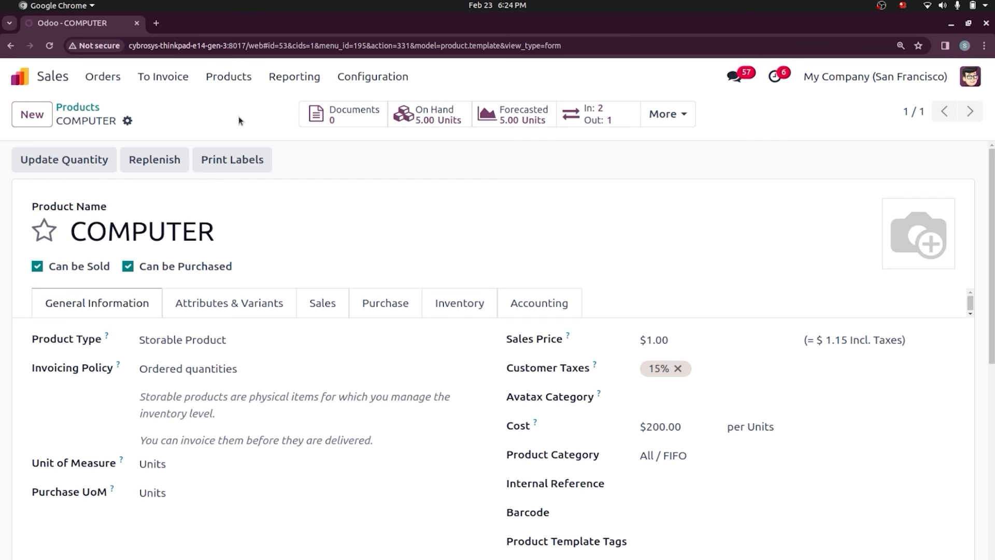
- Switch to the Inventory app and open the list of reordering rules
click(21, 77)
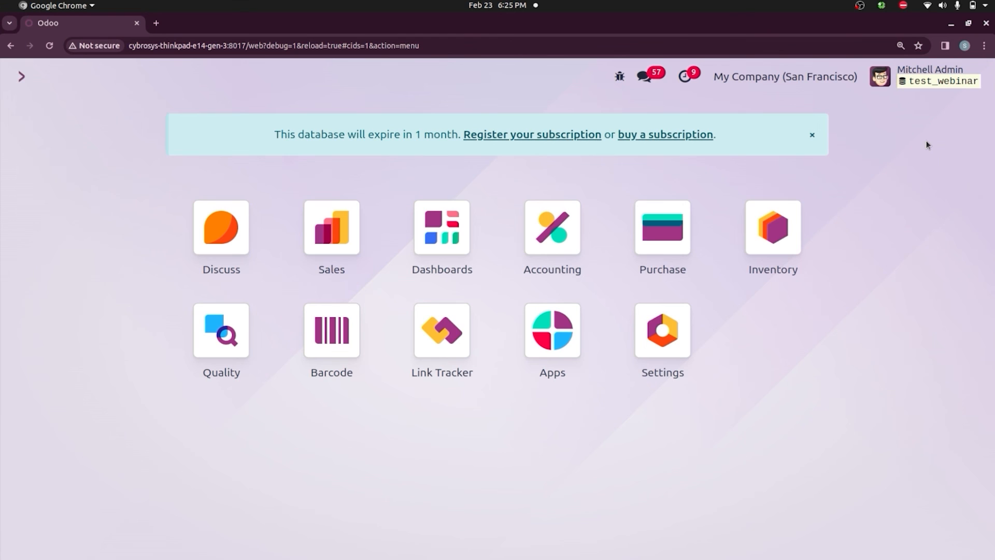
text(in)
key(Return)
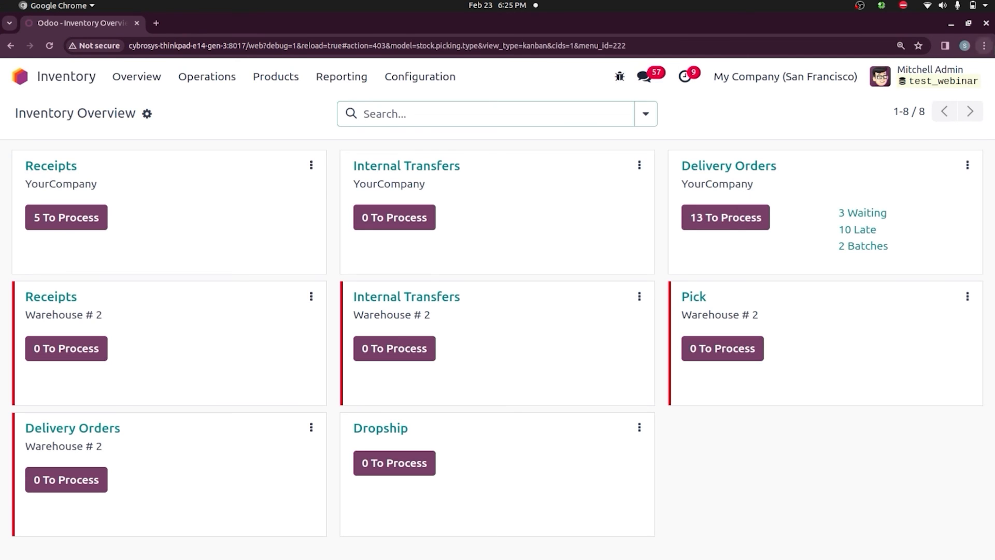
click(454, 75)
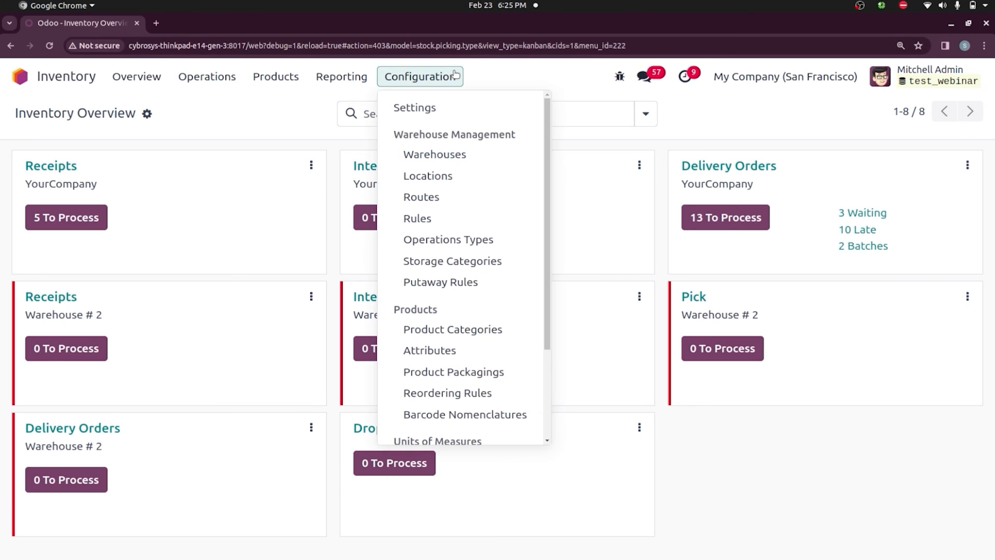
click(461, 391)
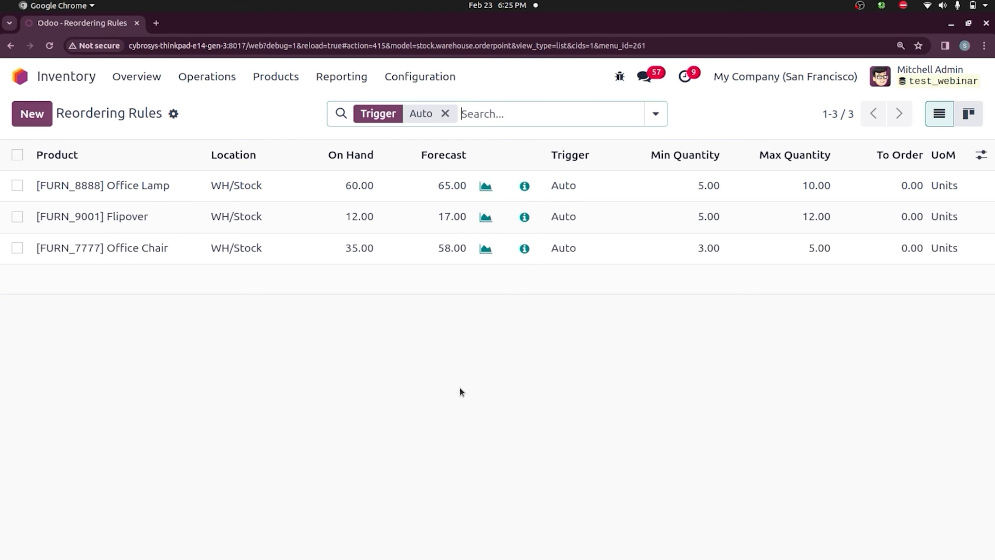
- Add a reordering rule for the Apple product with a minimum quantity of 100 and a maximum quantity of 200, and save it
click(43, 114)
click(108, 282)
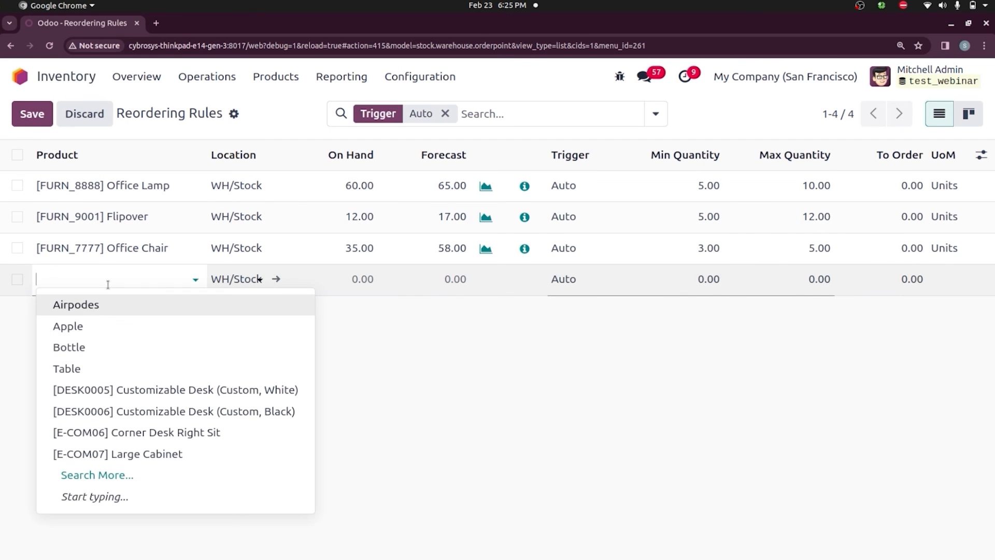
click(110, 333)
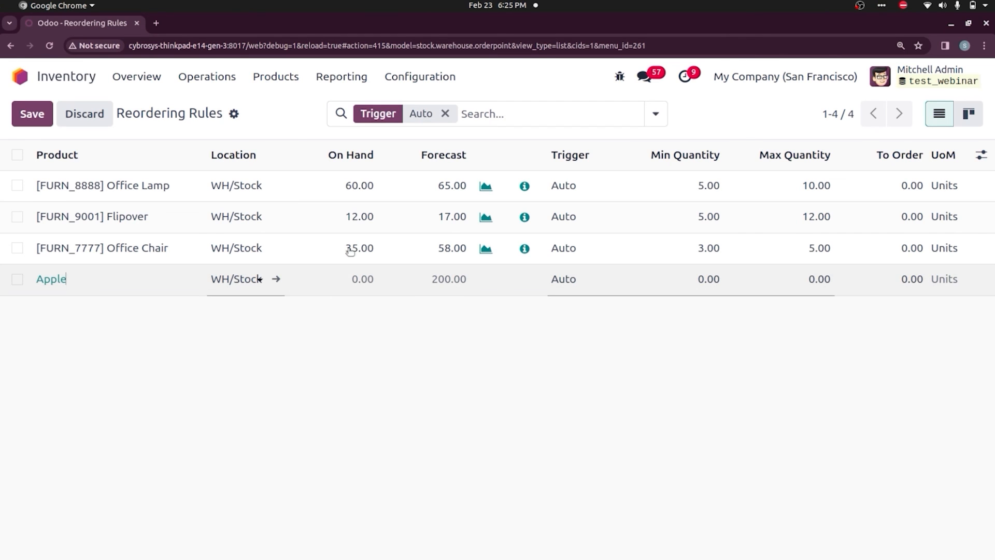
click(699, 280)
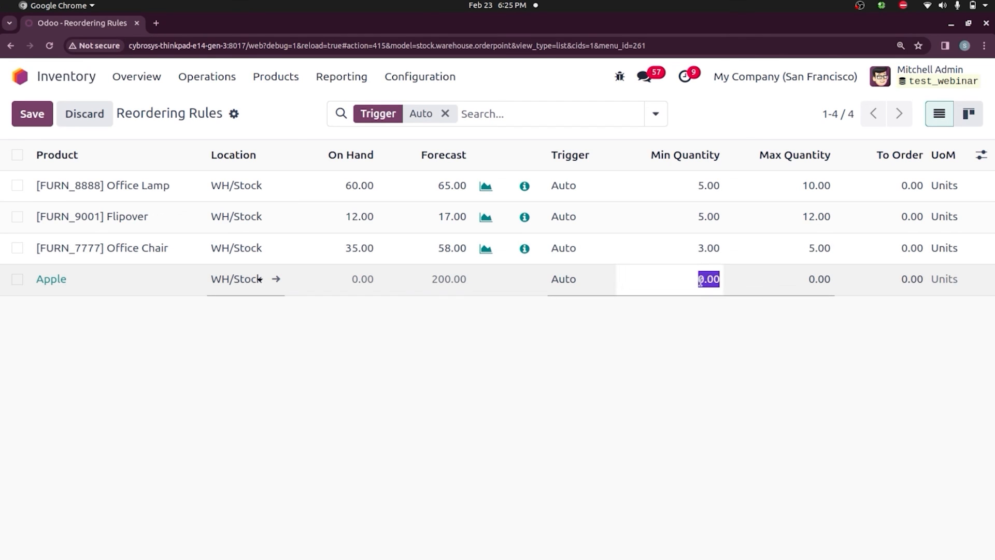
text(100)
click(735, 333)
click(812, 279)
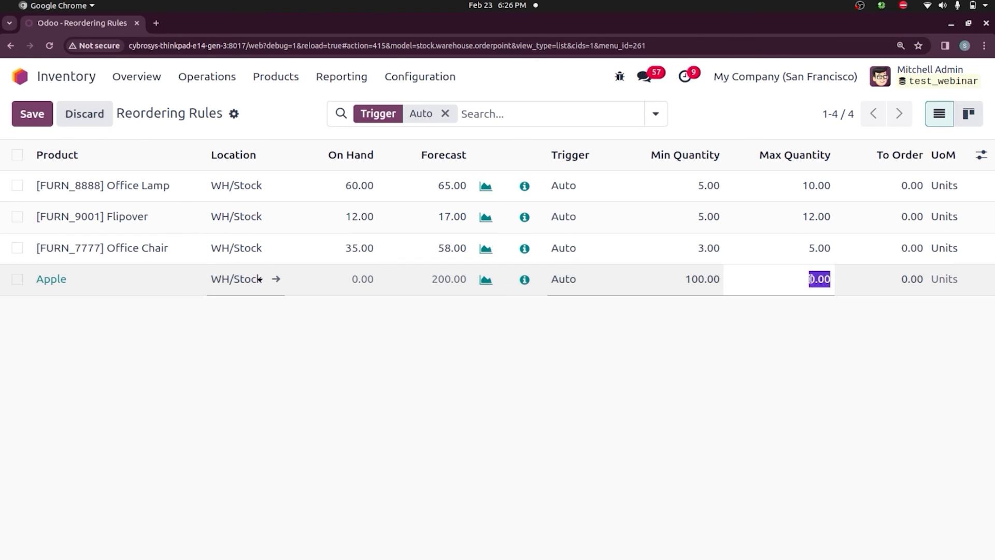
text(200)
click(828, 419)
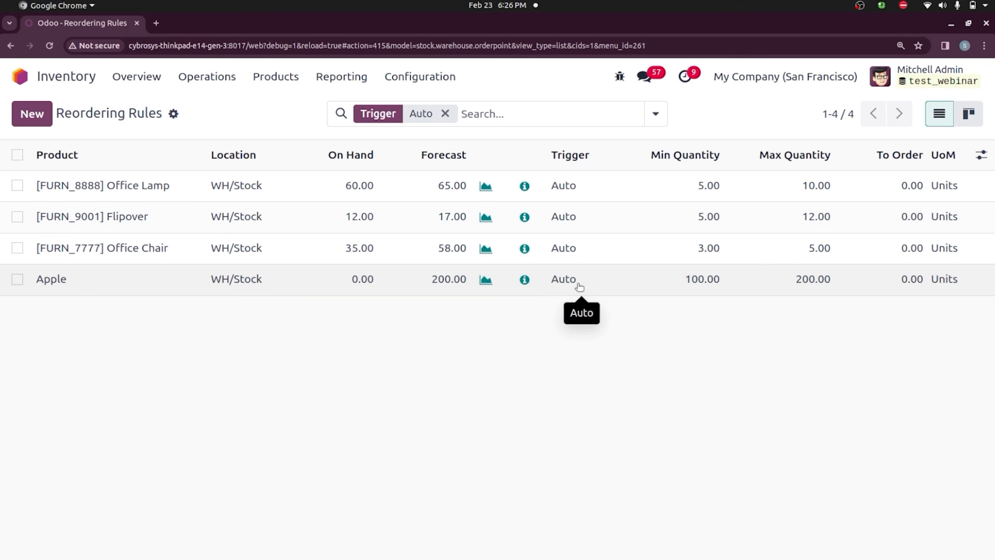
- Run the procurement scheduler from the Inventory app to trigger the automatic reordering rules
click(211, 76)
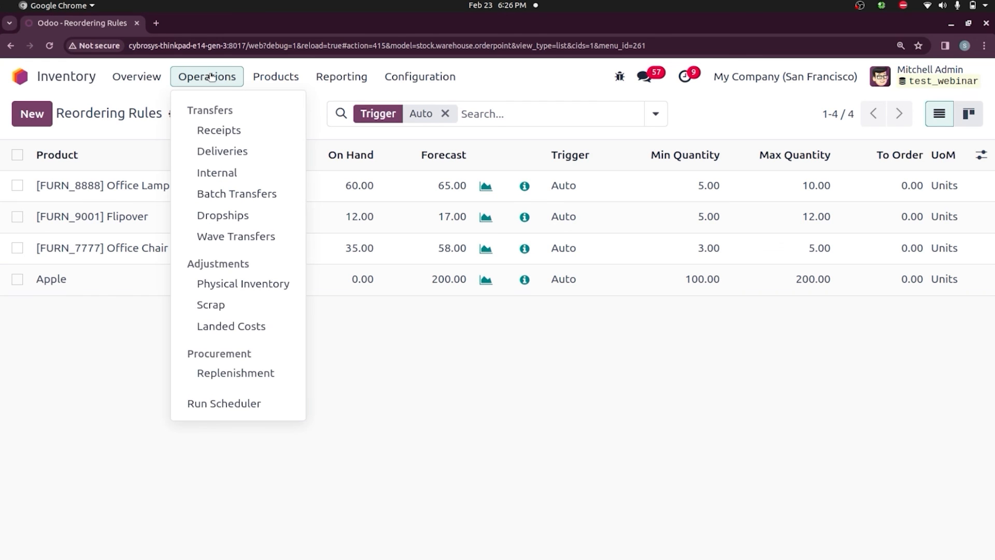
click(238, 402)
click(174, 374)
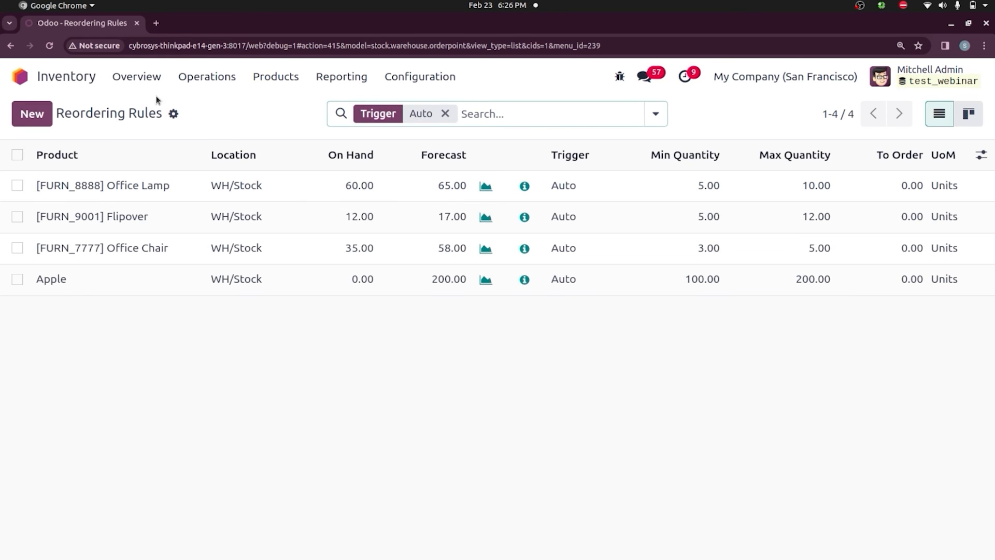
- Switch to the Purchase app and open the requests for quotation P00038 and P00037 to check which one orders Apple
click(23, 77)
text(pu)
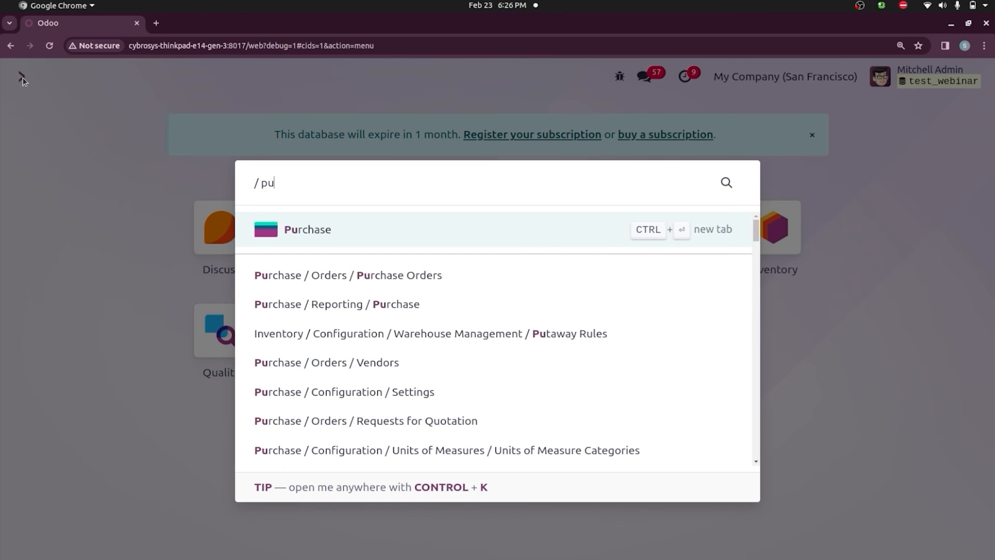
key(Return)
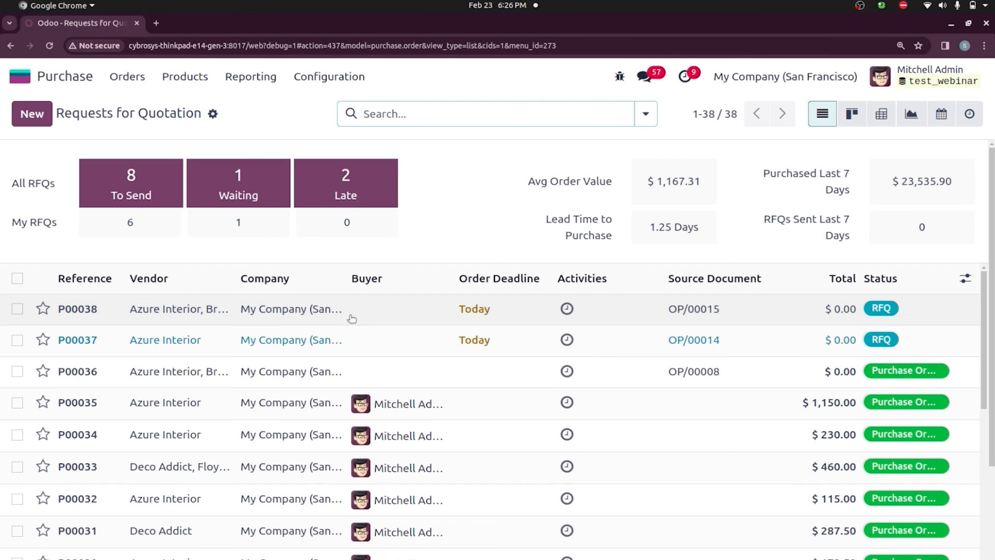
click(352, 318)
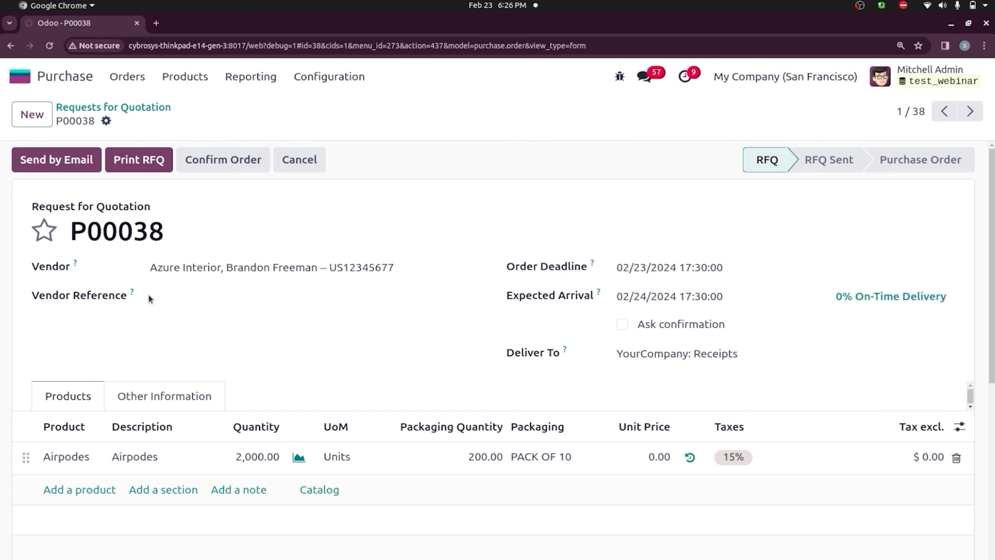
click(77, 107)
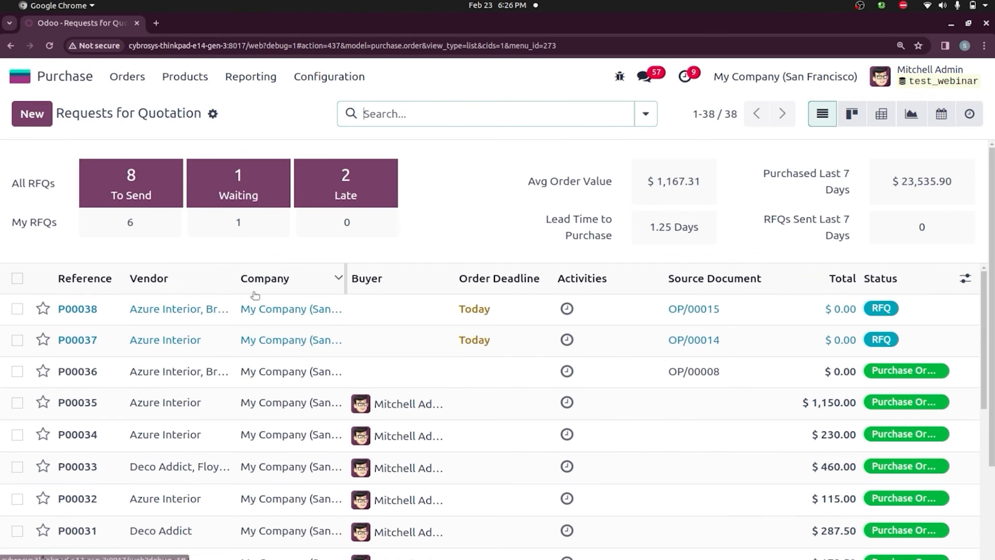
click(402, 342)
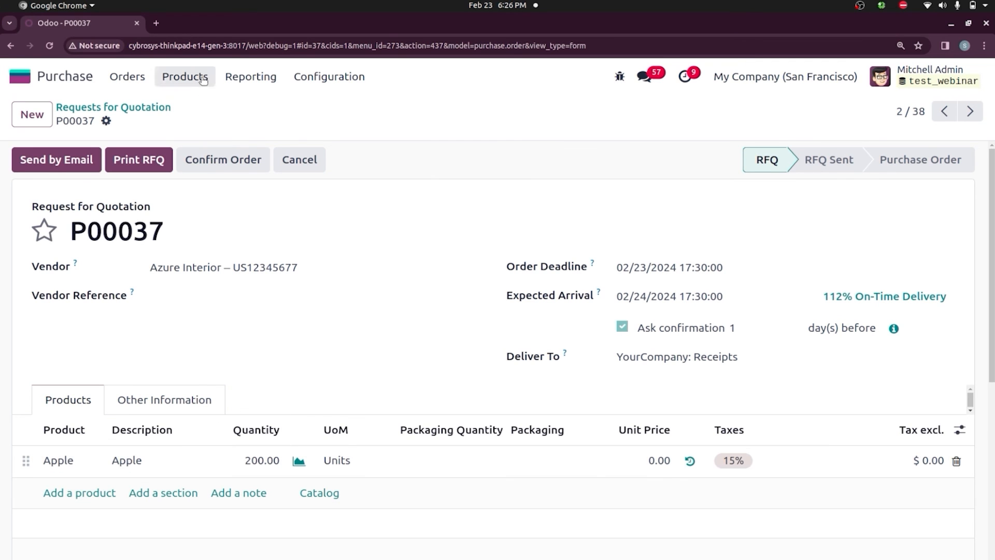
- Confirm the Apple order P00037, then receive the products and validate the receipt
click(227, 153)
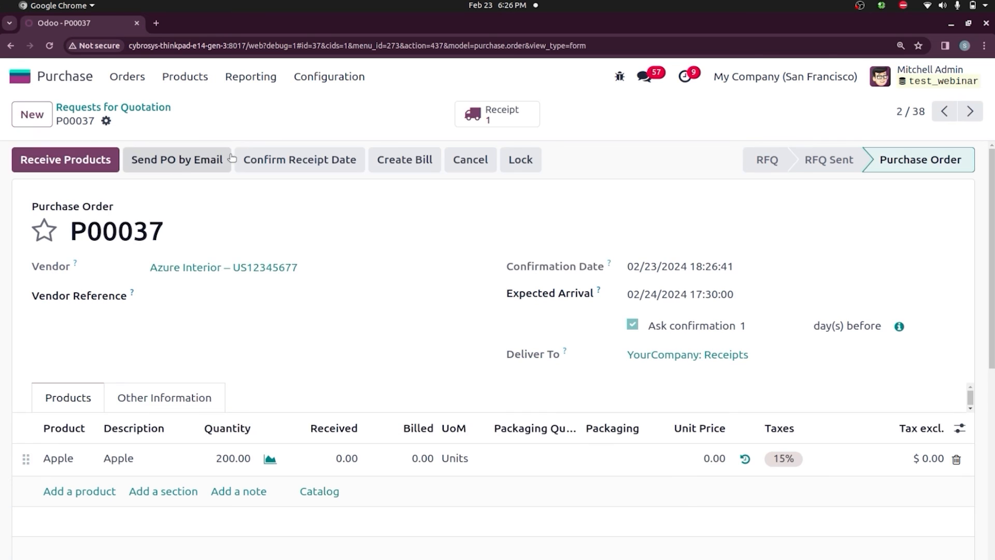
click(92, 161)
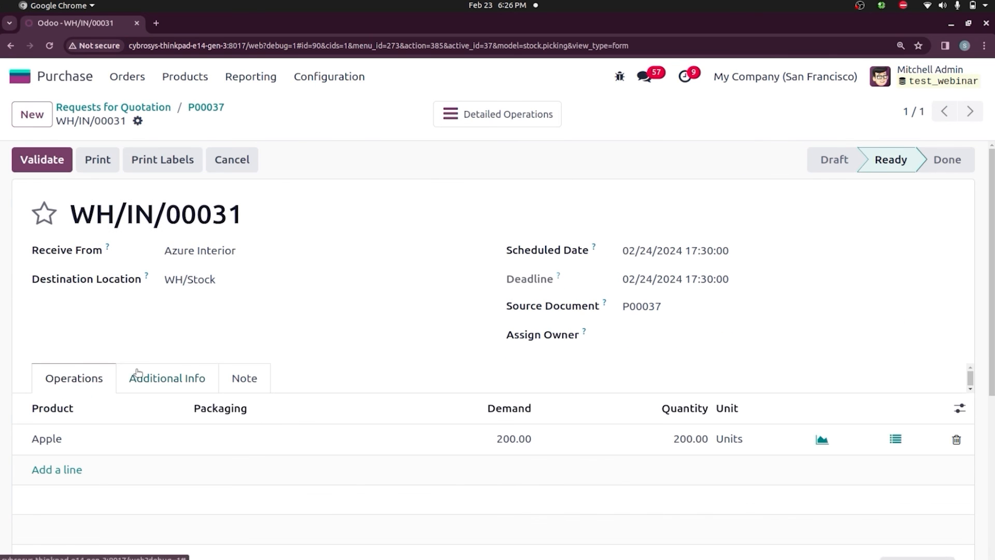
click(52, 155)
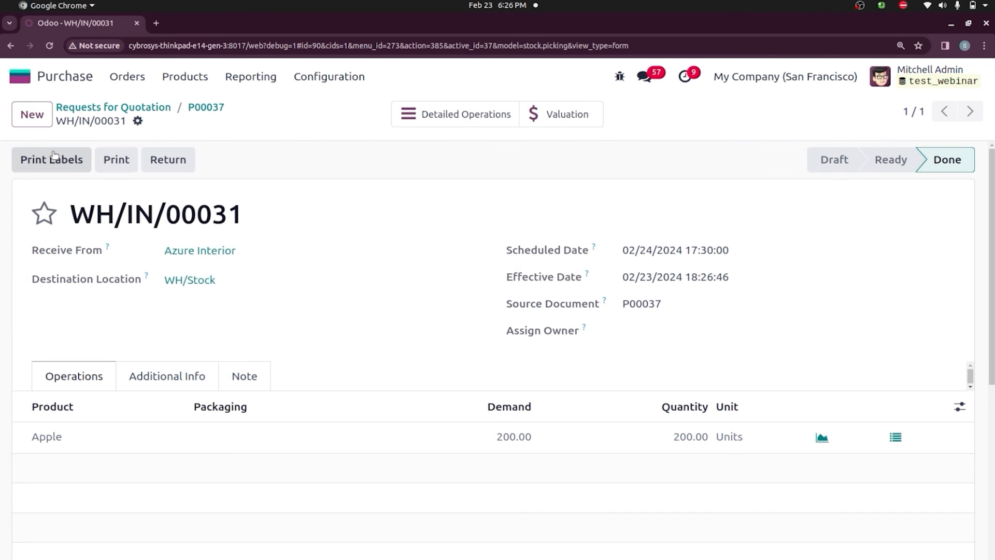
- Switch to the Inventory app and open the list of reordering rules
click(21, 77)
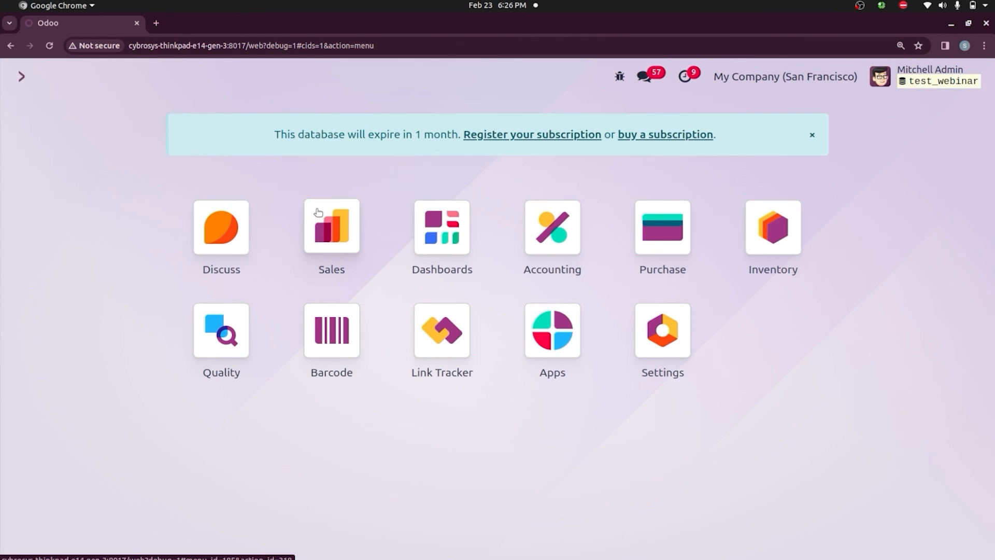
text(i)
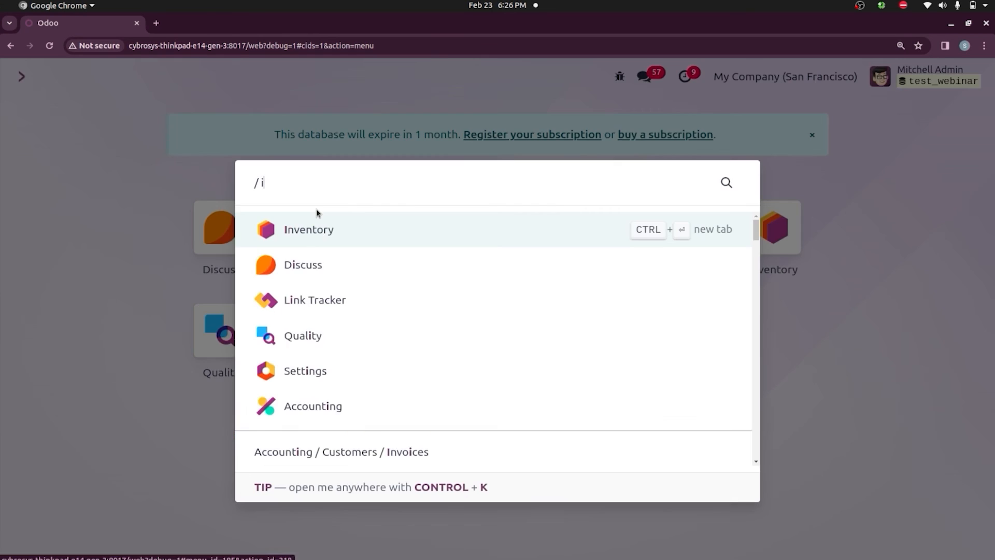
key(Return)
click(420, 83)
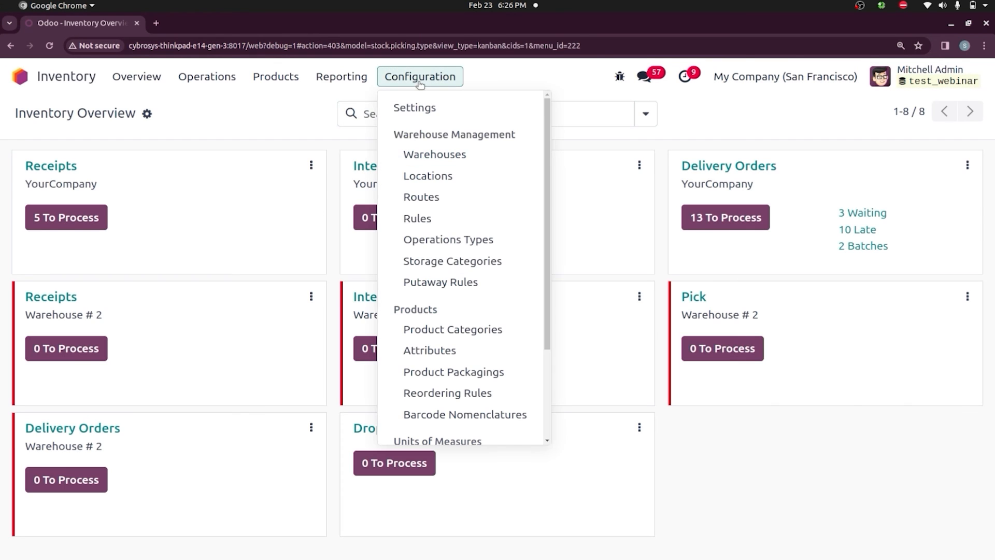
click(466, 396)
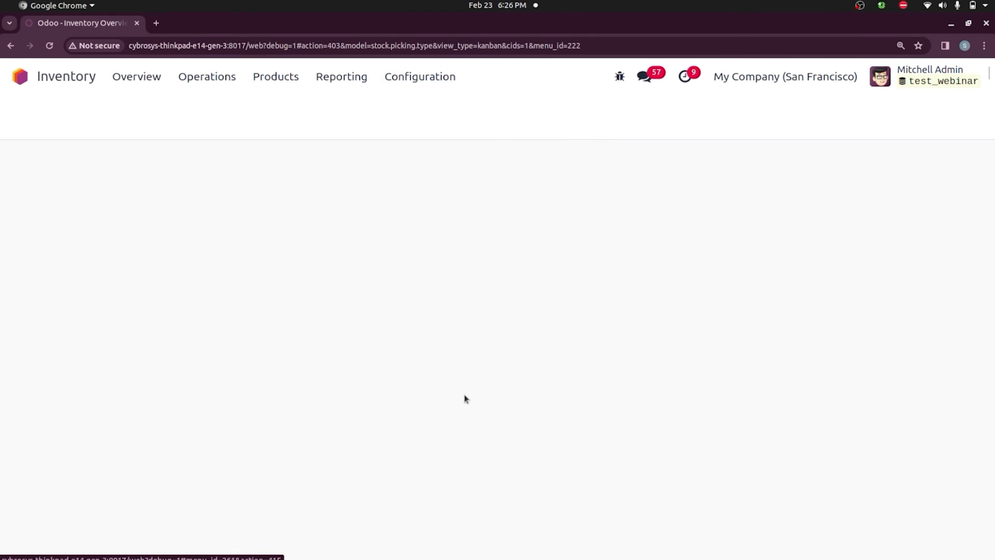
- Start a new reordering rule for the Apple product at the location WH/Stock/Shelf 1
click(32, 114)
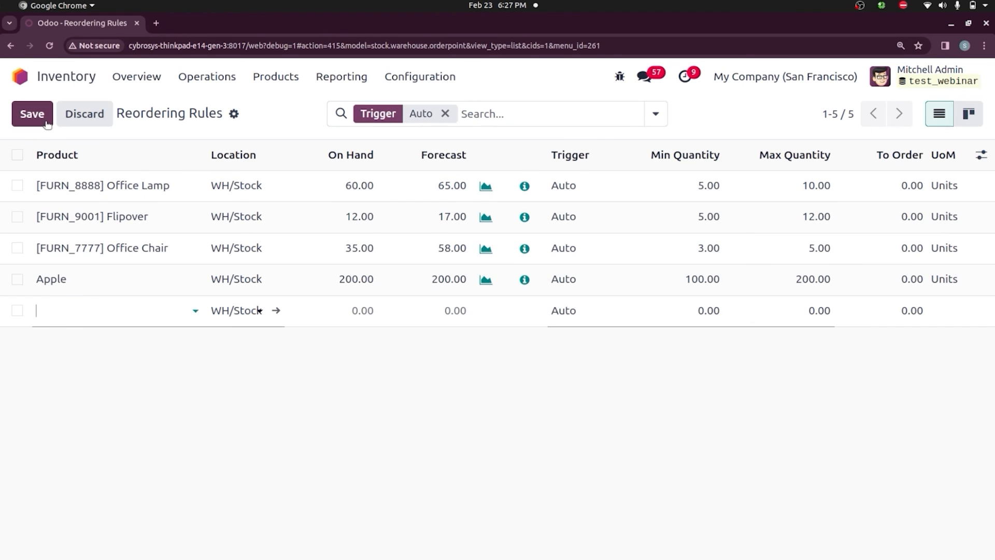
click(115, 313)
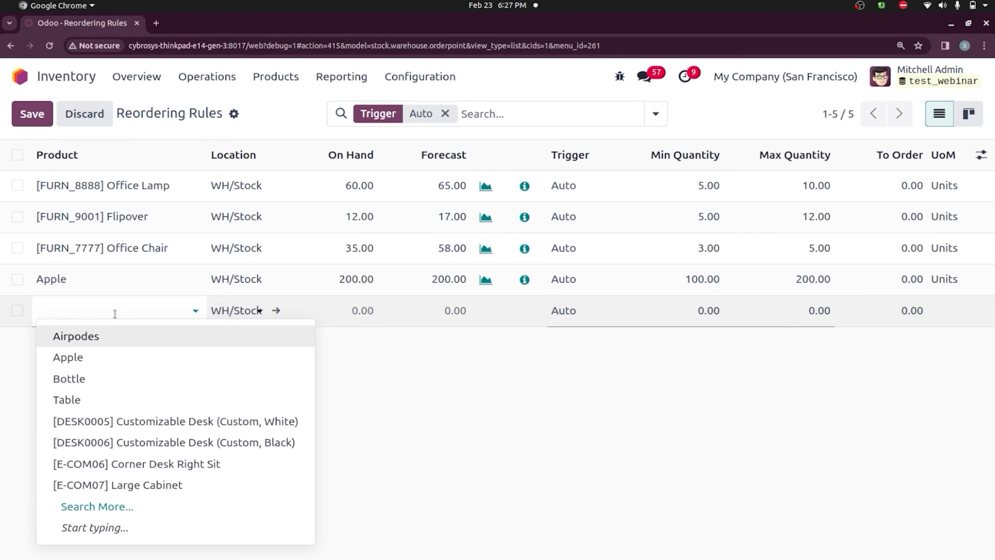
click(97, 357)
click(239, 311)
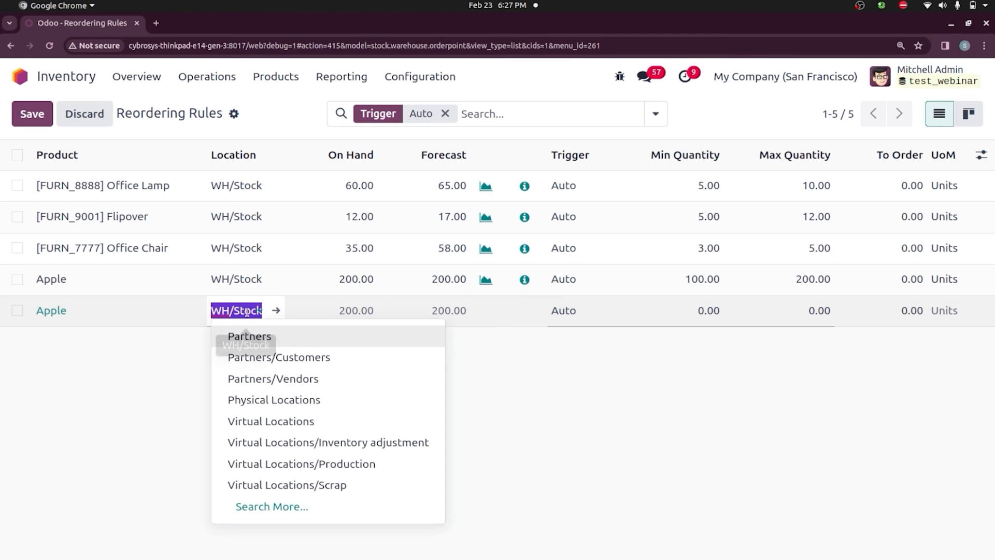
click(265, 311)
text(/)
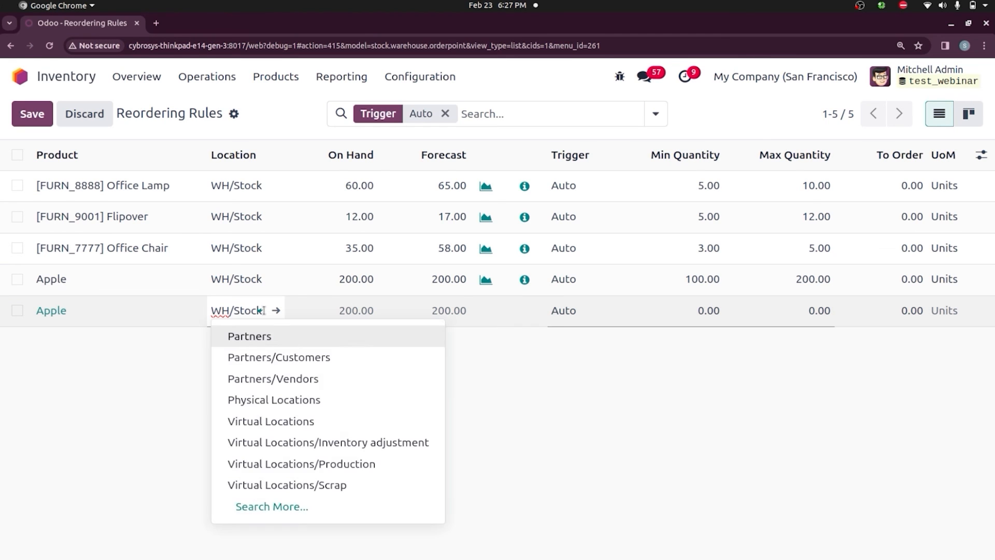
click(276, 342)
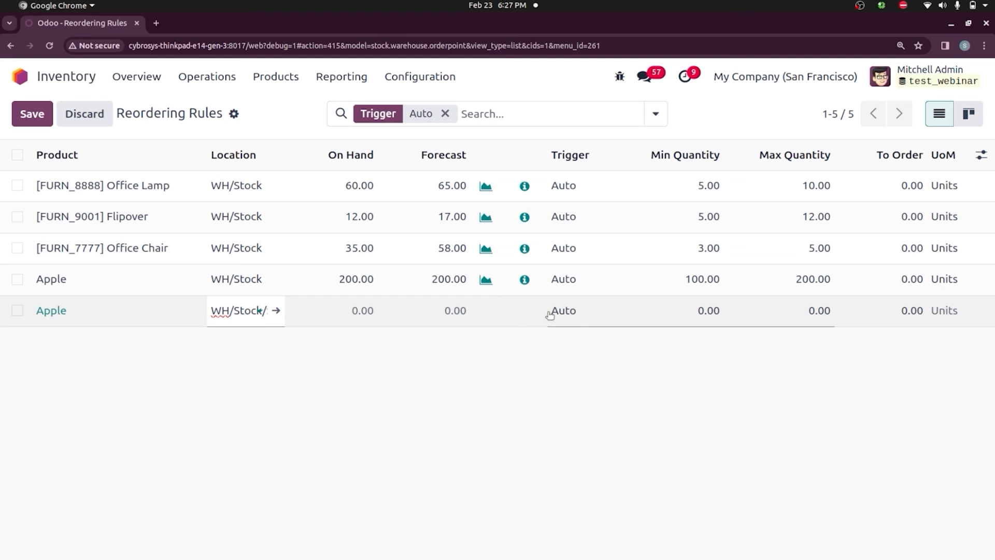
- Set the new Apple rule's trigger to Manual, with minimum quantity 100 and maximum quantity 200, and save it
click(566, 311)
click(574, 339)
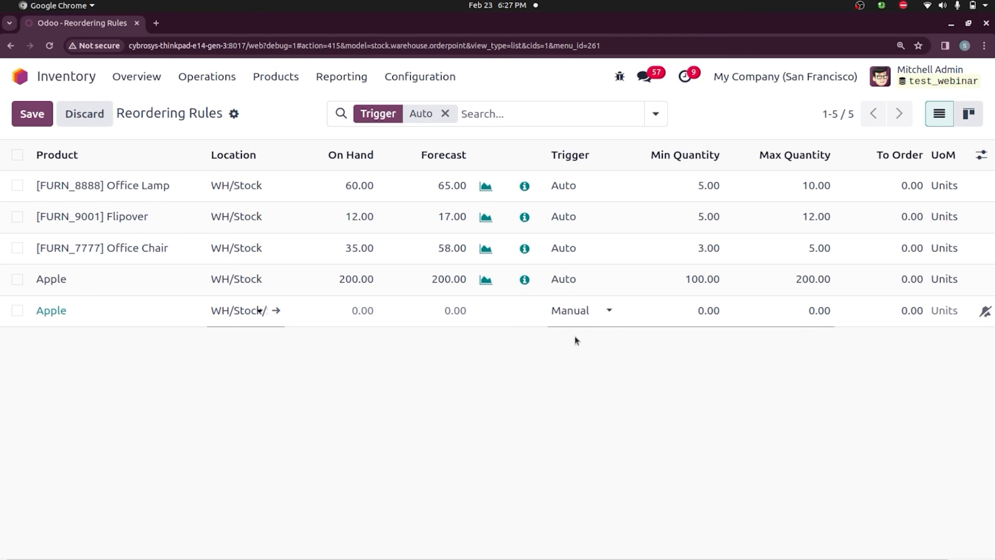
click(690, 314)
text(1)
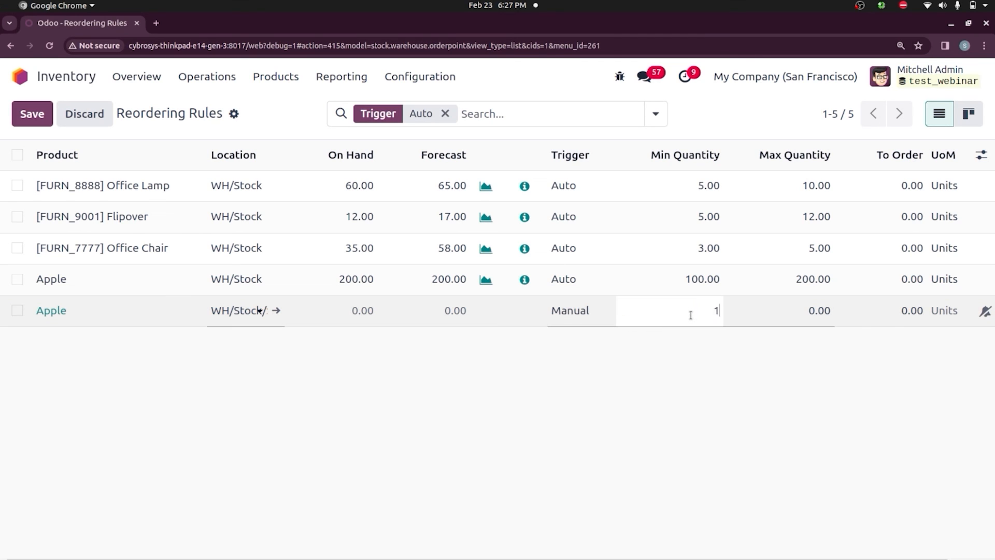
text(00)
click(744, 378)
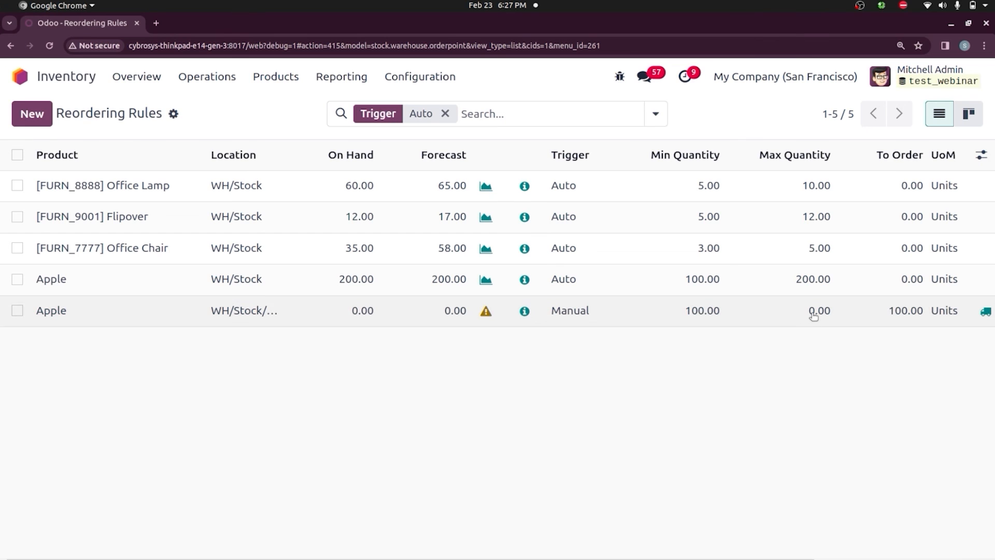
click(811, 310)
text(200)
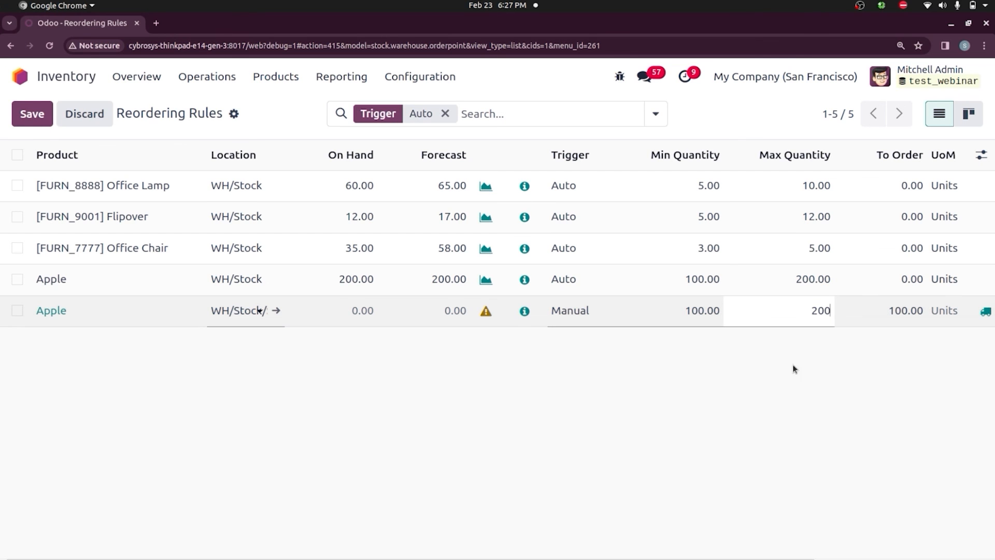
click(774, 434)
- Review the snooze options of the manual Apple rule without applying one
scroll(702, 513, right, 4)
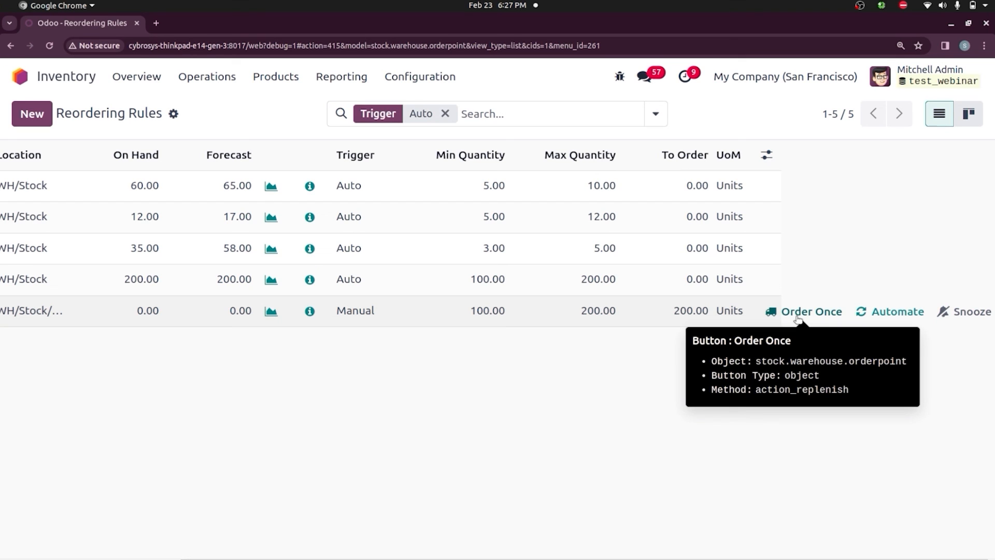
click(967, 312)
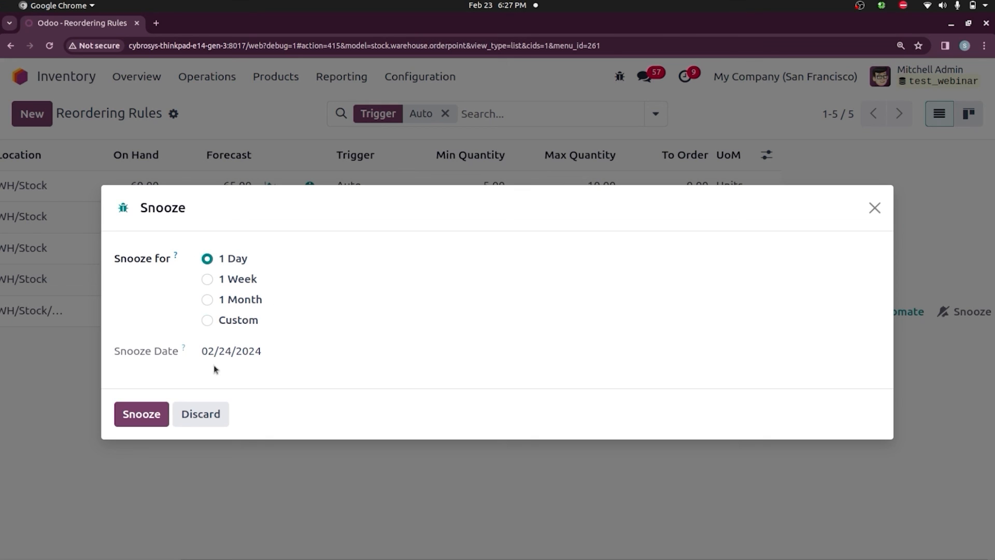
click(875, 208)
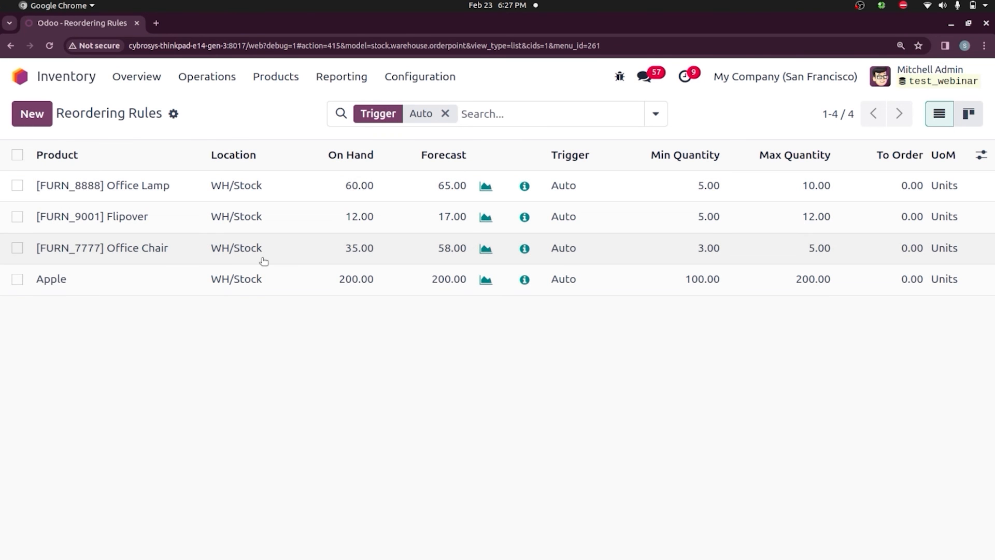
- Start another reordering rule for the Apple product at the location WH/Stock/Shelf 1, keeping the automatic trigger
click(40, 120)
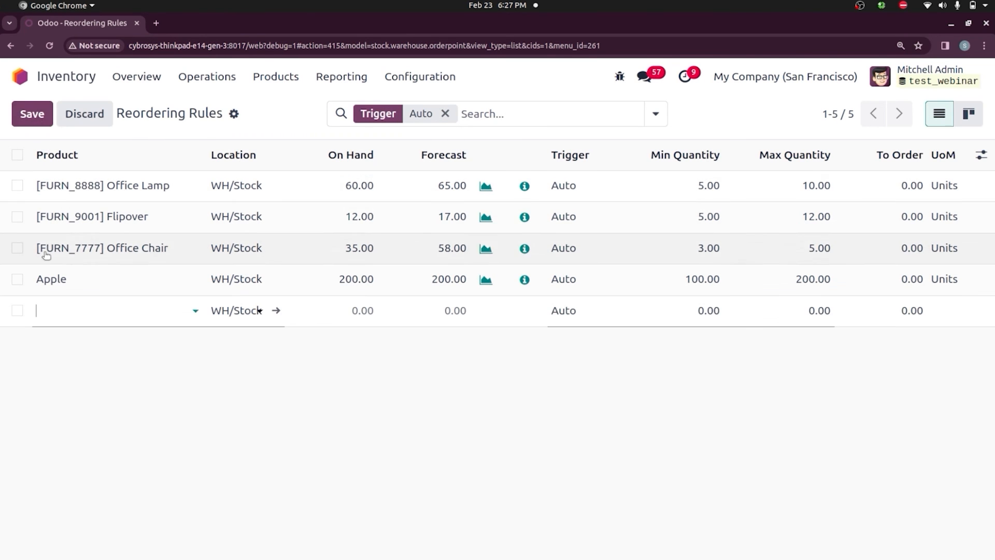
click(58, 305)
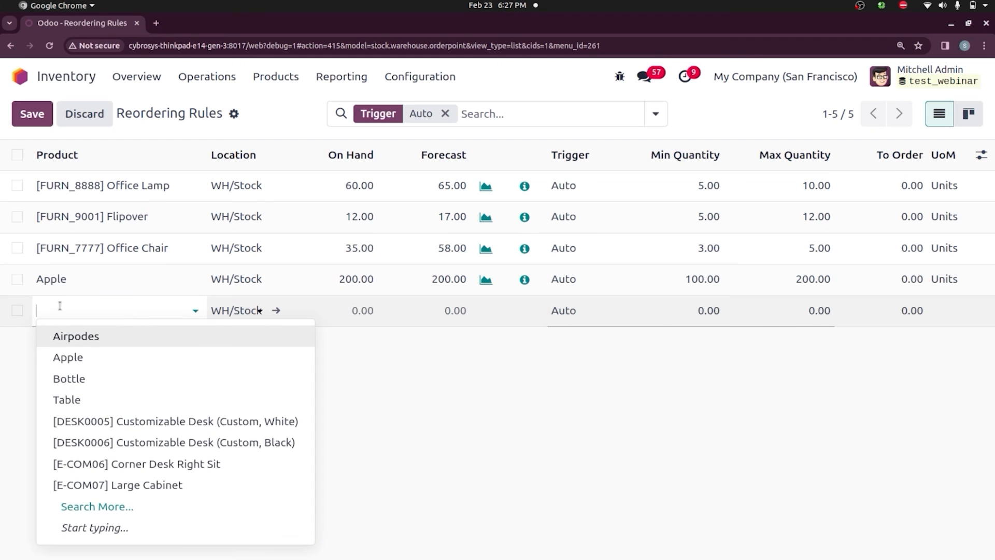
click(71, 358)
click(245, 312)
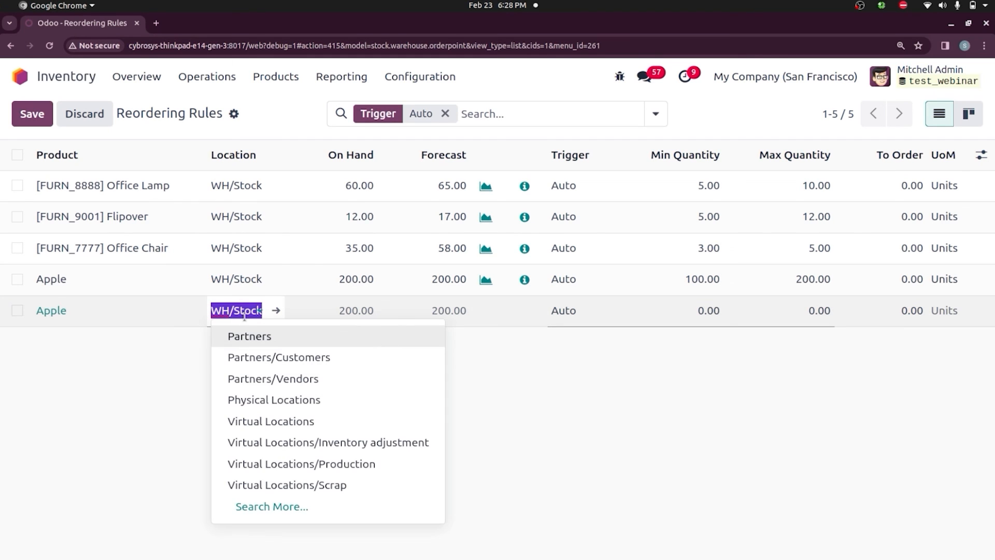
click(269, 316)
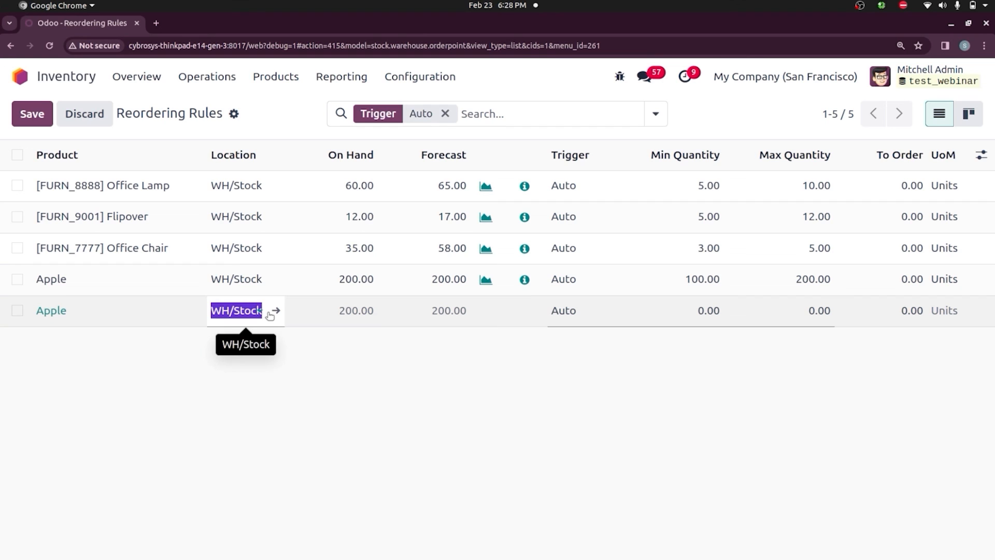
click(247, 309)
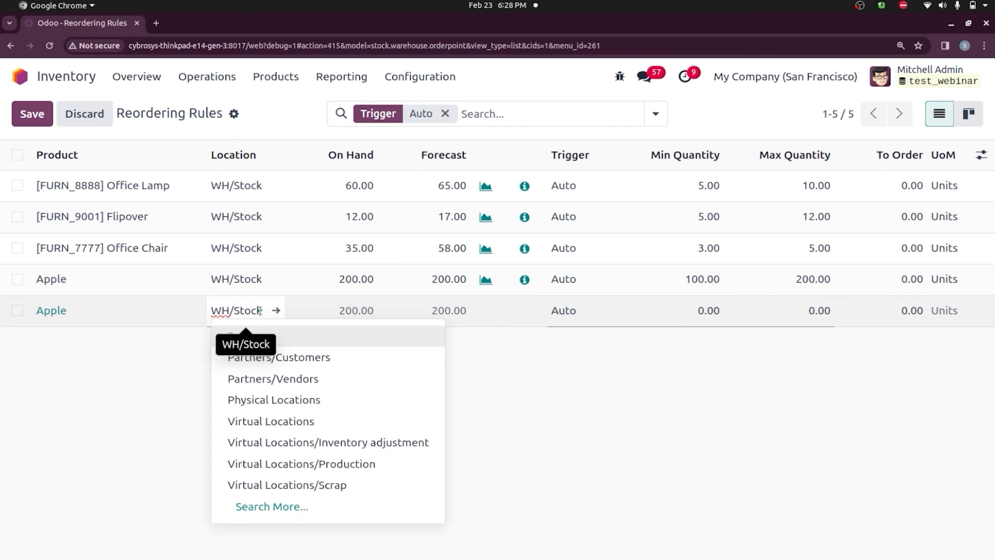
click(260, 310)
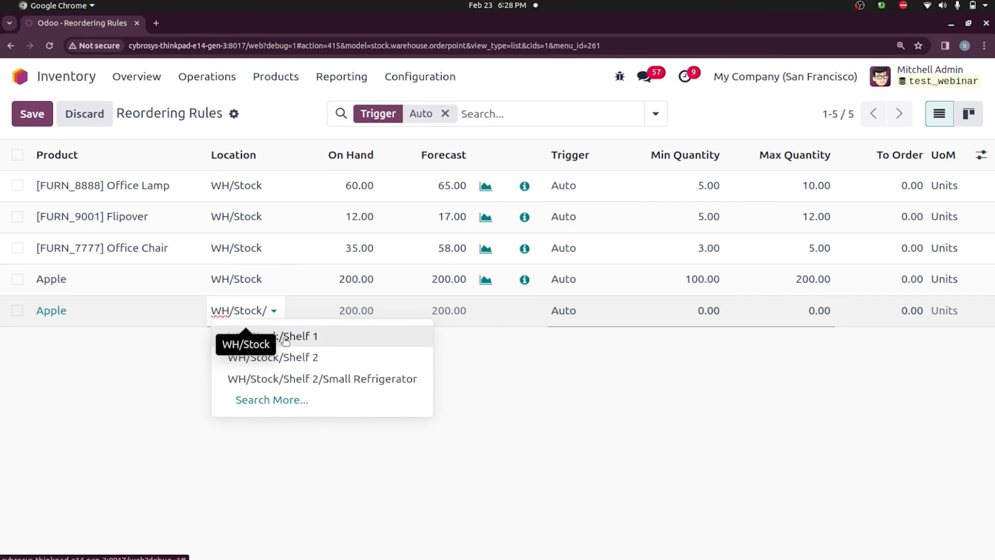
click(285, 338)
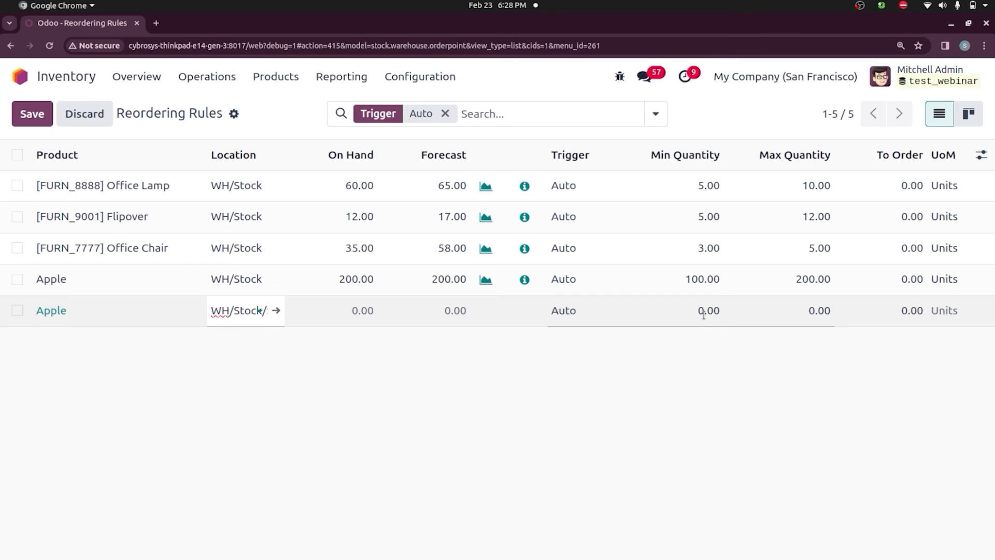
- Set the new Apple rule's minimum quantity to 100 and maximum quantity to 200, and try to order it once
click(704, 315)
text(100)
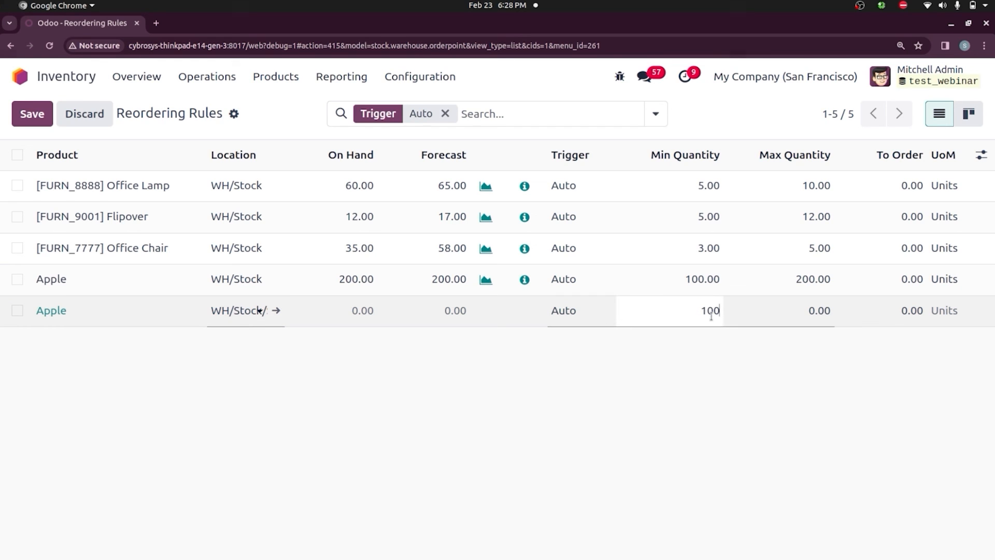
click(809, 310)
text(200)
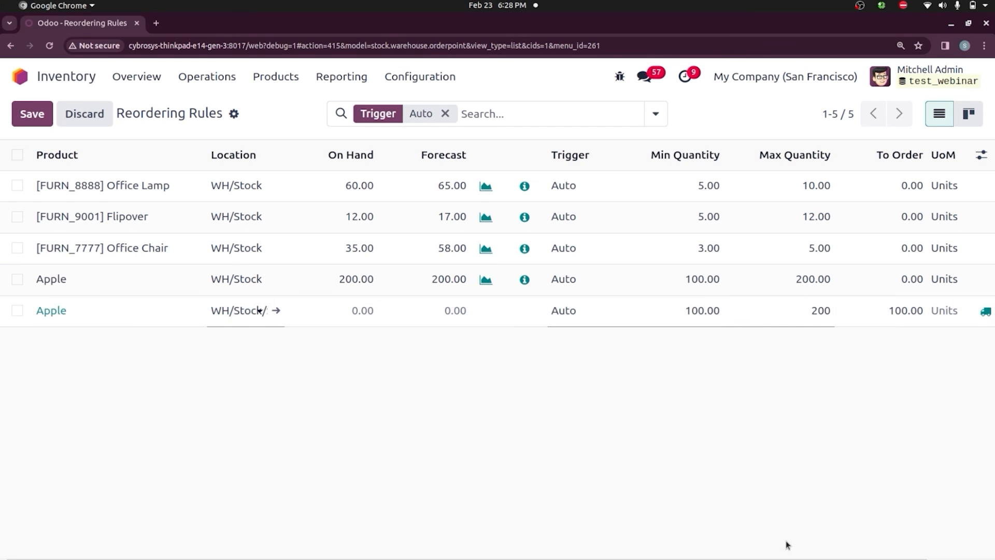
drag(781, 558, 862, 556)
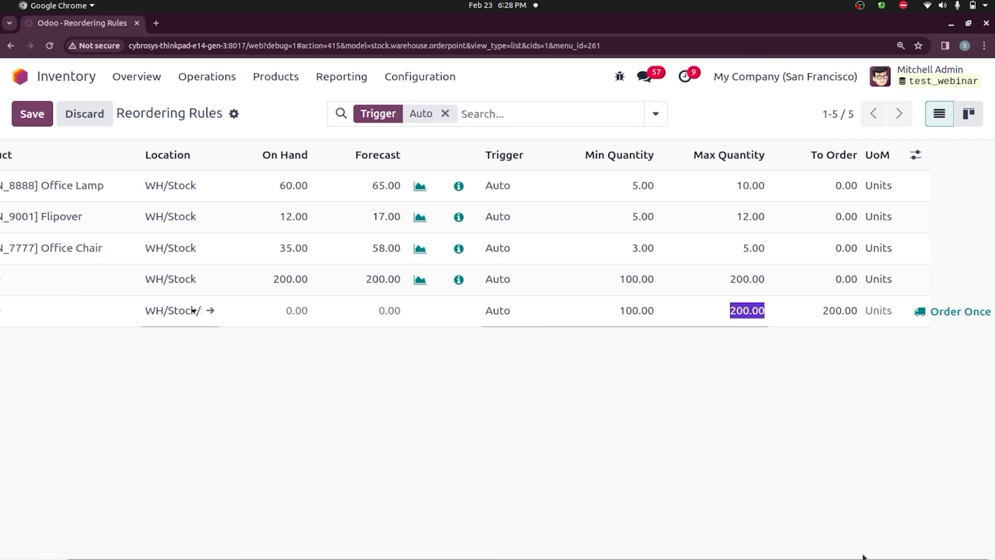
click(961, 312)
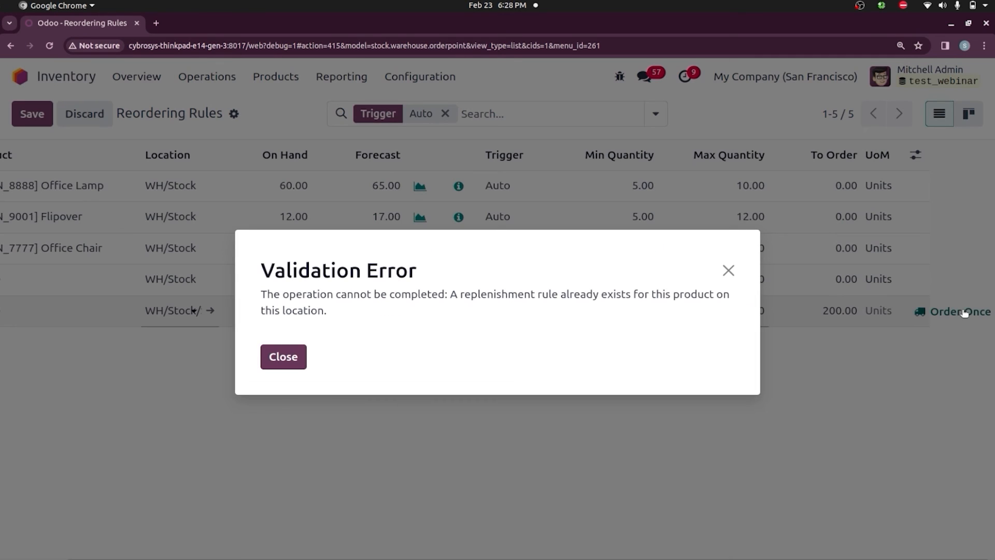
click(739, 267)
- Change the new Apple rule's location to WH/Stock/Shelf 2/Small Refrigerator
click(193, 311)
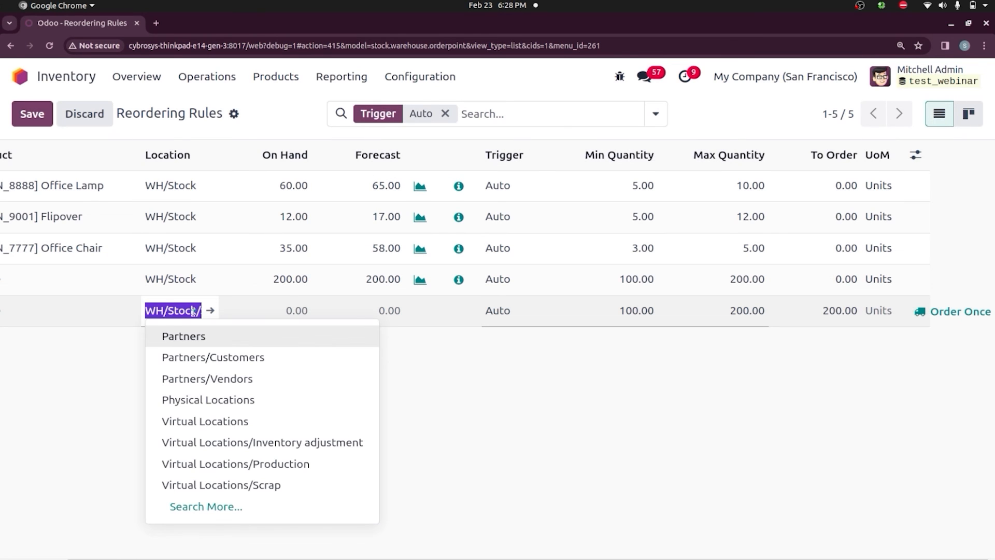
click(198, 310)
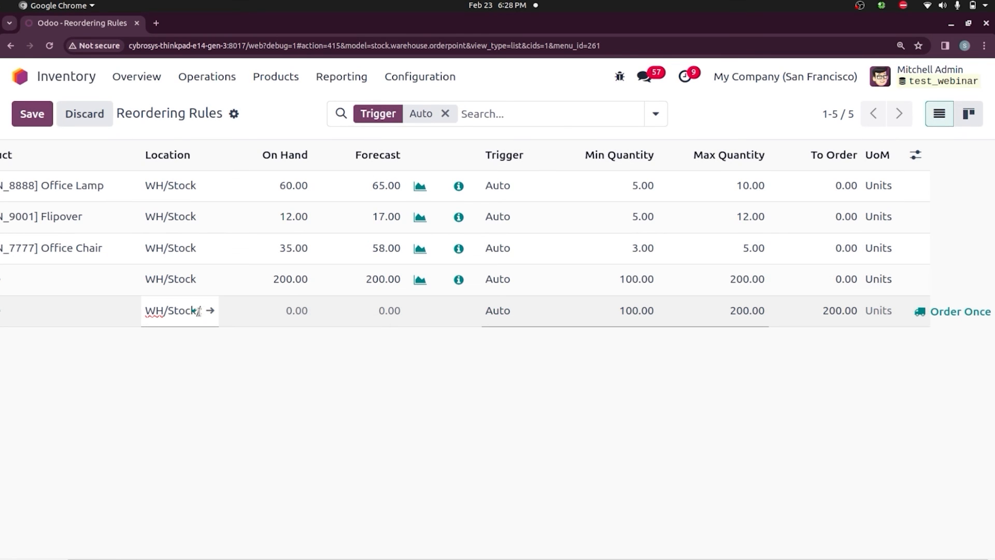
text(She)
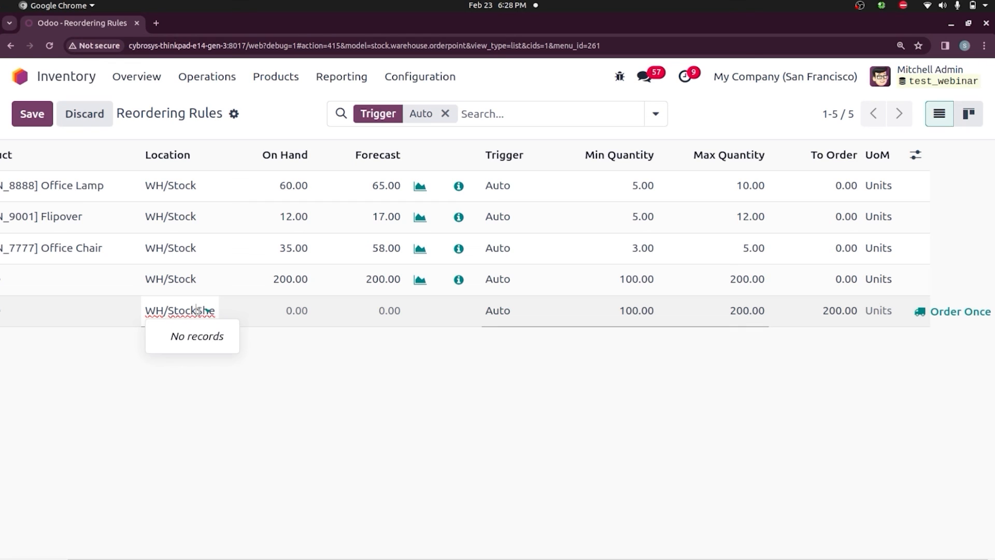
text(lf 1)
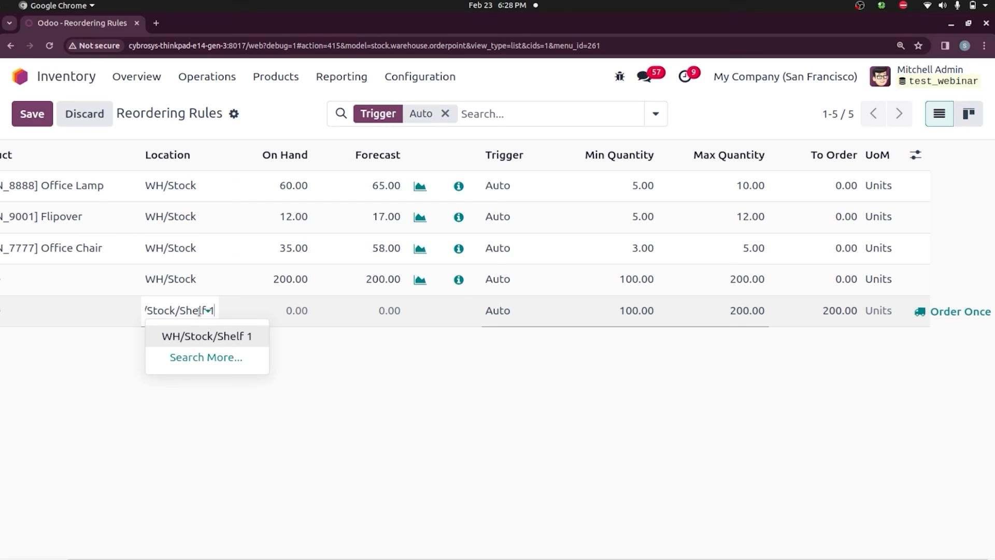
key(BackSpace)
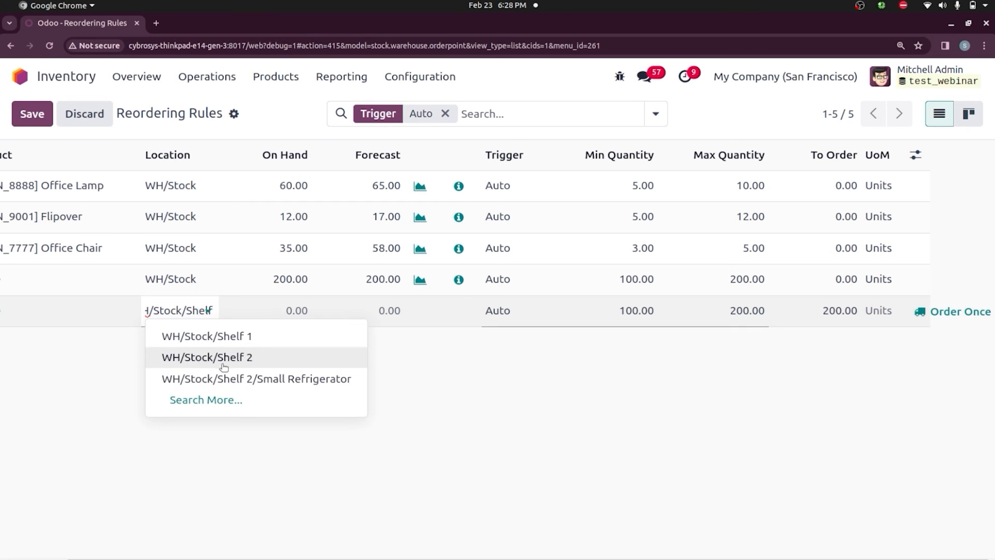
click(232, 378)
click(366, 399)
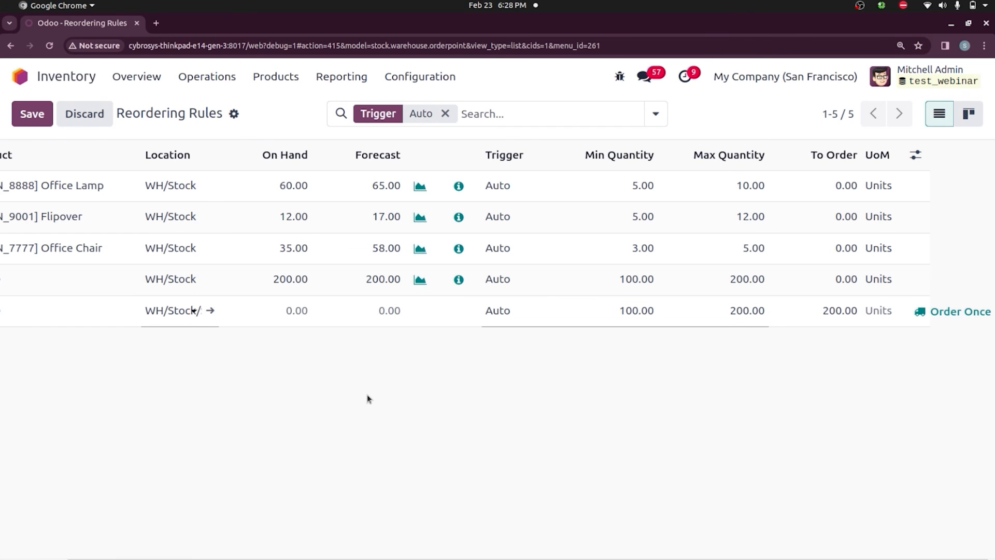
- Order the replenishment once for the new Apple rule and open the generated request for quotation
click(957, 311)
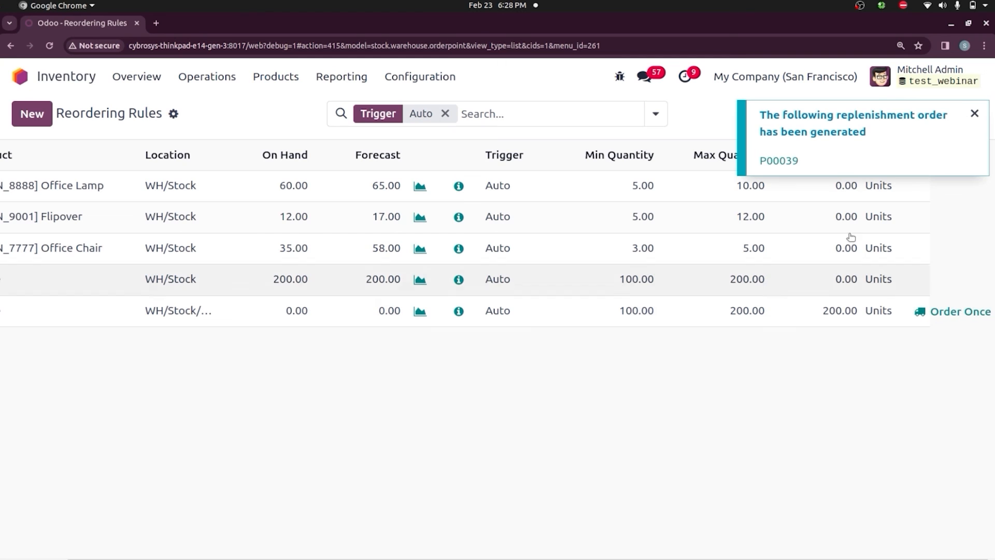
click(780, 161)
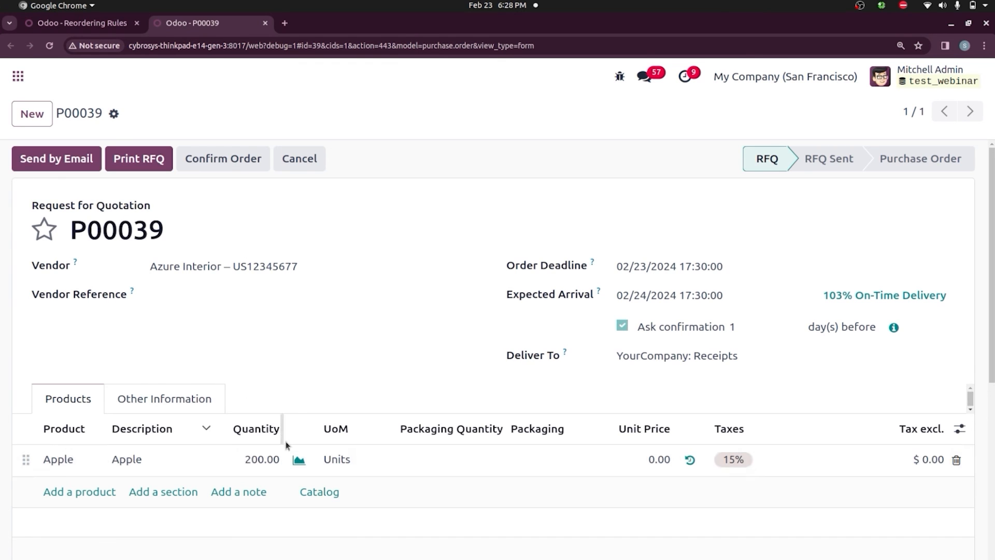
- Confirm the Apple request for quotation as a purchase order and validate the receipt of its products
click(214, 162)
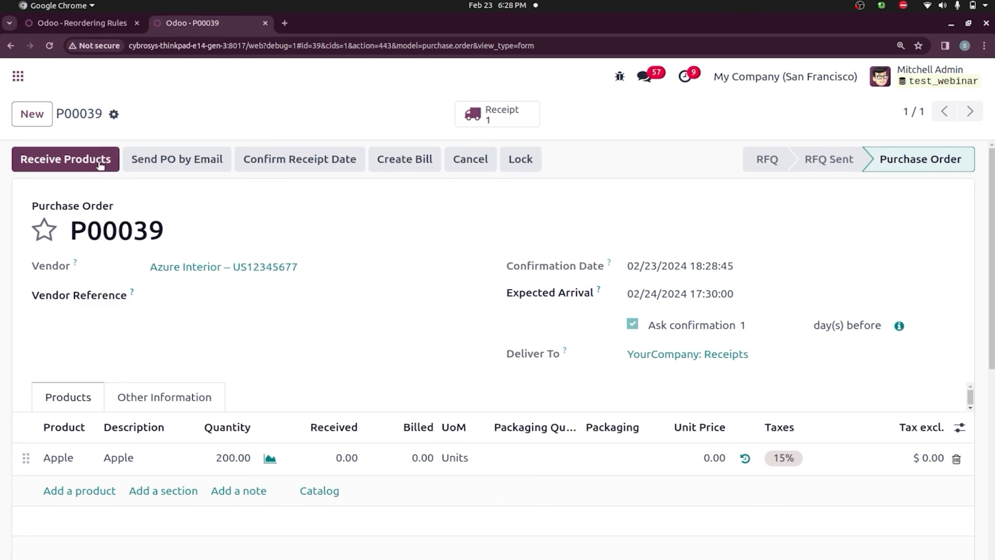
click(101, 163)
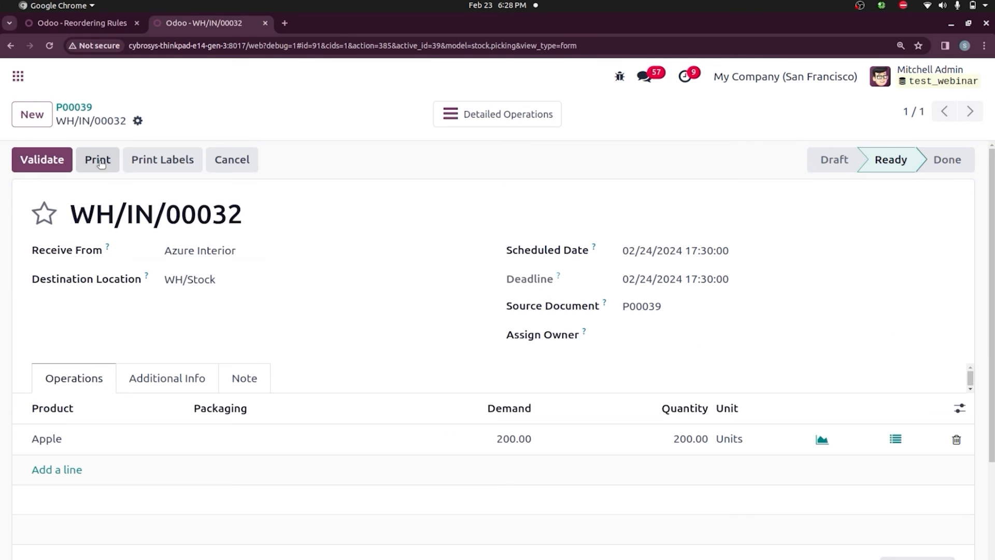
click(61, 160)
- Return to the inventory session and examine the Apple product's on-hand stock per location and its additional related records
click(69, 22)
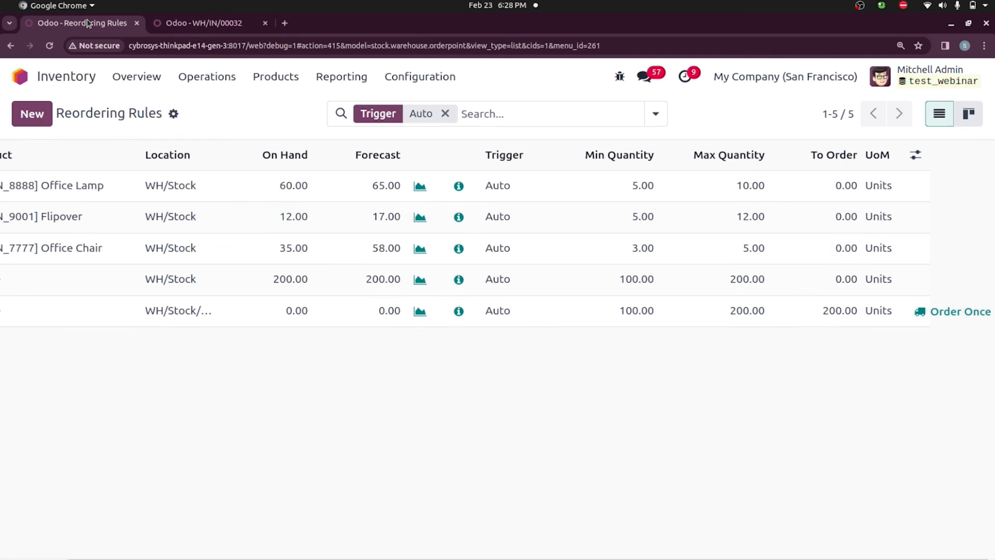
click(275, 76)
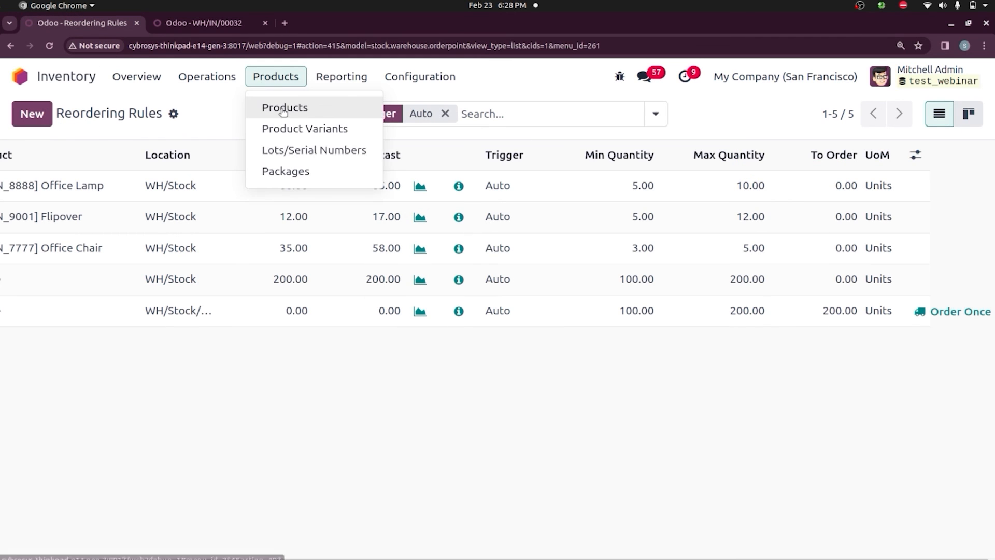
click(283, 107)
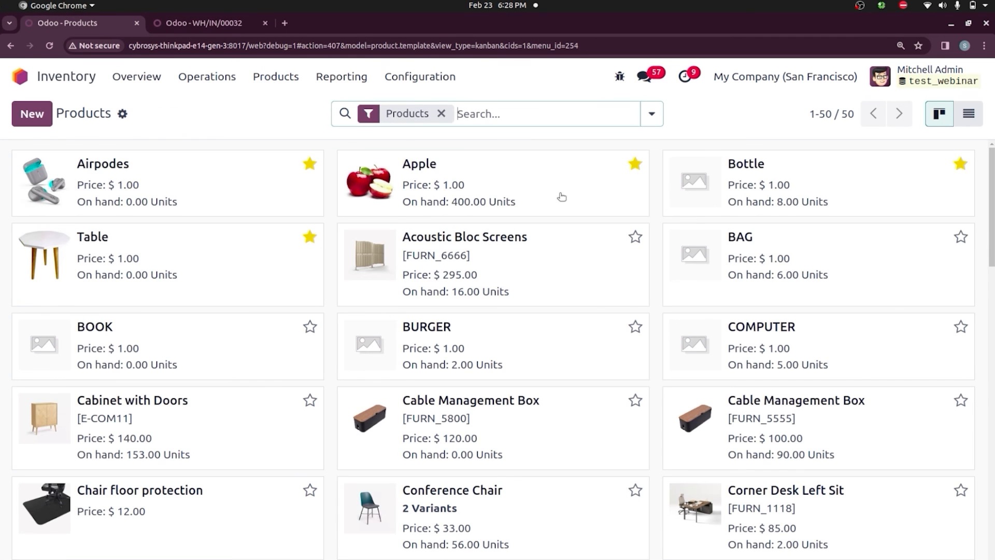
click(562, 196)
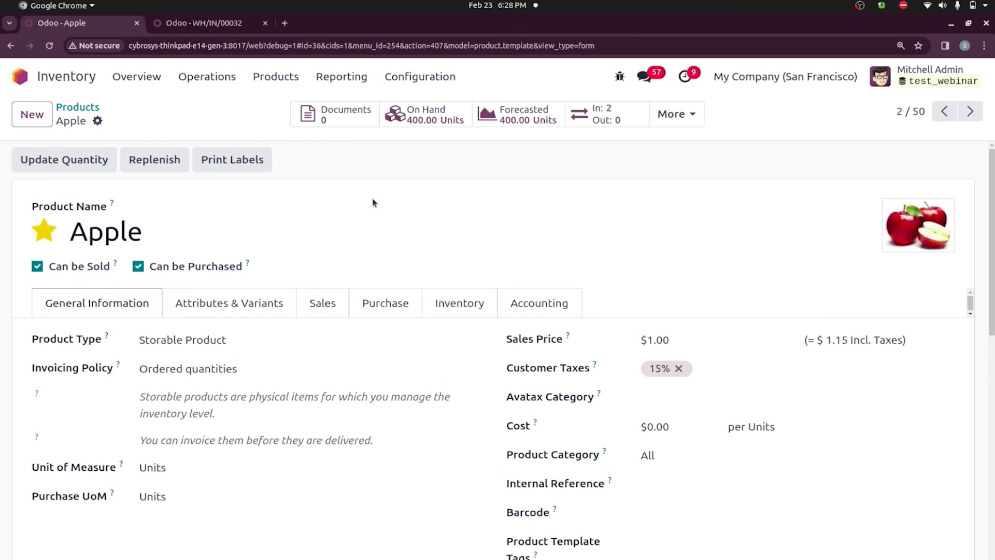
click(434, 123)
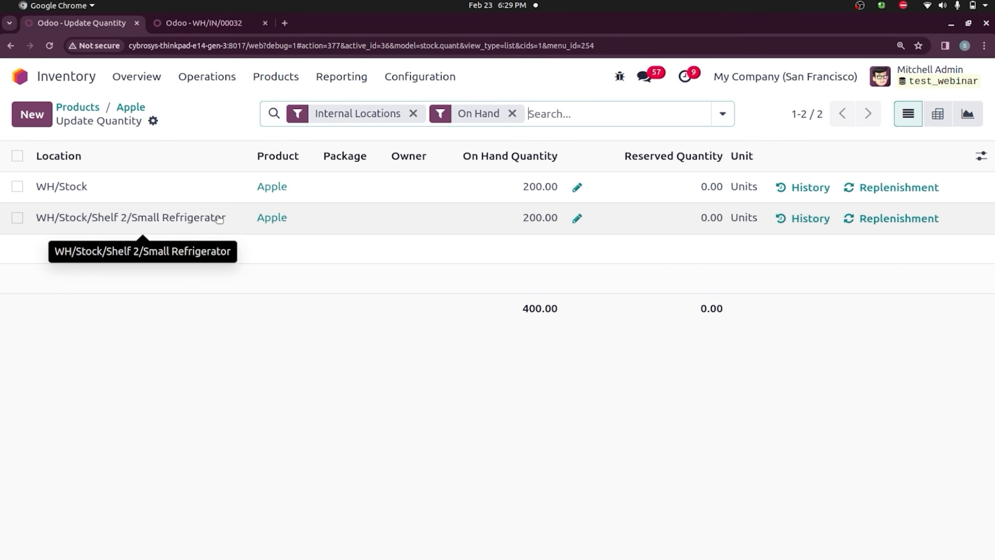
click(135, 108)
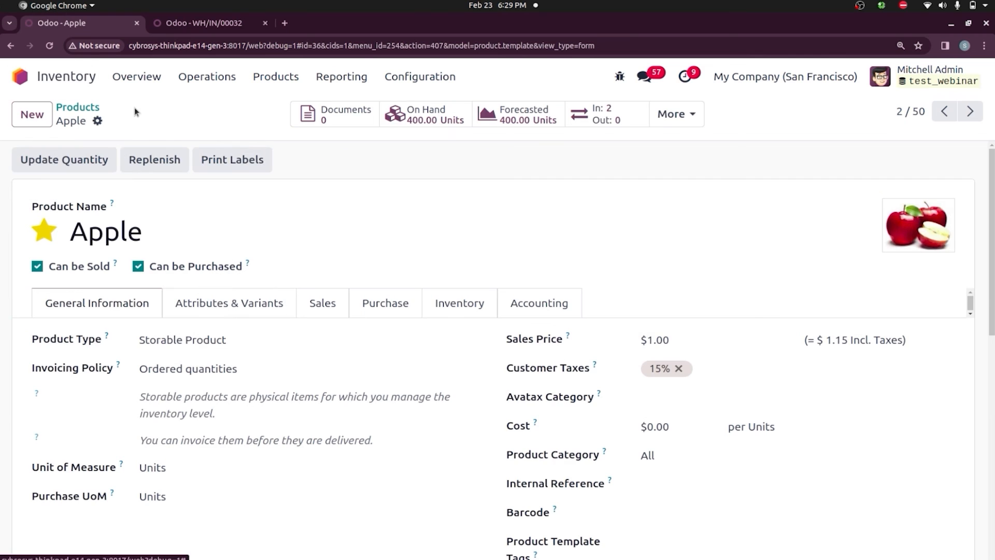
click(655, 116)
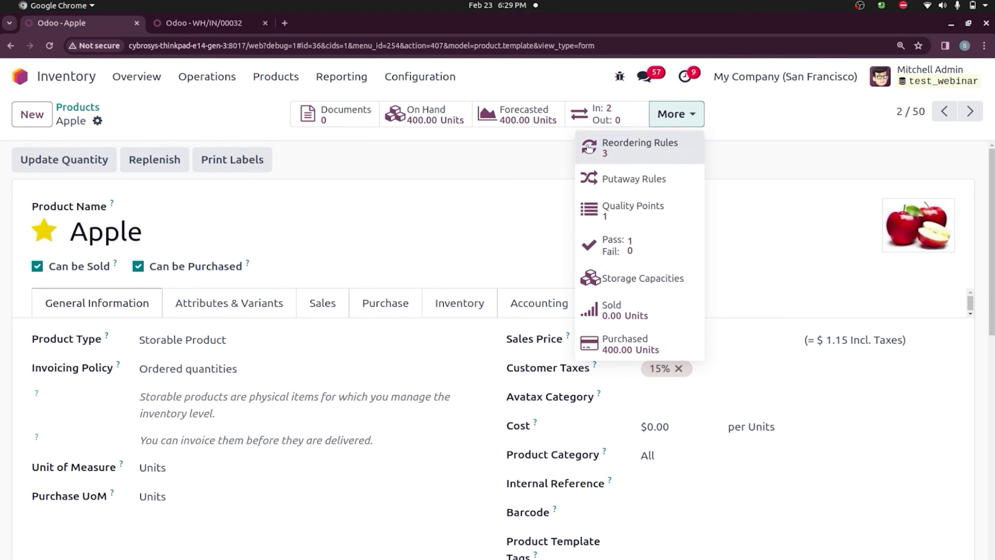
click(499, 146)
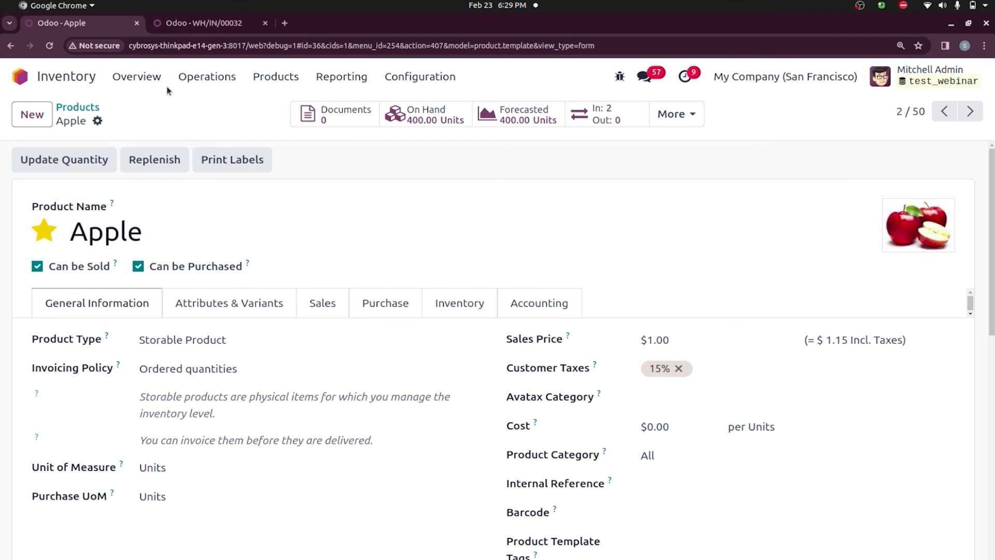
- View the Stock report for all products and inspect the inventory adjustment page for Airpodes
click(130, 82)
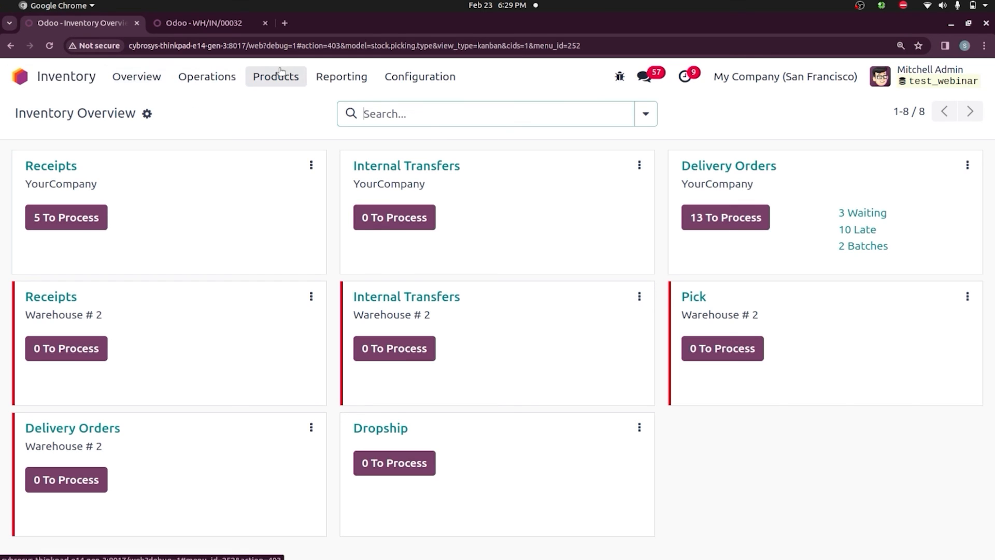
click(339, 80)
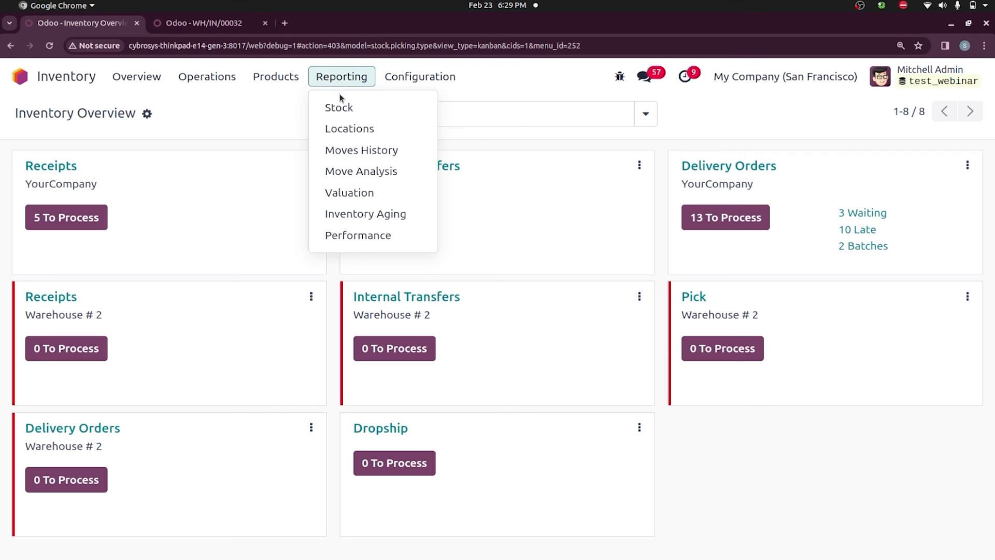
click(342, 107)
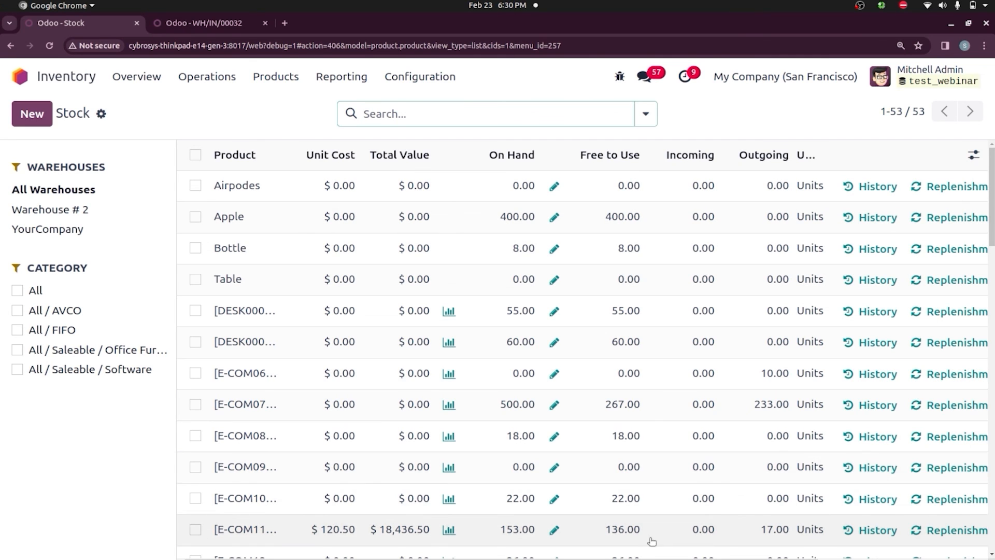
click(554, 187)
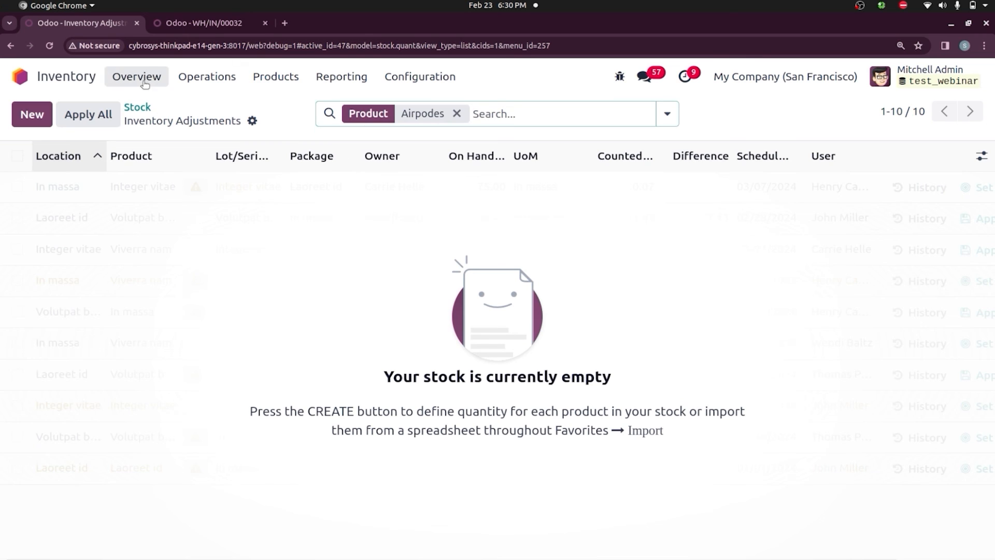
click(137, 107)
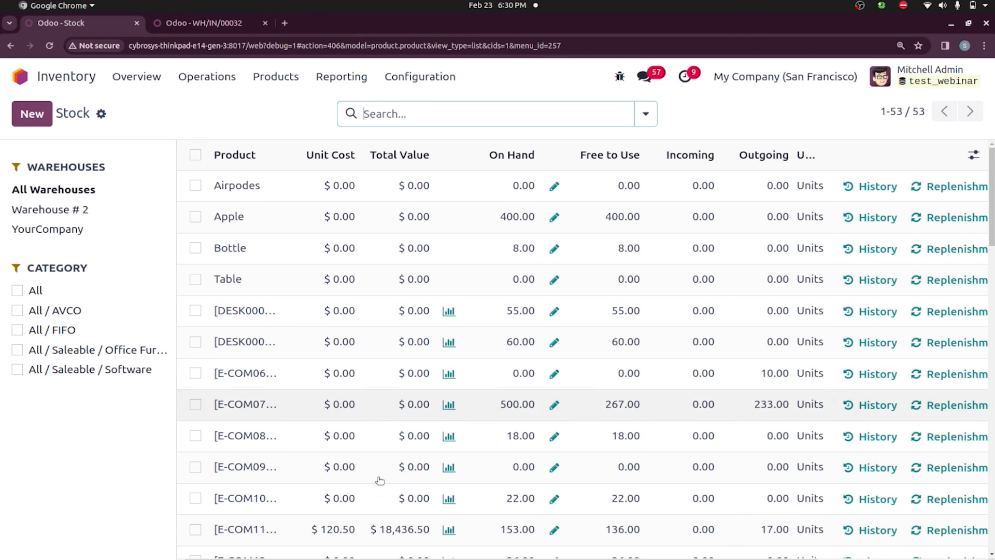
- Inspect the forecasted report of the E-COM06 Corner Desk Right Sit from the Stock report
scroll(642, 313, right, 5)
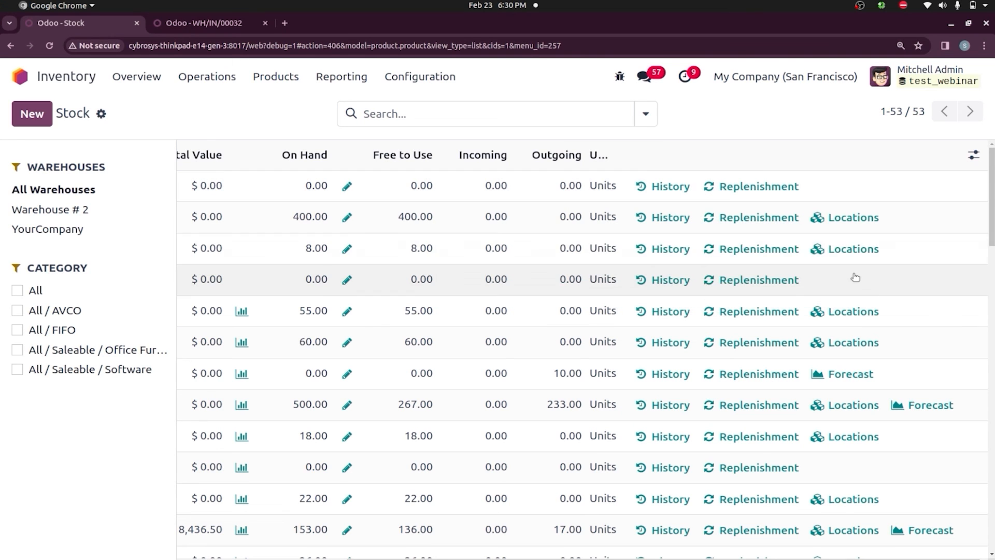
click(852, 375)
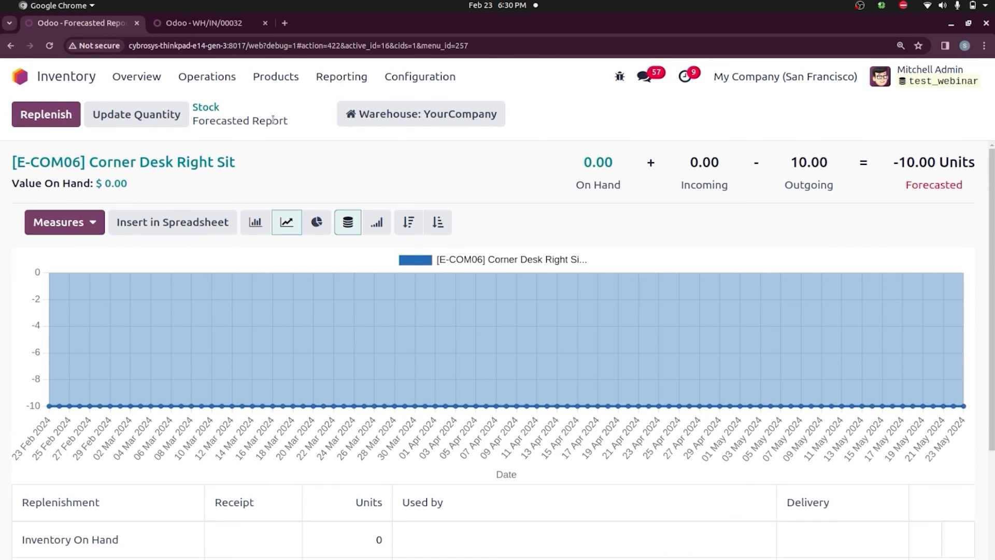
click(211, 107)
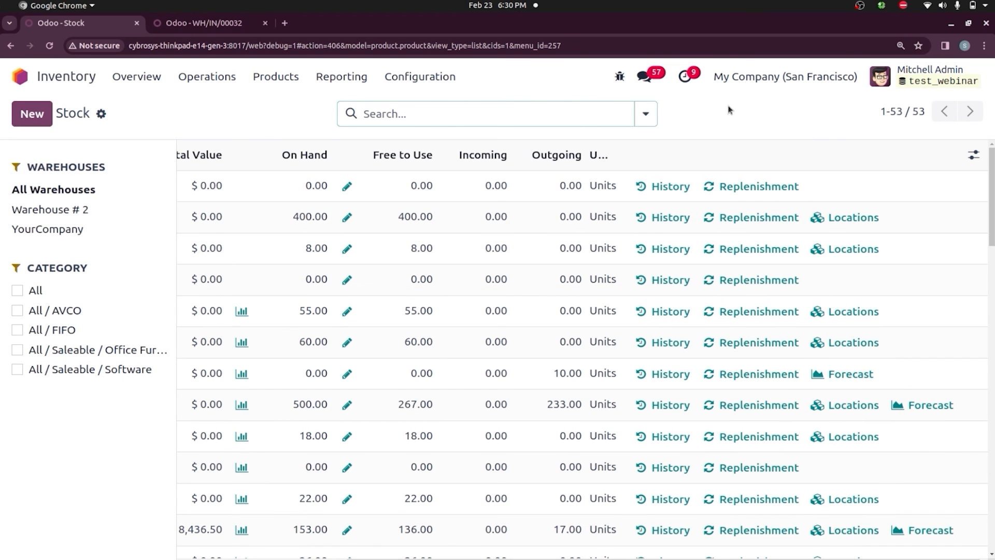
- Review the filter and grouping options available for the Stock report
click(645, 114)
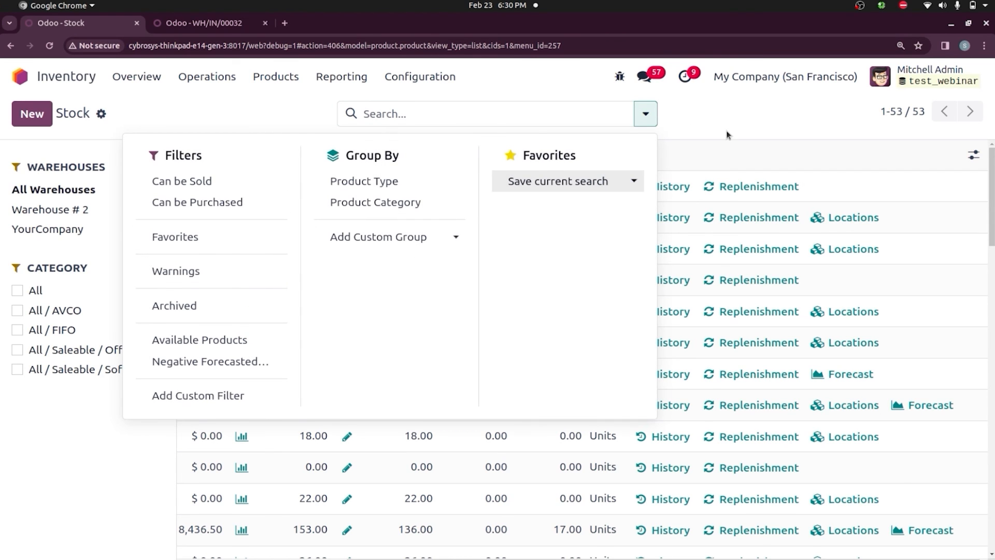
click(741, 111)
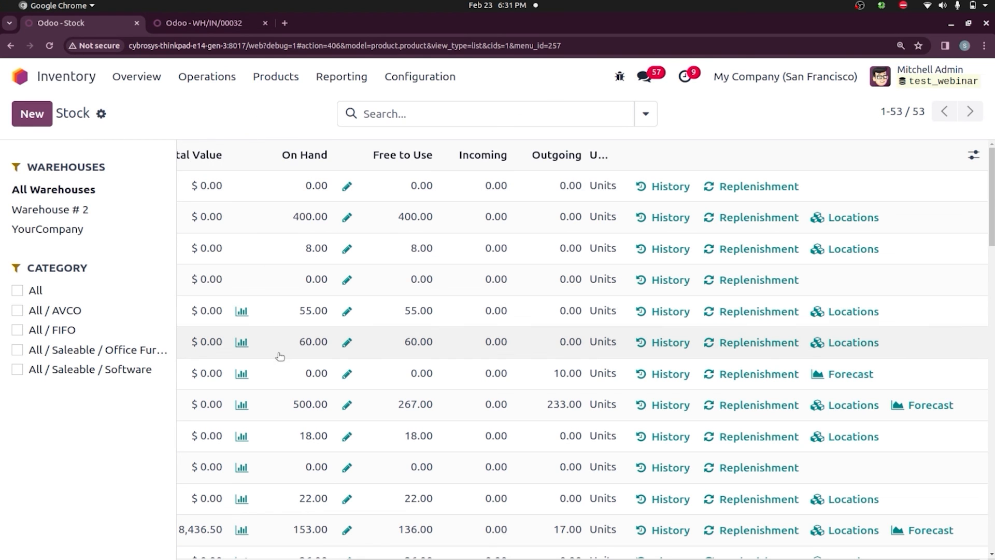
drag(374, 553, 137, 525)
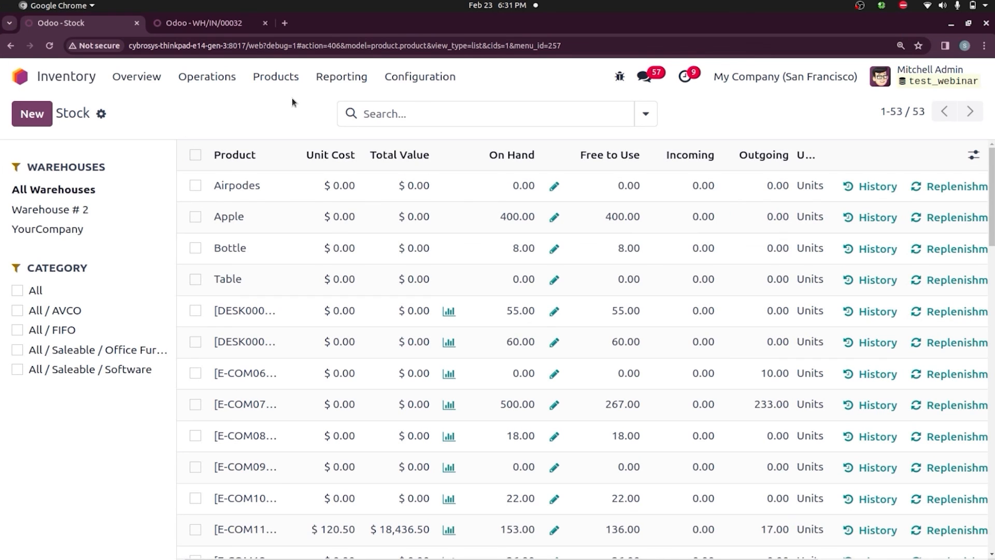
- Open the Locations report and show the inventory as of 02/01/2024
click(345, 77)
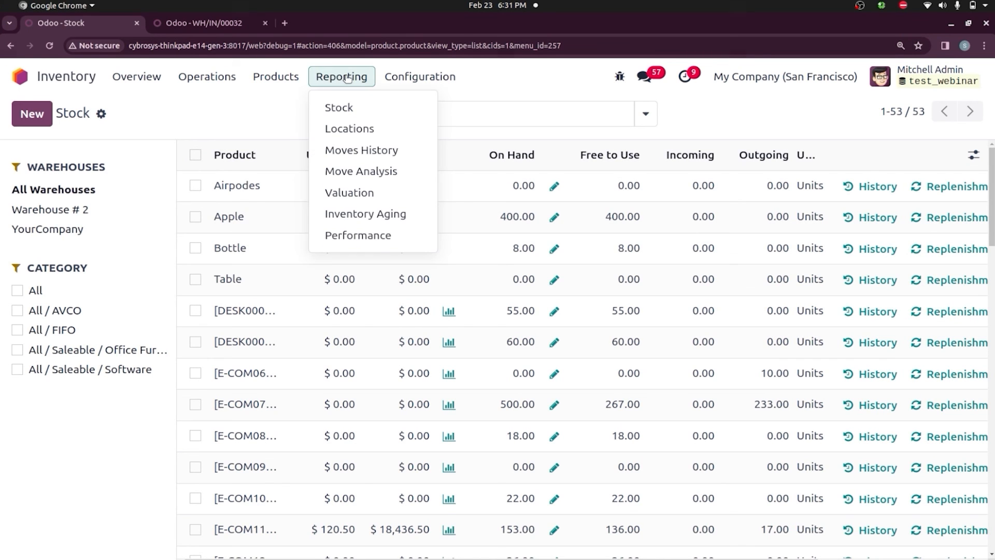
click(346, 127)
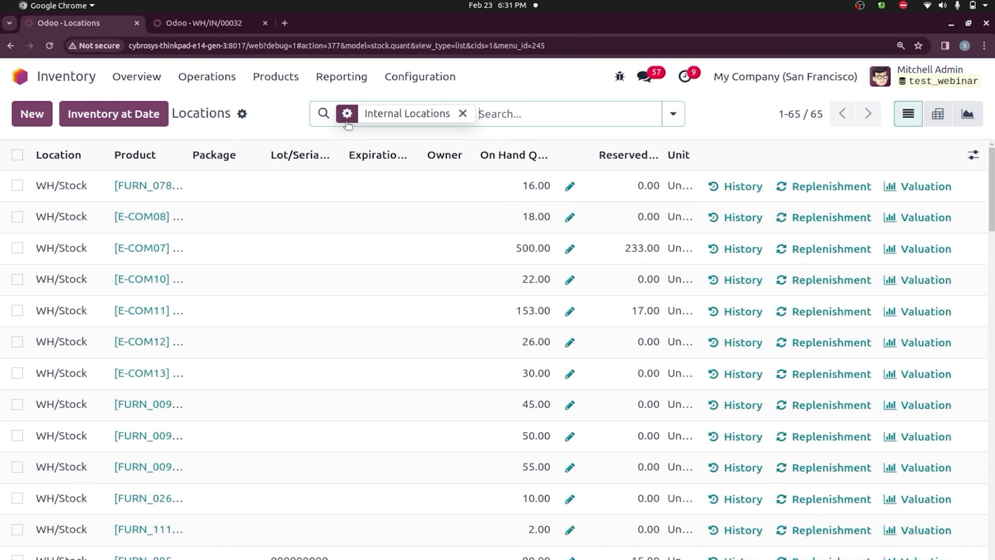
mouse_move(139, 166)
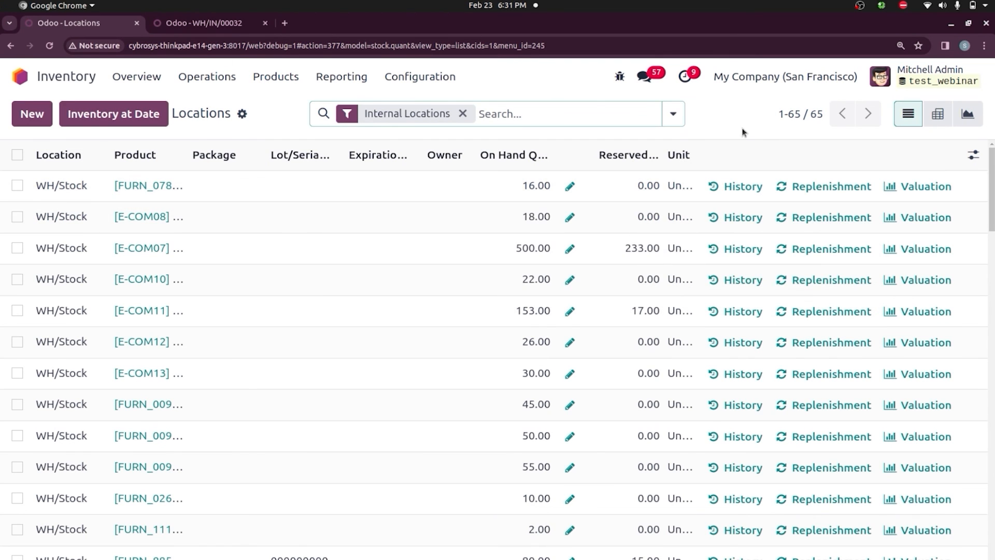
click(140, 113)
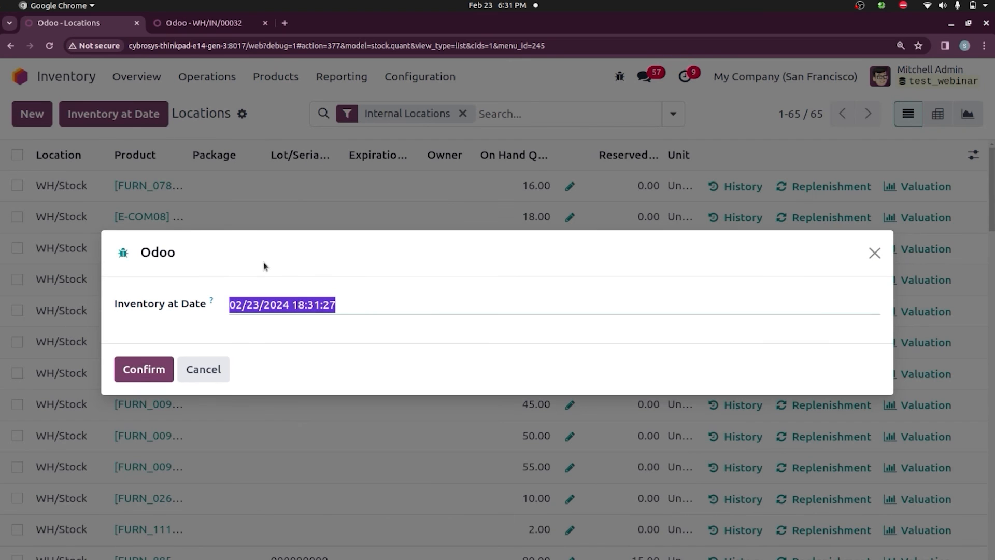
click(263, 263)
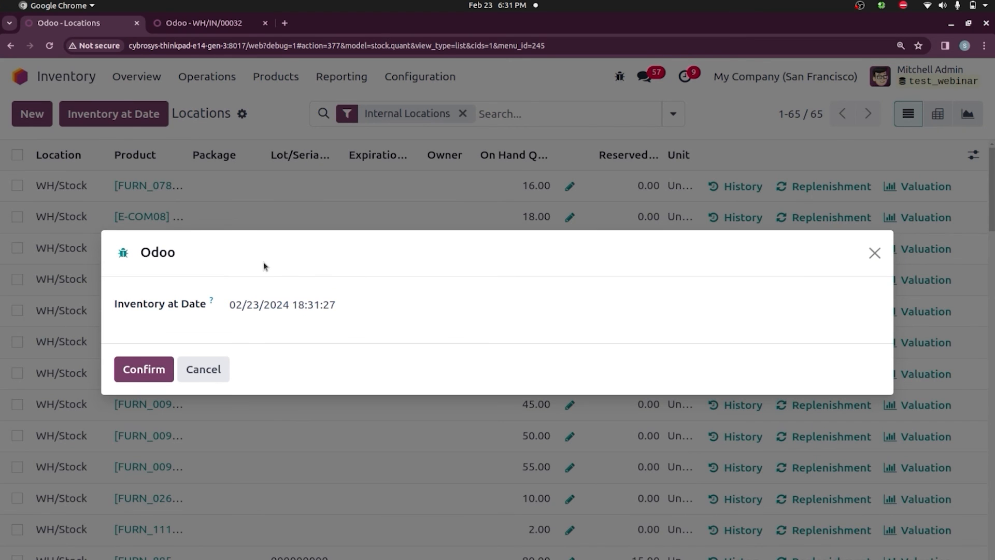
click(257, 310)
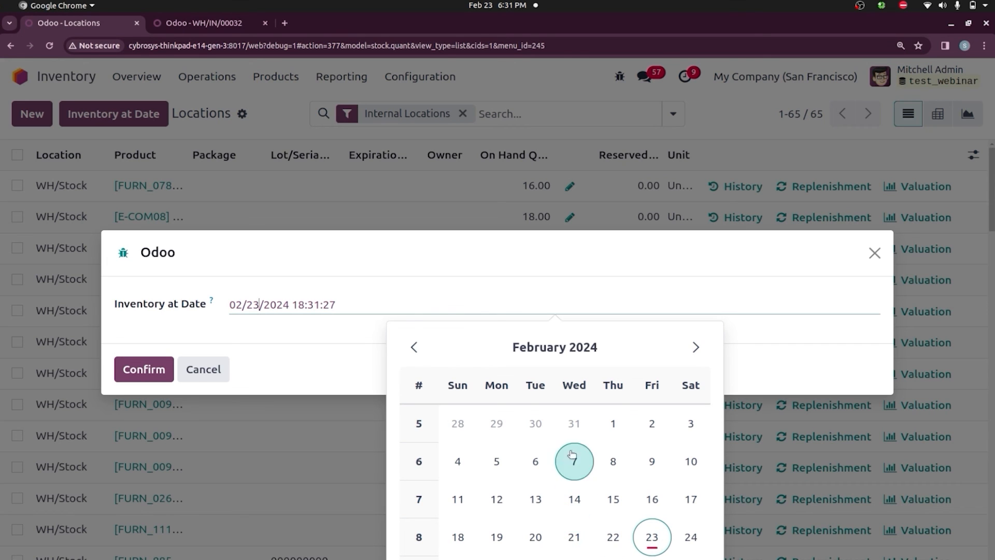
click(613, 424)
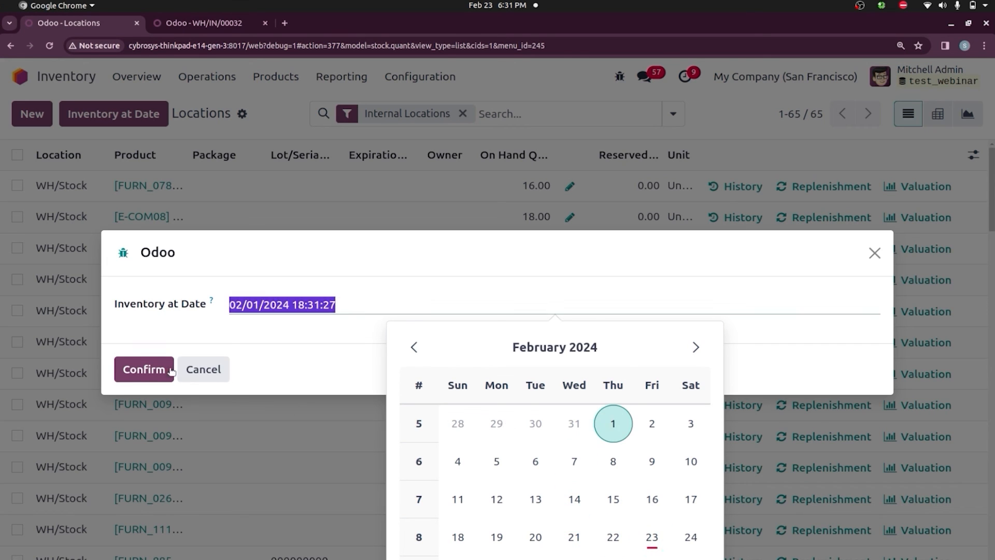
click(144, 369)
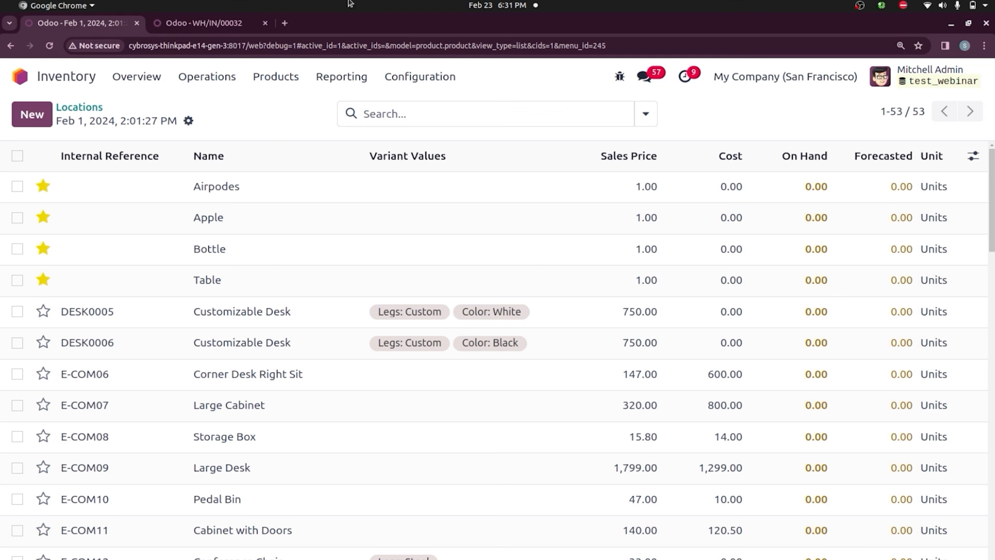
- Open the Moves History report and view the completed moves as kanban cards and as a pivot table
click(321, 83)
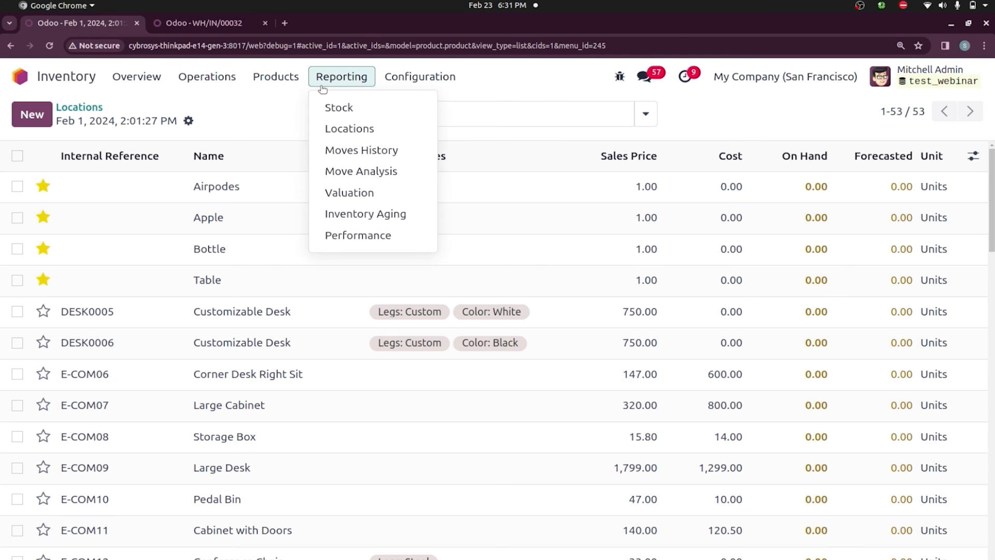
click(343, 150)
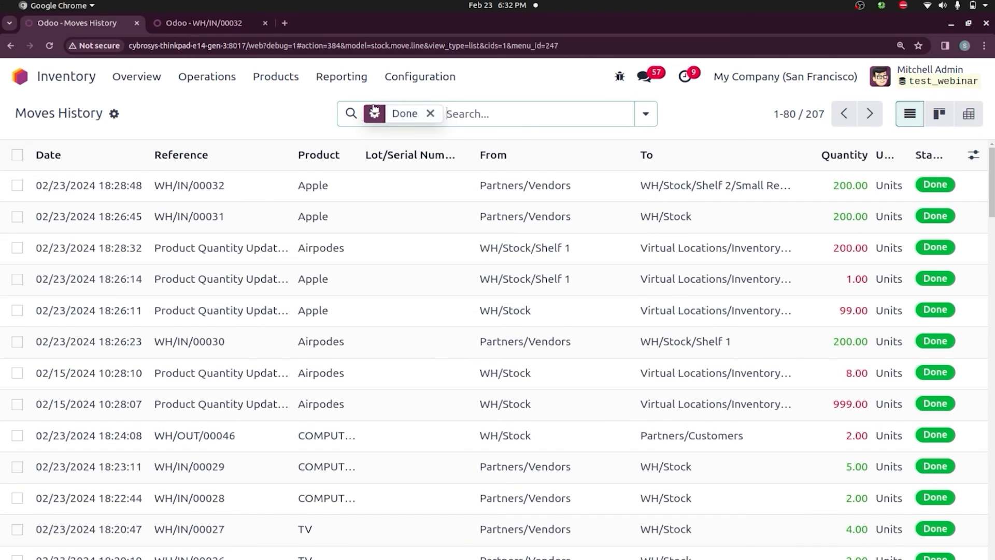
click(340, 78)
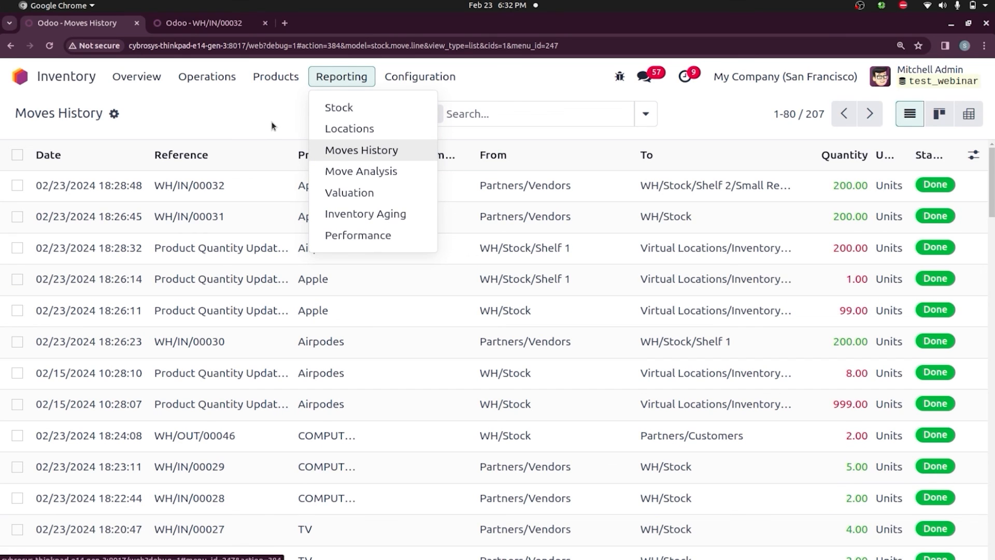
click(286, 110)
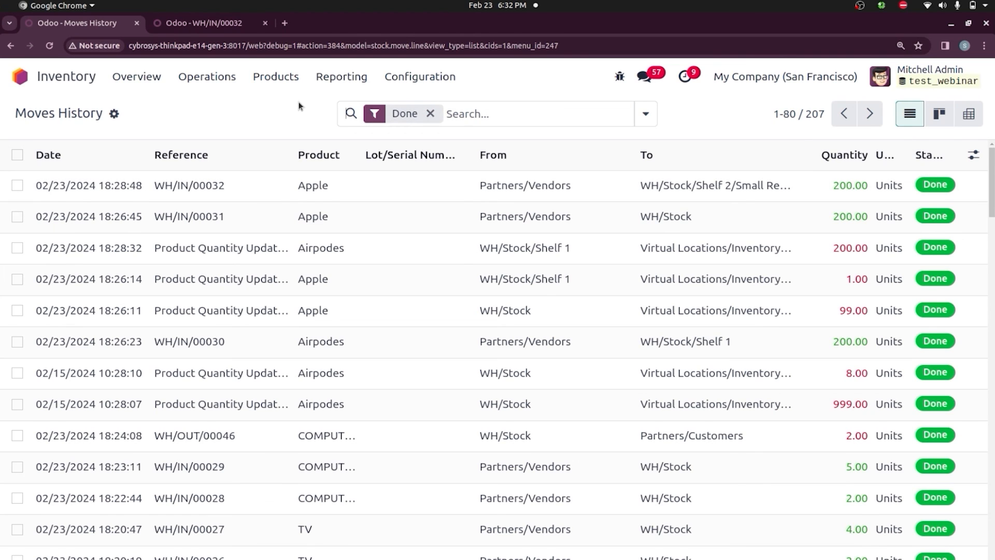
click(945, 113)
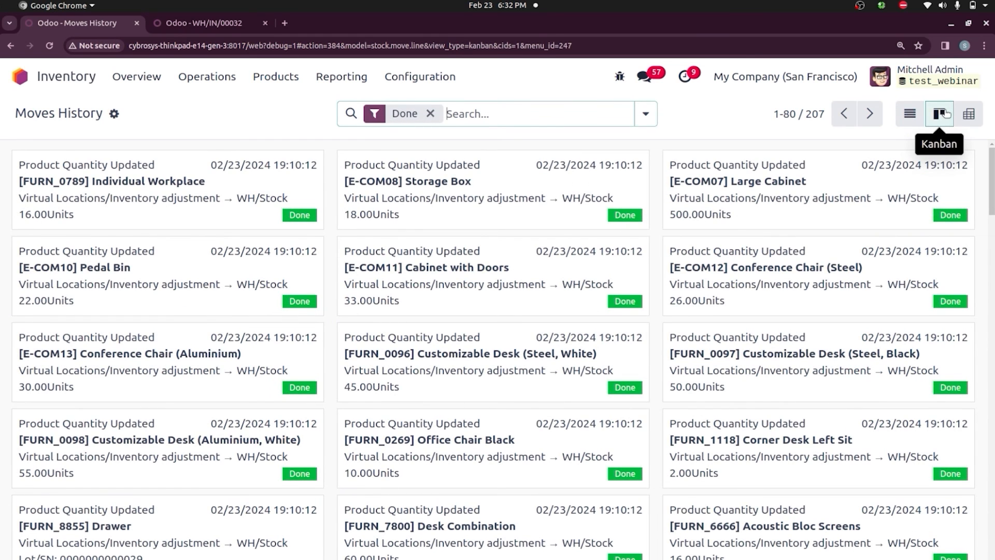
click(968, 114)
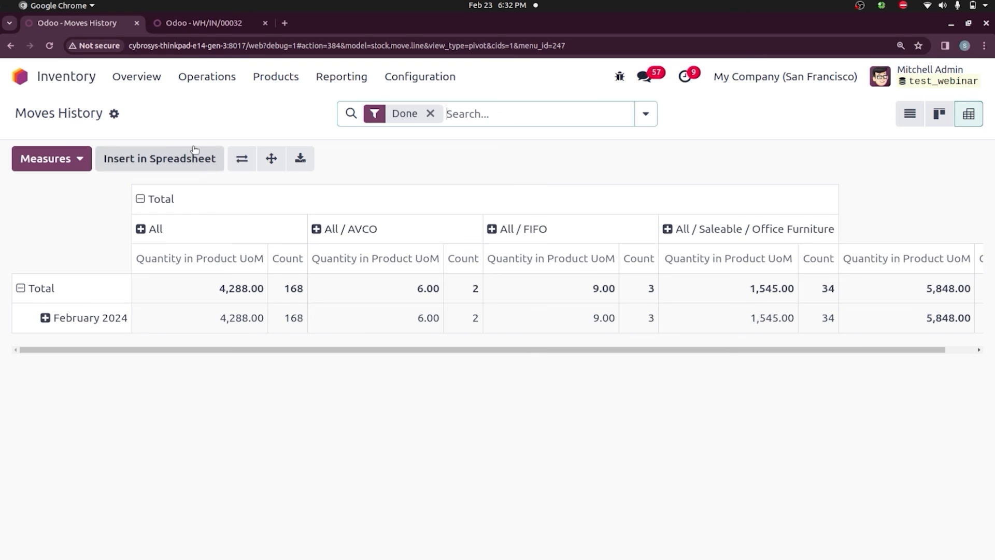
- Open the Move Analysis report and view the completed moves as a list, a graph and kanban cards
click(337, 78)
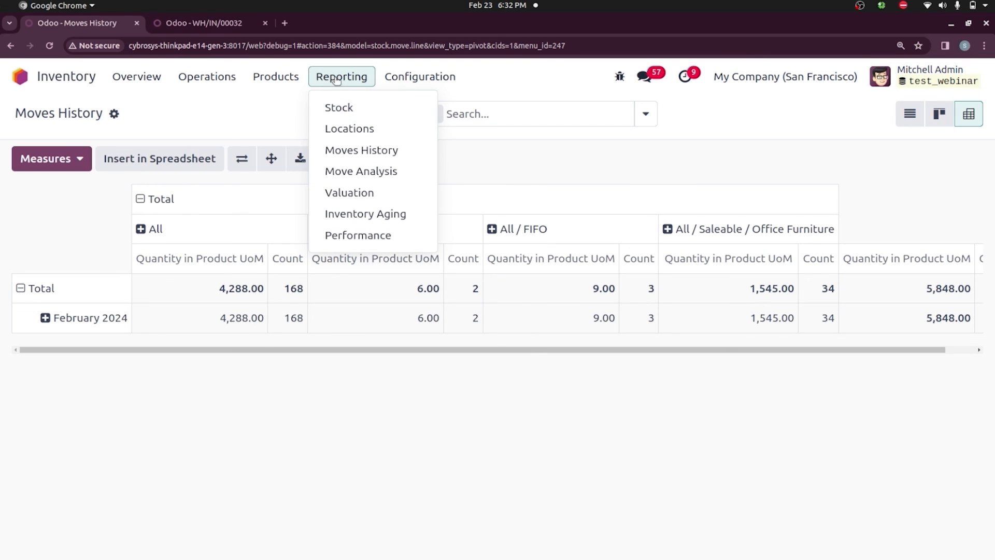
click(351, 172)
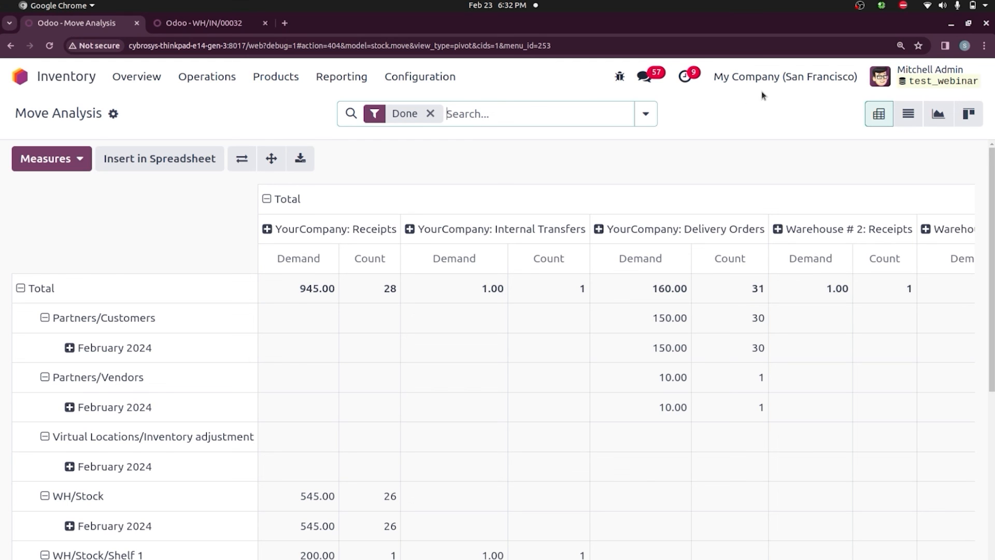
click(909, 114)
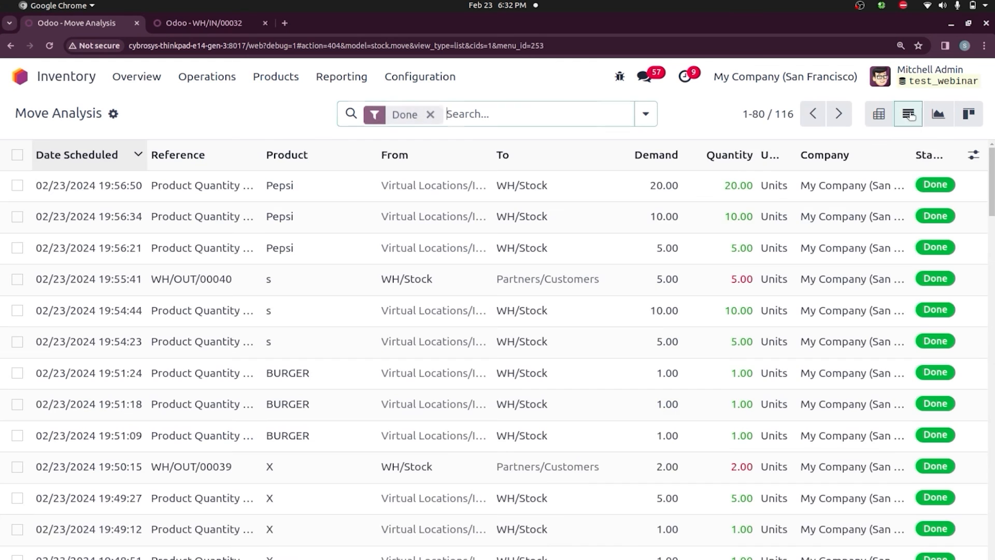
click(938, 114)
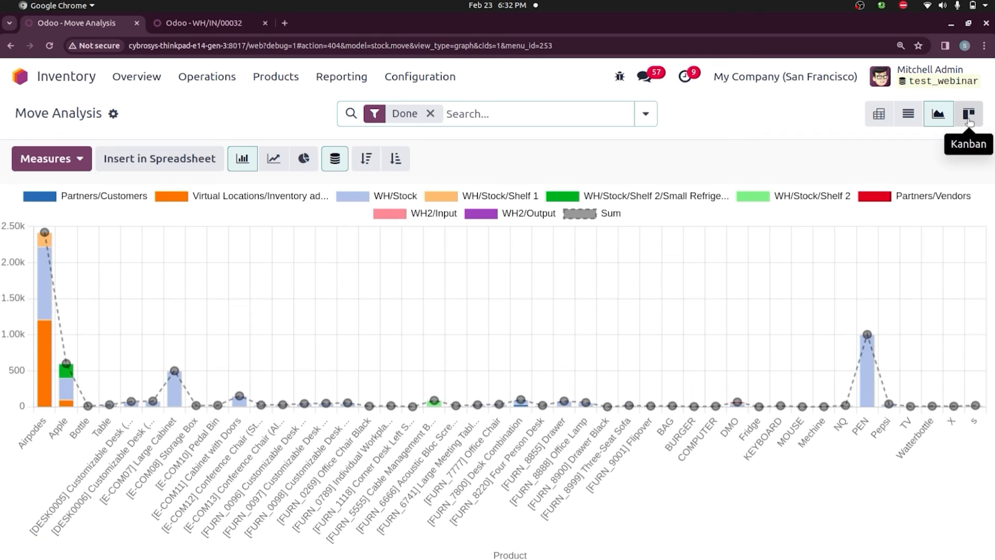
click(969, 115)
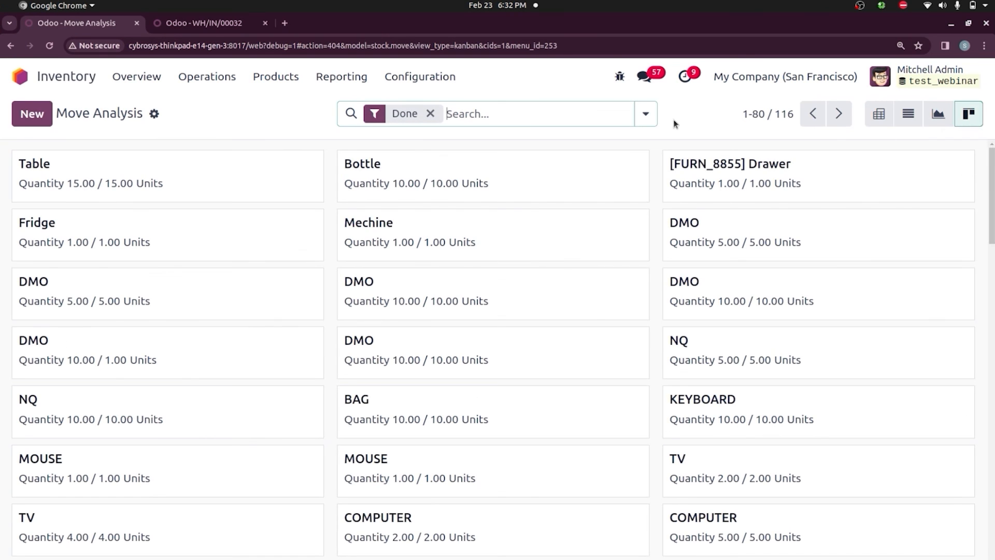
- Open the Valuation report and inspect the valuation layers grouped under Airpodes, collapsing the group again
click(344, 76)
click(351, 192)
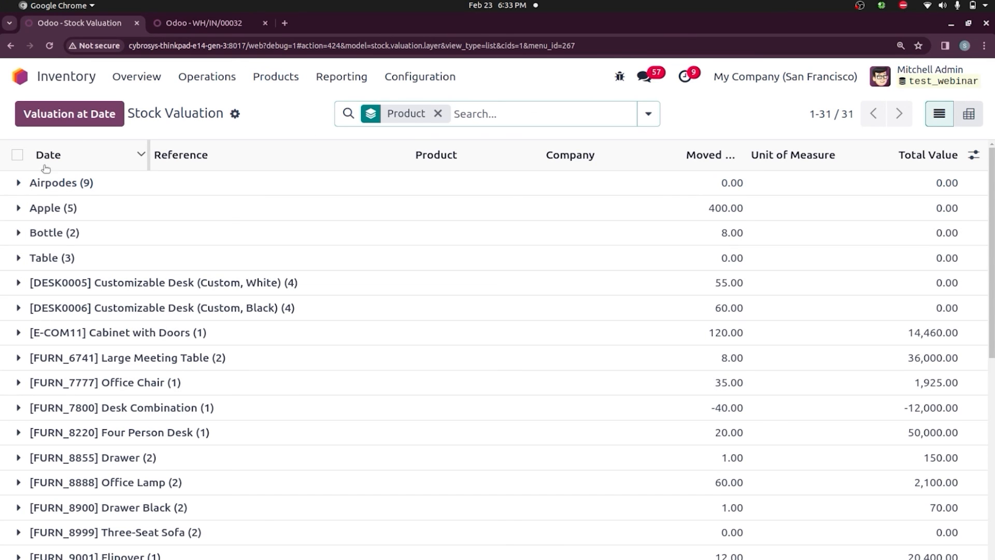
click(22, 182)
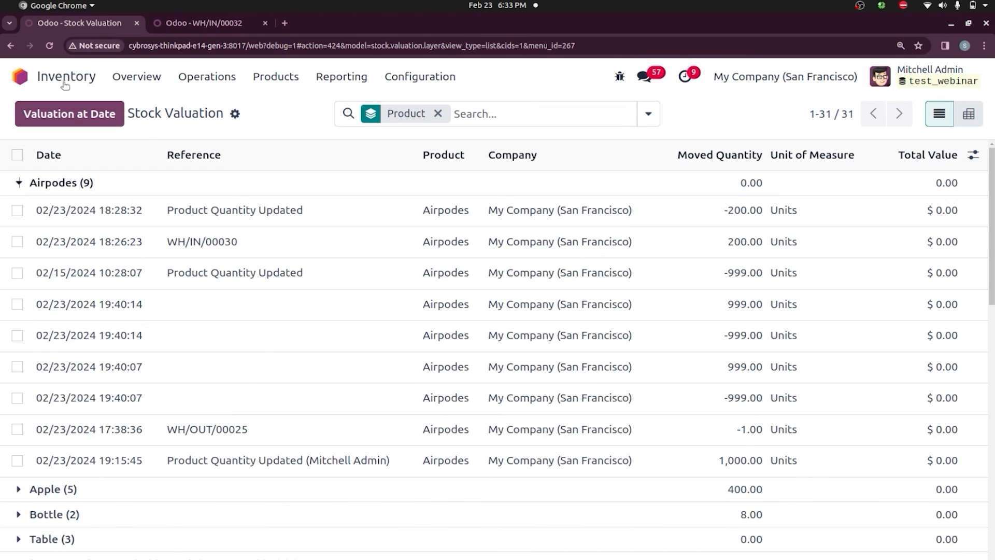
click(18, 184)
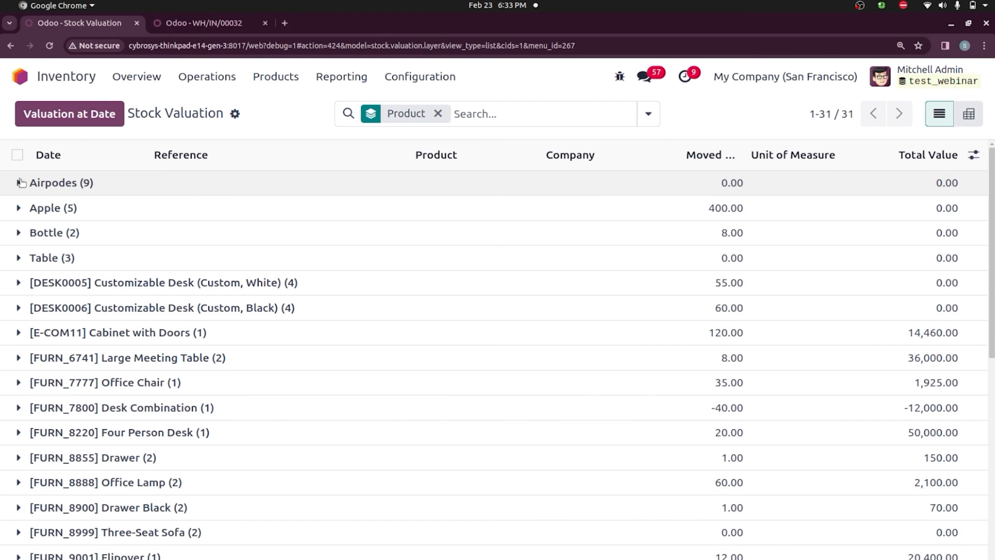
- Show the stock valuation as of 02/01/2024
click(87, 119)
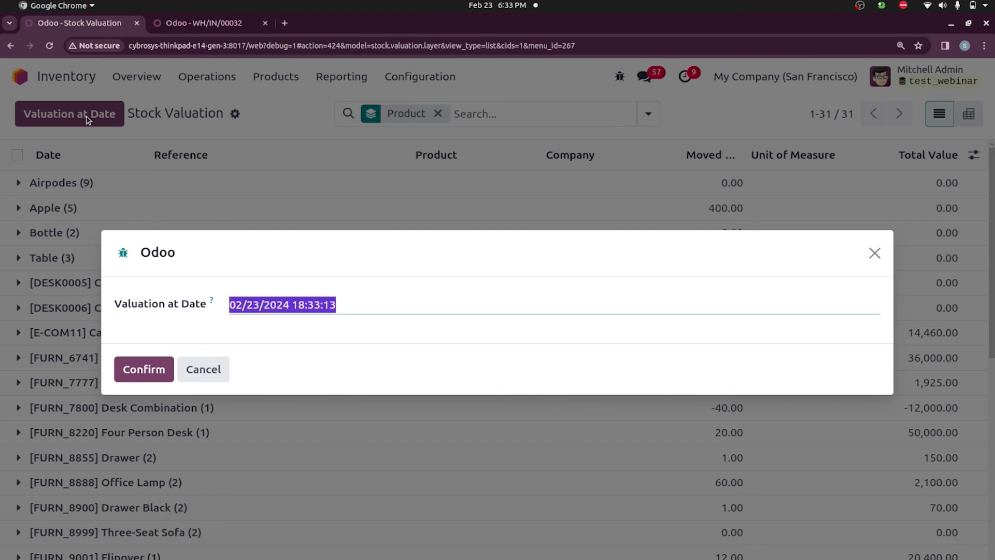
click(293, 265)
click(263, 310)
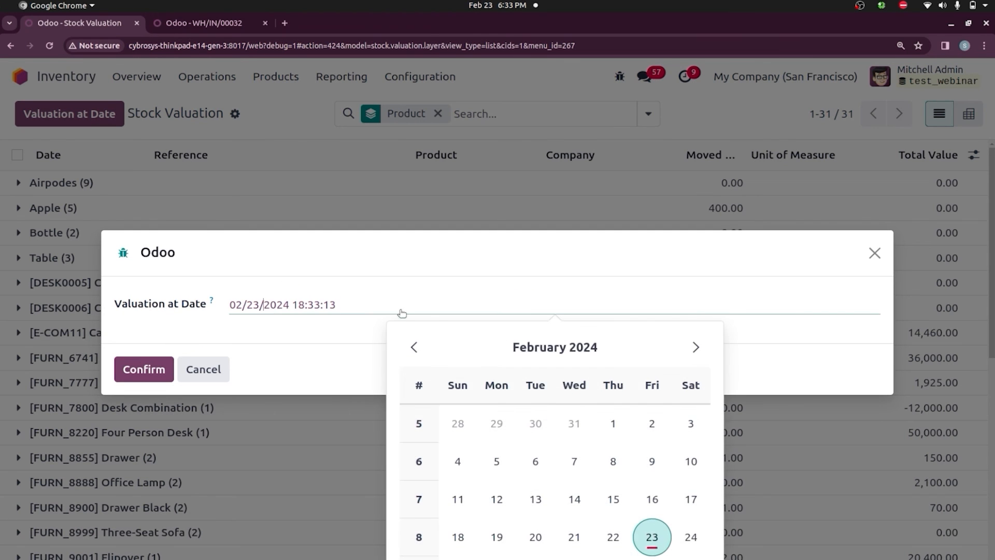
click(612, 424)
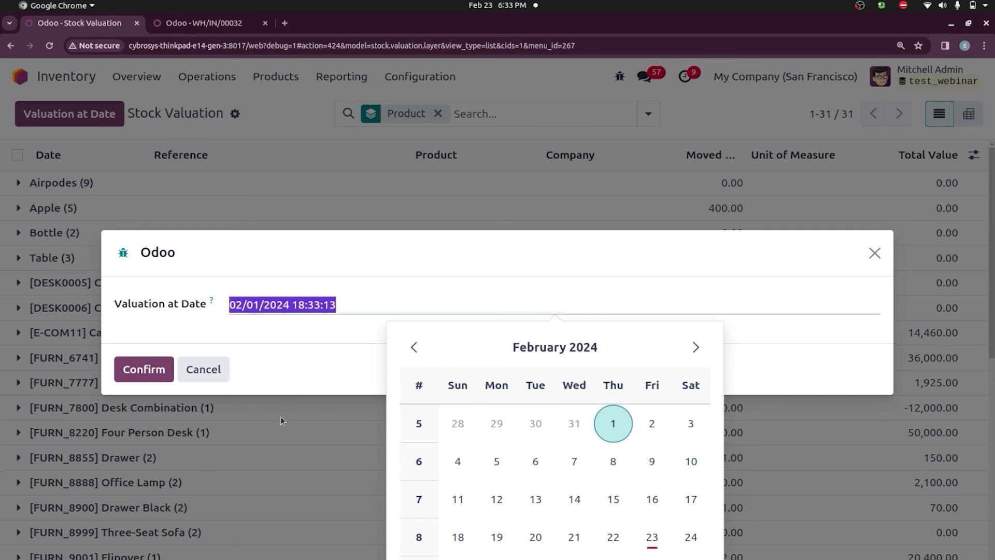
click(158, 371)
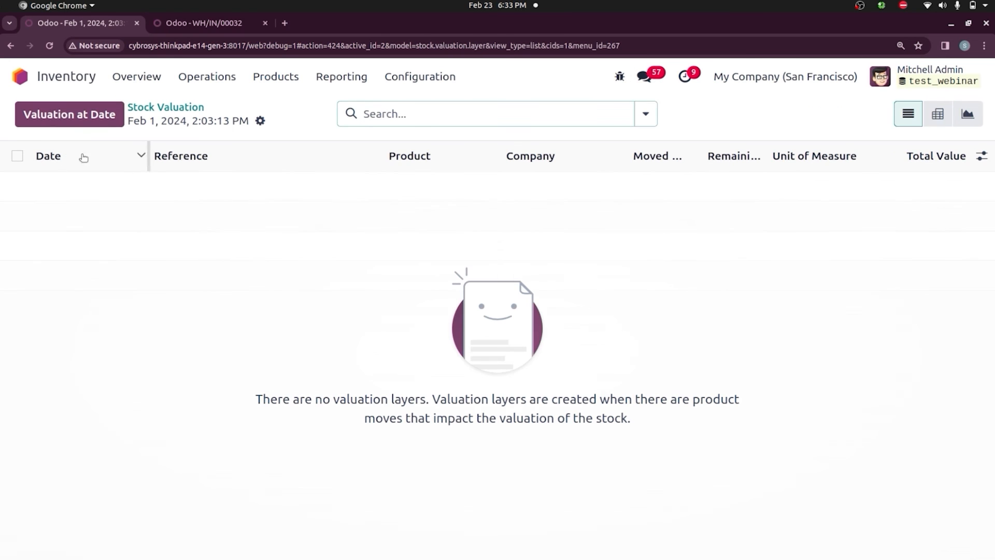
- Show the stock valuation as of 01/01/2024
click(86, 122)
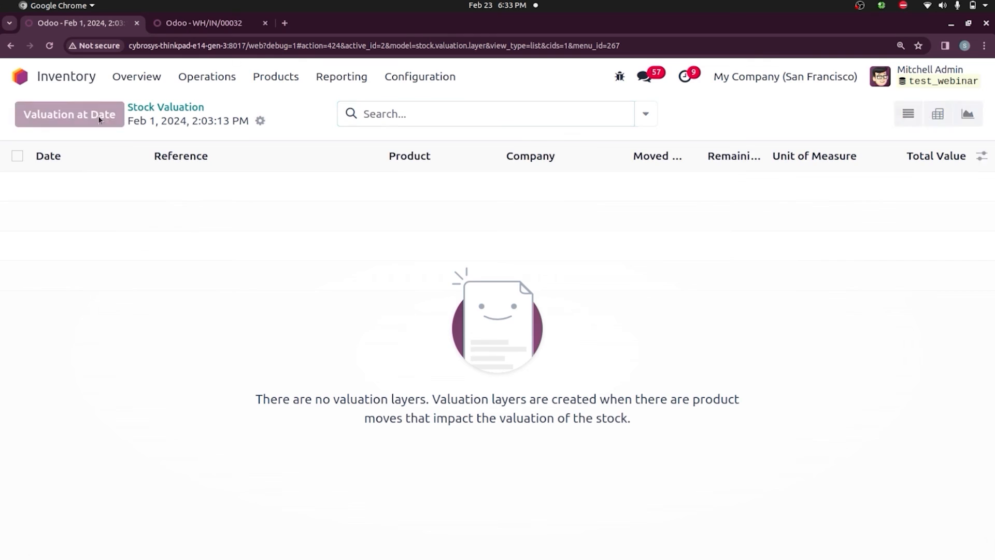
click(294, 304)
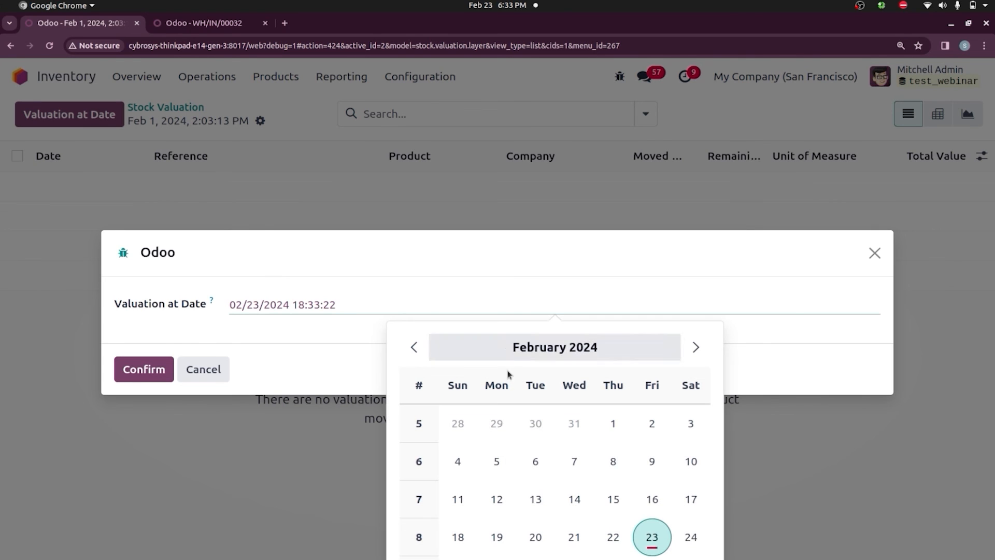
click(414, 346)
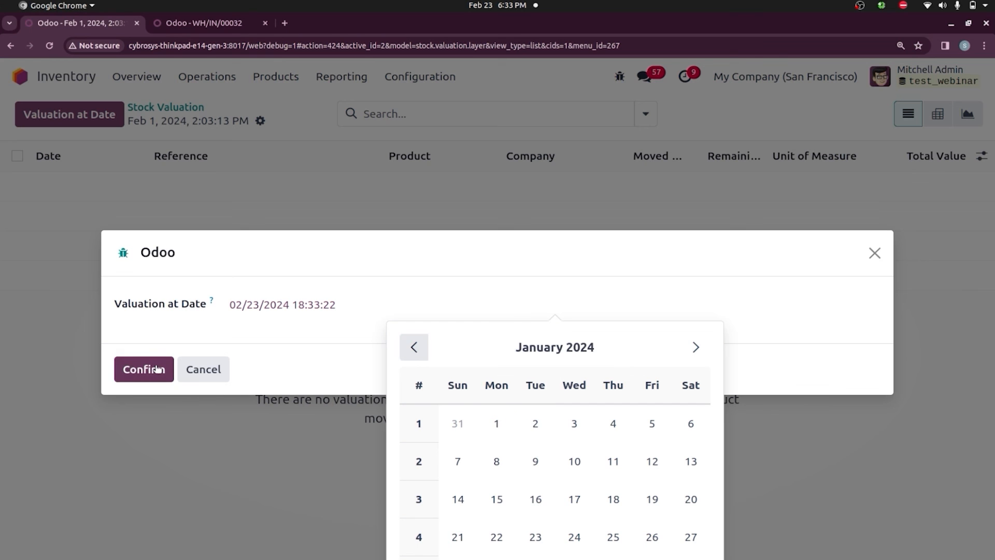
click(495, 422)
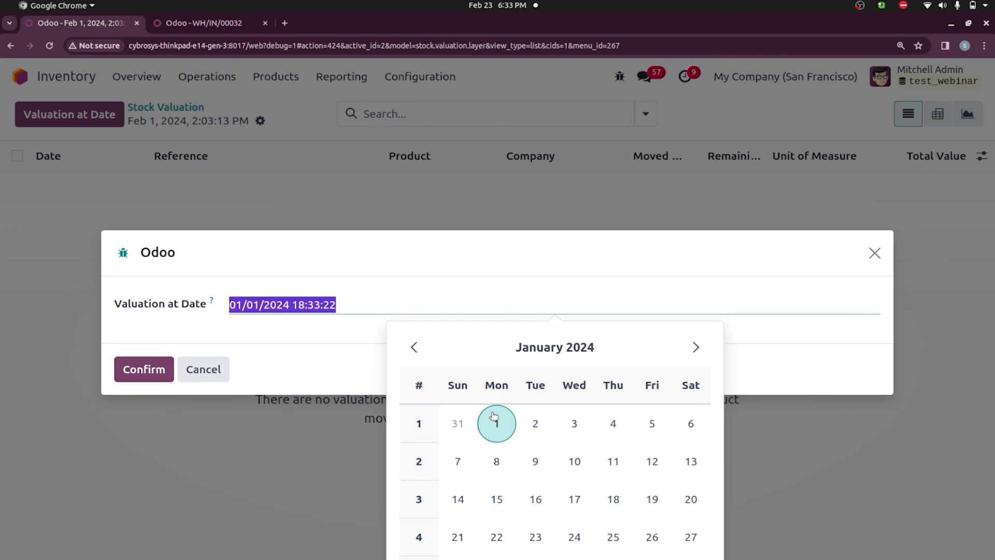
click(145, 369)
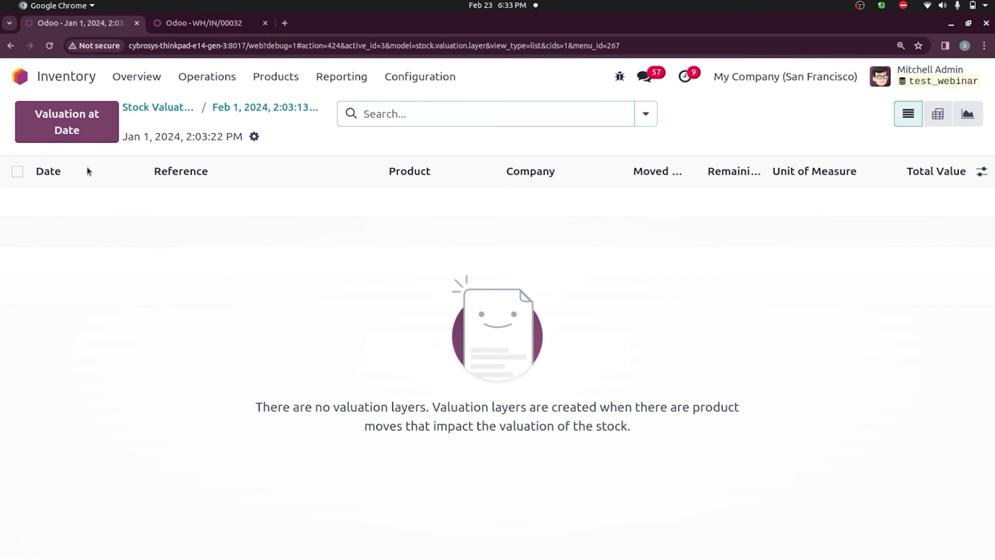
- Return to the February 1 valuation and show the stock valuation as of the default date, 02/23/2024
click(224, 107)
click(83, 112)
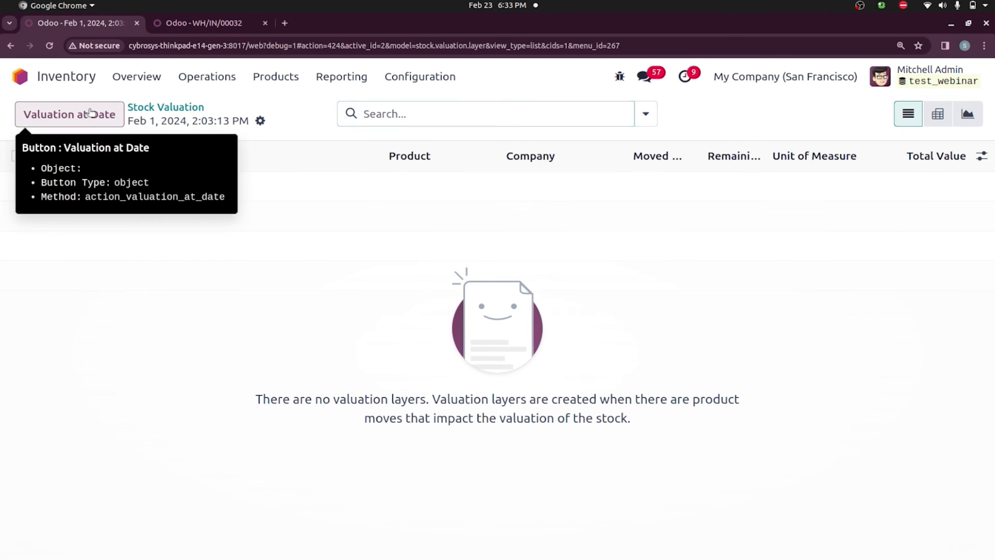
click(138, 369)
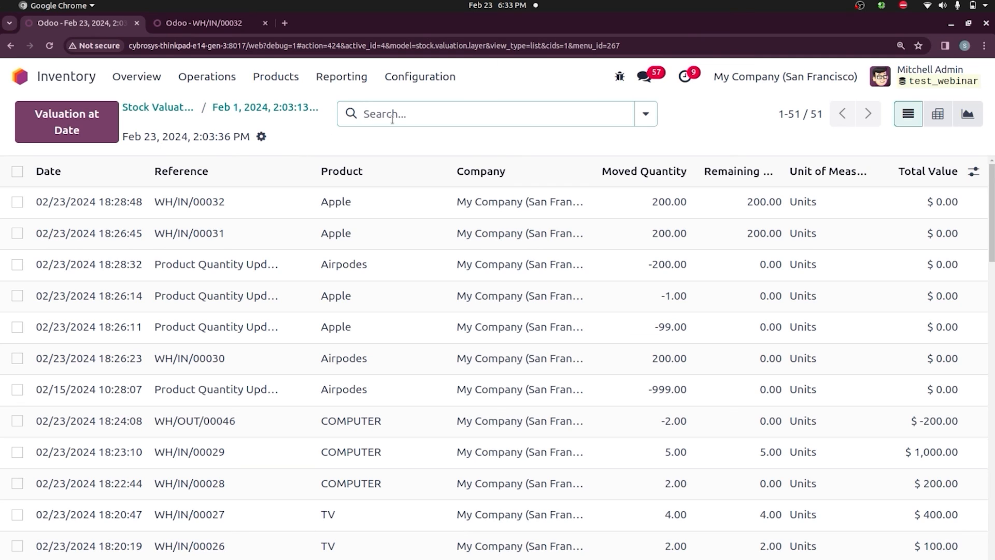
- Open the Inventory Aging report as a list and review its valuation layers as of 02/23/2024
click(338, 80)
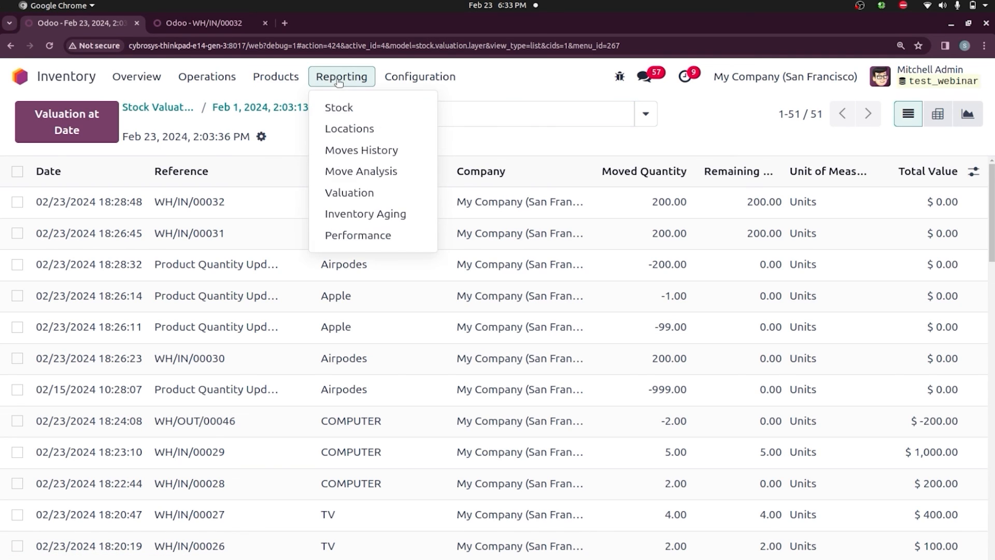
click(366, 214)
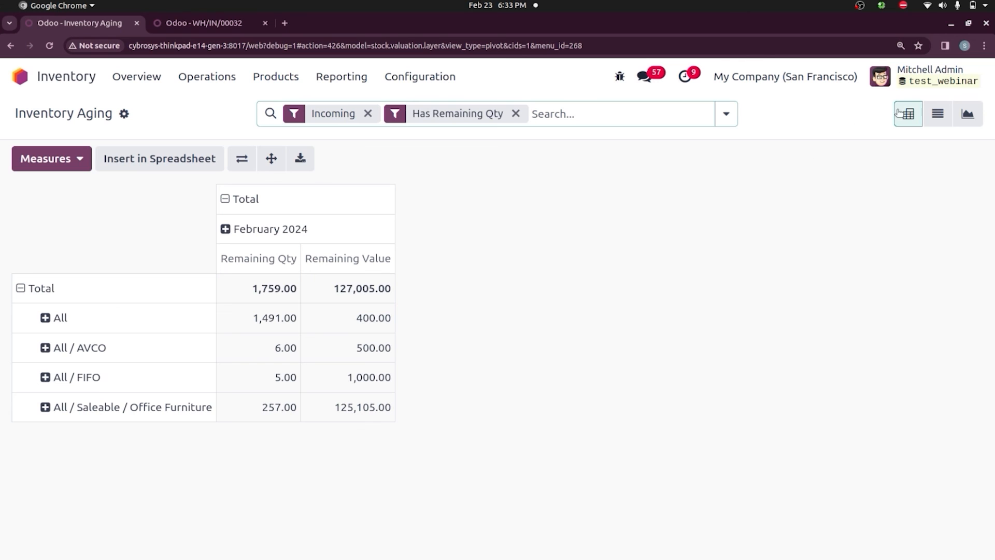
click(937, 115)
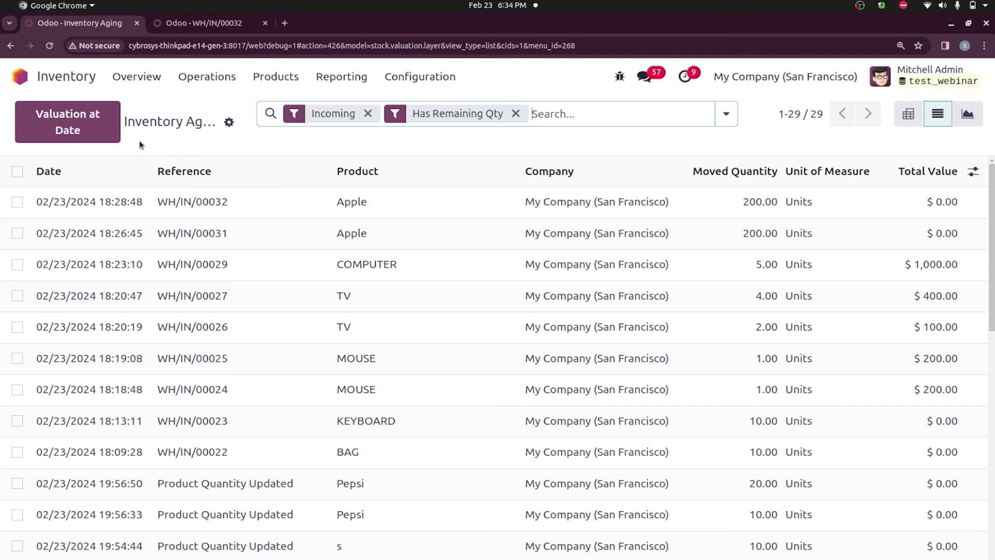
click(69, 134)
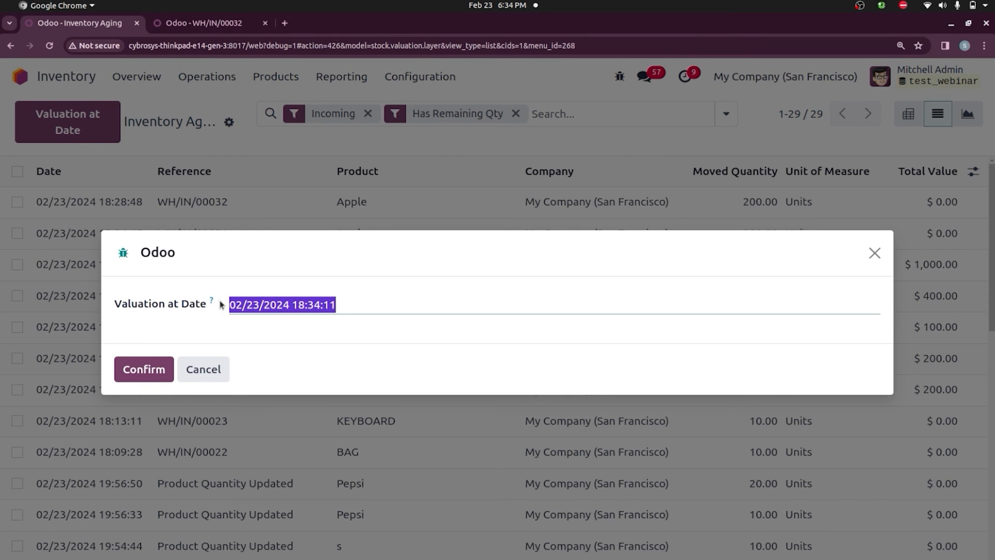
click(165, 374)
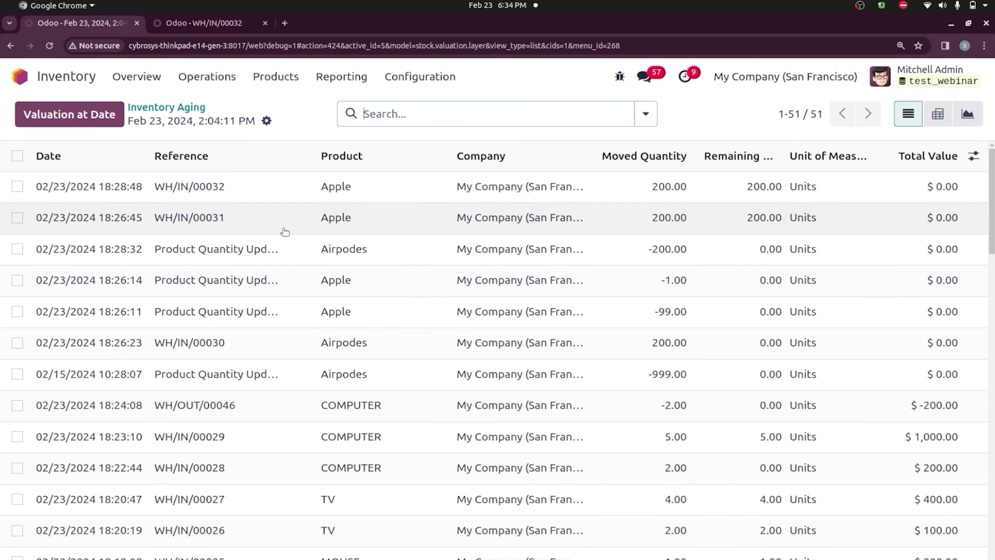
scroll(312, 167, down, 1)
scroll(311, 167, down, 3)
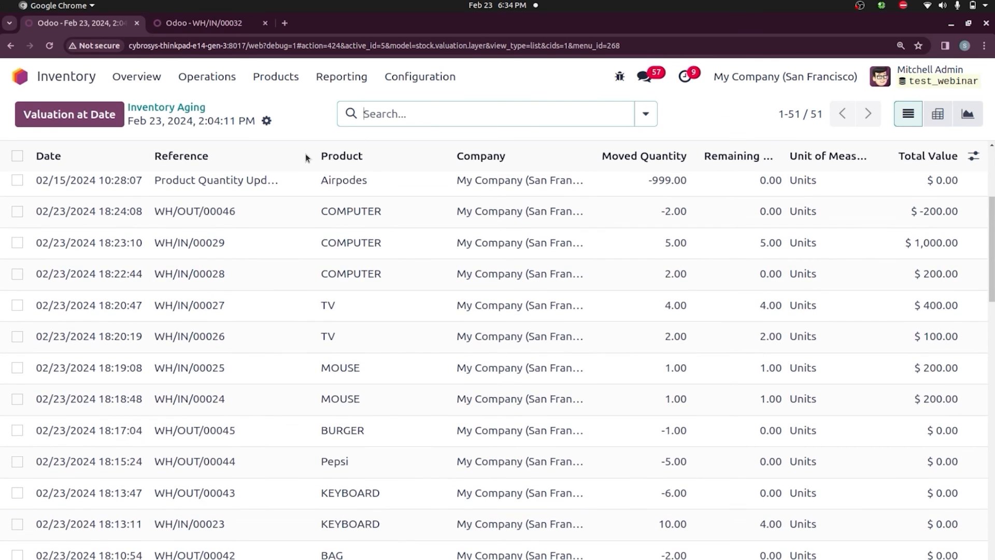
- Open the Performance report and view the warehouse analysis of done deliveries as a pivot table
click(341, 77)
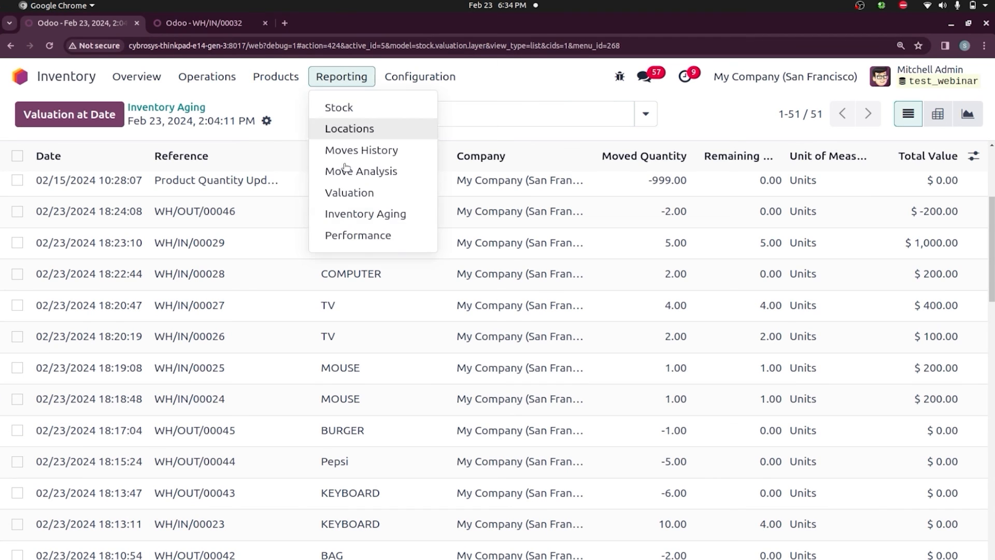
click(359, 236)
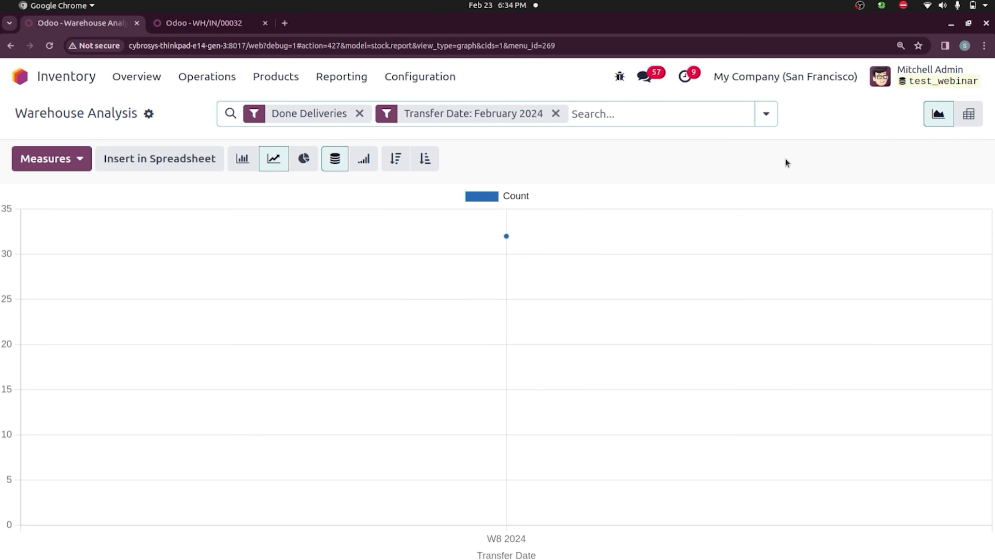
click(969, 118)
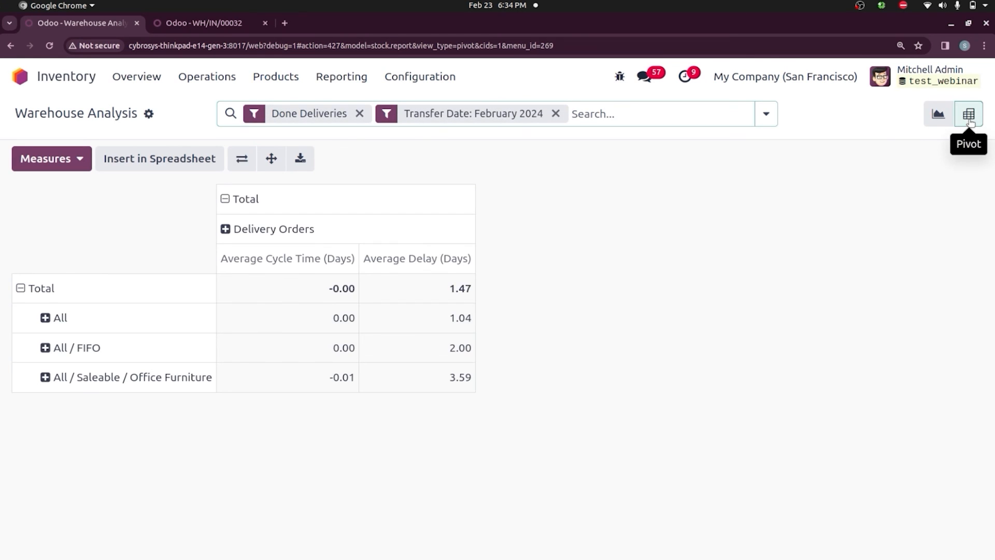